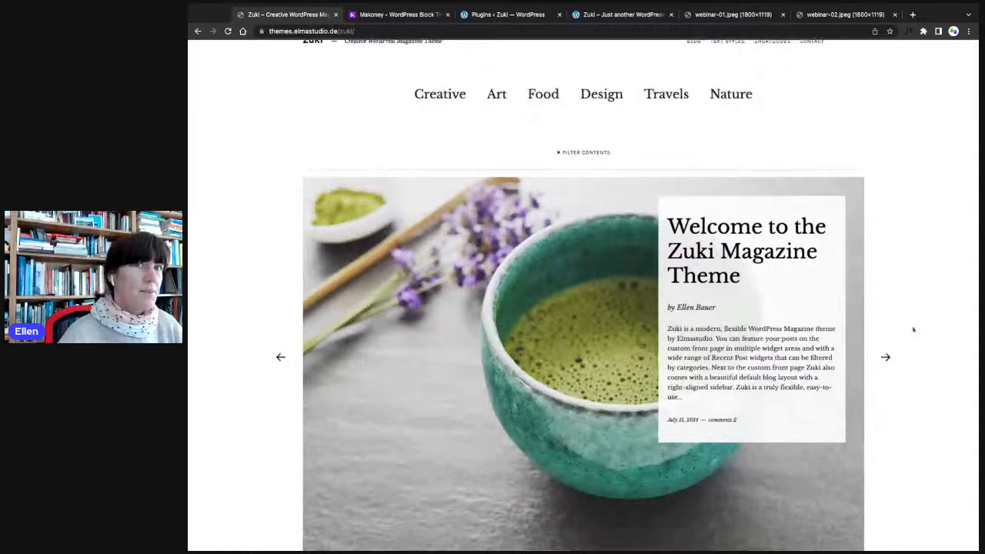
- Review the featured post slider and the sections beneath it on the Zuki theme's demo homepage
{"action": "left_click", "coordinate": [886, 357]}
{"action": "scroll", "coordinate": [848, 365], "scroll_direction": "down", "scroll_amount": 1}
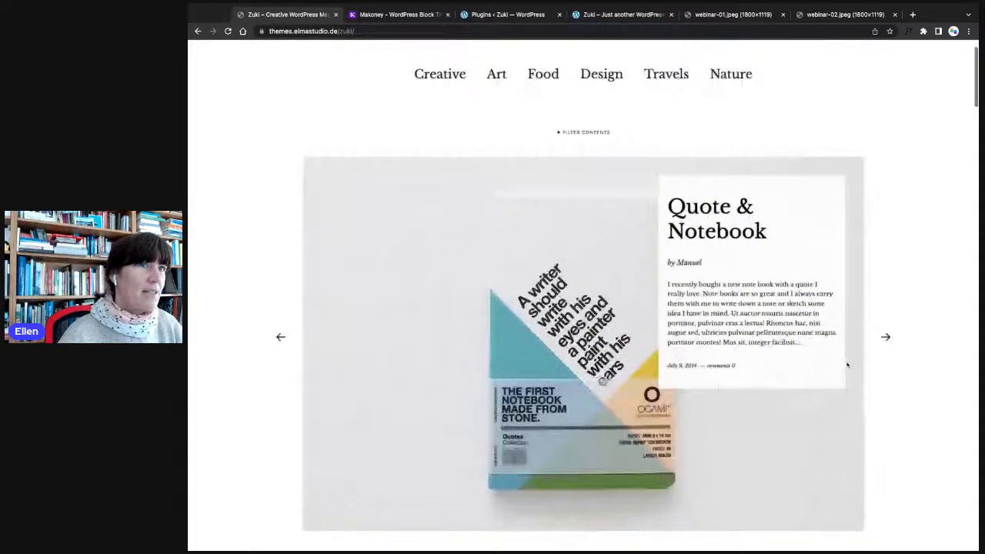
{"action": "scroll", "coordinate": [847, 365], "scroll_direction": "up", "scroll_amount": 2}
{"action": "scroll", "coordinate": [246, 309], "scroll_direction": "down", "scroll_amount": 1}
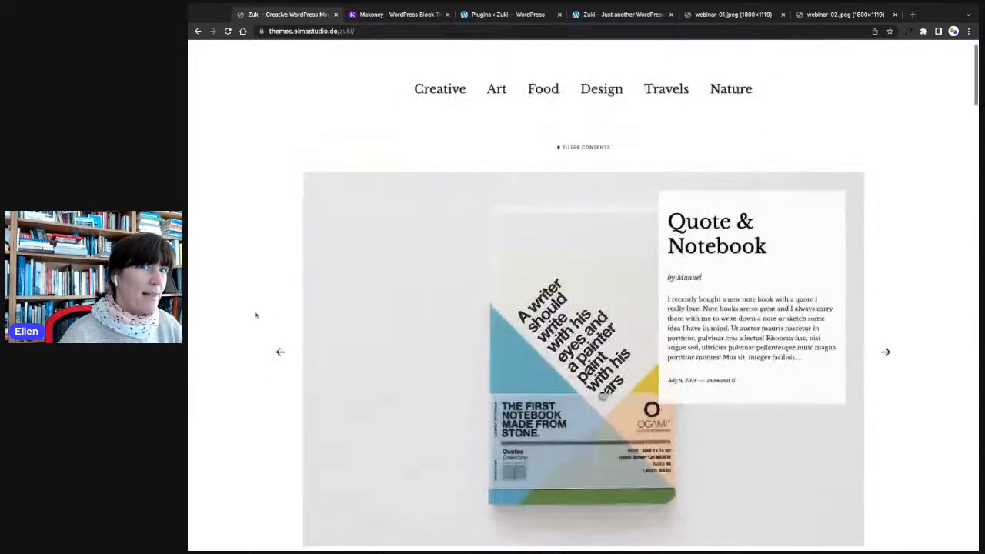
{"action": "scroll", "coordinate": [256, 315], "scroll_direction": "down", "scroll_amount": 3}
{"action": "left_click", "coordinate": [886, 278]}
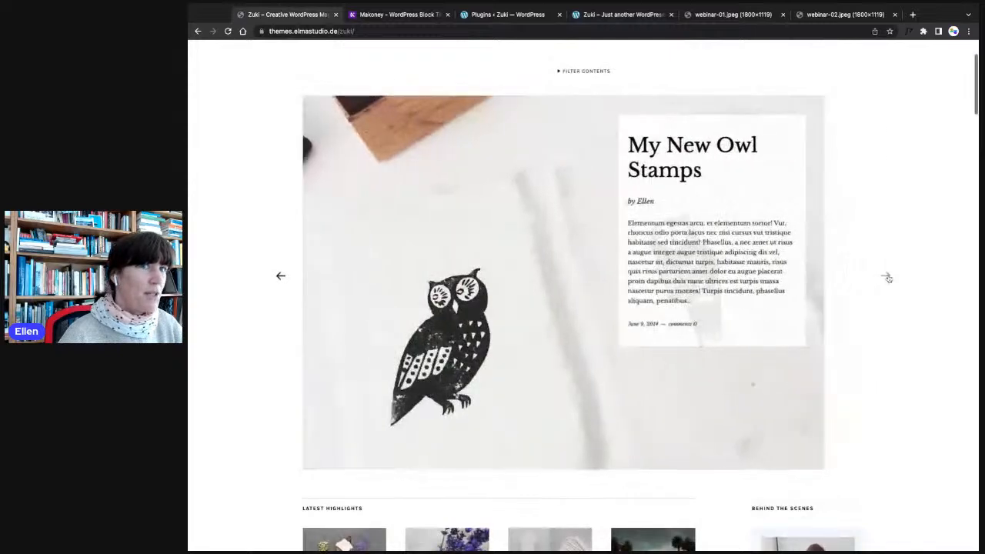
{"action": "left_click", "coordinate": [886, 277]}
{"action": "scroll", "coordinate": [220, 246], "scroll_direction": "up", "scroll_amount": 3}
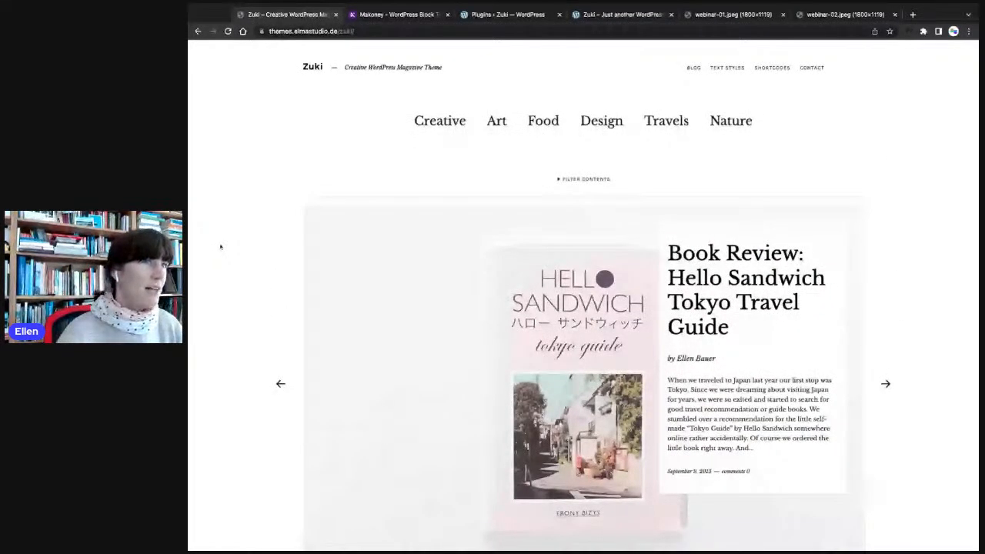
{"action": "scroll", "coordinate": [220, 246], "scroll_direction": "down", "scroll_amount": 3}
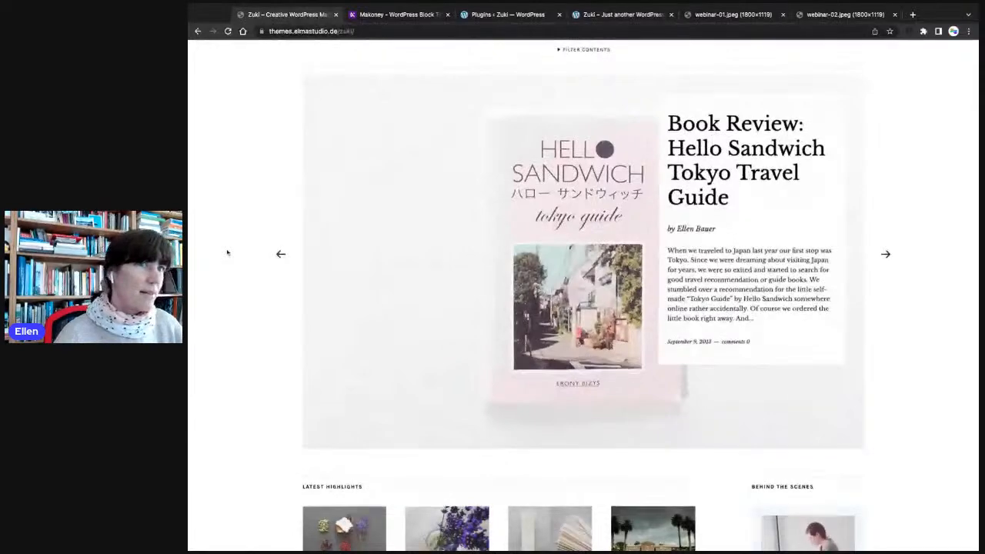
{"action": "scroll", "coordinate": [227, 252], "scroll_direction": "down", "scroll_amount": 3}
{"action": "scroll", "coordinate": [227, 252], "scroll_direction": "up", "scroll_amount": 7}
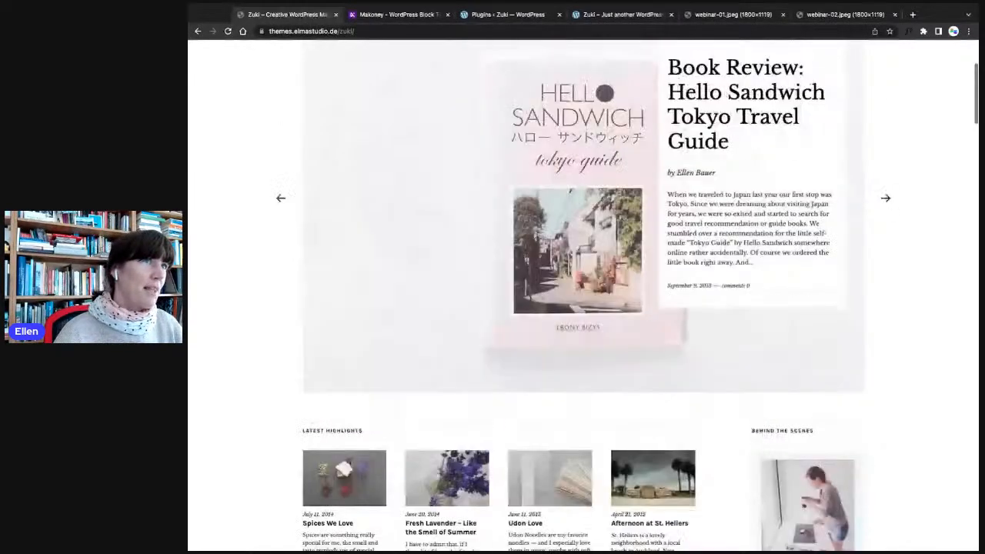
- Examine the header, navigation and featured post at the start of the Makoney demo homepage
{"action": "left_click", "coordinate": [388, 15]}
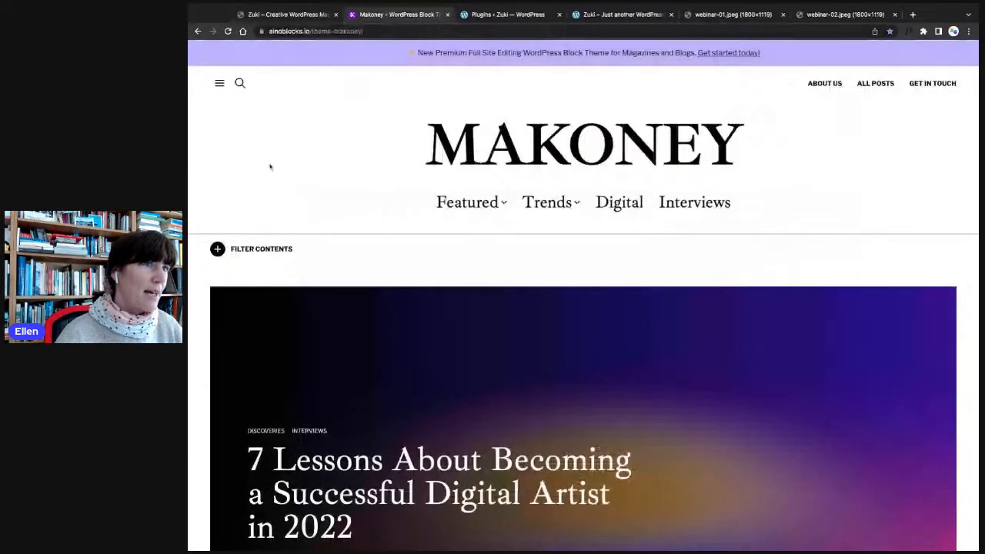
{"action": "scroll", "coordinate": [234, 231], "scroll_direction": "down", "scroll_amount": 2}
{"action": "scroll", "coordinate": [235, 231], "scroll_direction": "down", "scroll_amount": 1}
{"action": "scroll", "coordinate": [237, 254], "scroll_direction": "up", "scroll_amount": 1}
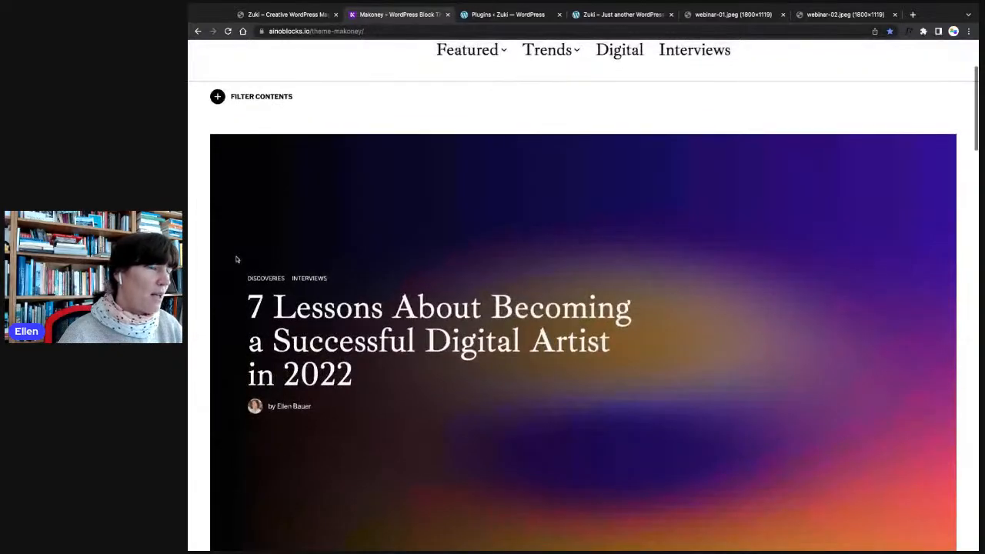
{"action": "scroll", "coordinate": [235, 256], "scroll_direction": "down", "scroll_amount": 2}
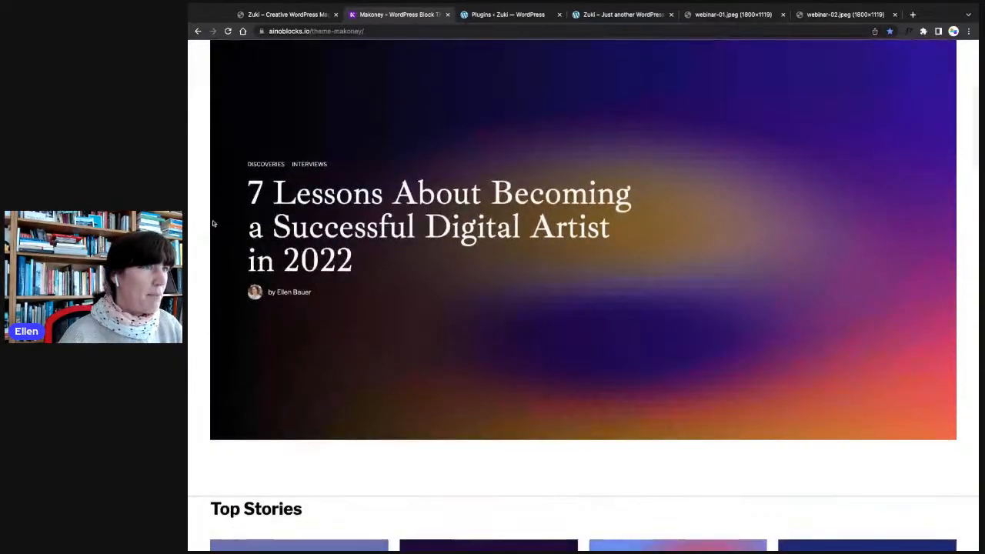
{"action": "scroll", "coordinate": [231, 223], "scroll_direction": "up", "scroll_amount": 4}
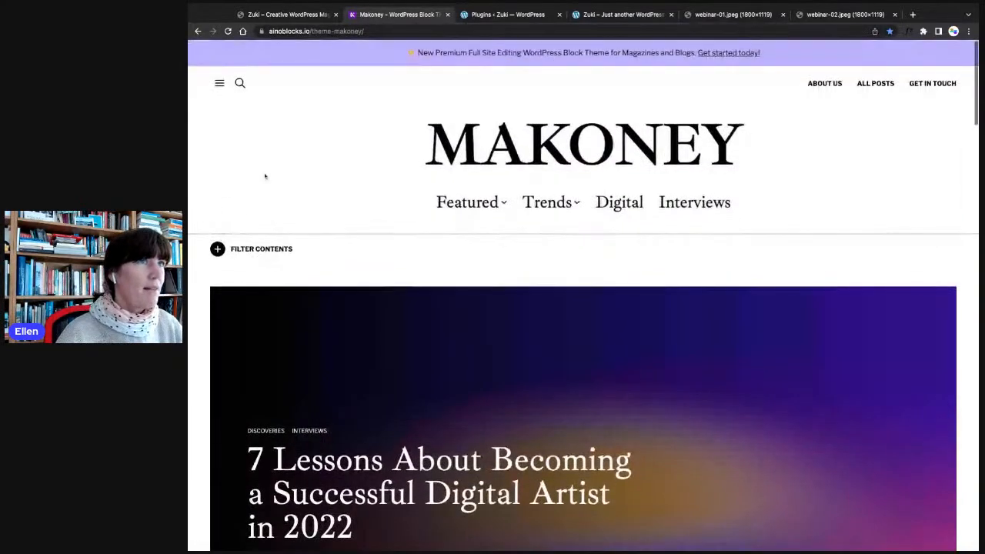
- Inspect the expandable Filter Contents area on the local Zuki test site and collapse it again
{"action": "left_click", "coordinate": [620, 14]}
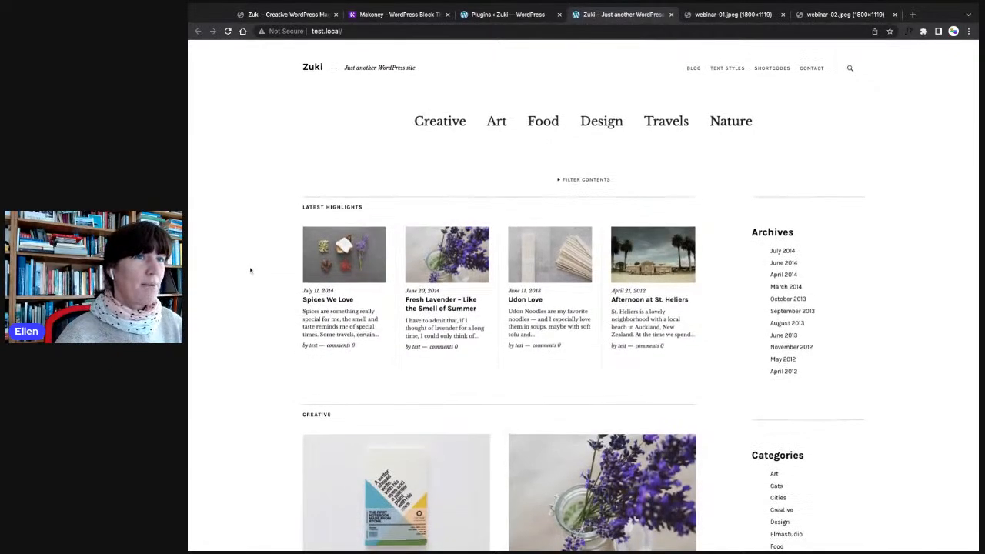
{"action": "left_click", "coordinate": [578, 181]}
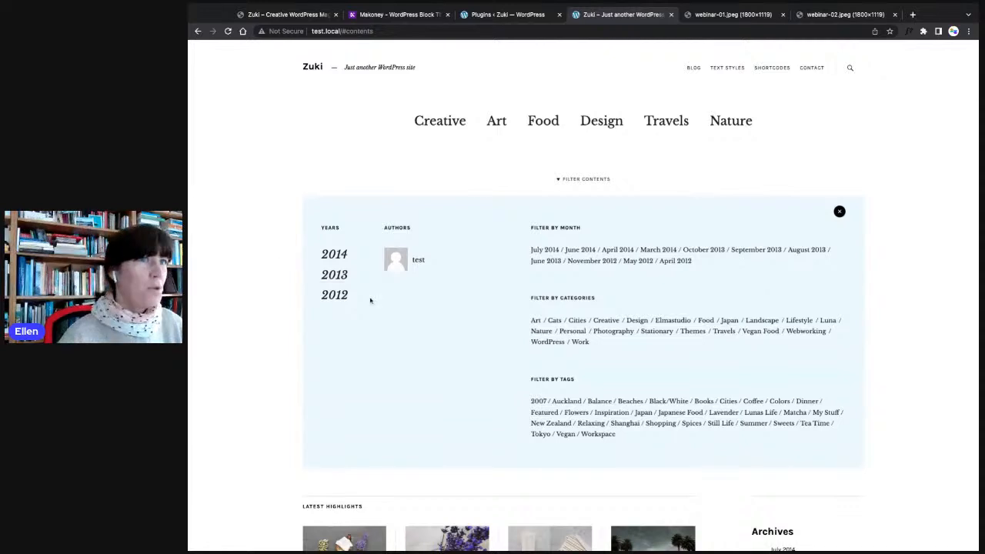
{"action": "left_click", "coordinate": [588, 179]}
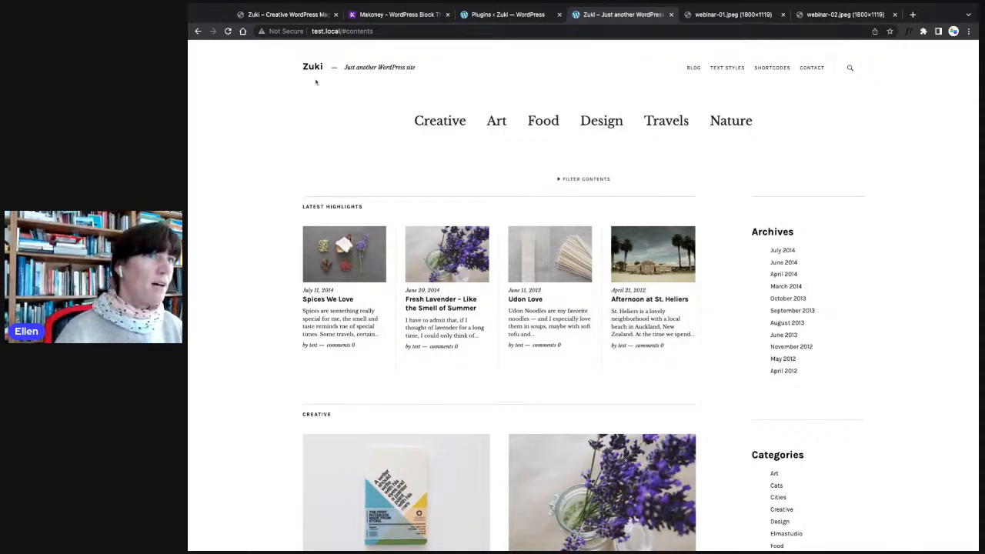
- Review the local Zuki homepage's post sections and sidebar widgets, from Latest Highlights down past News
{"action": "scroll", "coordinate": [273, 227], "scroll_direction": "down", "scroll_amount": 3}
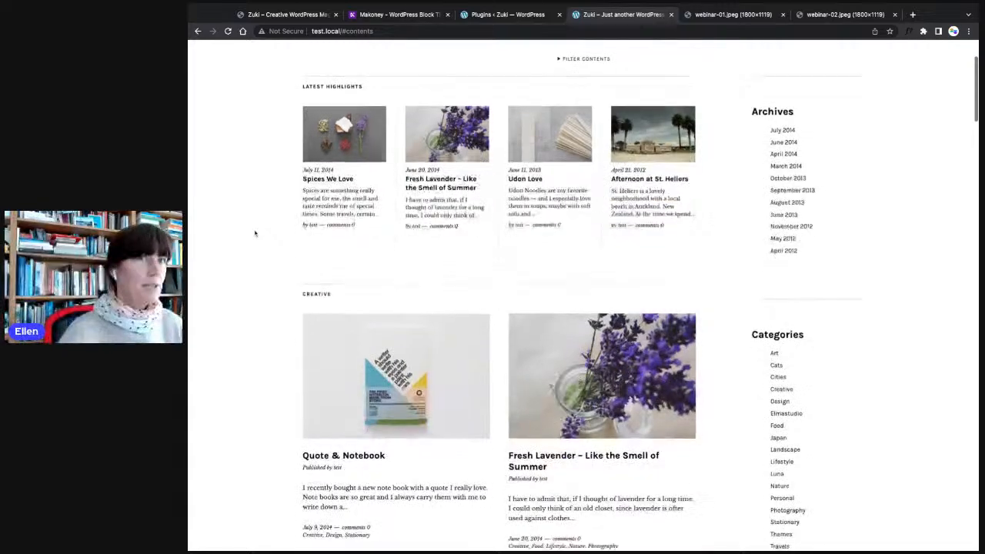
{"action": "scroll", "coordinate": [254, 233], "scroll_direction": "down", "scroll_amount": 10}
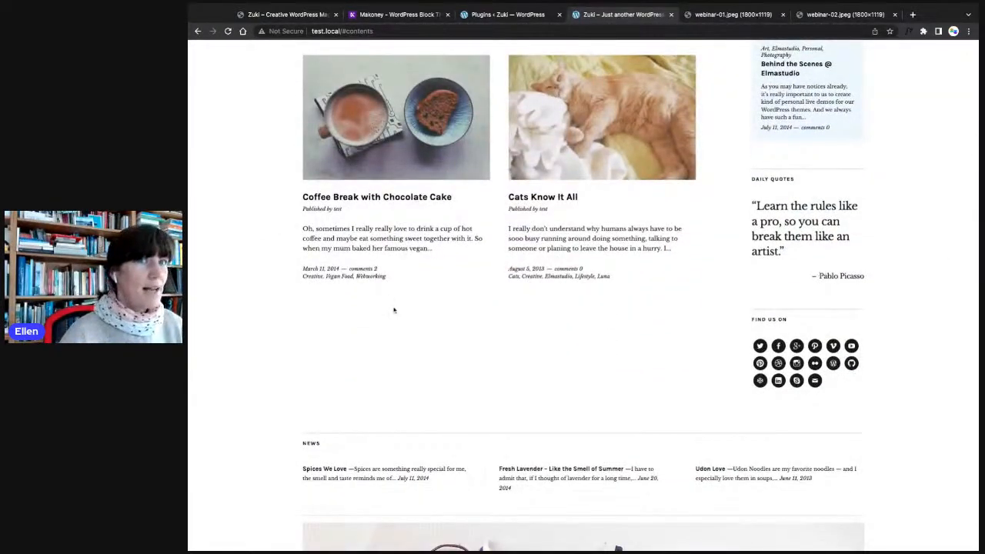
{"action": "scroll", "coordinate": [286, 231], "scroll_direction": "down", "scroll_amount": 4}
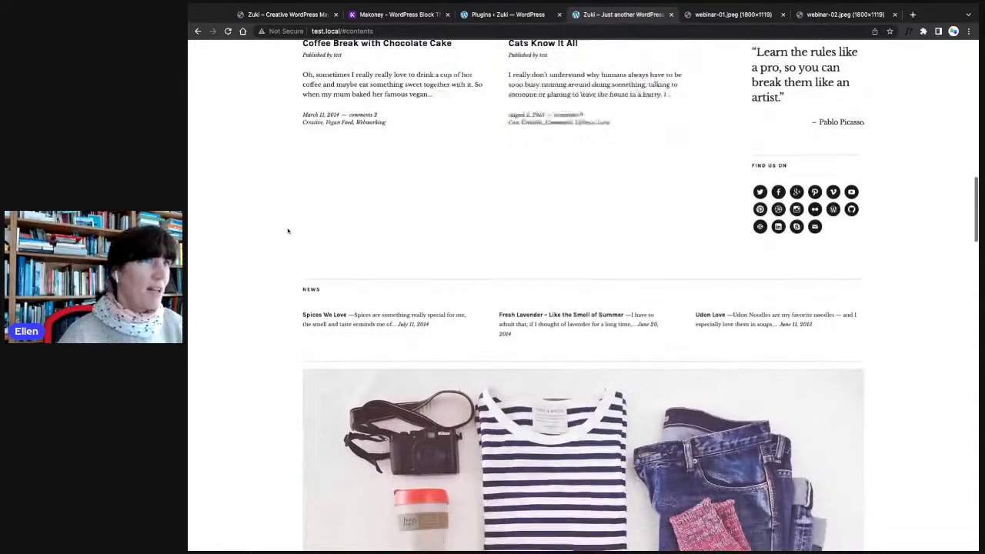
{"action": "scroll", "coordinate": [288, 231], "scroll_direction": "up", "scroll_amount": 4}
{"action": "scroll", "coordinate": [274, 228], "scroll_direction": "down", "scroll_amount": 8}
- Review the whole Makoney demo homepage, from the featured post down to the newsletter section and footer
{"action": "key", "text": "super+2"}
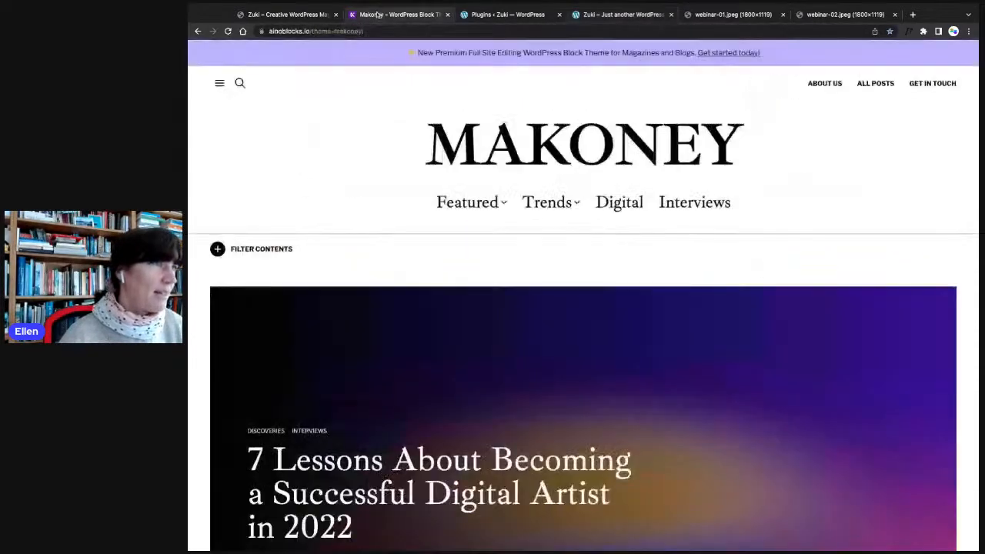
{"action": "scroll", "coordinate": [213, 209], "scroll_direction": "down", "scroll_amount": 4}
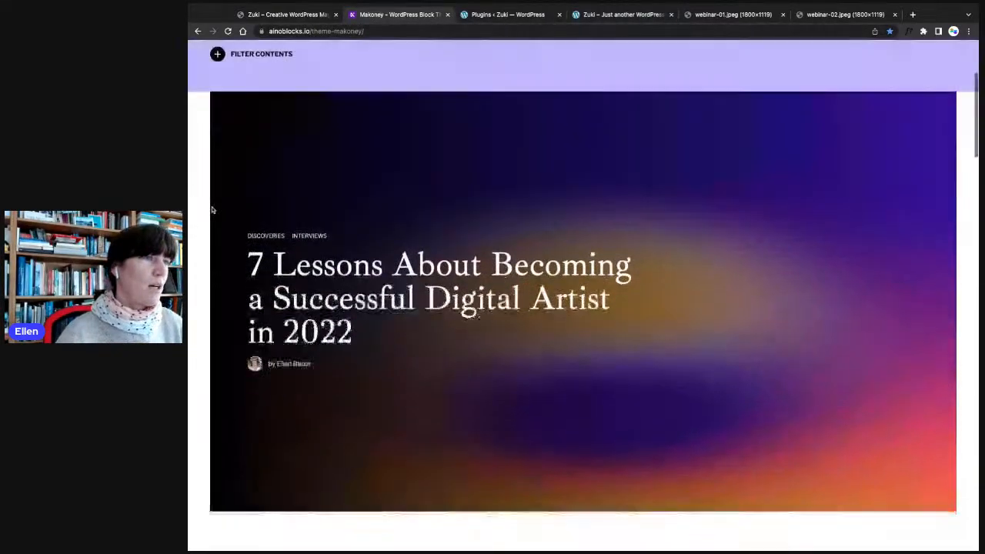
{"action": "scroll", "coordinate": [212, 209], "scroll_direction": "down", "scroll_amount": 10}
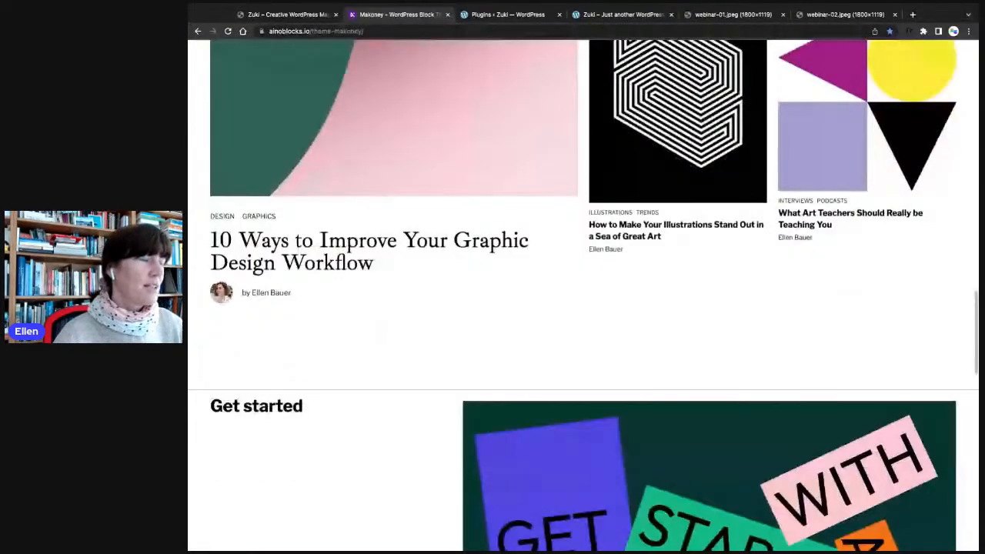
{"action": "scroll", "coordinate": [201, 213], "scroll_direction": "down", "scroll_amount": 2}
{"action": "scroll", "coordinate": [201, 212], "scroll_direction": "down", "scroll_amount": 1}
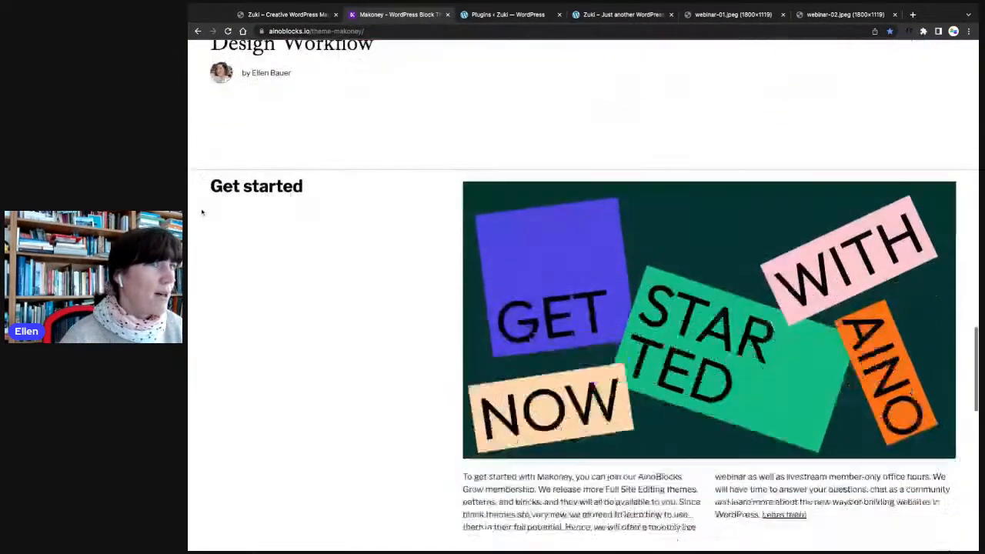
{"action": "scroll", "coordinate": [202, 212], "scroll_direction": "down", "scroll_amount": 15}
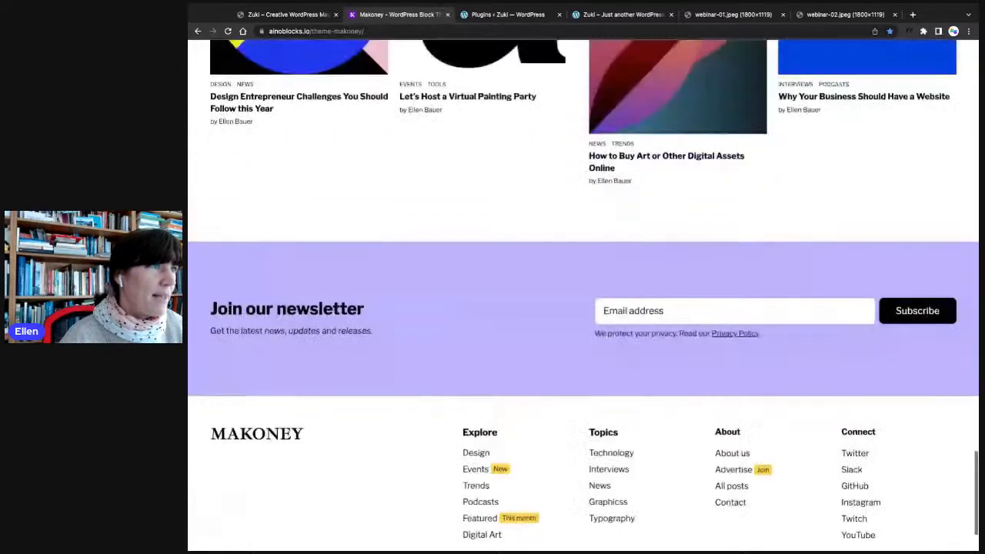
{"action": "scroll", "coordinate": [202, 212], "scroll_direction": "up", "scroll_amount": 20}
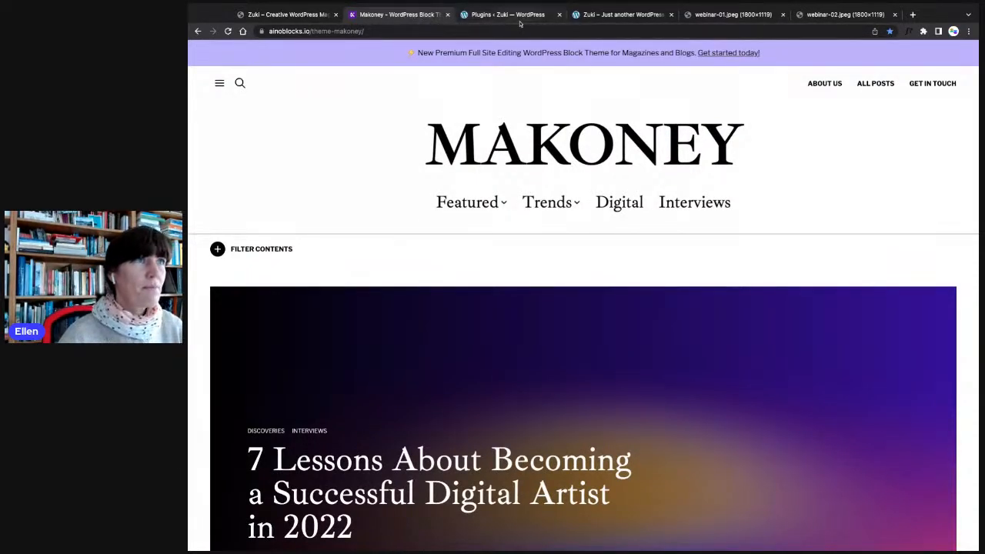
- View the Hello Sandwich Tokyo Travel Guide book review post on the Zuki demo, and return to its homepage
{"action": "left_click", "coordinate": [257, 16]}
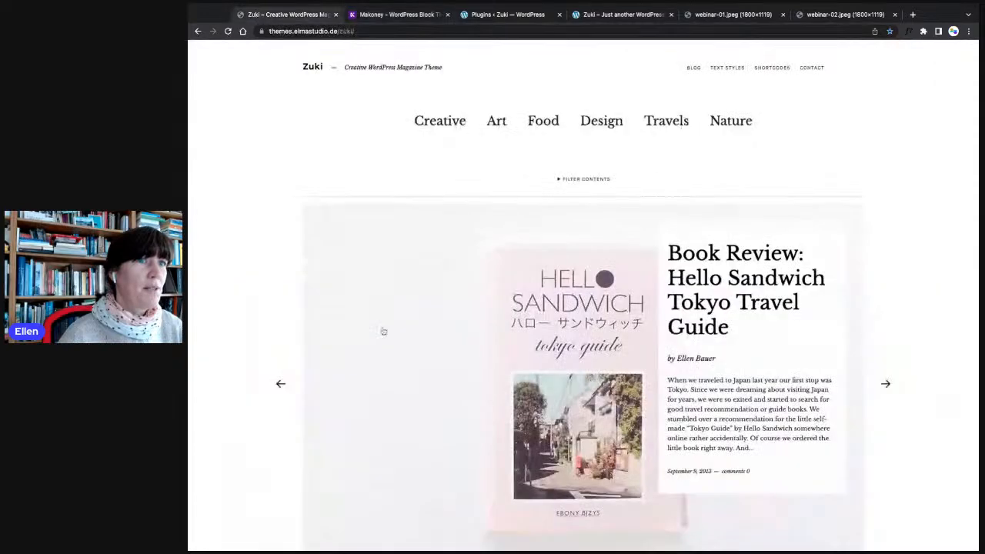
{"action": "left_click", "coordinate": [705, 310]}
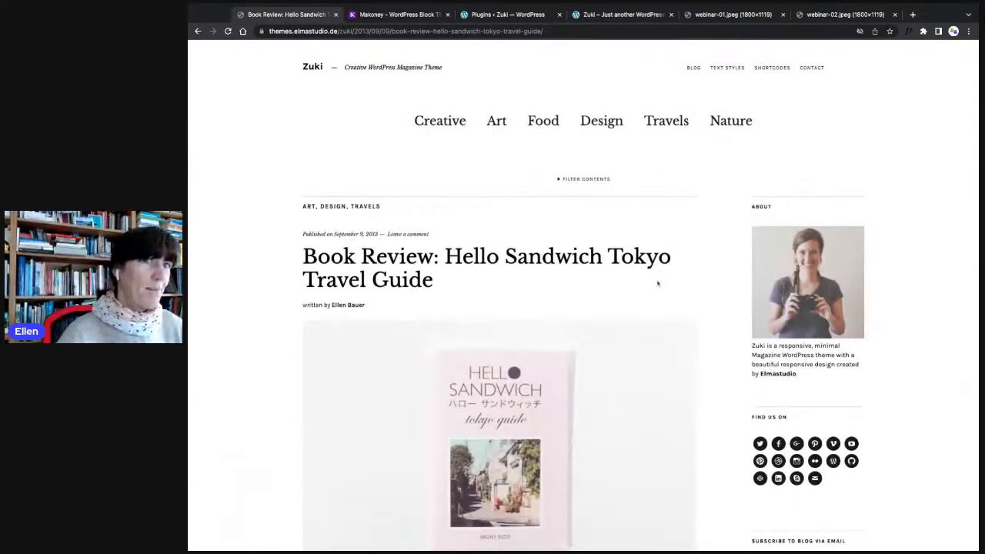
{"action": "scroll", "coordinate": [660, 282], "scroll_direction": "down", "scroll_amount": 6}
{"action": "scroll", "coordinate": [797, 350], "scroll_direction": "up", "scroll_amount": 8}
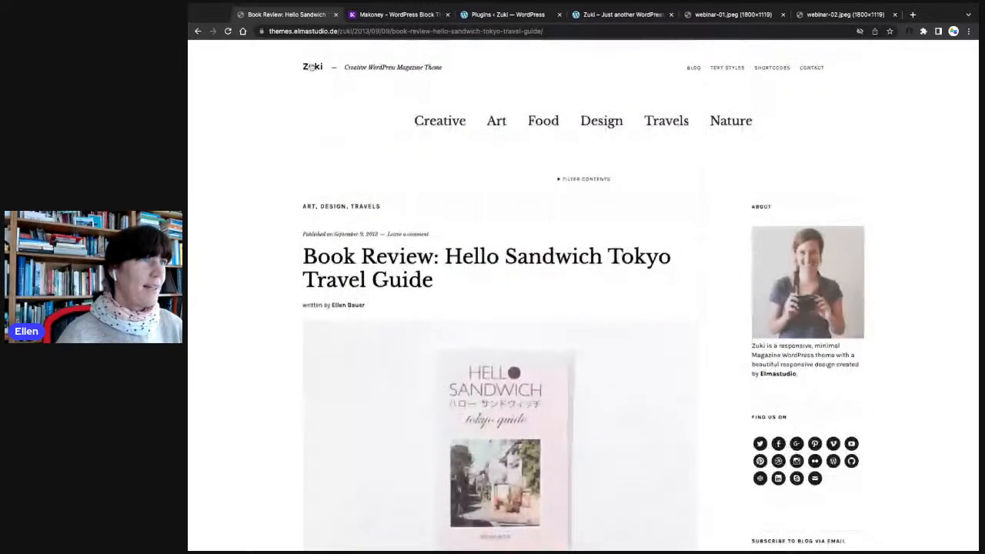
{"action": "left_click", "coordinate": [312, 67]}
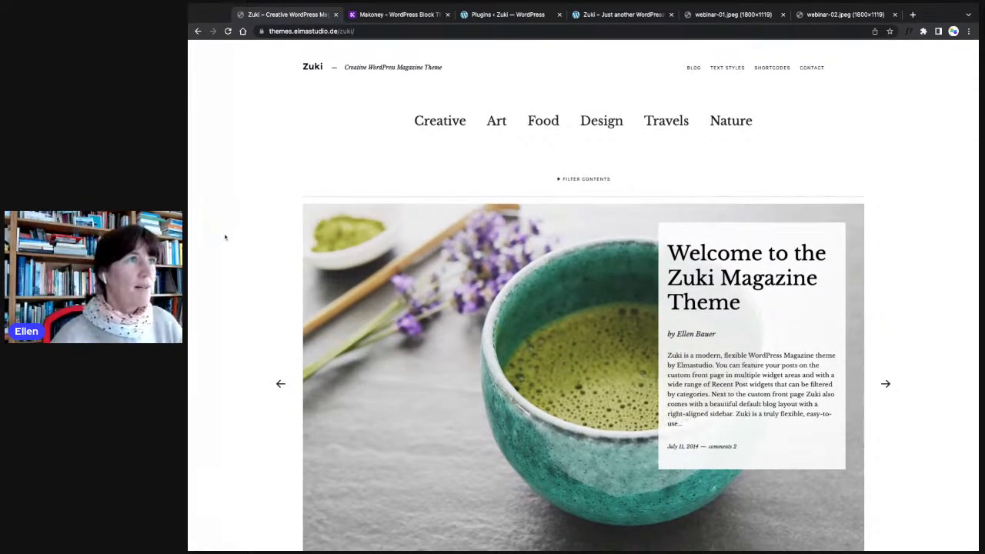
- Check the local Zuki site along with its installed plugins and themes in the WordPress dashboard
{"action": "left_click", "coordinate": [505, 15]}
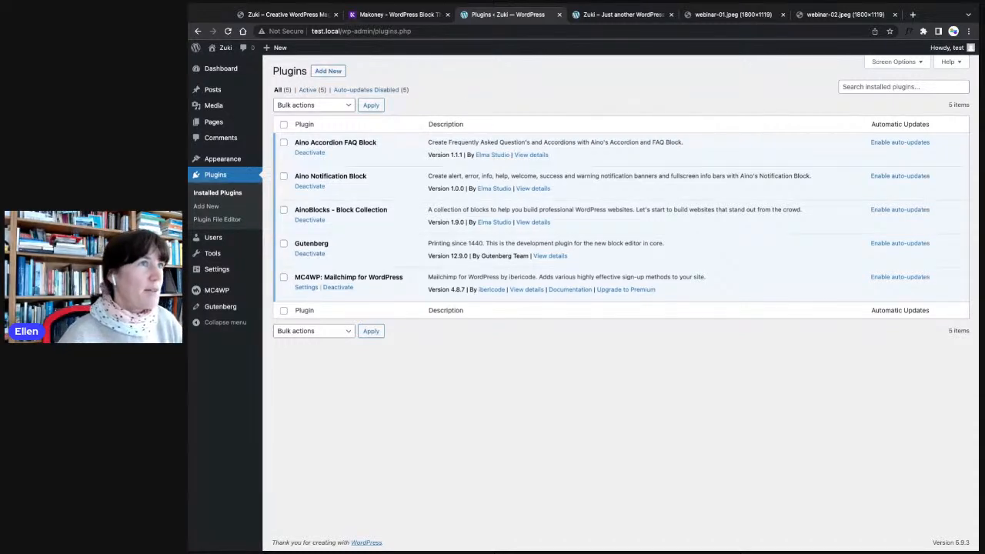
{"action": "left_click", "coordinate": [590, 16]}
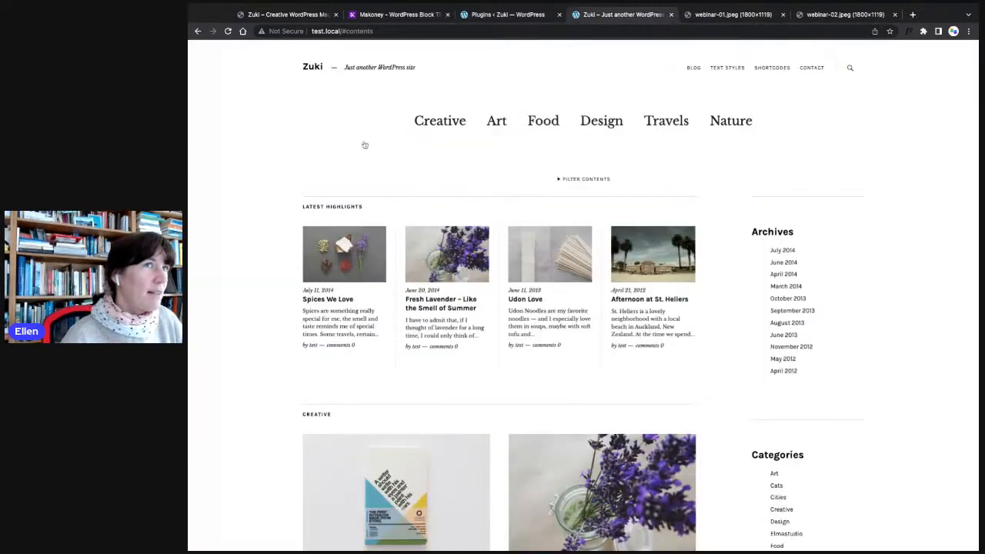
{"action": "left_click", "coordinate": [497, 15]}
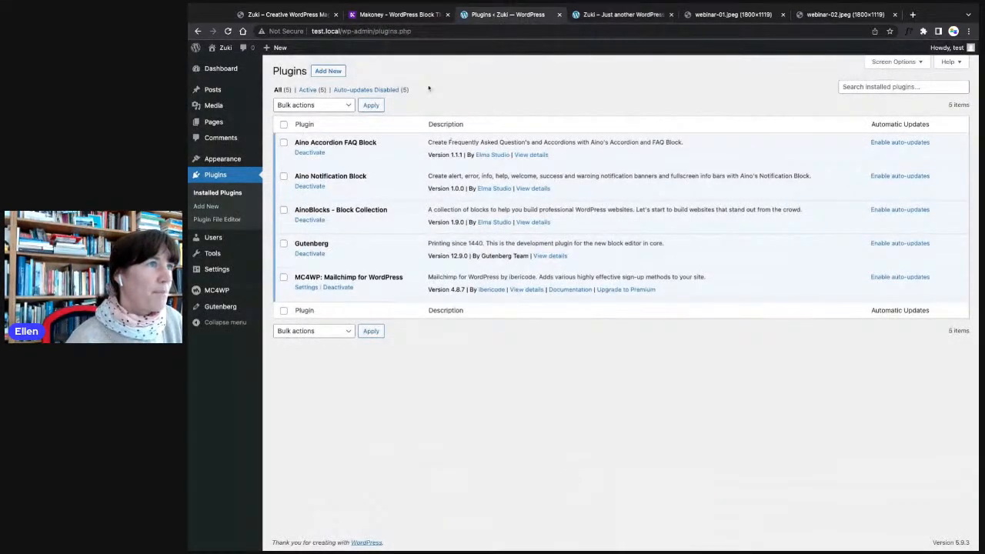
{"action": "left_click", "coordinate": [282, 160]}
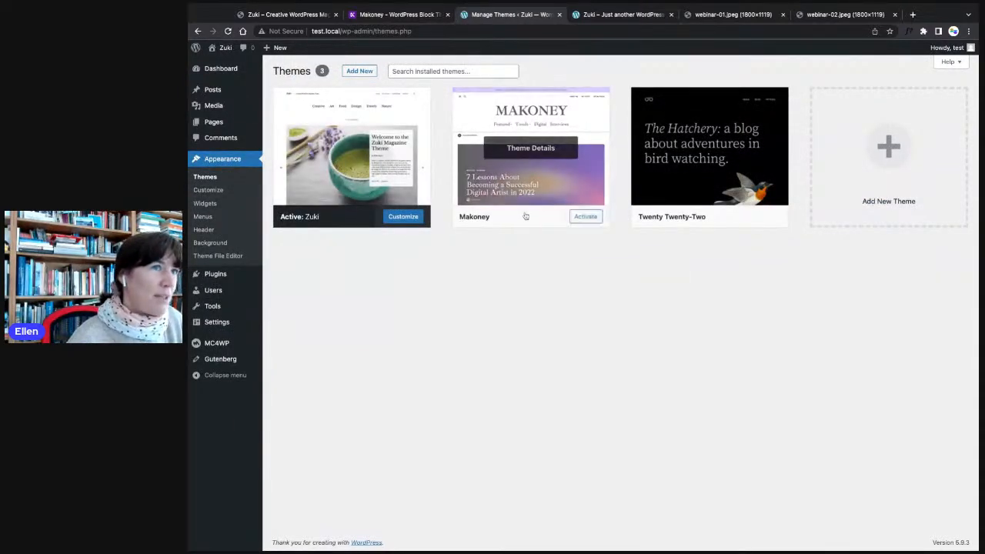
{"action": "left_click", "coordinate": [522, 177]}
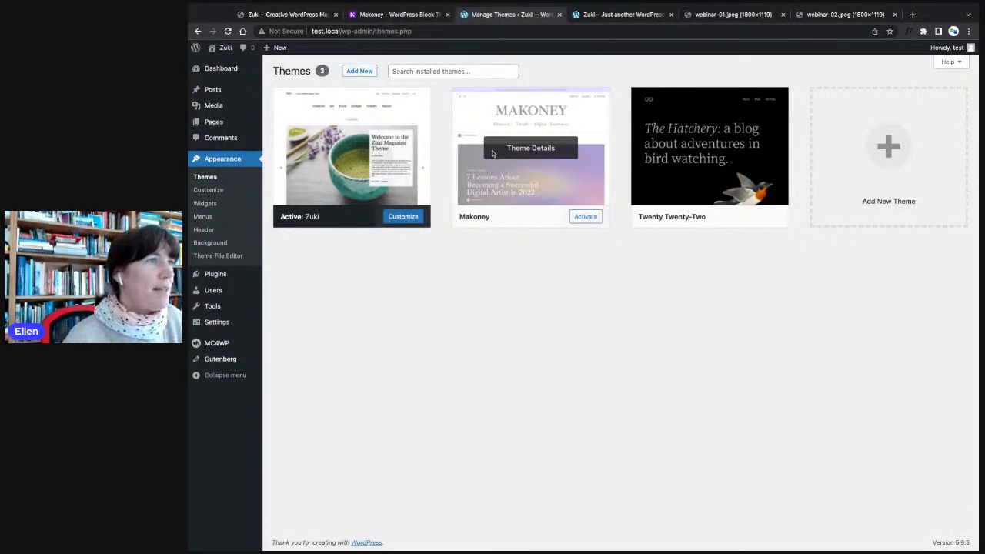
- Deactivate the Gutenberg plugin among the local site's installed plugins
{"action": "mouse_move", "coordinate": [216, 282]}
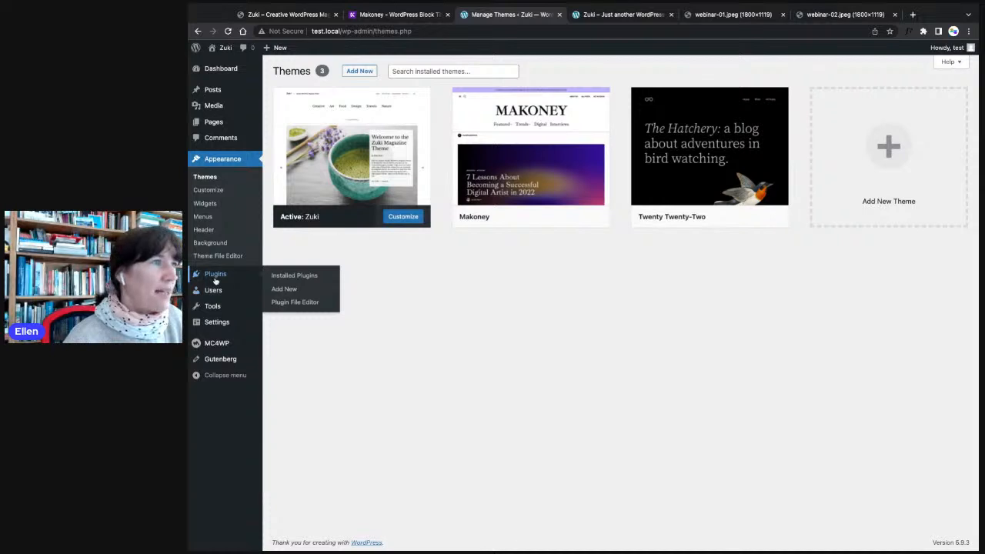
{"action": "left_click", "coordinate": [294, 276]}
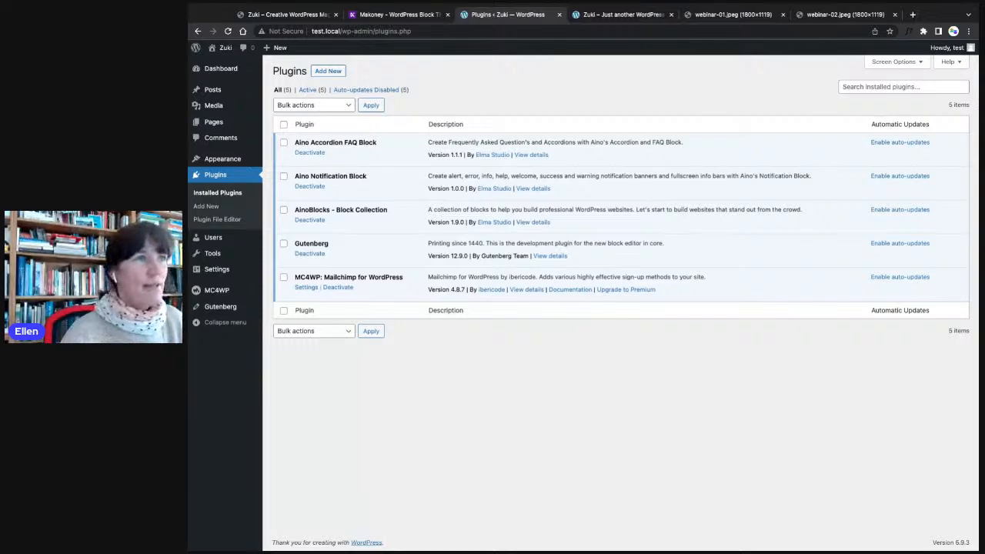
{"action": "left_click", "coordinate": [309, 254]}
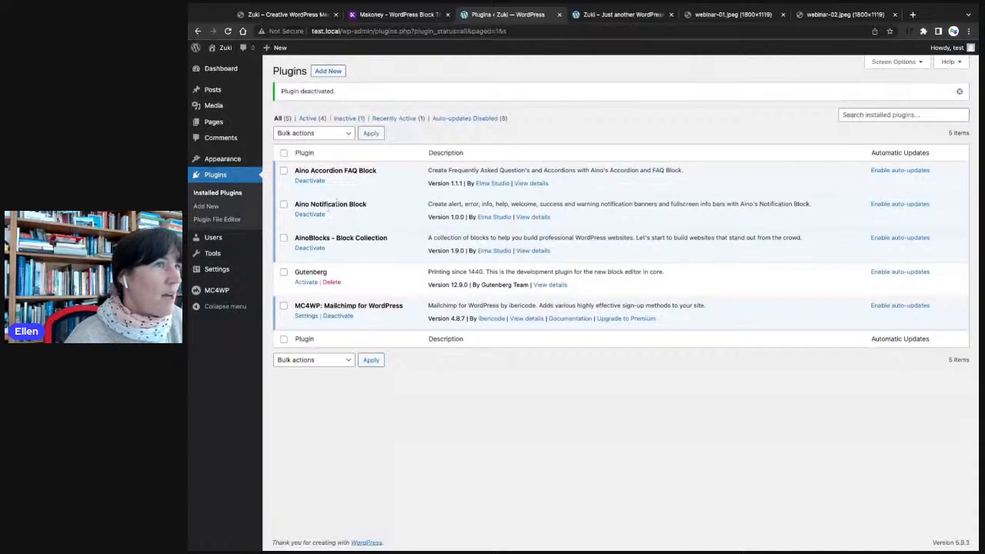
- Expand the Filter Contents section on the Makoney demo homepage, look through its filters, and collapse it again
{"action": "left_click", "coordinate": [388, 16]}
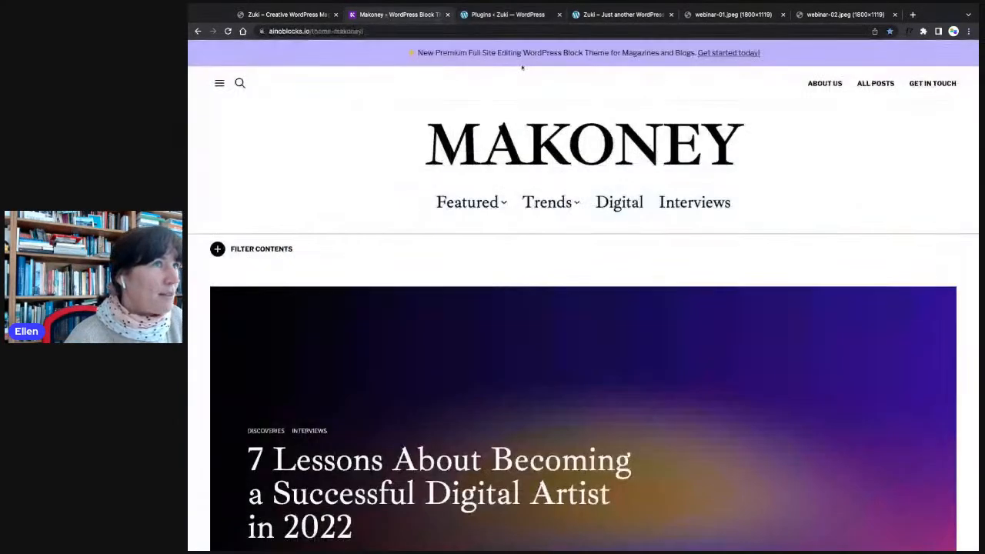
{"action": "left_click", "coordinate": [487, 14]}
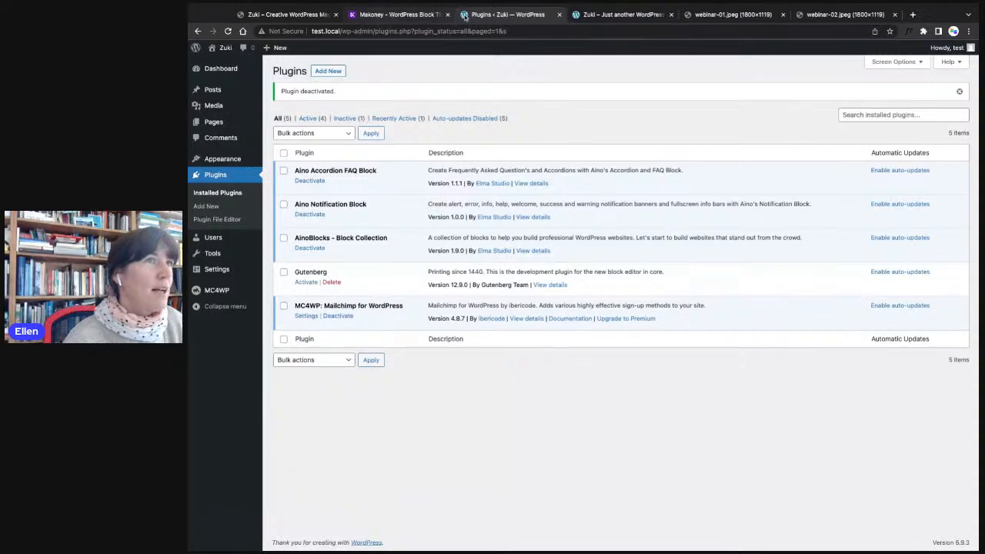
{"action": "left_click", "coordinate": [400, 14]}
{"action": "left_click", "coordinate": [238, 251]}
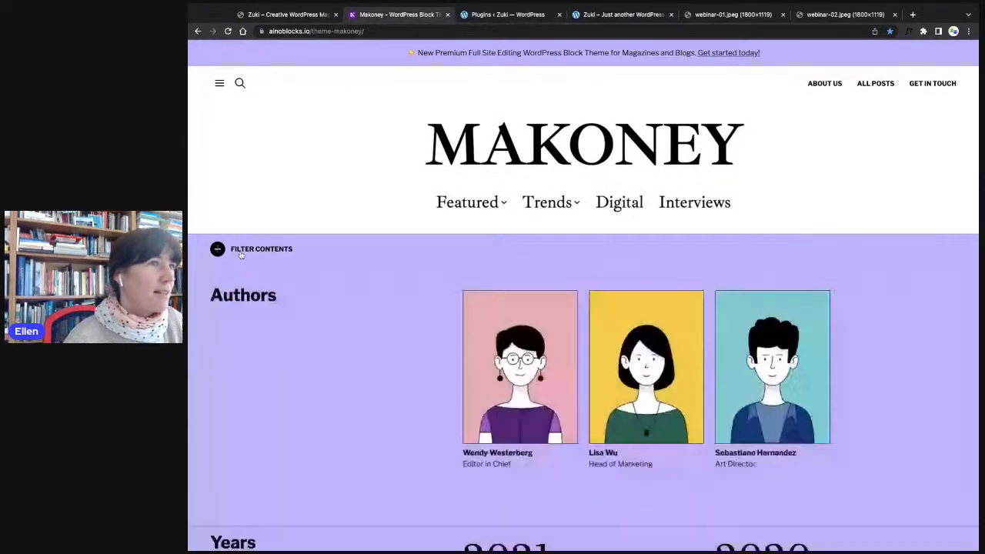
{"action": "left_click", "coordinate": [241, 255]}
{"action": "left_click", "coordinate": [241, 255]}
{"action": "scroll", "coordinate": [295, 248], "scroll_direction": "down", "scroll_amount": 10}
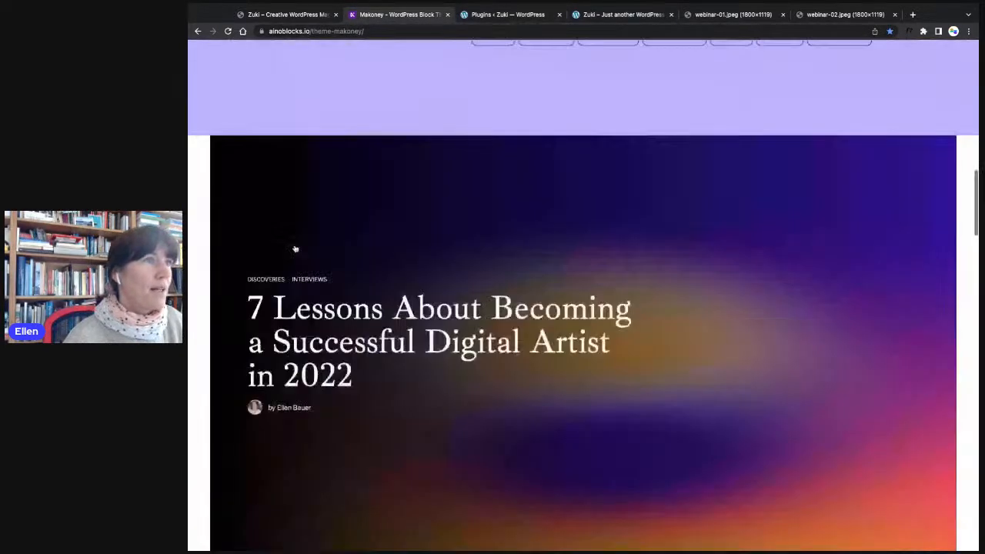
{"action": "scroll", "coordinate": [295, 248], "scroll_direction": "up", "scroll_amount": 10}
{"action": "left_click", "coordinate": [265, 258]}
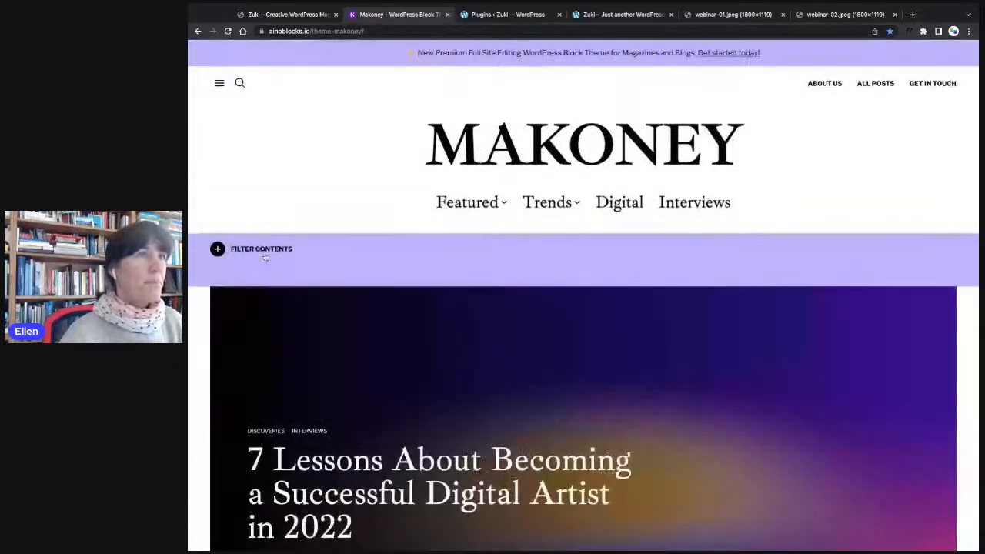
- Review the local site's existing posts, pages and installed themes in the WordPress dashboard
{"action": "left_click", "coordinate": [491, 15]}
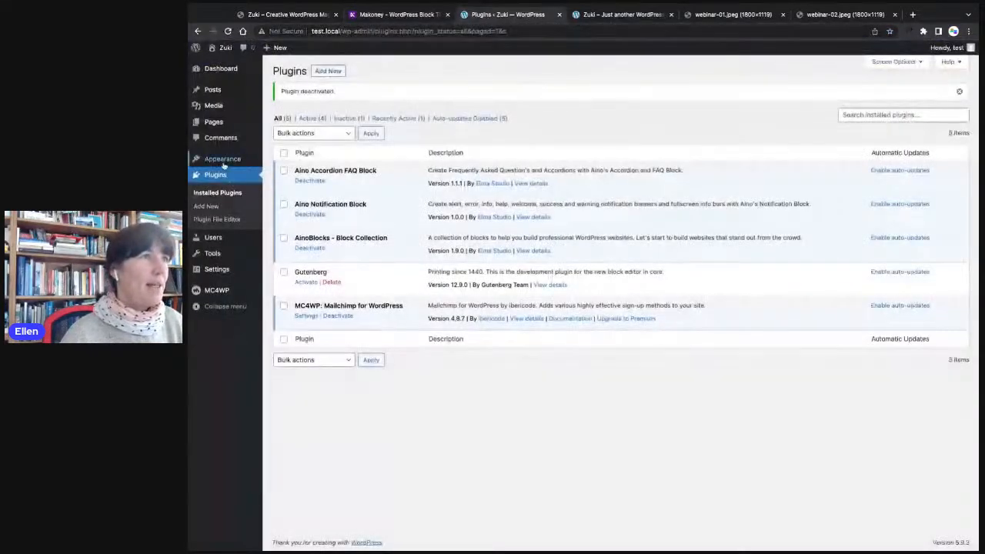
{"action": "left_click", "coordinate": [221, 92]}
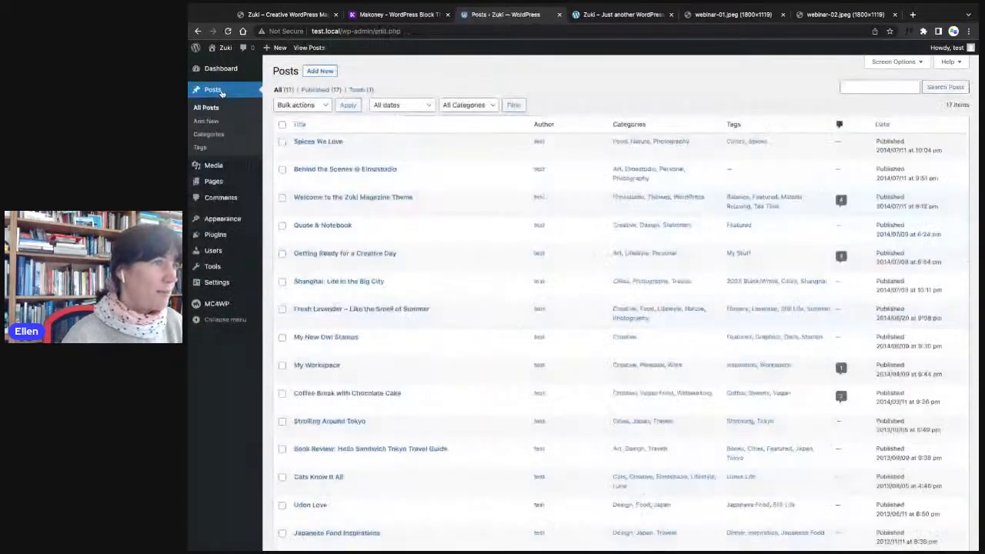
{"action": "scroll", "coordinate": [435, 364], "scroll_direction": "down", "scroll_amount": 3}
{"action": "scroll", "coordinate": [435, 364], "scroll_direction": "up", "scroll_amount": 3}
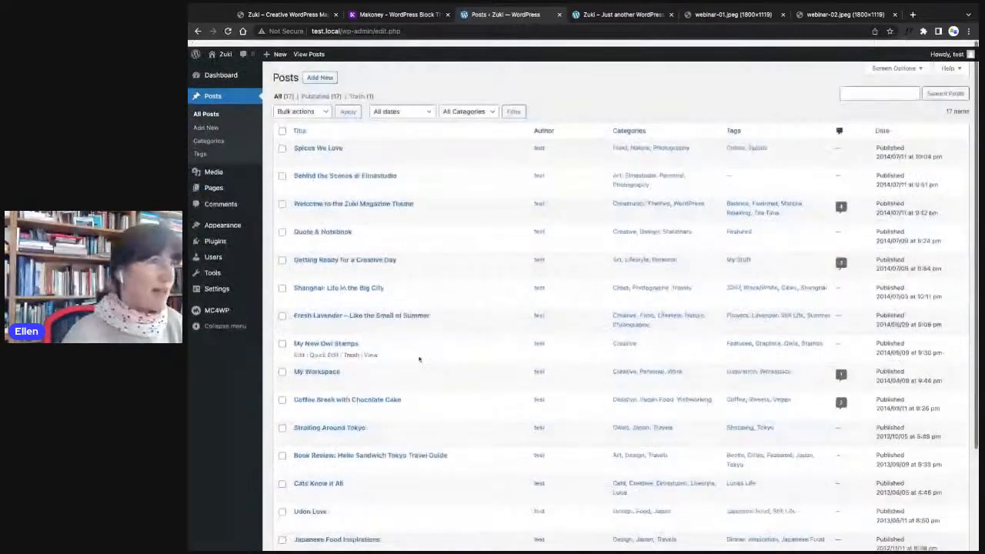
{"action": "left_click", "coordinate": [214, 183]}
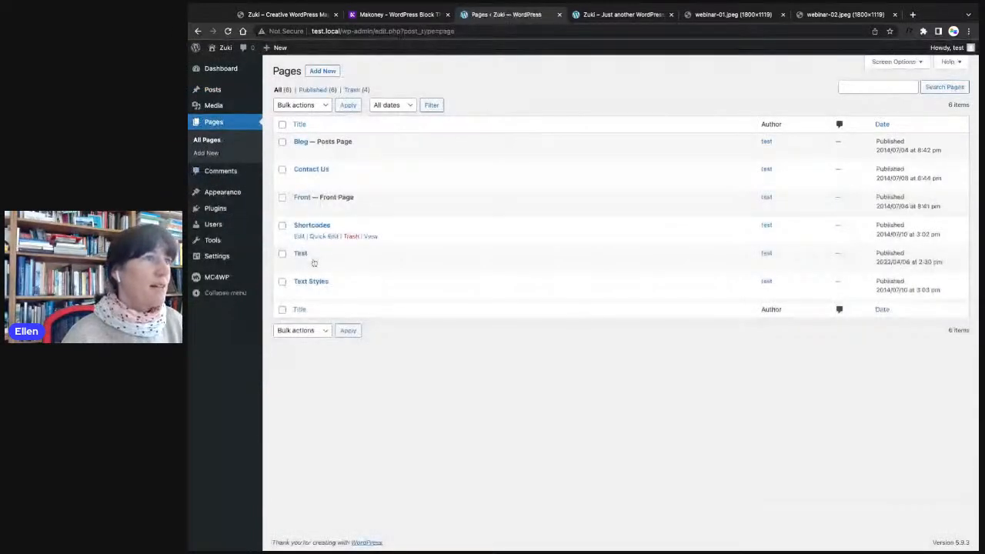
{"action": "left_click", "coordinate": [276, 194]}
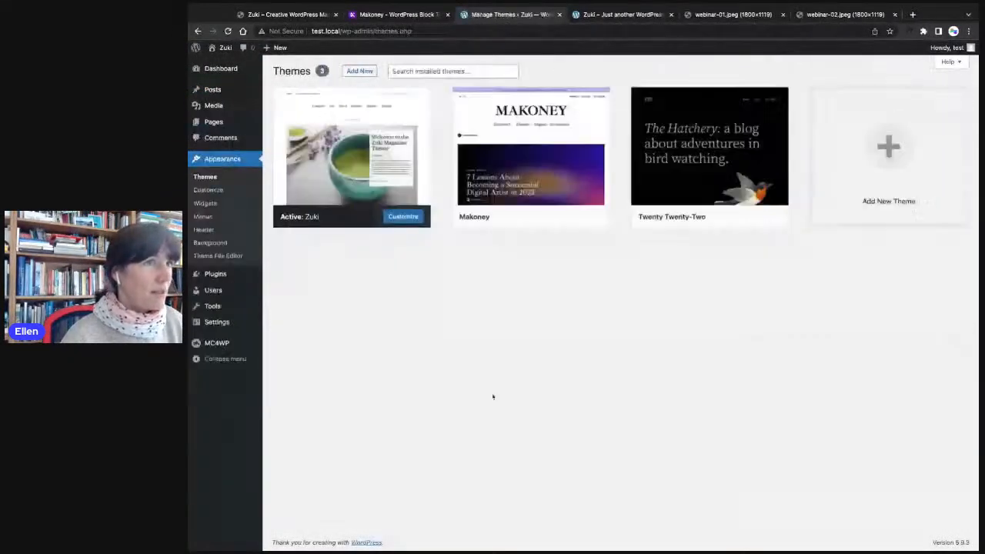
{"action": "mouse_move", "coordinate": [553, 148]}
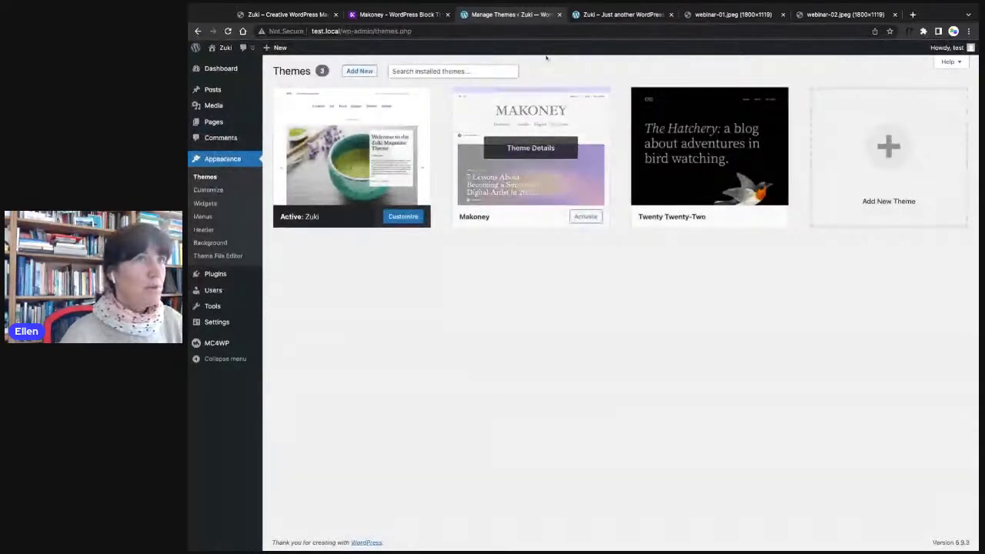
- Review the local Zuki front page's widget sections from Latest Highlights down to the footer, and return to its header
{"action": "left_click", "coordinate": [616, 14]}
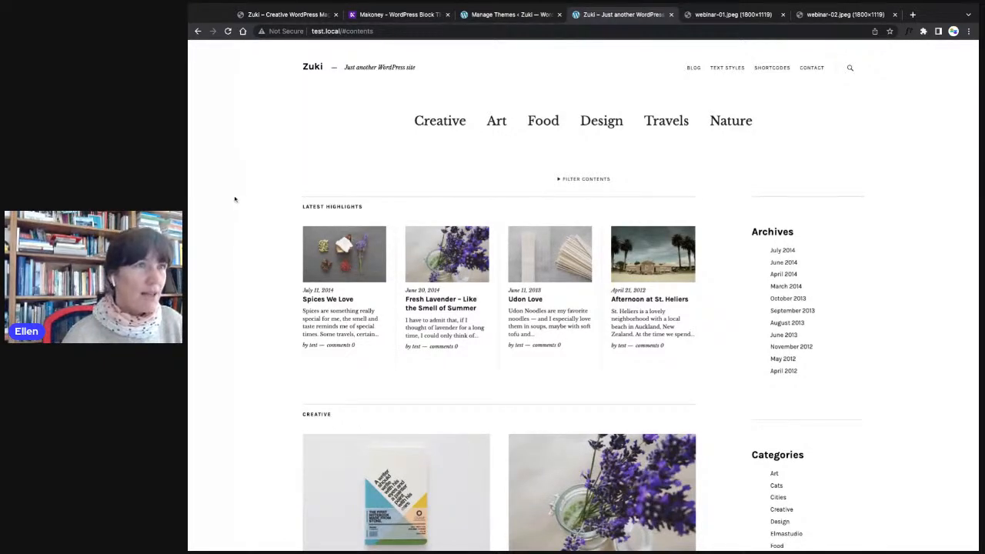
{"action": "scroll", "coordinate": [278, 320], "scroll_direction": "down", "scroll_amount": 3}
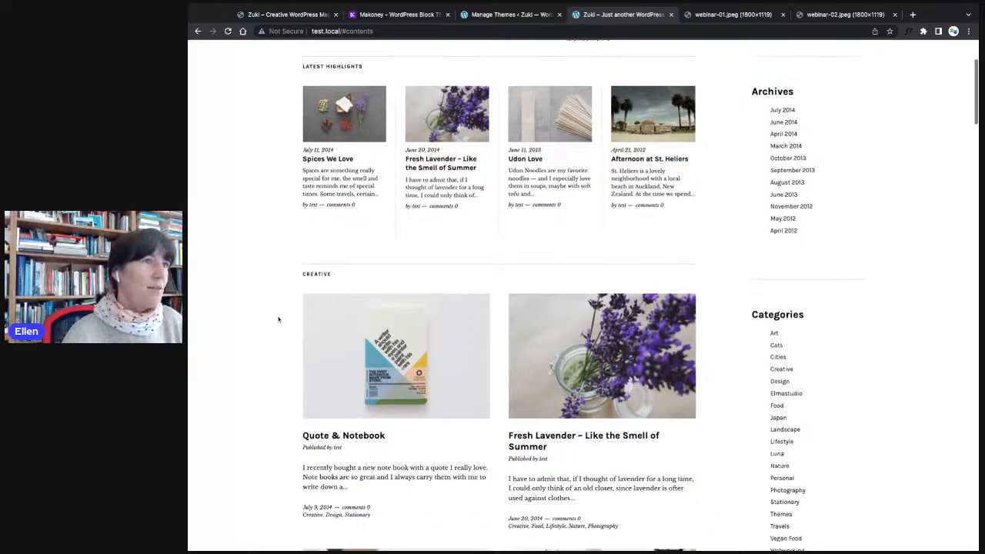
{"action": "scroll", "coordinate": [278, 319], "scroll_direction": "down", "scroll_amount": 1}
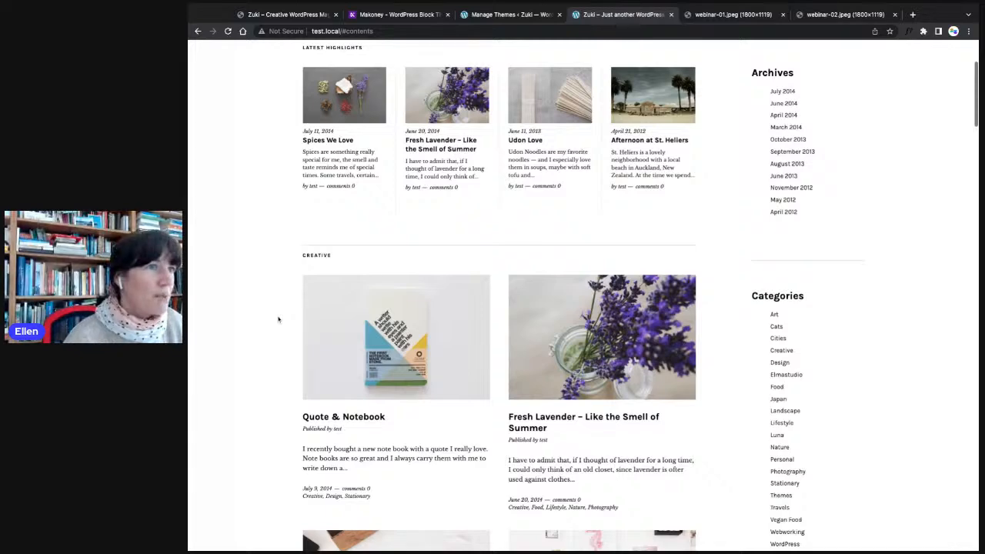
{"action": "scroll", "coordinate": [279, 319], "scroll_direction": "down", "scroll_amount": 15}
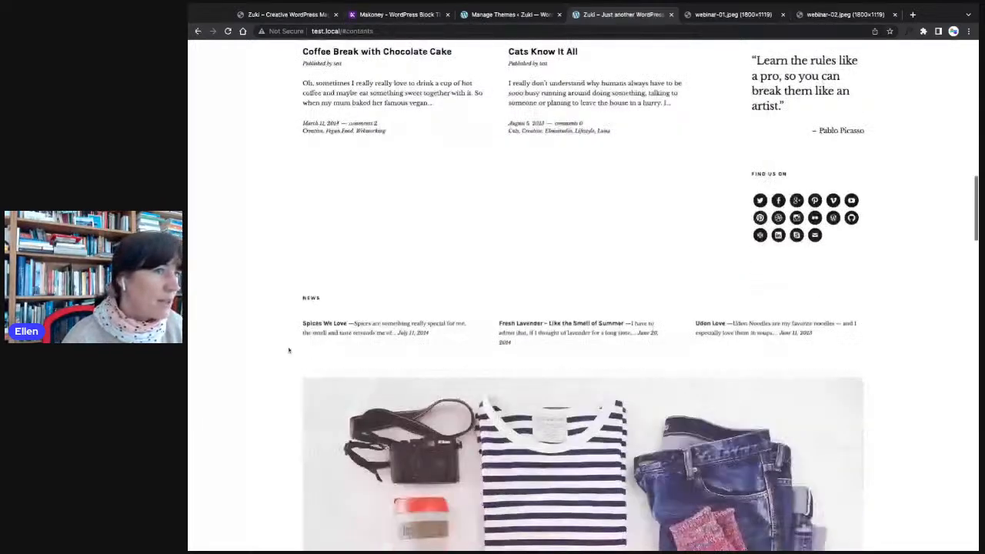
{"action": "scroll", "coordinate": [288, 347], "scroll_direction": "down", "scroll_amount": 9}
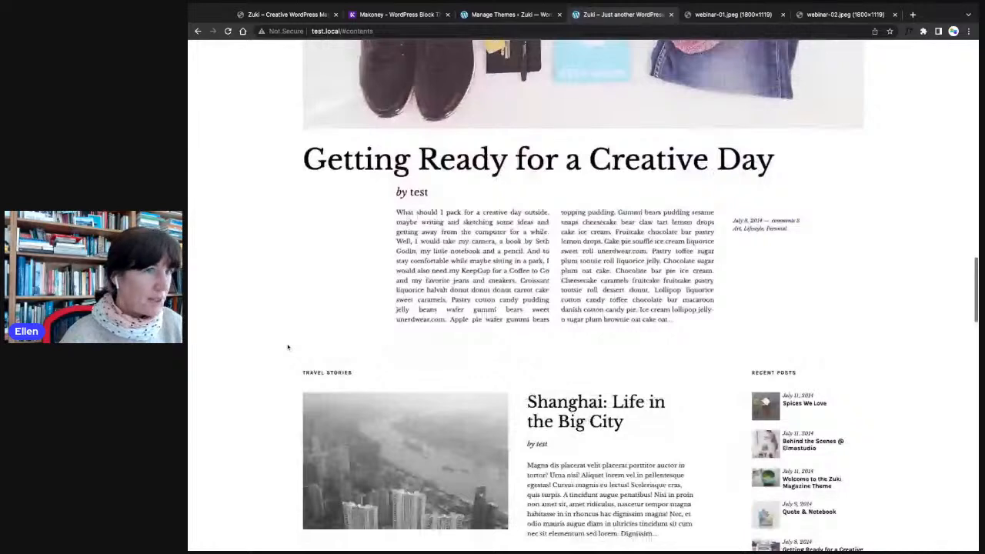
{"action": "scroll", "coordinate": [288, 348], "scroll_direction": "down", "scroll_amount": 2}
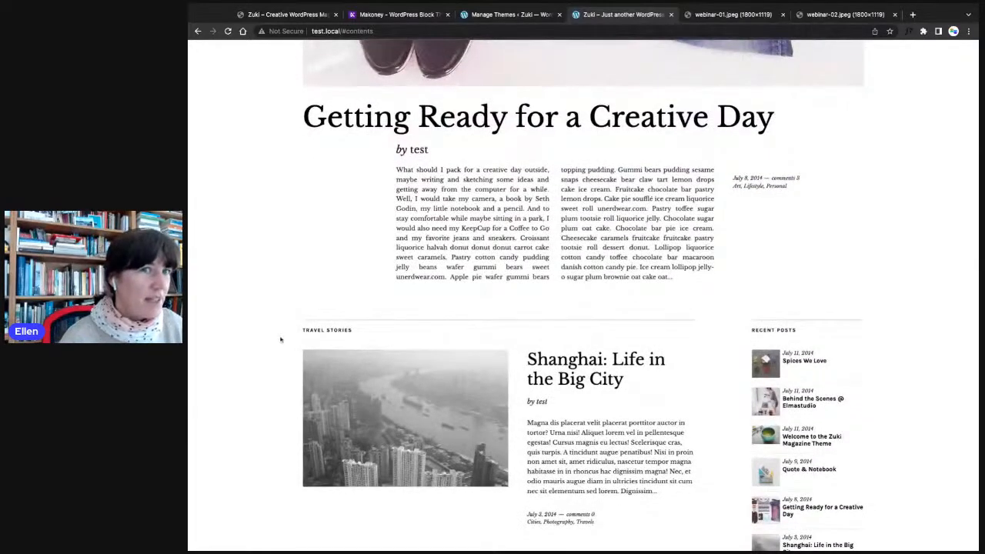
{"action": "scroll", "coordinate": [281, 339], "scroll_direction": "down", "scroll_amount": 3}
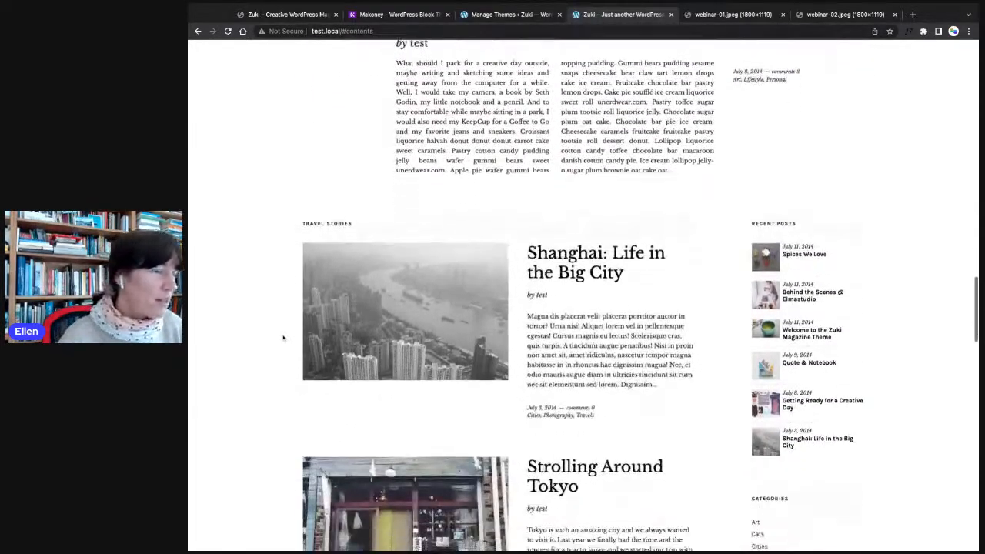
{"action": "scroll", "coordinate": [273, 304], "scroll_direction": "down", "scroll_amount": 15}
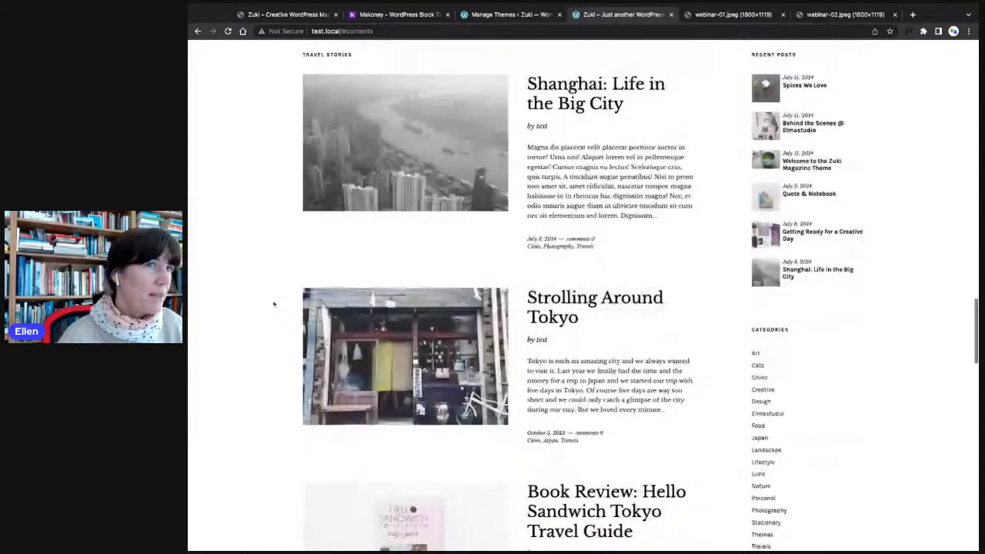
{"action": "scroll", "coordinate": [271, 308], "scroll_direction": "down", "scroll_amount": 9}
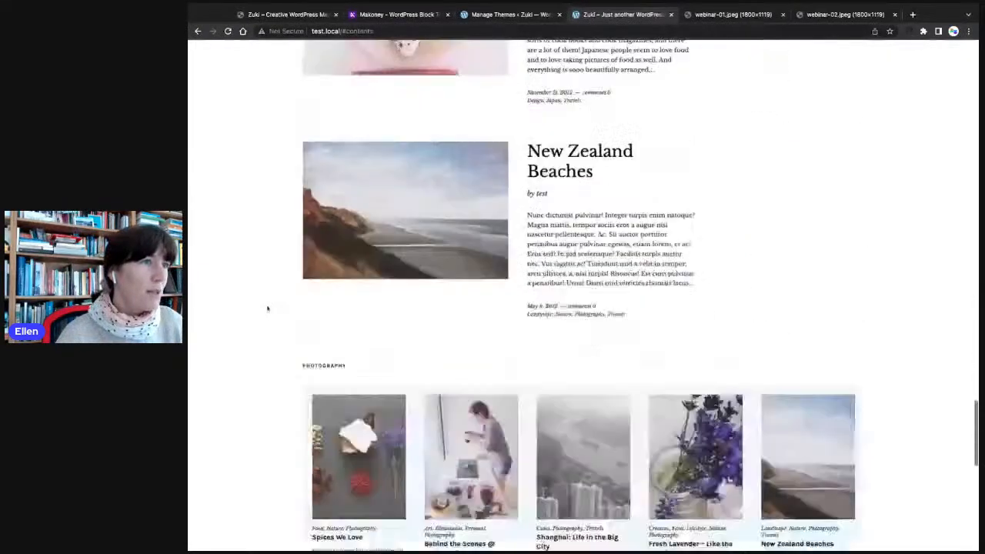
{"action": "scroll", "coordinate": [267, 311], "scroll_direction": "down", "scroll_amount": 2}
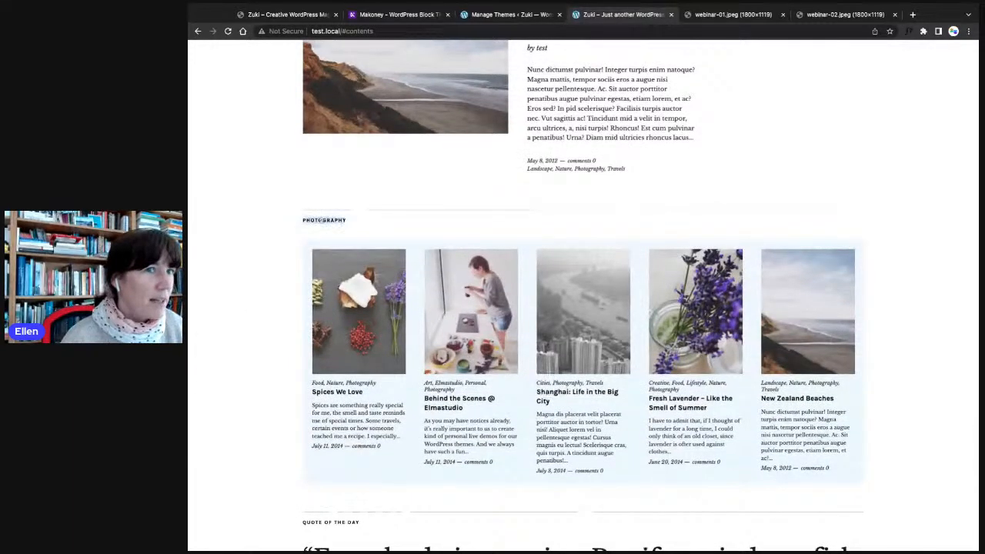
{"action": "scroll", "coordinate": [290, 223], "scroll_direction": "down", "scroll_amount": 6}
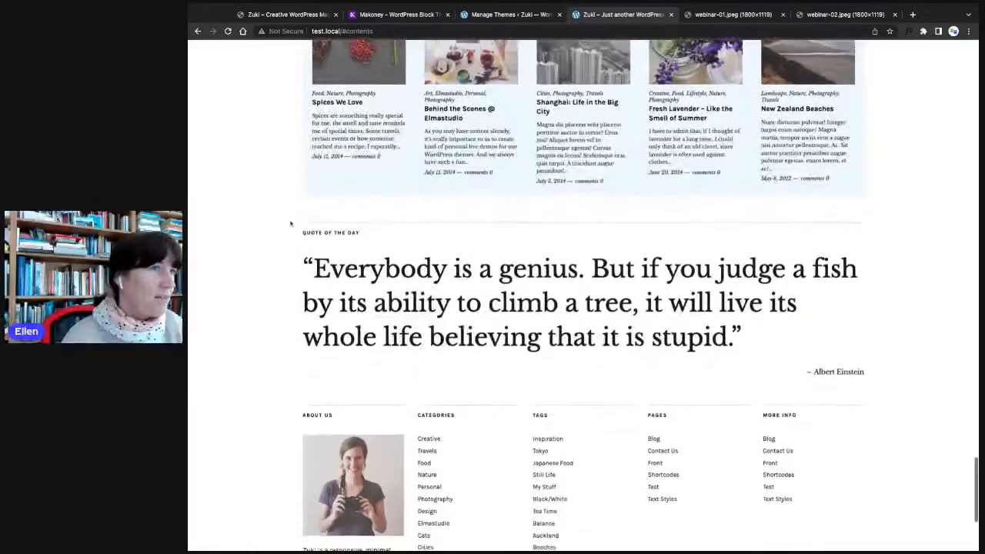
{"action": "scroll", "coordinate": [345, 297], "scroll_direction": "down", "scroll_amount": 3}
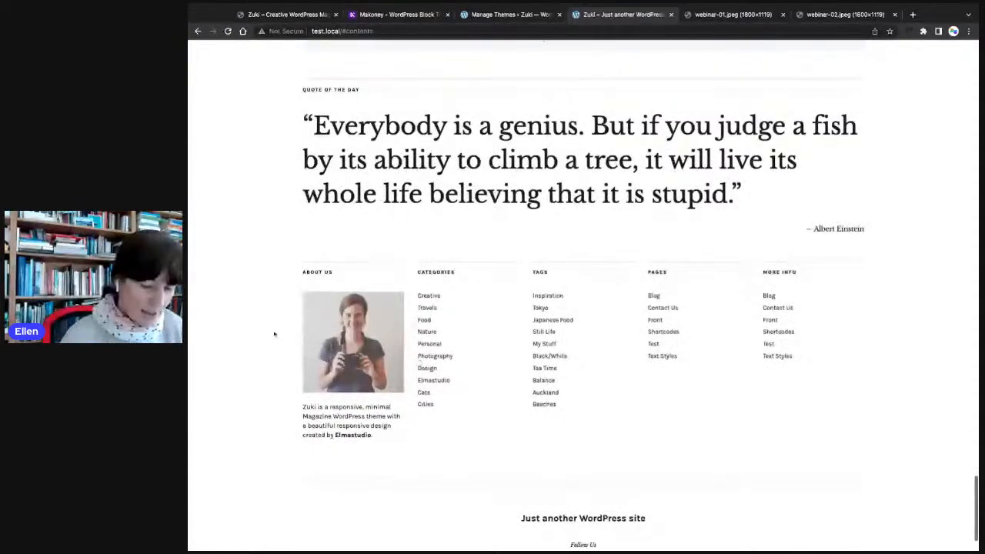
{"action": "scroll", "coordinate": [258, 315], "scroll_direction": "down", "scroll_amount": 1}
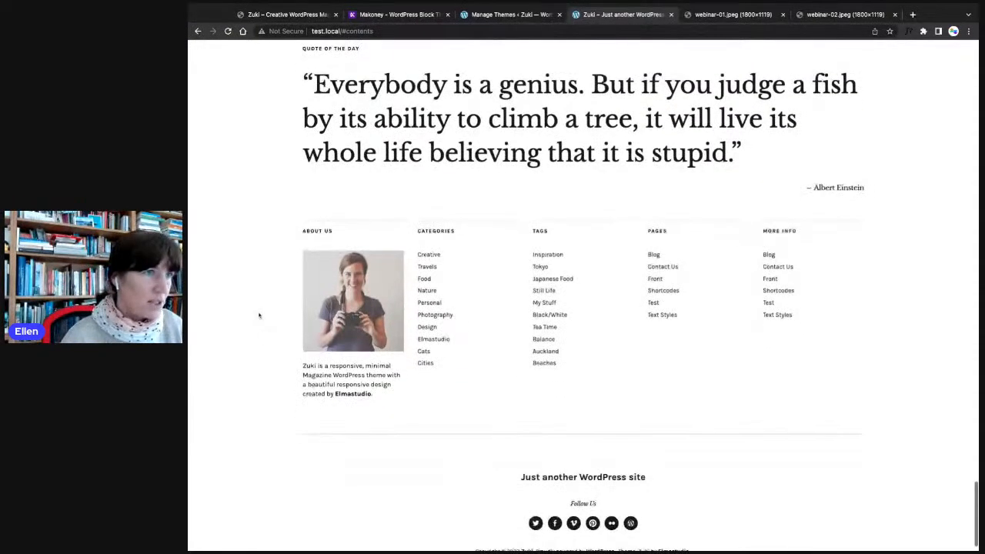
{"action": "scroll", "coordinate": [258, 316], "scroll_direction": "up", "scroll_amount": 7}
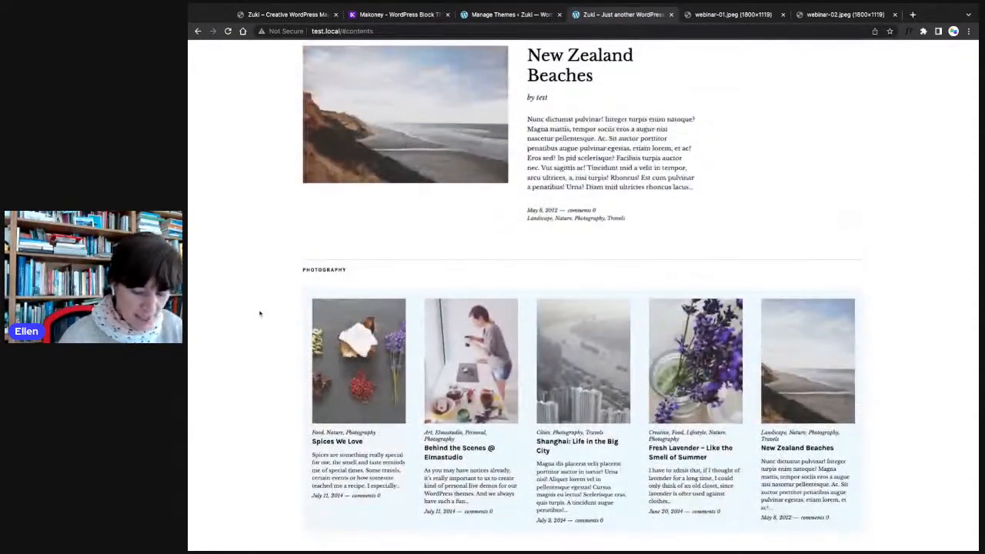
{"action": "scroll", "coordinate": [259, 315], "scroll_direction": "up", "scroll_amount": 4}
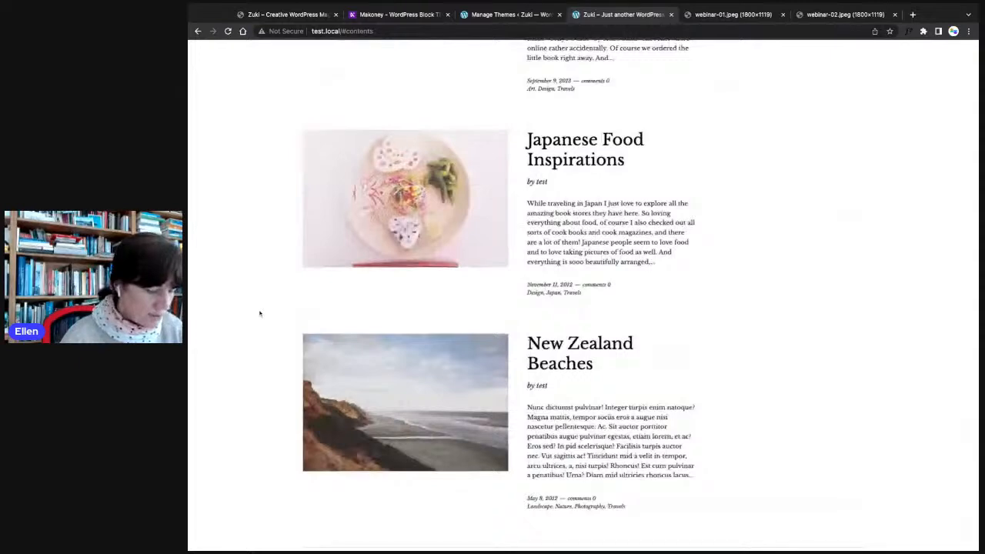
{"action": "scroll", "coordinate": [259, 313], "scroll_direction": "up", "scroll_amount": 20}
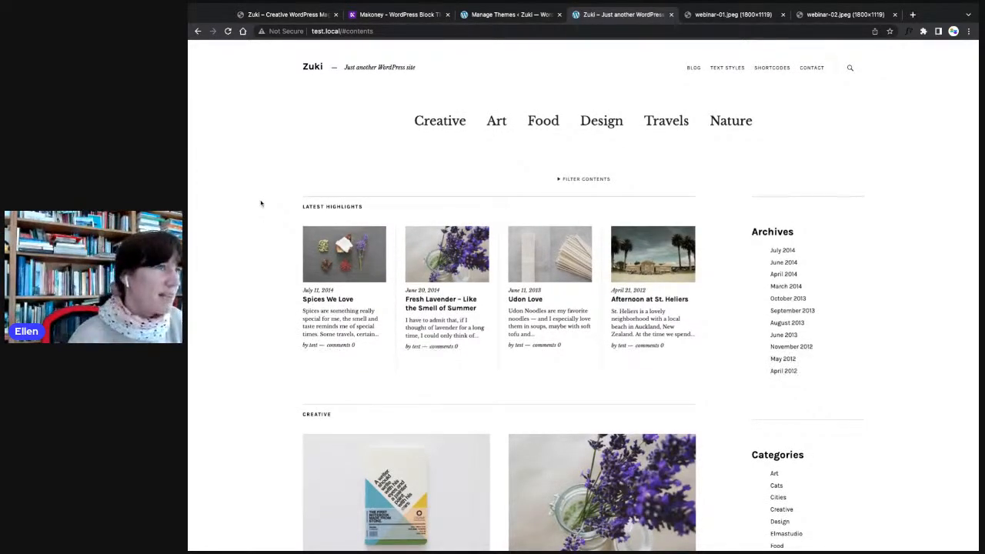
- Activate the Makoney theme on the local WordPress site
{"action": "left_click", "coordinate": [478, 16]}
{"action": "mouse_move", "coordinate": [583, 217]}
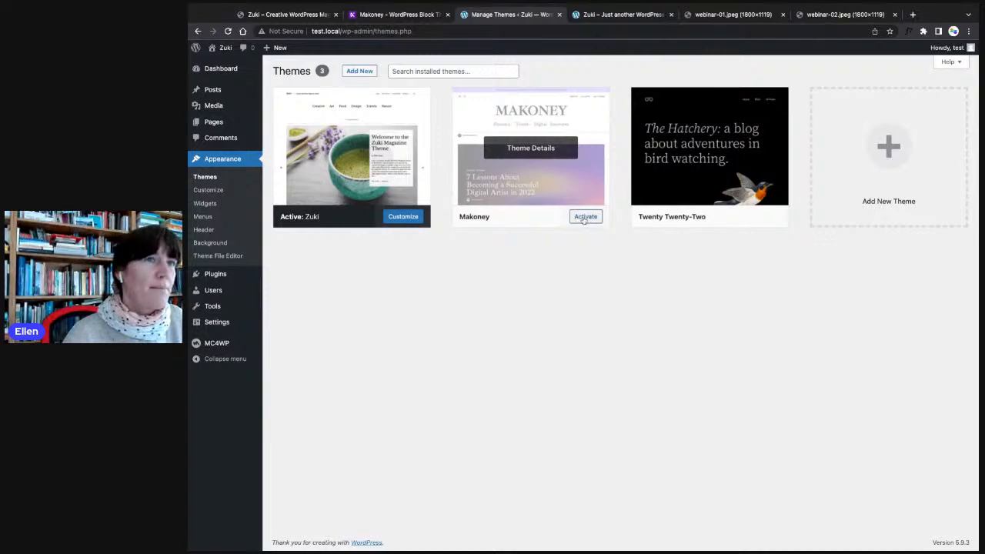
{"action": "left_click", "coordinate": [585, 217]}
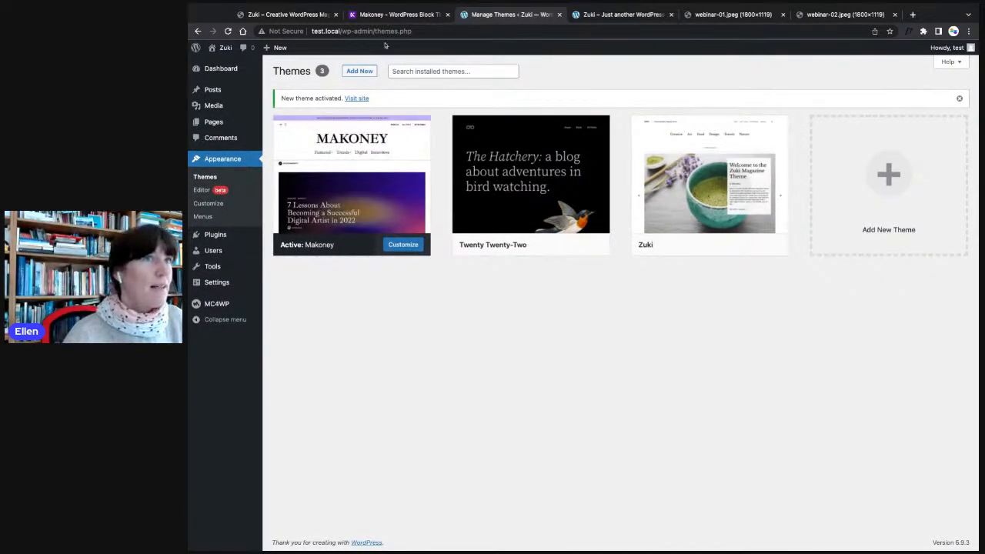
- Load the local site's homepage at test.local without the #contents anchor to check it under the Makoney theme
{"action": "left_click", "coordinate": [605, 15]}
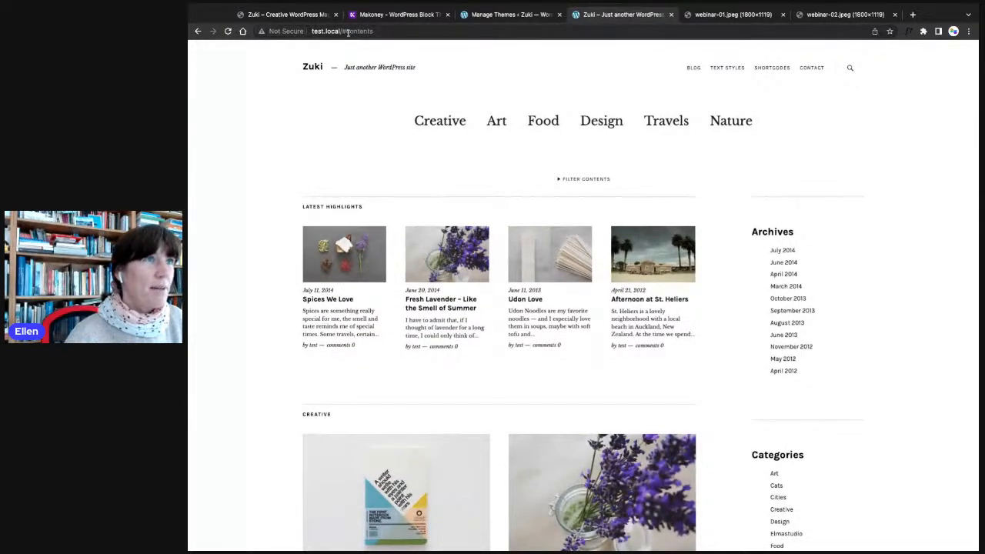
{"action": "left_click_drag", "start_coordinate": [341, 32], "coordinate": [426, 36]}
{"action": "key", "text": "BackSpace"}
{"action": "key", "text": "Return"}
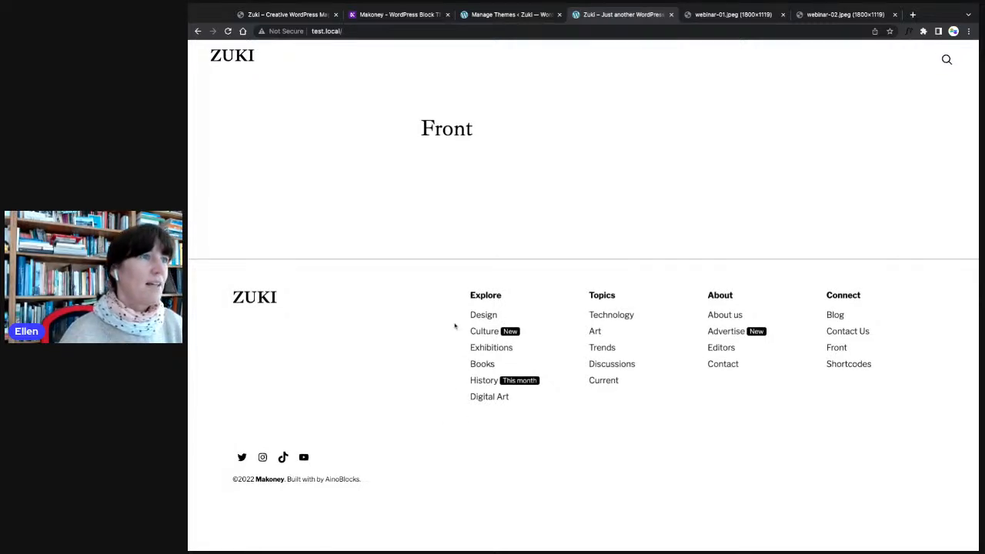
- Check the local site's pages list and the homepage display options in the Reading settings
{"action": "left_click", "coordinate": [501, 17]}
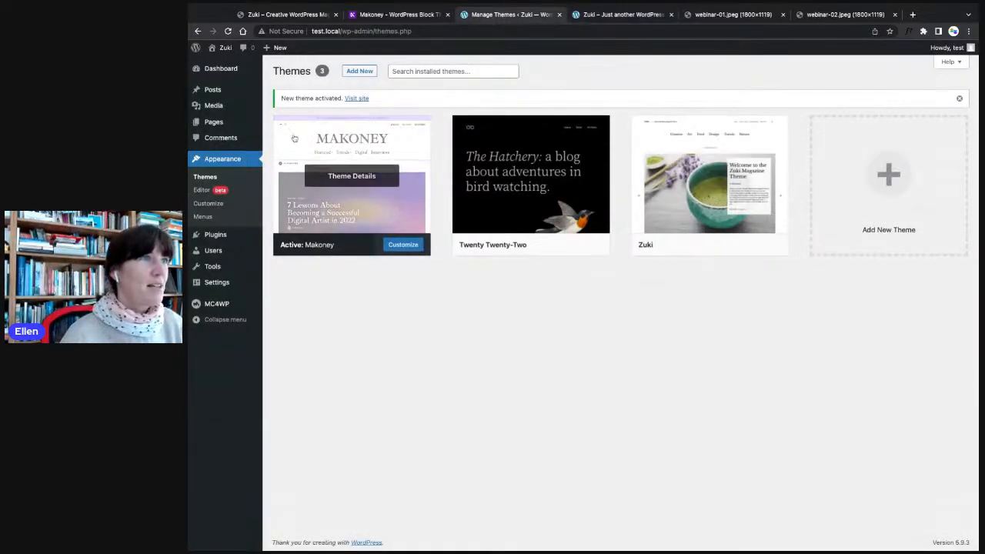
{"action": "left_click", "coordinate": [214, 123]}
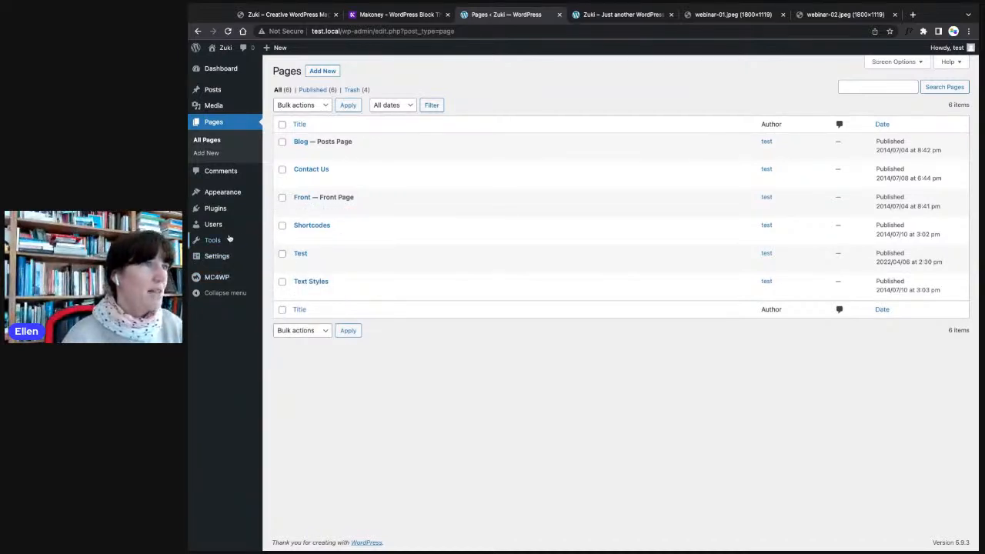
{"action": "mouse_move", "coordinate": [225, 257]}
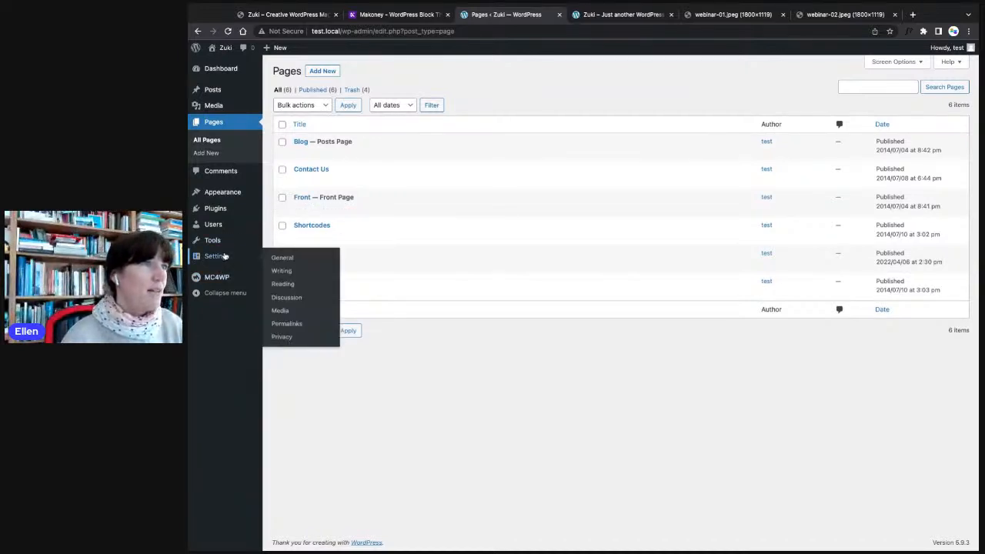
{"action": "left_click", "coordinate": [282, 284]}
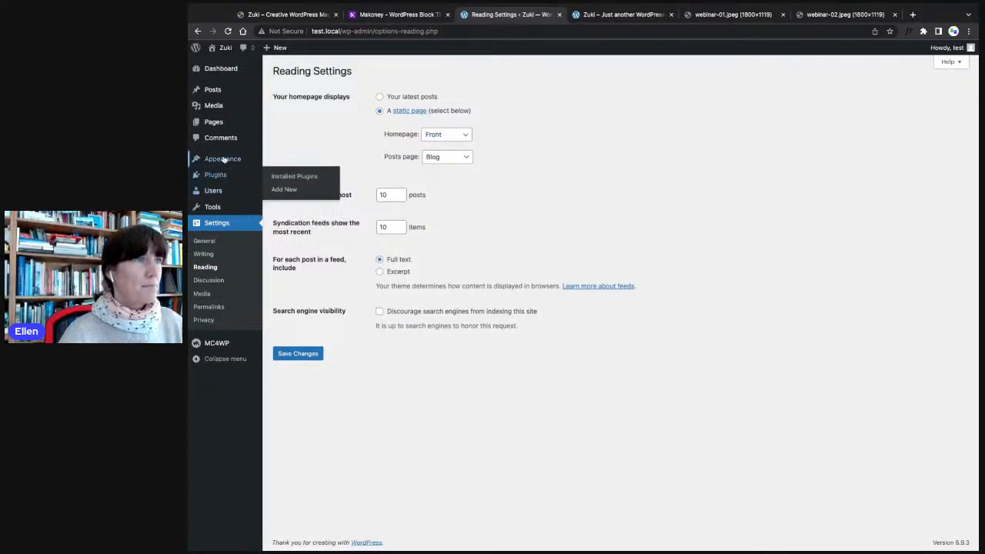
- Open the Front page from the local site's pages list in the block editor
{"action": "mouse_move", "coordinate": [226, 158]}
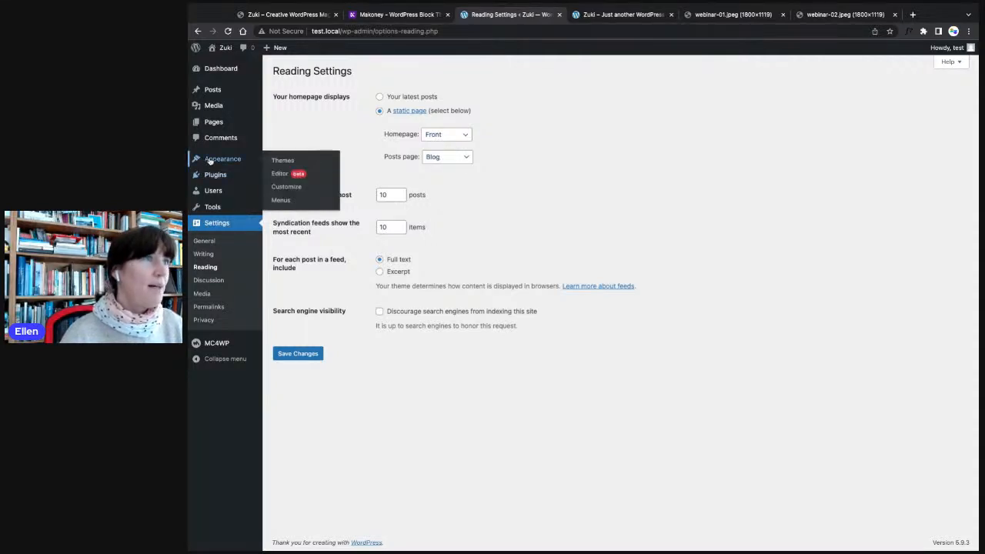
{"action": "left_click", "coordinate": [213, 121]}
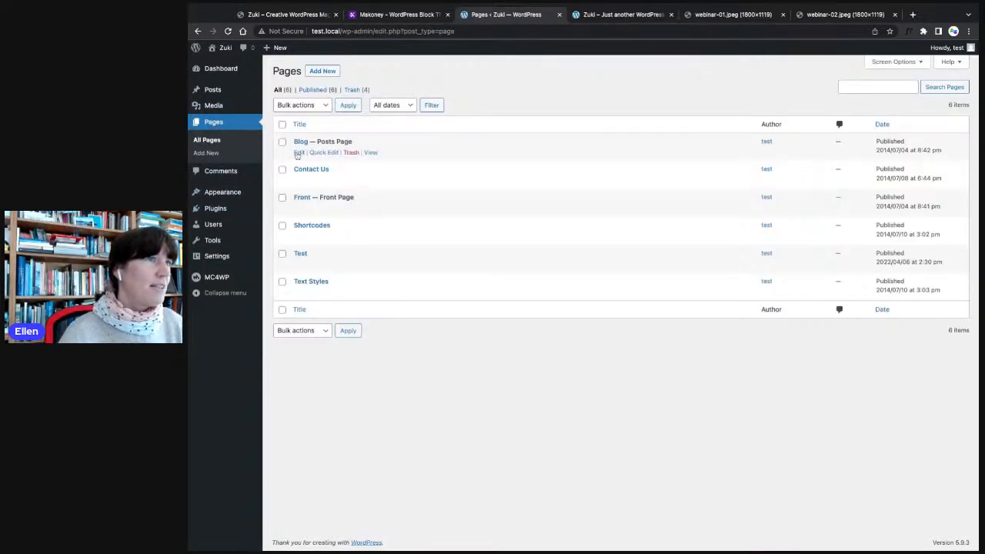
{"action": "left_click", "coordinate": [305, 197]}
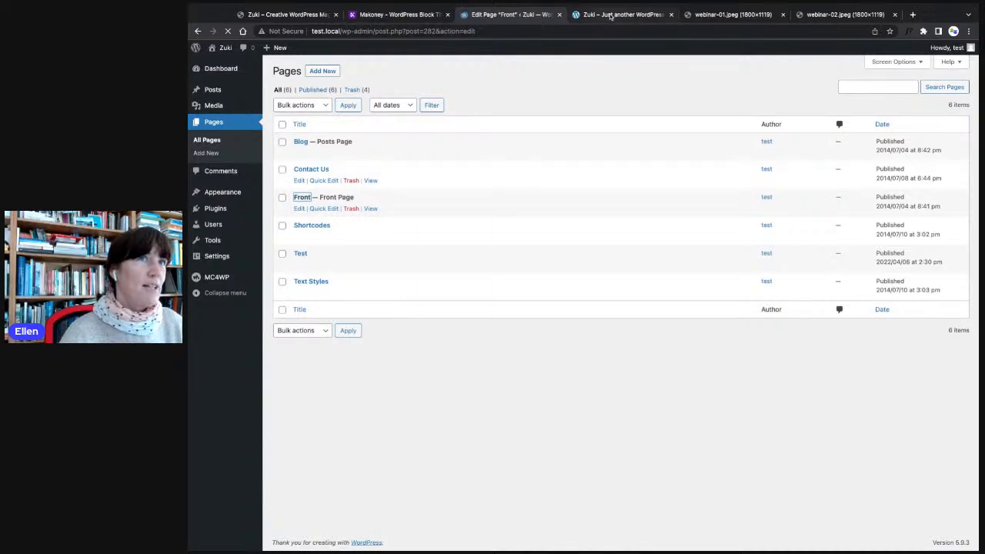
{"action": "left_click", "coordinate": [612, 14]}
{"action": "left_click", "coordinate": [508, 14]}
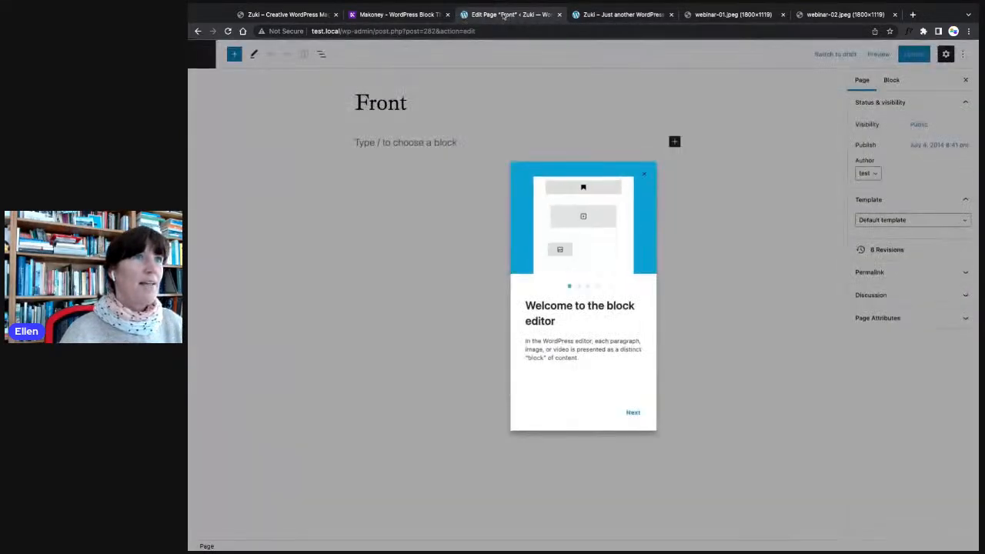
- Look at the Makoney demo homepage's header and lead story as the reference layout
{"action": "left_click", "coordinate": [389, 14]}
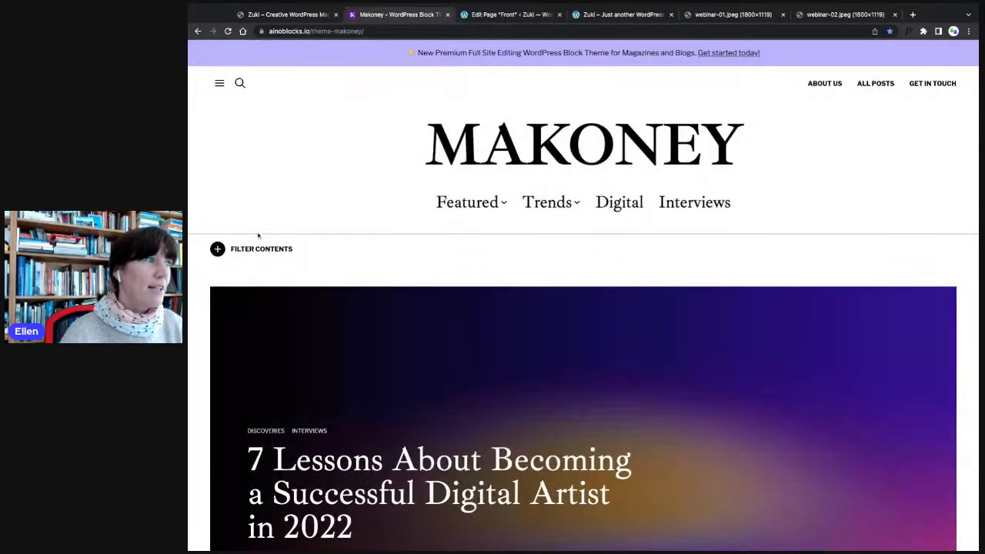
{"action": "scroll", "coordinate": [258, 236], "scroll_direction": "down", "scroll_amount": 3}
{"action": "scroll", "coordinate": [352, 111], "scroll_direction": "up", "scroll_amount": 3}
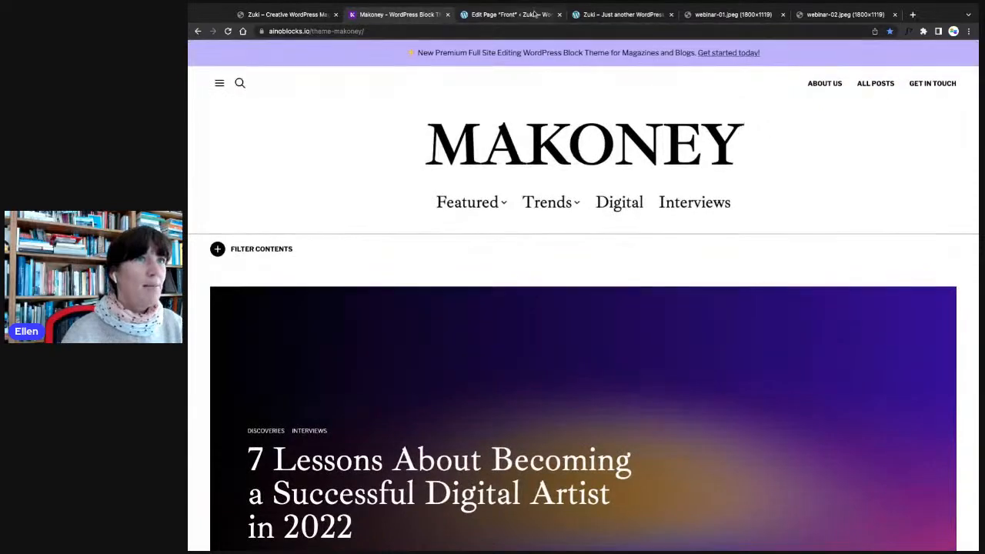
- Dismiss the Front page's block editor welcome guide, assign the Header Large and Footer template, and update the page
{"action": "left_click", "coordinate": [510, 15]}
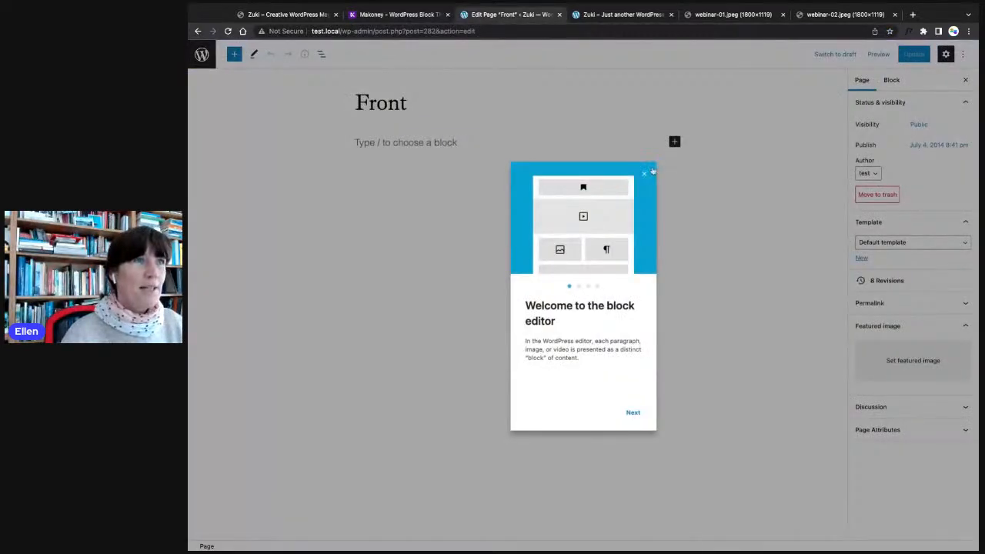
{"action": "left_click", "coordinate": [644, 173]}
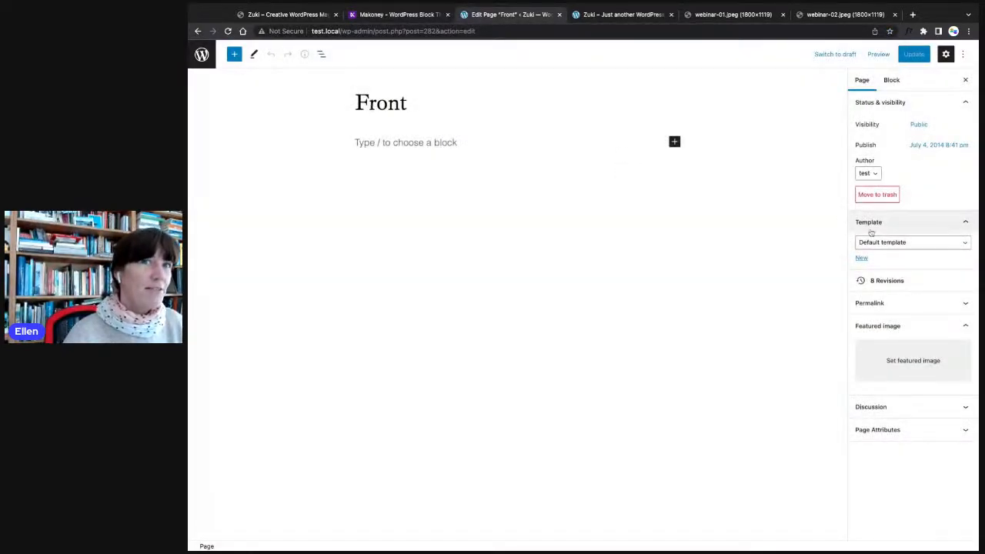
{"action": "left_click", "coordinate": [880, 243]}
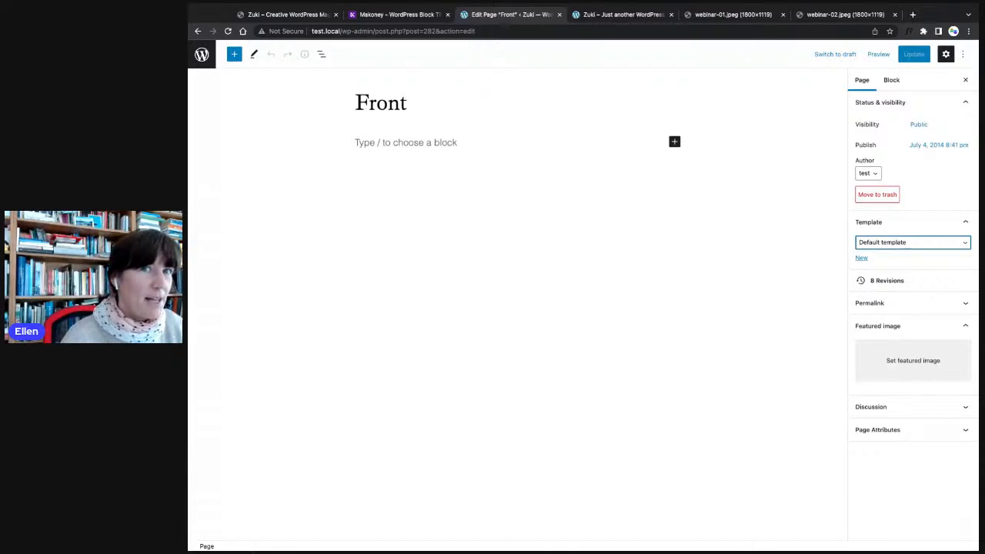
{"action": "left_click", "coordinate": [886, 278]}
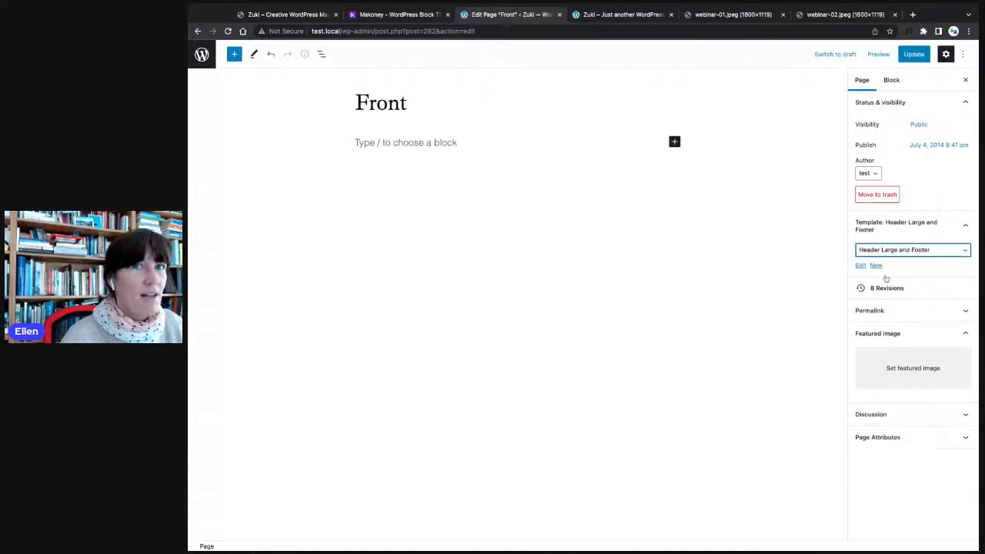
{"action": "left_click", "coordinate": [916, 55]}
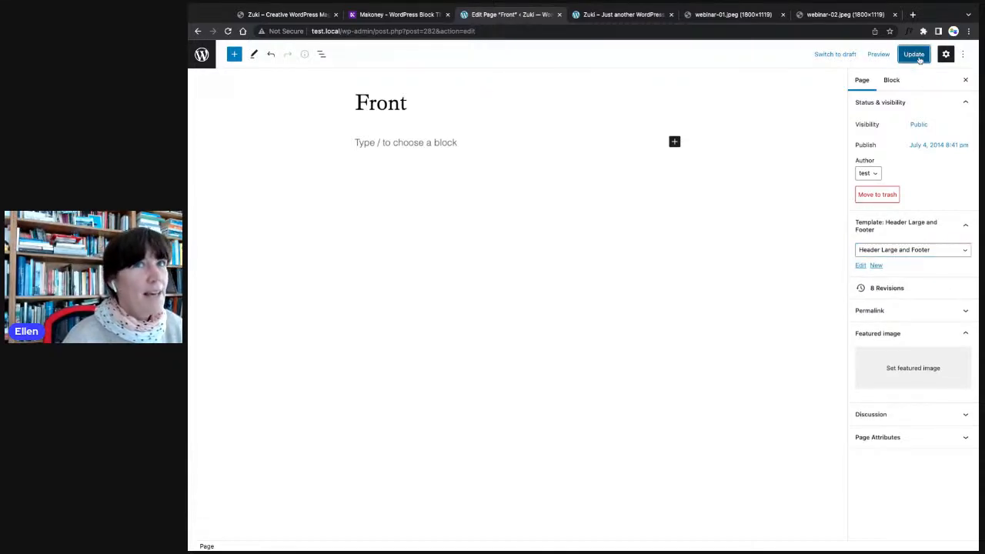
- Reload the local homepage at test.local to compare its header and footer with the Front page's editor content
{"action": "left_click", "coordinate": [616, 14]}
{"action": "left_click", "coordinate": [228, 32]}
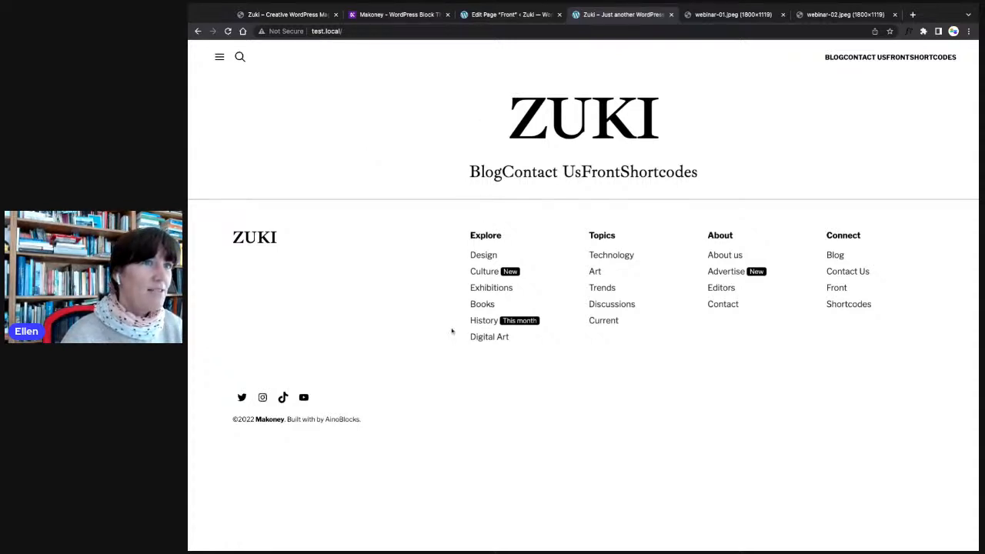
{"action": "left_click", "coordinate": [525, 16]}
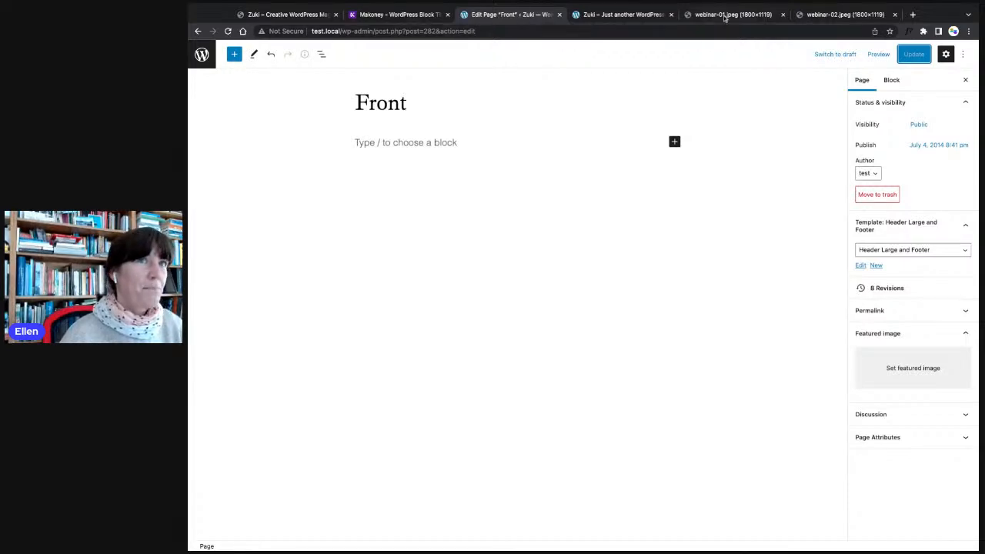
{"action": "left_click", "coordinate": [591, 20]}
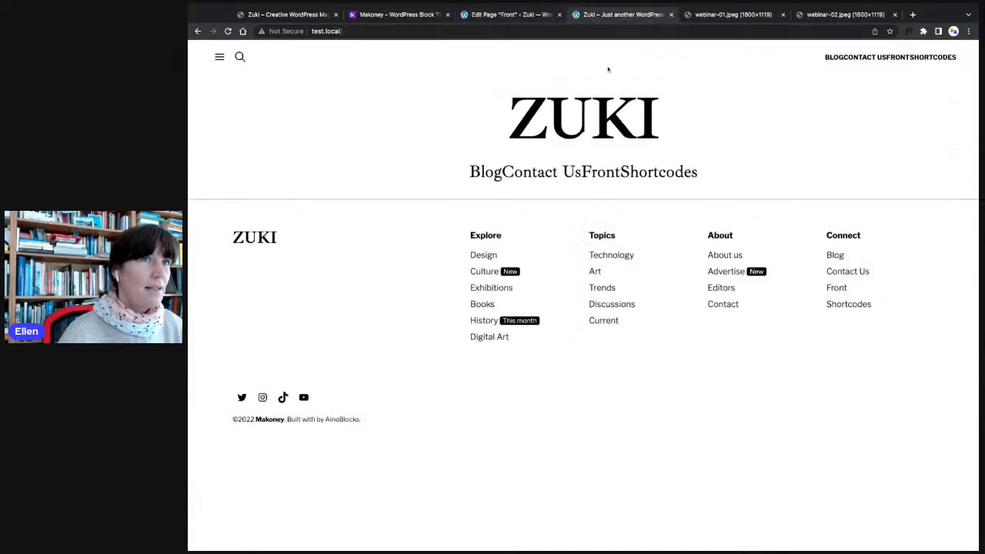
- Return to the Front page editor and show the block patterns of the Pages category
{"action": "left_click", "coordinate": [499, 17]}
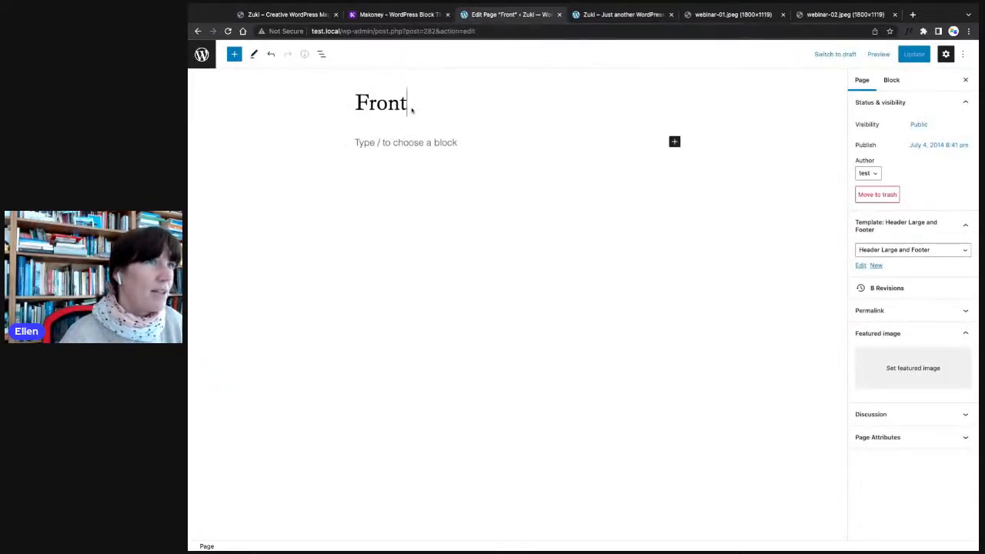
{"action": "left_click", "coordinate": [235, 56]}
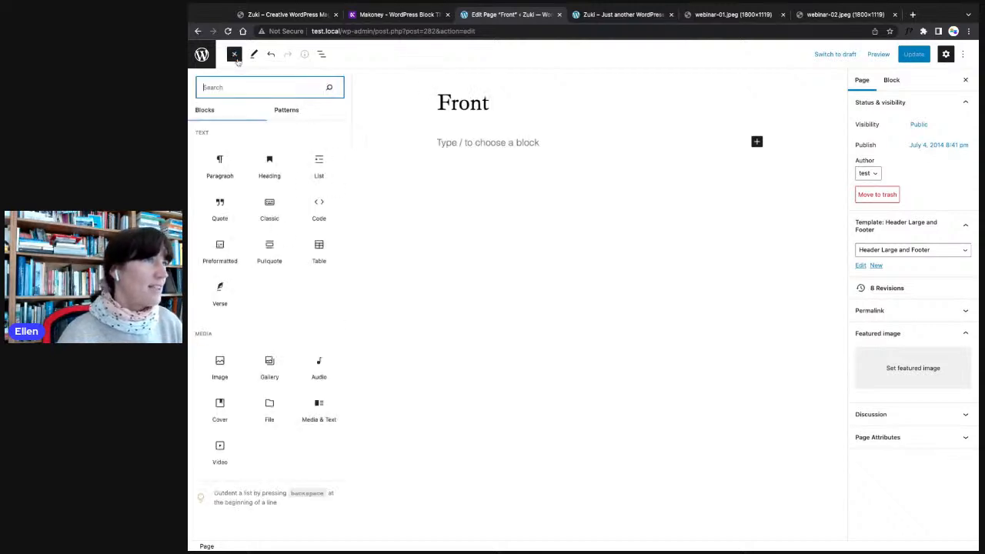
{"action": "left_click", "coordinate": [281, 110]}
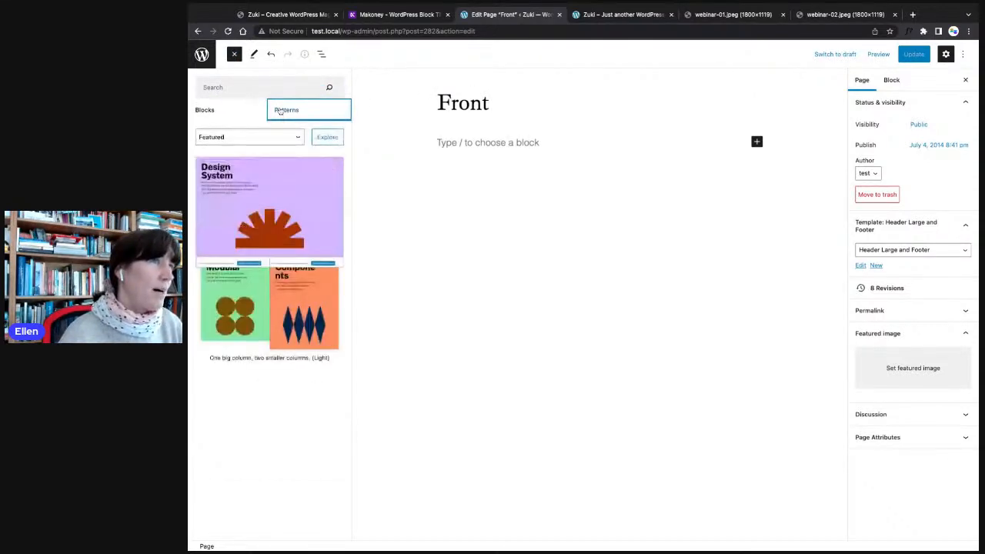
{"action": "left_click", "coordinate": [237, 140]}
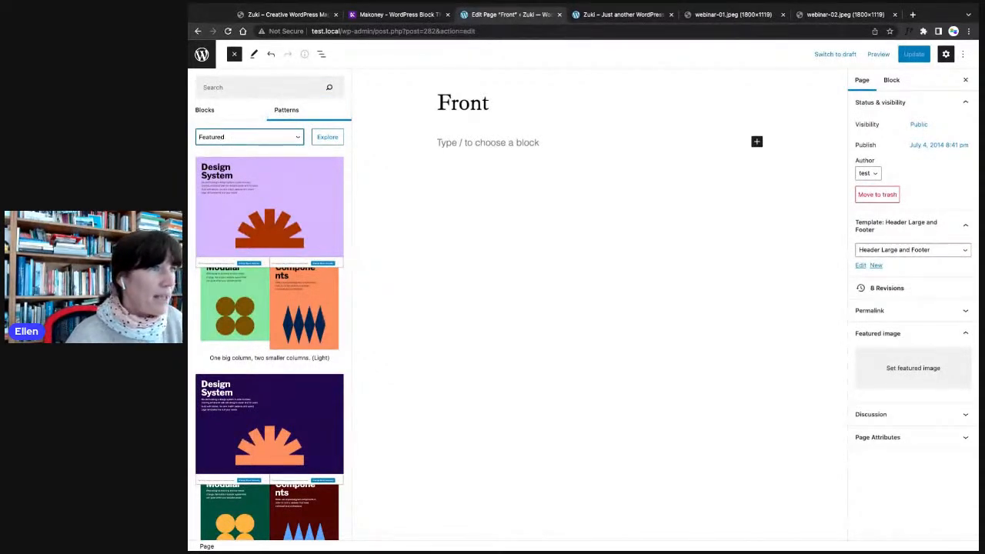
{"action": "left_click", "coordinate": [247, 151]}
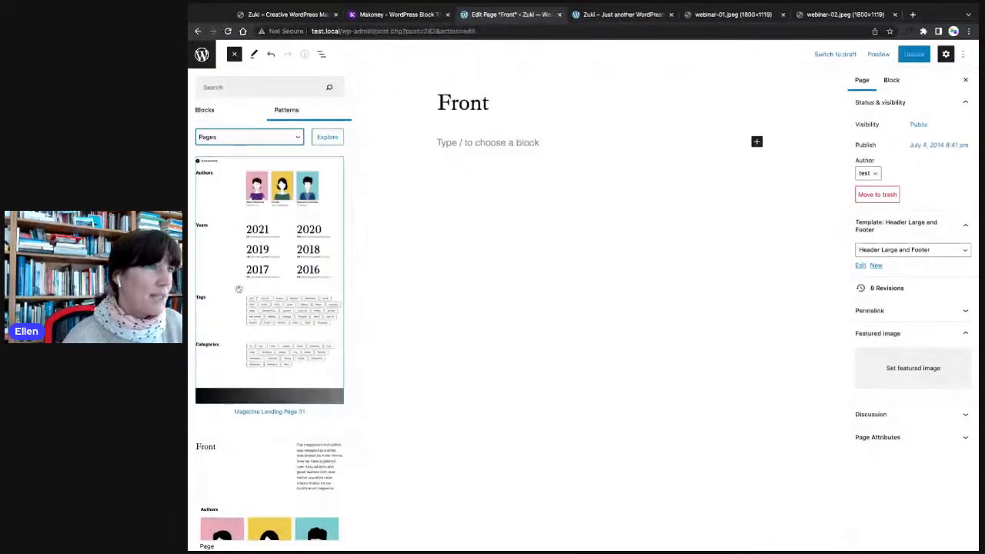
- Insert the Magazine Landing Page 01 pattern into the Front page and update the page
{"action": "scroll", "coordinate": [209, 296], "scroll_direction": "down", "scroll_amount": 5}
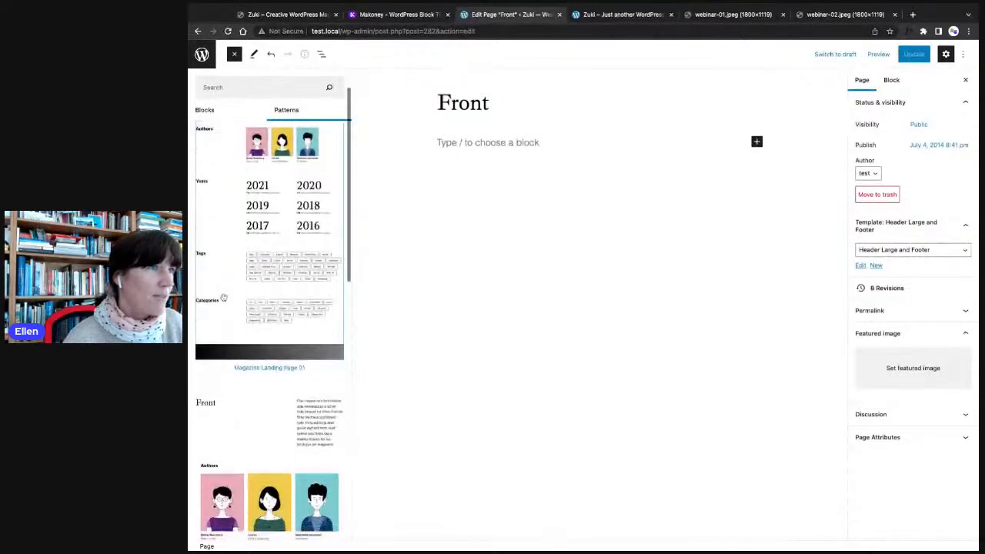
{"action": "scroll", "coordinate": [223, 300], "scroll_direction": "down", "scroll_amount": 6}
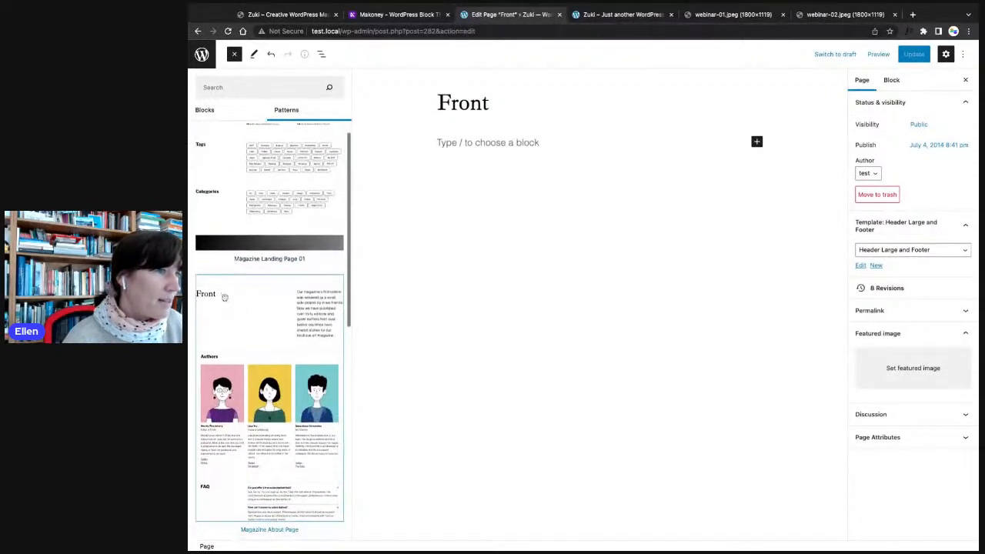
{"action": "scroll", "coordinate": [243, 406], "scroll_direction": "down", "scroll_amount": 8}
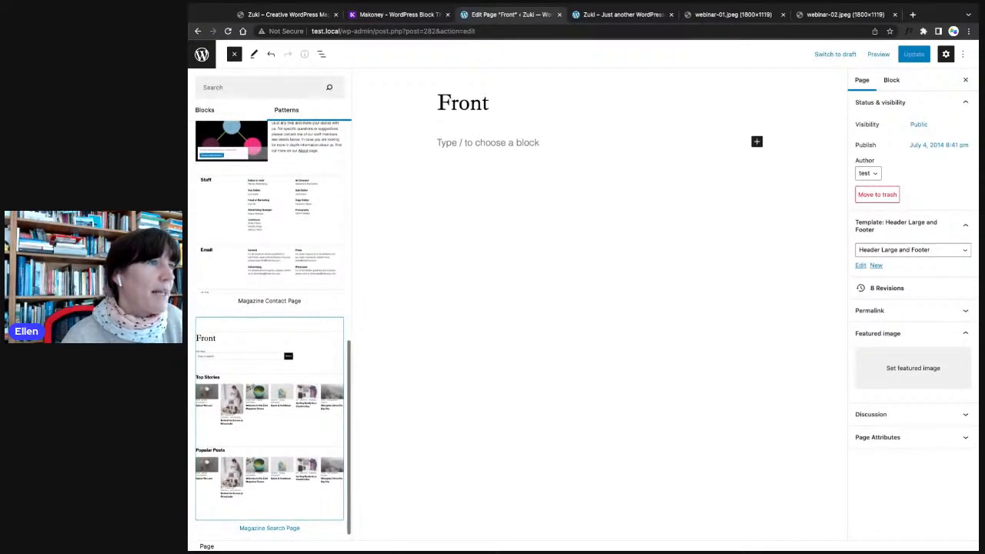
{"action": "scroll", "coordinate": [250, 407], "scroll_direction": "up", "scroll_amount": 2}
{"action": "scroll", "coordinate": [237, 382], "scroll_direction": "up", "scroll_amount": 4}
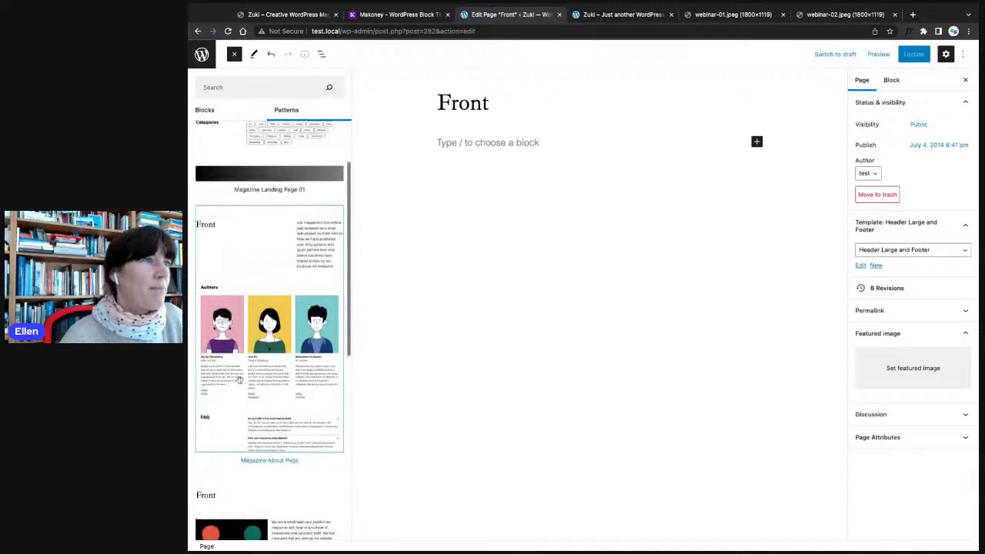
{"action": "scroll", "coordinate": [237, 382], "scroll_direction": "up", "scroll_amount": 5}
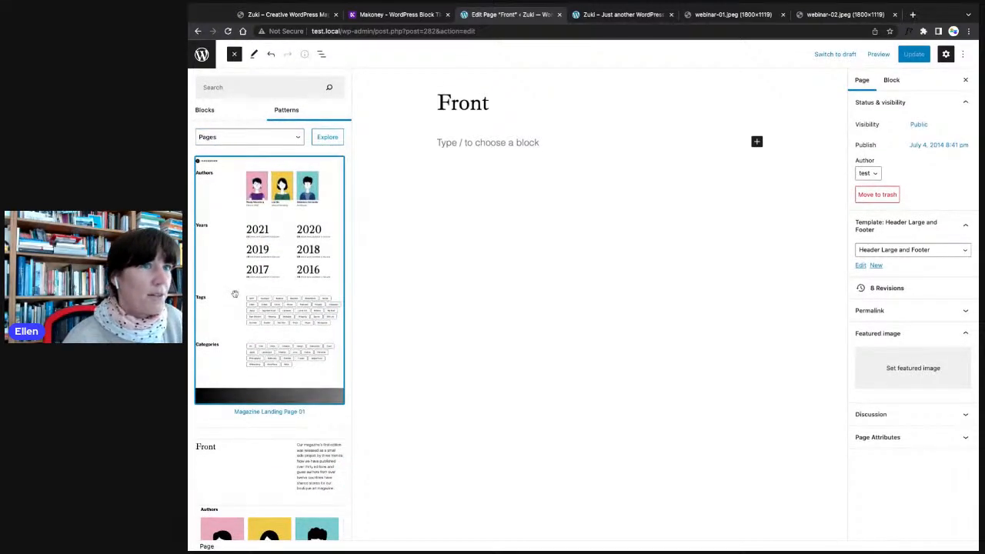
{"action": "left_click", "coordinate": [235, 294]}
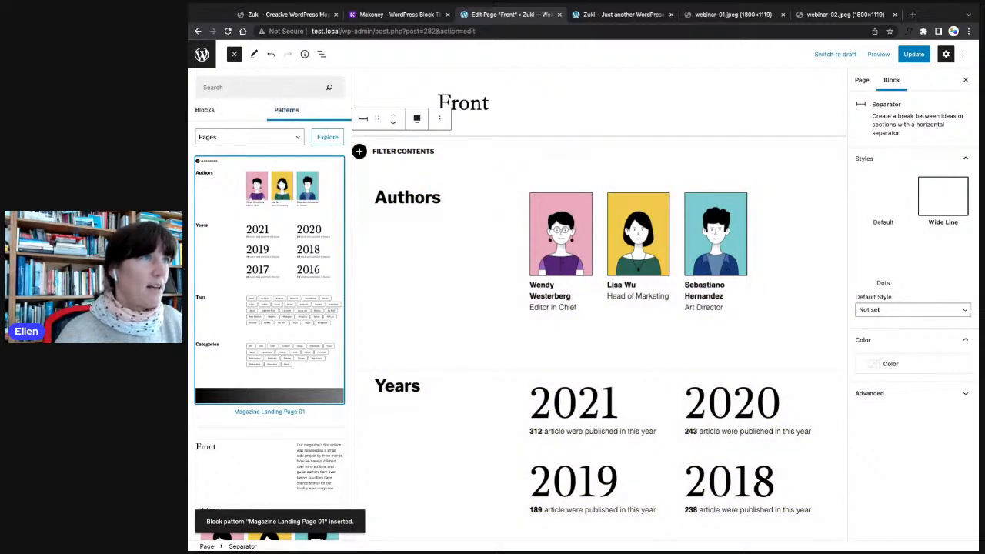
{"action": "left_click", "coordinate": [234, 54]}
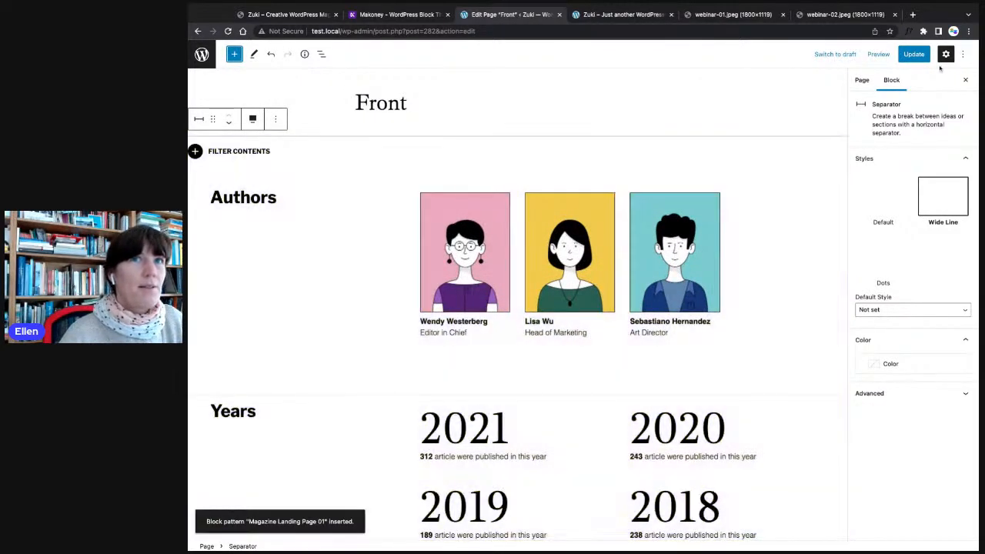
{"action": "left_click", "coordinate": [916, 55]}
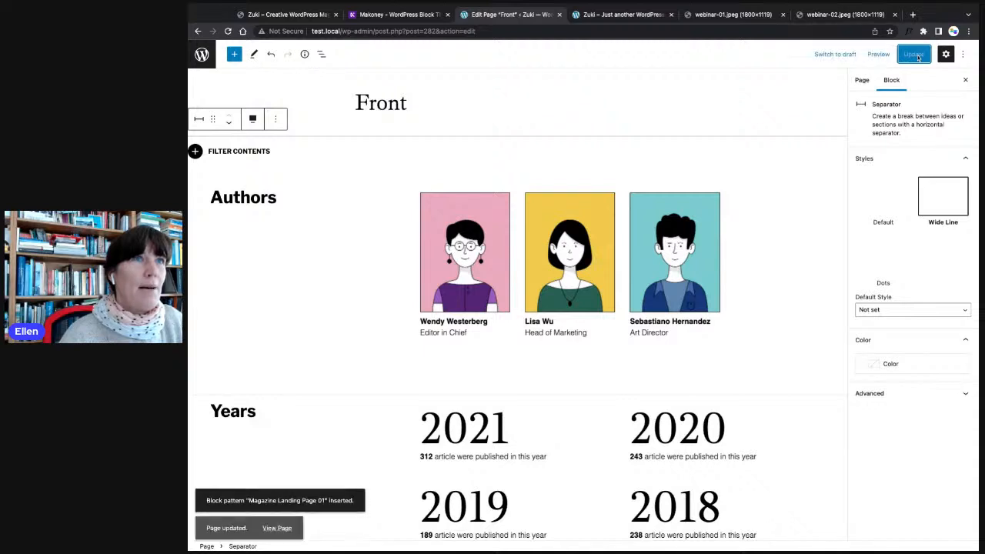
- Reload the local homepage and review its landing page sections down to the footer and back up to Featured stories
{"action": "left_click", "coordinate": [622, 14]}
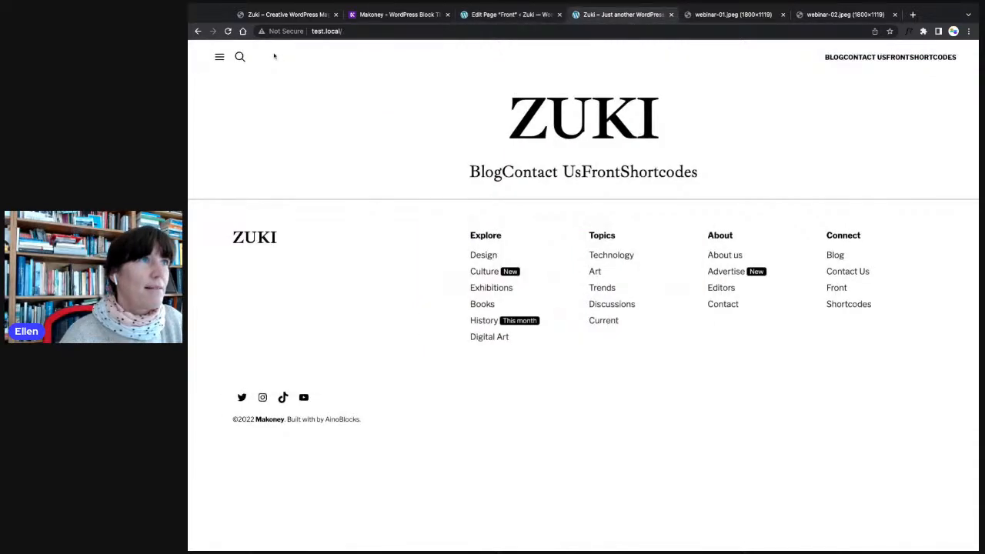
{"action": "left_click", "coordinate": [228, 31]}
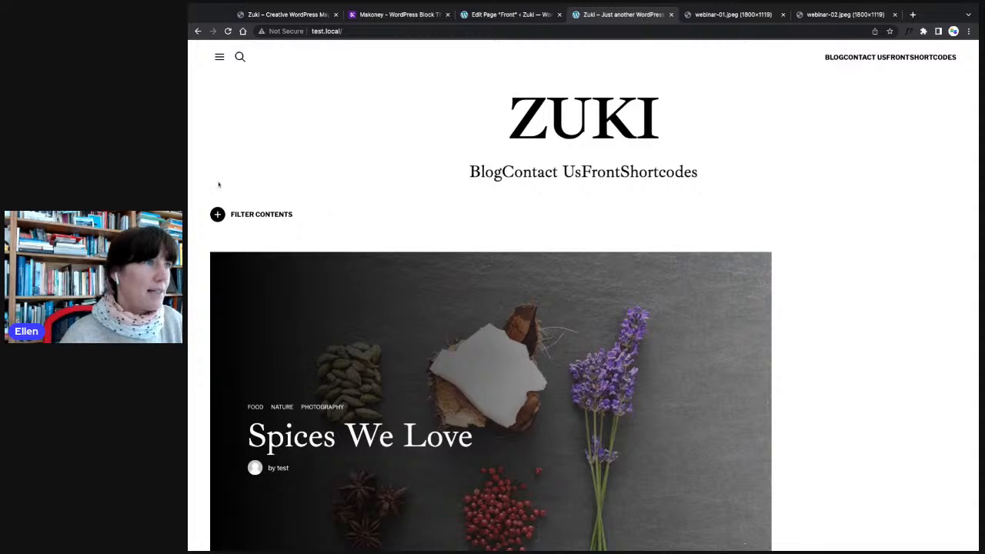
{"action": "scroll", "coordinate": [209, 192], "scroll_direction": "down", "scroll_amount": 3}
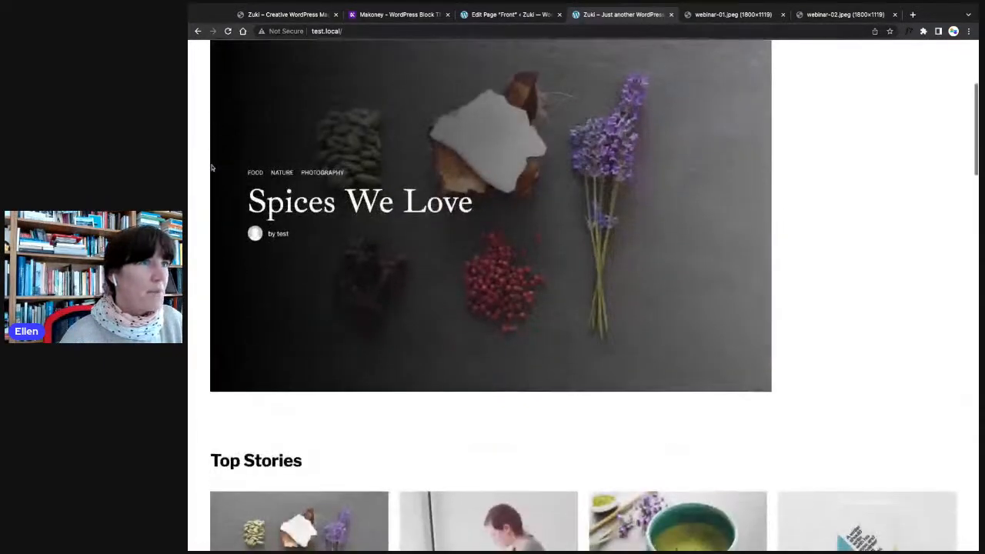
{"action": "scroll", "coordinate": [212, 169], "scroll_direction": "down", "scroll_amount": 8}
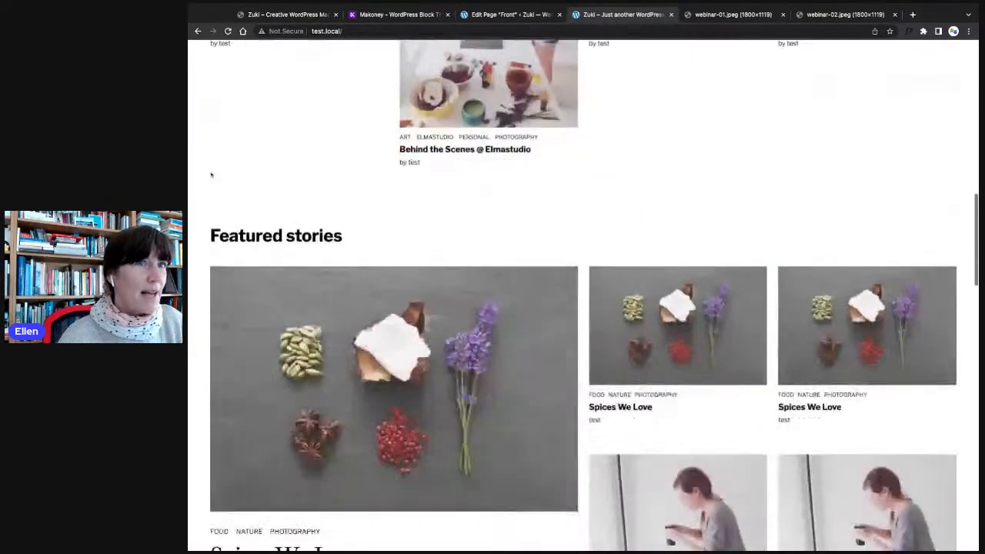
{"action": "scroll", "coordinate": [211, 175], "scroll_direction": "down", "scroll_amount": 15}
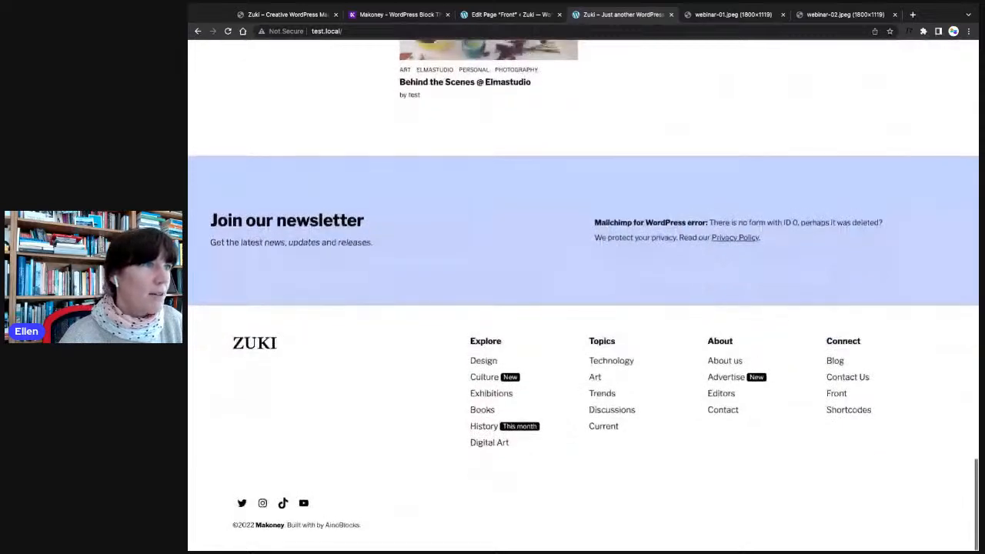
{"action": "scroll", "coordinate": [211, 175], "scroll_direction": "up", "scroll_amount": 10}
{"action": "scroll", "coordinate": [243, 291], "scroll_direction": "down", "scroll_amount": 4}
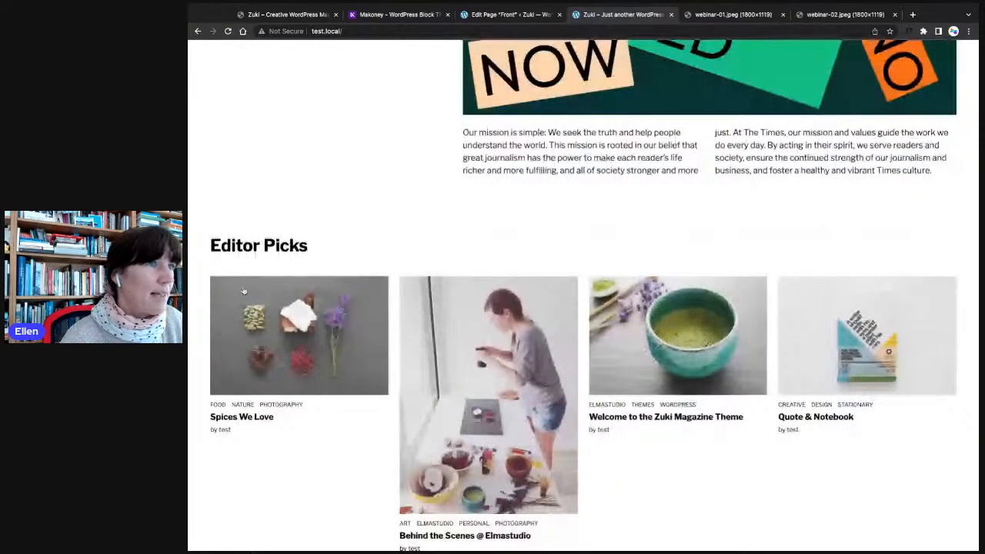
{"action": "scroll", "coordinate": [275, 328], "scroll_direction": "up", "scroll_amount": 8}
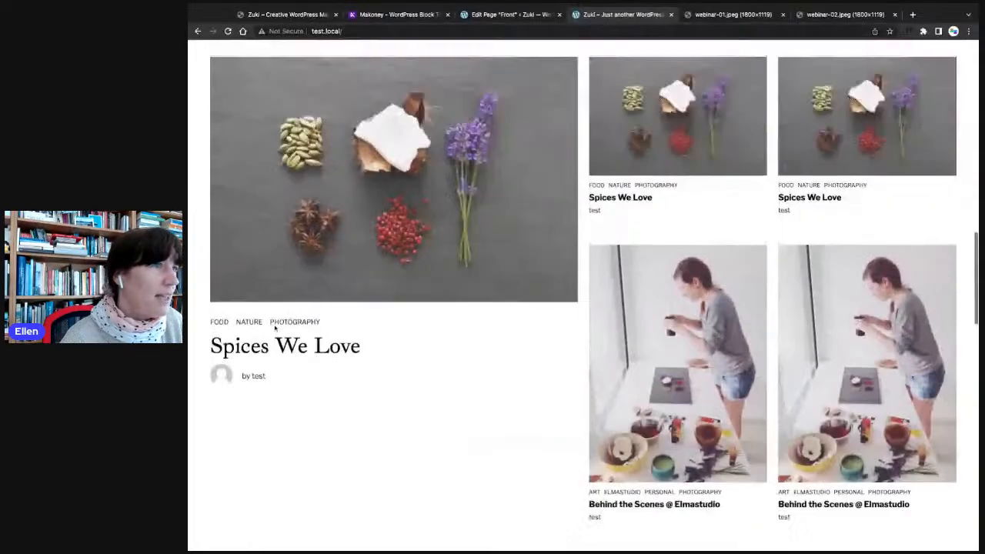
{"action": "scroll", "coordinate": [275, 328], "scroll_direction": "up", "scroll_amount": 4}
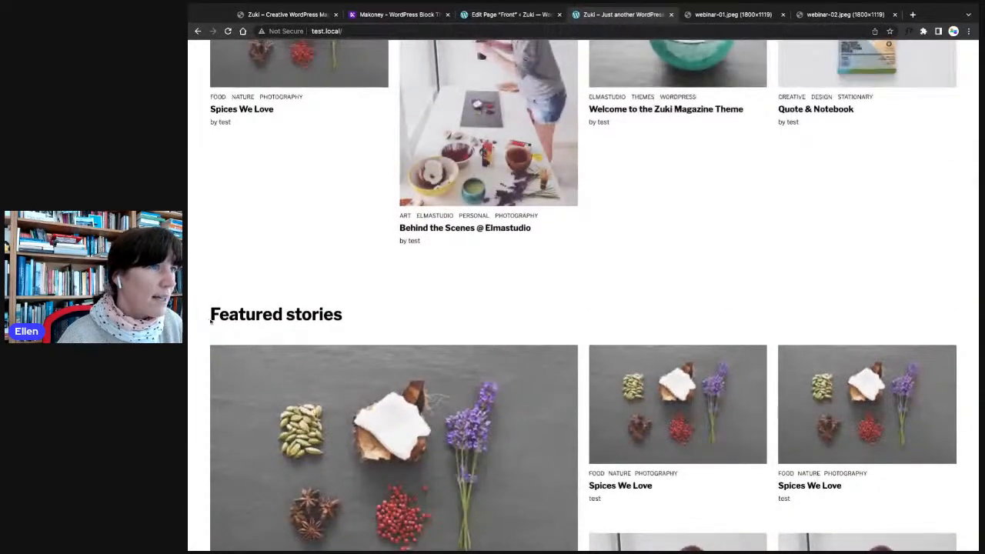
- Compare the header and featured post at the start of the local homepage with the Zuki demo site
{"action": "scroll", "coordinate": [211, 322], "scroll_direction": "up", "scroll_amount": 3}
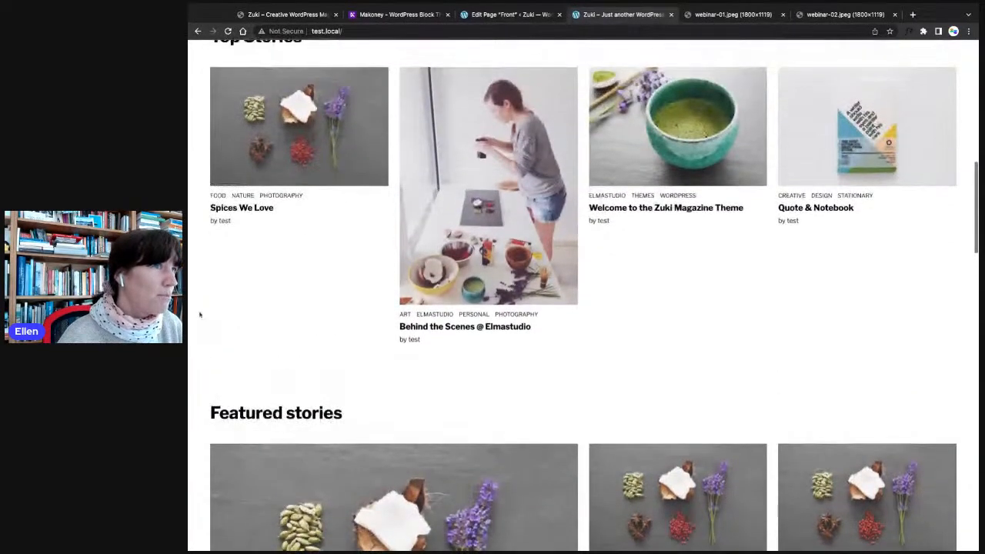
{"action": "scroll", "coordinate": [209, 241], "scroll_direction": "up", "scroll_amount": 5}
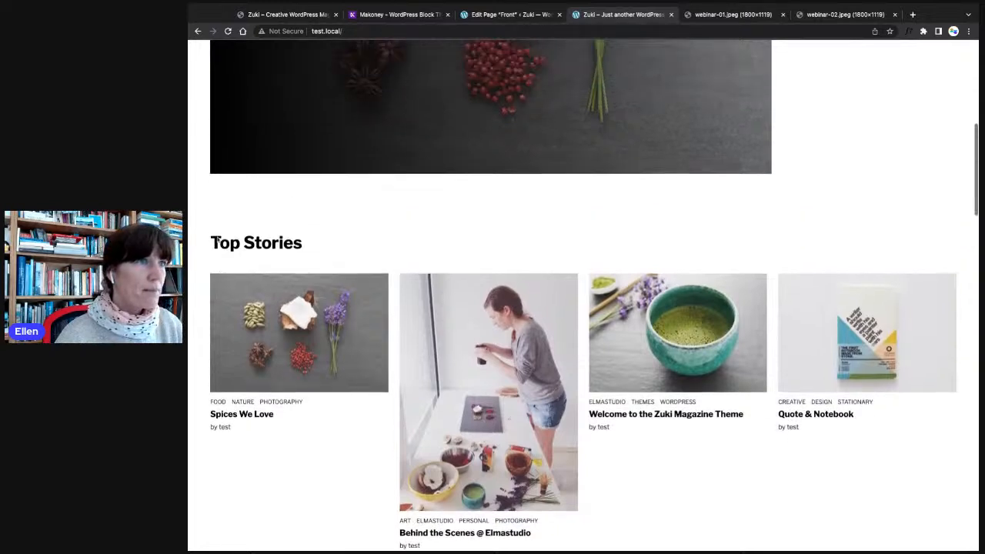
{"action": "scroll", "coordinate": [209, 241], "scroll_direction": "up", "scroll_amount": 1}
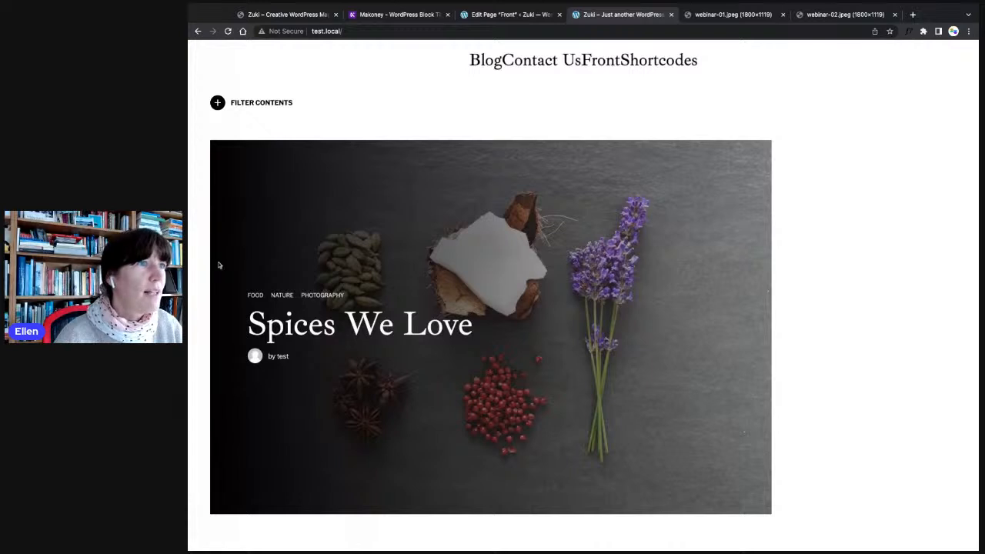
{"action": "scroll", "coordinate": [231, 266], "scroll_direction": "up", "scroll_amount": 1}
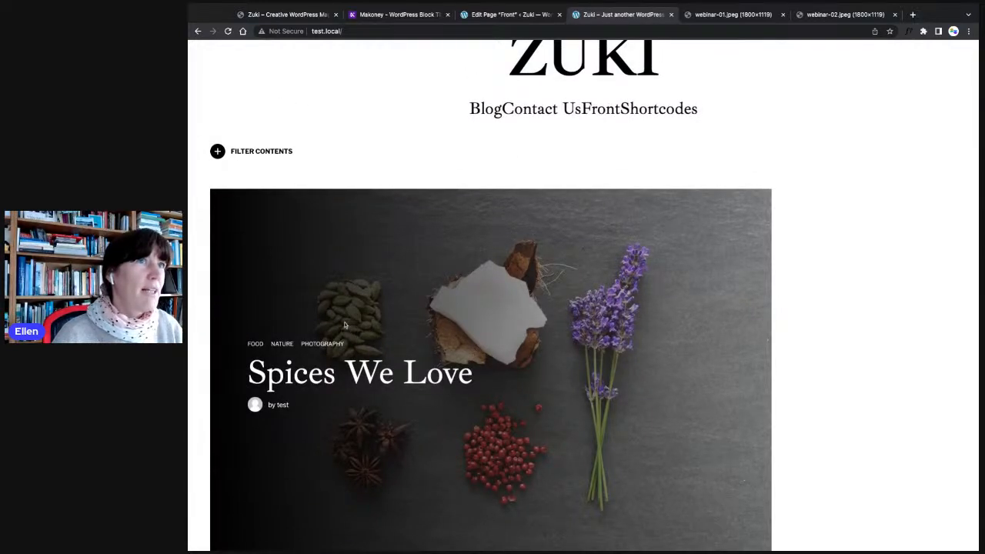
{"action": "left_click", "coordinate": [269, 14]}
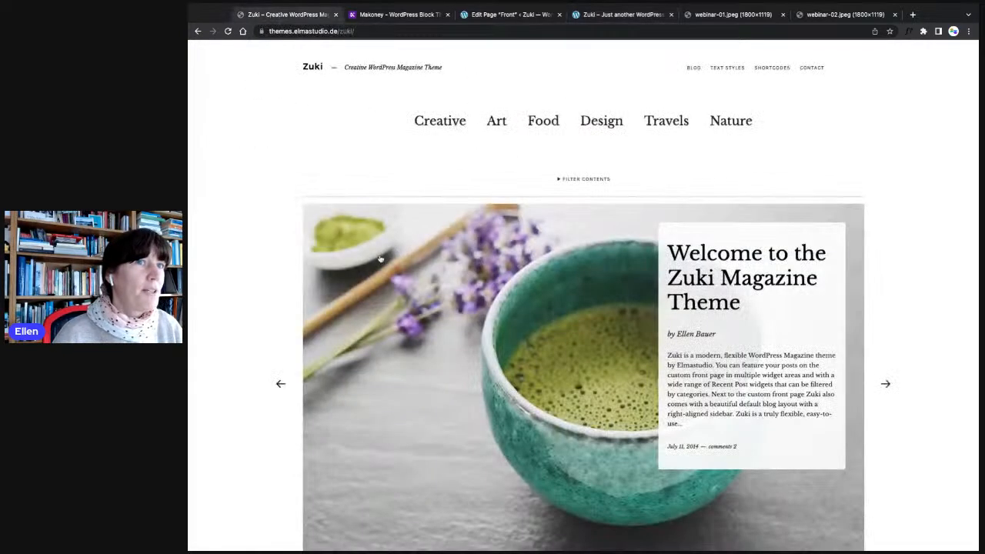
{"action": "left_click", "coordinate": [618, 15]}
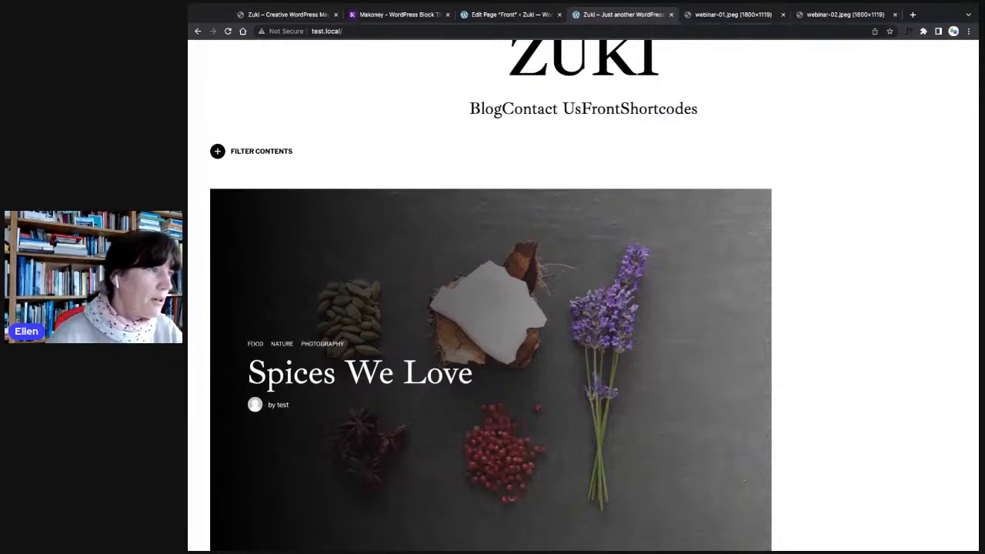
{"action": "scroll", "coordinate": [493, 307], "scroll_direction": "down", "scroll_amount": 1}
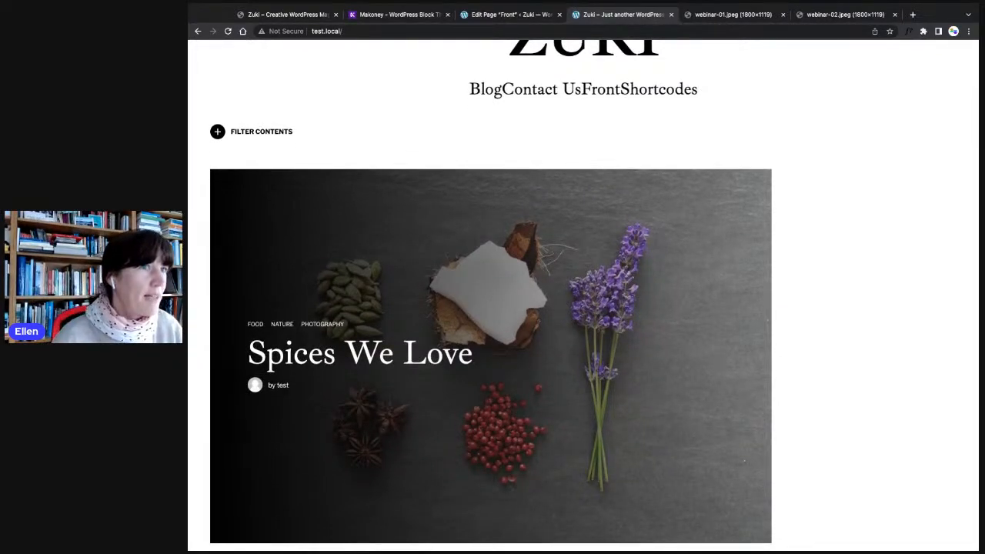
{"action": "scroll", "coordinate": [492, 308], "scroll_direction": "down", "scroll_amount": 2}
{"action": "scroll", "coordinate": [493, 308], "scroll_direction": "down", "scroll_amount": 2}
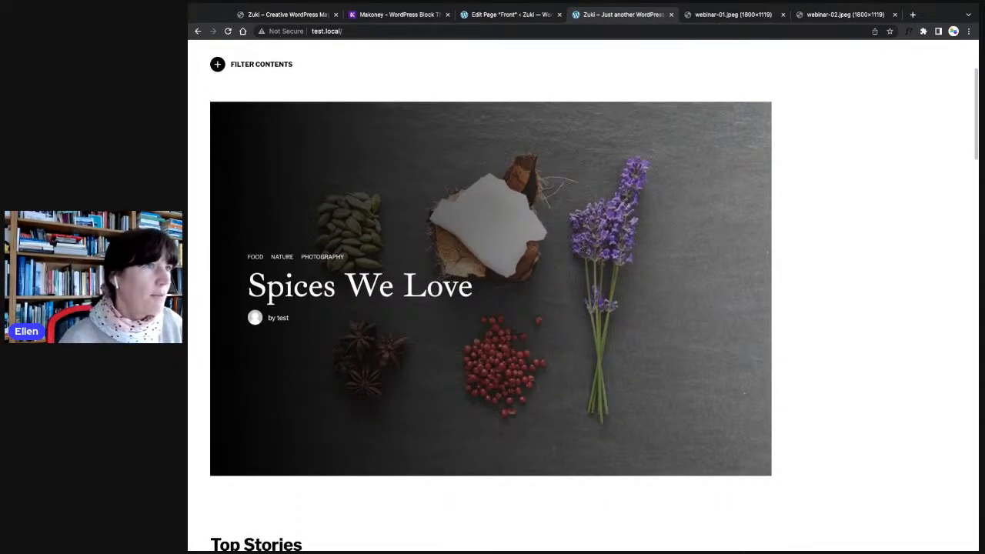
{"action": "scroll", "coordinate": [492, 308], "scroll_direction": "up", "scroll_amount": 2}
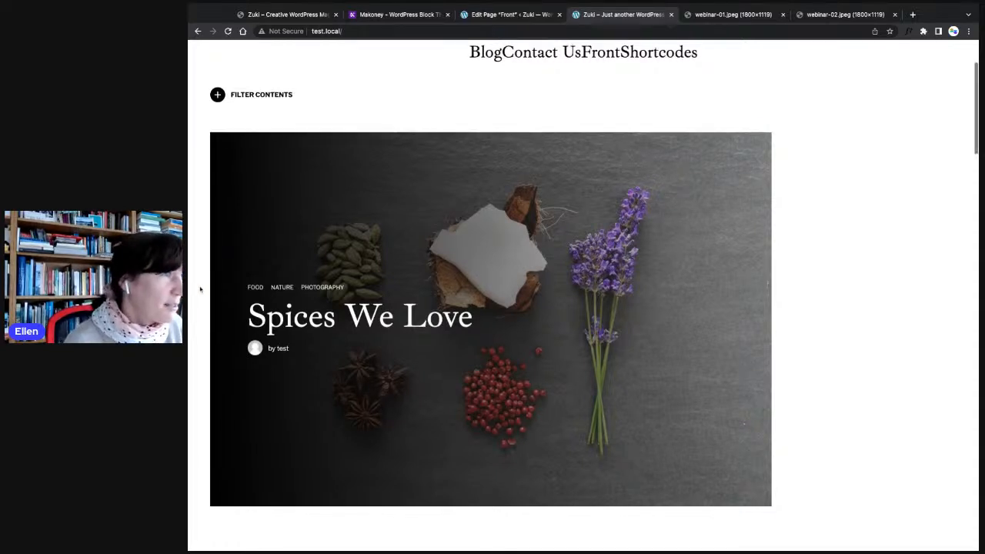
{"action": "scroll", "coordinate": [197, 289], "scroll_direction": "up", "scroll_amount": 1}
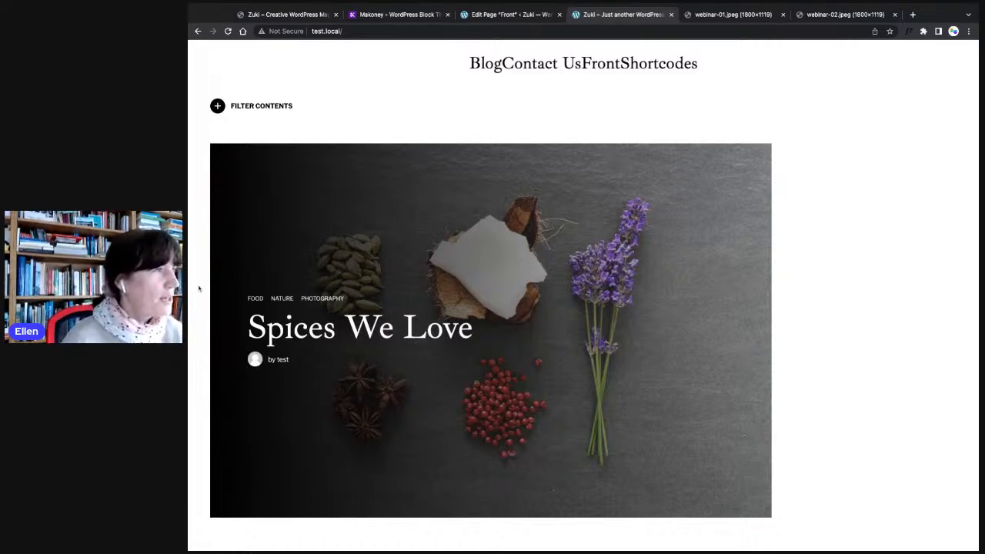
{"action": "scroll", "coordinate": [206, 291], "scroll_direction": "up", "scroll_amount": 1}
{"action": "scroll", "coordinate": [206, 291], "scroll_direction": "down", "scroll_amount": 1}
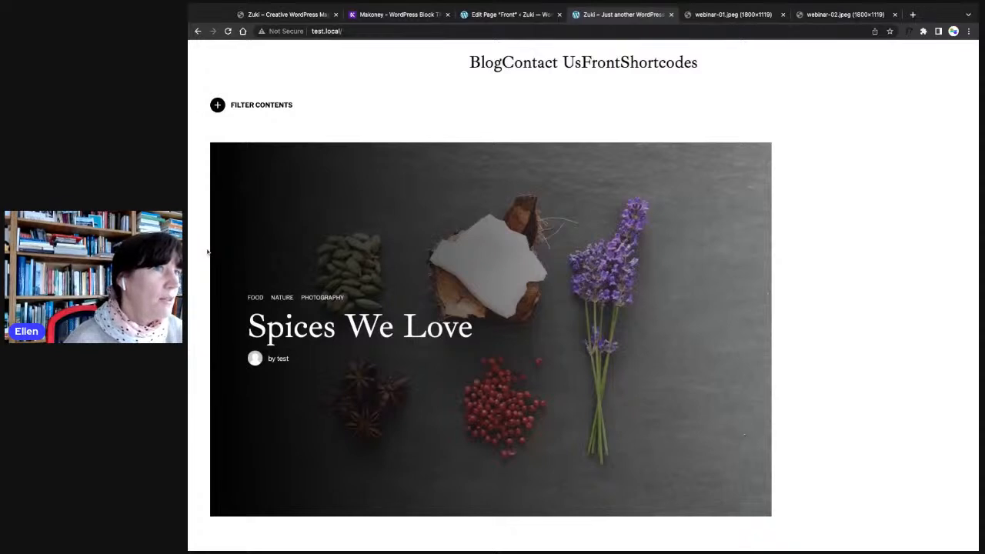
{"action": "scroll", "coordinate": [195, 250], "scroll_direction": "up", "scroll_amount": 1}
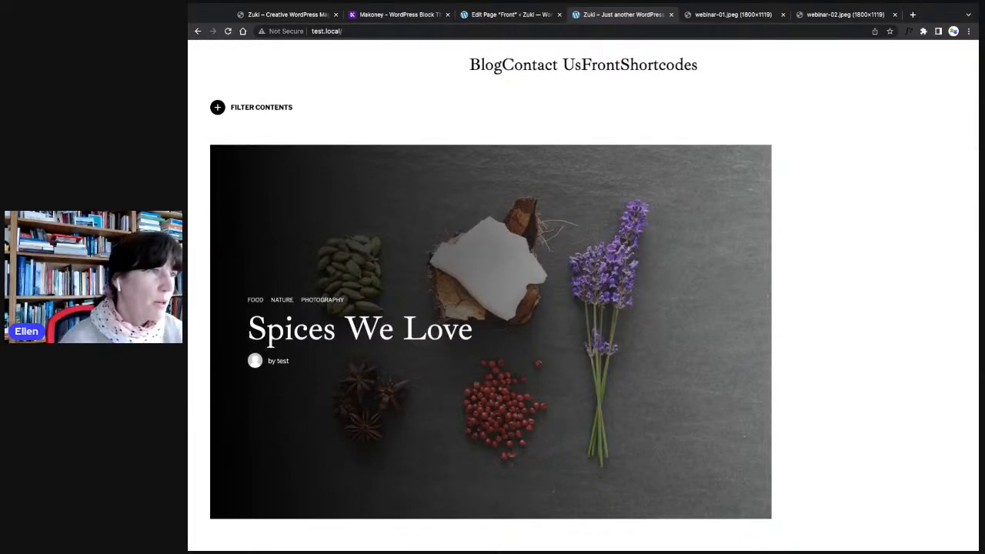
{"action": "scroll", "coordinate": [583, 293], "scroll_direction": "up", "scroll_amount": 1}
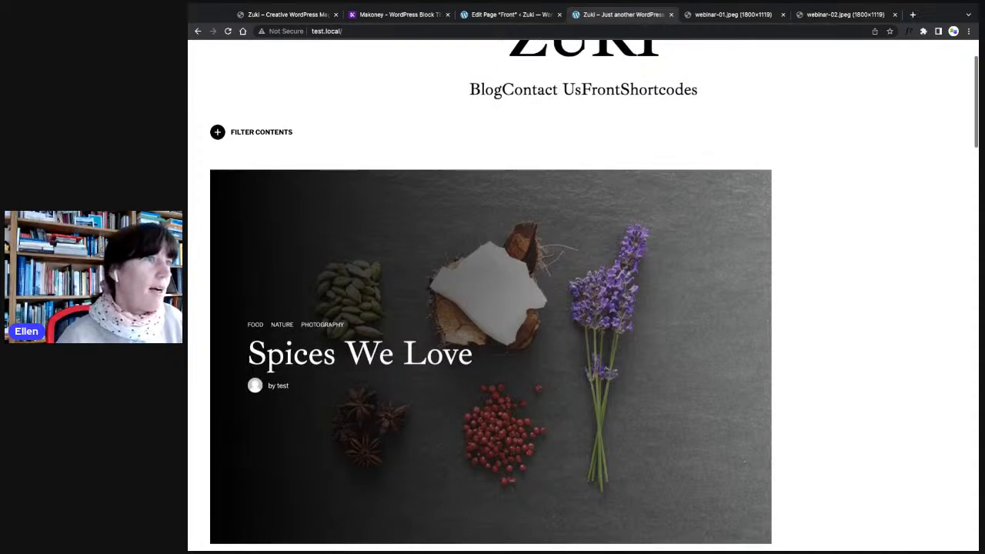
{"action": "scroll", "coordinate": [583, 292], "scroll_direction": "down", "scroll_amount": 3}
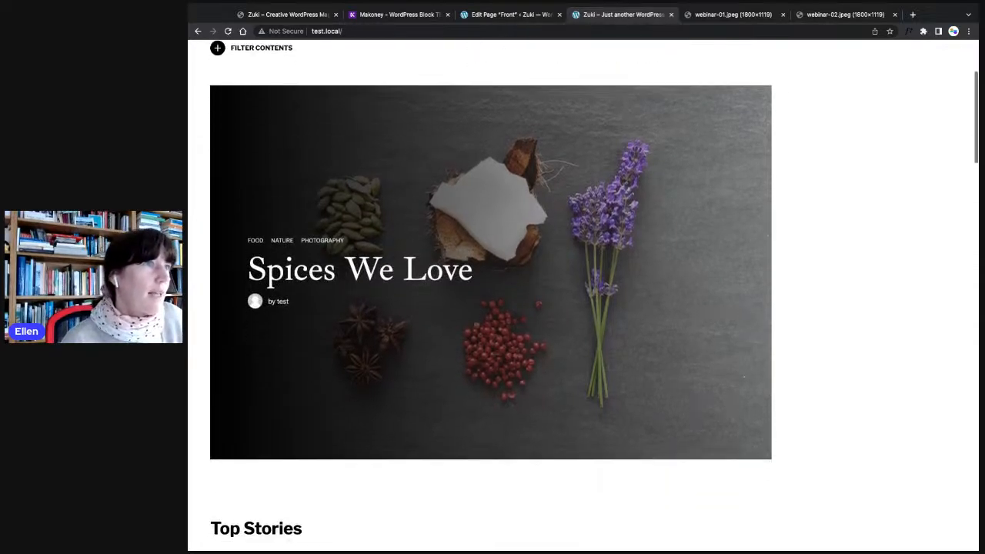
{"action": "scroll", "coordinate": [584, 293], "scroll_direction": "up", "scroll_amount": 1}
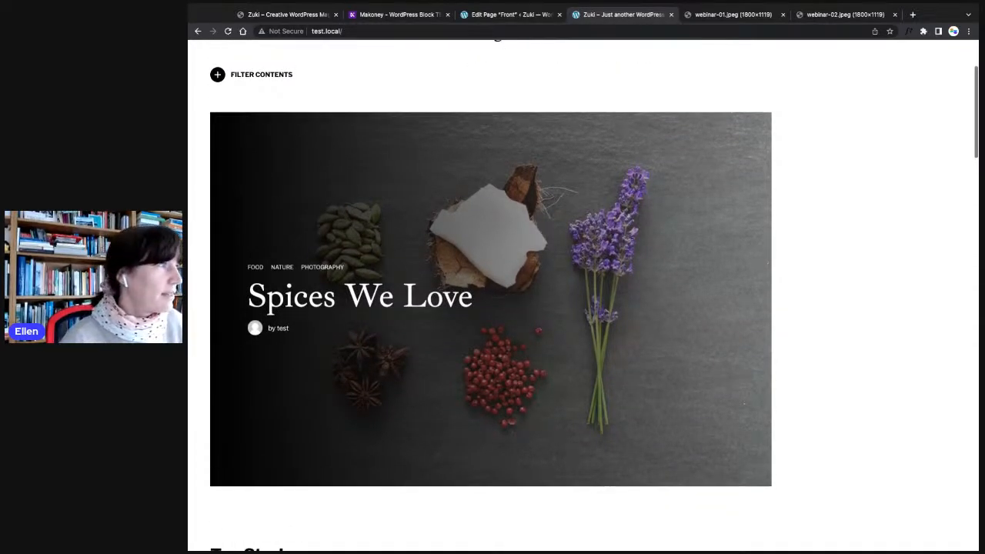
{"action": "scroll", "coordinate": [584, 293], "scroll_direction": "up", "scroll_amount": 1}
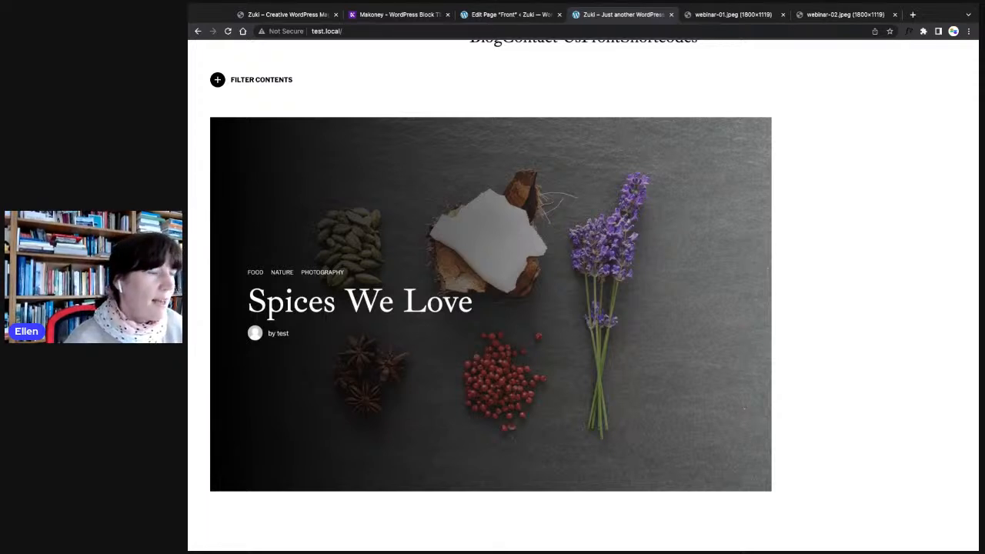
{"action": "scroll", "coordinate": [213, 175], "scroll_direction": "up", "scroll_amount": 5}
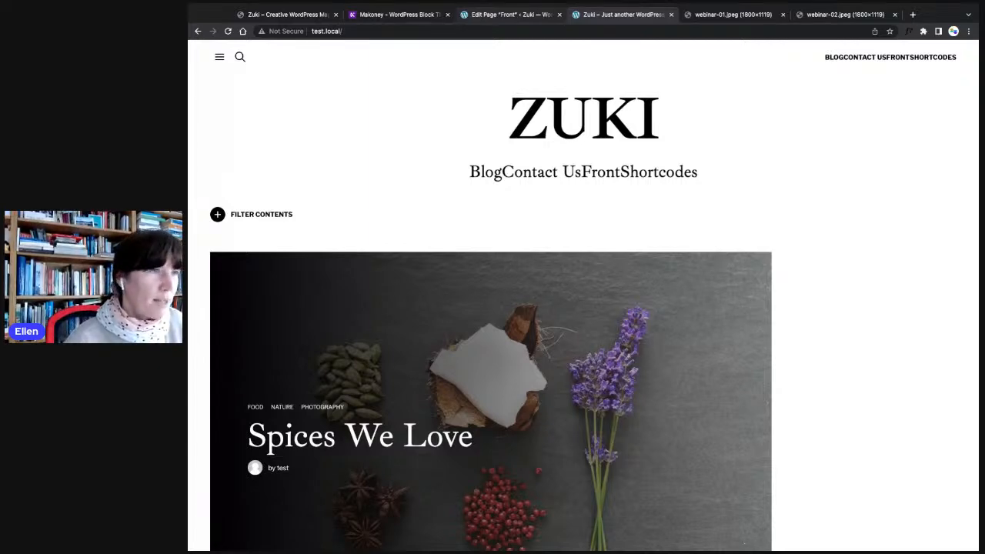
- Return to the Front page editor and select the featured image of the large Spices We Love post
{"action": "left_click", "coordinate": [511, 14]}
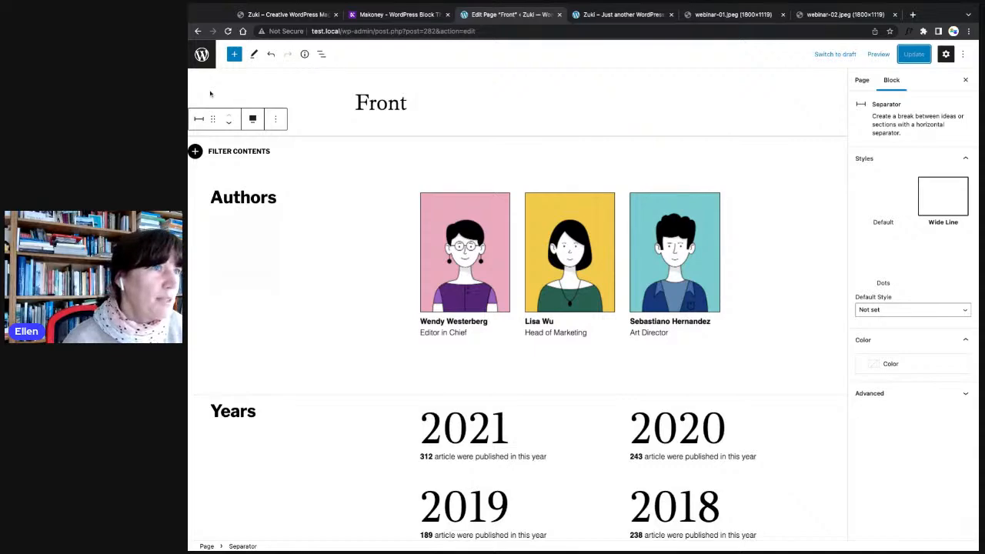
{"action": "scroll", "coordinate": [231, 254], "scroll_direction": "down", "scroll_amount": 4}
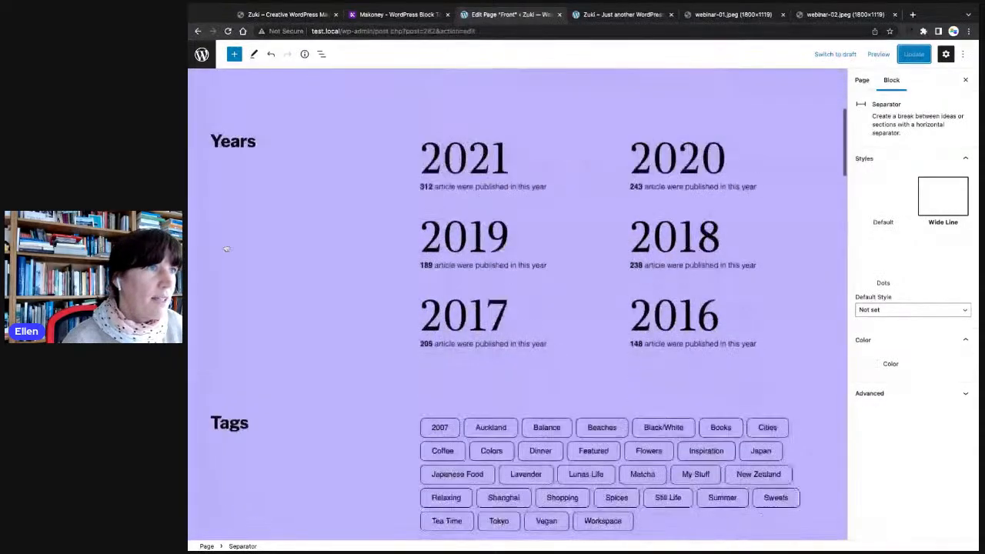
{"action": "scroll", "coordinate": [227, 249], "scroll_direction": "down", "scroll_amount": 10}
{"action": "scroll", "coordinate": [253, 214], "scroll_direction": "up", "scroll_amount": 1}
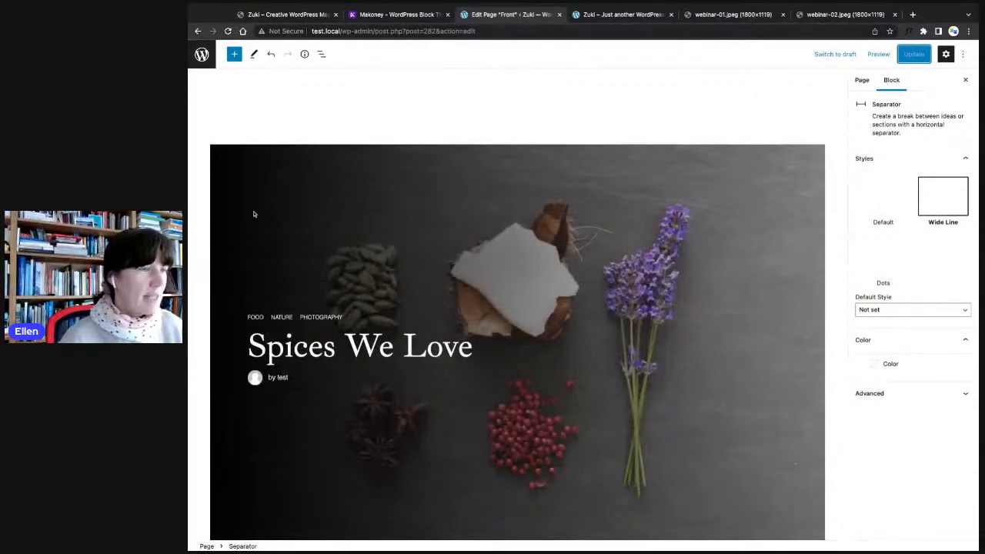
{"action": "scroll", "coordinate": [256, 214], "scroll_direction": "down", "scroll_amount": 1}
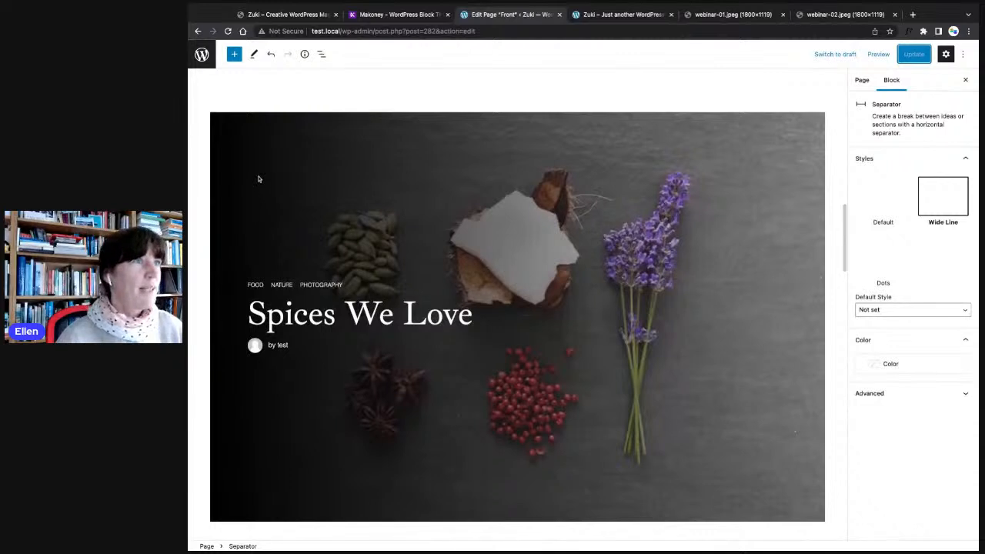
{"action": "scroll", "coordinate": [258, 182], "scroll_direction": "up", "scroll_amount": 1}
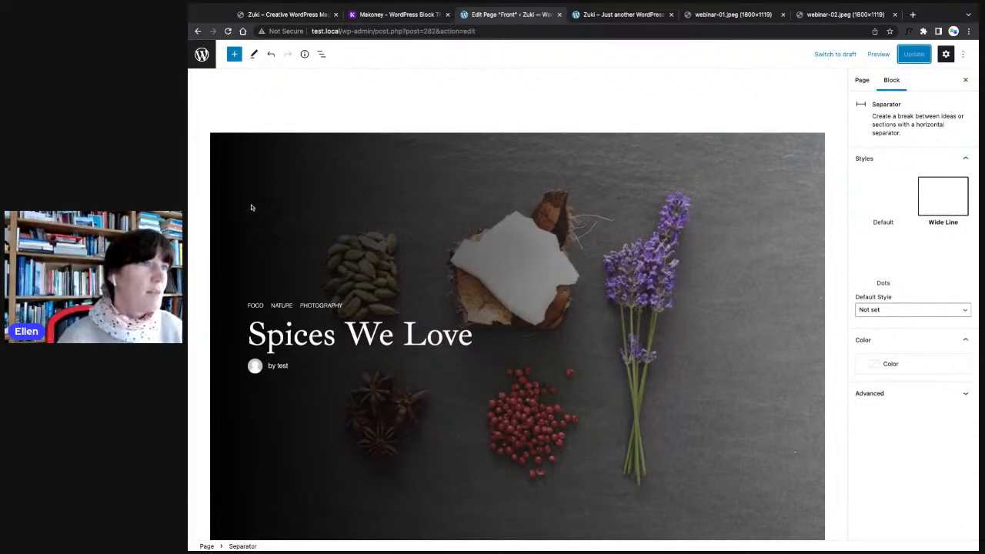
{"action": "left_click", "coordinate": [249, 180]}
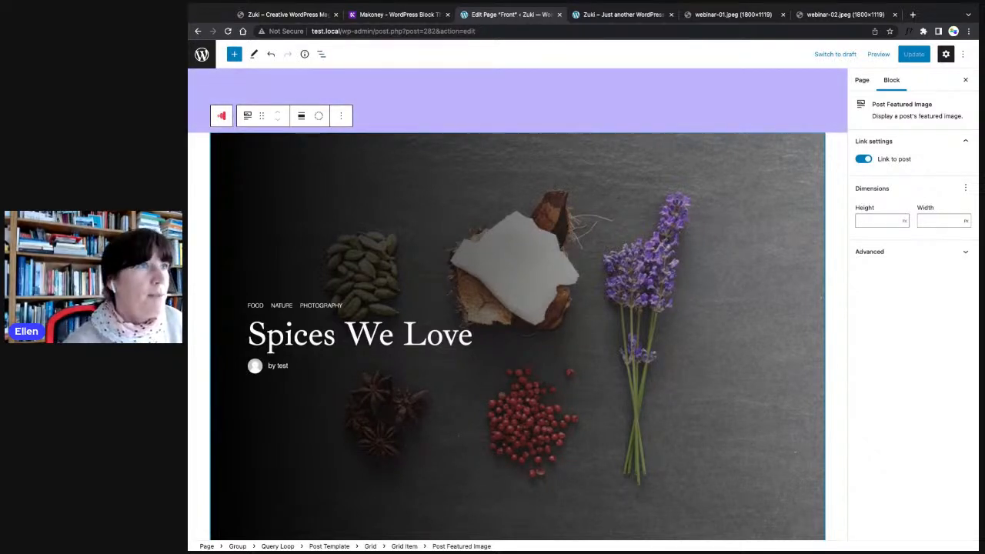
- Show the page's block structure and select the Query Loop that holds the large Spices We Love post
{"action": "key", "text": "shift+alt+o"}
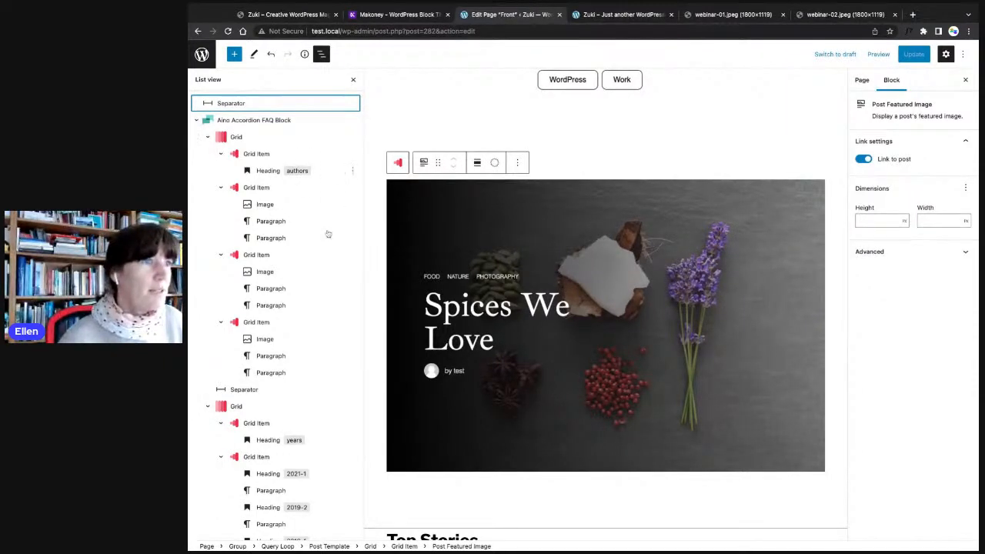
{"action": "scroll", "coordinate": [254, 308], "scroll_direction": "down", "scroll_amount": 5}
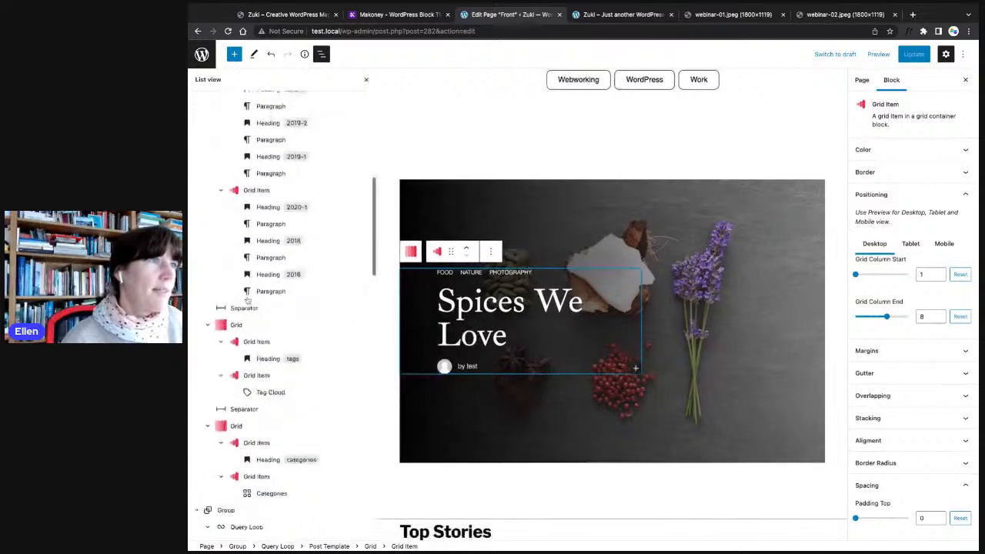
{"action": "scroll", "coordinate": [246, 300], "scroll_direction": "down", "scroll_amount": 3}
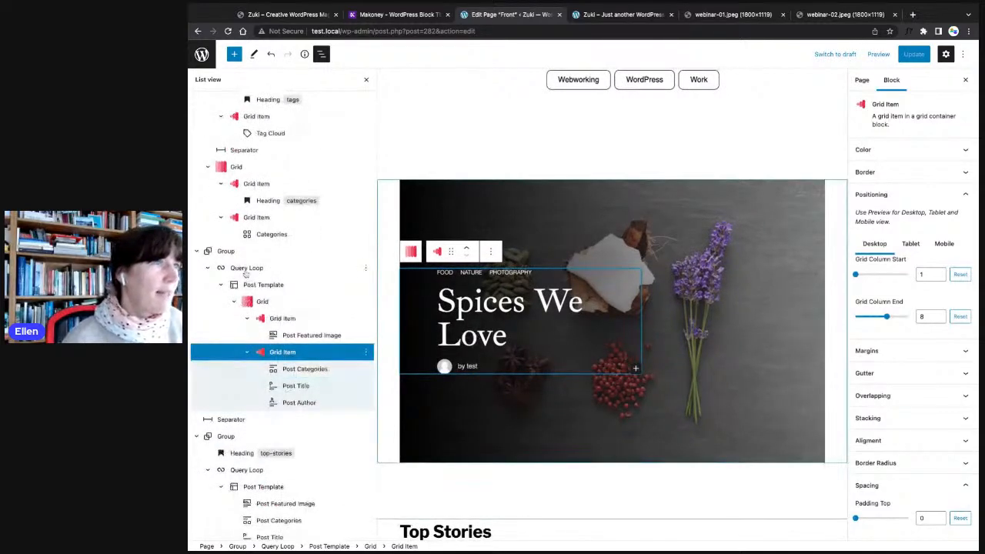
{"action": "left_click", "coordinate": [247, 268]}
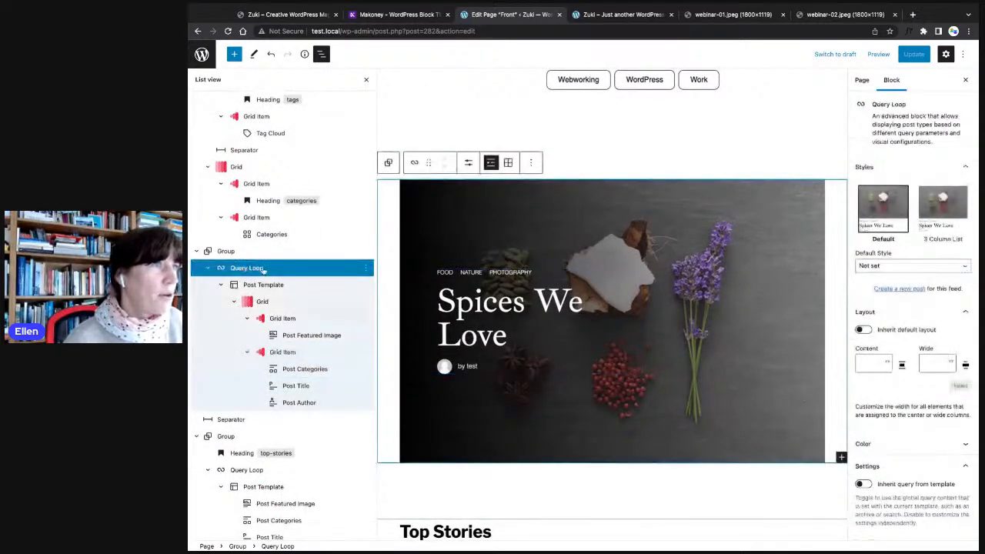
- Filter the selected Query Loop by the Themes category and update the Front page
{"action": "scroll", "coordinate": [891, 400], "scroll_direction": "down", "scroll_amount": 1}
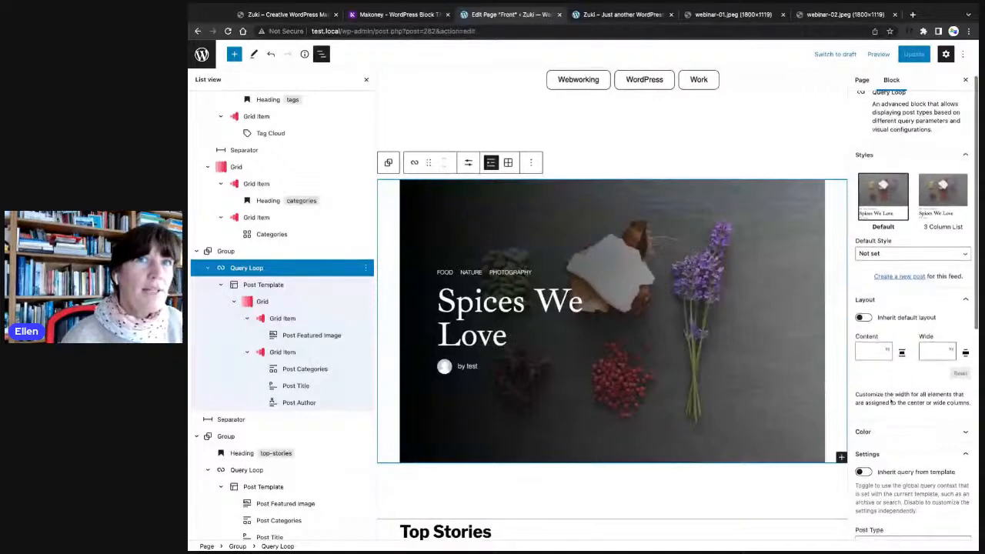
{"action": "scroll", "coordinate": [888, 144], "scroll_direction": "up", "scroll_amount": 1}
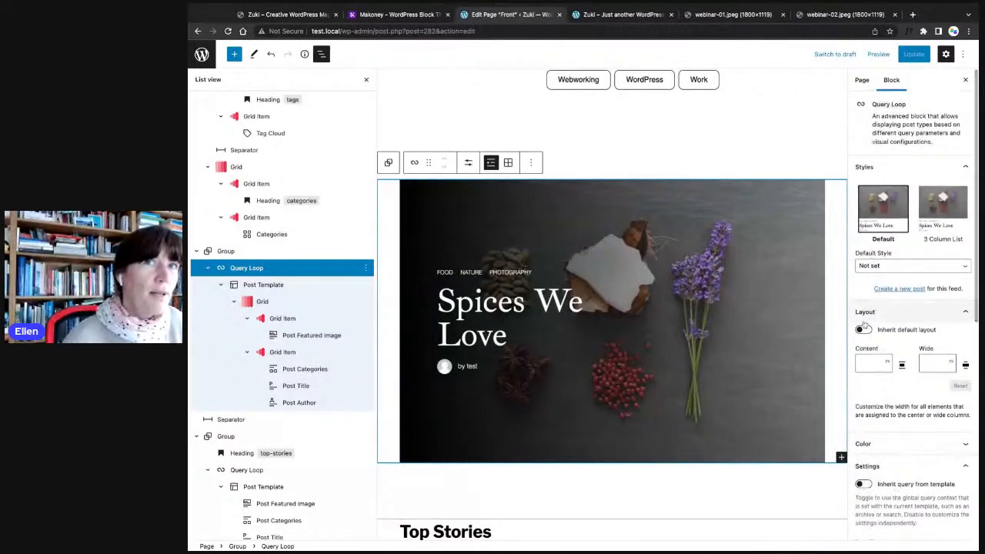
{"action": "scroll", "coordinate": [888, 144], "scroll_direction": "down", "scroll_amount": 5}
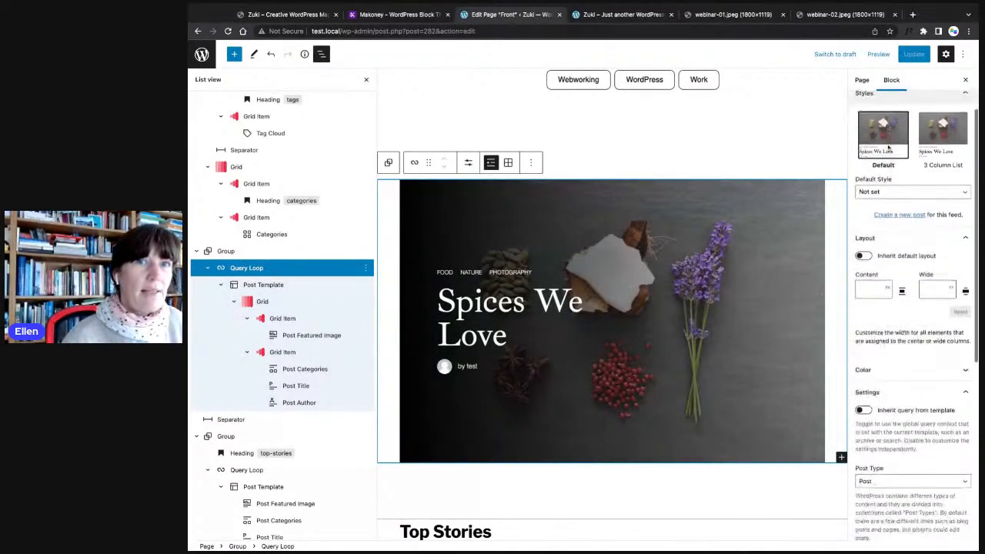
{"action": "scroll", "coordinate": [914, 298], "scroll_direction": "down", "scroll_amount": 8}
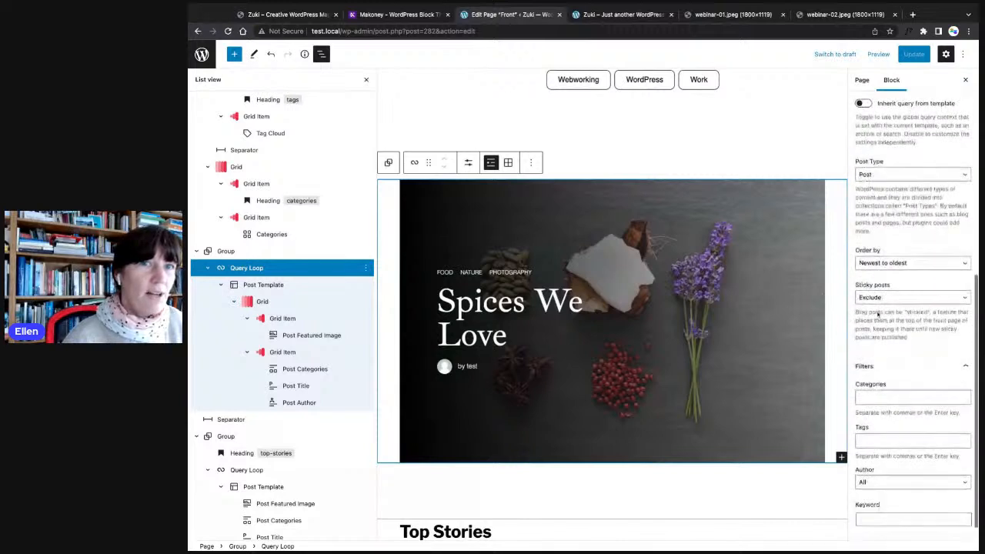
{"action": "left_click", "coordinate": [868, 377]}
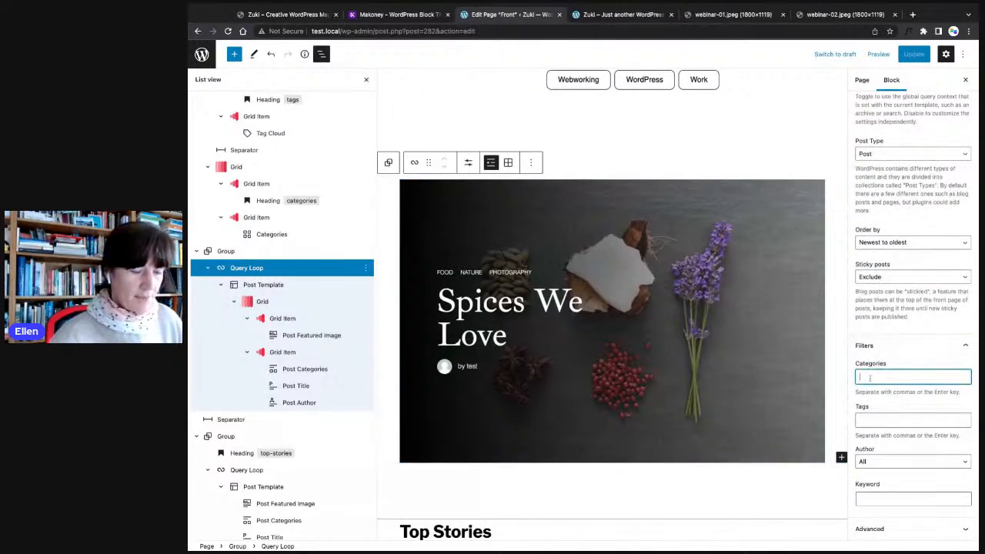
{"action": "type", "text": "Theme"}
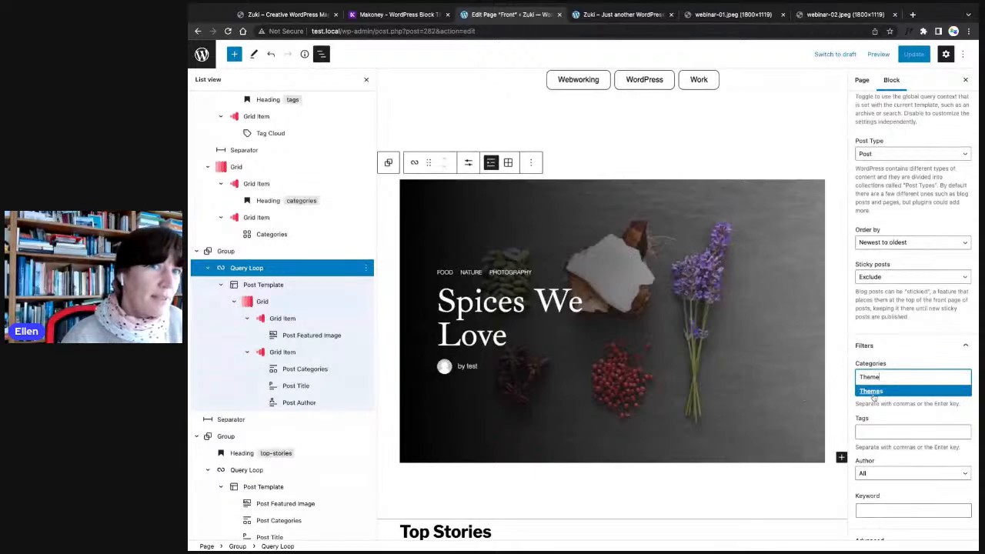
{"action": "left_click", "coordinate": [874, 394]}
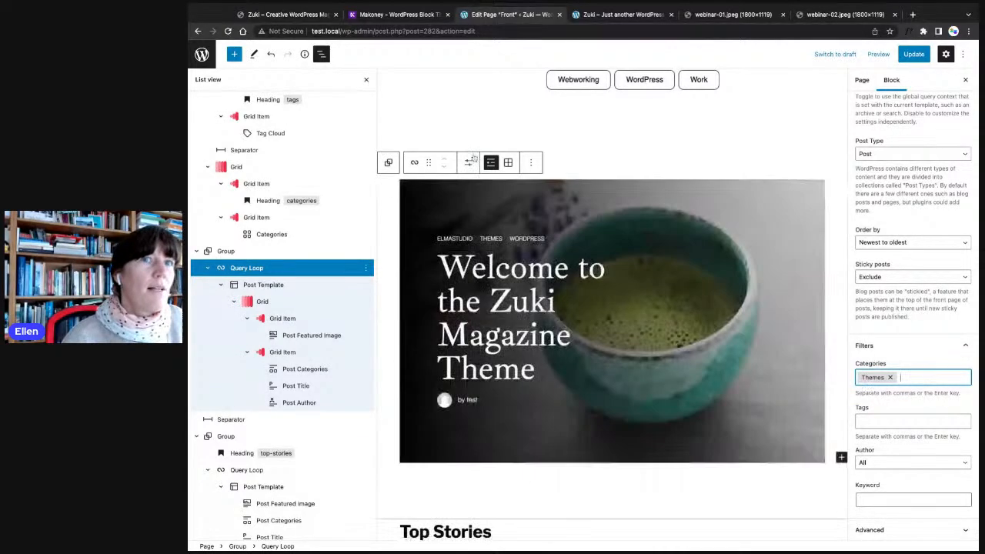
{"action": "left_click", "coordinate": [911, 57]}
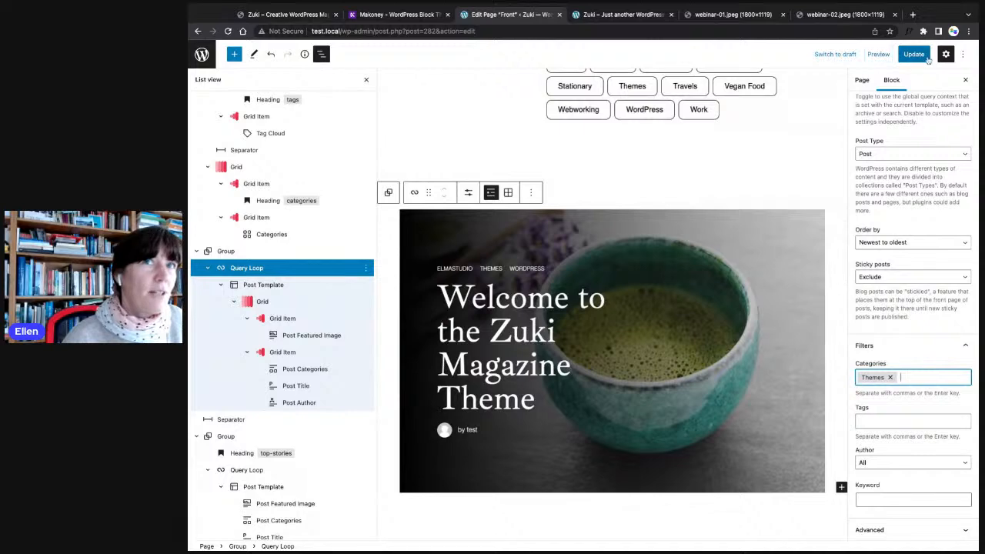
- Update the Front page and check the featured Welcome to the Zuki Magazine Theme post on the reloaded local homepage
{"action": "left_click", "coordinate": [926, 55]}
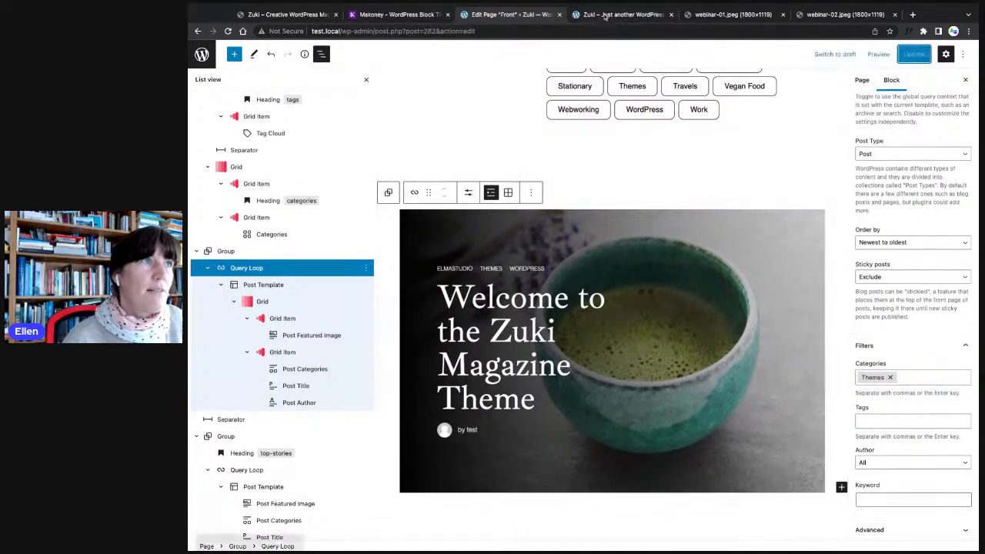
{"action": "left_click", "coordinate": [606, 16]}
{"action": "left_click", "coordinate": [227, 31]}
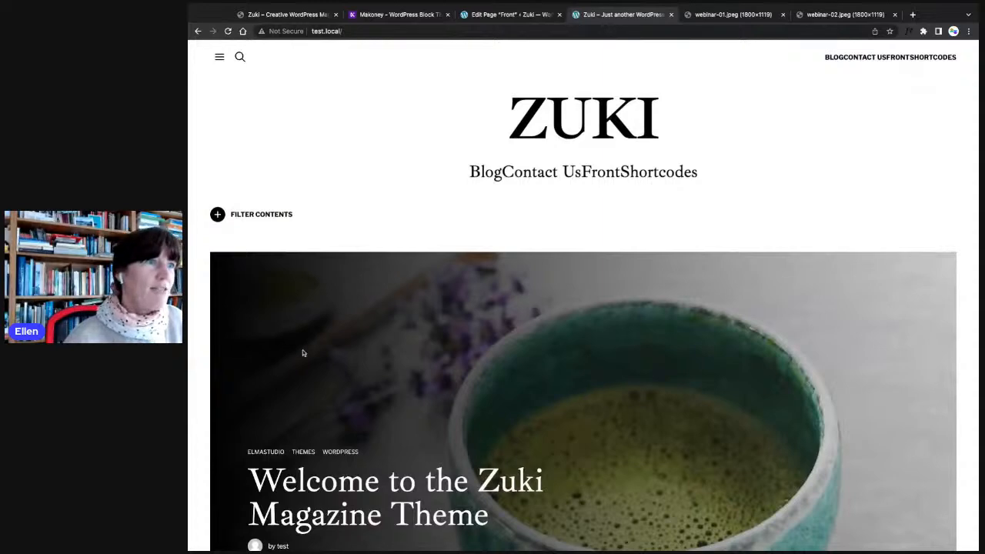
{"action": "scroll", "coordinate": [302, 350], "scroll_direction": "down", "scroll_amount": 2}
{"action": "scroll", "coordinate": [236, 323], "scroll_direction": "down", "scroll_amount": 2}
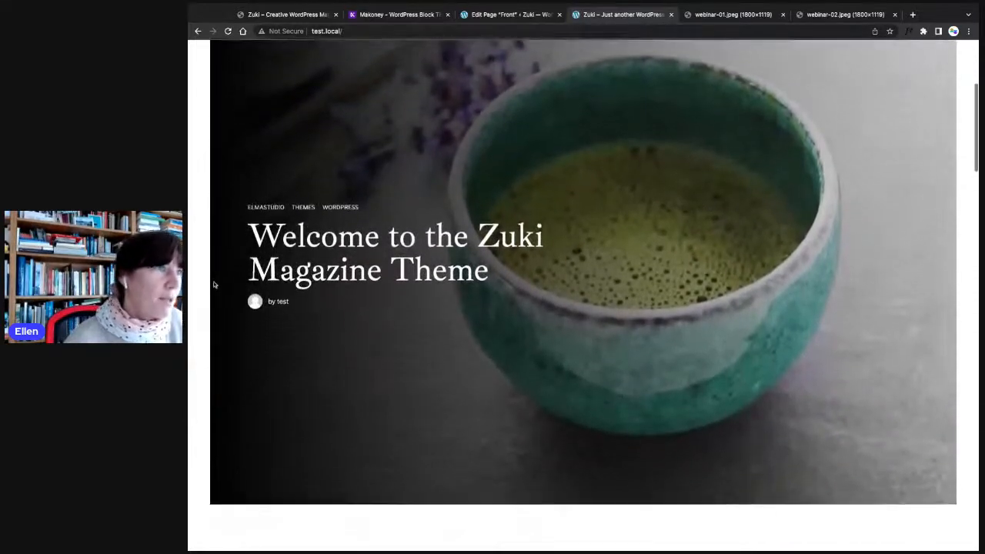
{"action": "scroll", "coordinate": [202, 271], "scroll_direction": "up", "scroll_amount": 2}
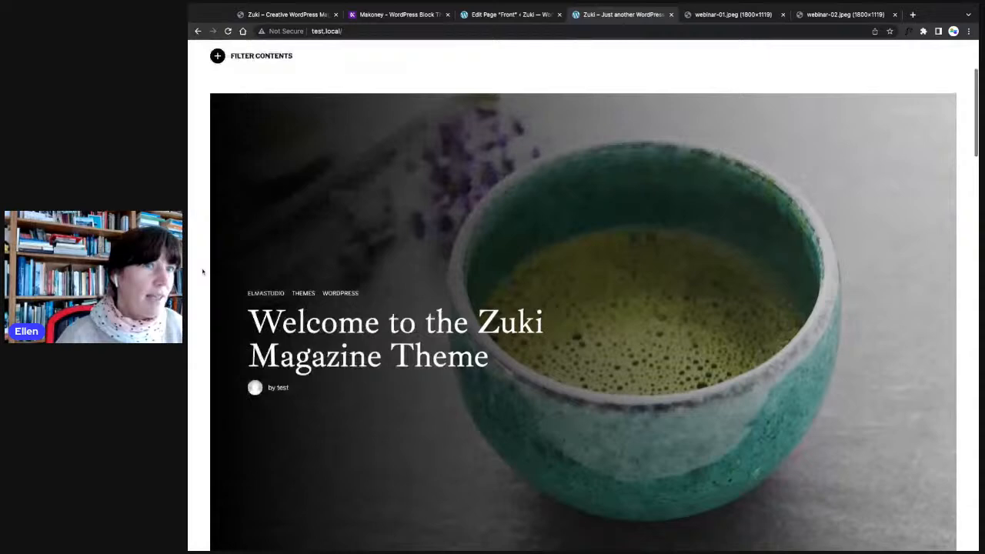
{"action": "scroll", "coordinate": [335, 228], "scroll_direction": "up", "scroll_amount": 3}
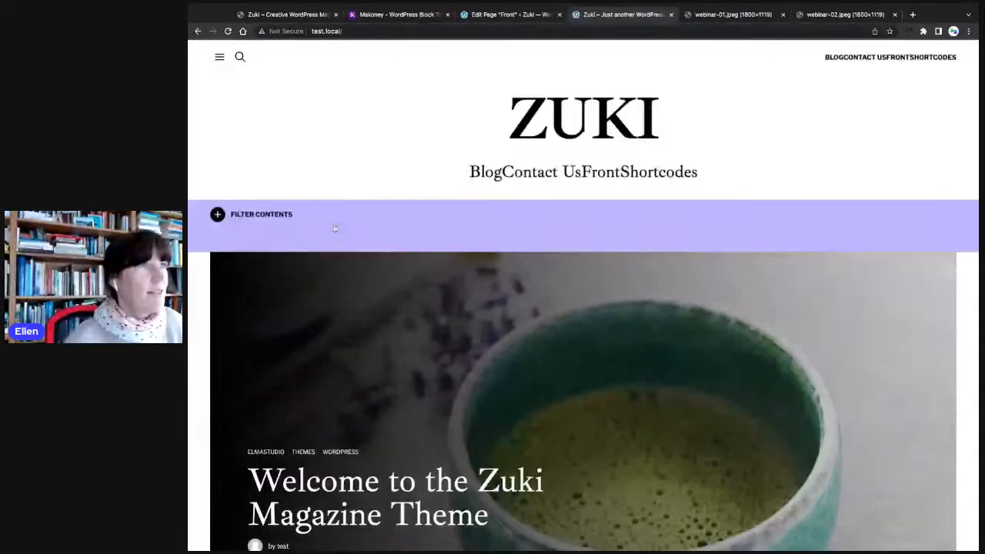
- Expand Filter Contents on the local homepage and examine its Authors, Years and Tags sections
{"action": "left_click", "coordinate": [332, 225]}
{"action": "scroll", "coordinate": [316, 254], "scroll_direction": "down", "scroll_amount": 1}
{"action": "scroll", "coordinate": [310, 264], "scroll_direction": "up", "scroll_amount": 1}
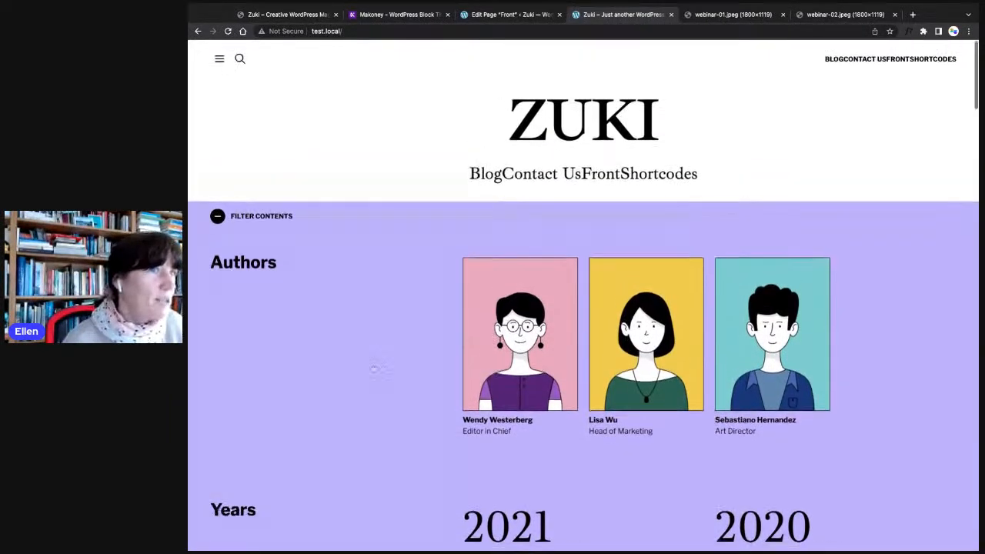
{"action": "scroll", "coordinate": [361, 359], "scroll_direction": "down", "scroll_amount": 4}
{"action": "scroll", "coordinate": [361, 359], "scroll_direction": "down", "scroll_amount": 2}
{"action": "scroll", "coordinate": [352, 346], "scroll_direction": "up", "scroll_amount": 6}
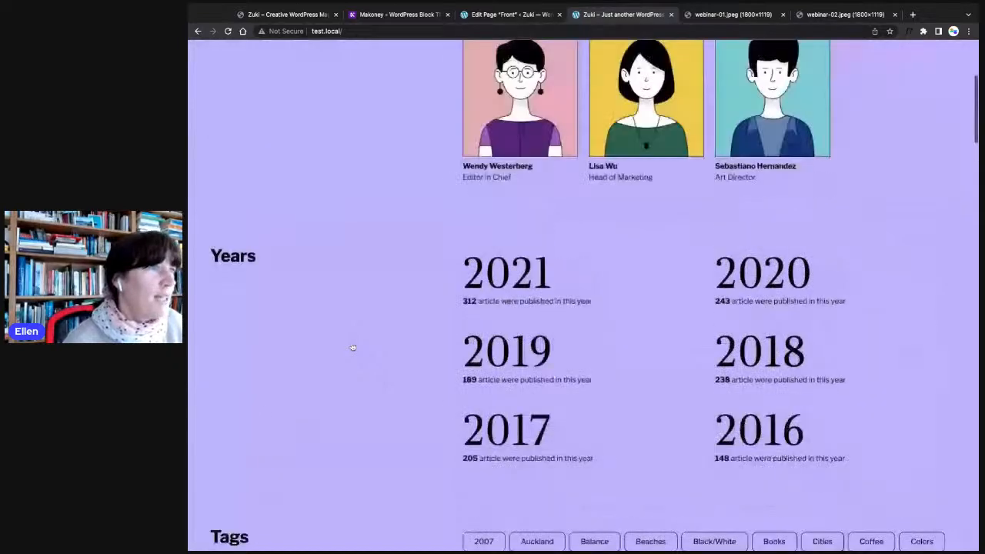
{"action": "scroll", "coordinate": [305, 157], "scroll_direction": "up", "scroll_amount": 1}
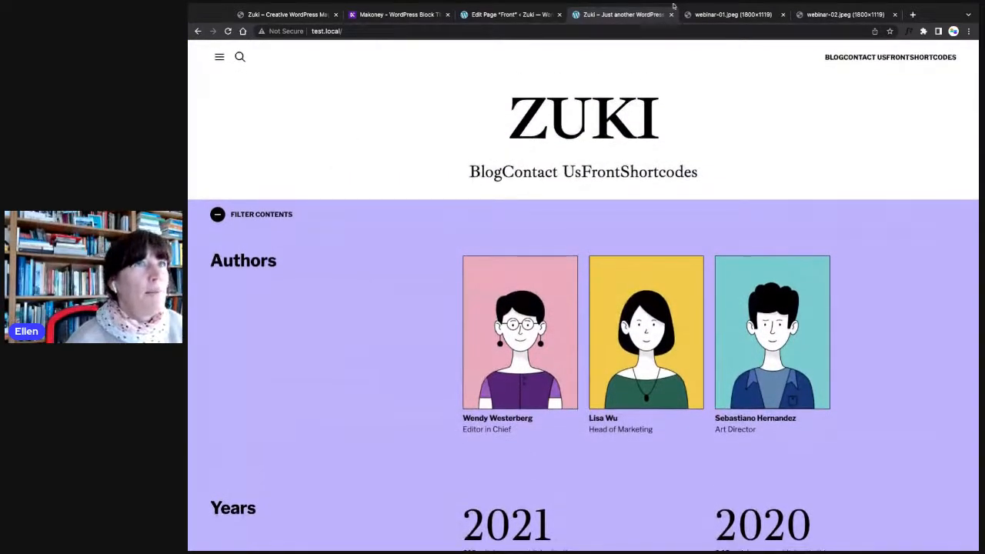
- Expand Filter Contents on the Zuki demo site and inspect the opened area's background colour code for copying
{"action": "left_click", "coordinate": [323, 14]}
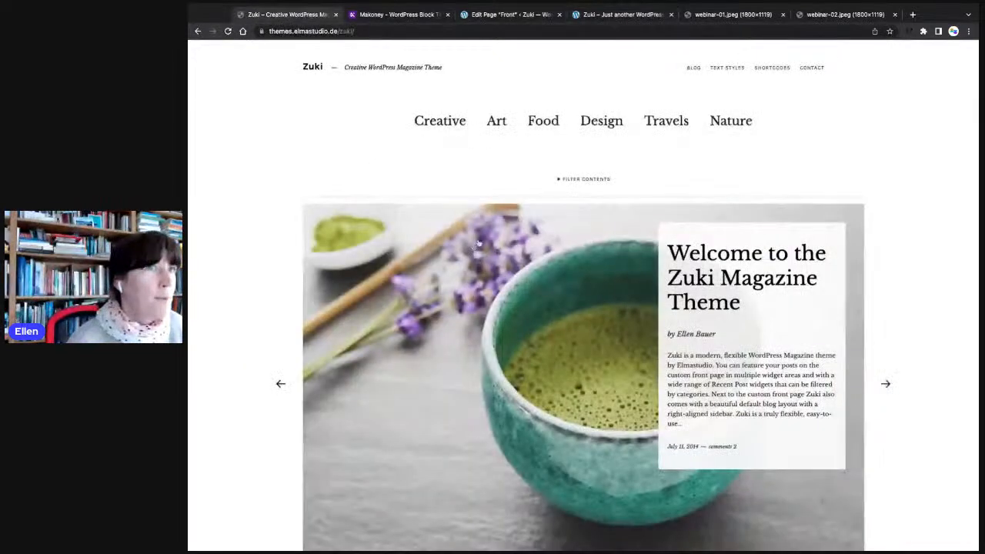
{"action": "left_click", "coordinate": [584, 181]}
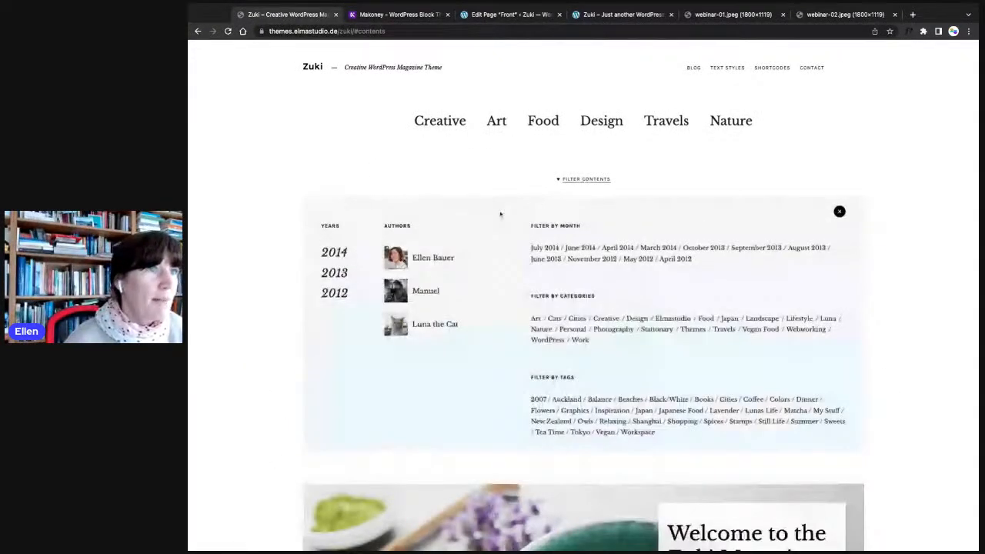
{"action": "right_click", "coordinate": [430, 360]}
{"action": "left_click", "coordinate": [461, 516]}
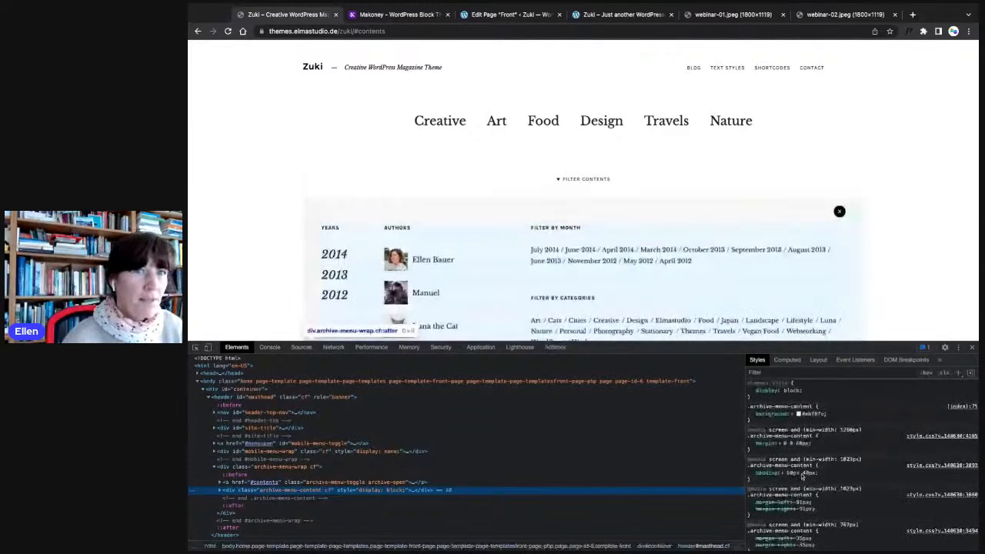
{"action": "left_click", "coordinate": [807, 415]}
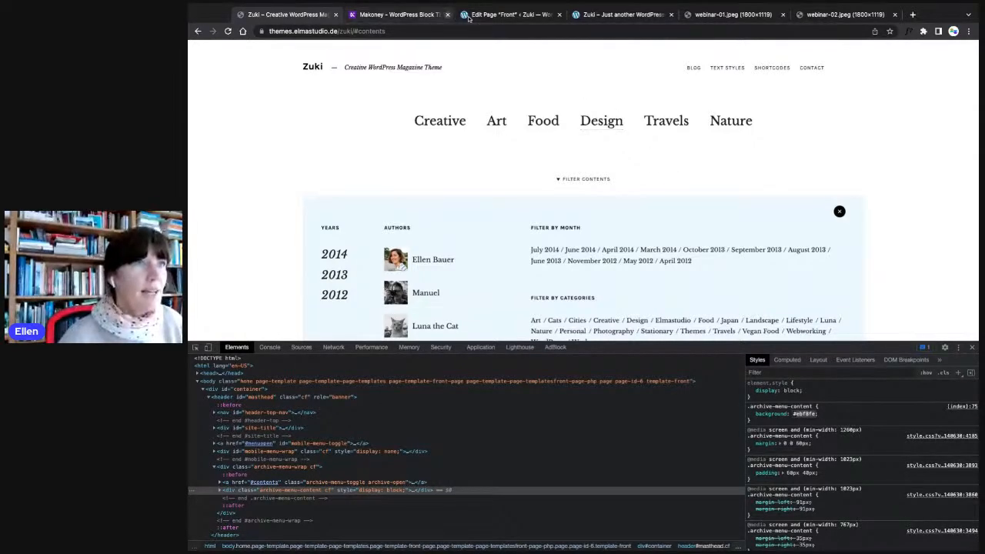
- Return to the Front page editor and set the Filter Contents accordion block's text colour to #ebf8fe
{"action": "left_click", "coordinate": [506, 14]}
{"action": "scroll", "coordinate": [446, 138], "scroll_direction": "up", "scroll_amount": 15}
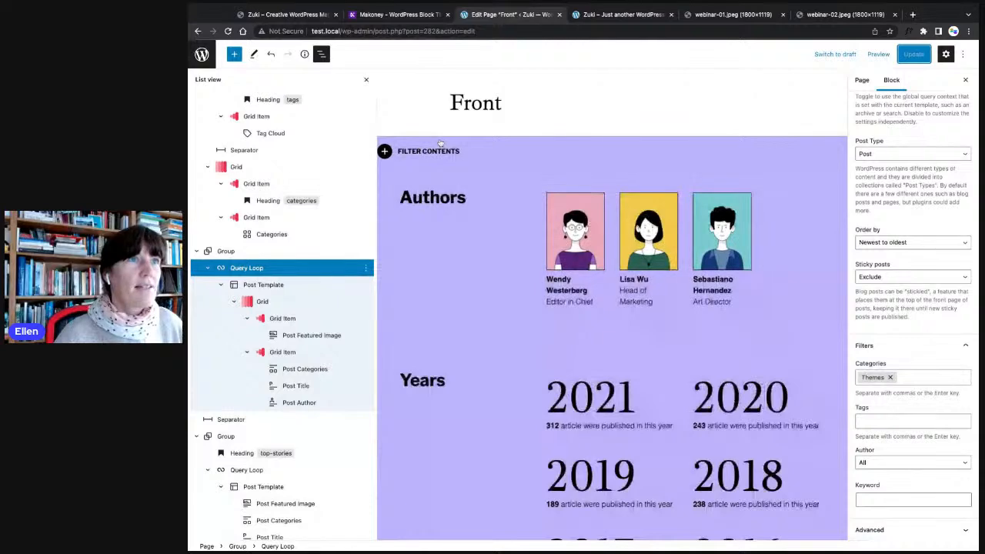
{"action": "left_click", "coordinate": [441, 150]}
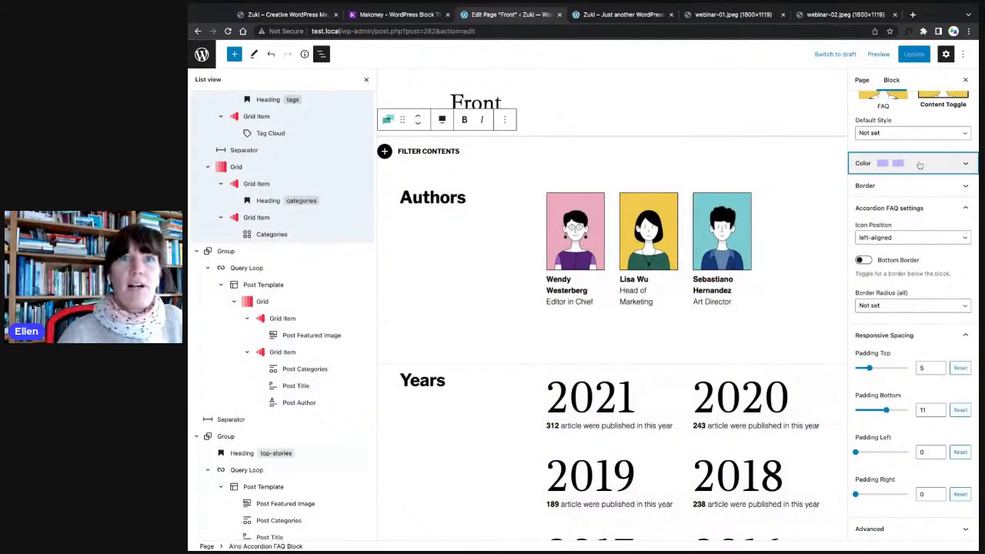
{"action": "left_click", "coordinate": [899, 162]}
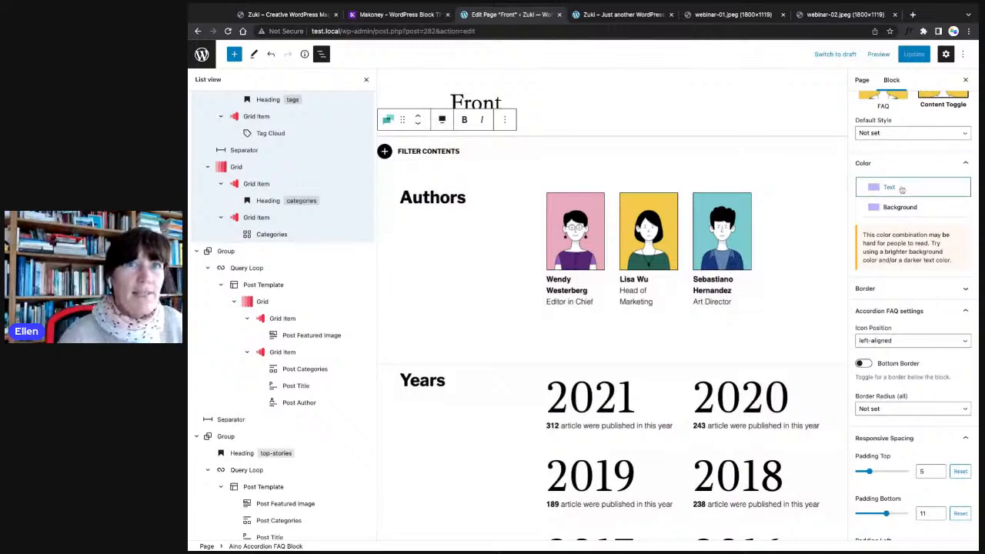
{"action": "left_click", "coordinate": [889, 187]}
{"action": "left_click", "coordinate": [805, 192]}
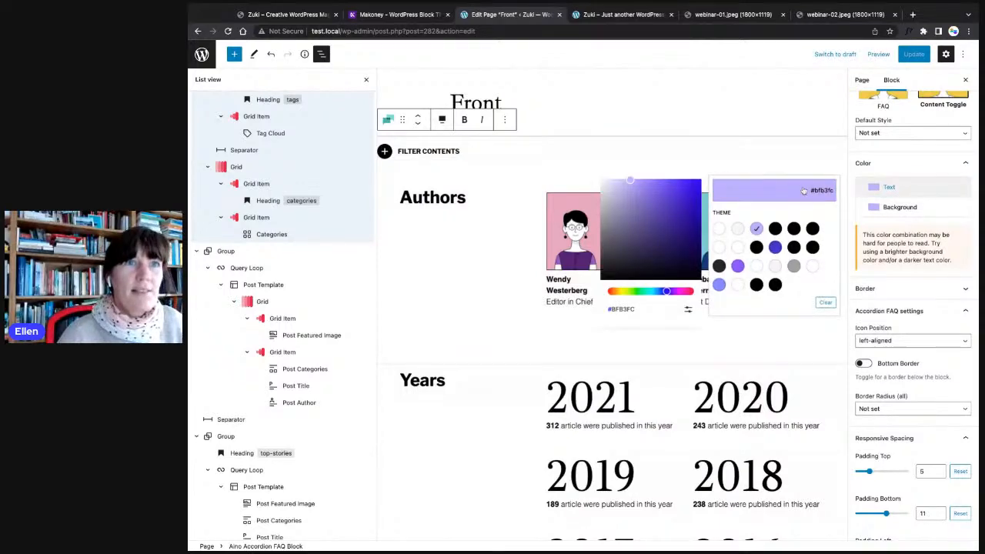
{"action": "left_click", "coordinate": [688, 310]}
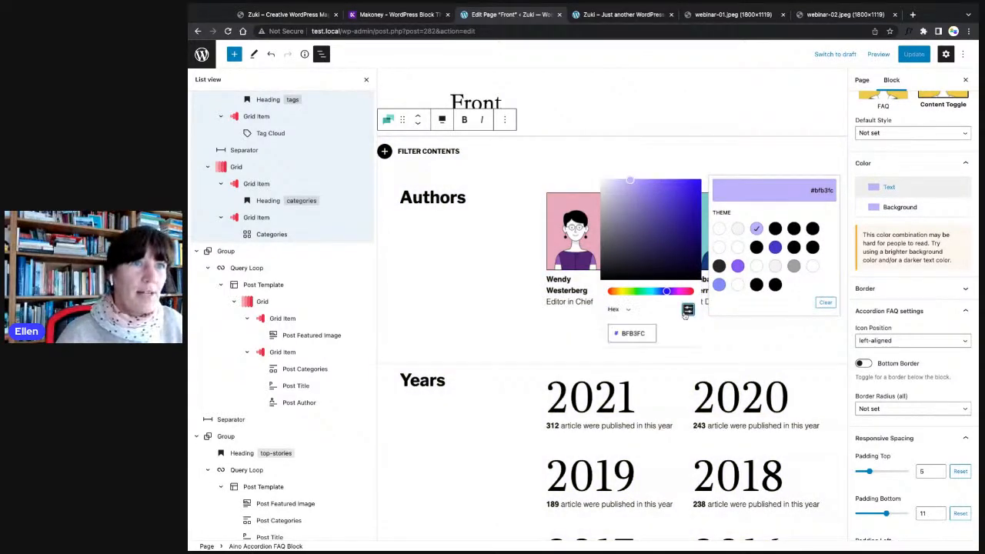
{"action": "double_click", "coordinate": [633, 333]}
{"action": "type", "text": "ebf8fe"}
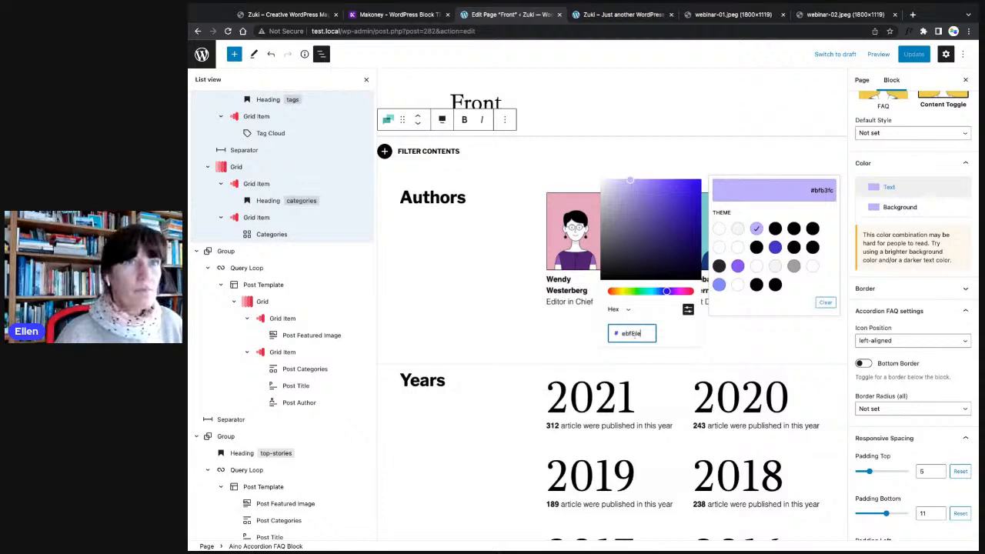
- Set the Filter Contents accordion's background colour to #ebf8fe and update the Front page
{"action": "left_click", "coordinate": [903, 207]}
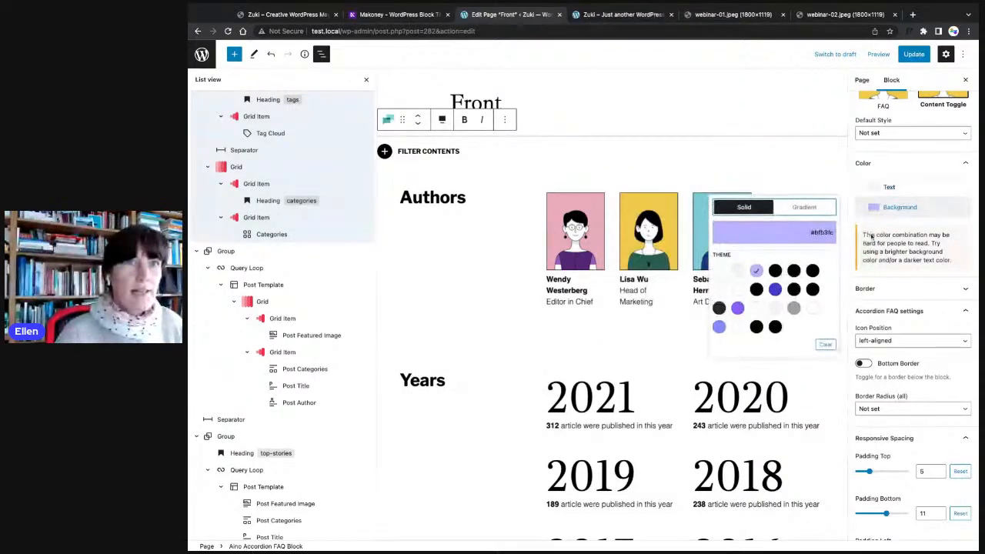
{"action": "left_click", "coordinate": [788, 233]}
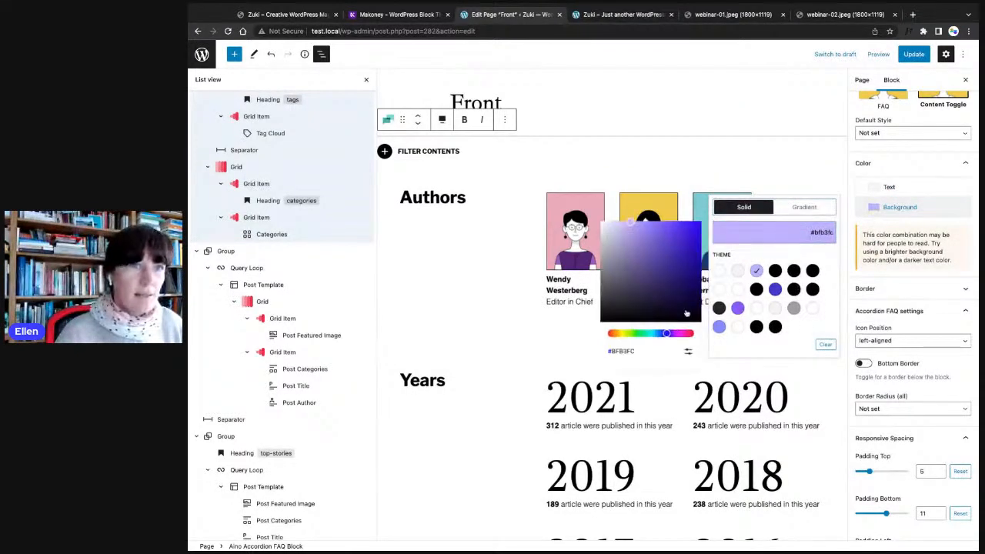
{"action": "left_click", "coordinate": [688, 351]}
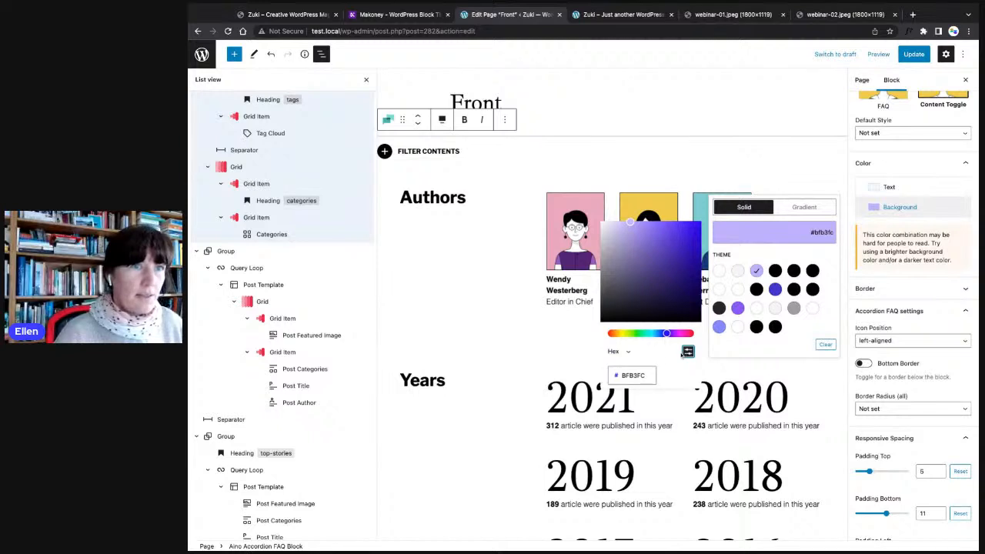
{"action": "double_click", "coordinate": [642, 374]}
{"action": "type", "text": "ebfbf"}
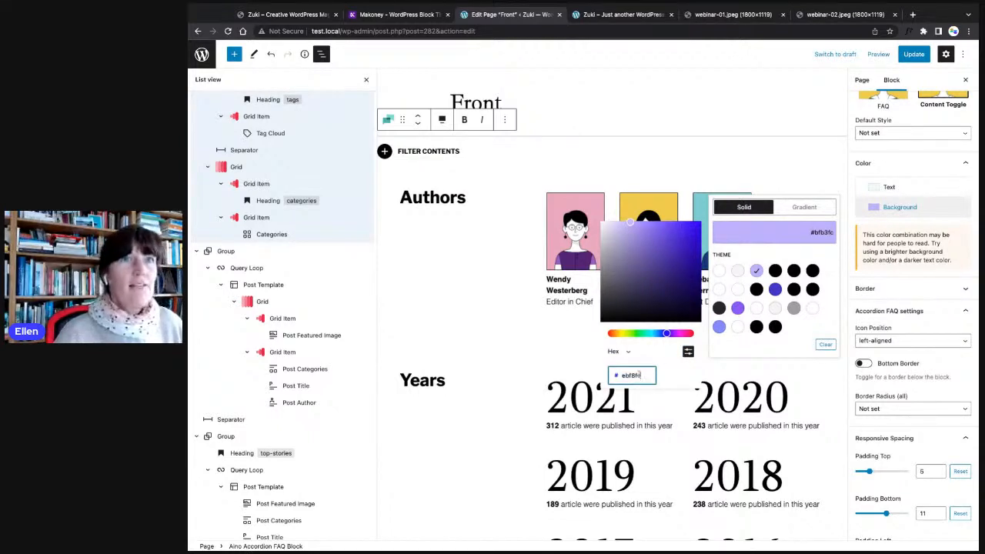
{"action": "type", "text": "c"}
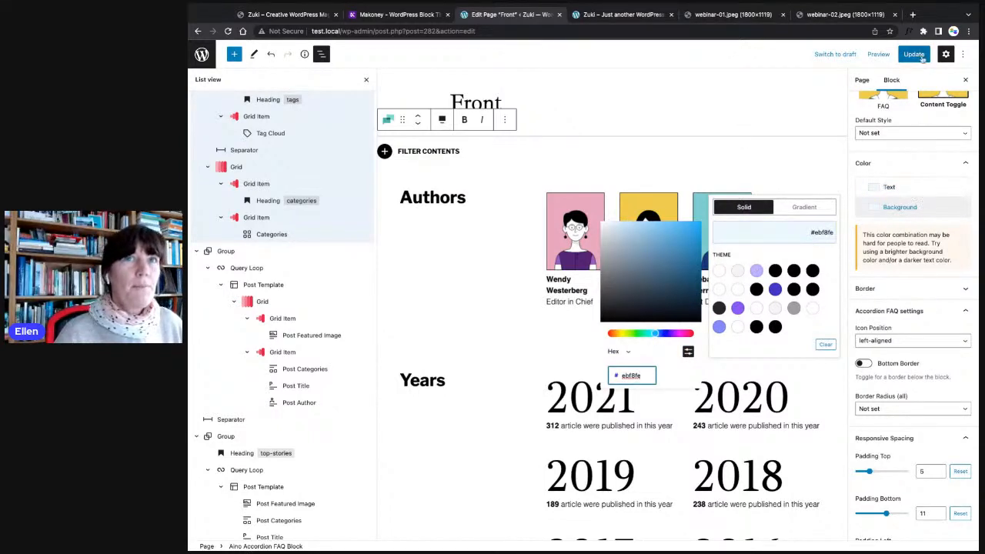
{"action": "left_click", "coordinate": [918, 55]}
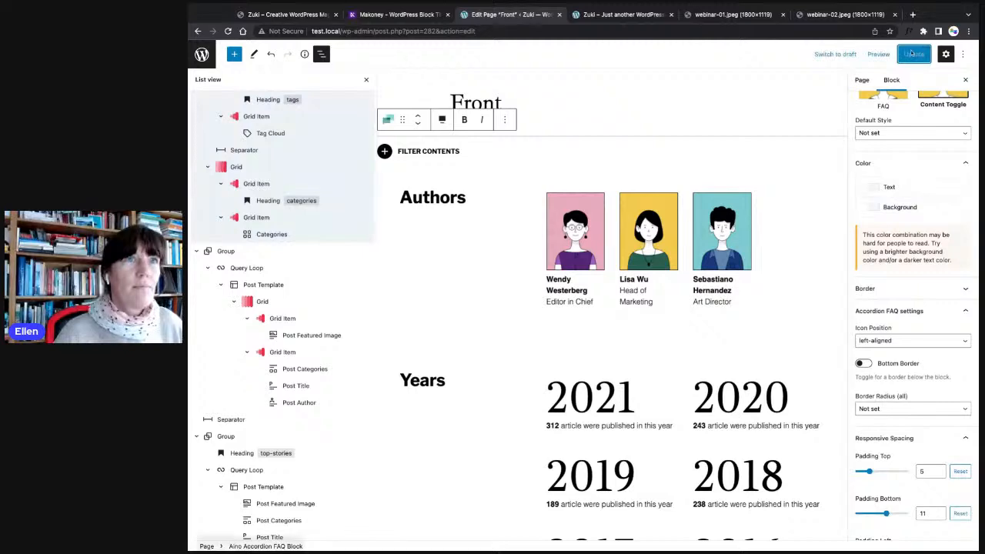
- Reload the local homepage, check the recoloured Filter Contents section expanded and collapsed, and compare it with the Makoney demo
{"action": "left_click", "coordinate": [624, 14]}
{"action": "left_click", "coordinate": [228, 31]}
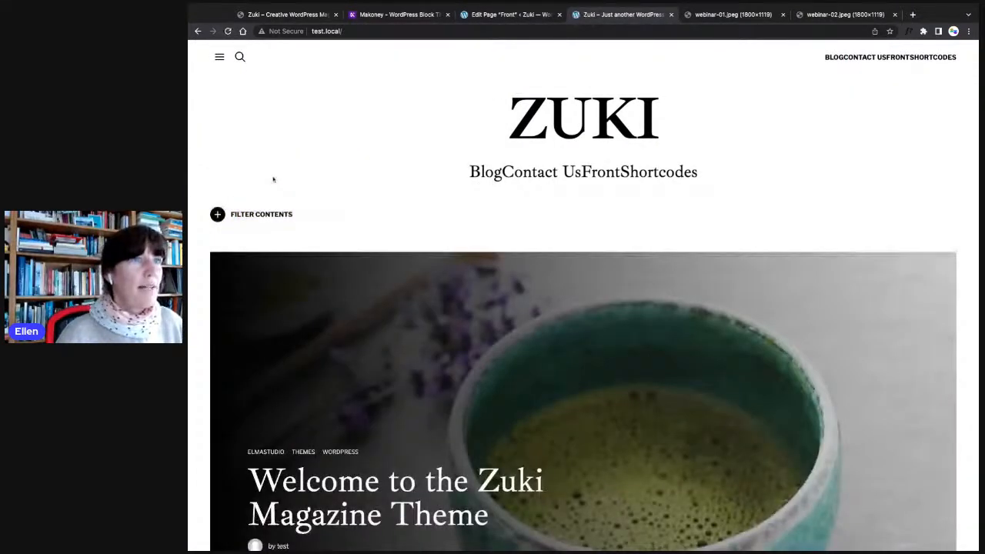
{"action": "left_click", "coordinate": [262, 214]}
{"action": "scroll", "coordinate": [323, 308], "scroll_direction": "down", "scroll_amount": 10}
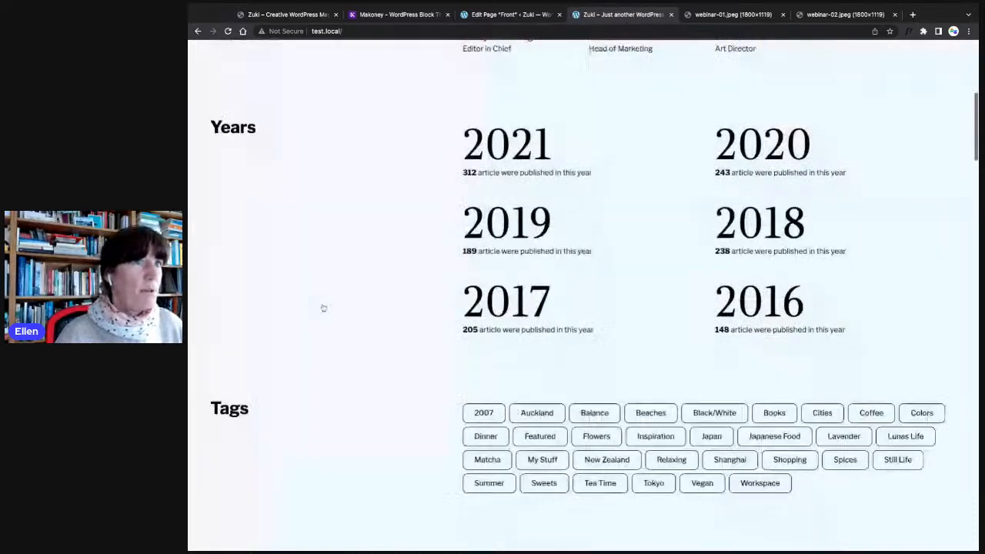
{"action": "scroll", "coordinate": [326, 279], "scroll_direction": "up", "scroll_amount": 10}
{"action": "left_click", "coordinate": [307, 217]}
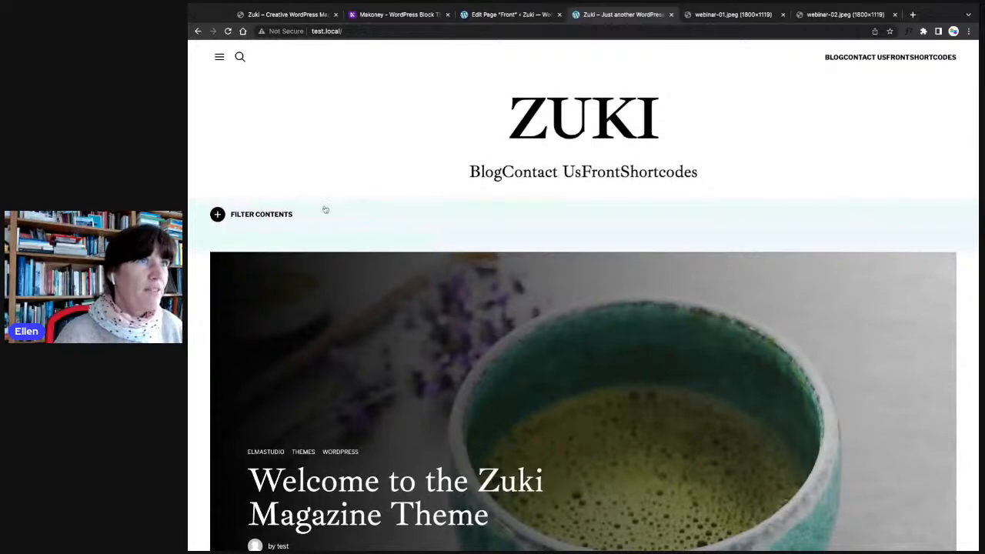
{"action": "left_click", "coordinate": [396, 14]}
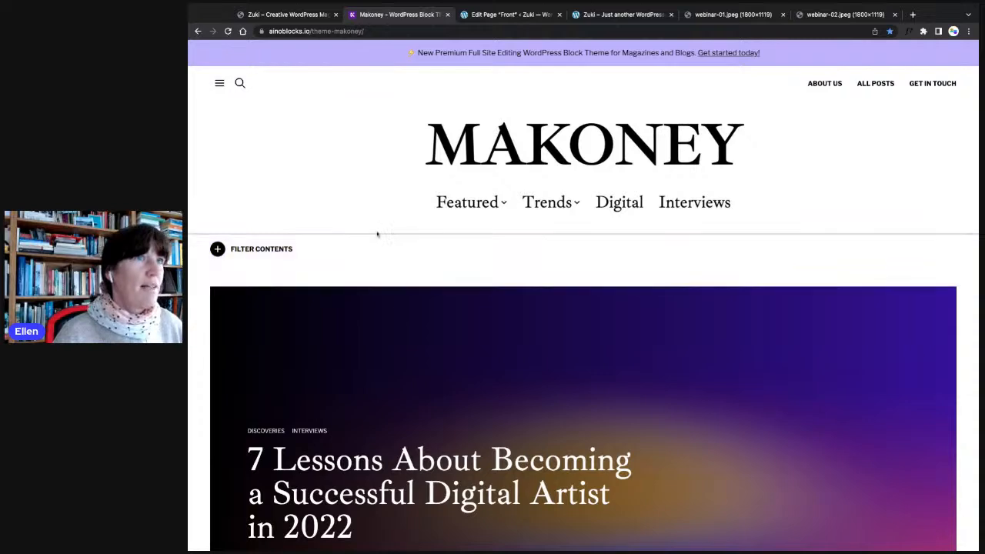
- In the Front page editor, set the colour of the separator above the Filter Contents accordion to black (#000000)
{"action": "left_click", "coordinate": [493, 13]}
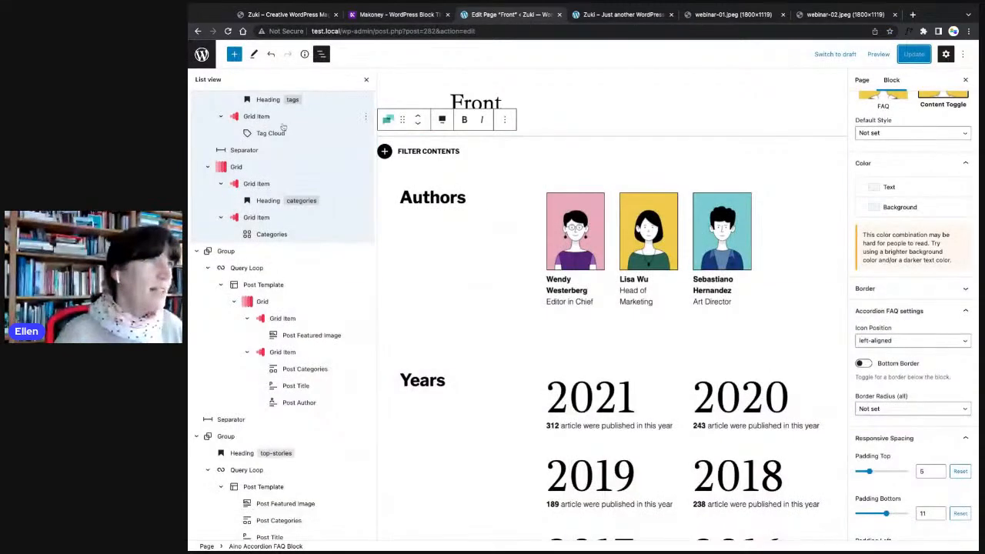
{"action": "scroll", "coordinate": [283, 130], "scroll_direction": "up", "scroll_amount": 4}
{"action": "scroll", "coordinate": [277, 131], "scroll_direction": "up", "scroll_amount": 8}
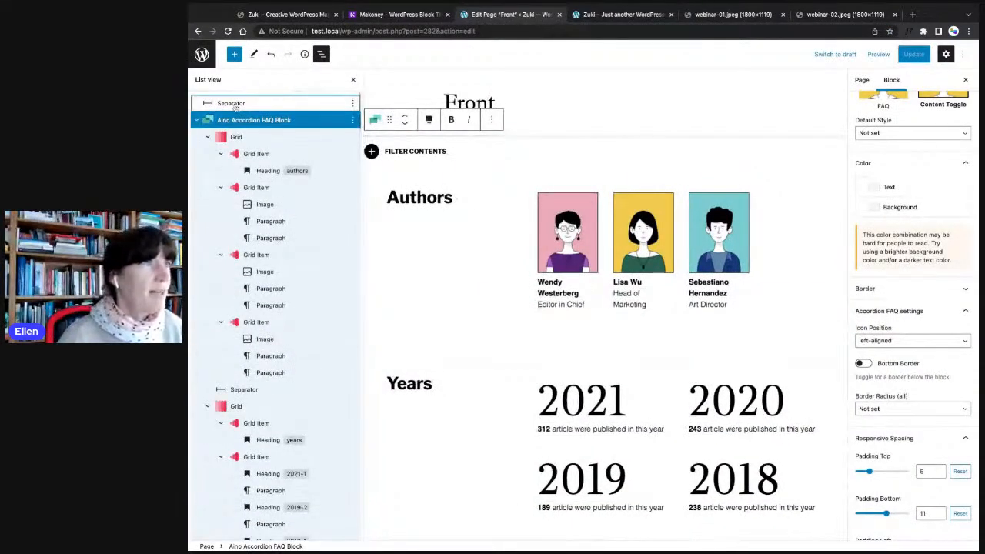
{"action": "left_click", "coordinate": [260, 104]}
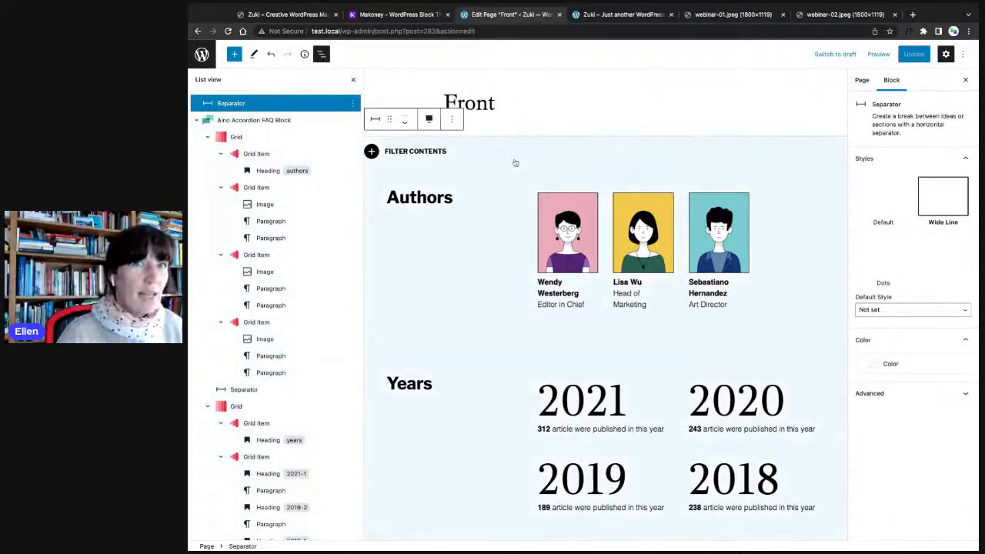
{"action": "left_click", "coordinate": [881, 371]}
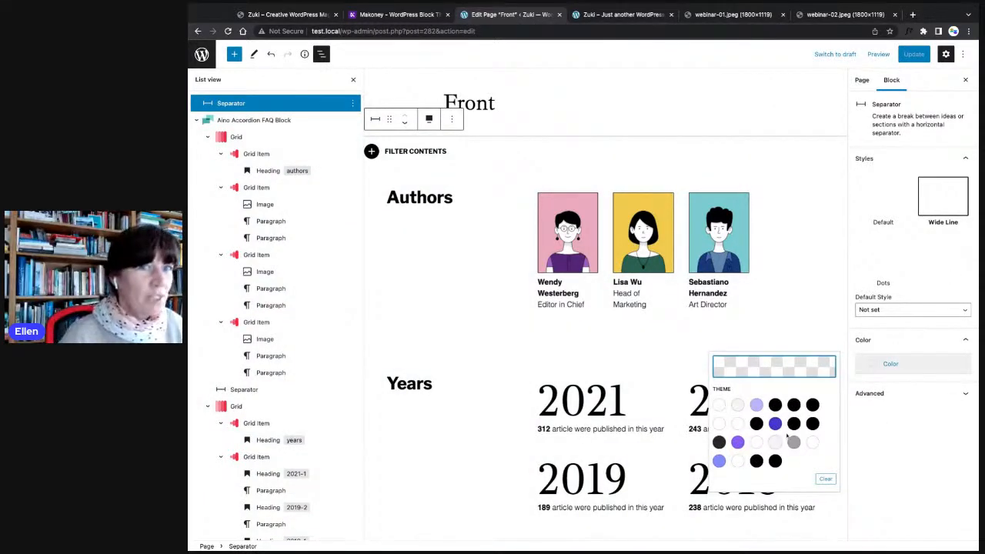
{"action": "left_click", "coordinate": [793, 424]}
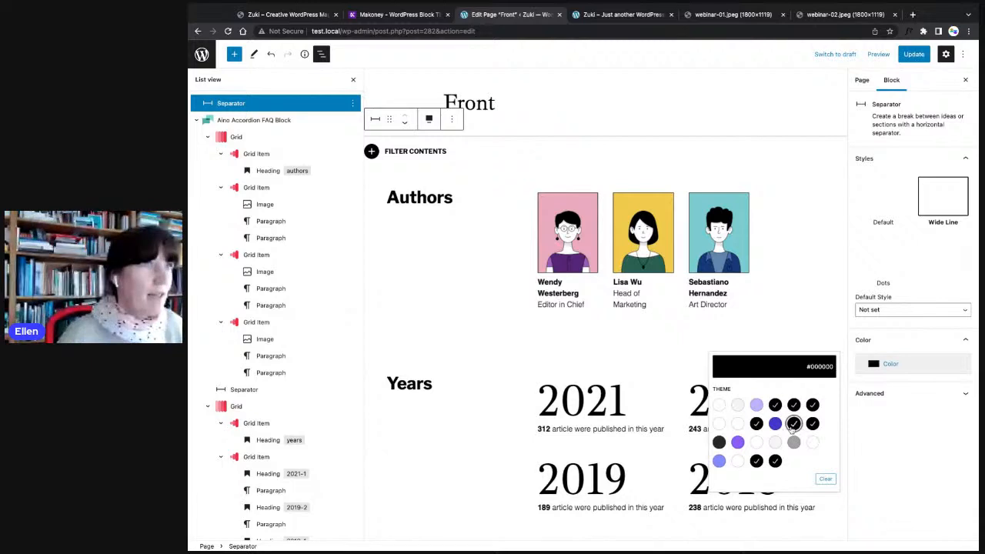
{"action": "left_click", "coordinate": [904, 422]}
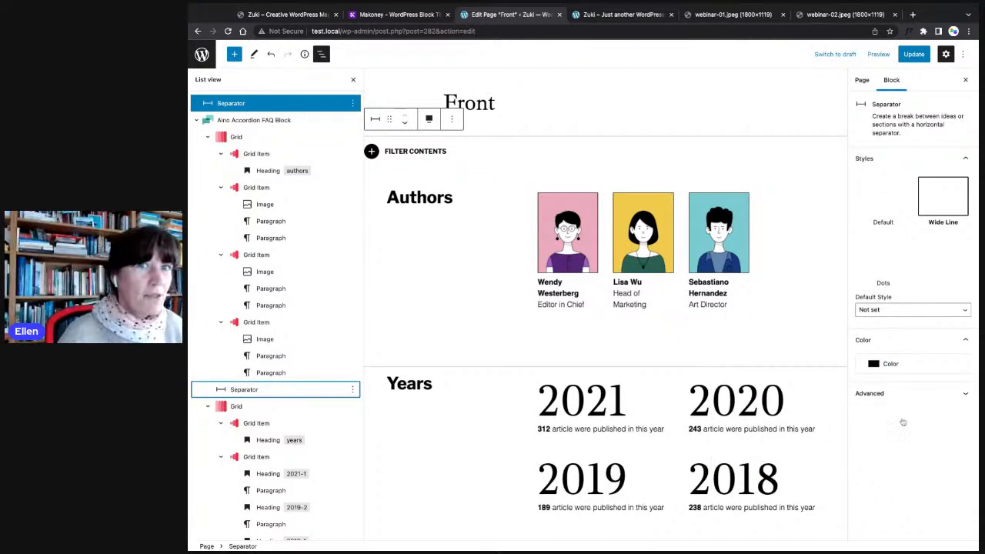
- Set the accordion's inner separators above Years, Tags and Categories to black (#000000)
{"action": "left_click", "coordinate": [891, 365]}
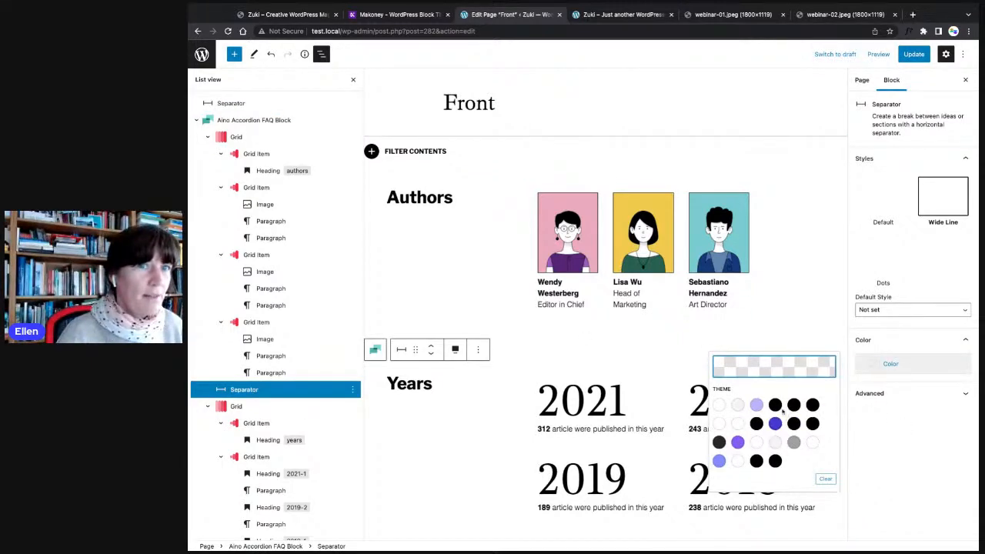
{"action": "left_click", "coordinate": [793, 424]}
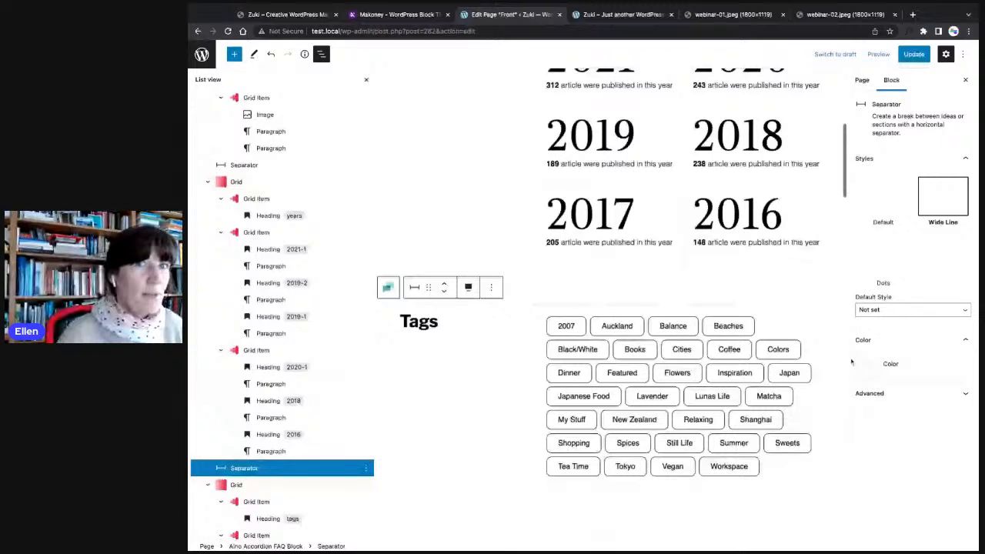
{"action": "left_click", "coordinate": [870, 363]}
{"action": "left_click", "coordinate": [793, 423]}
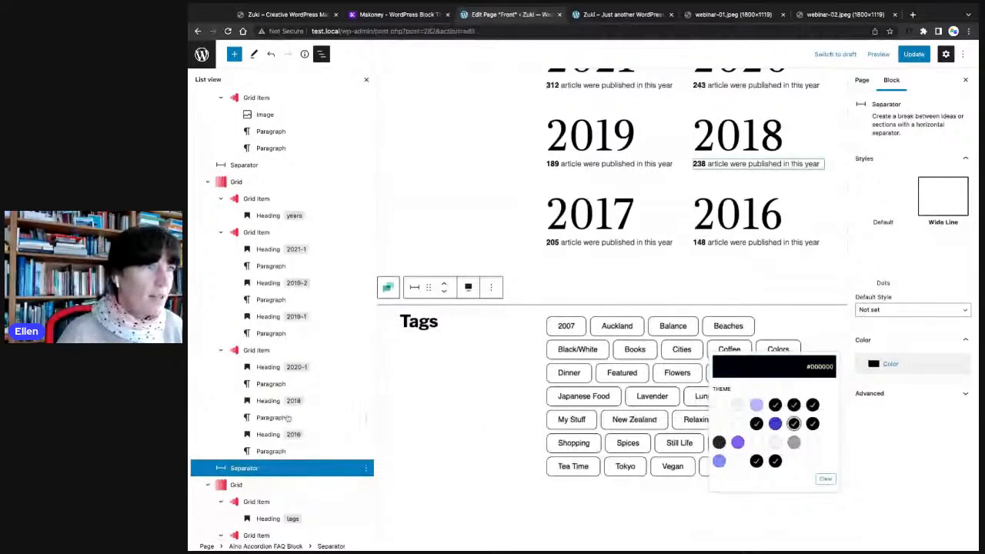
{"action": "scroll", "coordinate": [286, 417], "scroll_direction": "down", "scroll_amount": 3}
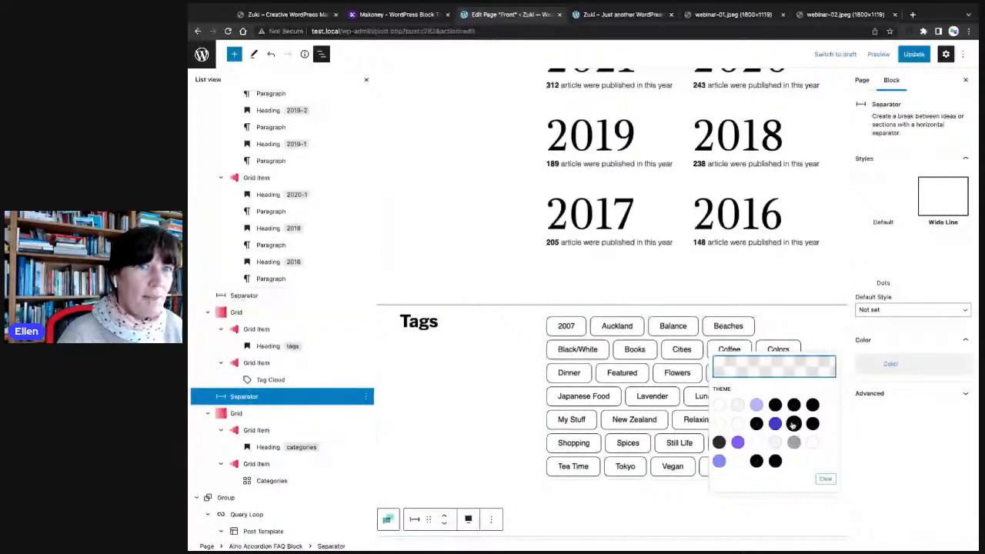
{"action": "left_click", "coordinate": [793, 424]}
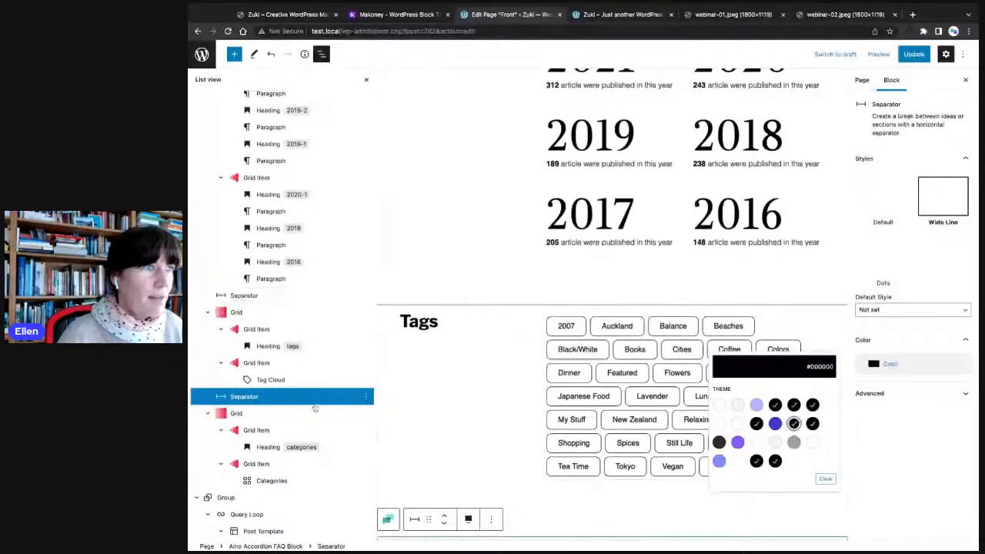
- Set the colour of the separators above the Top Stories and Featured stories sections to black (#000000)
{"action": "scroll", "coordinate": [313, 393], "scroll_direction": "down", "scroll_amount": 3}
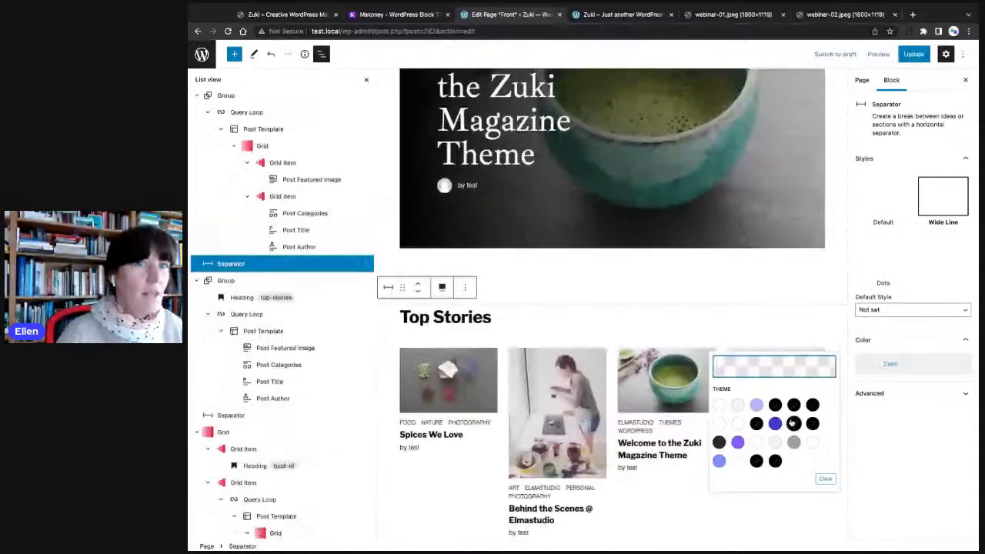
{"action": "left_click", "coordinate": [793, 424]}
{"action": "scroll", "coordinate": [279, 323], "scroll_direction": "down", "scroll_amount": 1}
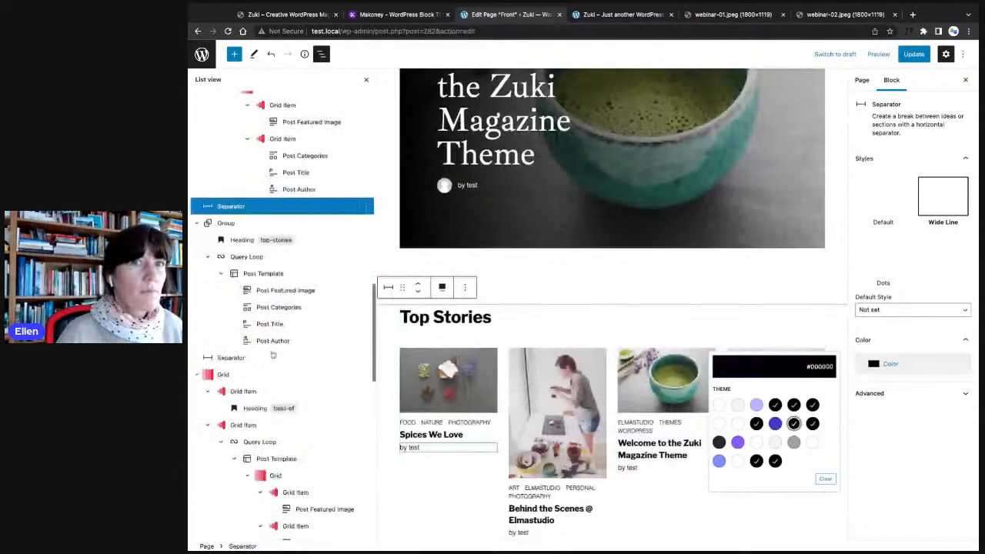
{"action": "key", "text": "Escape"}
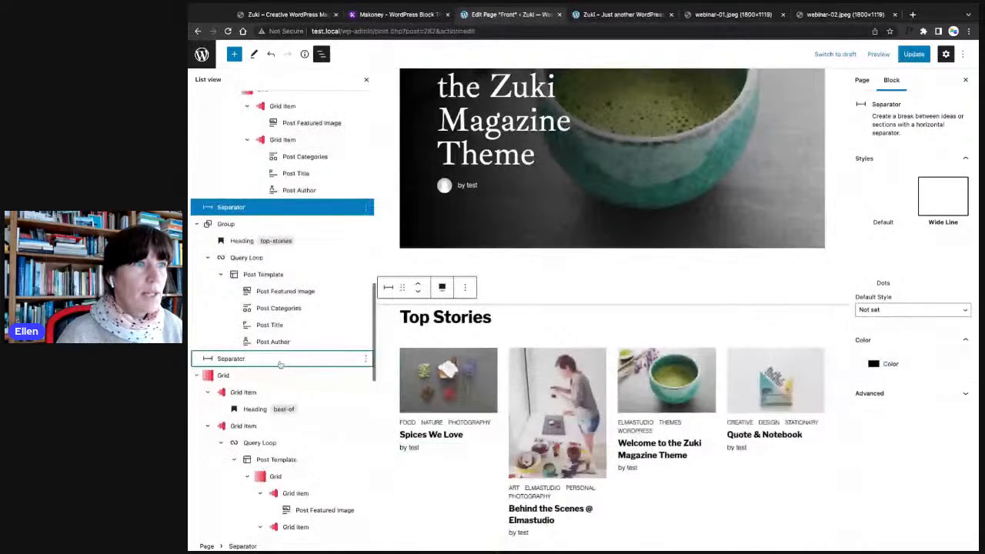
{"action": "left_click", "coordinate": [281, 361]}
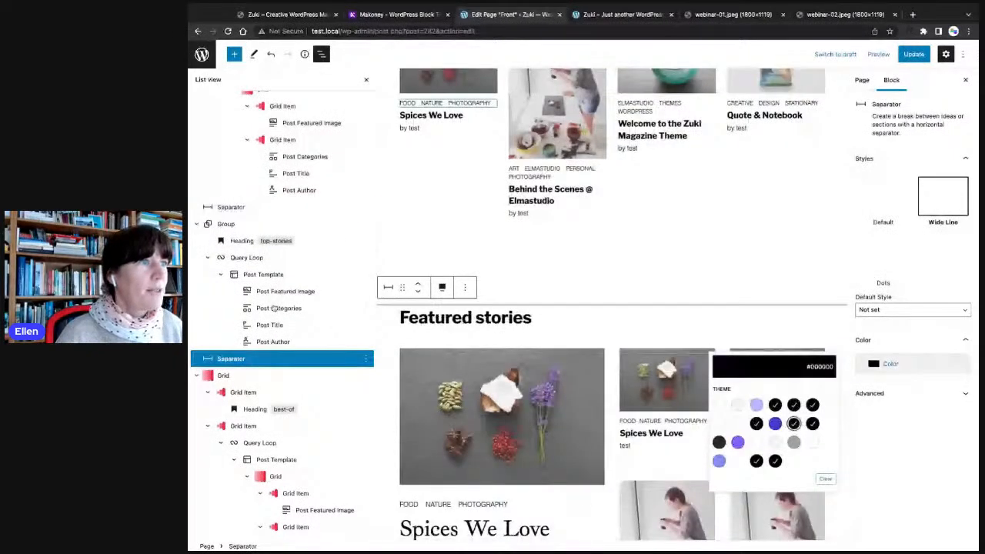
- Set the separators above the Get started and Editor Picks sections to black (#000000) and update the Front page
{"action": "scroll", "coordinate": [275, 307], "scroll_direction": "down", "scroll_amount": 3}
{"action": "scroll", "coordinate": [269, 308], "scroll_direction": "down", "scroll_amount": 5}
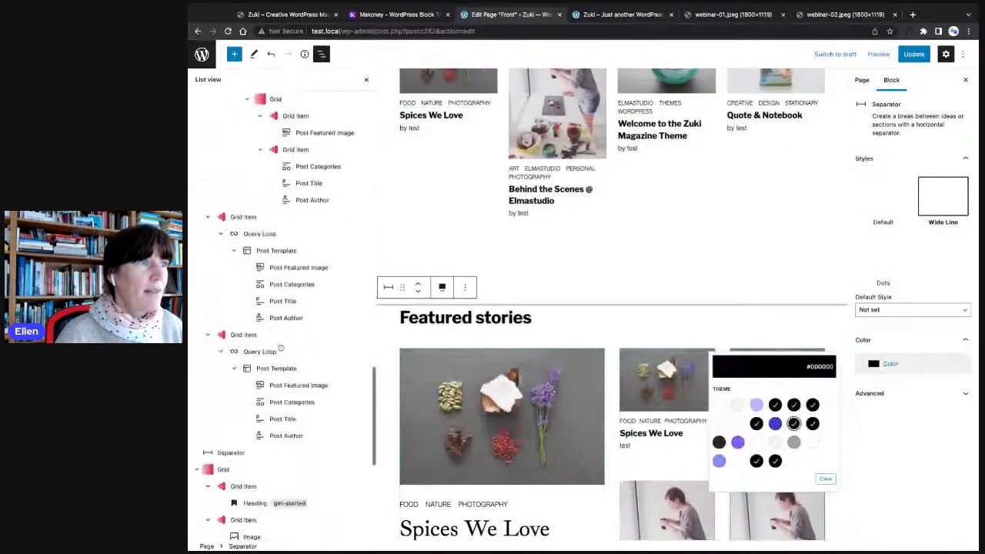
{"action": "left_click", "coordinate": [251, 332]}
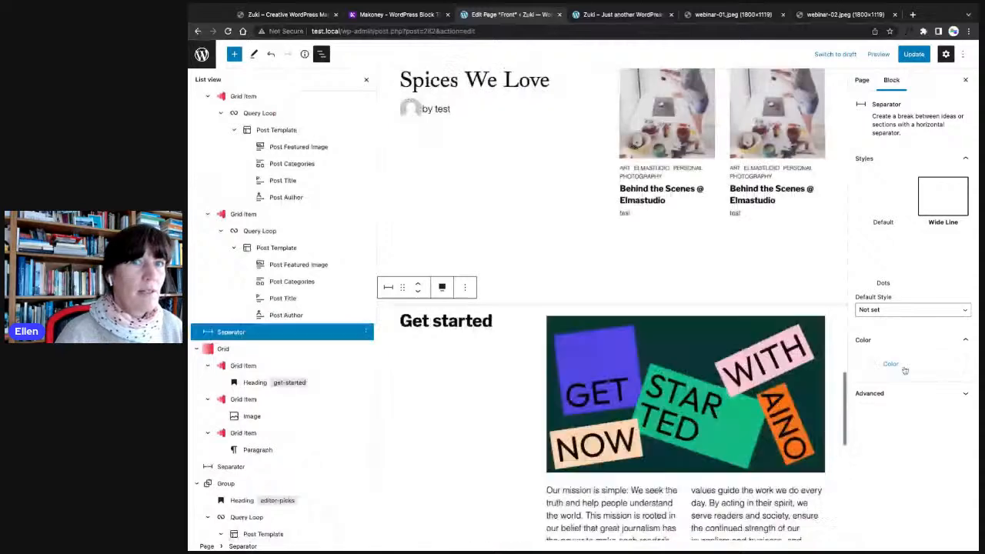
{"action": "left_click", "coordinate": [903, 369]}
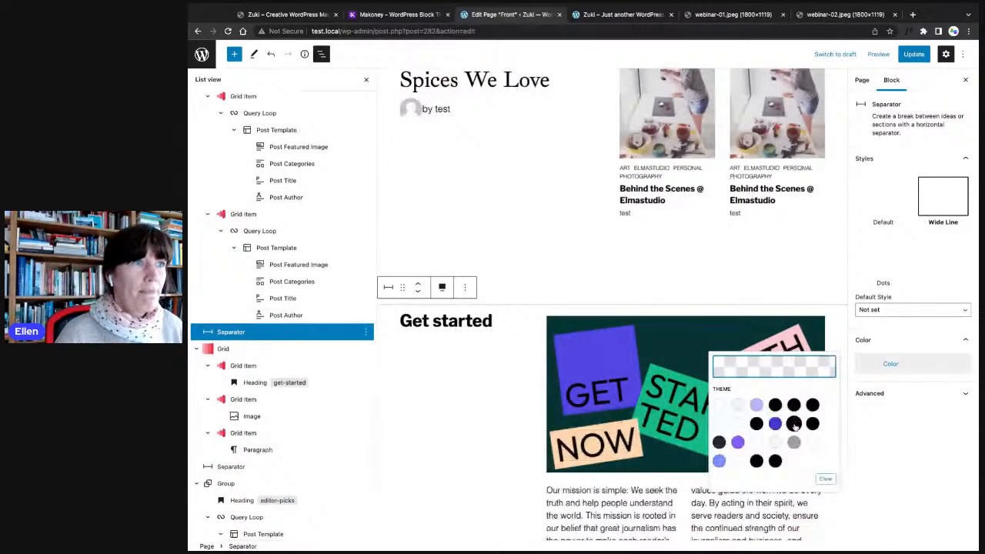
{"action": "left_click", "coordinate": [794, 424]}
{"action": "scroll", "coordinate": [247, 308], "scroll_direction": "down", "scroll_amount": 5}
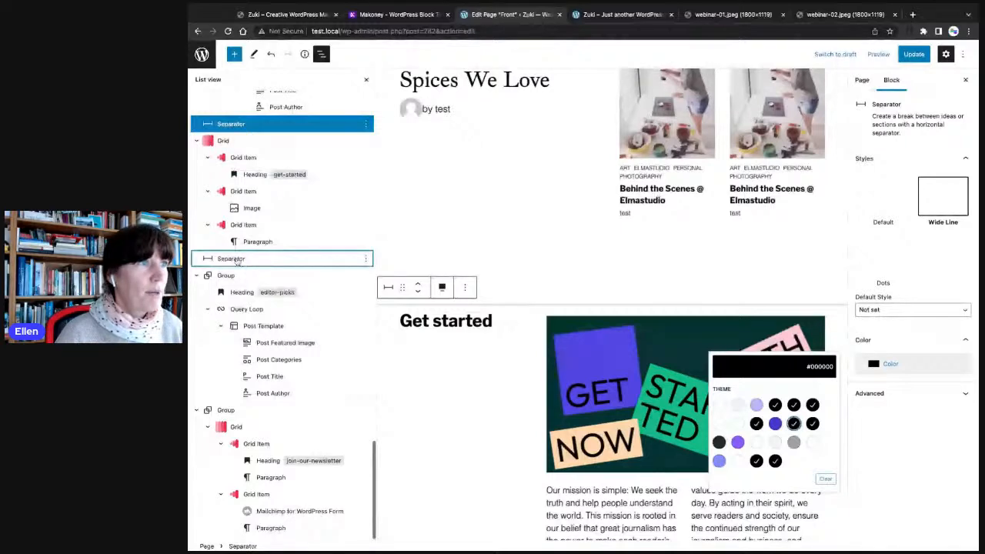
{"action": "left_click", "coordinate": [237, 259]}
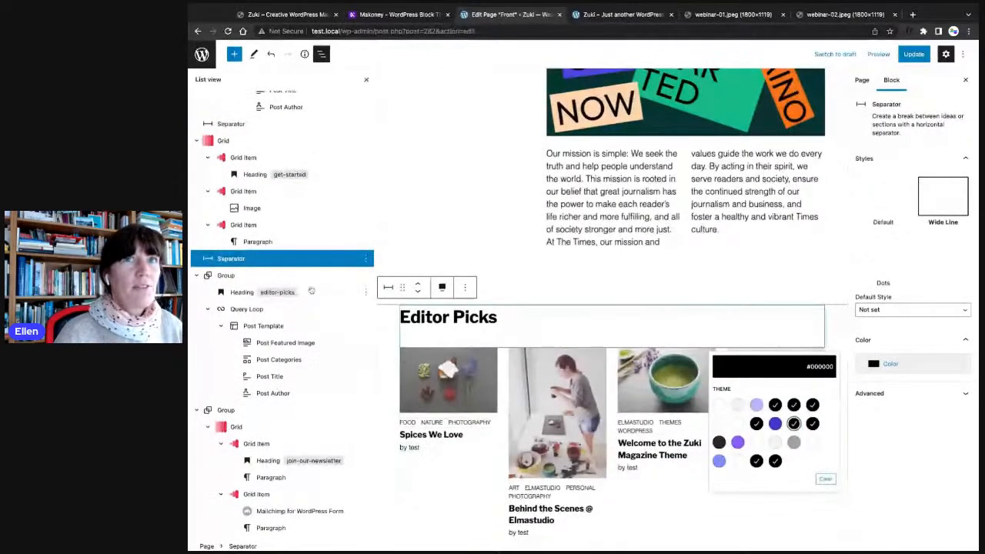
{"action": "left_click", "coordinate": [911, 54]}
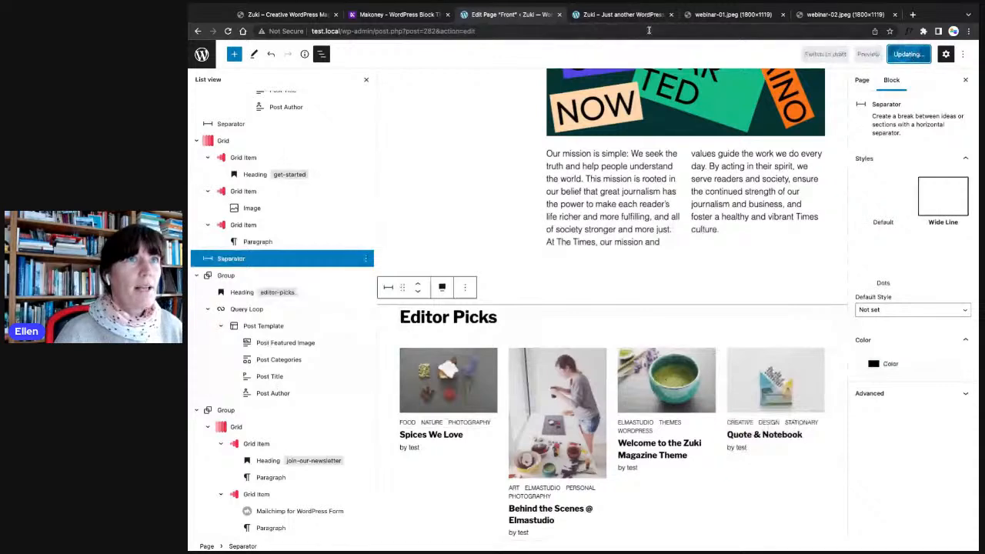
- Reload the local homepage and check the separator lines from Filter Contents down to Featured stories
{"action": "left_click", "coordinate": [627, 14]}
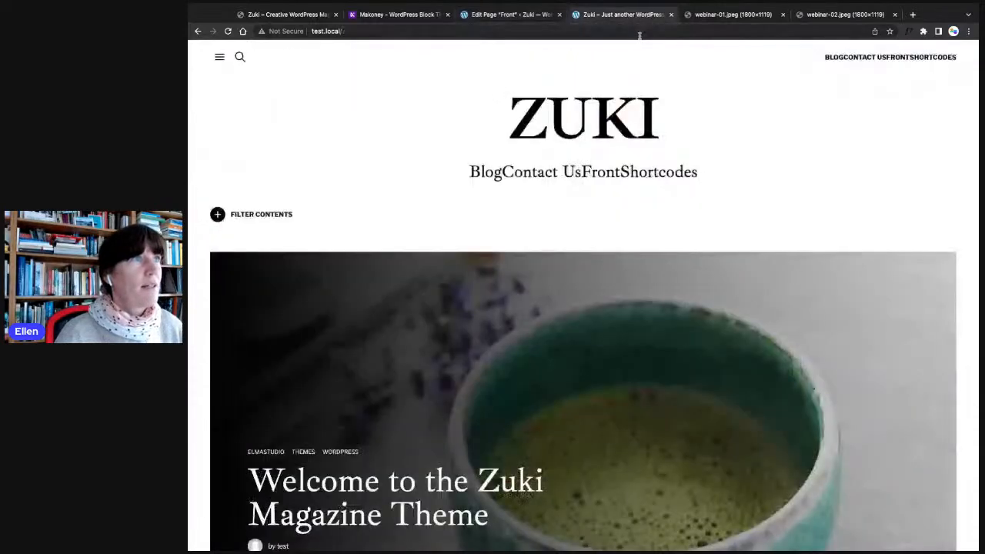
{"action": "left_click", "coordinate": [228, 31]}
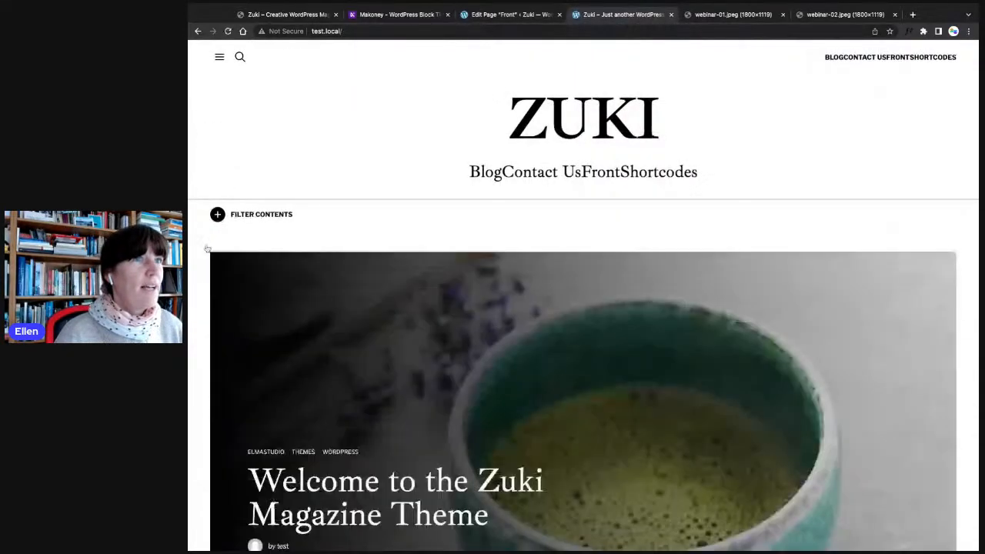
{"action": "scroll", "coordinate": [510, 226], "scroll_direction": "down", "scroll_amount": 6}
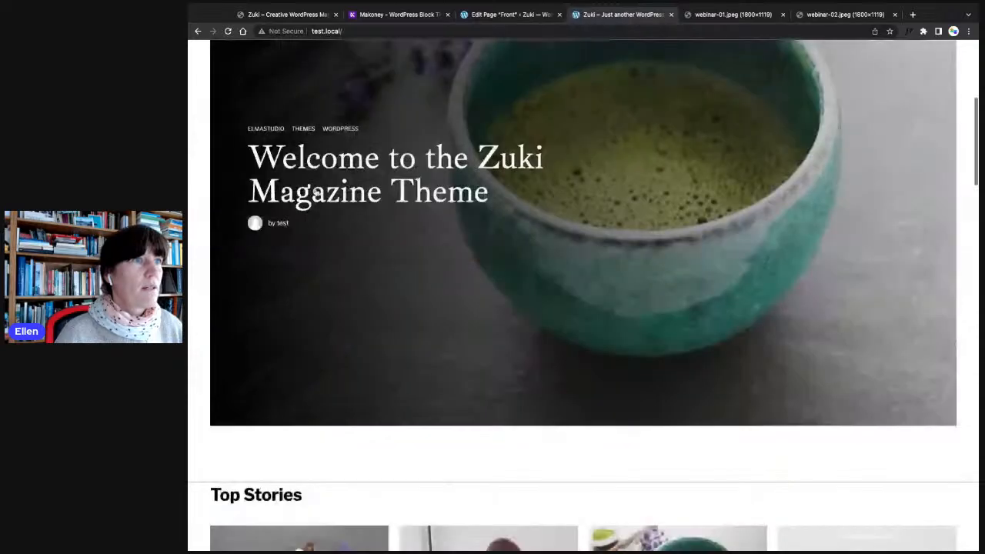
{"action": "scroll", "coordinate": [281, 252], "scroll_direction": "down", "scroll_amount": 4}
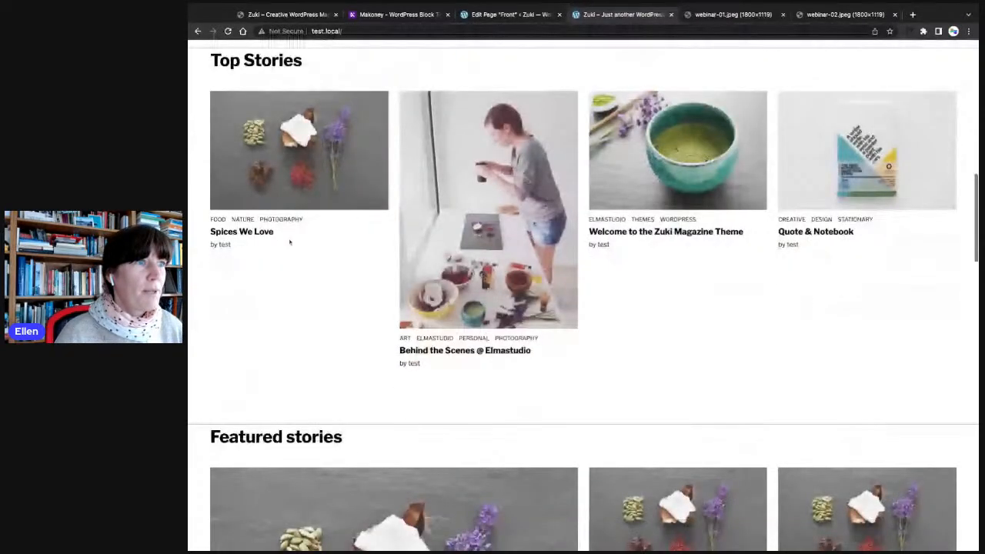
{"action": "scroll", "coordinate": [290, 242], "scroll_direction": "up", "scroll_amount": 10}
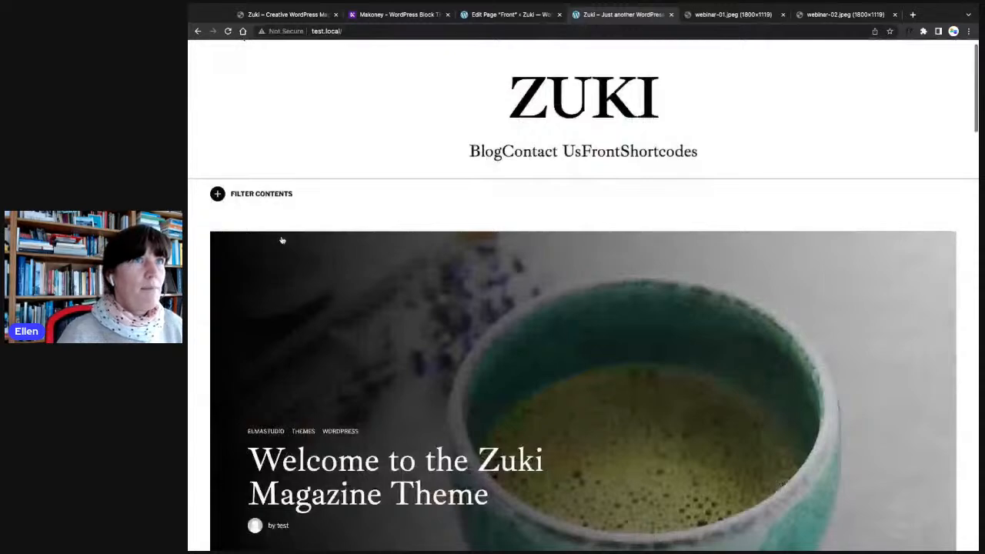
- Return to the Front page editor, hide the block list view and open the category filter of the Top Stories Query Loop
{"action": "key", "text": "ctrl+shift+Tab"}
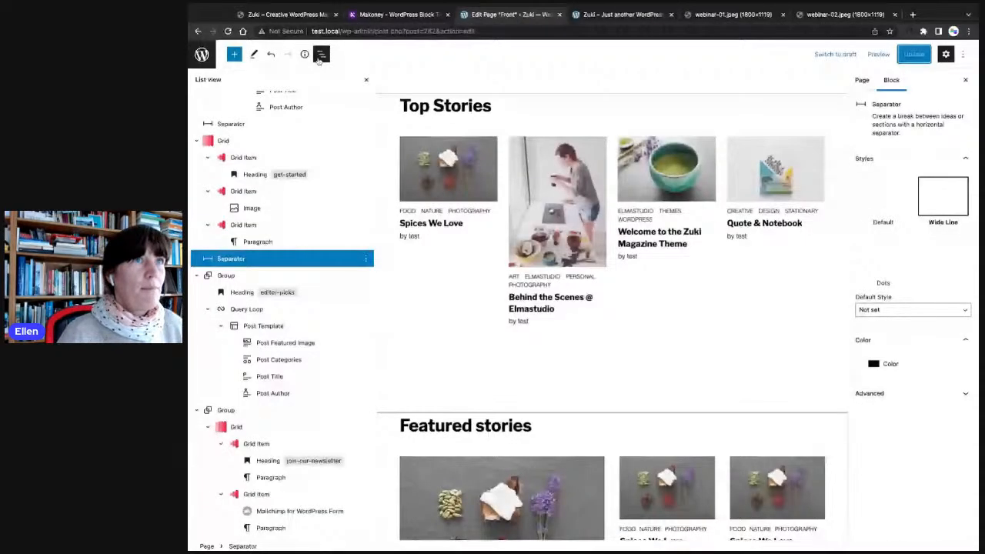
{"action": "left_click", "coordinate": [321, 54]}
{"action": "scroll", "coordinate": [281, 189], "scroll_direction": "up", "scroll_amount": 5}
{"action": "scroll", "coordinate": [283, 190], "scroll_direction": "down", "scroll_amount": 5}
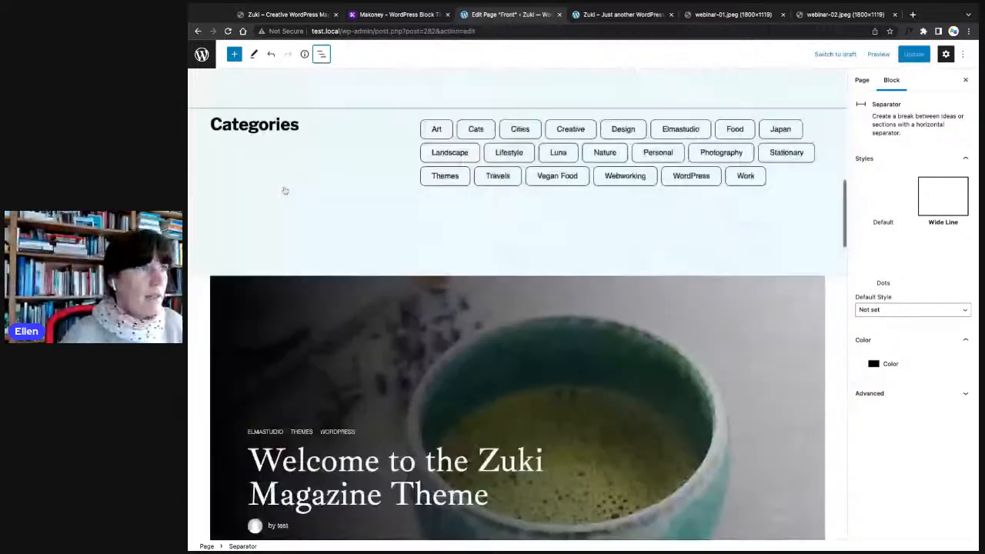
{"action": "scroll", "coordinate": [284, 191], "scroll_direction": "down", "scroll_amount": 8}
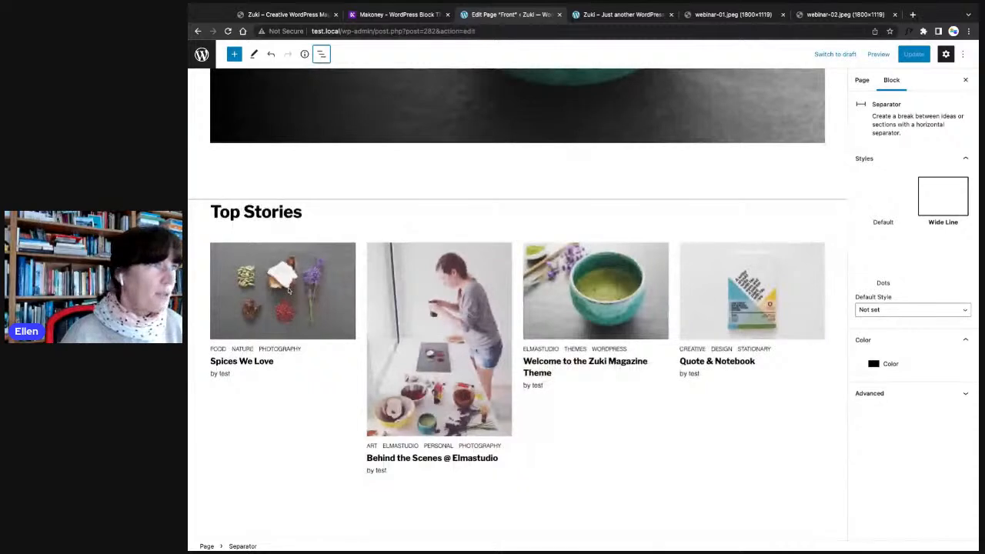
{"action": "left_click", "coordinate": [280, 291]}
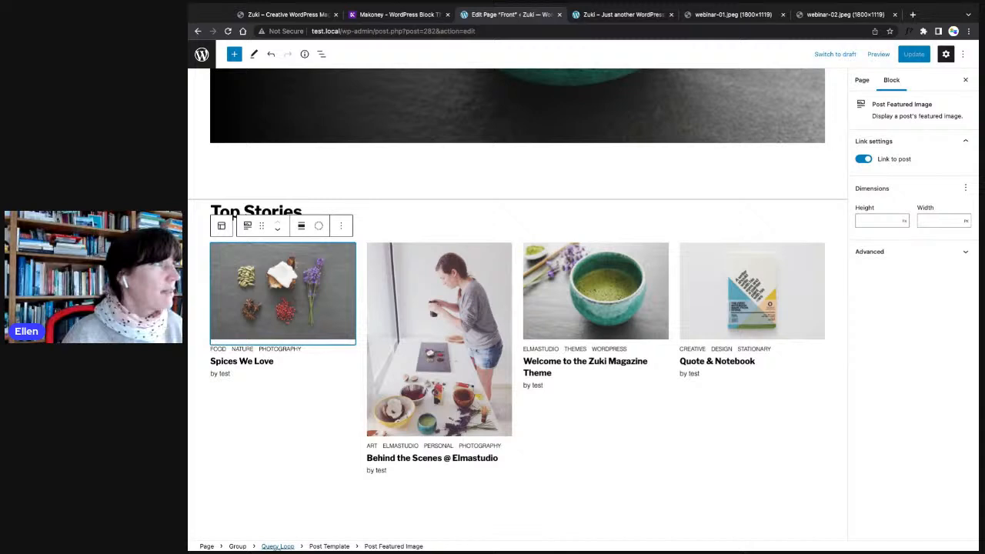
{"action": "left_click", "coordinate": [277, 547]}
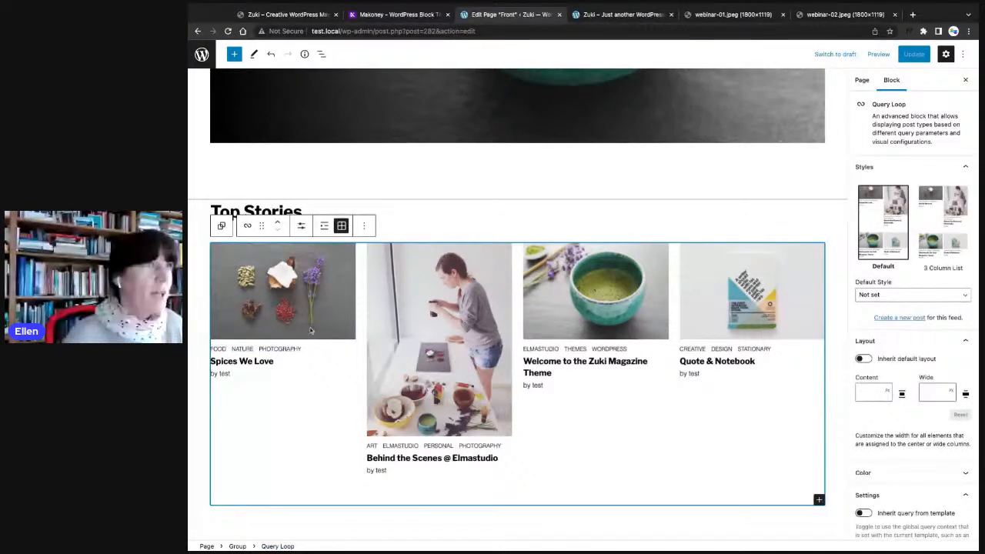
{"action": "scroll", "coordinate": [876, 387], "scroll_direction": "down", "scroll_amount": 1}
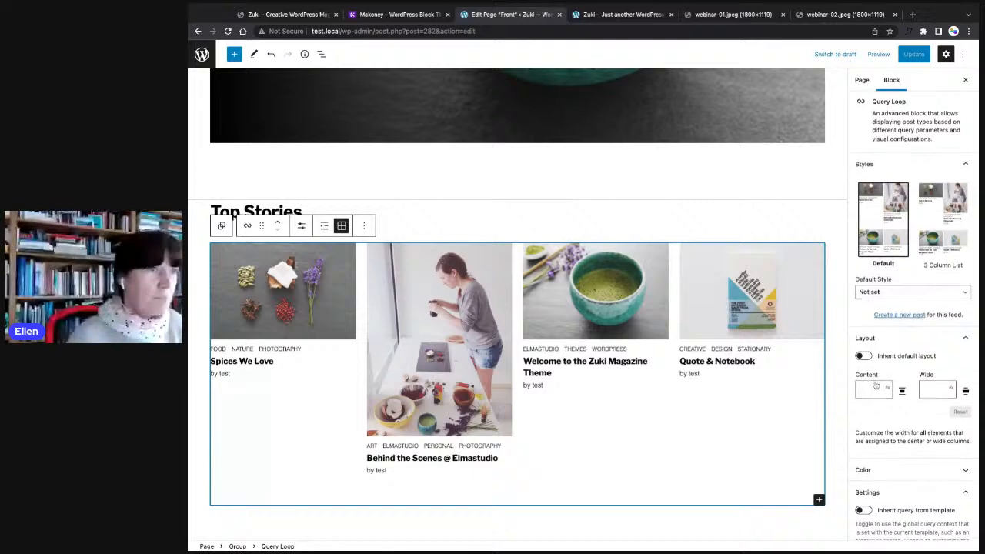
{"action": "scroll", "coordinate": [876, 386], "scroll_direction": "down", "scroll_amount": 5}
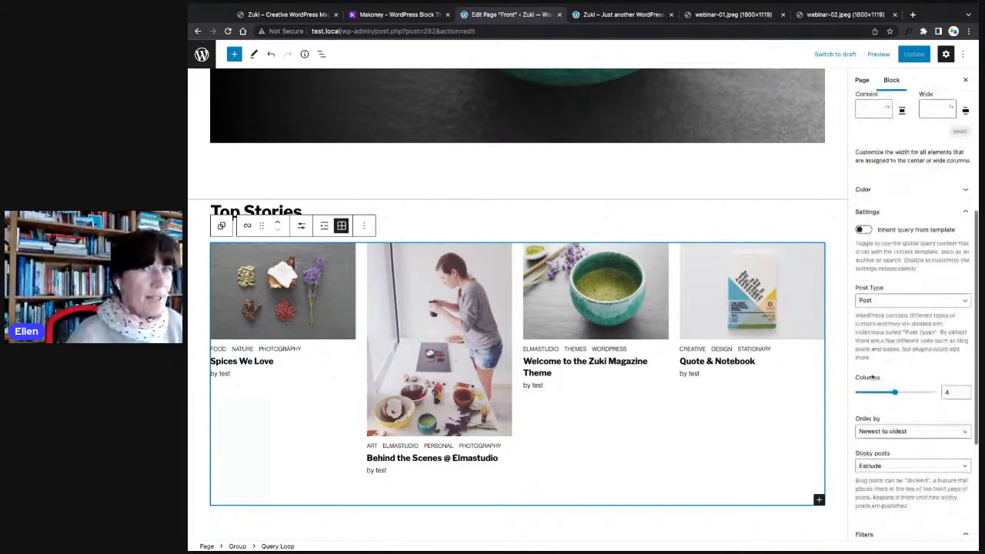
{"action": "scroll", "coordinate": [872, 377], "scroll_direction": "down", "scroll_amount": 3}
{"action": "left_click", "coordinate": [866, 394]}
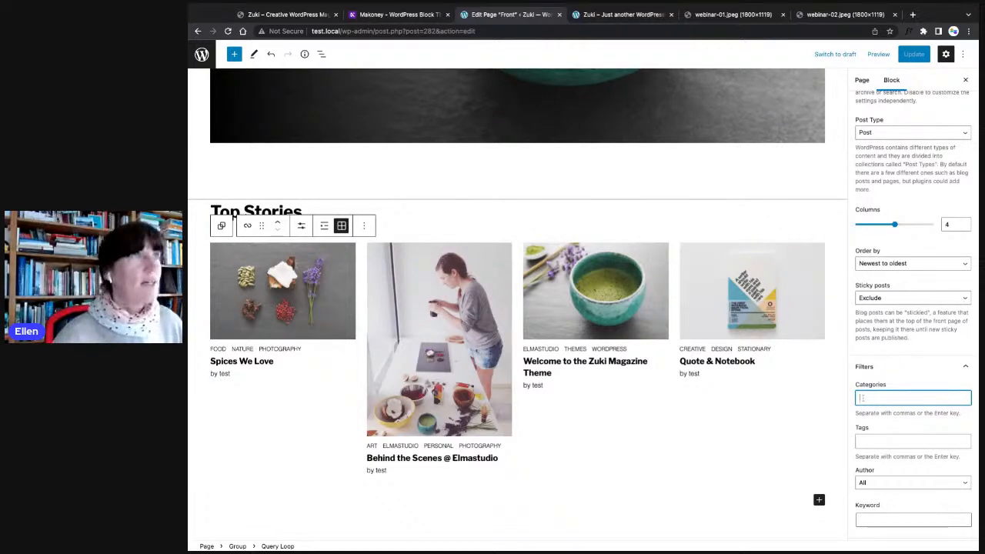
- Examine the Latest Highlights and Creative post sections on the original Zuki demo homepage
{"action": "left_click", "coordinate": [265, 15]}
{"action": "scroll", "coordinate": [370, 253], "scroll_direction": "down", "scroll_amount": 3}
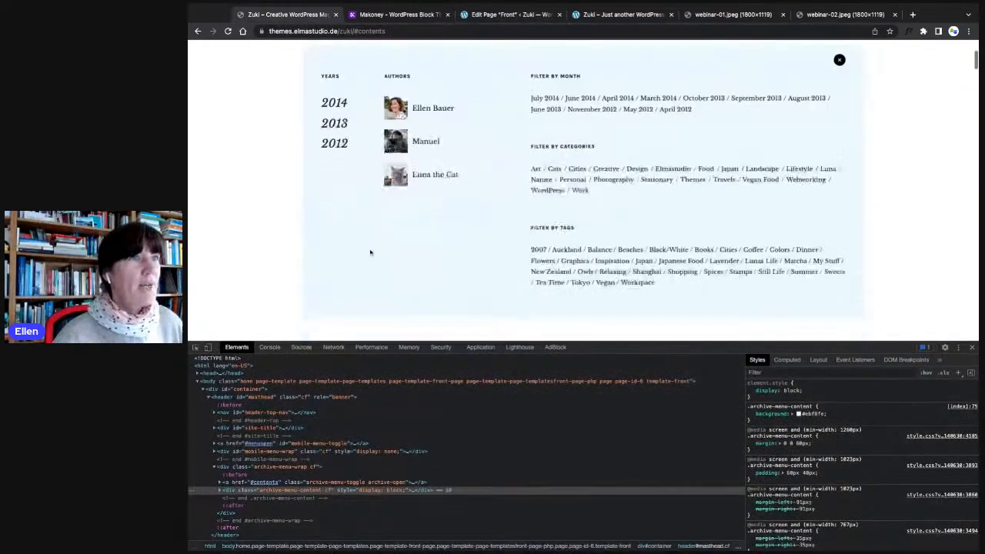
{"action": "scroll", "coordinate": [370, 252], "scroll_direction": "down", "scroll_amount": 10}
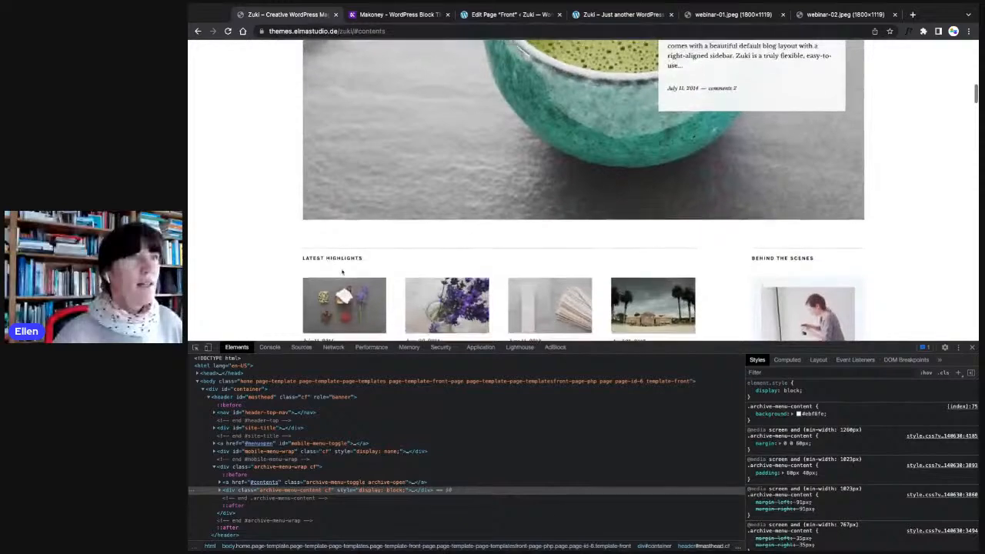
{"action": "scroll", "coordinate": [343, 272], "scroll_direction": "down", "scroll_amount": 3}
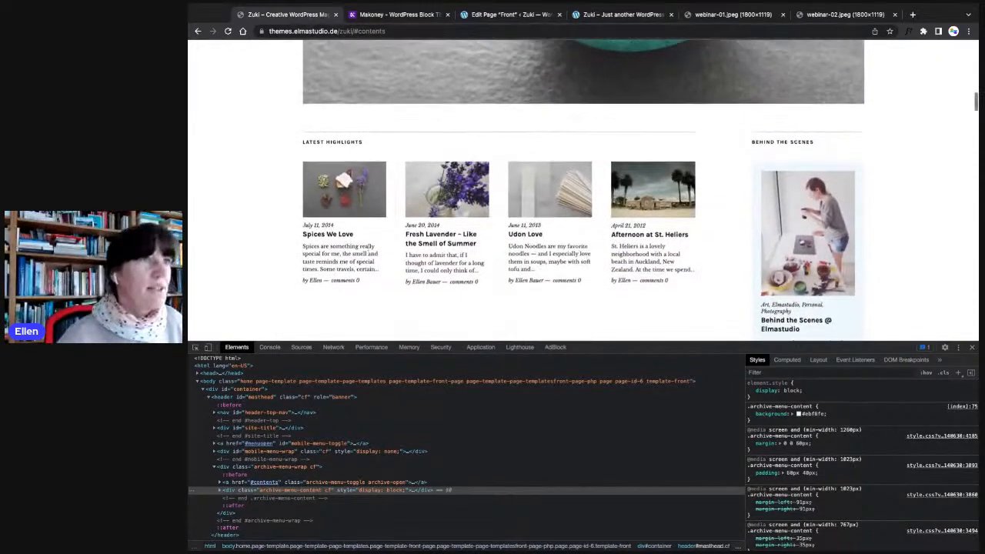
{"action": "scroll", "coordinate": [343, 272], "scroll_direction": "down", "scroll_amount": 5}
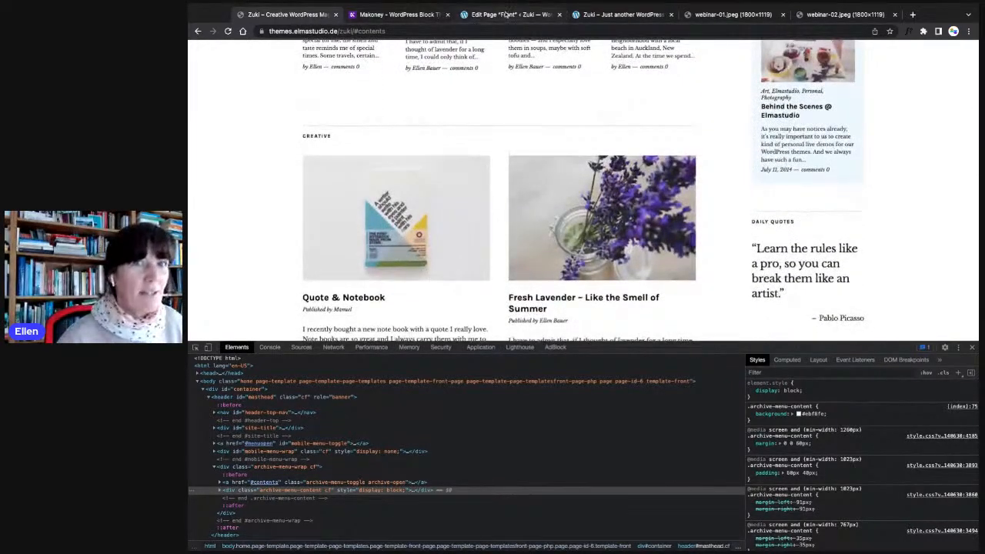
- Back in the Front page editor, filter the Top Stories Query Loop by the Creative category
{"action": "left_click", "coordinate": [505, 15]}
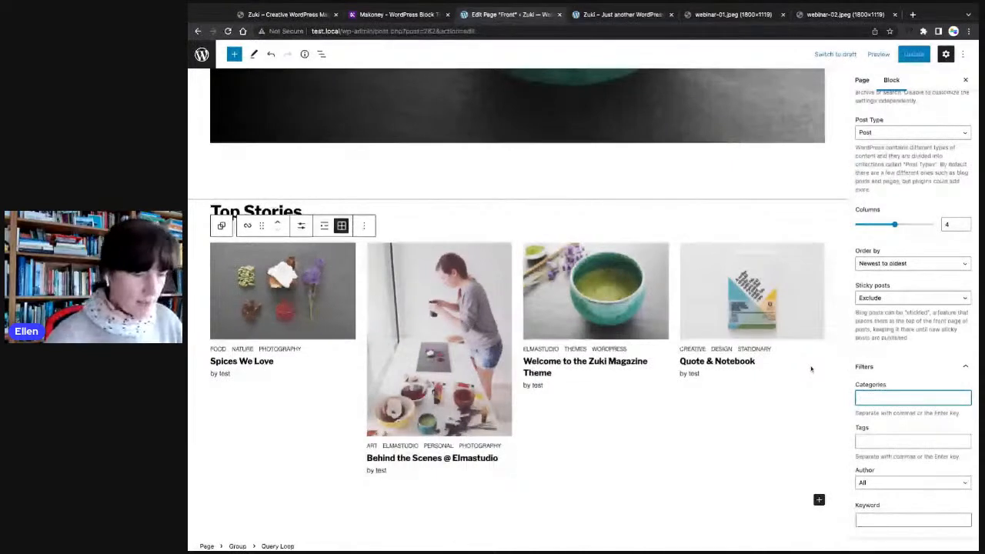
{"action": "type", "text": "Cre"}
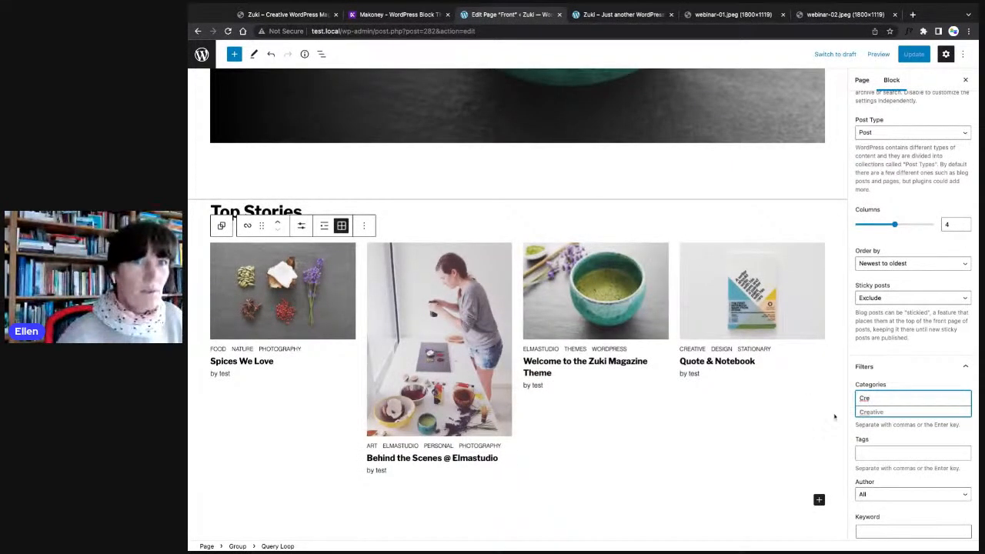
{"action": "left_click", "coordinate": [867, 414]}
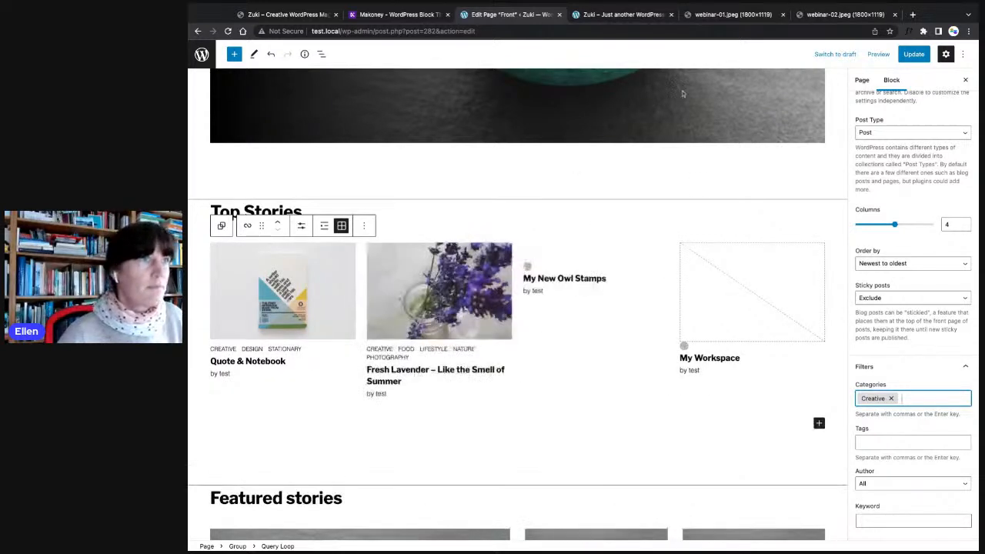
- Update the Front page and check the section heading above the four-post row on the original Zuki demo homepage
{"action": "left_click", "coordinate": [907, 56]}
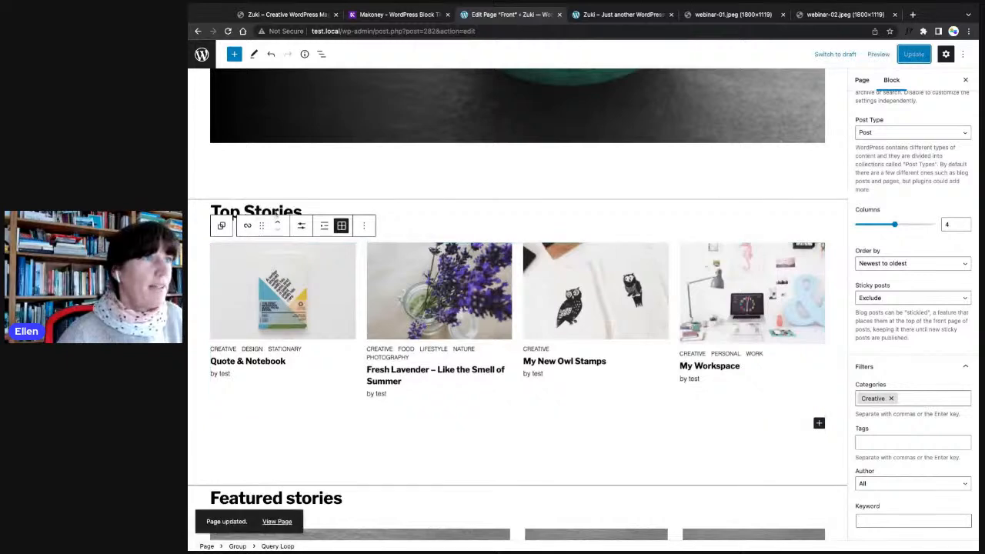
{"action": "left_click", "coordinate": [299, 213]}
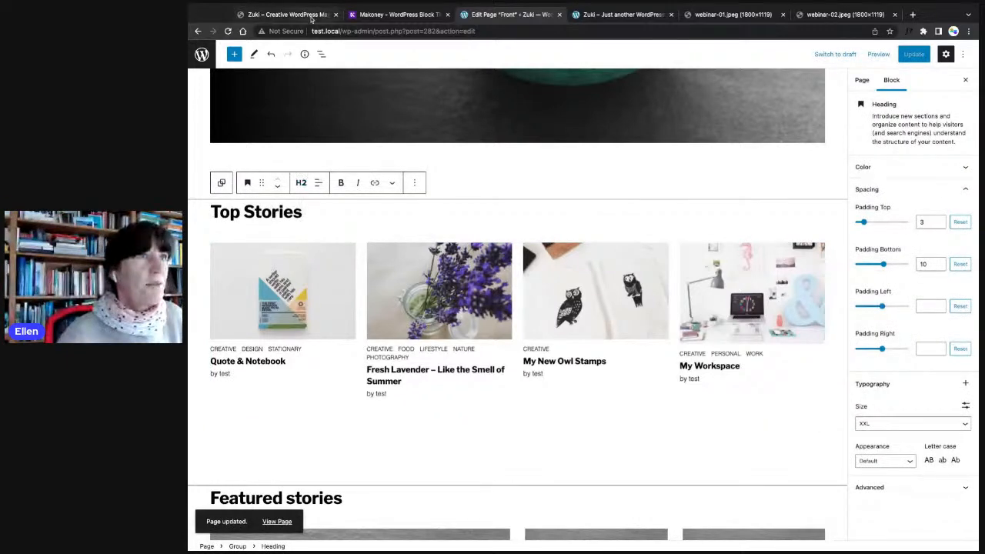
{"action": "left_click", "coordinate": [285, 14]}
{"action": "scroll", "coordinate": [384, 172], "scroll_direction": "up", "scroll_amount": 3}
{"action": "scroll", "coordinate": [383, 172], "scroll_direction": "down", "scroll_amount": 2}
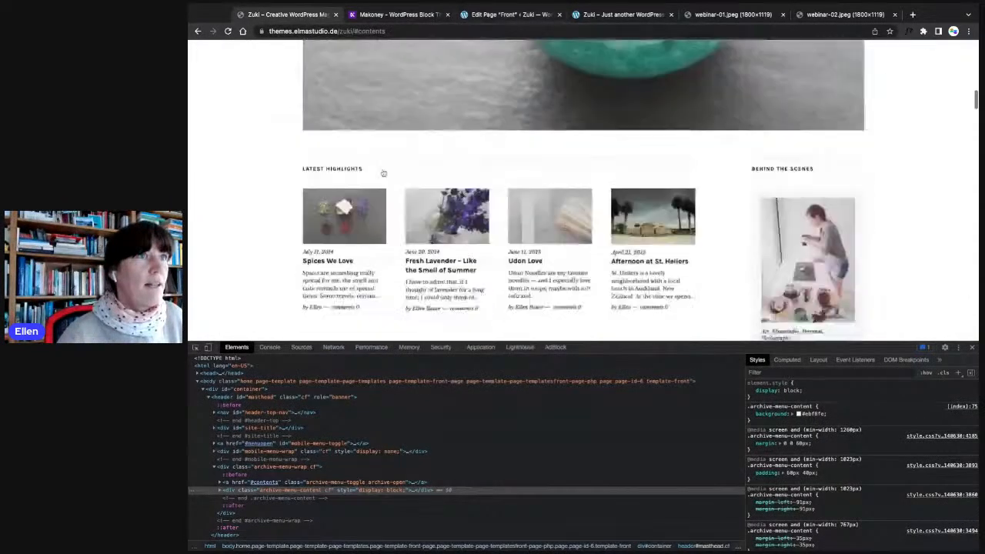
- Back in the Front page editor, rename the Top Stories heading to "Latest Highlights" and save the page
{"action": "left_click", "coordinate": [508, 14]}
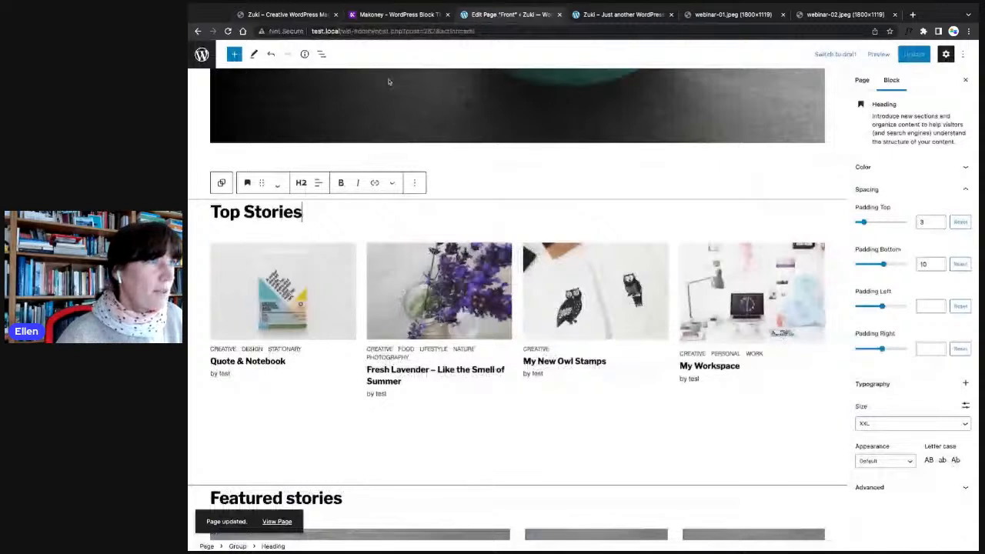
{"action": "triple_click", "coordinate": [256, 215]}
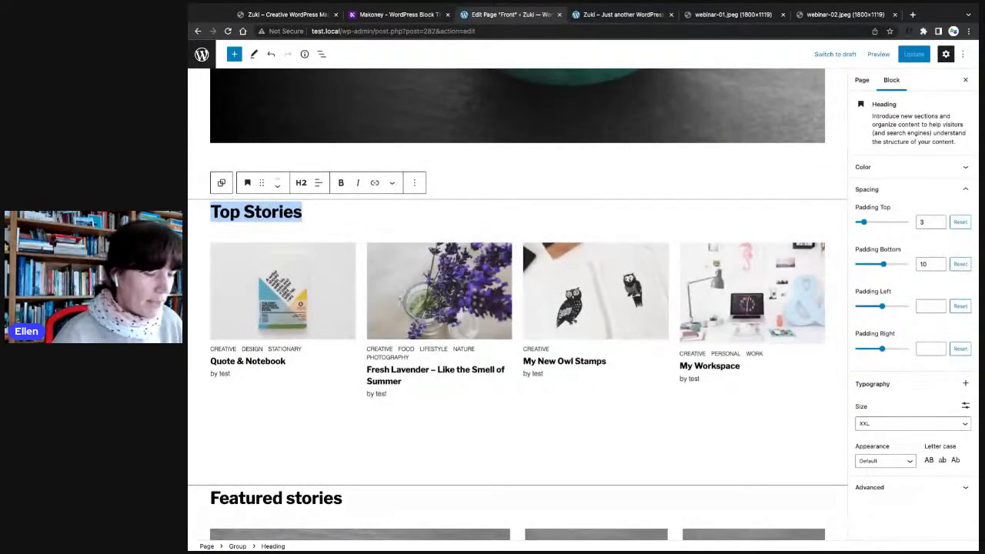
{"action": "type", "text": "Late"}
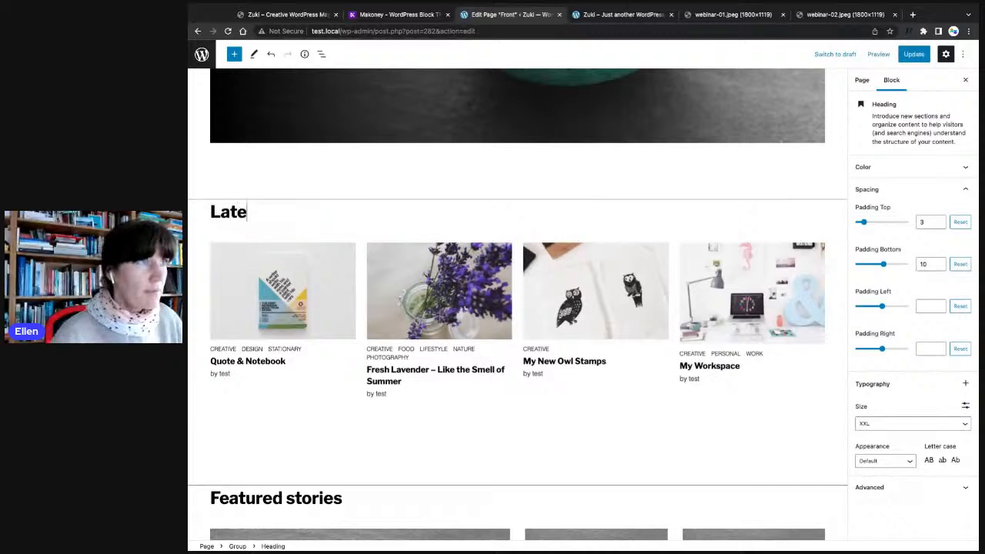
{"action": "type", "text": "st Hig"}
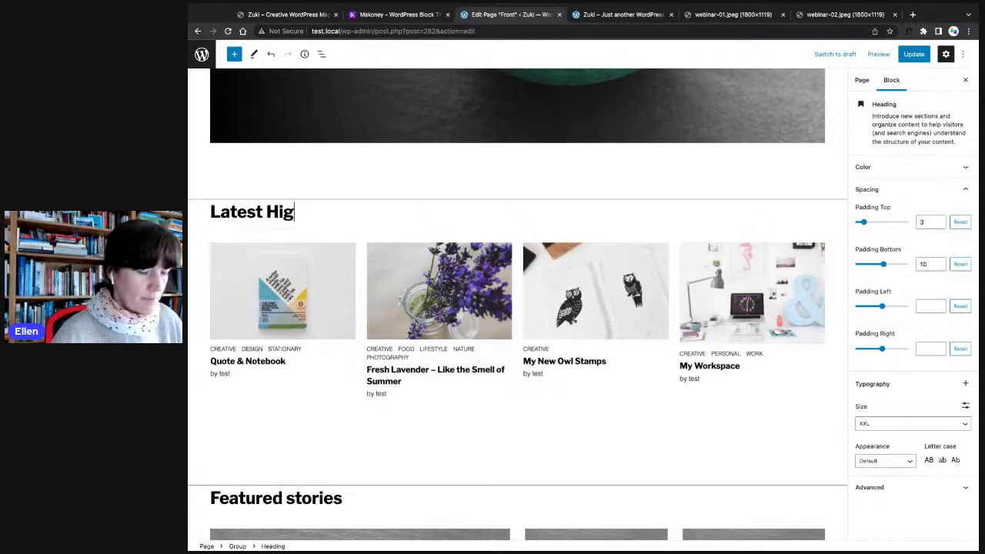
{"action": "type", "text": "hlights"}
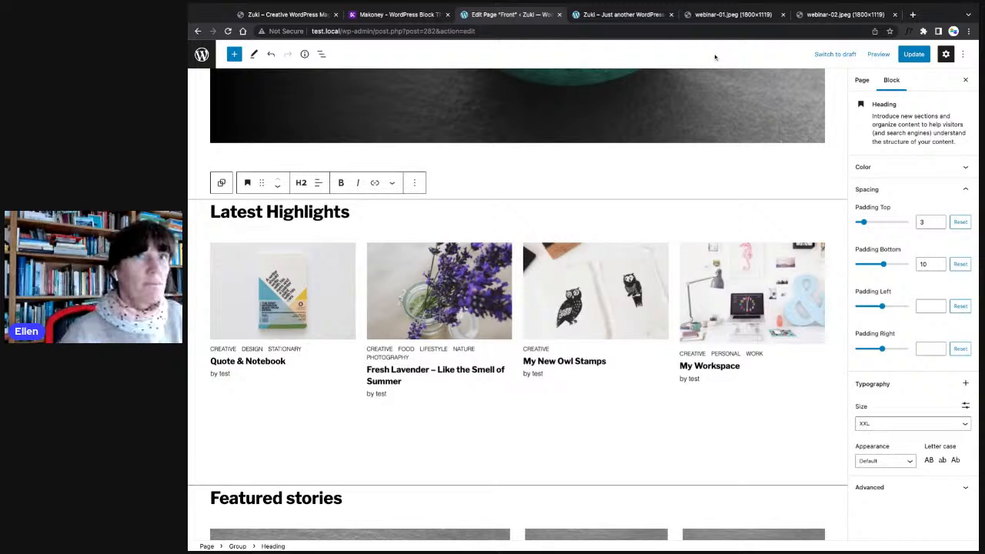
{"action": "key", "text": "ctrl+s"}
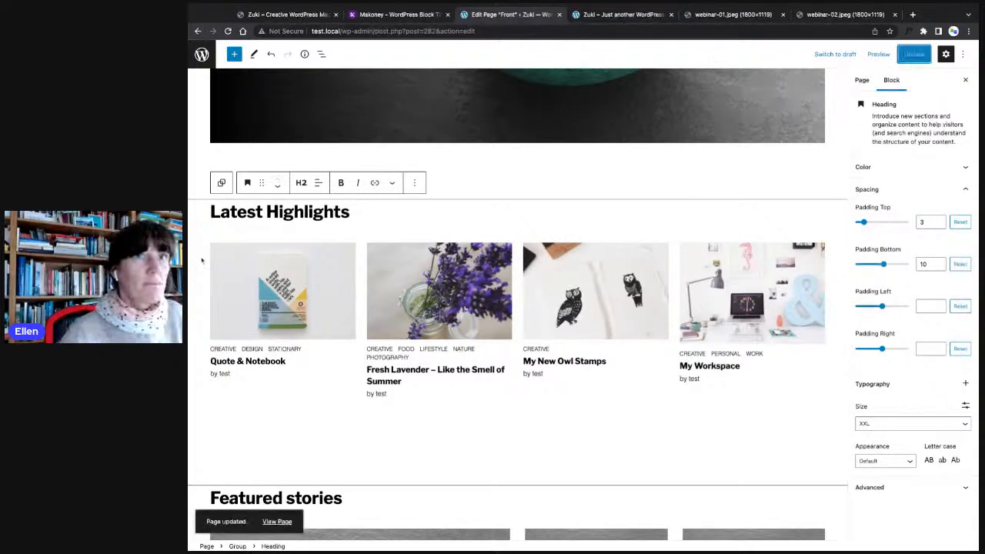
- Filter the Query Loop of the large post under Featured stories by the Art category
{"action": "scroll", "coordinate": [202, 260], "scroll_direction": "down", "scroll_amount": 3}
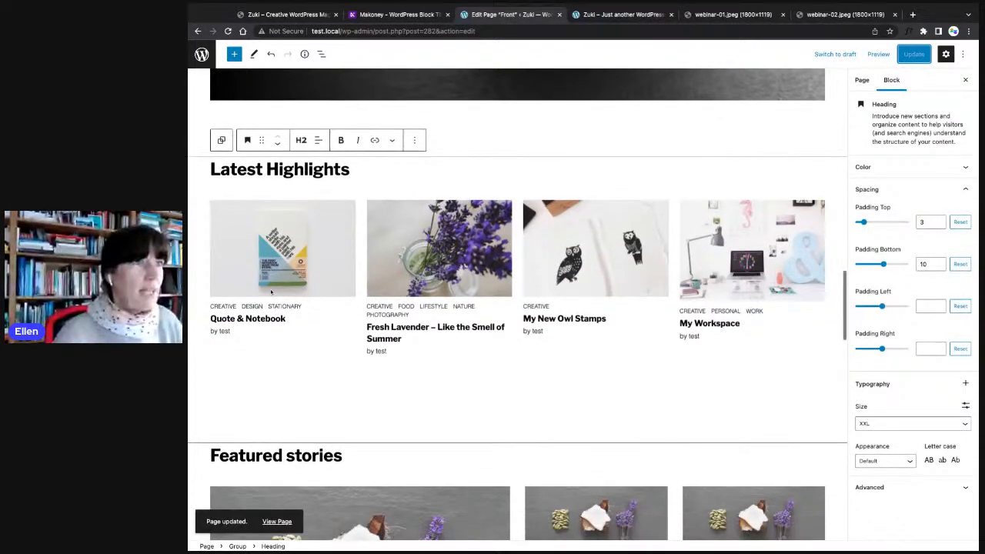
{"action": "scroll", "coordinate": [270, 290], "scroll_direction": "down", "scroll_amount": 2}
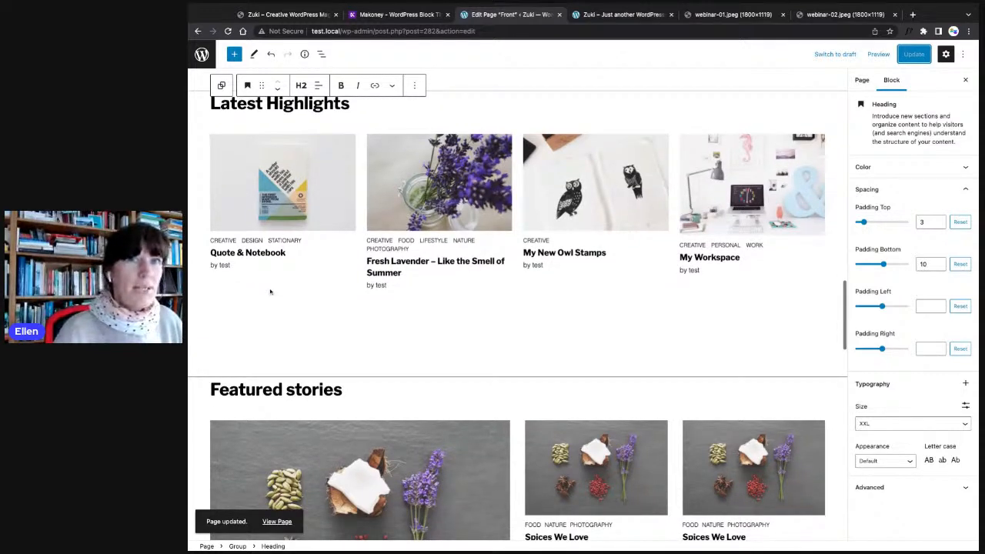
{"action": "scroll", "coordinate": [270, 292], "scroll_direction": "down", "scroll_amount": 5}
{"action": "left_click", "coordinate": [270, 292]}
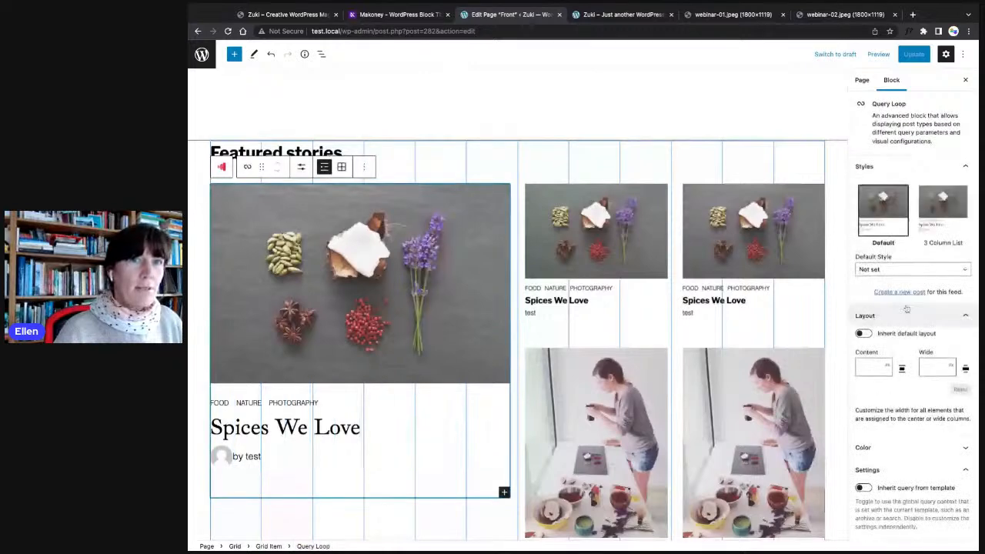
{"action": "scroll", "coordinate": [870, 360], "scroll_direction": "down", "scroll_amount": 8}
{"action": "left_click", "coordinate": [868, 376]}
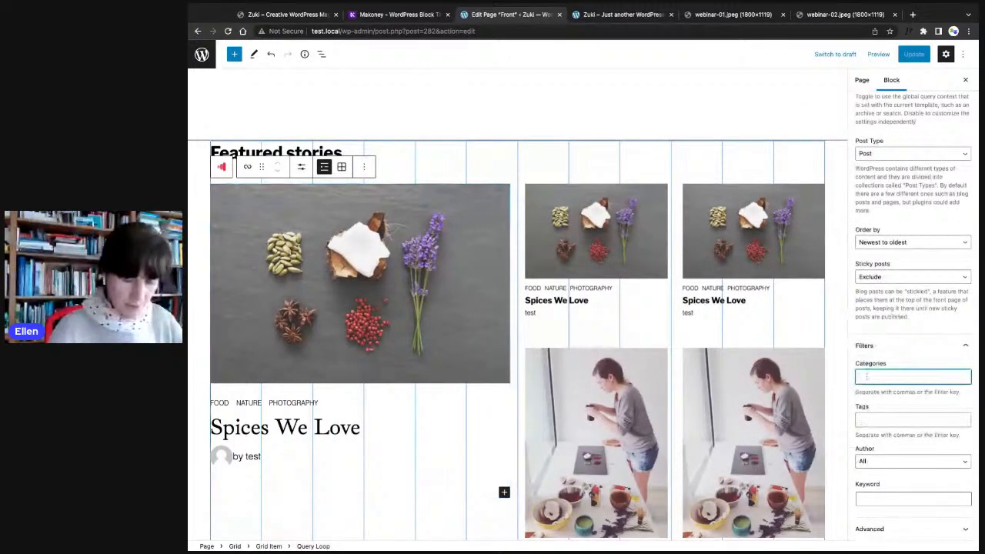
{"action": "type", "text": "Art"}
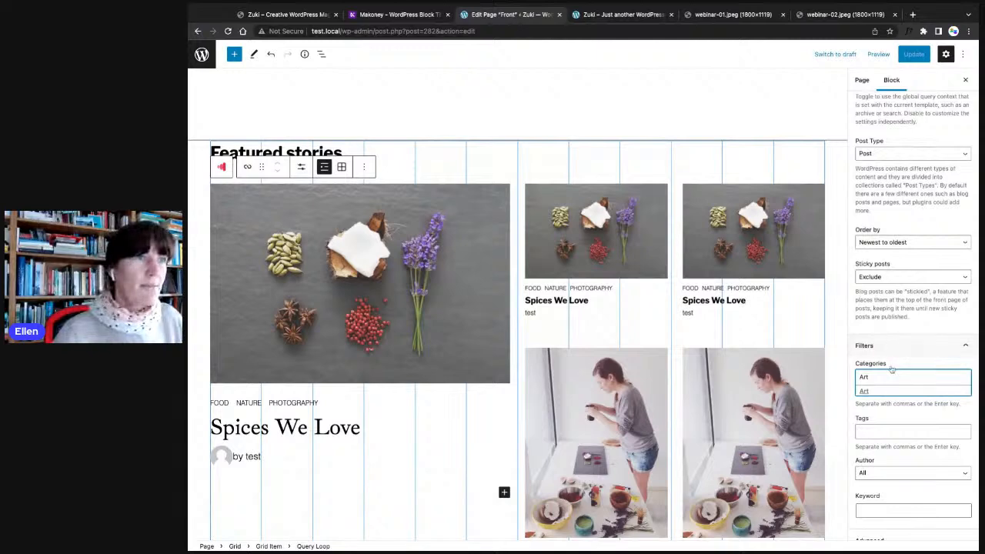
{"action": "left_click", "coordinate": [866, 391]}
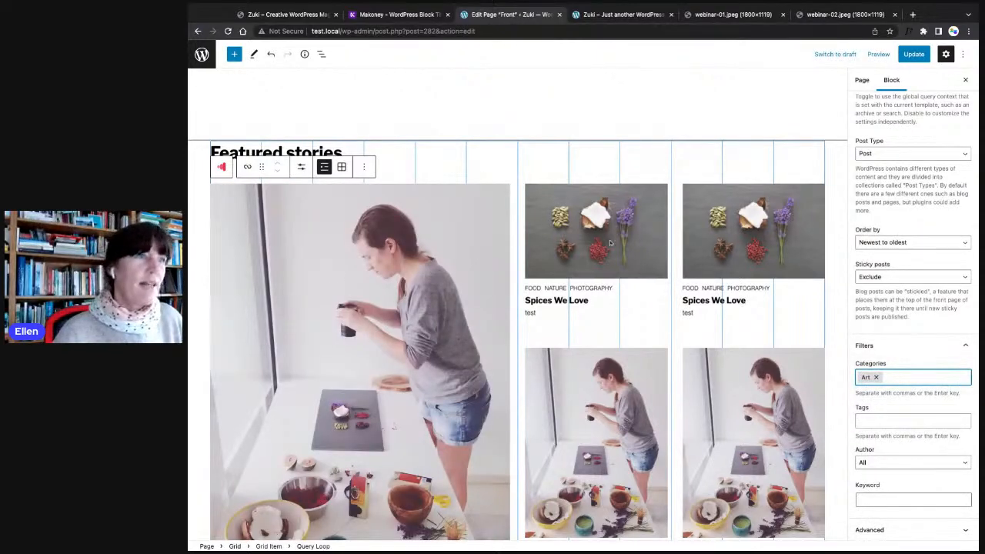
- Filter the Query Loop in the middle column of Featured stories by the Cities category
{"action": "scroll", "coordinate": [332, 286], "scroll_direction": "down", "scroll_amount": 3}
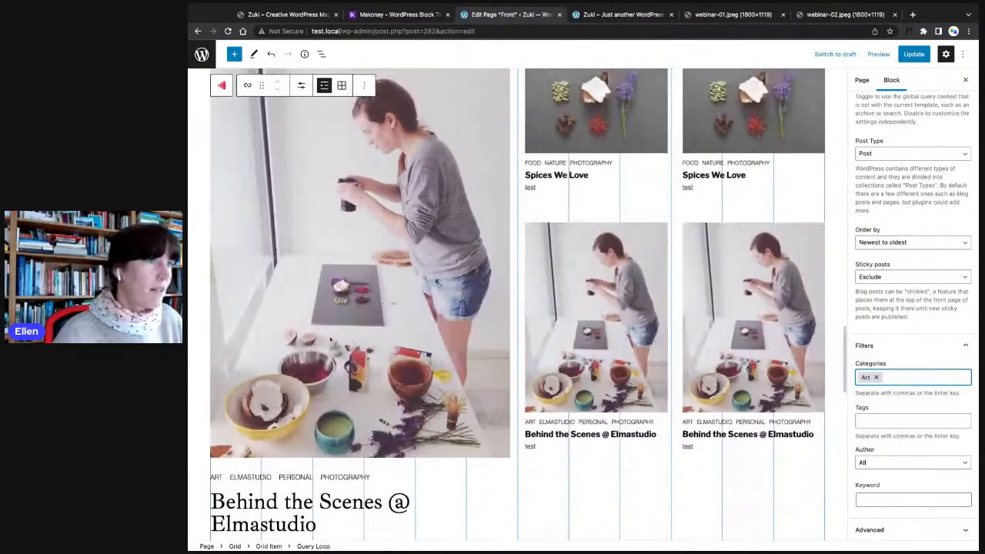
{"action": "scroll", "coordinate": [309, 280], "scroll_direction": "up", "scroll_amount": 1}
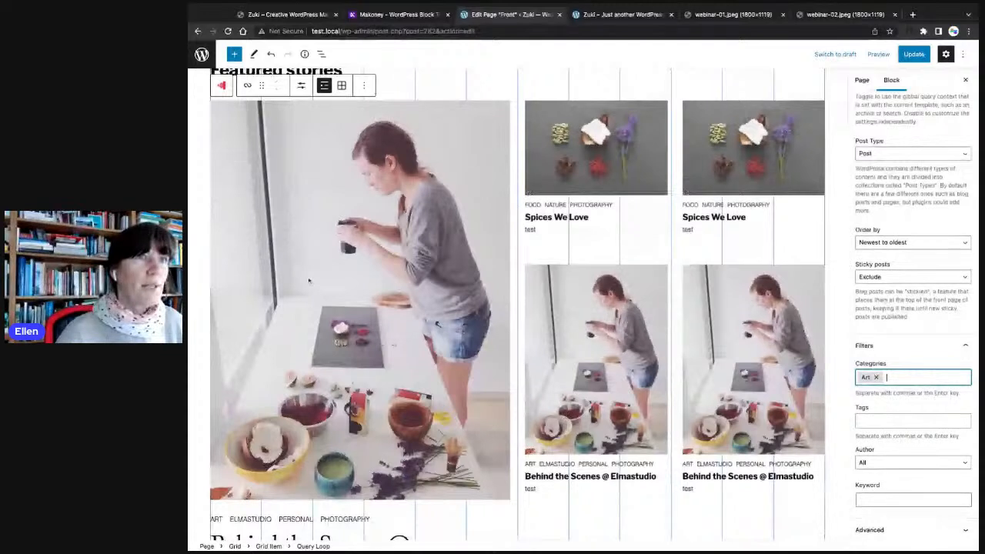
{"action": "left_click", "coordinate": [576, 153]}
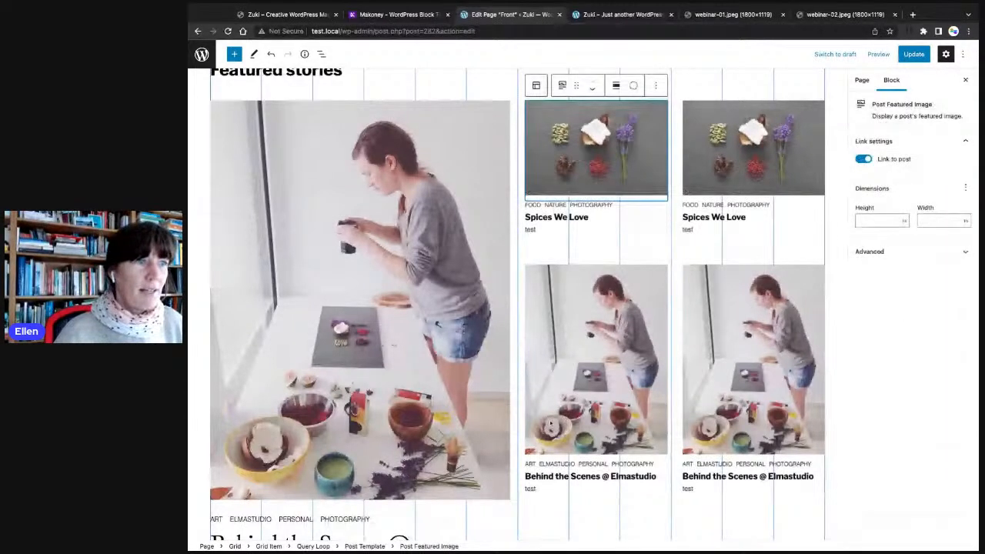
{"action": "left_click", "coordinate": [314, 547]}
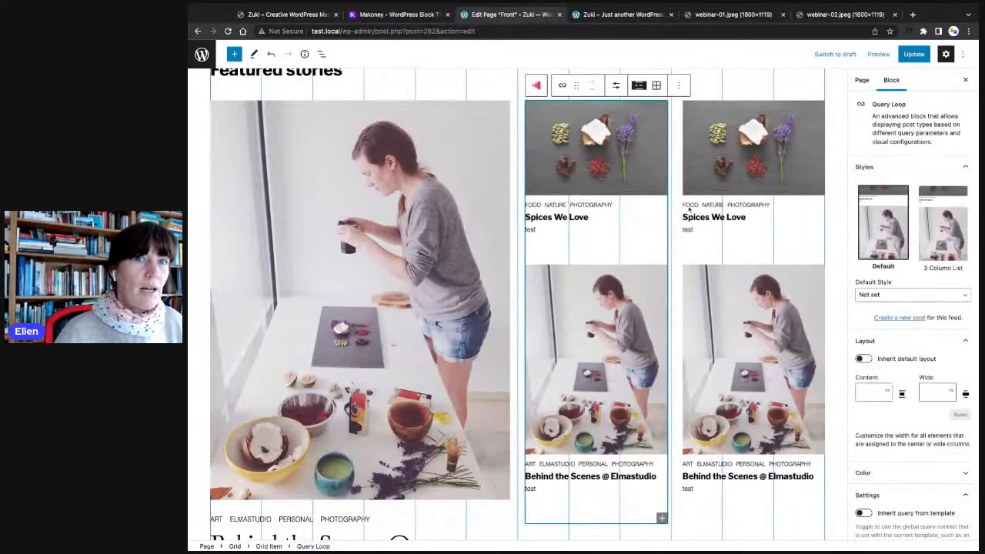
{"action": "scroll", "coordinate": [866, 342], "scroll_direction": "down", "scroll_amount": 4}
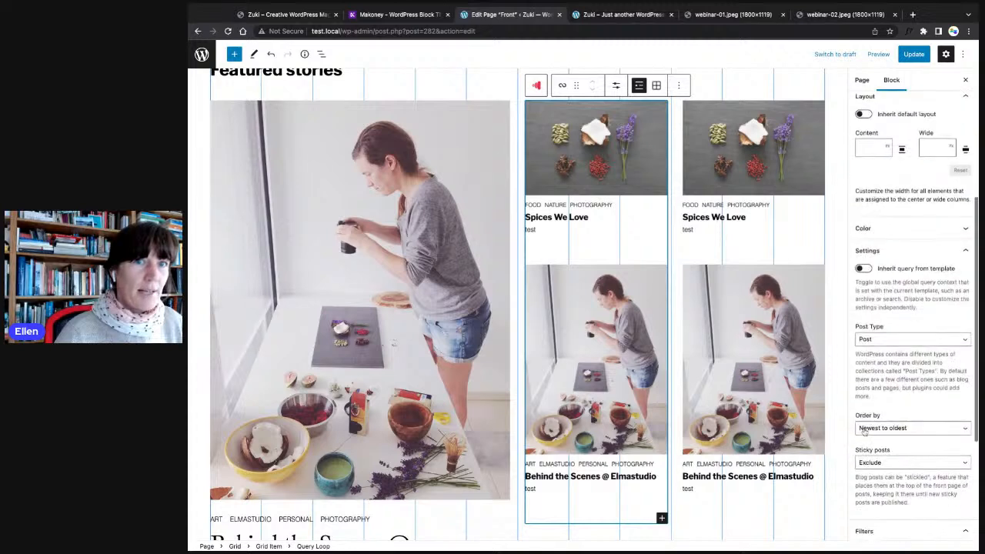
{"action": "scroll", "coordinate": [864, 431], "scroll_direction": "down", "scroll_amount": 2}
{"action": "left_click", "coordinate": [868, 402]}
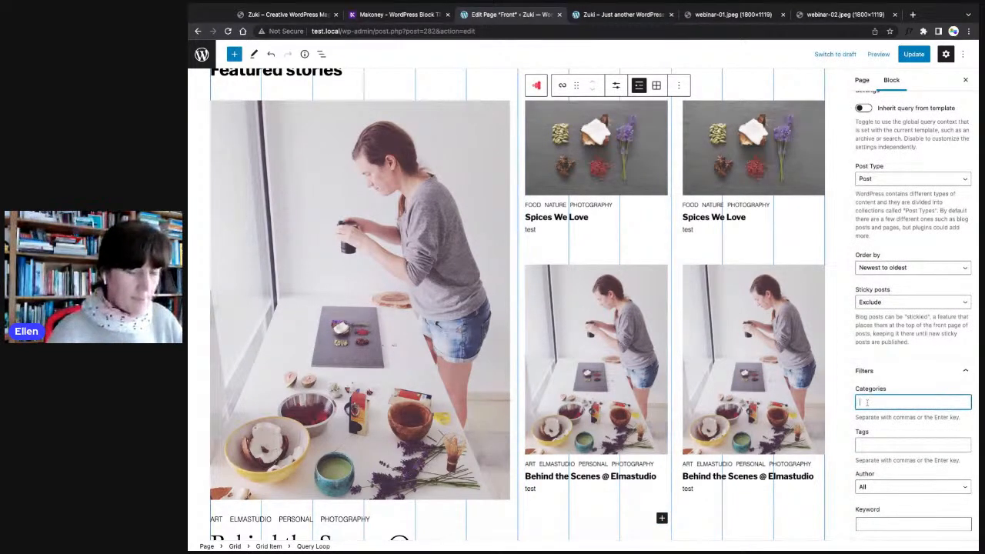
{"action": "type", "text": "Cities"}
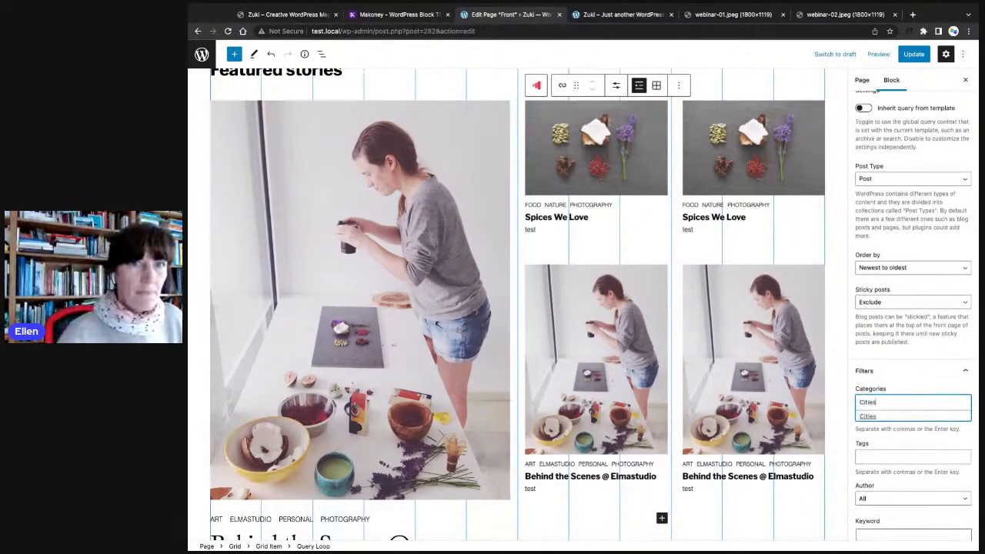
{"action": "left_click", "coordinate": [868, 416]}
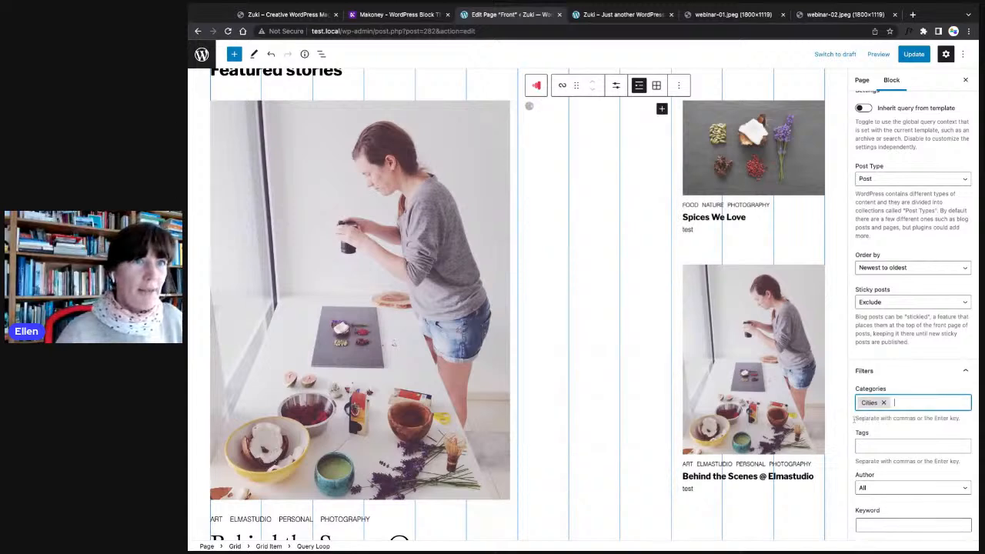
- Filter the Query Loop in the last column of Featured stories by the Food category
{"action": "left_click", "coordinate": [720, 167]}
{"action": "scroll", "coordinate": [774, 88], "scroll_direction": "up", "scroll_amount": 1}
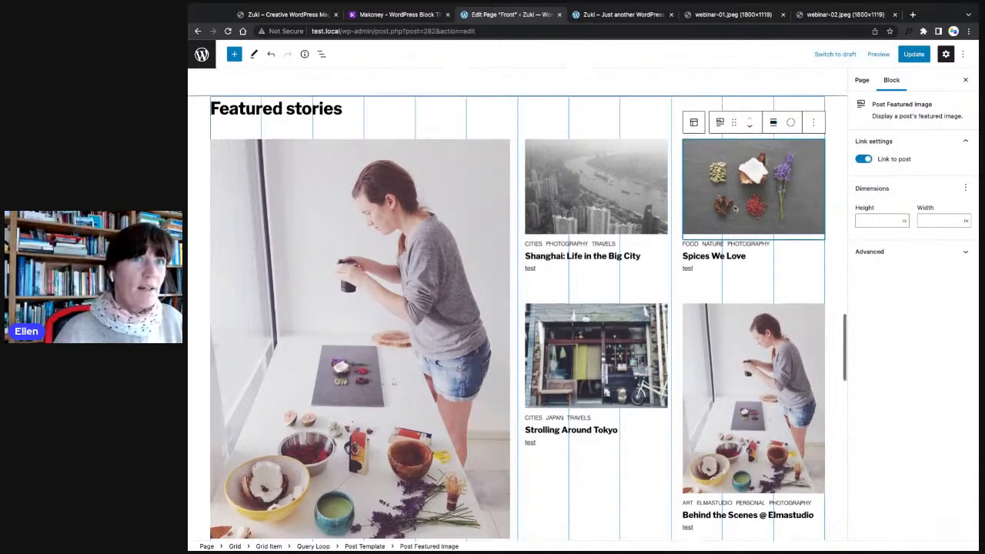
{"action": "left_click", "coordinate": [315, 547]}
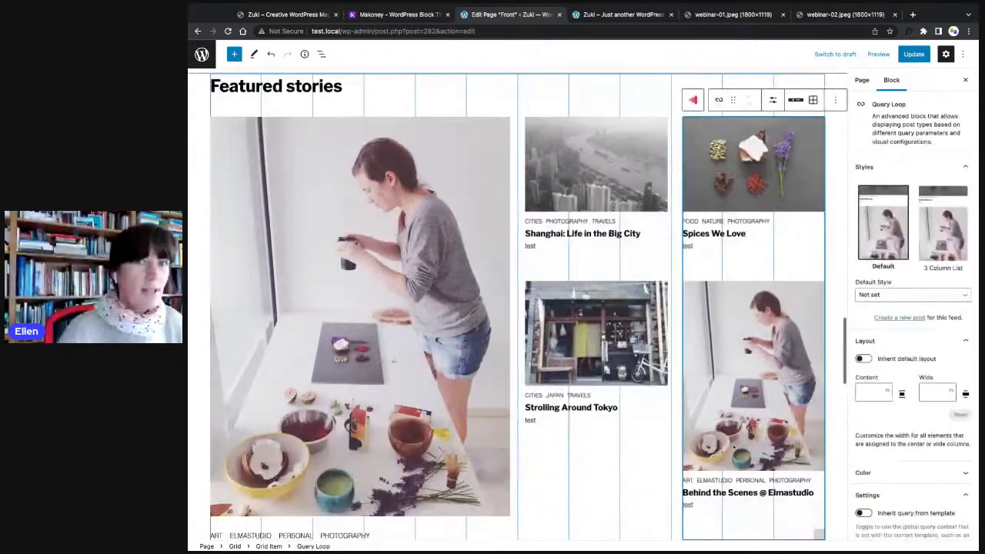
{"action": "scroll", "coordinate": [877, 427], "scroll_direction": "down", "scroll_amount": 4}
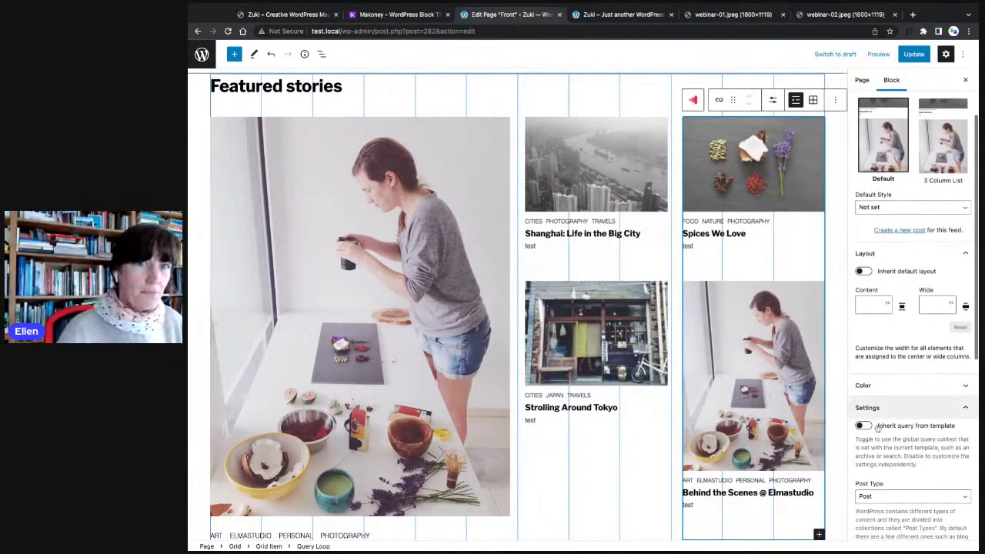
{"action": "scroll", "coordinate": [878, 427], "scroll_direction": "down", "scroll_amount": 3}
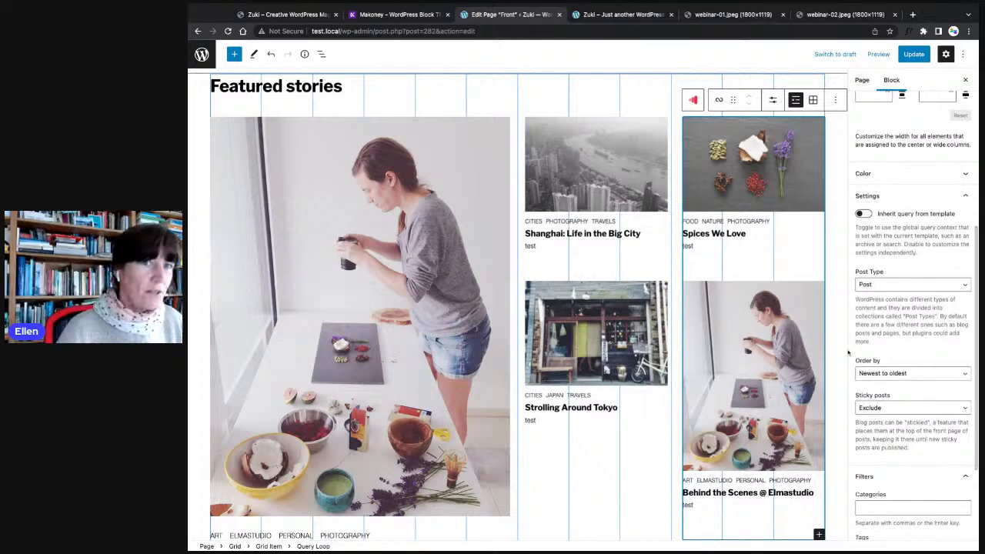
{"action": "scroll", "coordinate": [847, 355], "scroll_direction": "down", "scroll_amount": 3}
{"action": "scroll", "coordinate": [861, 355], "scroll_direction": "down", "scroll_amount": 2}
{"action": "left_click", "coordinate": [880, 440]}
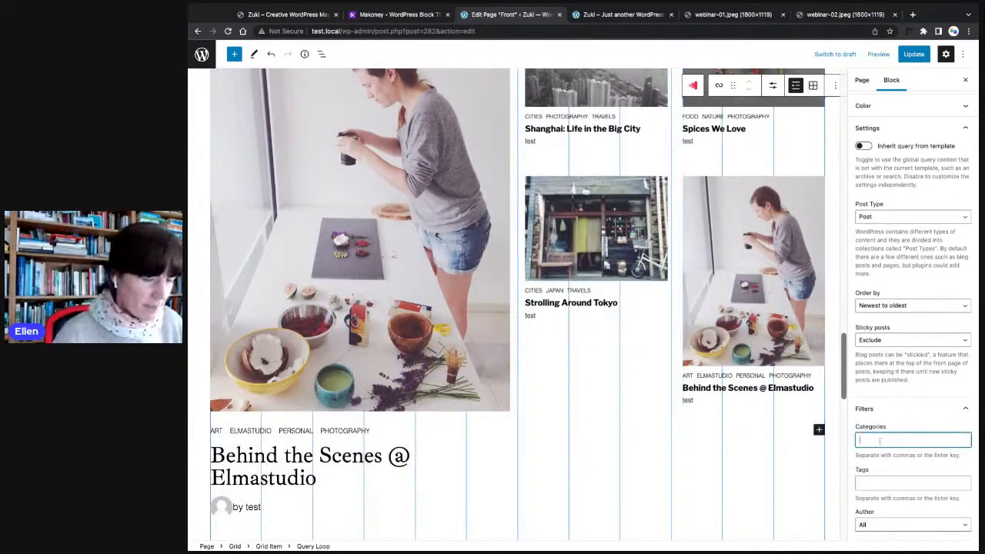
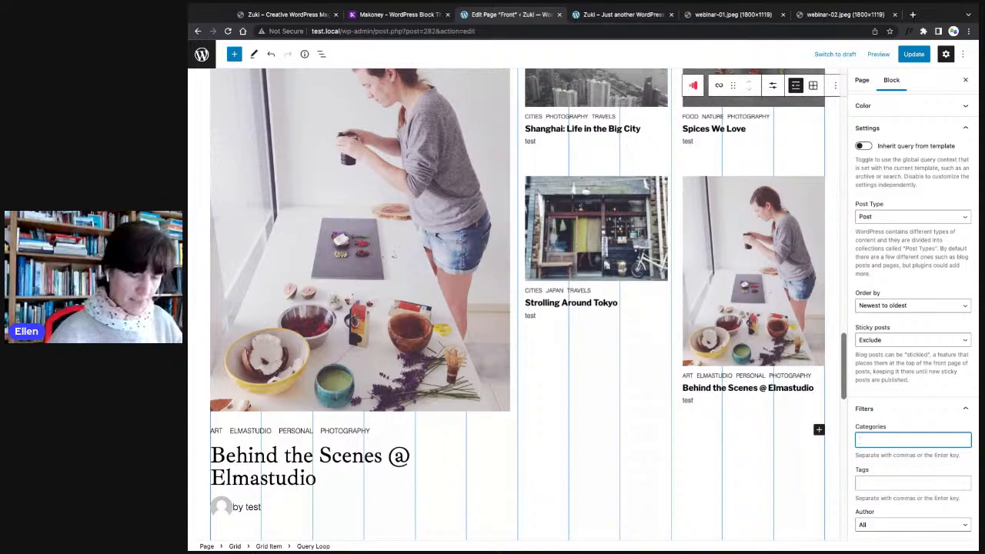
{"action": "type", "text": "Food"}
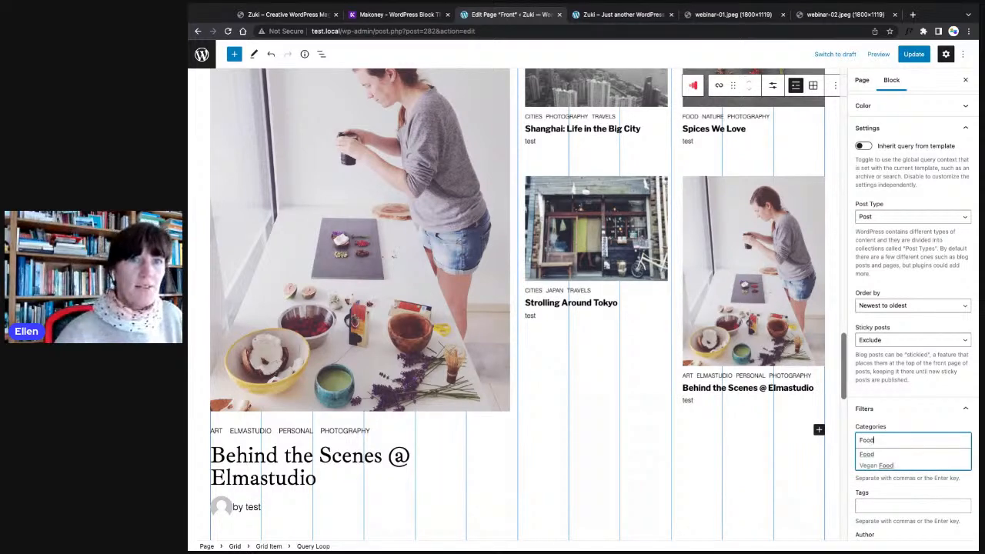
{"action": "key", "text": "Down"}
{"action": "key", "text": "Return"}
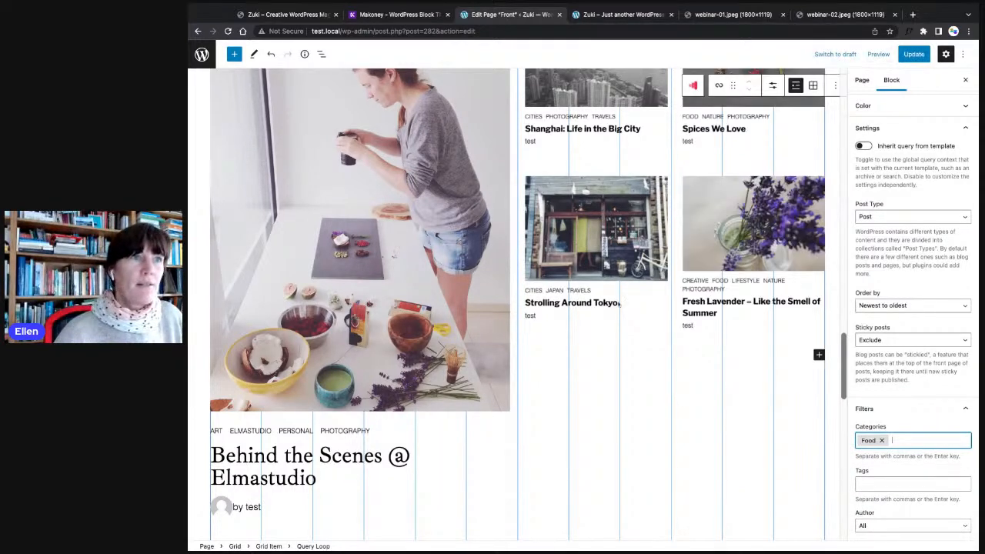
{"action": "scroll", "coordinate": [620, 304], "scroll_direction": "up", "scroll_amount": 3}
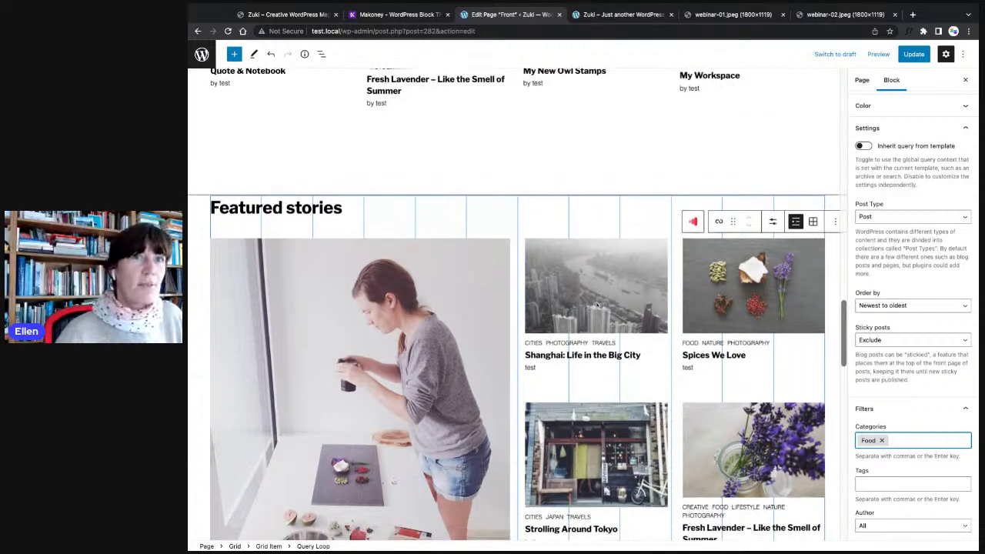
{"action": "scroll", "coordinate": [597, 305], "scroll_direction": "down", "scroll_amount": 4}
{"action": "scroll", "coordinate": [726, 261], "scroll_direction": "up", "scroll_amount": 3}
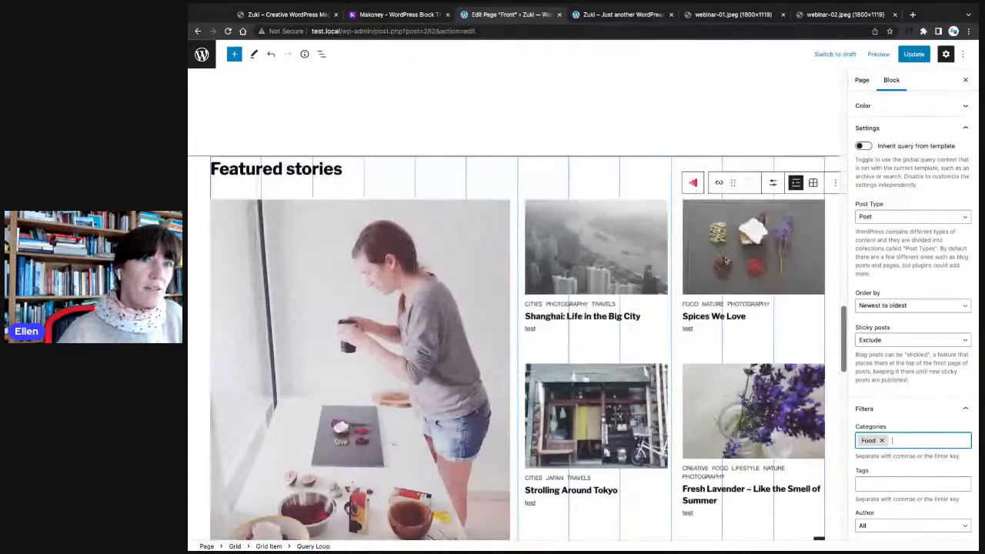
{"action": "scroll", "coordinate": [726, 262], "scroll_direction": "up", "scroll_amount": 1}
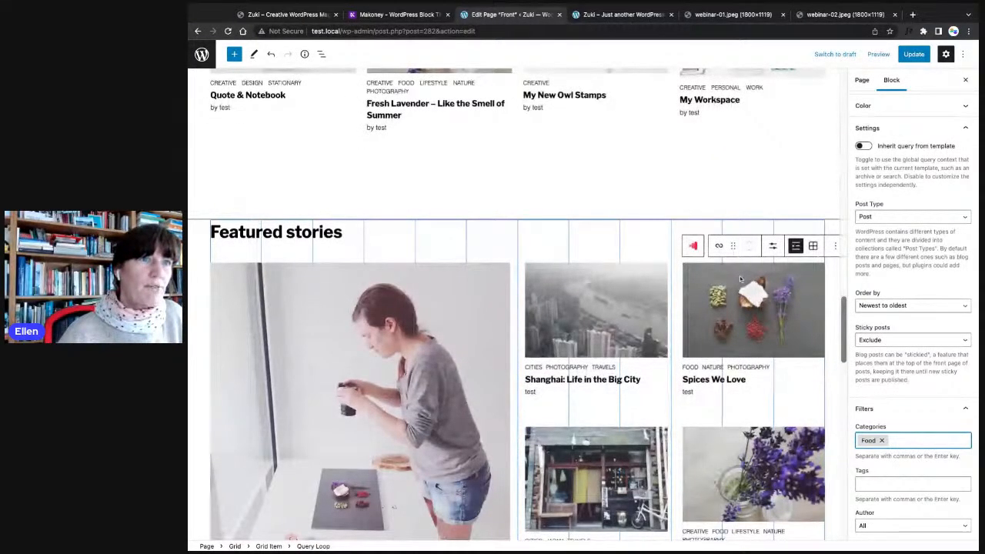
{"action": "scroll", "coordinate": [741, 279], "scroll_direction": "down", "scroll_amount": 3}
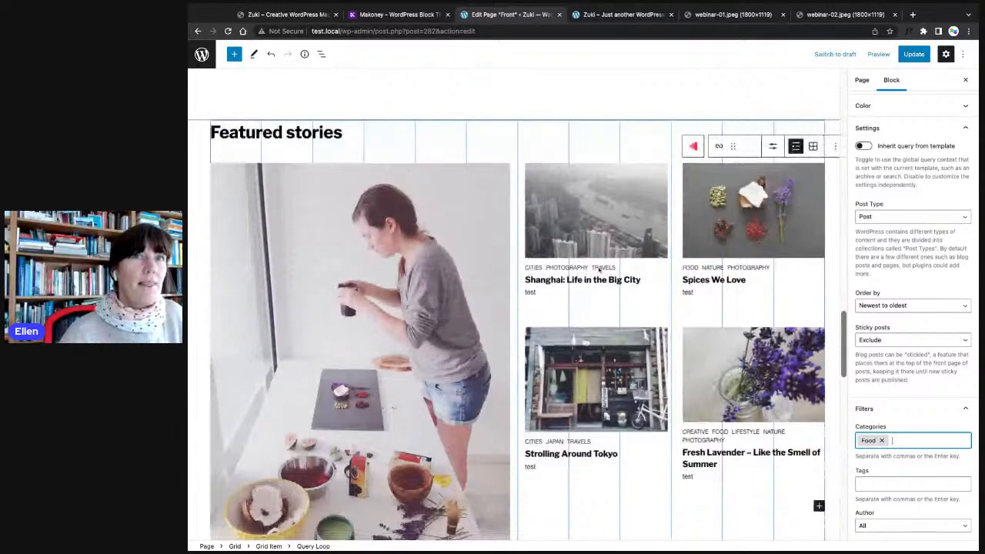
- Check the items-per-page display settings of the Query Loops in the last and middle columns of Featured stories
{"action": "scroll", "coordinate": [913, 308], "scroll_direction": "up", "scroll_amount": 3}
{"action": "scroll", "coordinate": [774, 231], "scroll_direction": "down", "scroll_amount": 1}
{"action": "left_click", "coordinate": [774, 108]}
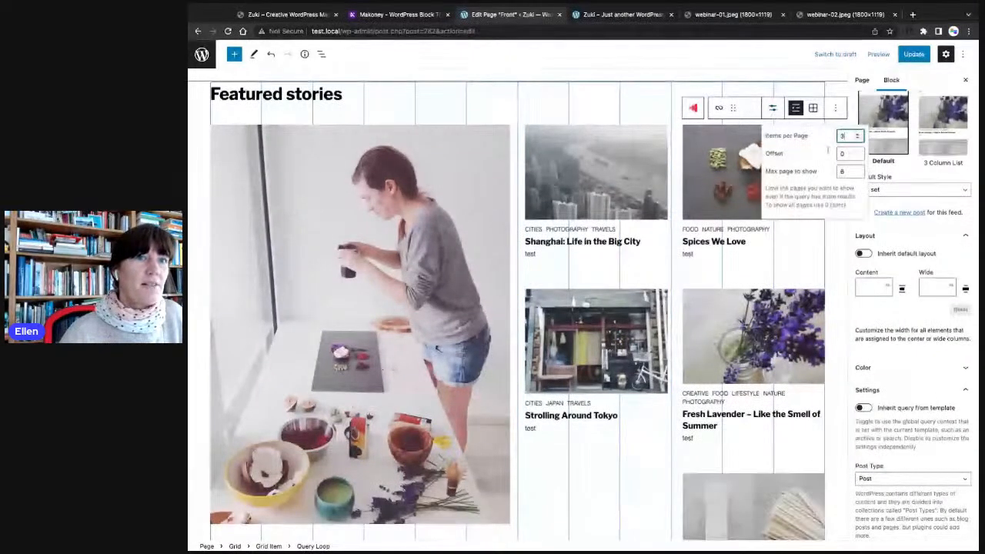
{"action": "scroll", "coordinate": [769, 200], "scroll_direction": "down", "scroll_amount": 2}
{"action": "scroll", "coordinate": [630, 282], "scroll_direction": "up", "scroll_amount": 2}
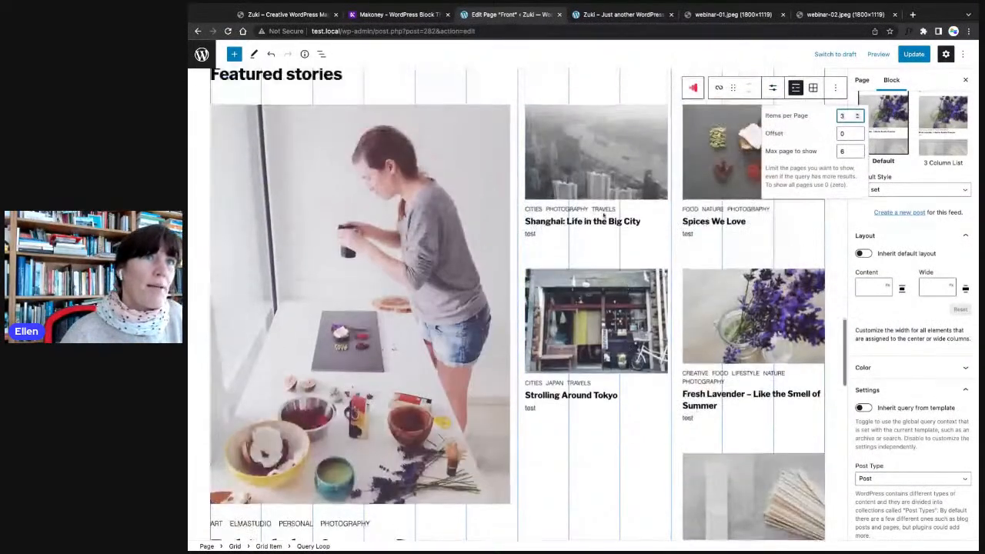
{"action": "left_click", "coordinate": [625, 128]}
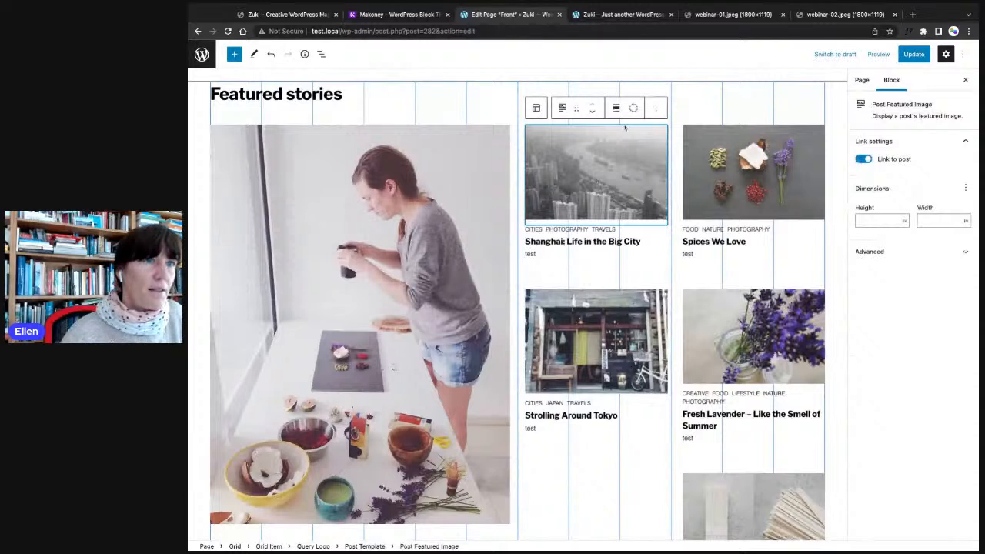
{"action": "left_click", "coordinate": [314, 546]}
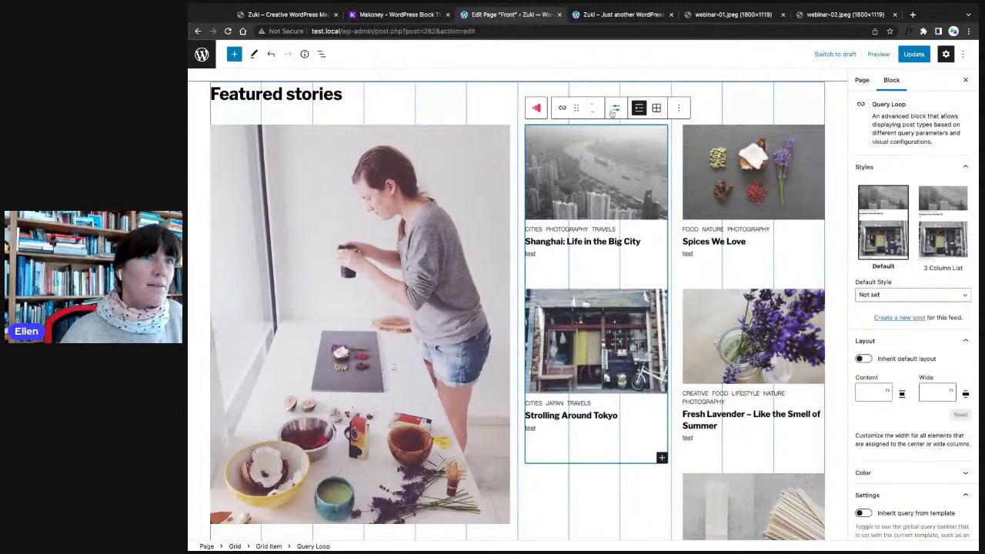
{"action": "left_click", "coordinate": [614, 110]}
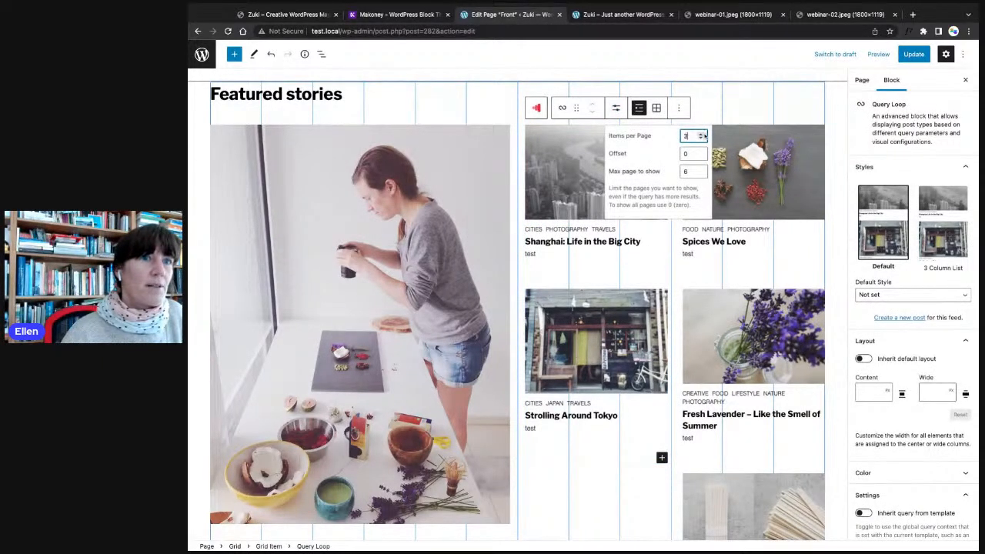
{"action": "left_click", "coordinate": [581, 176]}
{"action": "scroll", "coordinate": [581, 154], "scroll_direction": "down", "scroll_amount": 1}
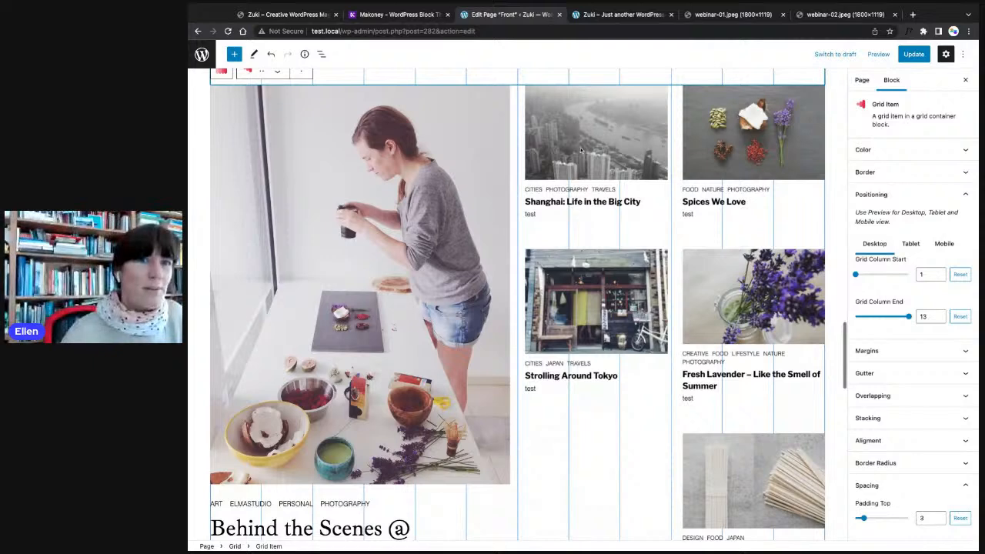
- Try filtering the Query Loop in the middle column of Featured stories by Nature instead of Cities
{"action": "left_click", "coordinate": [582, 151]}
{"action": "scroll", "coordinate": [581, 150], "scroll_direction": "up", "scroll_amount": 1}
{"action": "scroll", "coordinate": [914, 323], "scroll_direction": "down", "scroll_amount": 5}
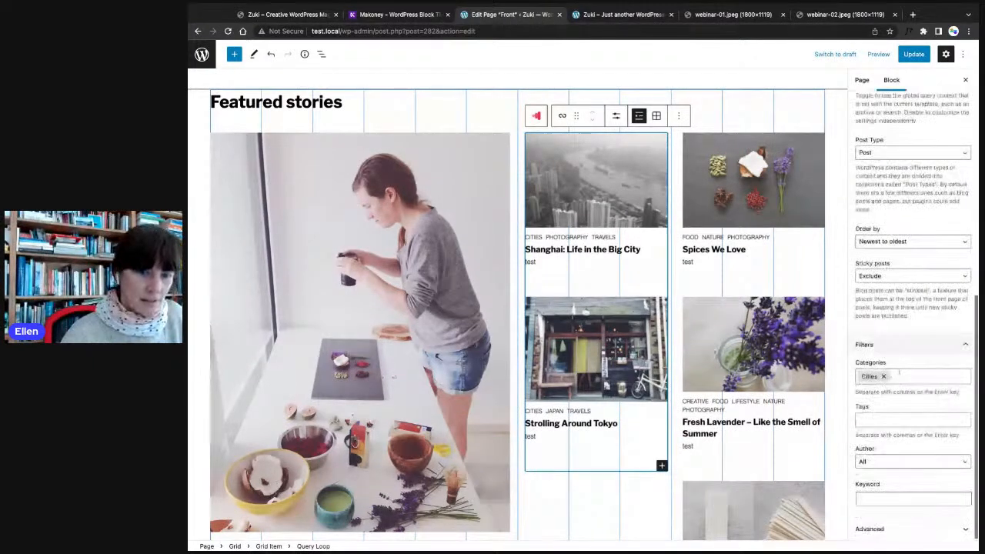
{"action": "left_click", "coordinate": [896, 377]}
{"action": "key", "text": "BackSpace"}
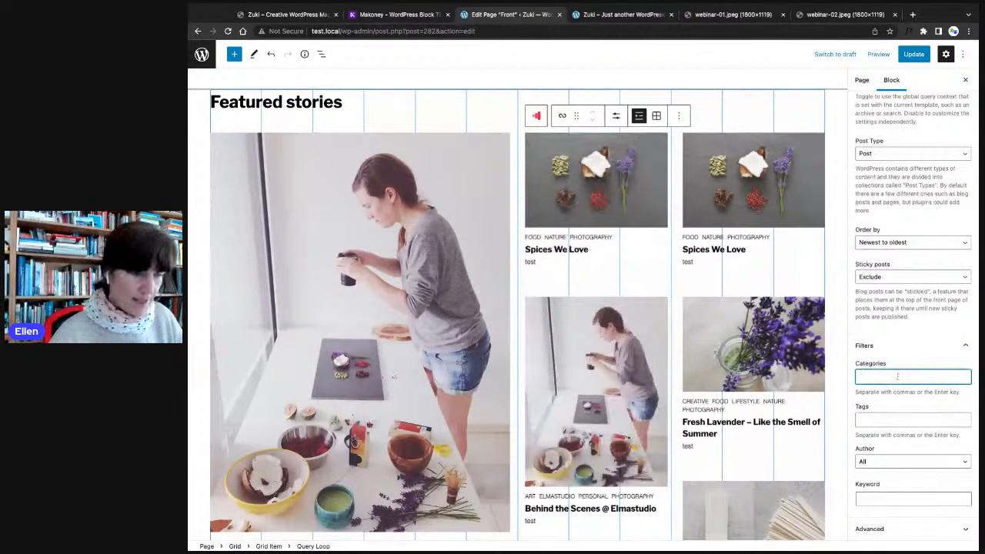
{"action": "type", "text": "Nature"}
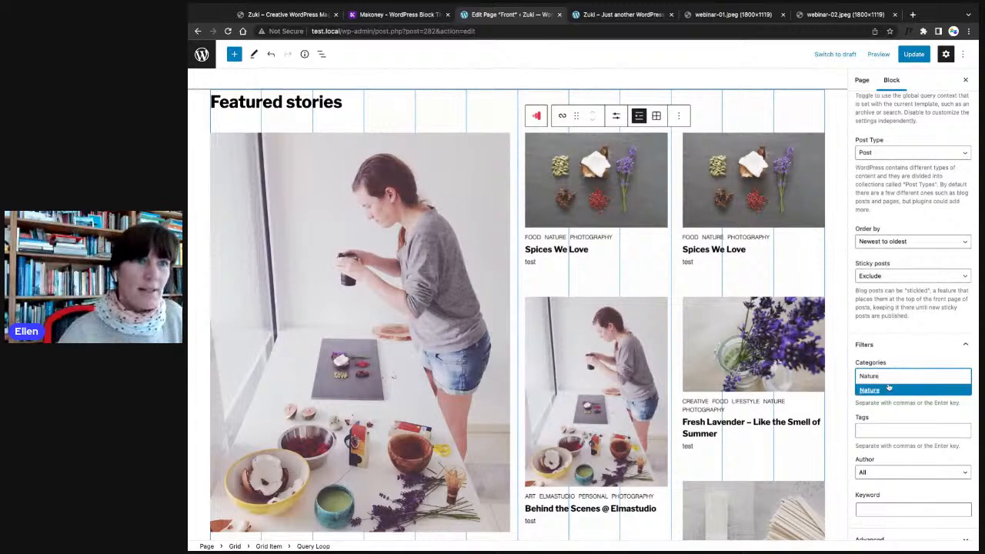
{"action": "left_click", "coordinate": [885, 391]}
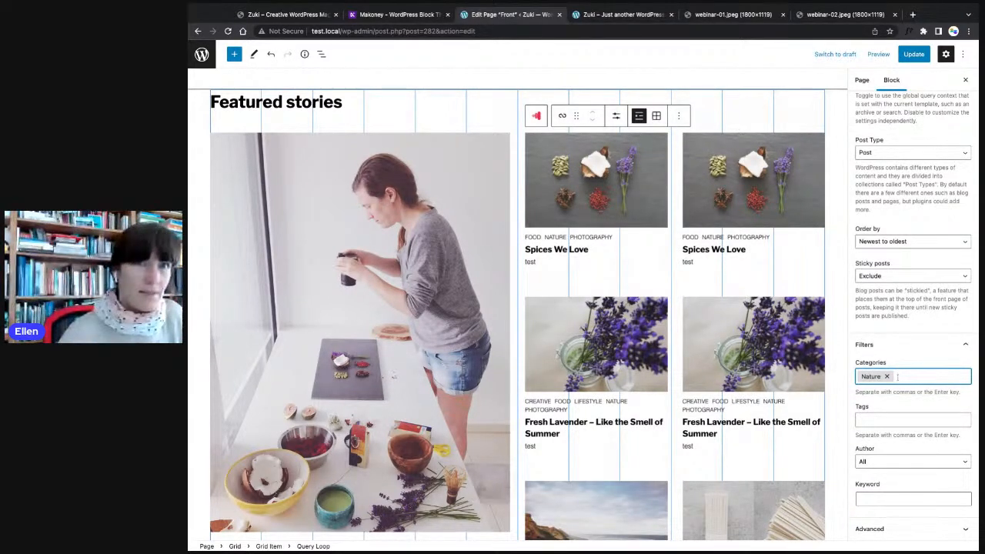
- Try the Photography category as the only filter of the middle column's Query Loop
{"action": "key", "text": "BackSpace"}
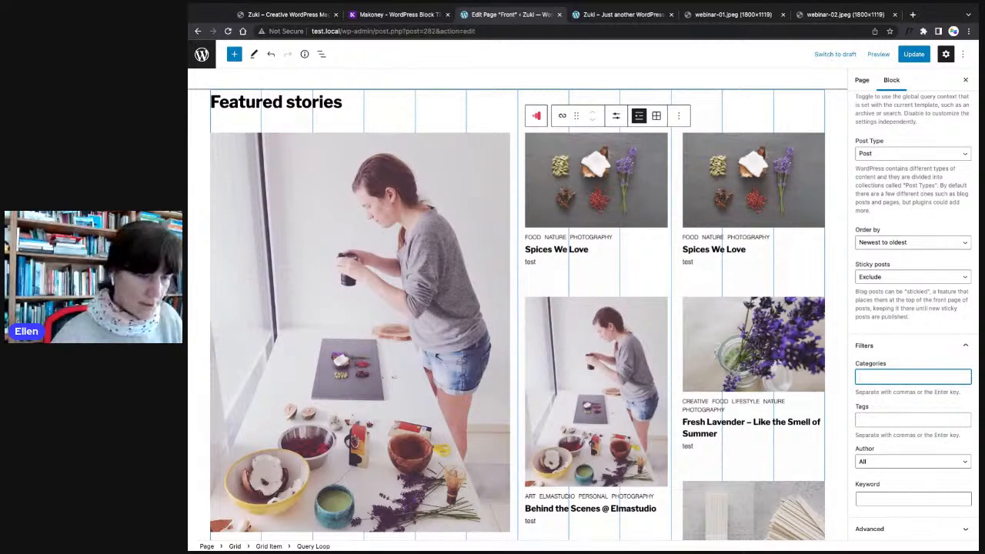
{"action": "type", "text": "Photo"}
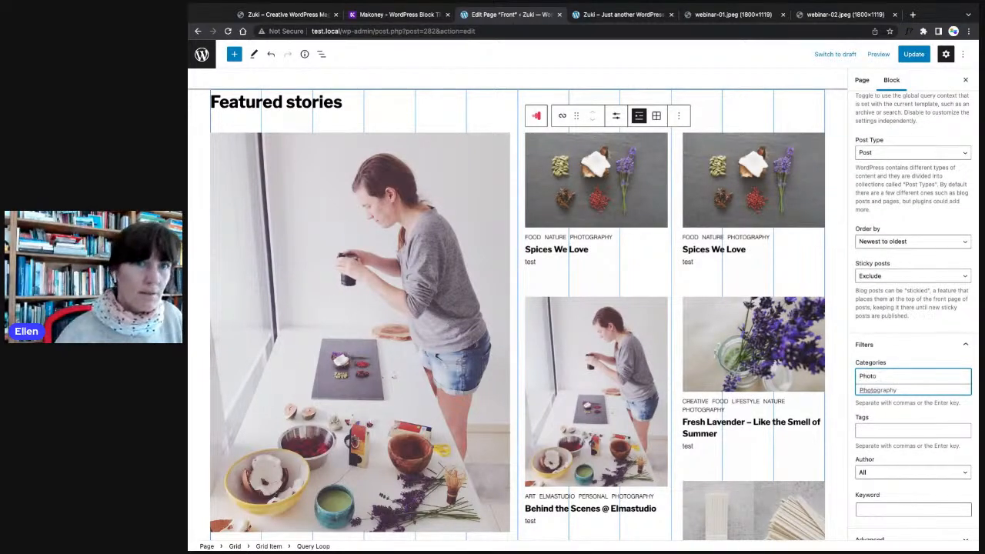
{"action": "key", "text": "Down"}
{"action": "key", "text": "Return"}
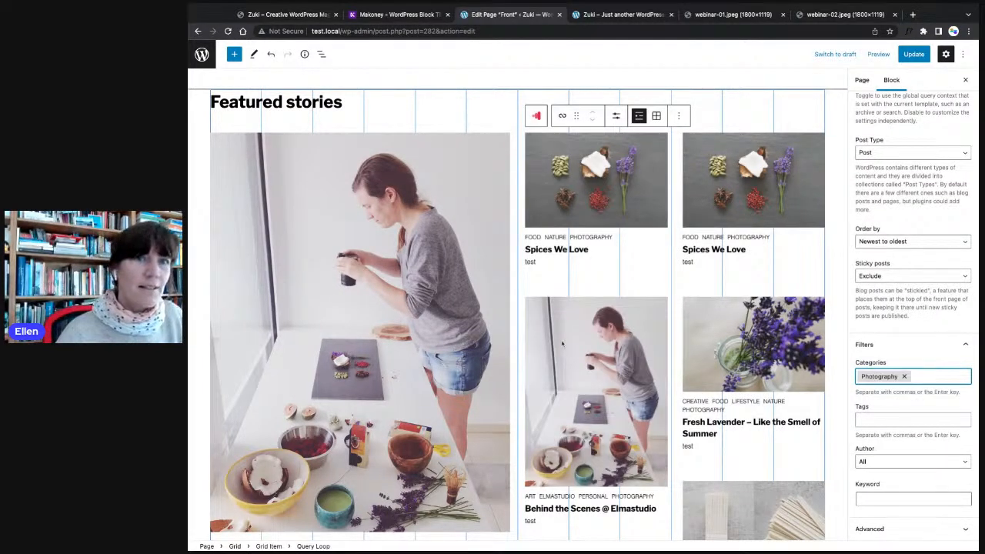
- Filter the middle column's Query Loop by the Design category instead and save the page
{"action": "left_click", "coordinate": [905, 376]}
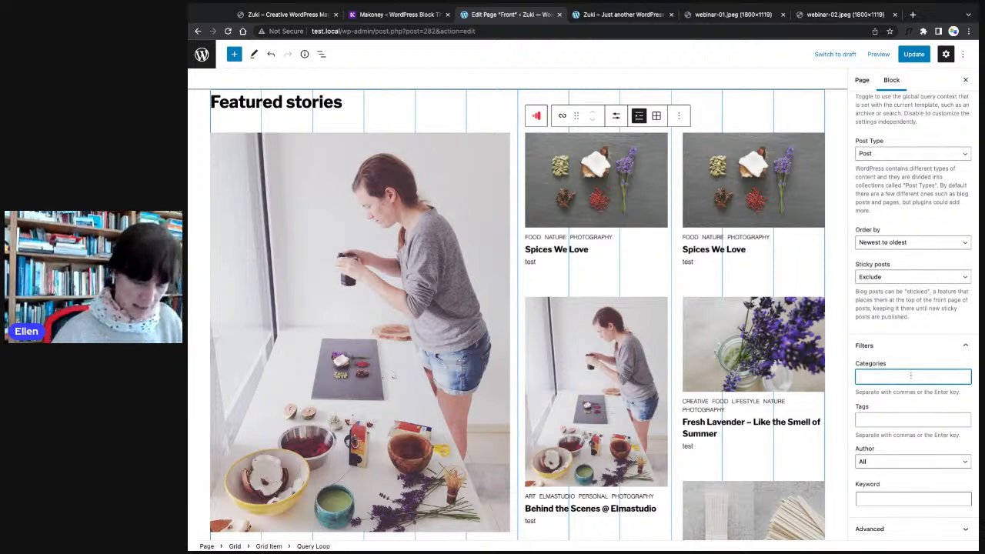
{"action": "type", "text": "Design"}
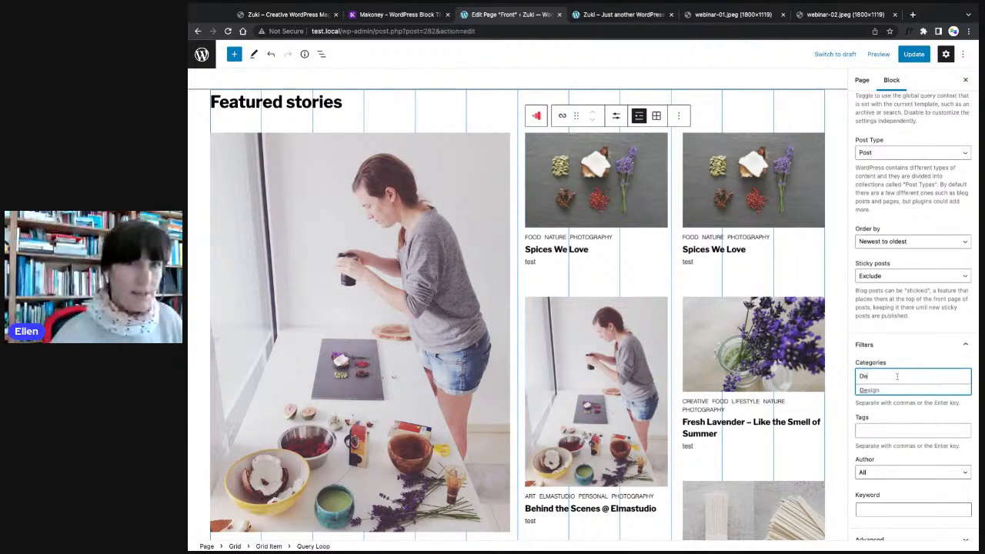
{"action": "left_click", "coordinate": [881, 391]}
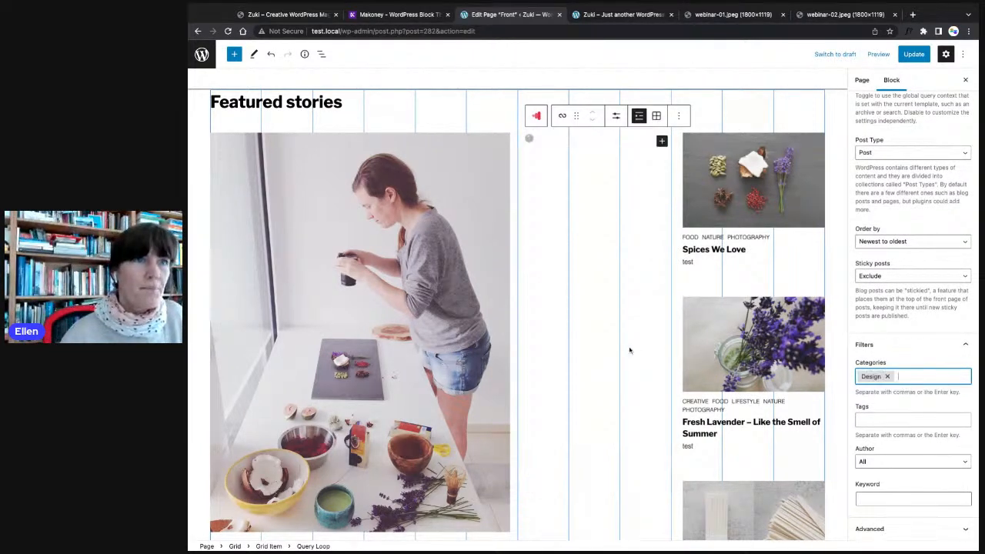
{"action": "scroll", "coordinate": [609, 331], "scroll_direction": "down", "scroll_amount": 3}
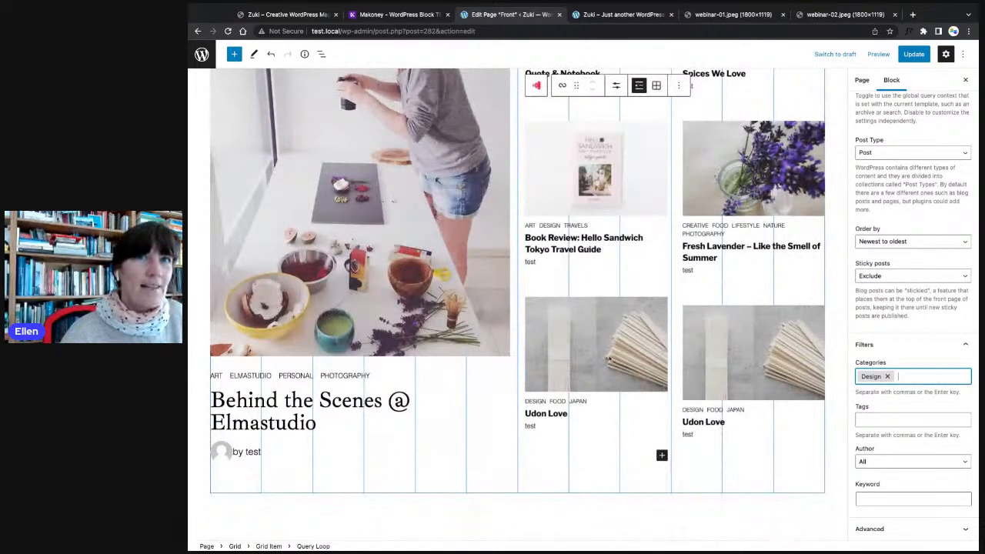
{"action": "left_click", "coordinate": [914, 55]}
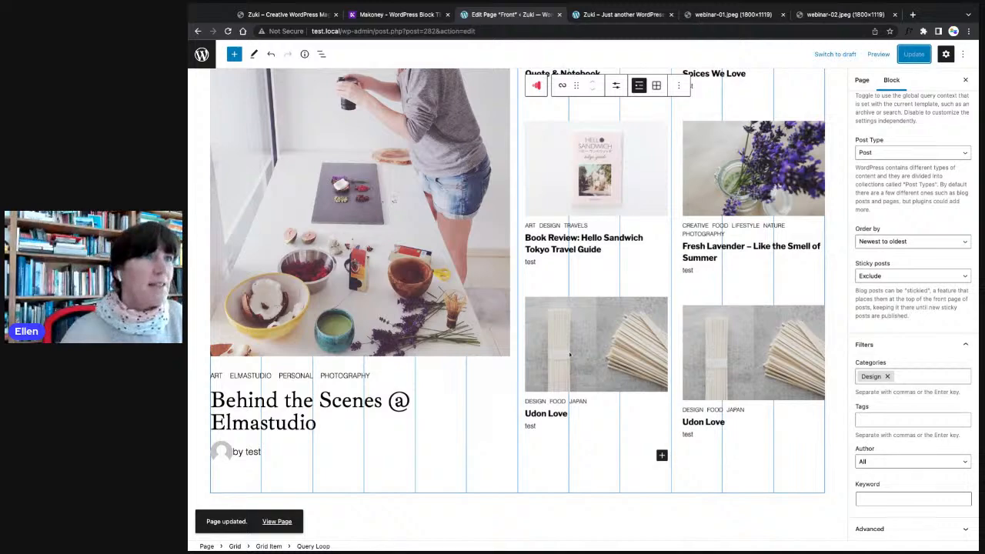
- Duplicate the whole Editor Picks group, including its heading and Query Loop
{"action": "scroll", "coordinate": [570, 355], "scroll_direction": "down", "scroll_amount": 5}
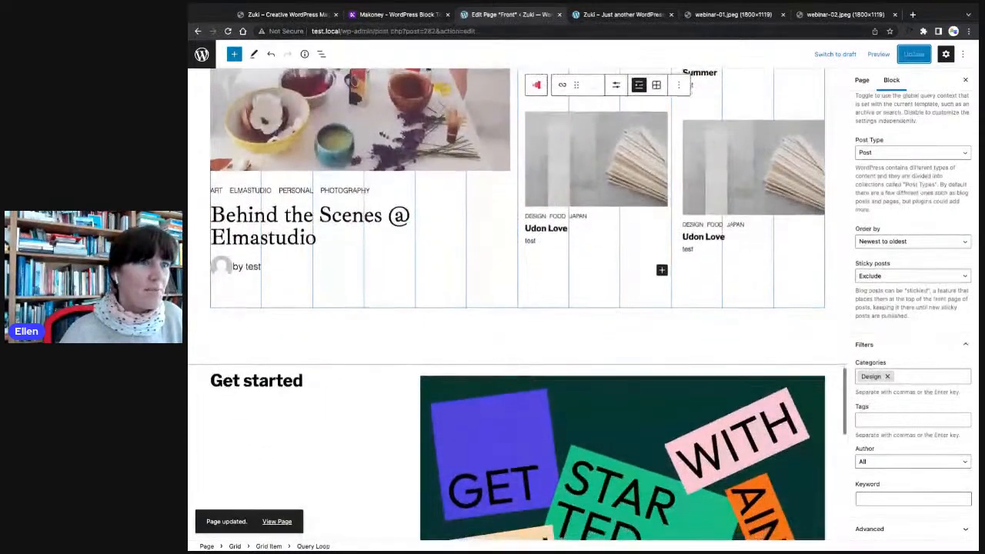
{"action": "scroll", "coordinate": [231, 346], "scroll_direction": "down", "scroll_amount": 10}
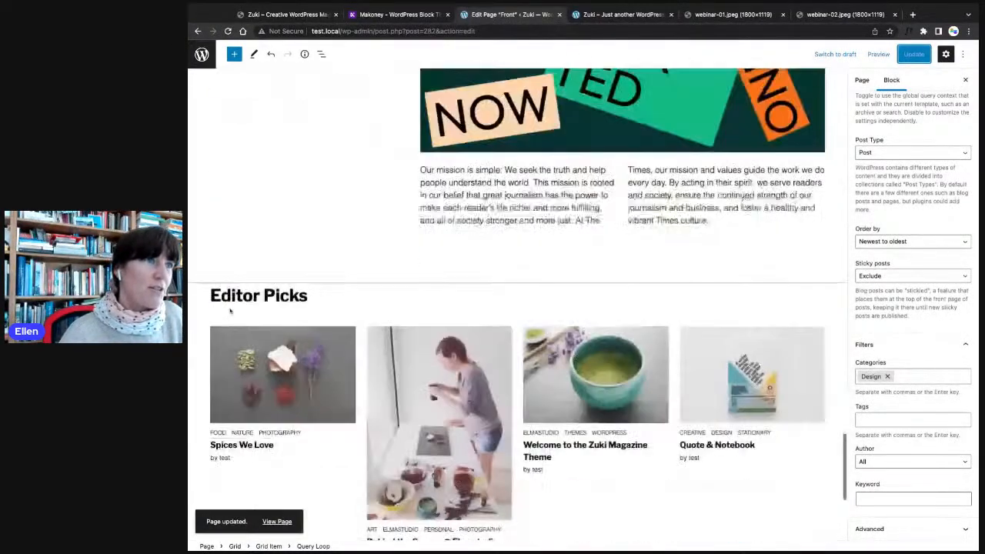
{"action": "scroll", "coordinate": [229, 311], "scroll_direction": "down", "scroll_amount": 4}
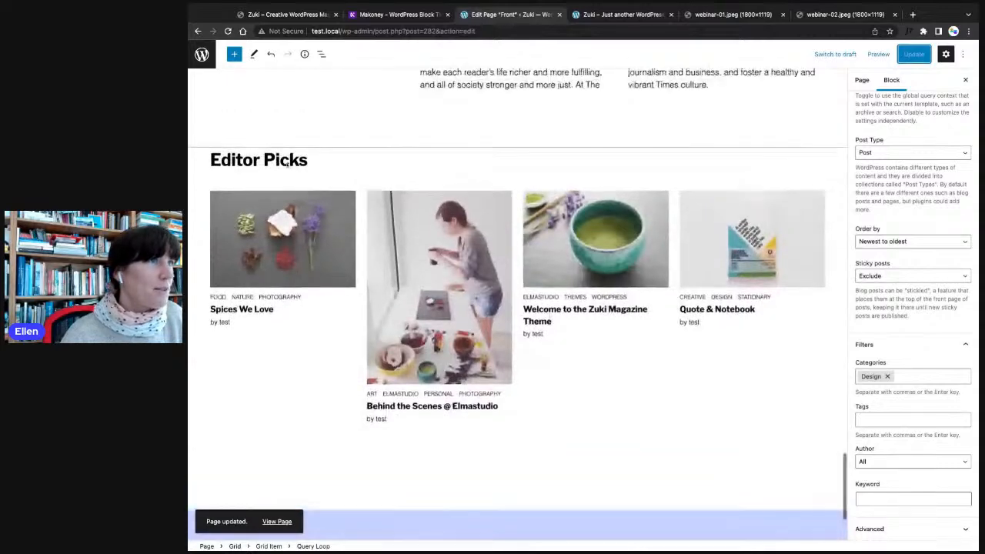
{"action": "left_click", "coordinate": [277, 159]}
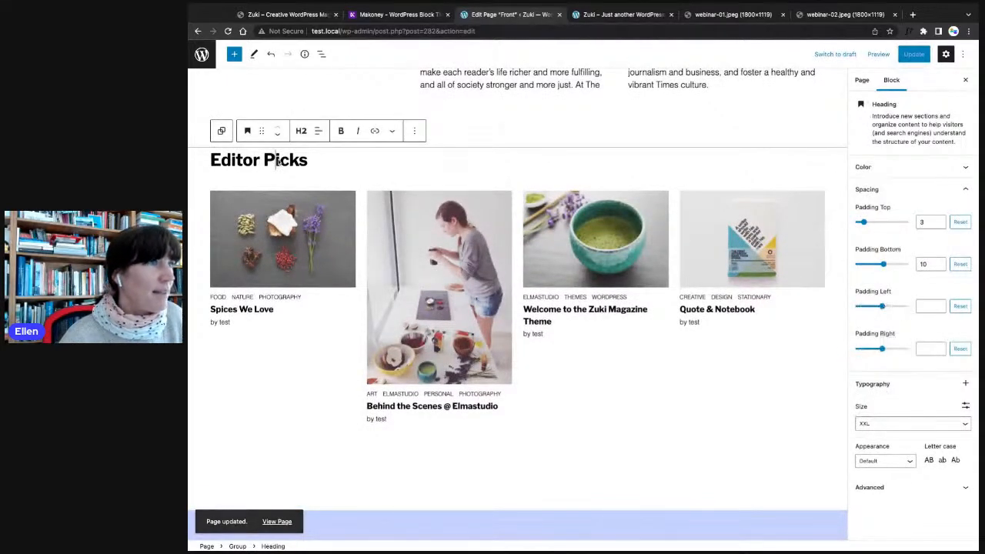
{"action": "left_click", "coordinate": [322, 55]}
{"action": "scroll", "coordinate": [273, 347], "scroll_direction": "down", "scroll_amount": 5}
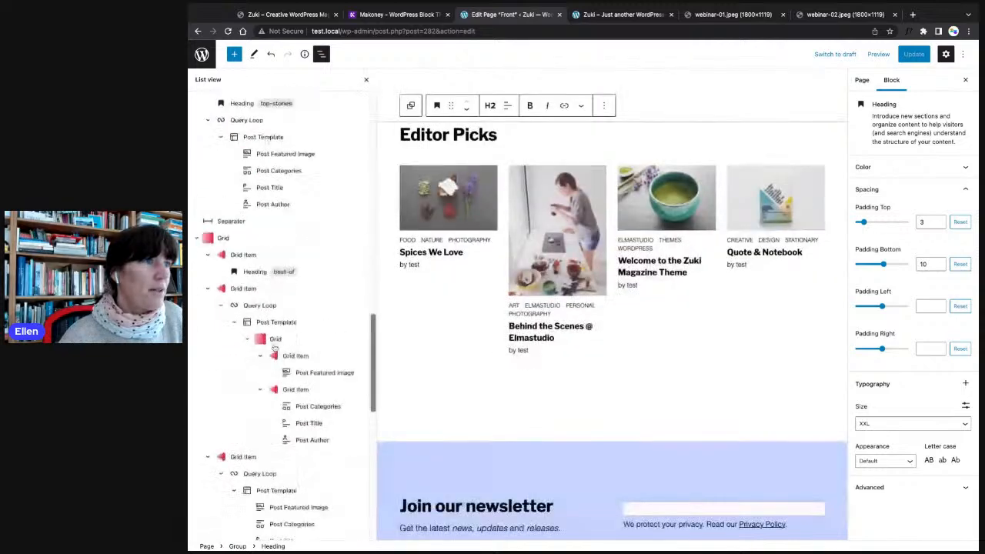
{"action": "scroll", "coordinate": [273, 348], "scroll_direction": "down", "scroll_amount": 5}
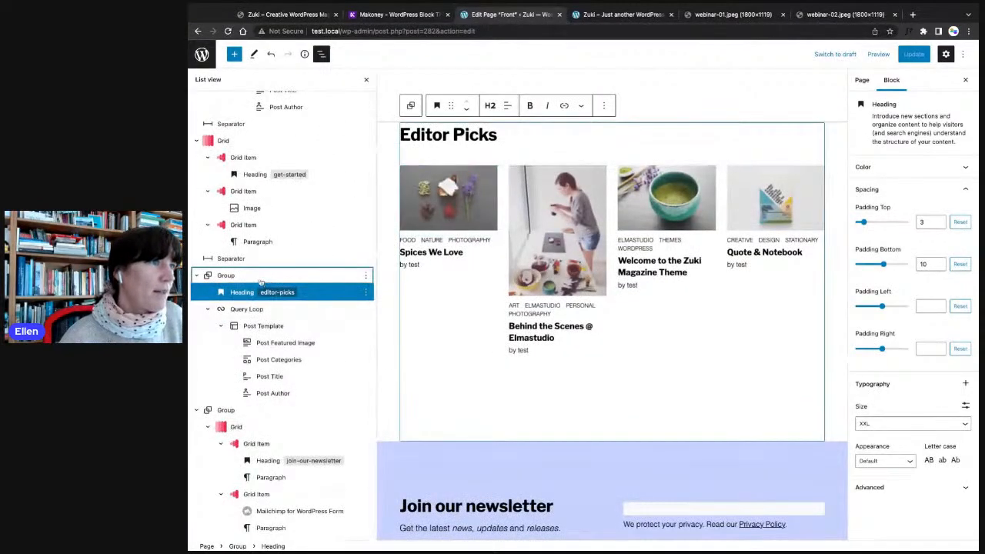
{"action": "left_click", "coordinate": [226, 276]}
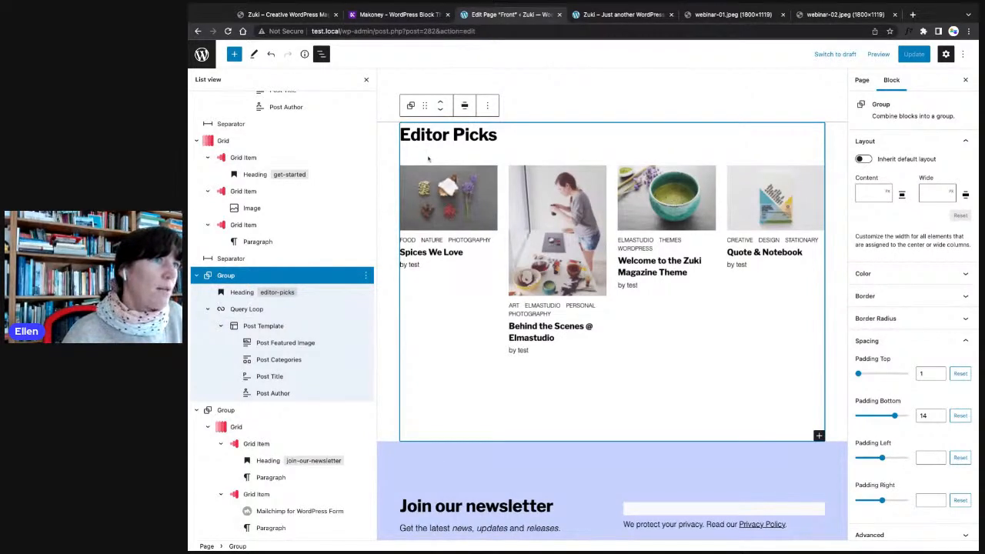
{"action": "left_click", "coordinate": [365, 277]}
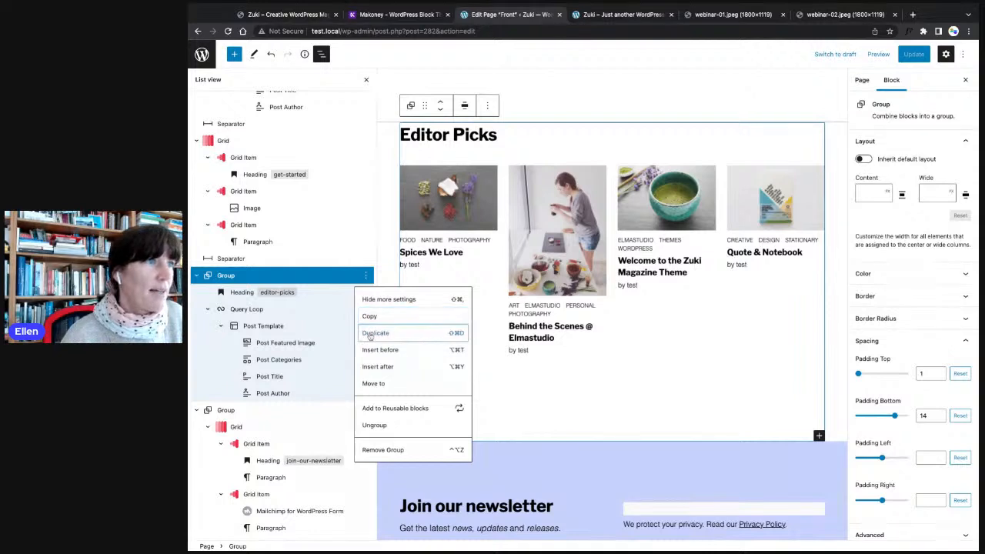
{"action": "left_click", "coordinate": [374, 333]}
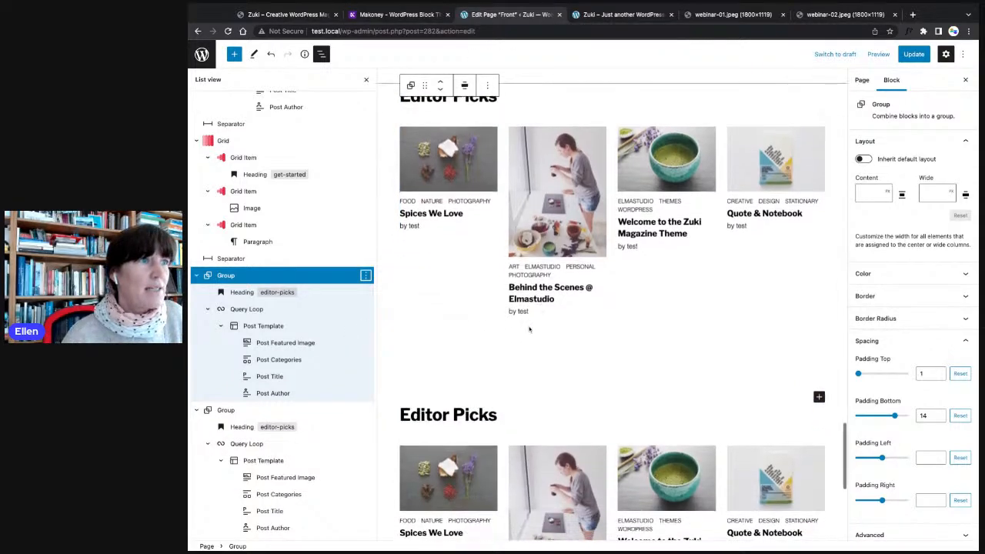
- Duplicate the separator above Editor Picks, move the copy between the two Editor Picks groups and save the page
{"action": "left_click", "coordinate": [367, 263]}
{"action": "left_click", "coordinate": [365, 260]}
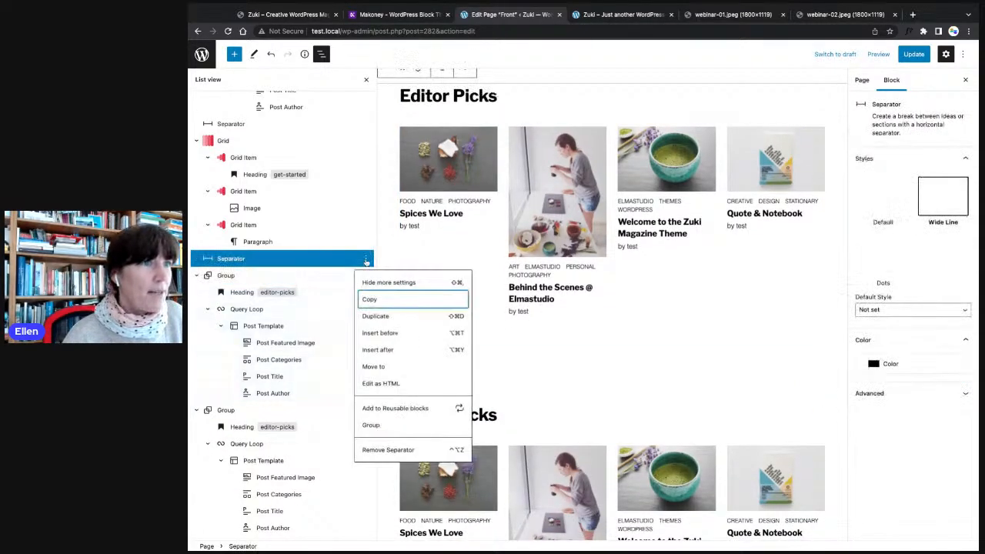
{"action": "left_click", "coordinate": [377, 318]}
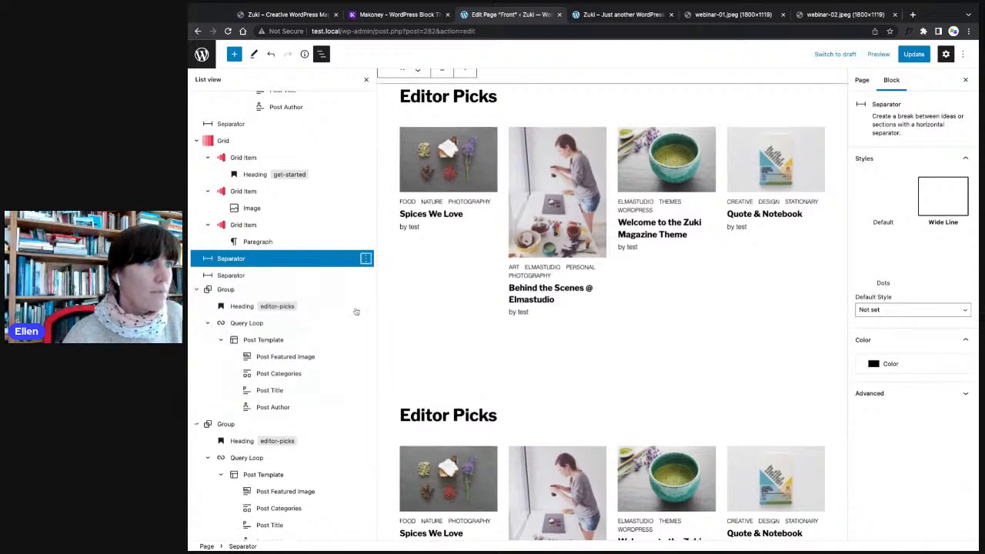
{"action": "left_click", "coordinate": [260, 281]}
{"action": "scroll", "coordinate": [434, 171], "scroll_direction": "up", "scroll_amount": 1}
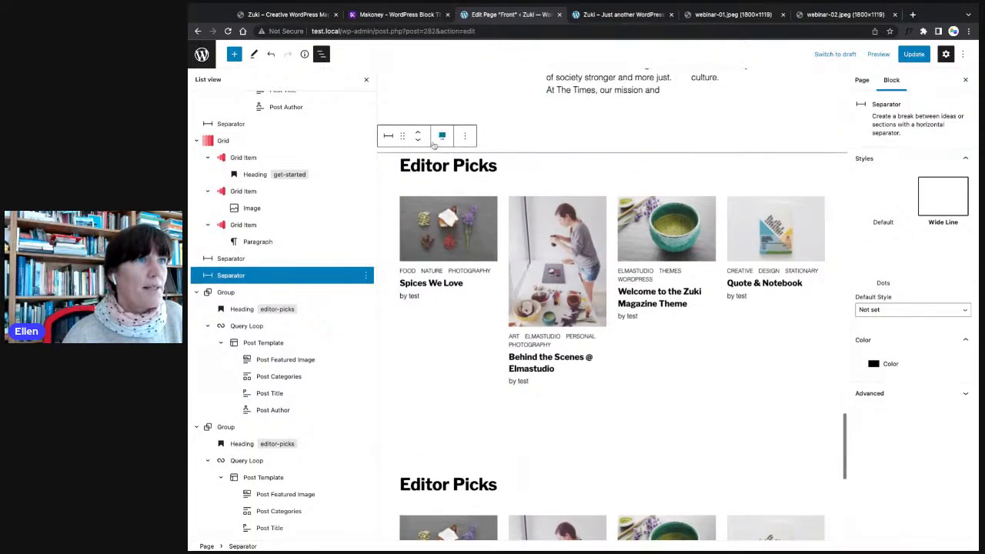
{"action": "left_click", "coordinate": [417, 141]}
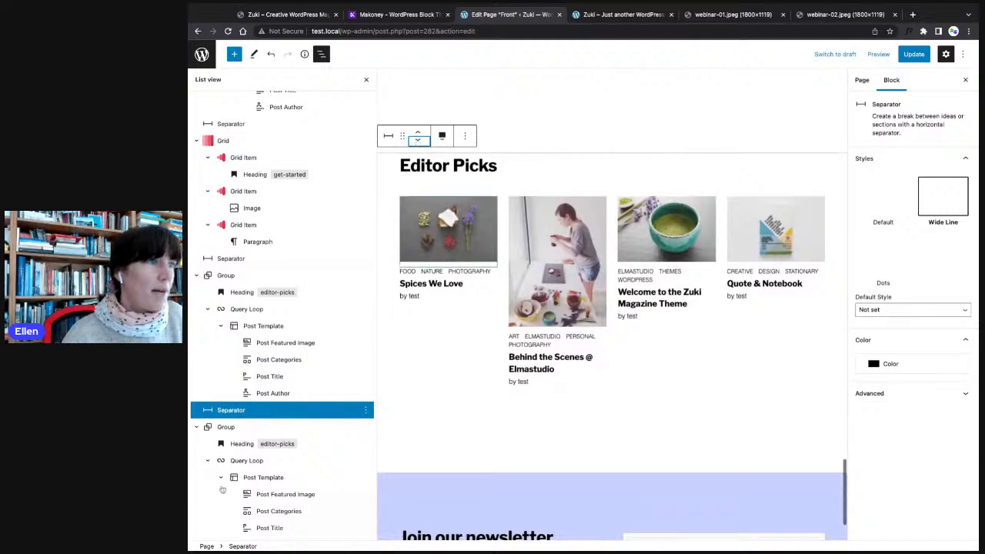
{"action": "left_click", "coordinate": [910, 56]}
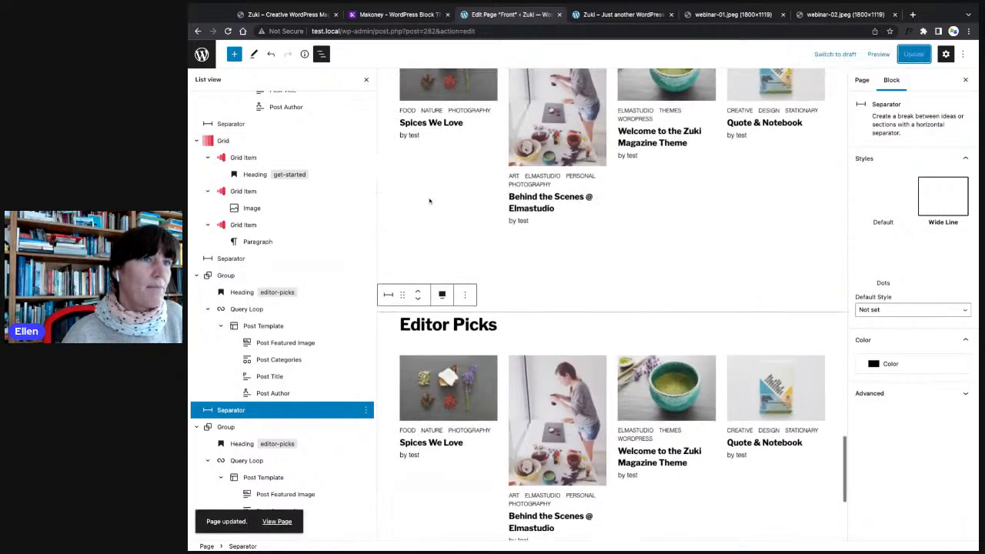
- Change the heading of the second Editor Picks group to "Videos" and save the page
{"action": "scroll", "coordinate": [429, 201], "scroll_direction": "up", "scroll_amount": 2}
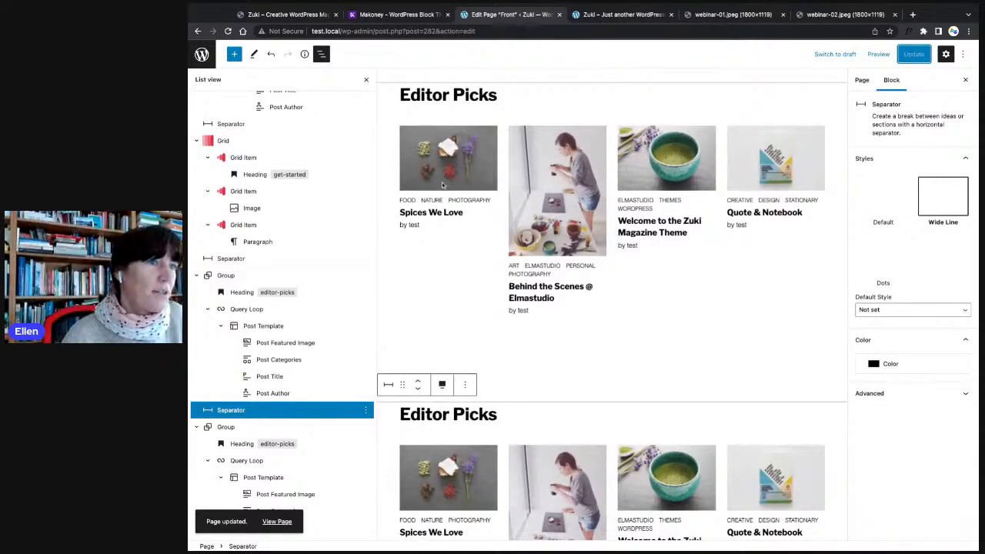
{"action": "scroll", "coordinate": [460, 393], "scroll_direction": "down", "scroll_amount": 1}
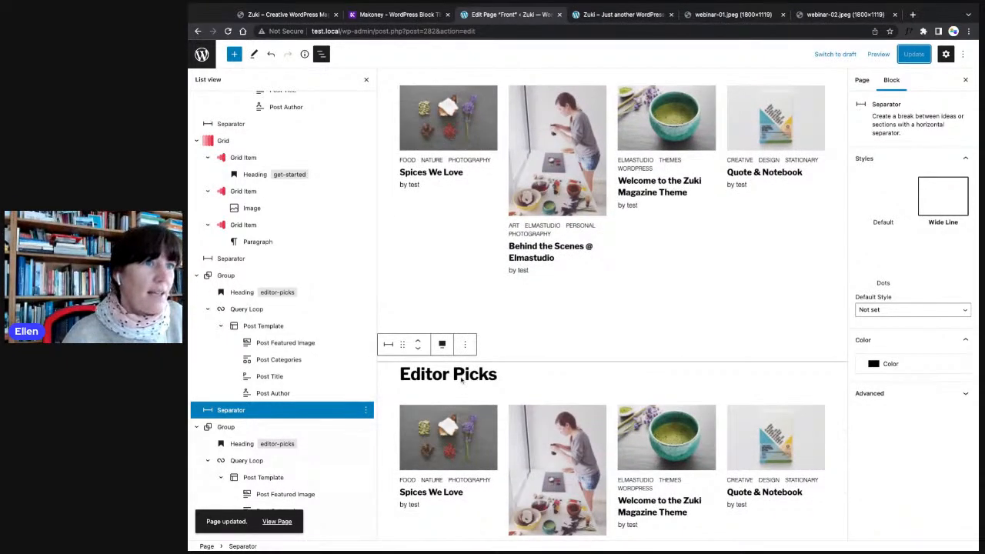
{"action": "left_click", "coordinate": [461, 381]}
{"action": "left_click", "coordinate": [497, 376]}
{"action": "key", "text": "shift+Left"}
{"action": "key", "text": "shift+Left"}
{"action": "key", "text": "shift+Left"}
{"action": "key", "text": "shift+Left"}
{"action": "key", "text": "shift+Left"}
{"action": "key", "text": "shift+Left"}
{"action": "key", "text": "shift+Left"}
{"action": "key", "text": "shift+Left"}
{"action": "key", "text": "shift+Left"}
{"action": "key", "text": "shift+Left"}
{"action": "key", "text": "shift+Left"}
{"action": "key", "text": "shift+Left"}
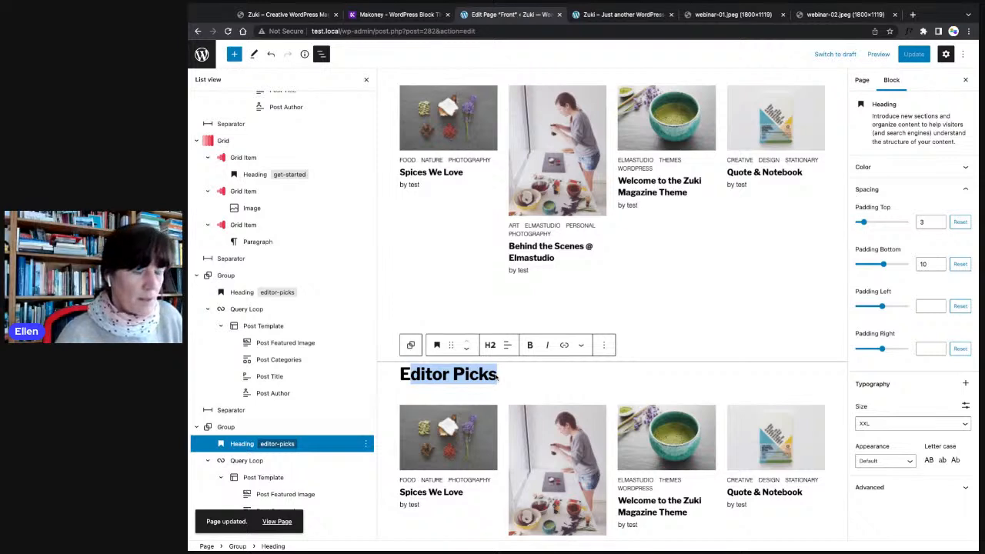
{"action": "type", "text": "Videos"}
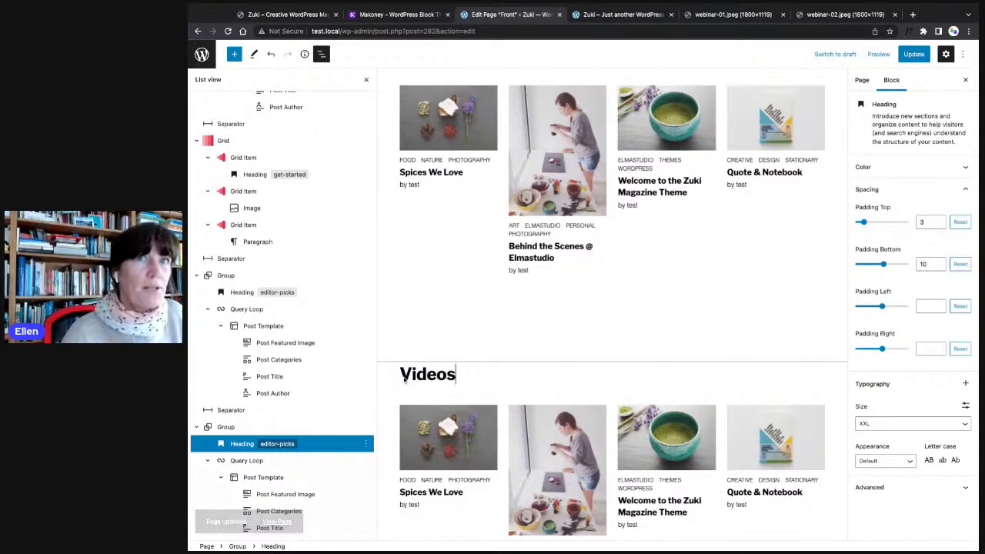
{"action": "key", "text": "super+s"}
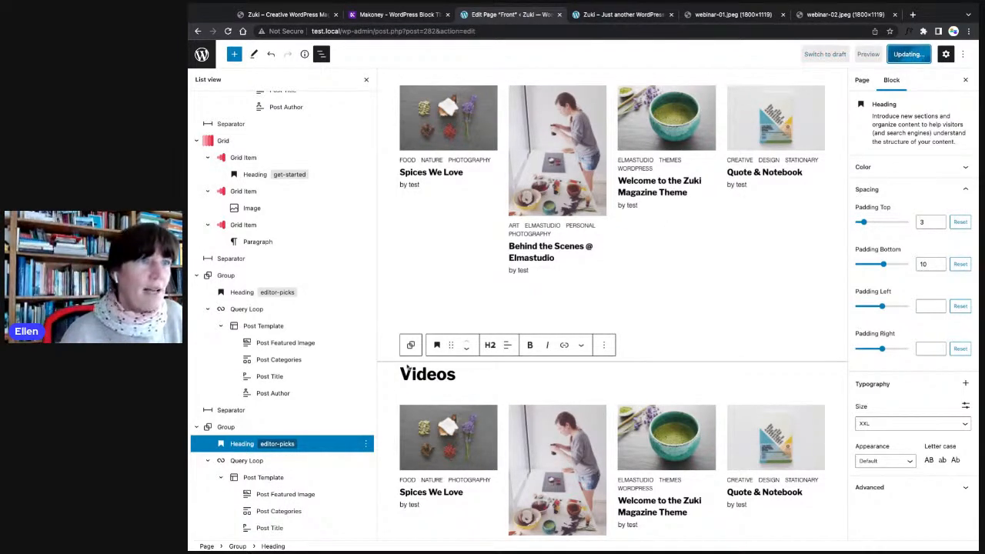
- Keep the Videos group's Query Loop in grid view and set its items per page to 3
{"action": "scroll", "coordinate": [431, 393], "scroll_direction": "down", "scroll_amount": 1}
{"action": "left_click", "coordinate": [450, 411]}
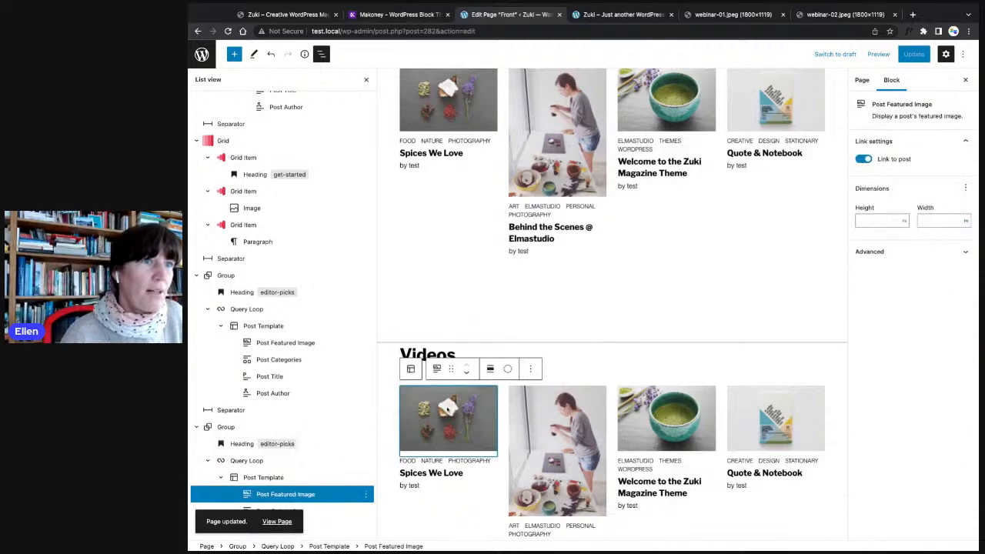
{"action": "left_click", "coordinate": [267, 465]}
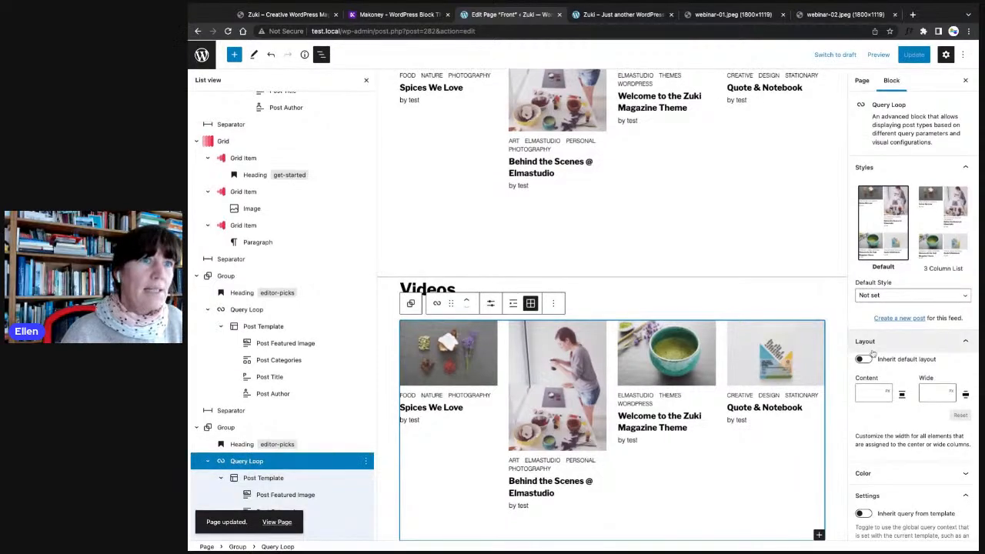
{"action": "left_click", "coordinate": [513, 304]}
{"action": "left_click", "coordinate": [530, 304]}
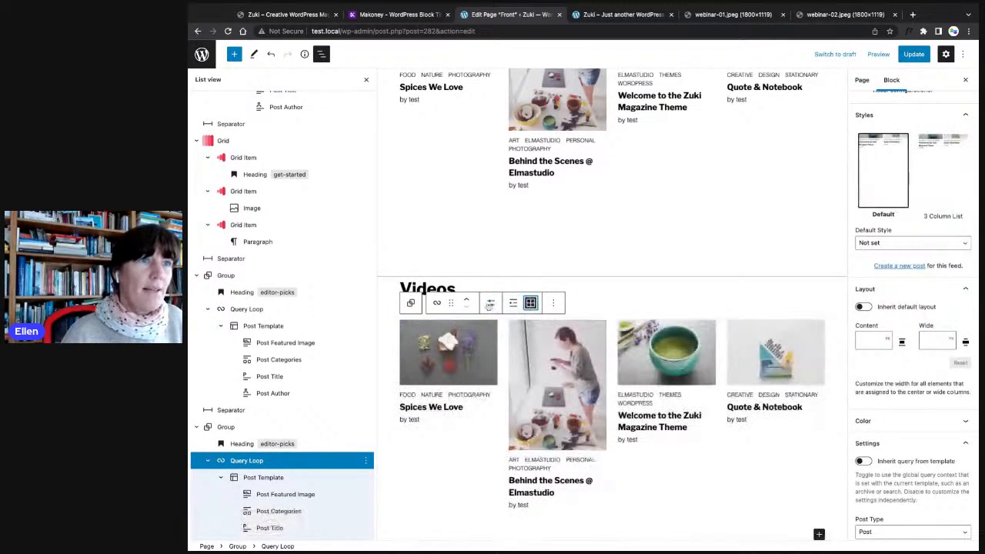
{"action": "left_click", "coordinate": [490, 303]}
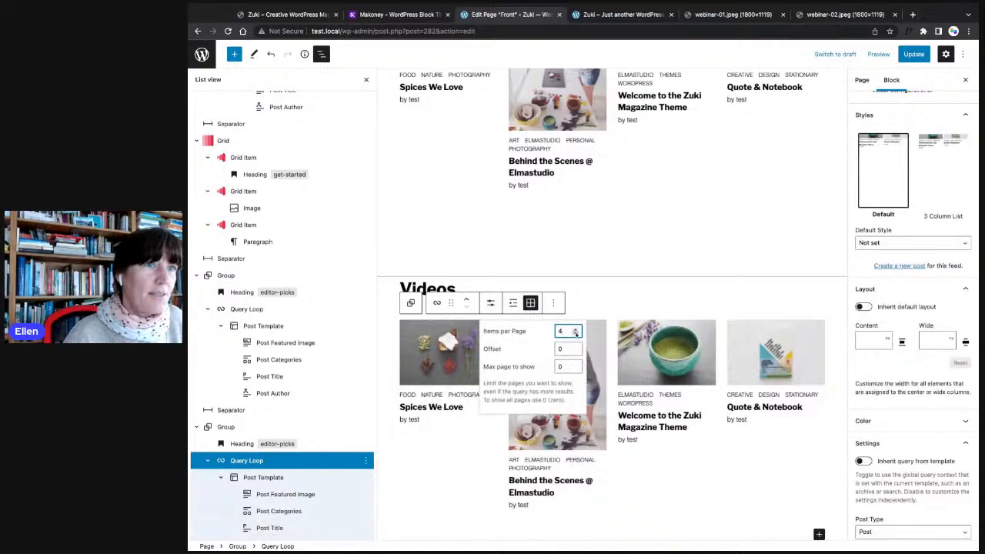
{"action": "left_click", "coordinate": [578, 333]}
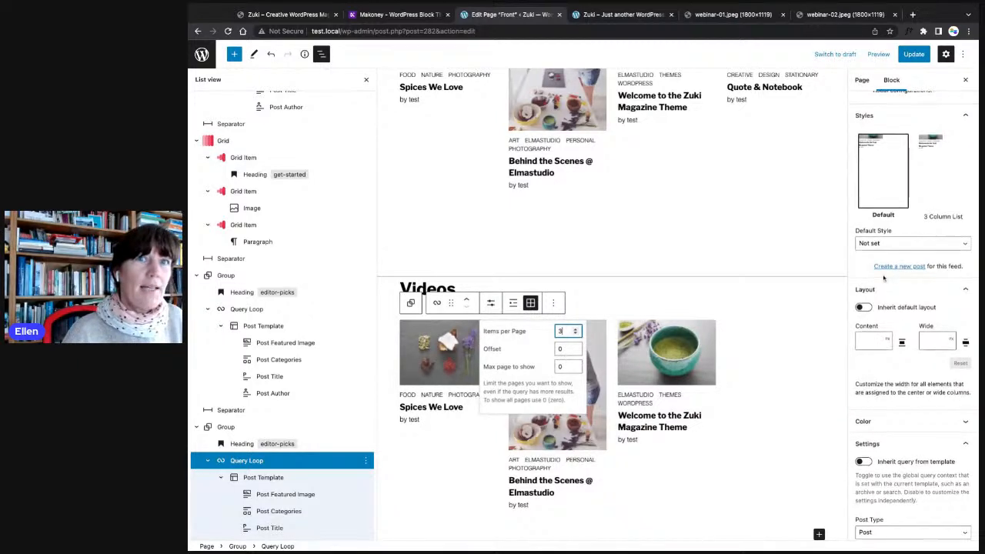
- Set the Videos Query Loop to 3 columns and save the page
{"action": "scroll", "coordinate": [885, 323], "scroll_direction": "up", "scroll_amount": 2}
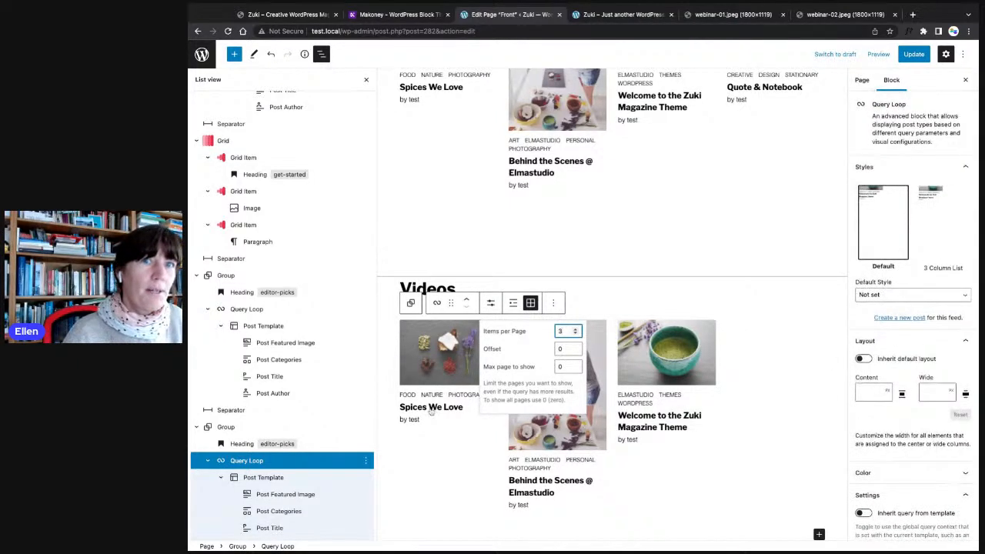
{"action": "scroll", "coordinate": [912, 308], "scroll_direction": "down", "scroll_amount": 5}
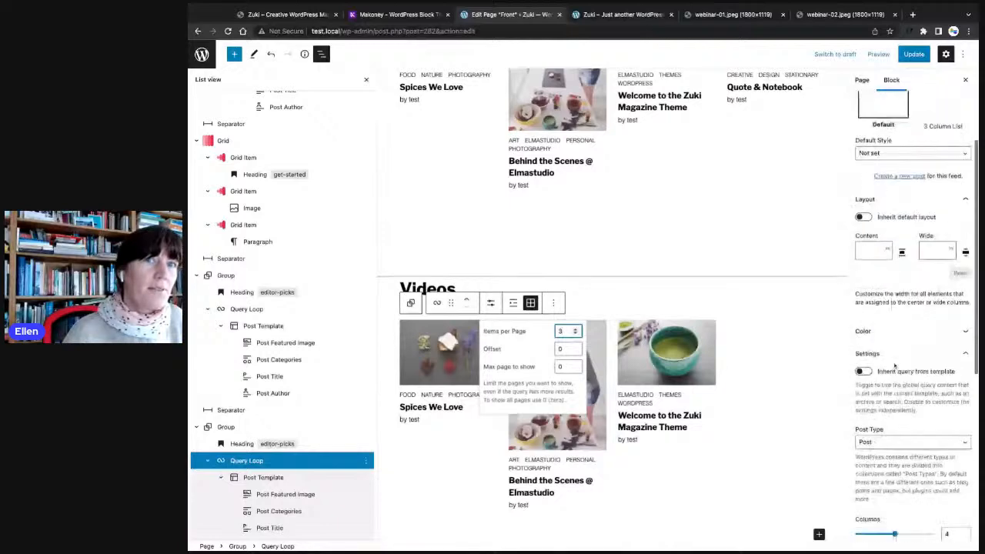
{"action": "scroll", "coordinate": [954, 323], "scroll_direction": "down", "scroll_amount": 4}
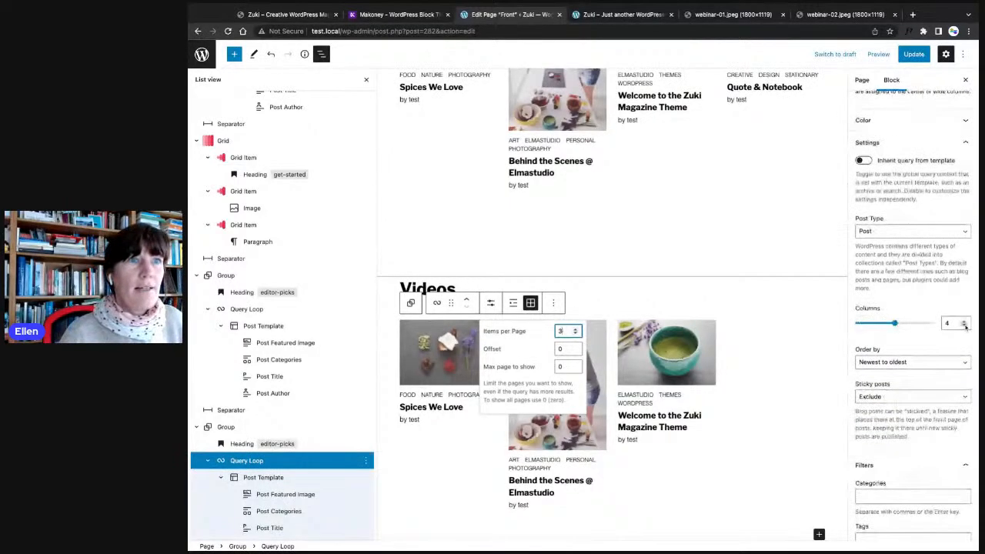
{"action": "left_click", "coordinate": [965, 326]}
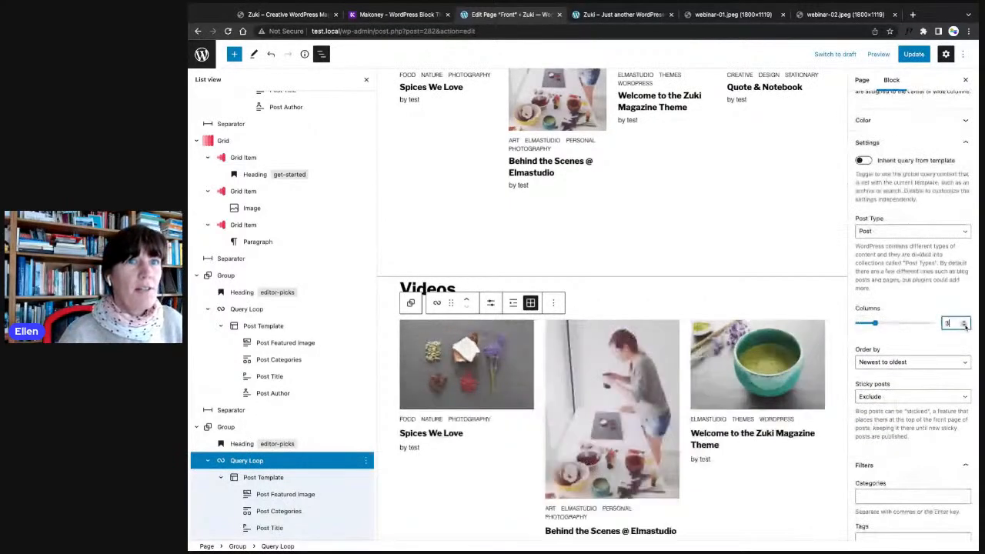
{"action": "left_click", "coordinate": [914, 54]}
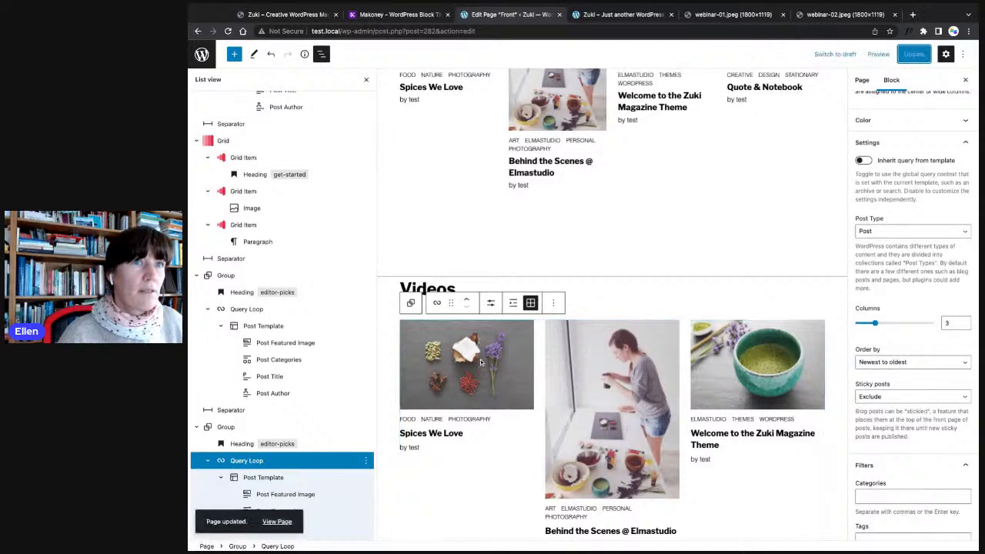
{"action": "scroll", "coordinate": [493, 323], "scroll_direction": "down", "scroll_amount": 3}
{"action": "scroll", "coordinate": [482, 350], "scroll_direction": "up", "scroll_amount": 1}
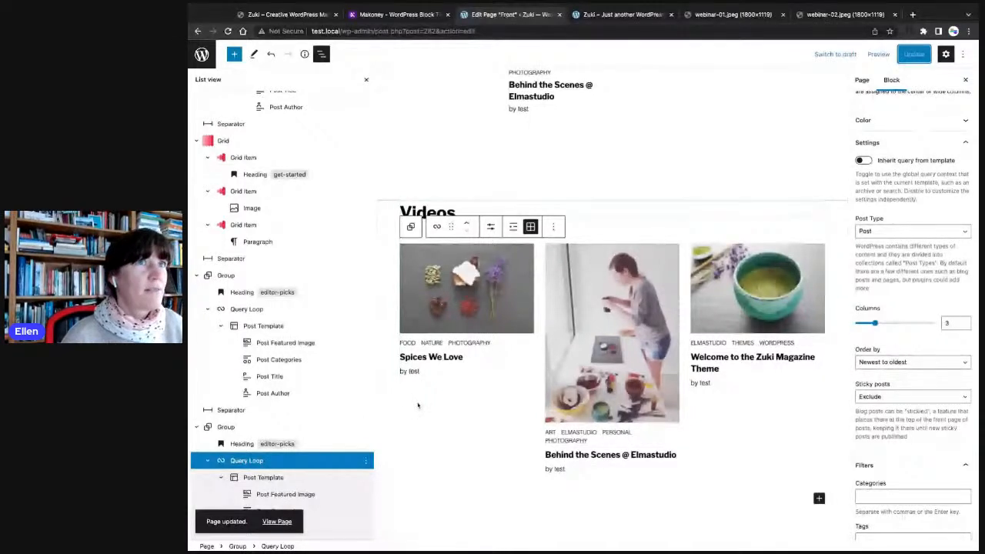
- Switch to the live site and review the homepage from the header through Latest Highlights, Featured stories and Get started to Editor Picks
{"action": "left_click", "coordinate": [619, 15]}
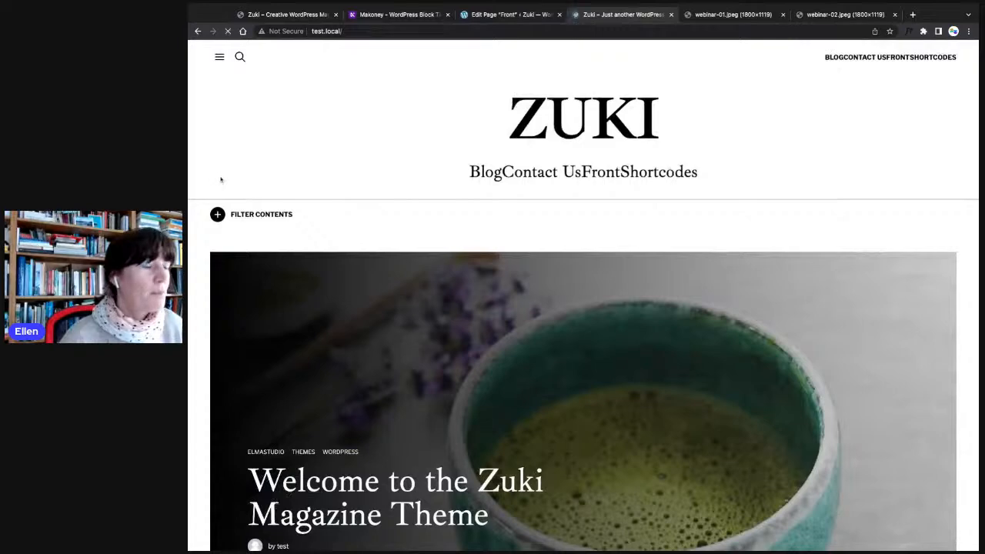
{"action": "scroll", "coordinate": [199, 303], "scroll_direction": "down", "scroll_amount": 5}
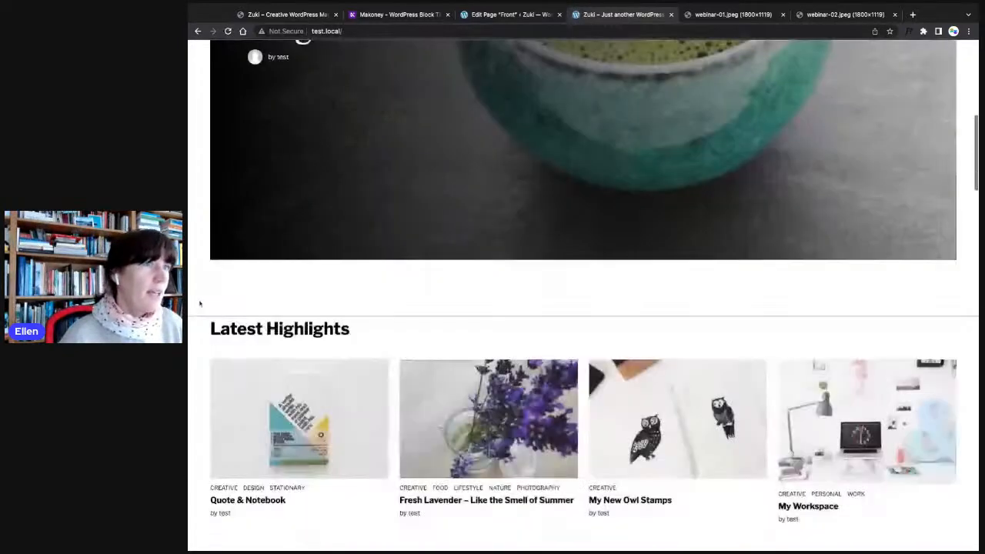
{"action": "scroll", "coordinate": [199, 304], "scroll_direction": "down", "scroll_amount": 7}
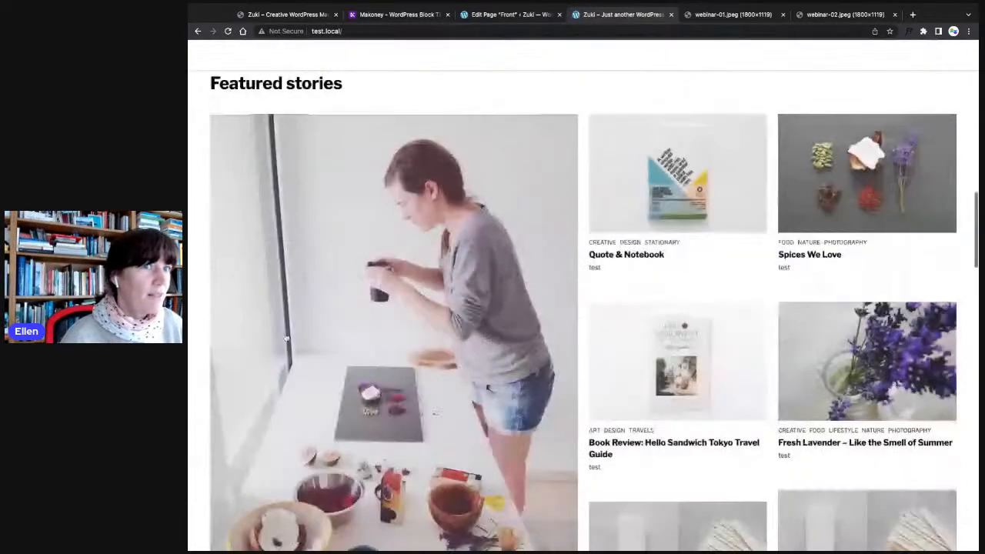
{"action": "scroll", "coordinate": [285, 339], "scroll_direction": "down", "scroll_amount": 5}
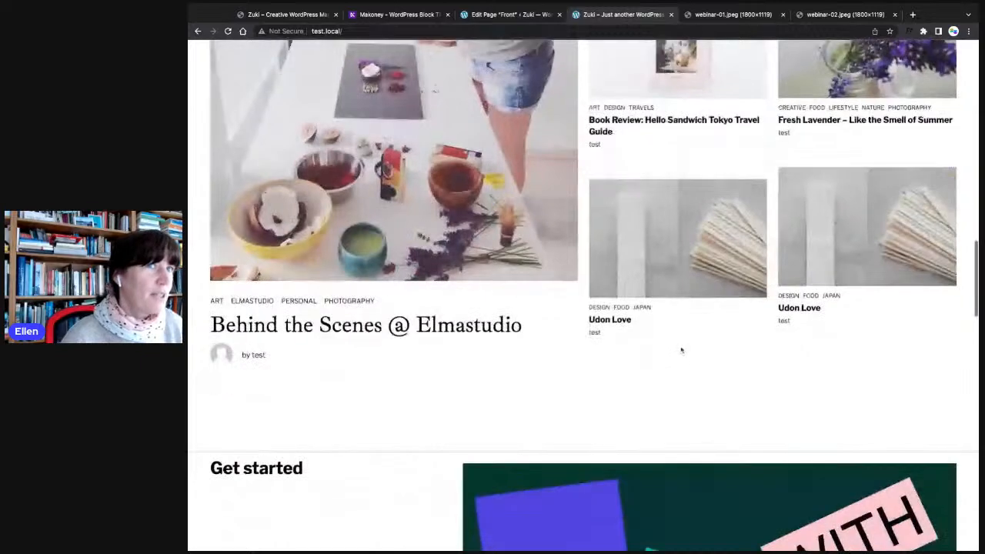
{"action": "scroll", "coordinate": [683, 308], "scroll_direction": "down", "scroll_amount": 1}
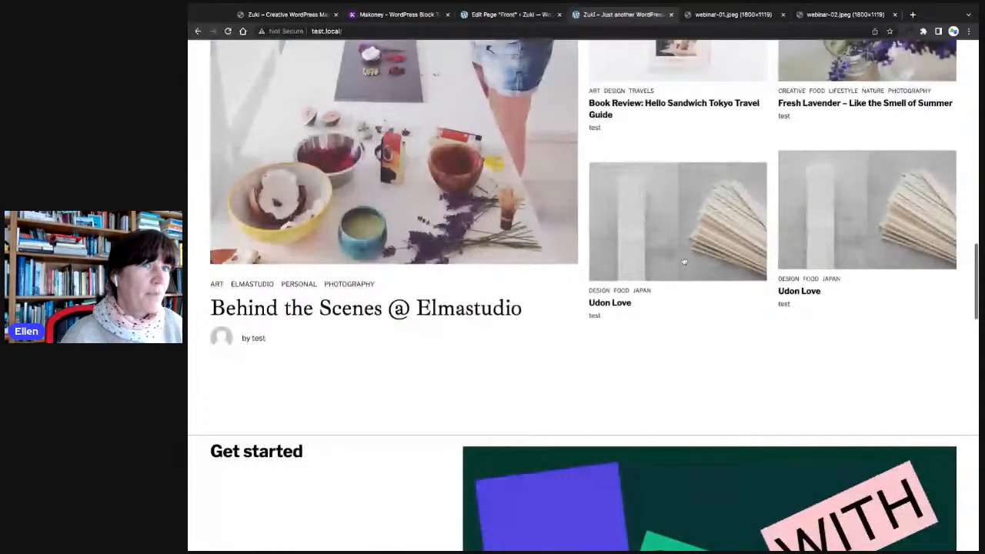
{"action": "scroll", "coordinate": [684, 263], "scroll_direction": "up", "scroll_amount": 2}
{"action": "scroll", "coordinate": [660, 273], "scroll_direction": "down", "scroll_amount": 1}
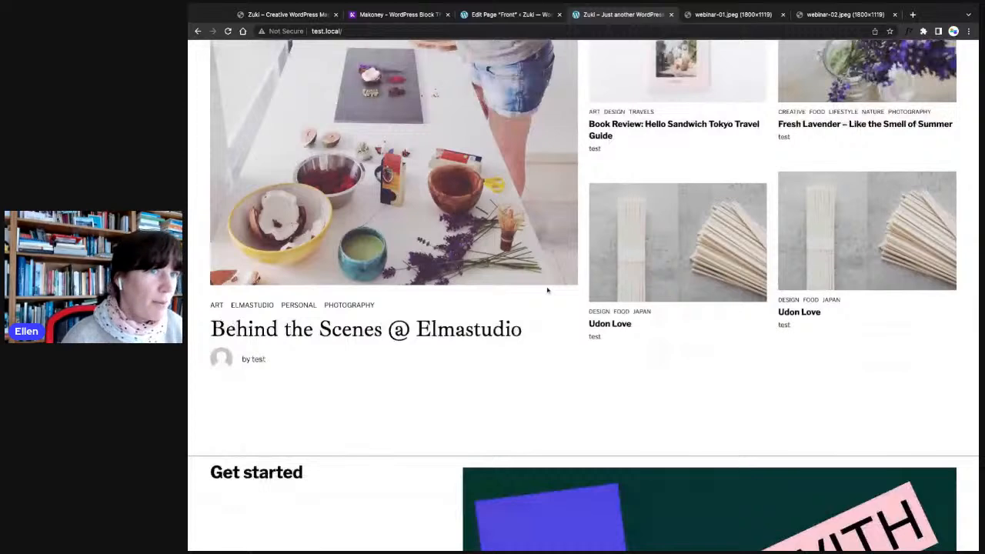
{"action": "scroll", "coordinate": [581, 298], "scroll_direction": "down", "scroll_amount": 3}
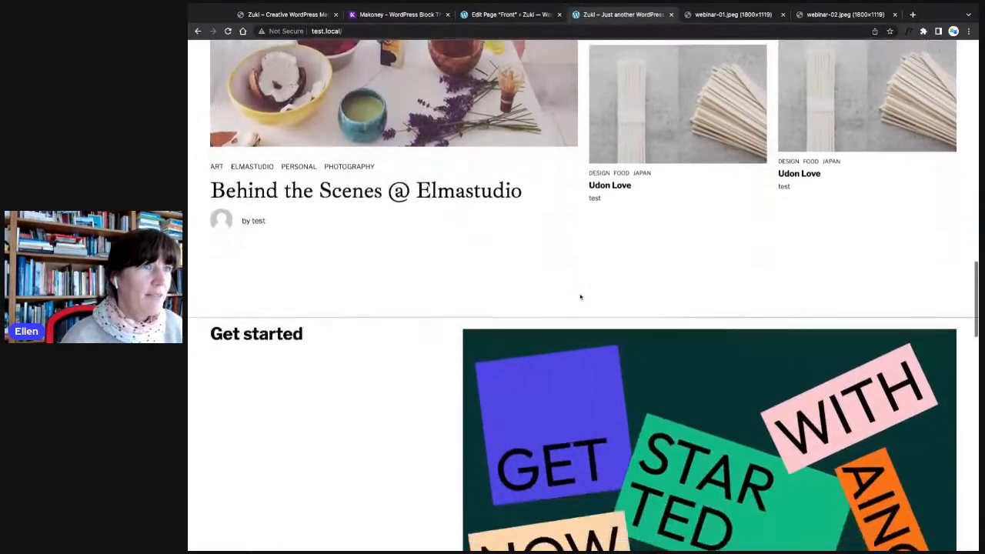
{"action": "scroll", "coordinate": [581, 297], "scroll_direction": "down", "scroll_amount": 6}
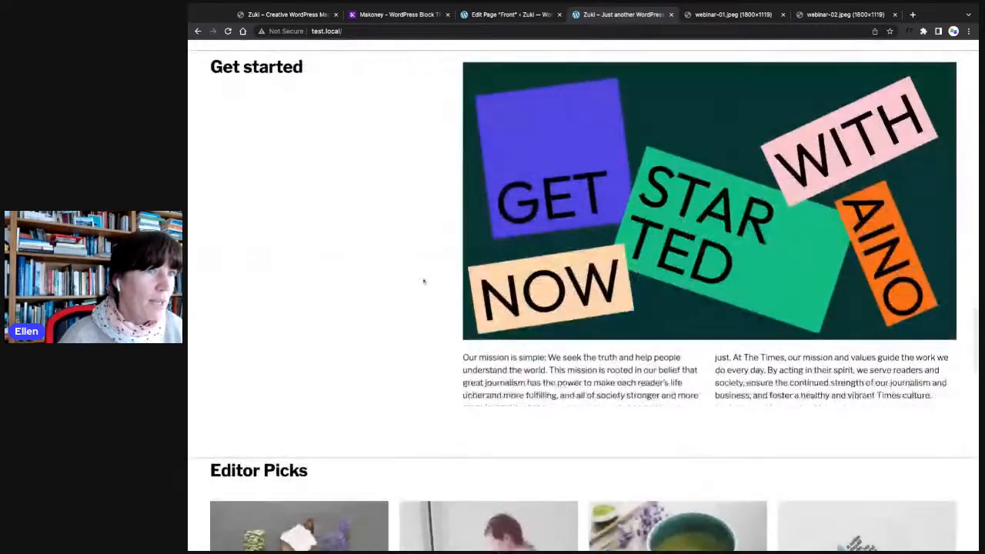
{"action": "scroll", "coordinate": [423, 281], "scroll_direction": "down", "scroll_amount": 8}
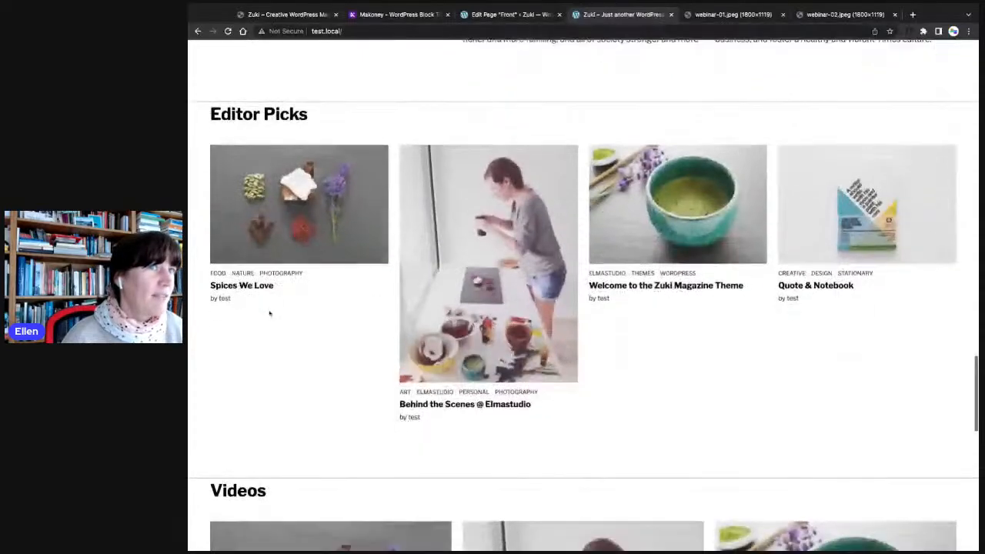
- Examine the Videos section's post layout on the live homepage and compare it with the Editor Picks section above
{"action": "scroll", "coordinate": [303, 354], "scroll_direction": "down", "scroll_amount": 8}
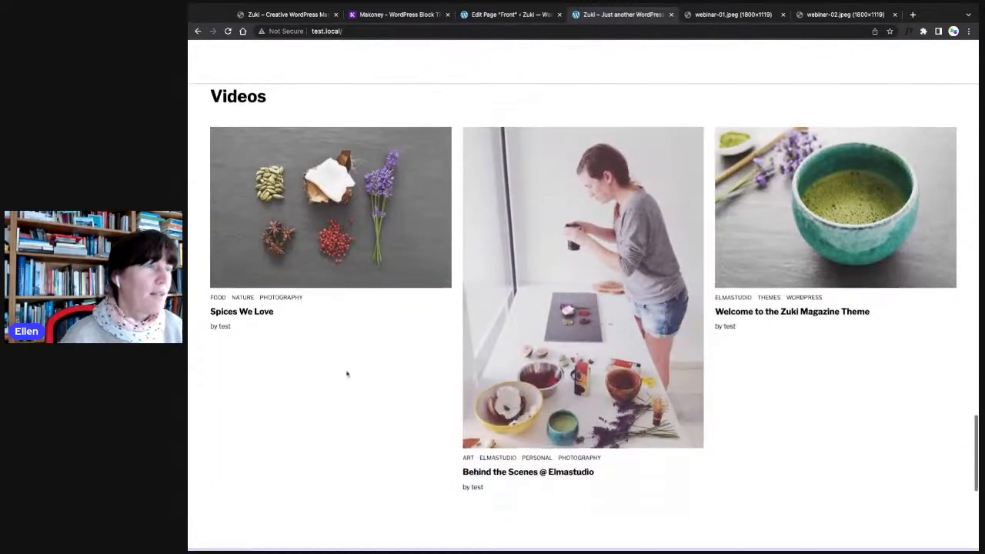
{"action": "scroll", "coordinate": [349, 371], "scroll_direction": "down", "scroll_amount": 1}
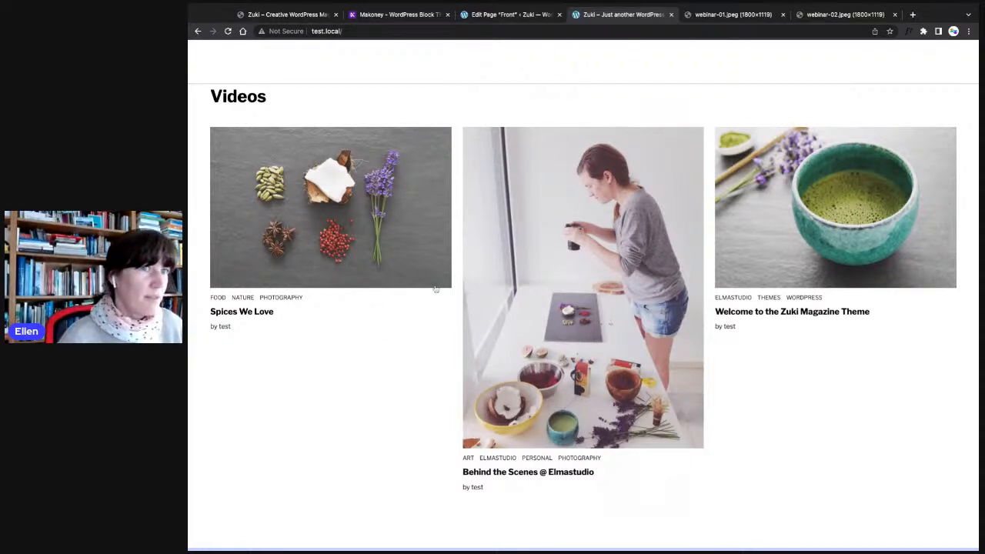
{"action": "scroll", "coordinate": [557, 333], "scroll_direction": "down", "scroll_amount": 1}
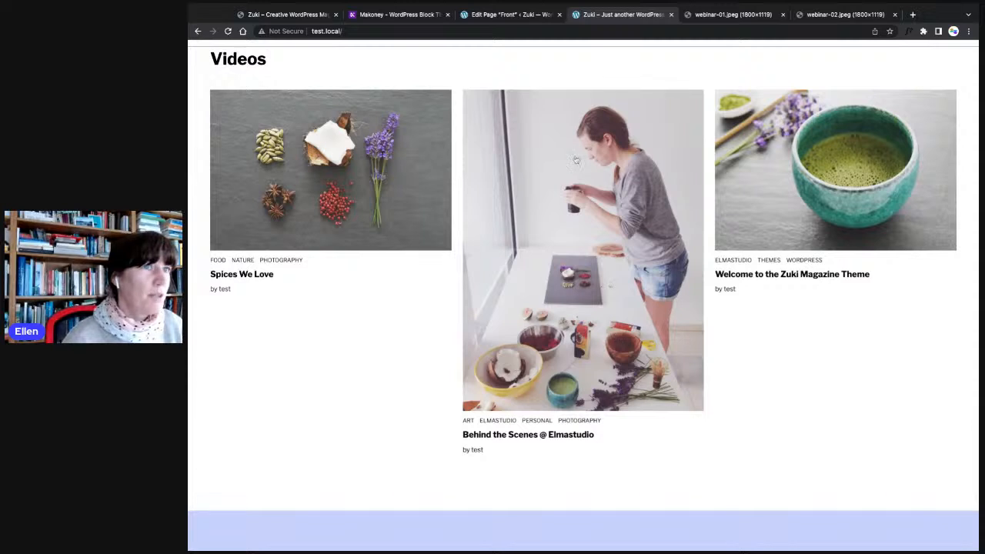
{"action": "scroll", "coordinate": [388, 241], "scroll_direction": "up", "scroll_amount": 1}
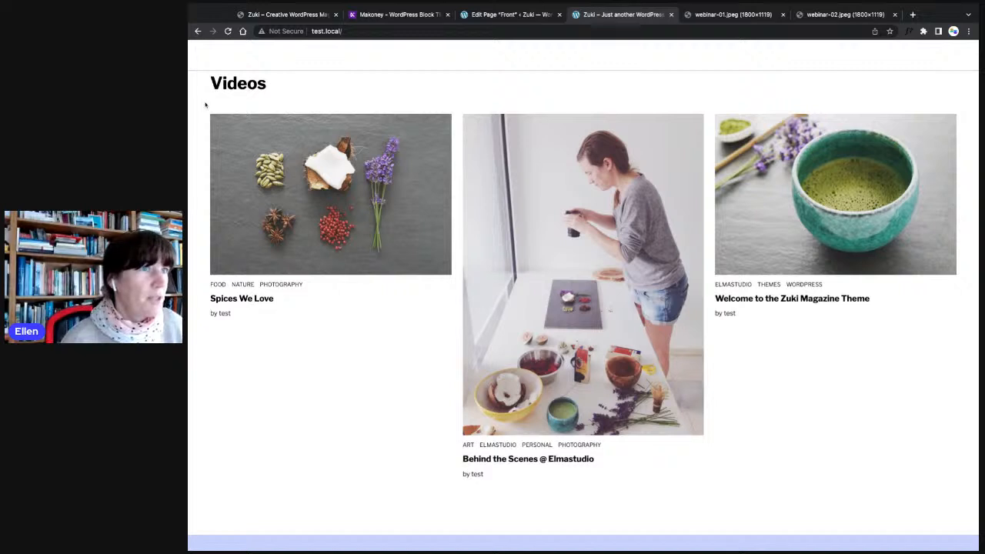
{"action": "scroll", "coordinate": [206, 104], "scroll_direction": "up", "scroll_amount": 1}
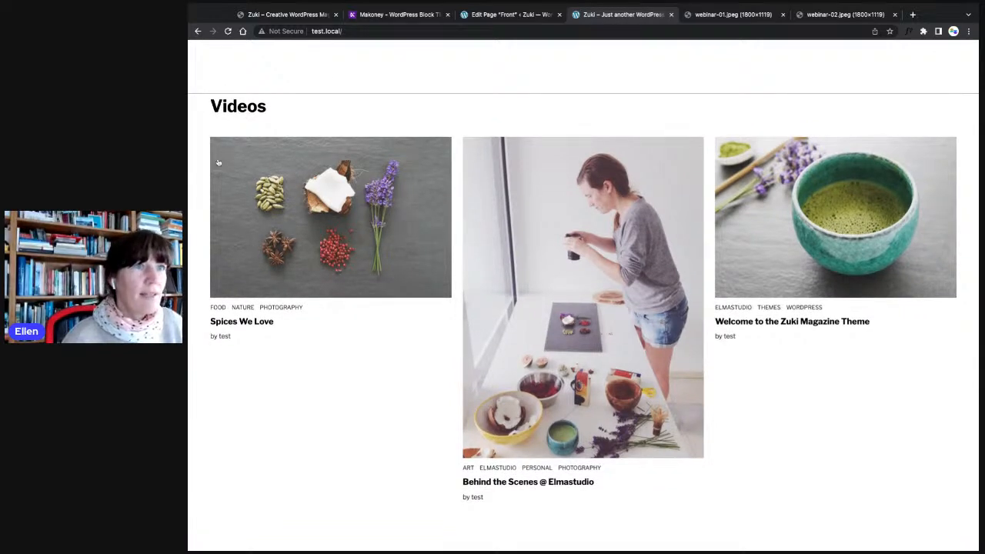
{"action": "scroll", "coordinate": [329, 221], "scroll_direction": "down", "scroll_amount": 1}
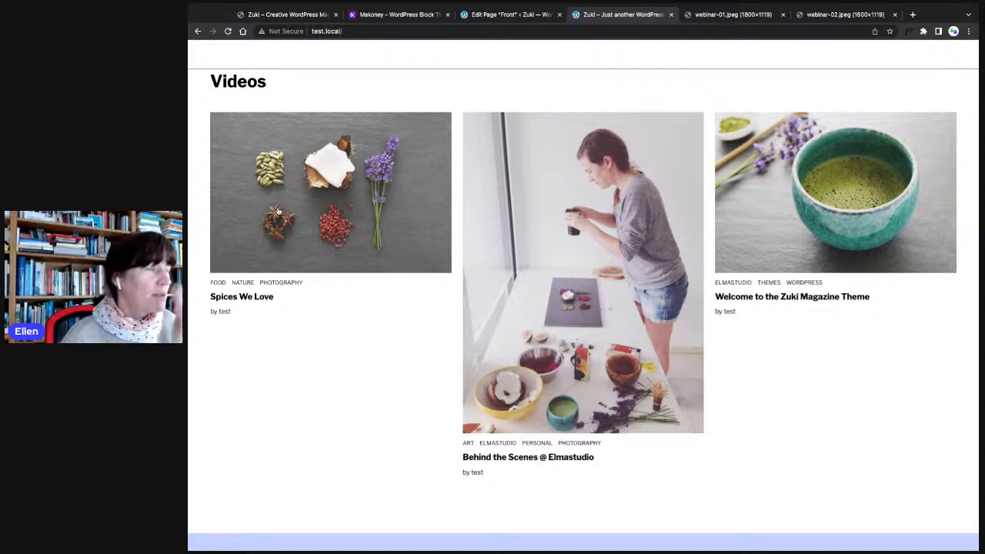
{"action": "scroll", "coordinate": [202, 190], "scroll_direction": "up", "scroll_amount": 4}
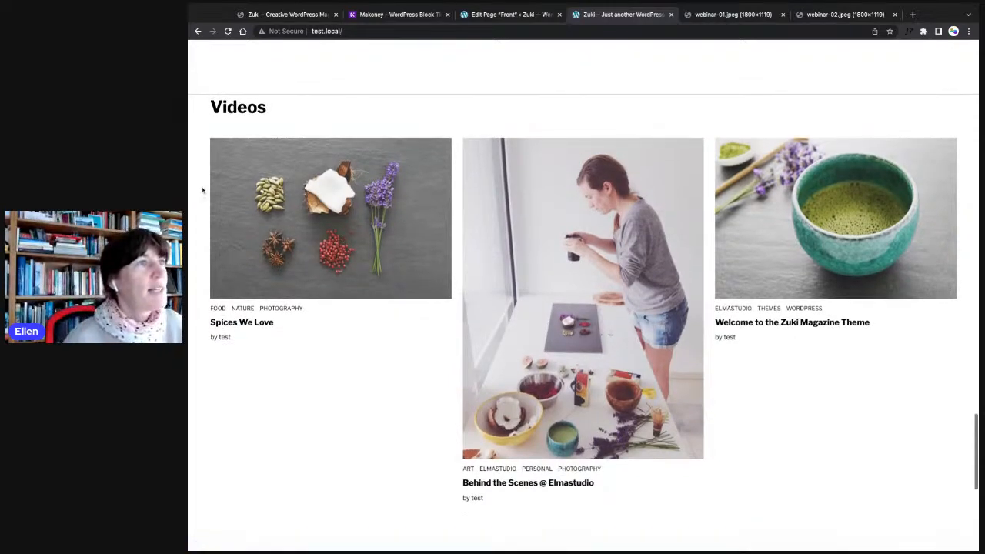
{"action": "scroll", "coordinate": [584, 305], "scroll_direction": "up", "scroll_amount": 7}
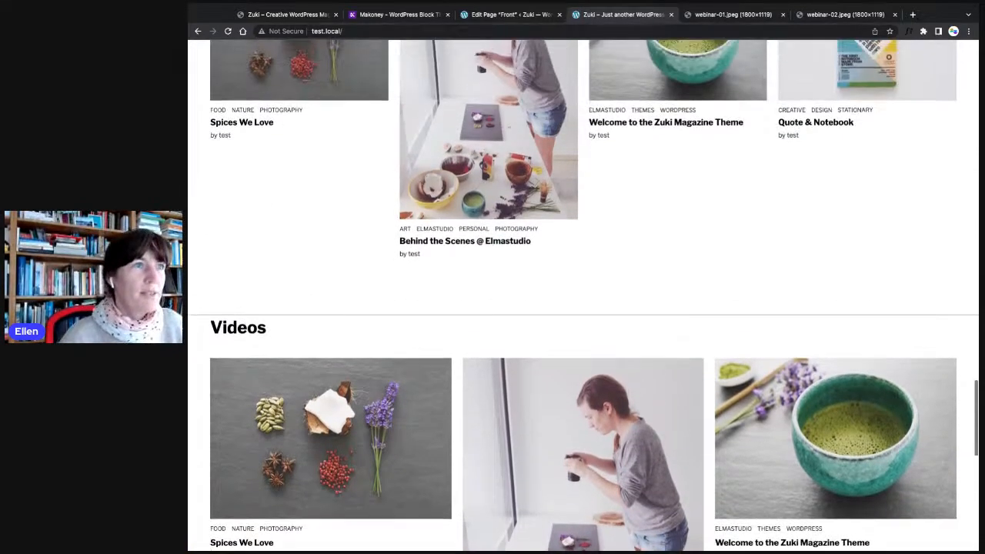
{"action": "scroll", "coordinate": [211, 193], "scroll_direction": "up", "scroll_amount": 2}
{"action": "scroll", "coordinate": [211, 193], "scroll_direction": "down", "scroll_amount": 3}
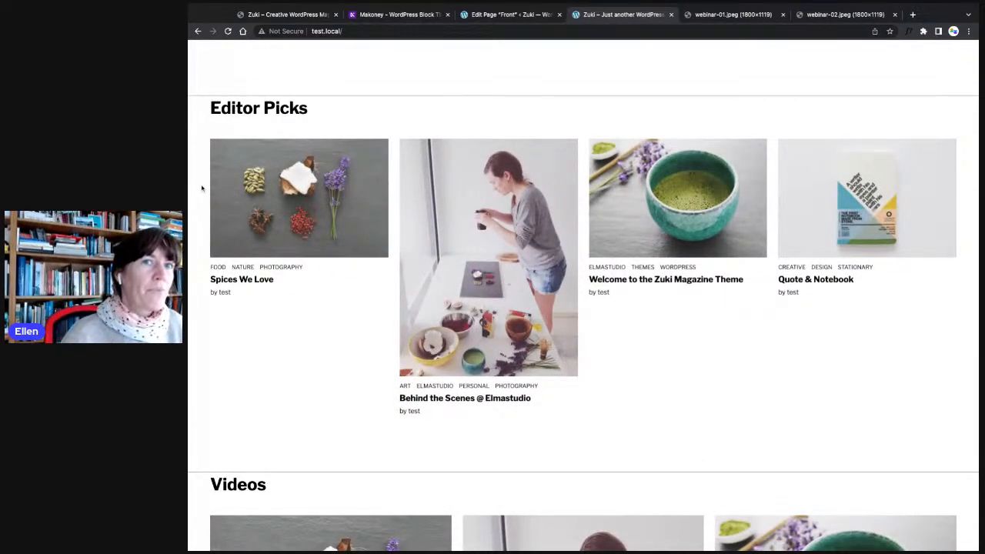
{"action": "scroll", "coordinate": [202, 189], "scroll_direction": "up", "scroll_amount": 1}
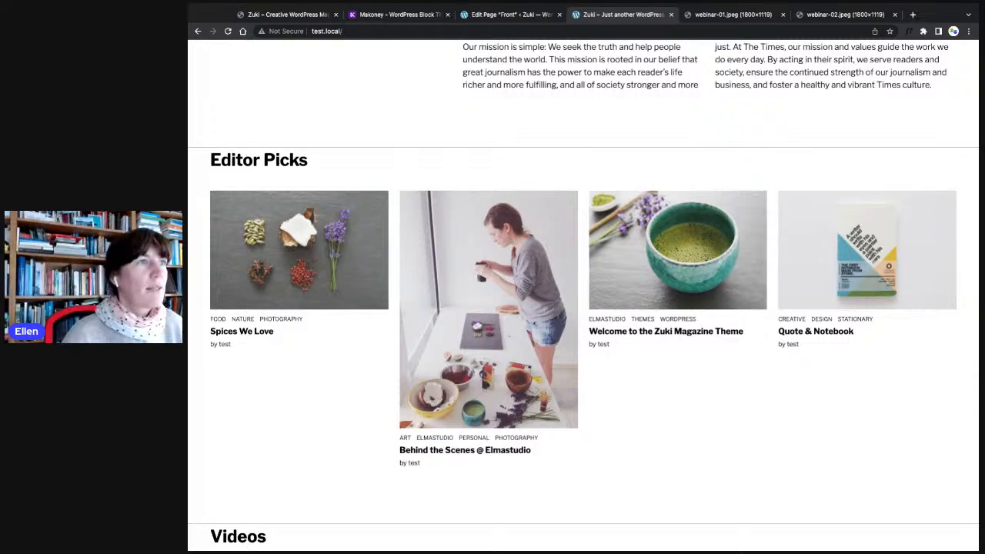
- Review the Editor Picks post grid on the live homepage against the start of the Videos section below it
{"action": "scroll", "coordinate": [488, 308], "scroll_direction": "down", "scroll_amount": 1}
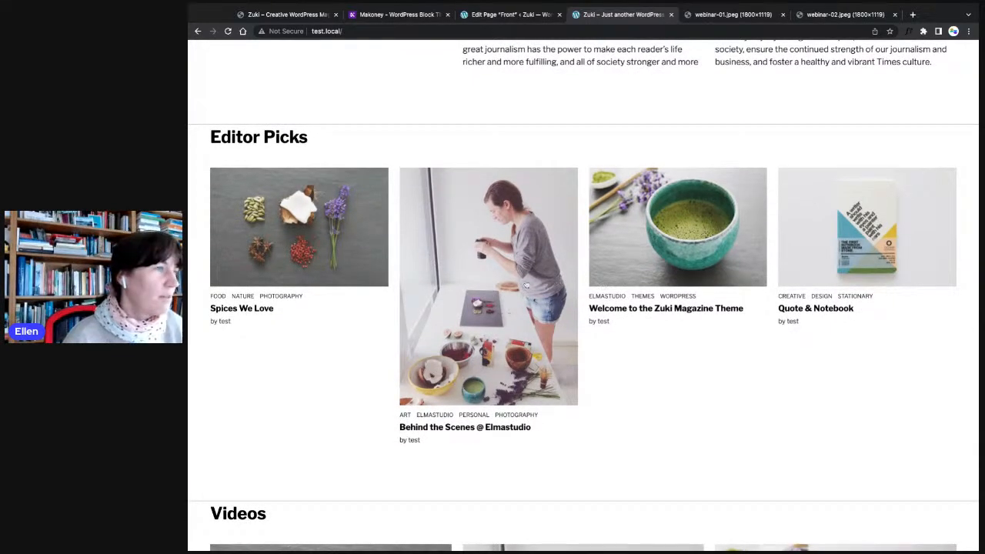
{"action": "scroll", "coordinate": [195, 244], "scroll_direction": "up", "scroll_amount": 1}
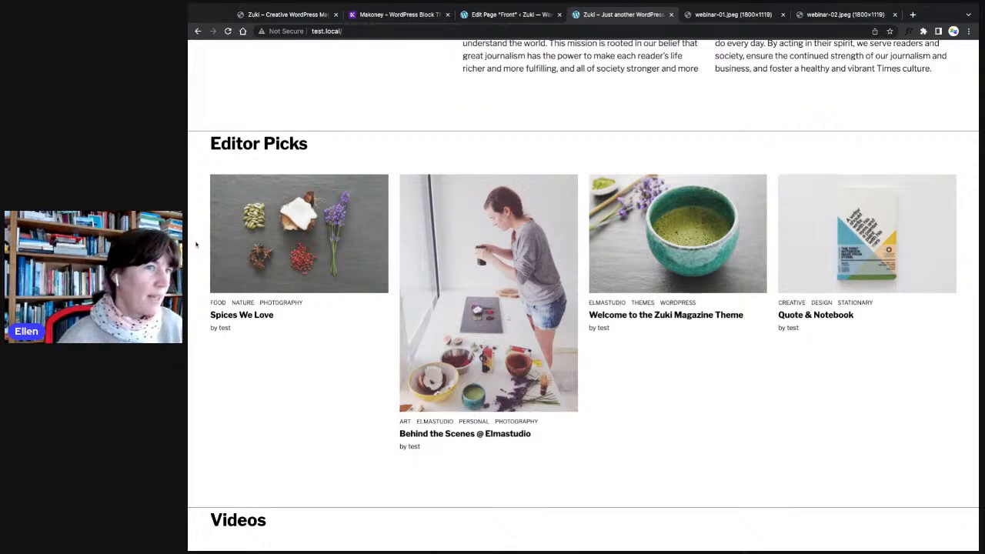
{"action": "scroll", "coordinate": [196, 244], "scroll_direction": "down", "scroll_amount": 1}
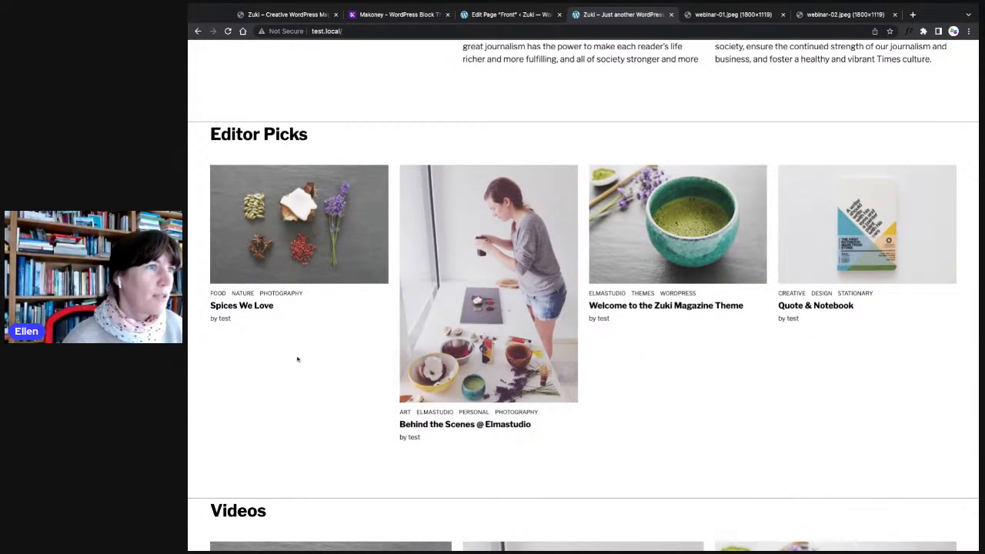
{"action": "scroll", "coordinate": [211, 325], "scroll_direction": "down", "scroll_amount": 2}
{"action": "scroll", "coordinate": [204, 325], "scroll_direction": "up", "scroll_amount": 2}
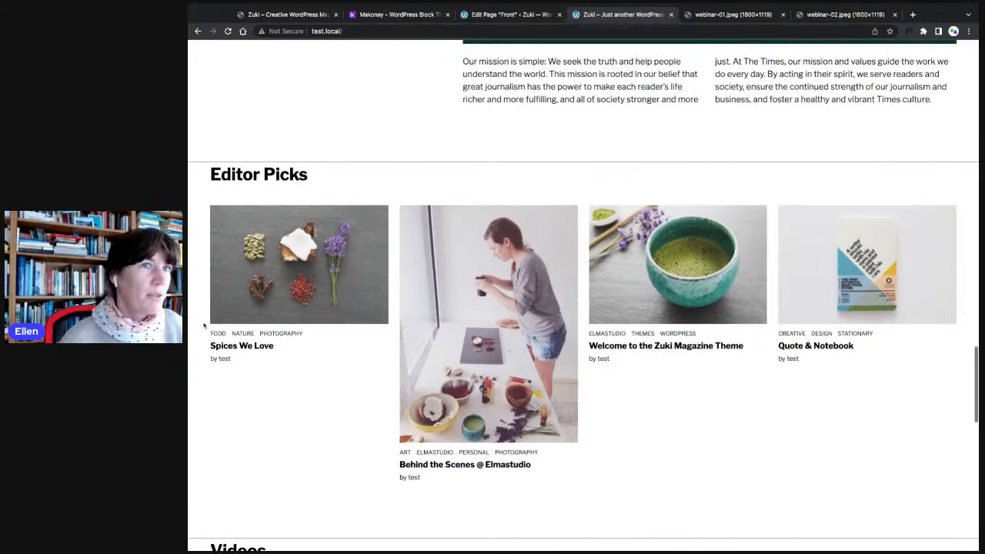
{"action": "scroll", "coordinate": [204, 326], "scroll_direction": "up", "scroll_amount": 1}
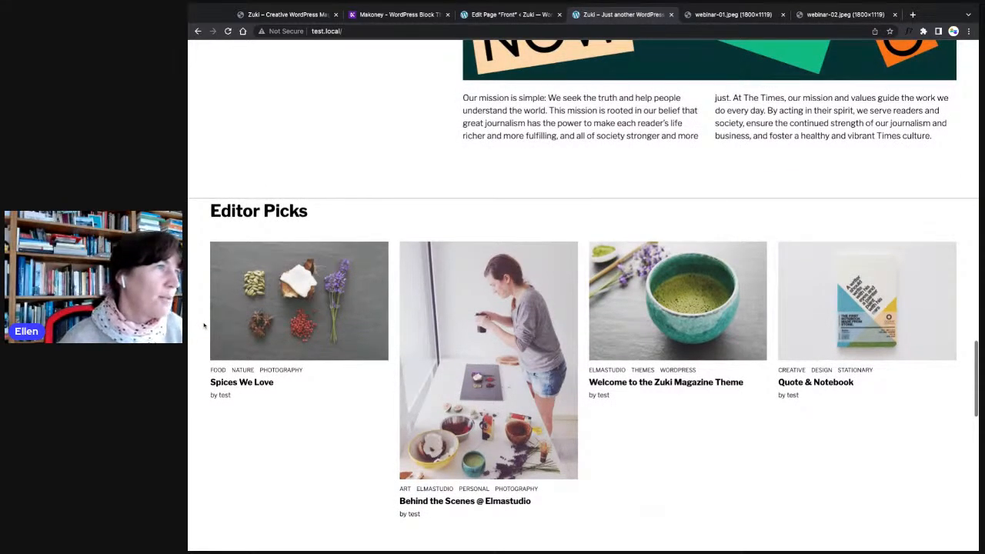
{"action": "scroll", "coordinate": [204, 326], "scroll_direction": "up", "scroll_amount": 10}
- Return to the page editor, keep the Videos Query Loop in grid view, set its items per page to 6 and save the page
{"action": "left_click", "coordinate": [501, 15]}
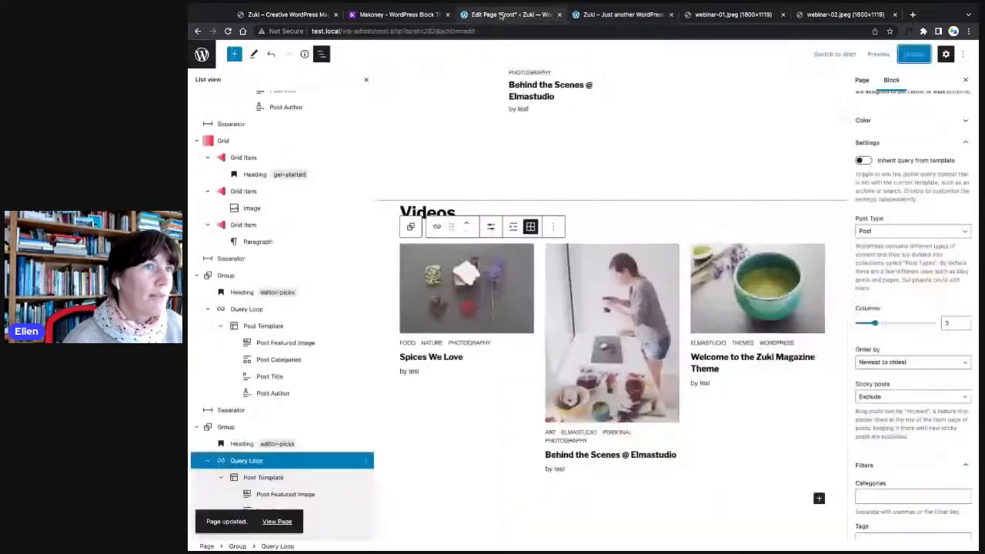
{"action": "left_click", "coordinate": [513, 227]}
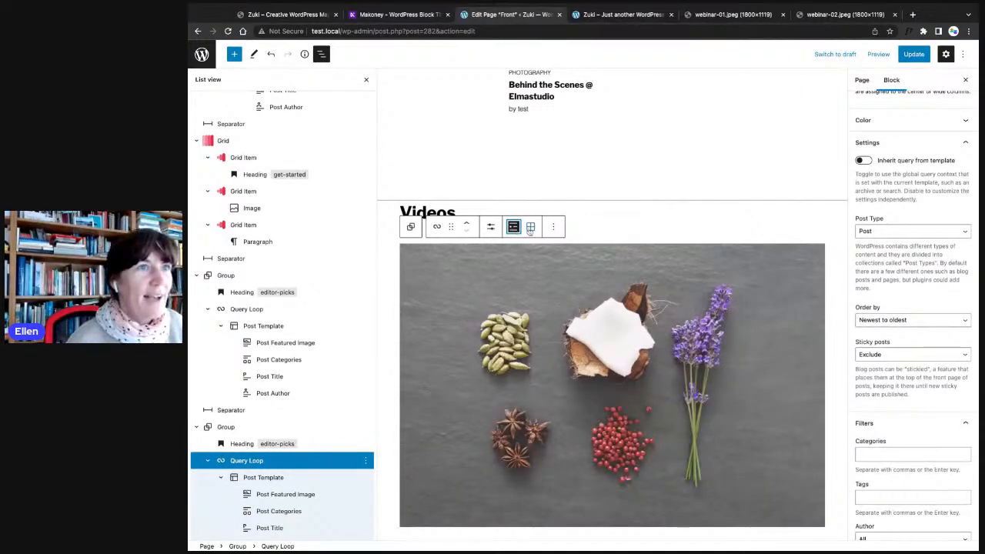
{"action": "left_click", "coordinate": [530, 227]}
{"action": "left_click", "coordinate": [491, 227]}
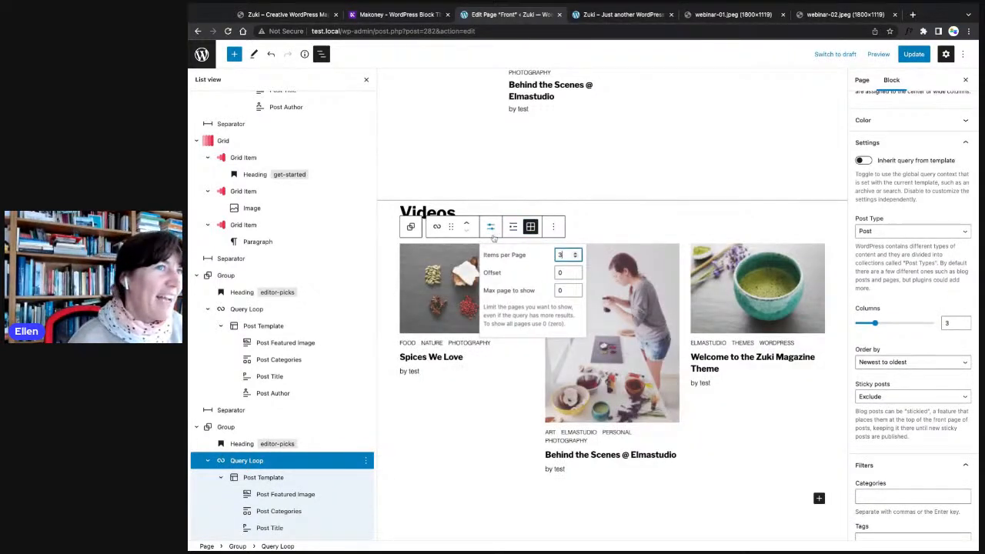
{"action": "left_click", "coordinate": [577, 253]}
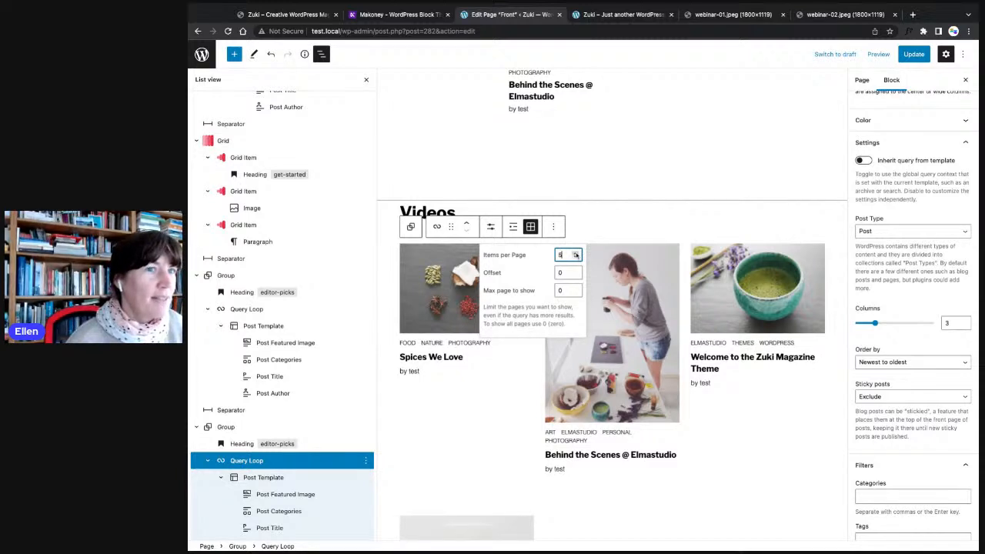
{"action": "scroll", "coordinate": [567, 412], "scroll_direction": "down", "scroll_amount": 2}
{"action": "scroll", "coordinate": [567, 412], "scroll_direction": "down", "scroll_amount": 3}
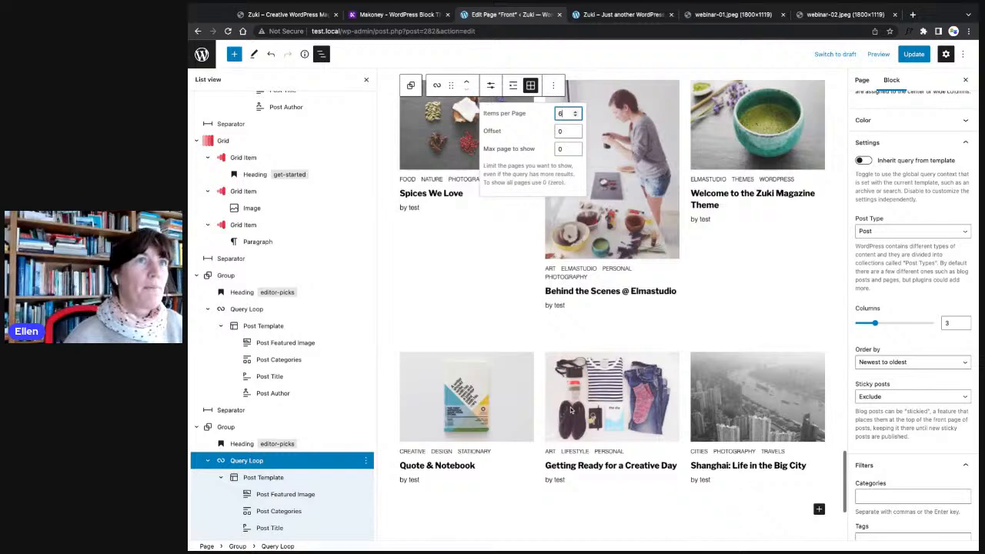
{"action": "key", "text": "ctrl+s"}
- Reload the live homepage and examine both rows of posts in the Videos section down to the newsletter area
{"action": "left_click", "coordinate": [626, 14]}
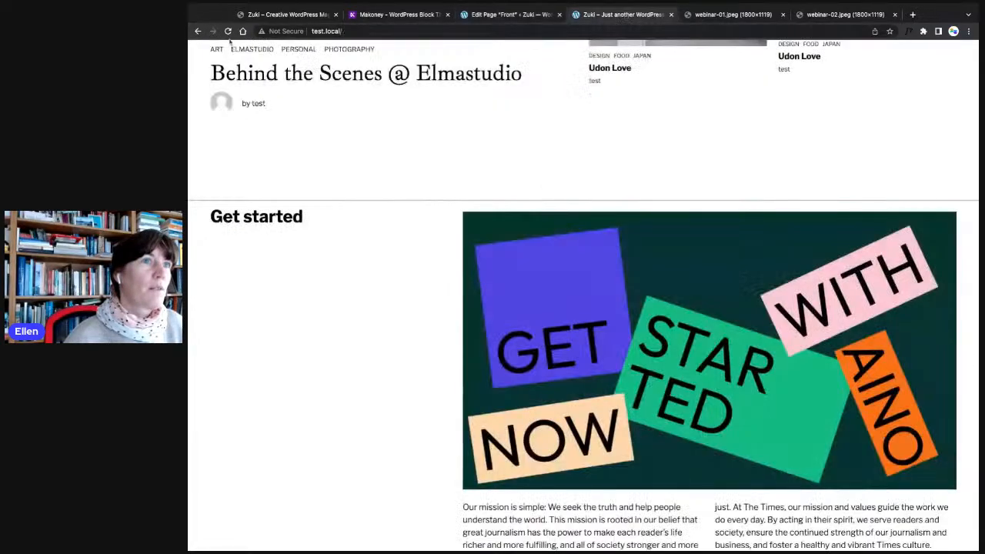
{"action": "left_click", "coordinate": [228, 31]}
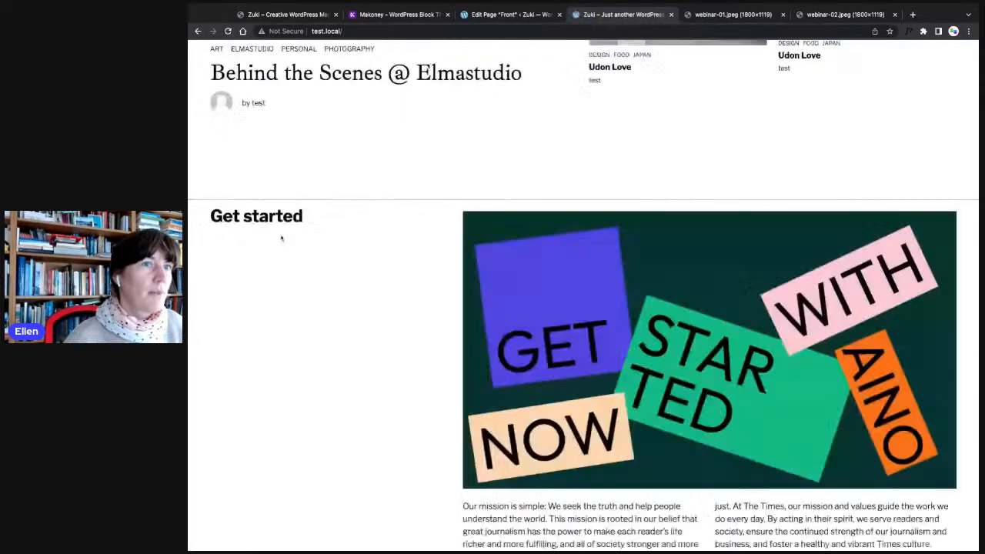
{"action": "scroll", "coordinate": [282, 237], "scroll_direction": "down", "scroll_amount": 10}
{"action": "scroll", "coordinate": [282, 237], "scroll_direction": "down", "scroll_amount": 8}
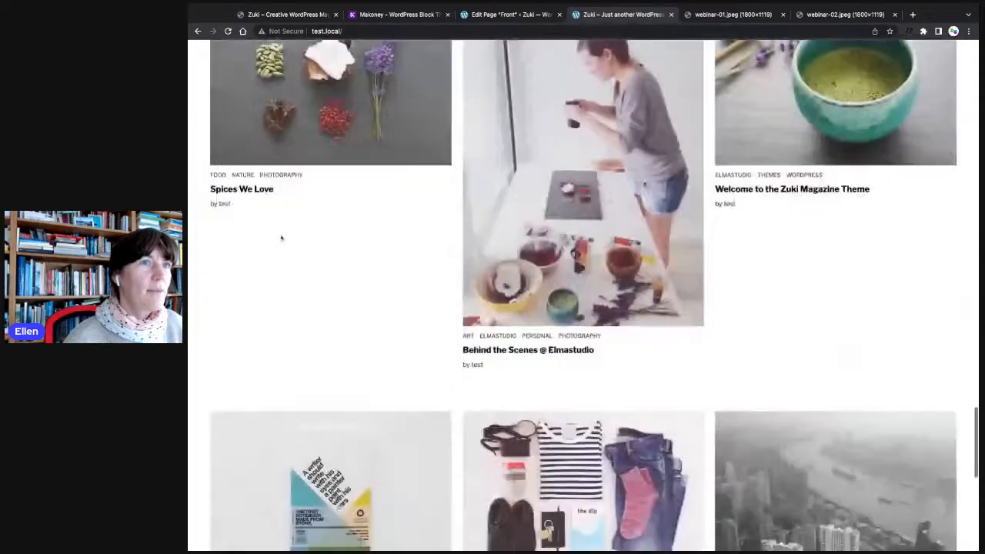
{"action": "scroll", "coordinate": [281, 238], "scroll_direction": "up", "scroll_amount": 3}
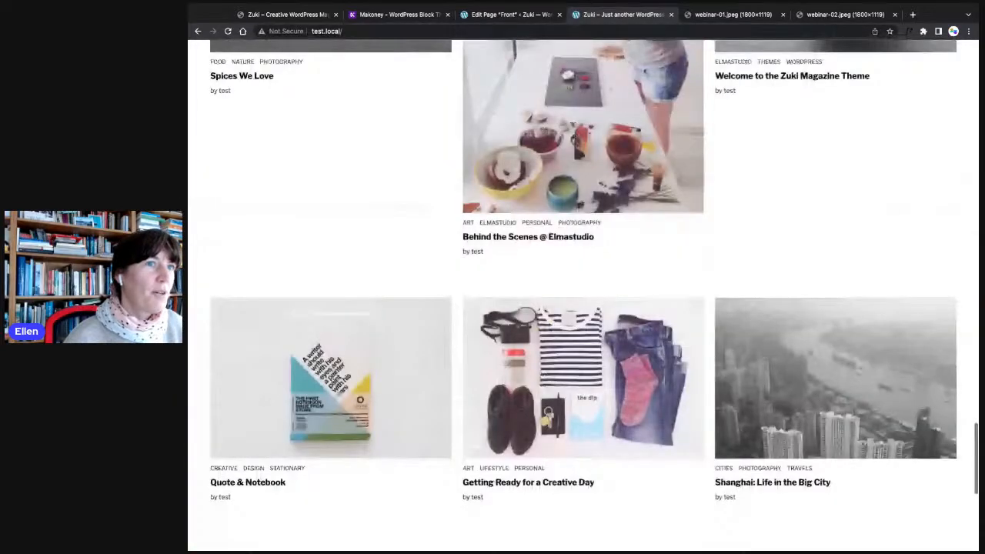
{"action": "scroll", "coordinate": [354, 284], "scroll_direction": "up", "scroll_amount": 2}
{"action": "scroll", "coordinate": [354, 285], "scroll_direction": "down", "scroll_amount": 3}
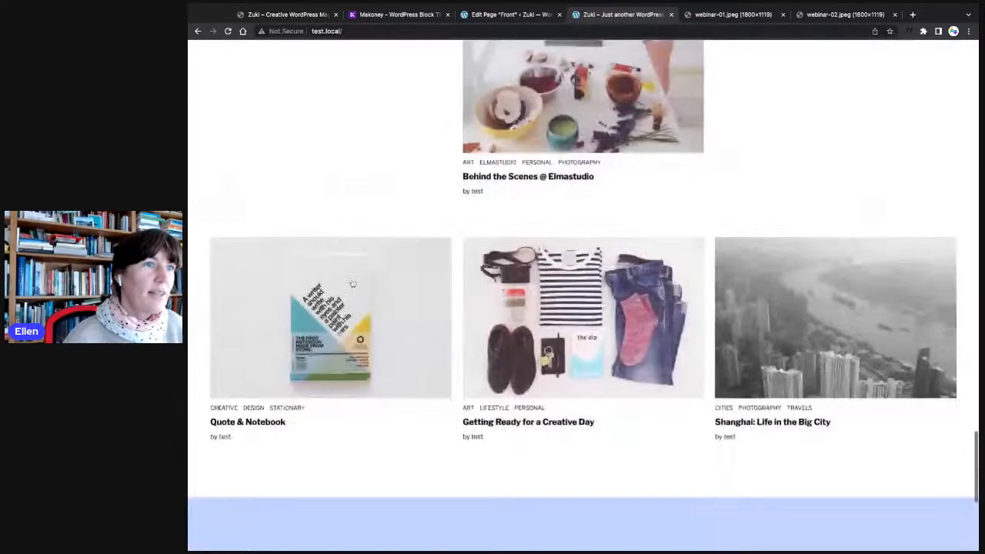
{"action": "scroll", "coordinate": [306, 266], "scroll_direction": "up", "scroll_amount": 1}
{"action": "scroll", "coordinate": [305, 266], "scroll_direction": "down", "scroll_amount": 1}
{"action": "scroll", "coordinate": [332, 308], "scroll_direction": "up", "scroll_amount": 4}
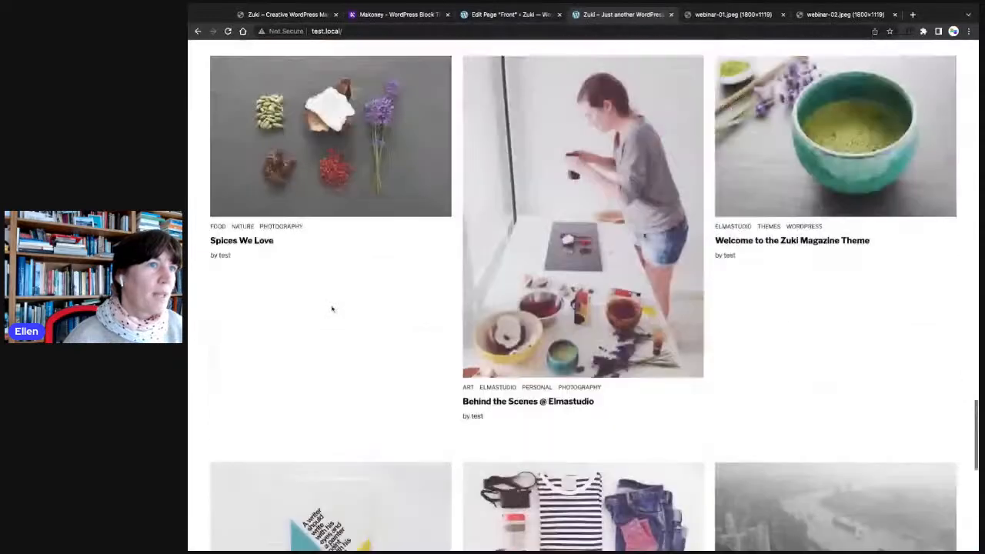
{"action": "scroll", "coordinate": [514, 299], "scroll_direction": "down", "scroll_amount": 1}
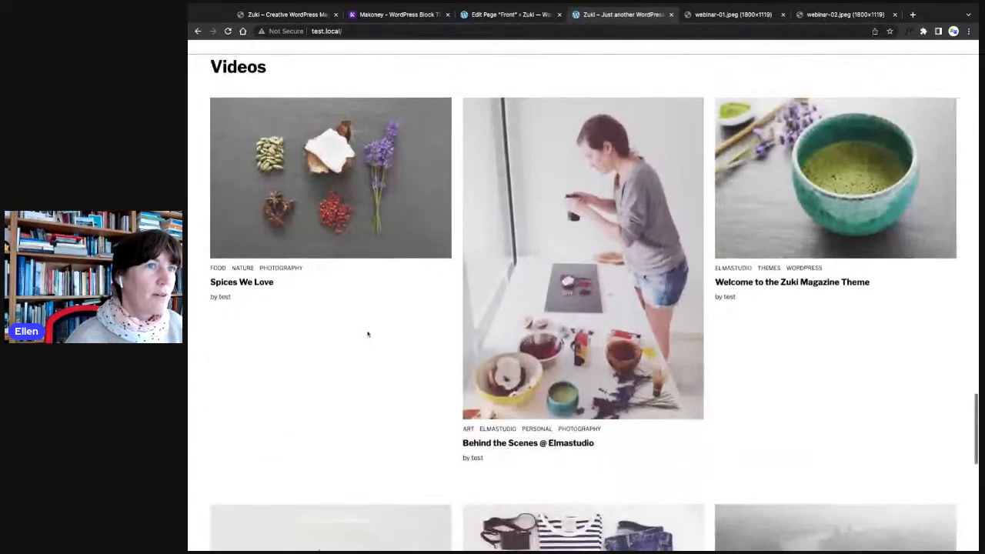
{"action": "scroll", "coordinate": [496, 312], "scroll_direction": "down", "scroll_amount": 1}
{"action": "scroll", "coordinate": [496, 311], "scroll_direction": "down", "scroll_amount": 4}
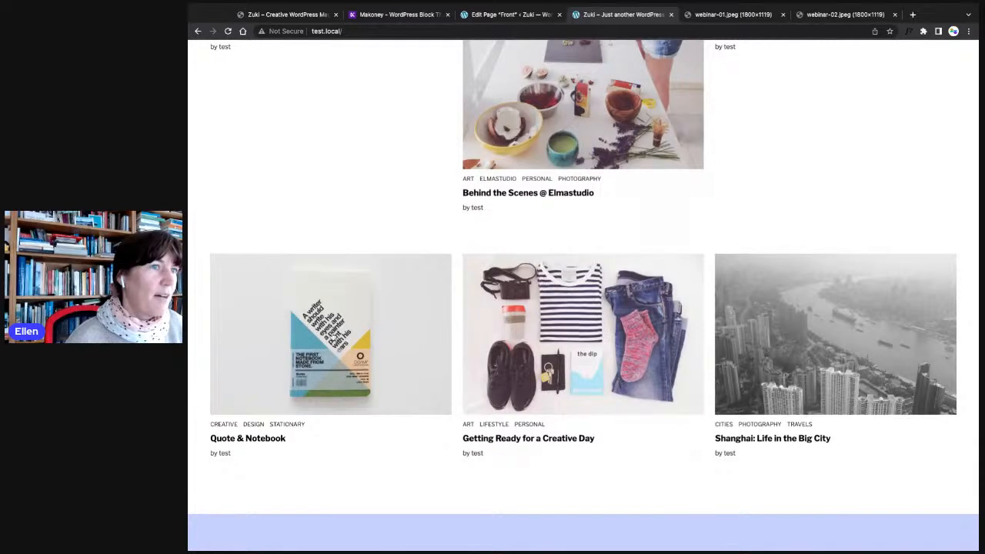
{"action": "scroll", "coordinate": [387, 220], "scroll_direction": "down", "scroll_amount": 1}
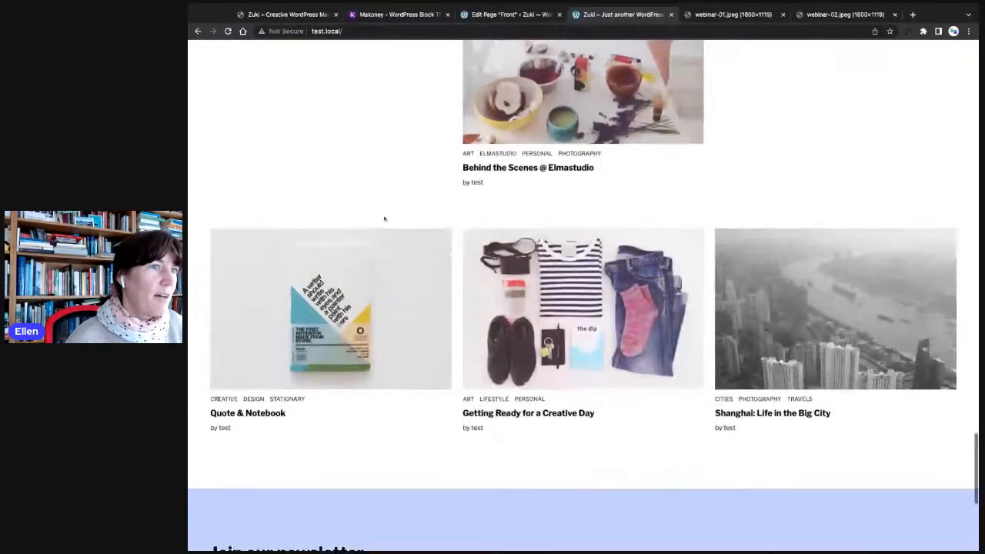
- Review the live homepage from the Videos section back up through Get started to the featured Behind the Scenes story
{"action": "scroll", "coordinate": [387, 220], "scroll_direction": "up", "scroll_amount": 4}
{"action": "scroll", "coordinate": [393, 222], "scroll_direction": "up", "scroll_amount": 15}
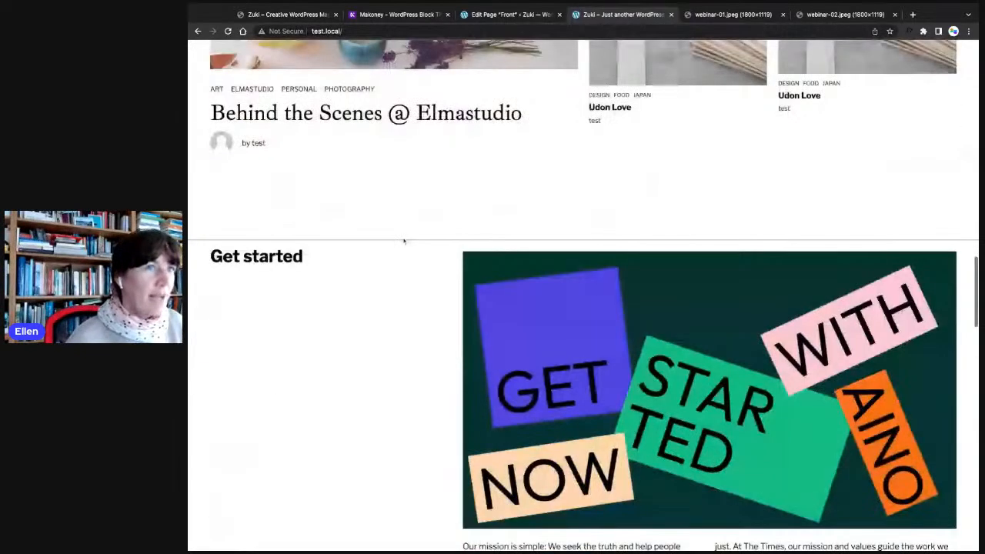
{"action": "scroll", "coordinate": [359, 277], "scroll_direction": "down", "scroll_amount": 3}
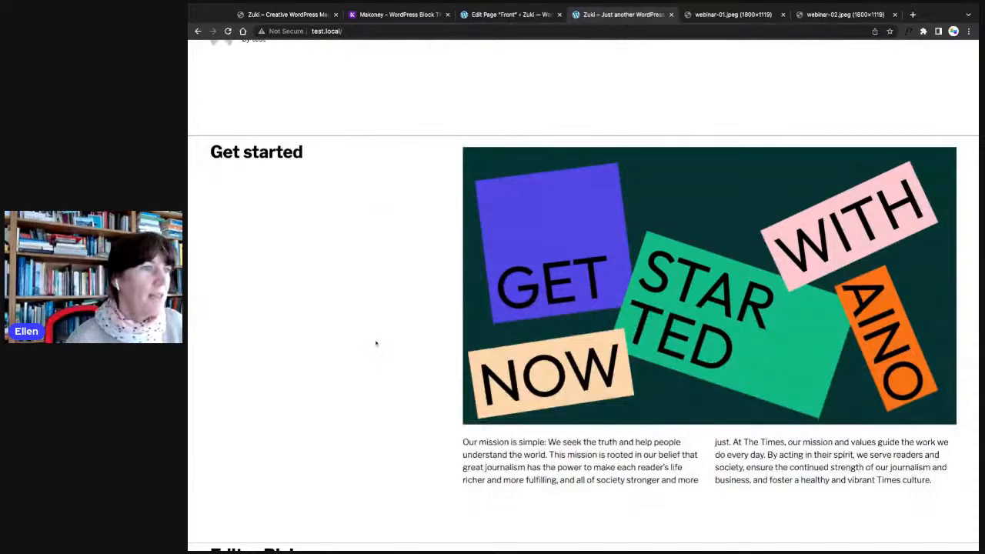
{"action": "scroll", "coordinate": [376, 341], "scroll_direction": "down", "scroll_amount": 1}
{"action": "scroll", "coordinate": [376, 342], "scroll_direction": "up", "scroll_amount": 10}
{"action": "scroll", "coordinate": [376, 341], "scroll_direction": "up", "scroll_amount": 3}
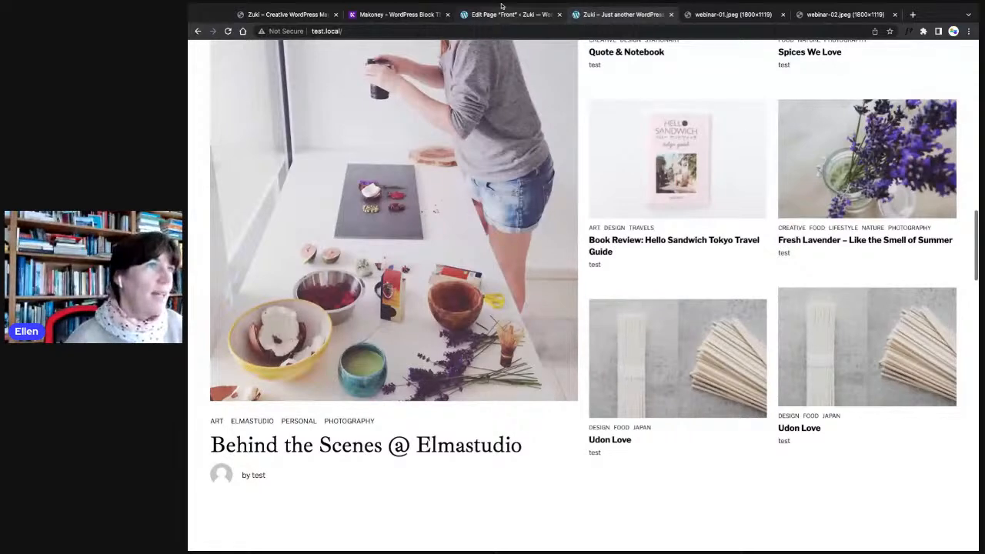
- Switch back to the page editor and select the Get started Grid block to examine its column layout and grid items
{"action": "left_click", "coordinate": [504, 14]}
{"action": "left_click", "coordinate": [235, 174]}
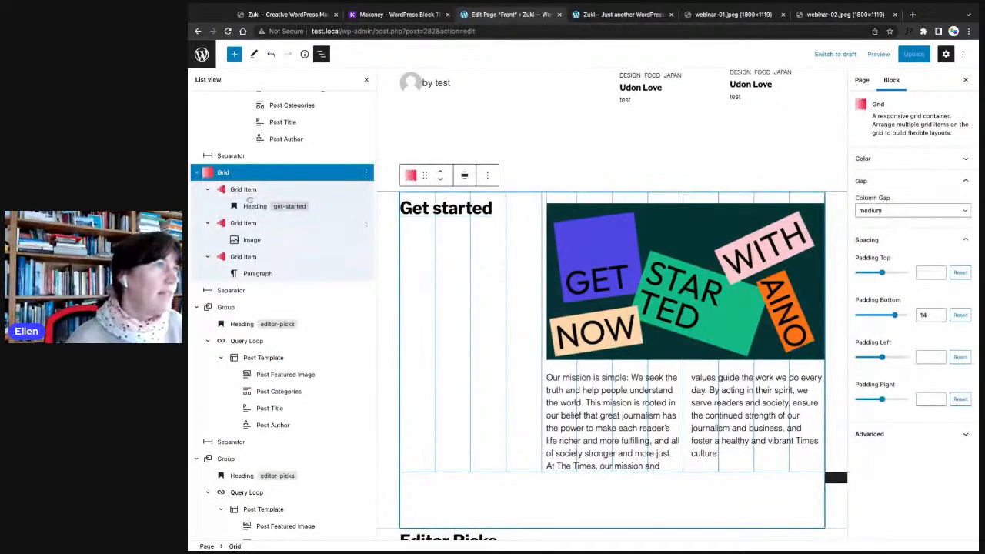
{"action": "scroll", "coordinate": [468, 309], "scroll_direction": "down", "scroll_amount": 1}
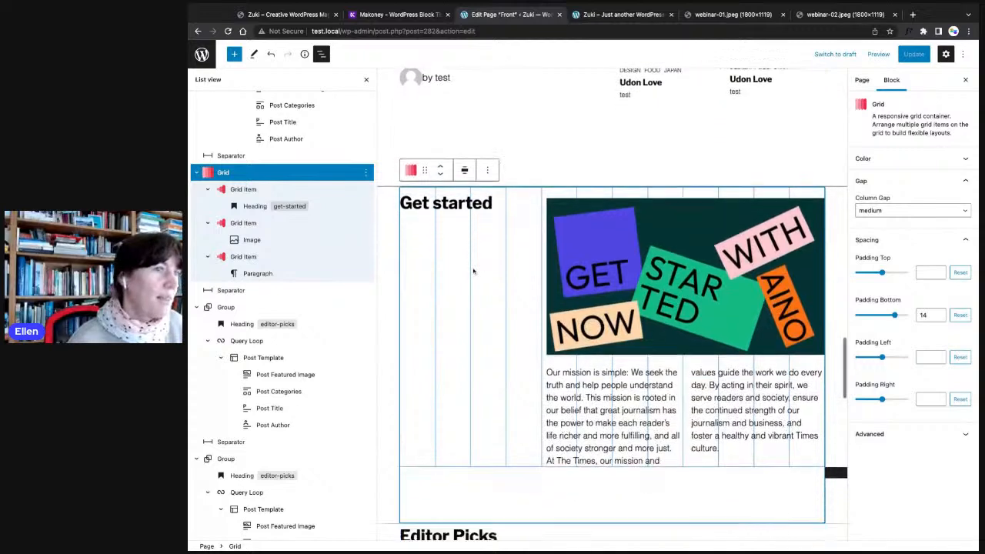
{"action": "scroll", "coordinate": [468, 310], "scroll_direction": "up", "scroll_amount": 1}
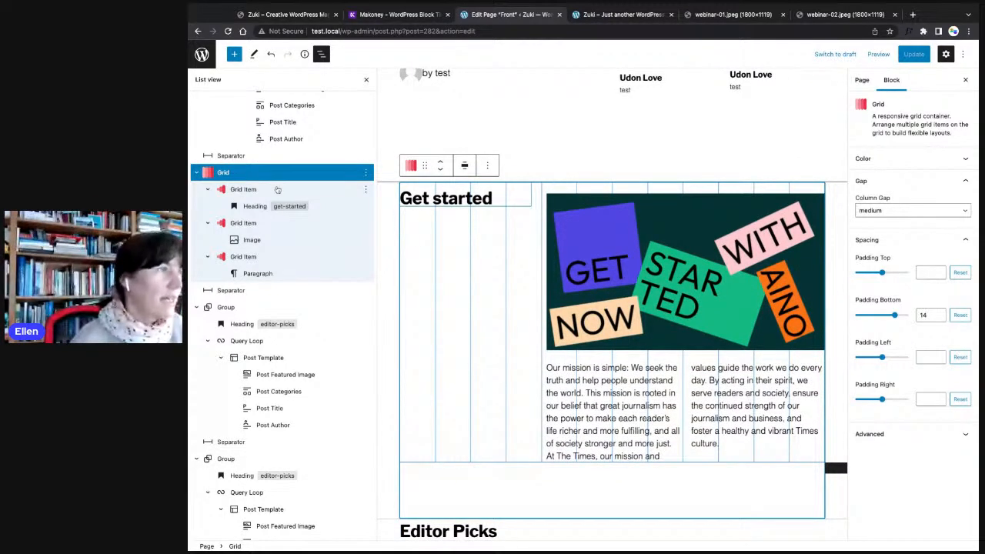
{"action": "scroll", "coordinate": [455, 267], "scroll_direction": "up", "scroll_amount": 1}
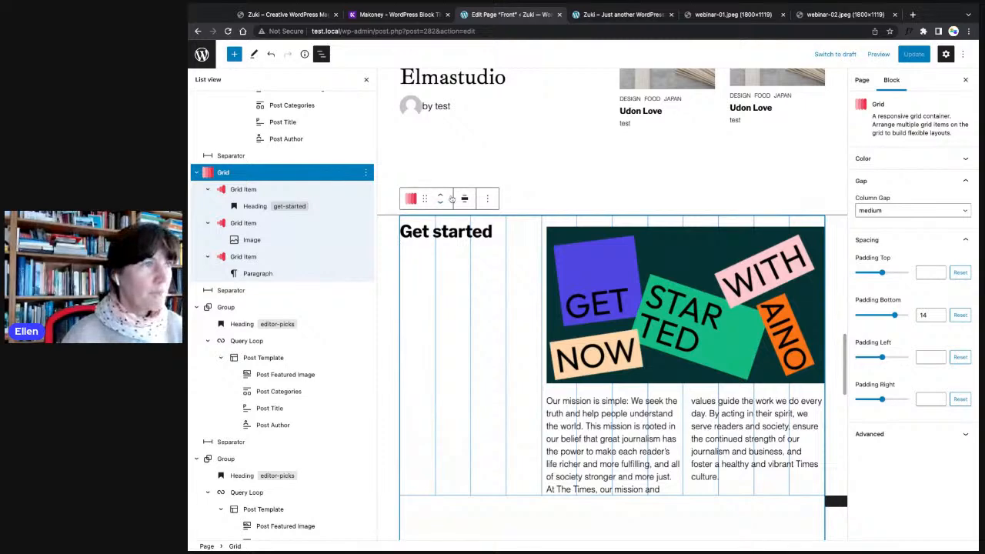
- Inspect the Mailchimp sign-up form and the "Join our newsletter" heading in the newsletter section
{"action": "scroll", "coordinate": [461, 290], "scroll_direction": "down", "scroll_amount": 4}
{"action": "scroll", "coordinate": [461, 289], "scroll_direction": "down", "scroll_amount": 10}
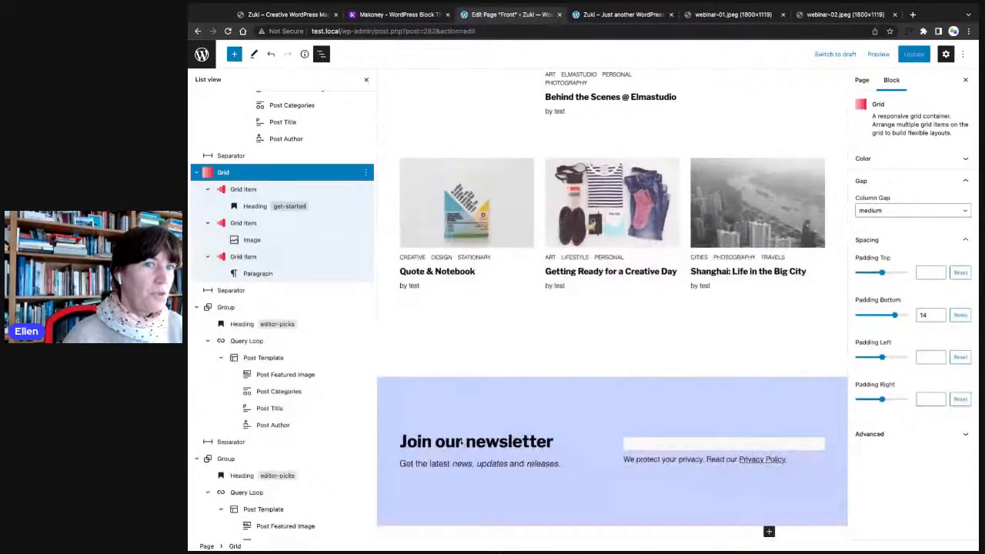
{"action": "left_click", "coordinate": [699, 446]}
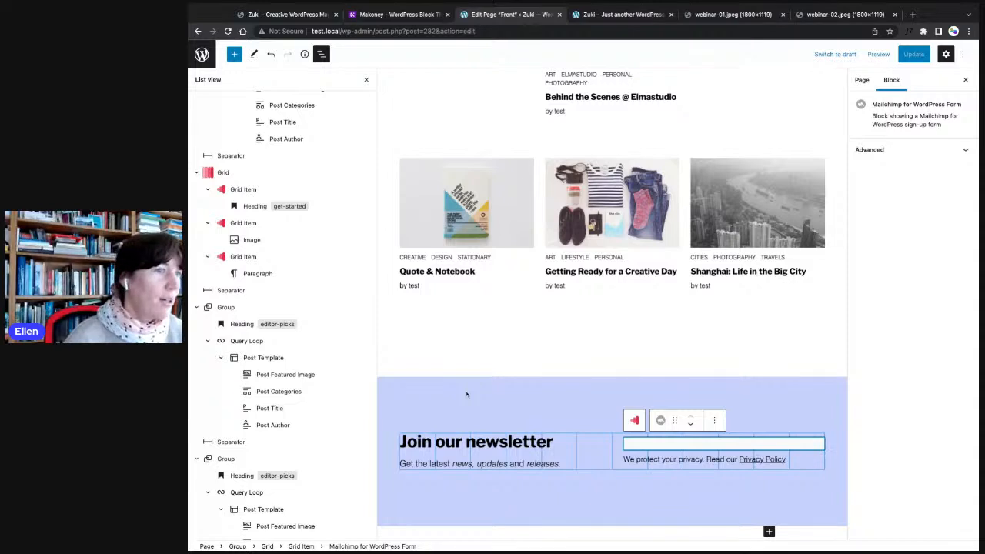
{"action": "left_click", "coordinate": [462, 444]}
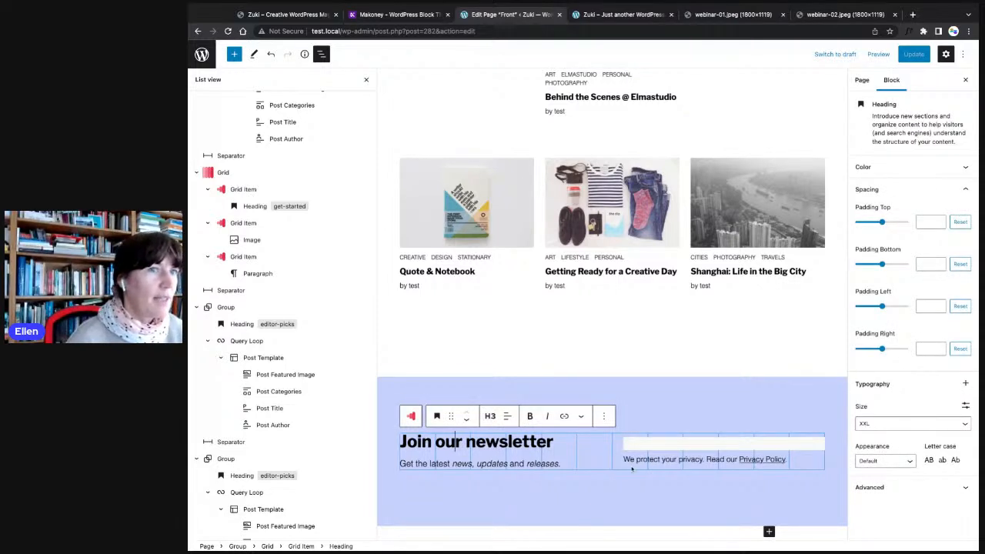
- Change the newsletter Group's background to a custom, paler grey-blue colour and update the page
{"action": "left_click", "coordinate": [480, 387]}
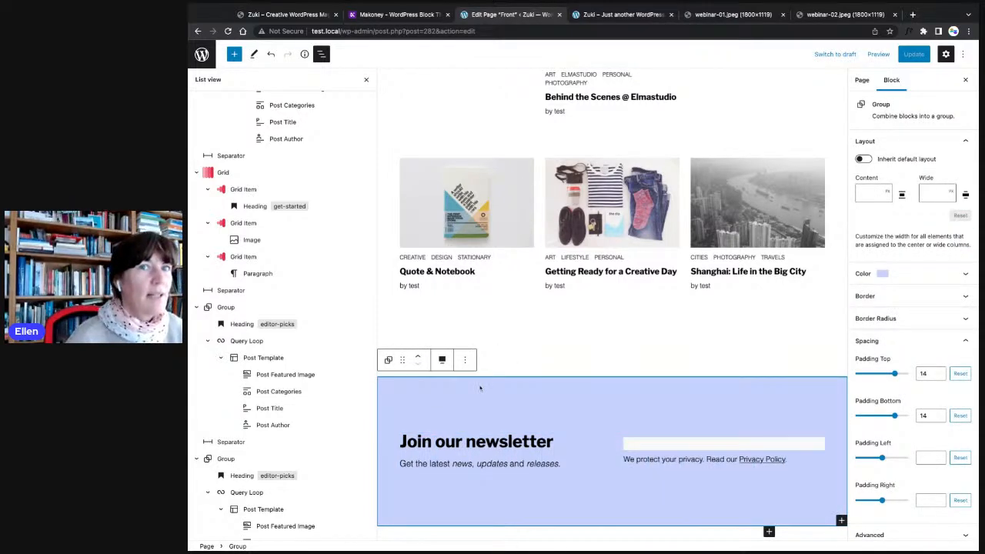
{"action": "left_click", "coordinate": [886, 274]}
{"action": "left_click", "coordinate": [893, 317]}
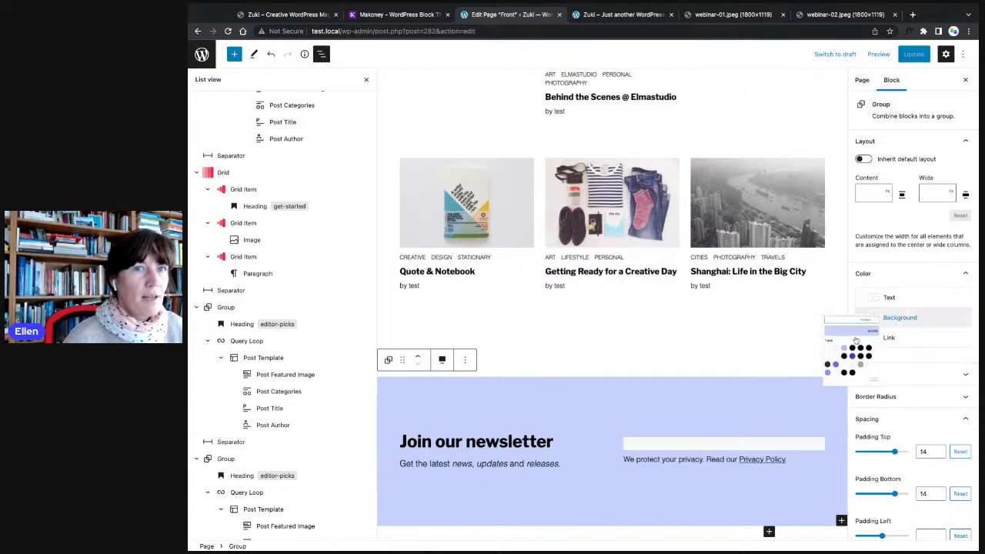
{"action": "left_click", "coordinate": [776, 345]}
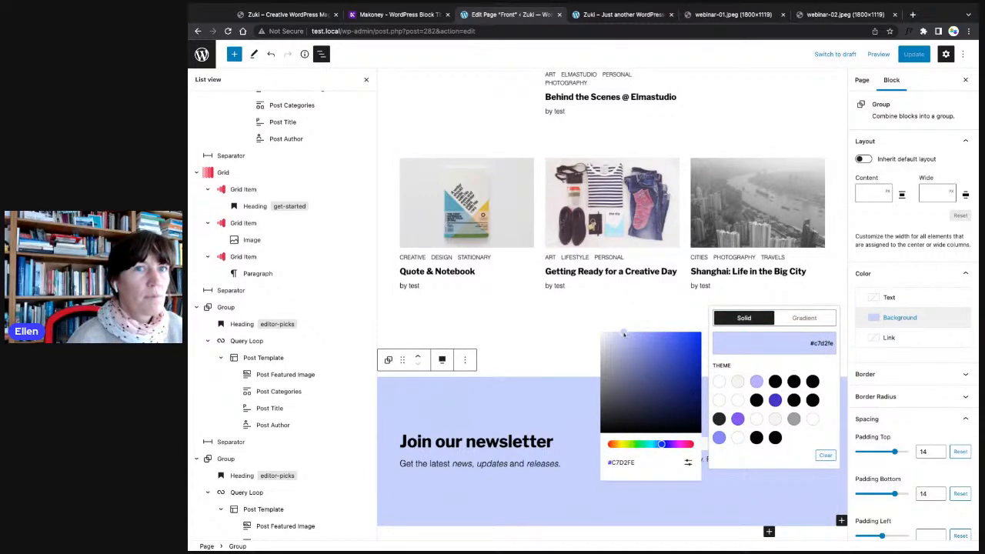
{"action": "left_click_drag", "start_coordinate": [623, 334], "coordinate": [611, 335]}
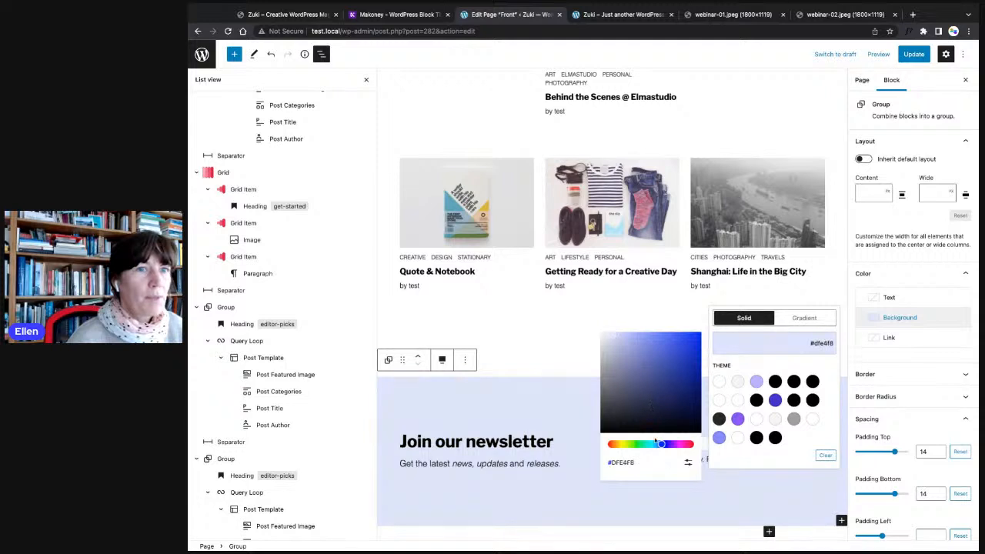
{"action": "left_click_drag", "start_coordinate": [661, 445], "coordinate": [659, 445]}
{"action": "left_click_drag", "start_coordinate": [611, 334], "coordinate": [611, 338]}
{"action": "left_click", "coordinate": [913, 54]}
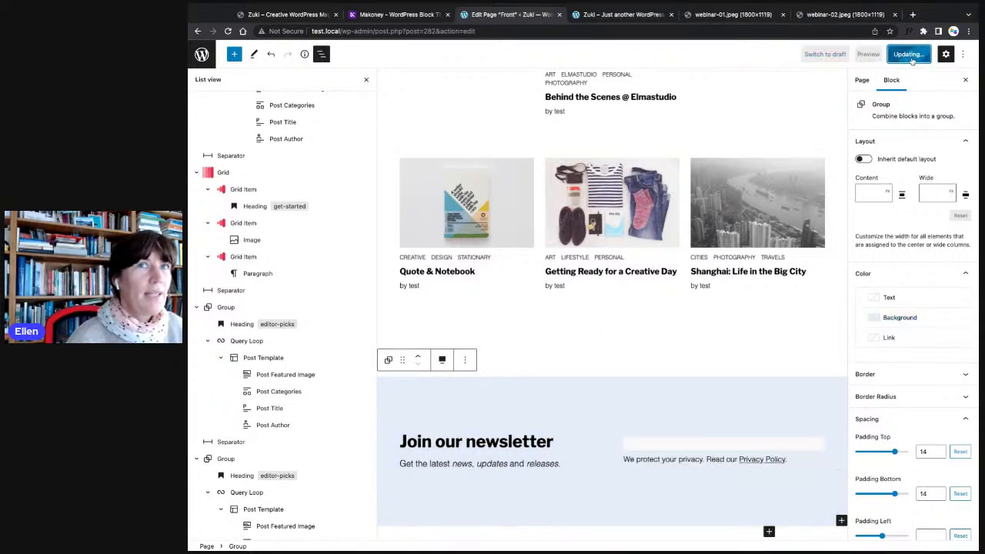
{"action": "scroll", "coordinate": [436, 283], "scroll_direction": "up", "scroll_amount": 5}
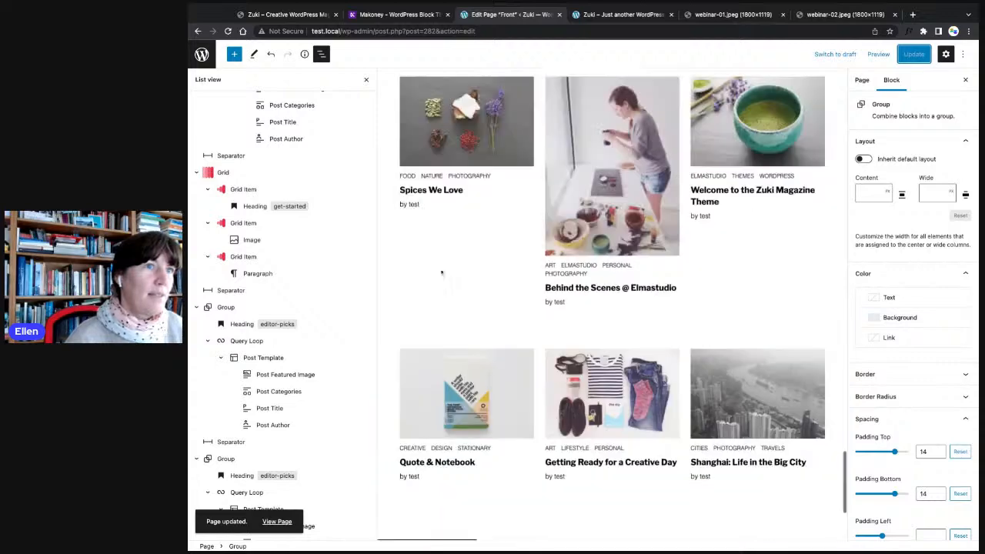
- Remove the Authors Grid from the Filter Contents accordion block at the start of the Front page
{"action": "scroll", "coordinate": [441, 271], "scroll_direction": "up", "scroll_amount": 3}
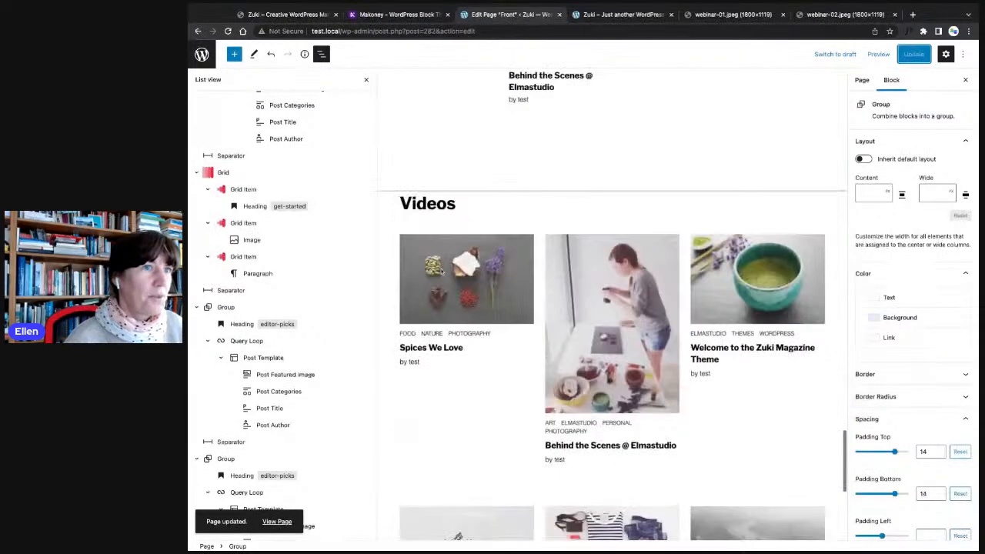
{"action": "scroll", "coordinate": [441, 271], "scroll_direction": "up", "scroll_amount": 20}
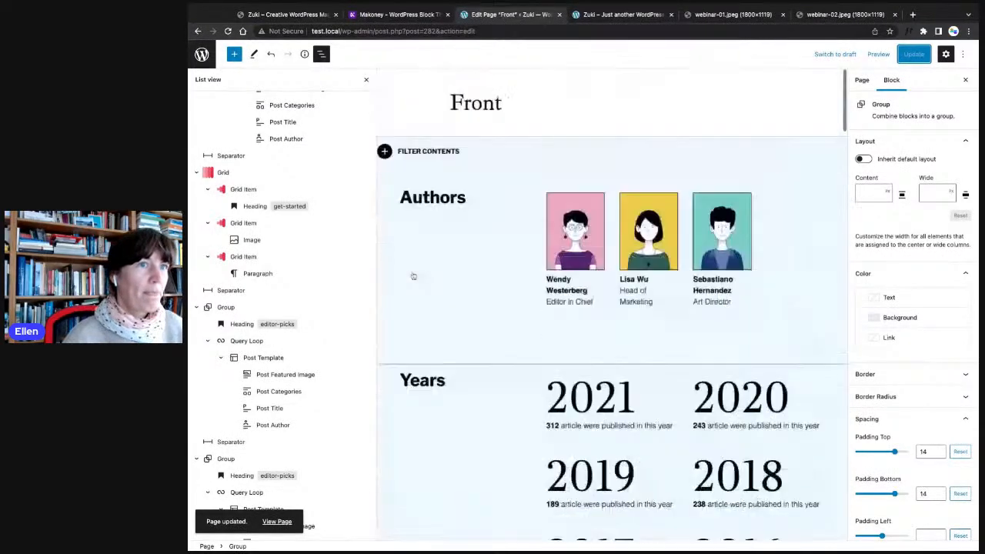
{"action": "scroll", "coordinate": [439, 315], "scroll_direction": "down", "scroll_amount": 1}
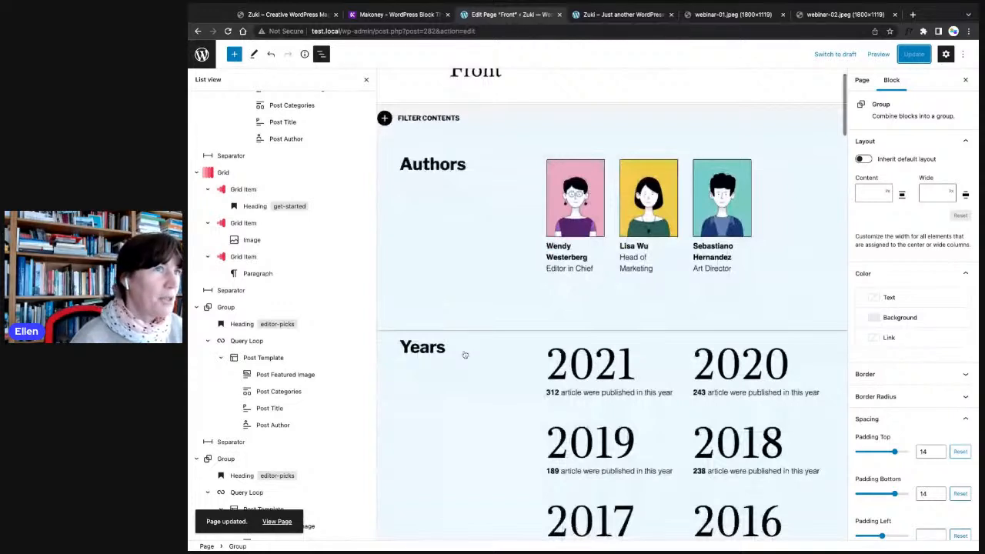
{"action": "left_click", "coordinate": [442, 166]}
{"action": "scroll", "coordinate": [317, 247], "scroll_direction": "down", "scroll_amount": 5}
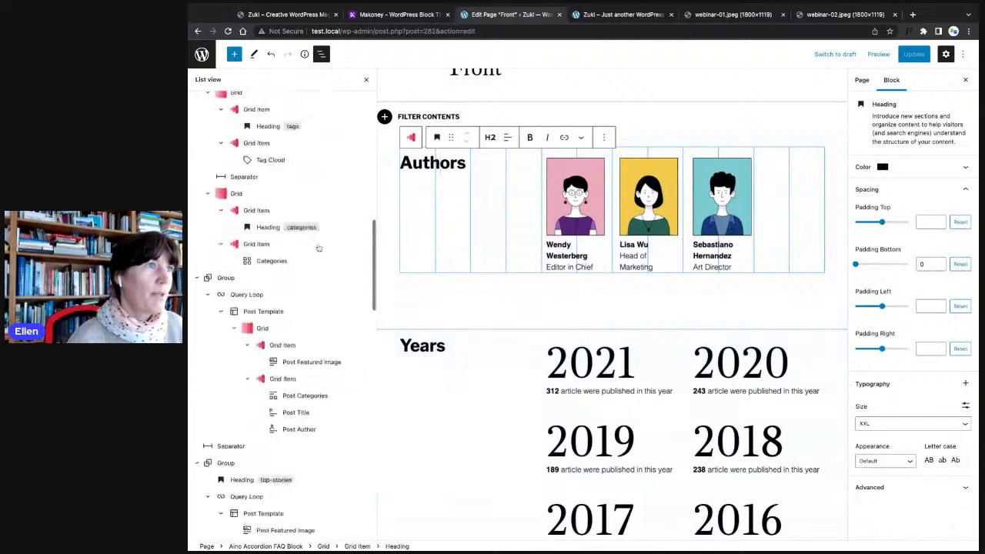
{"action": "scroll", "coordinate": [317, 247], "scroll_direction": "up", "scroll_amount": 8}
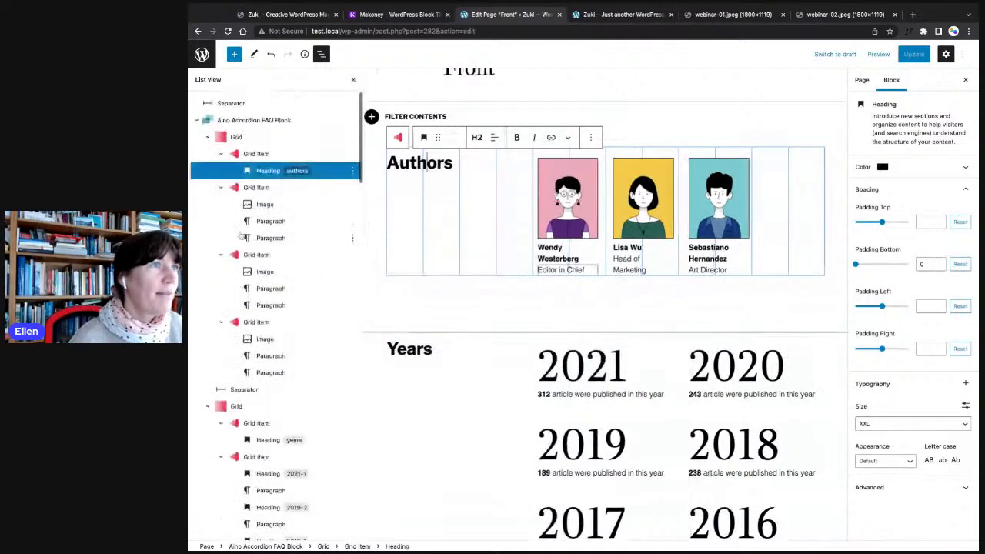
{"action": "left_click", "coordinate": [251, 154]}
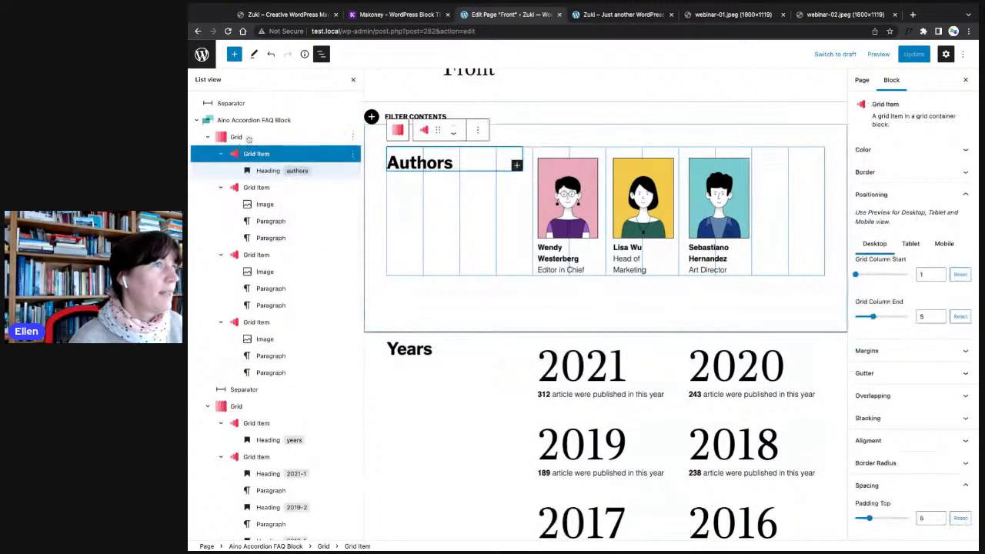
{"action": "left_click", "coordinate": [249, 137]}
{"action": "scroll", "coordinate": [508, 256], "scroll_direction": "up", "scroll_amount": 1}
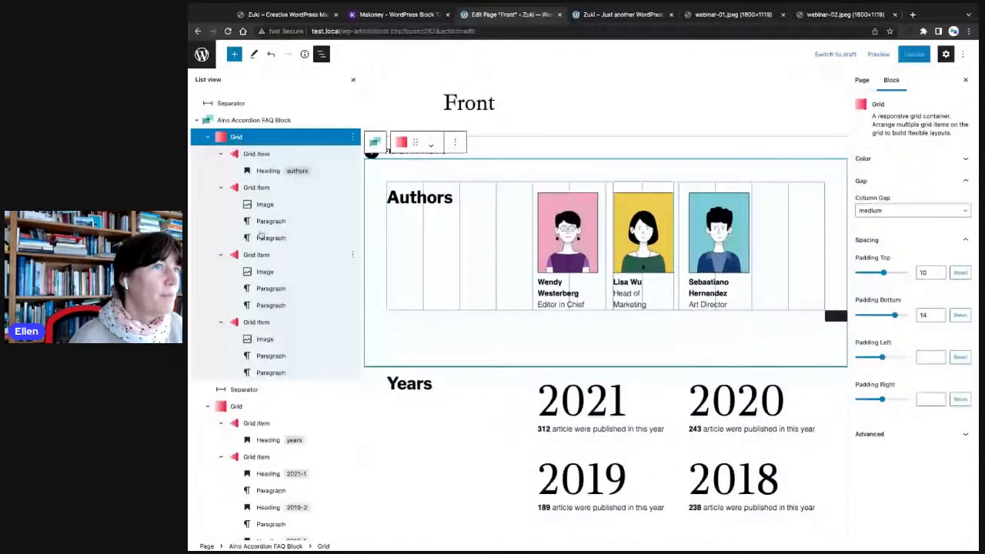
{"action": "left_click", "coordinate": [352, 137]}
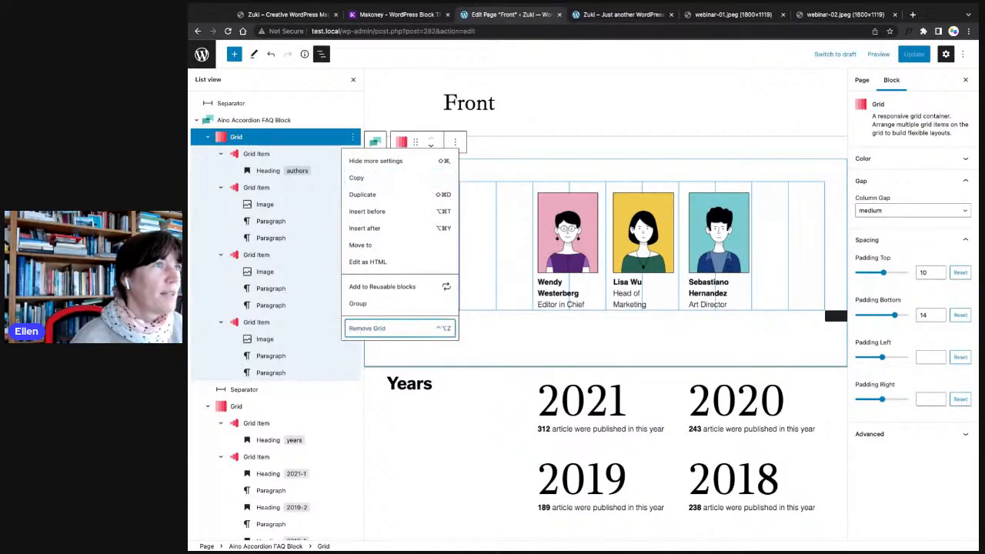
{"action": "left_click", "coordinate": [368, 329]}
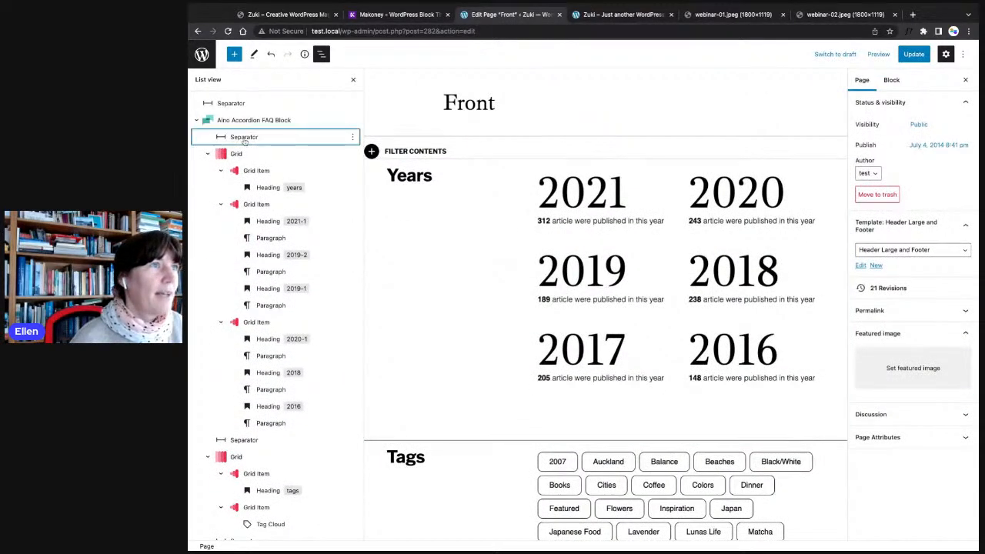
- Remove the leftover Separator above the Years Grid in the Filter Contents accordion and check the remaining Tags and Categories sections
{"action": "left_click", "coordinate": [244, 138]}
{"action": "left_click", "coordinate": [352, 138]}
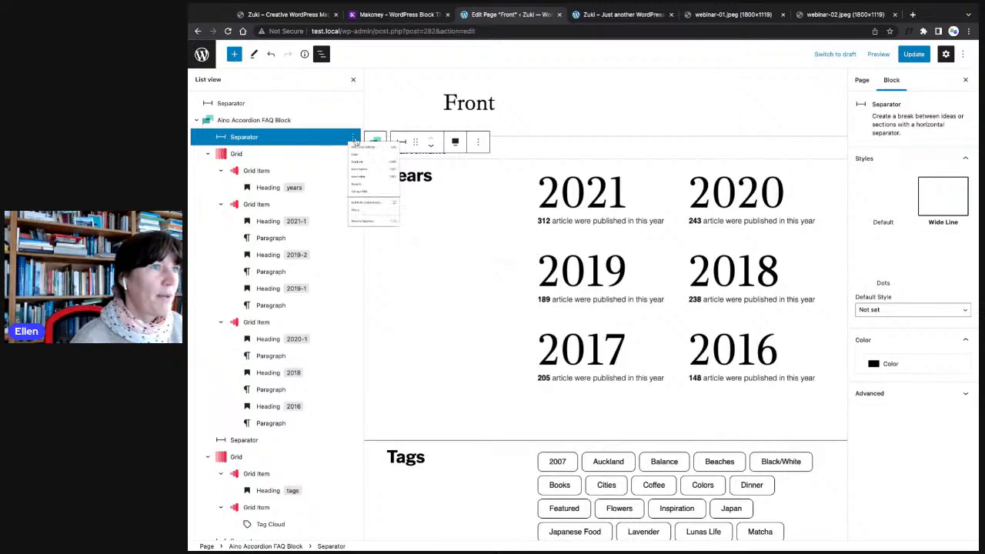
{"action": "left_click", "coordinate": [389, 330]}
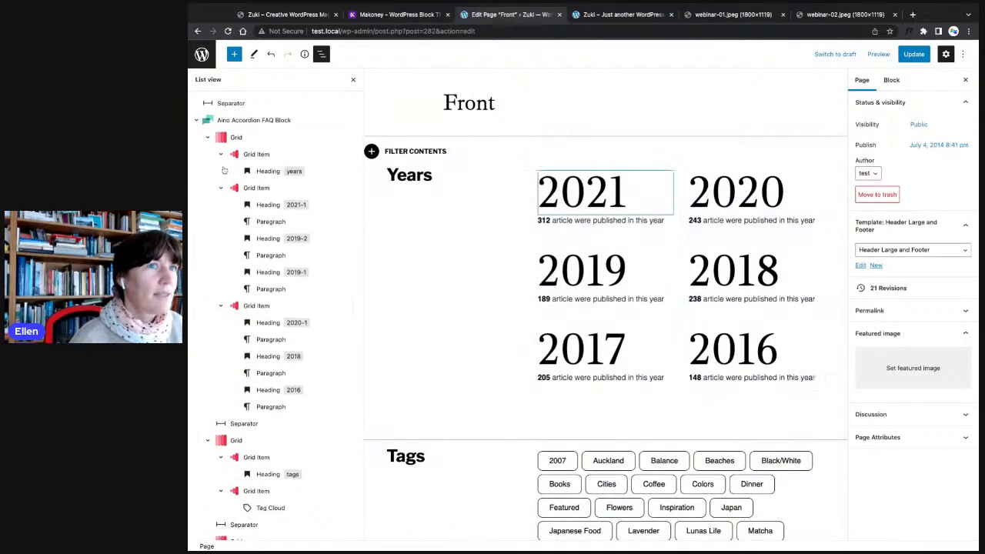
{"action": "scroll", "coordinate": [635, 275], "scroll_direction": "down", "scroll_amount": 3}
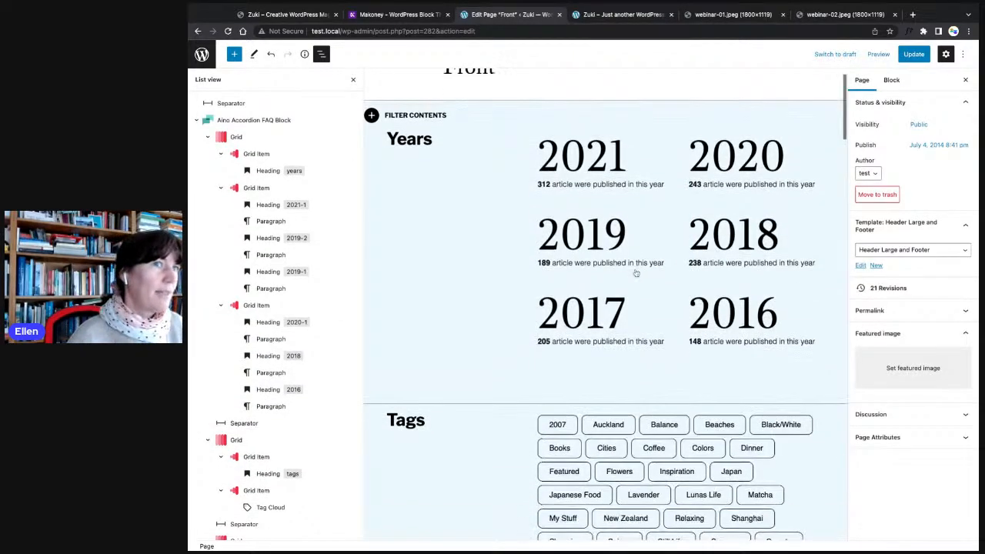
{"action": "scroll", "coordinate": [560, 275], "scroll_direction": "down", "scroll_amount": 3}
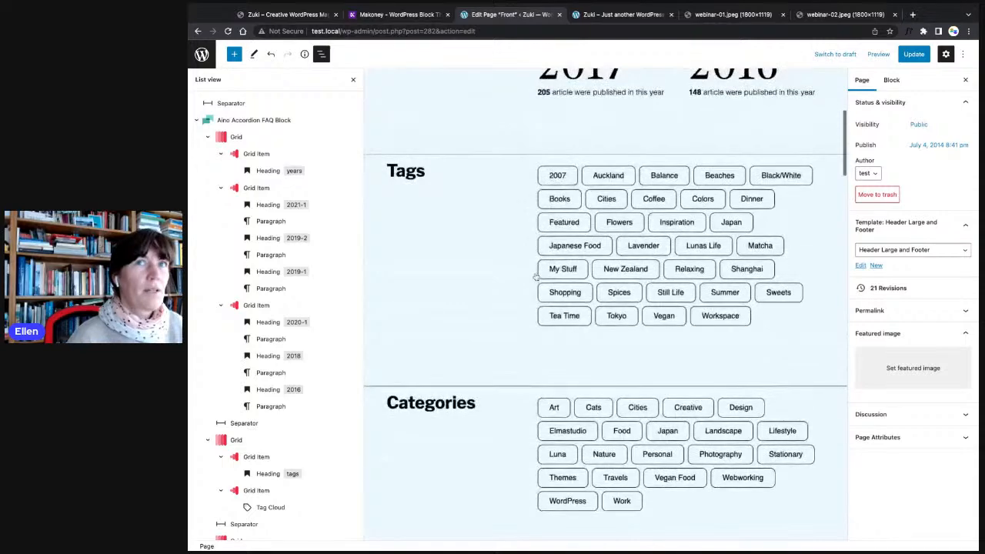
- Update the front page and look over its sections down to Get started
{"action": "left_click", "coordinate": [913, 54]}
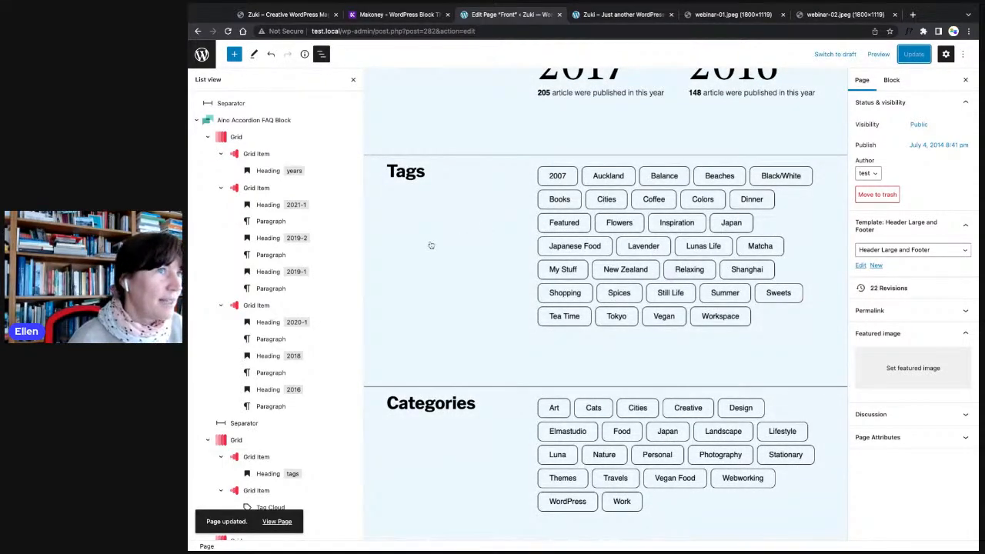
{"action": "scroll", "coordinate": [430, 244], "scroll_direction": "up", "scroll_amount": 2}
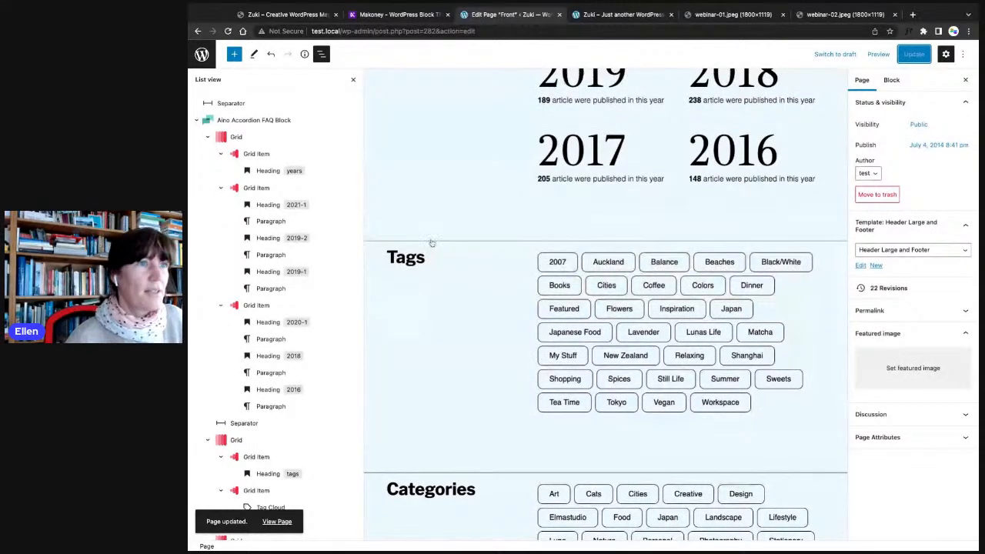
{"action": "scroll", "coordinate": [420, 295], "scroll_direction": "up", "scroll_amount": 6}
{"action": "scroll", "coordinate": [421, 295], "scroll_direction": "down", "scroll_amount": 10}
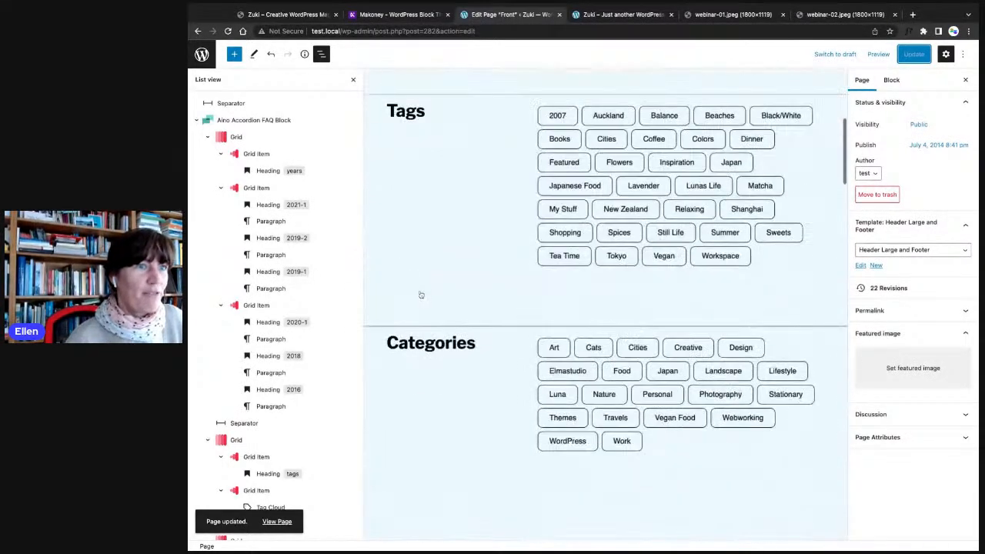
{"action": "scroll", "coordinate": [421, 294], "scroll_direction": "down", "scroll_amount": 5}
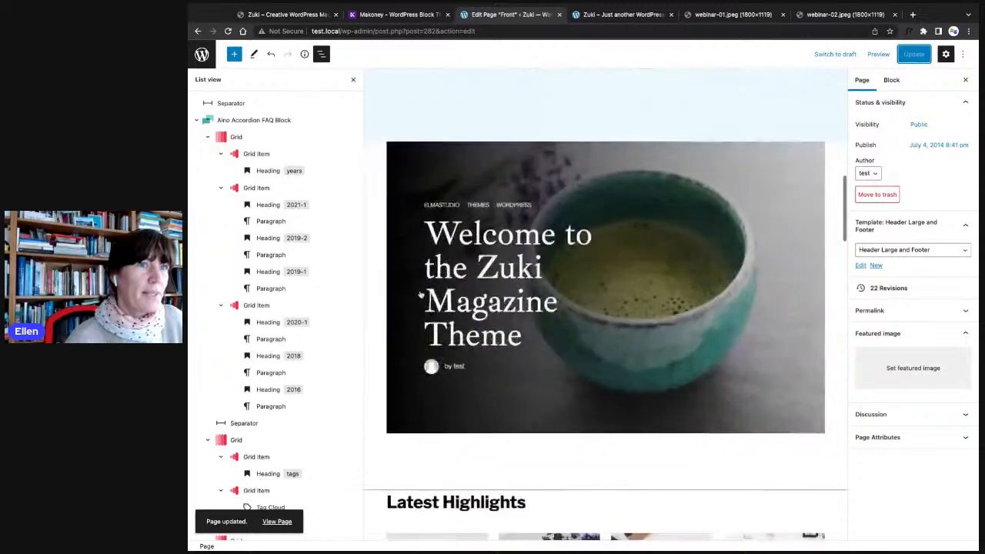
{"action": "scroll", "coordinate": [422, 295], "scroll_direction": "down", "scroll_amount": 10}
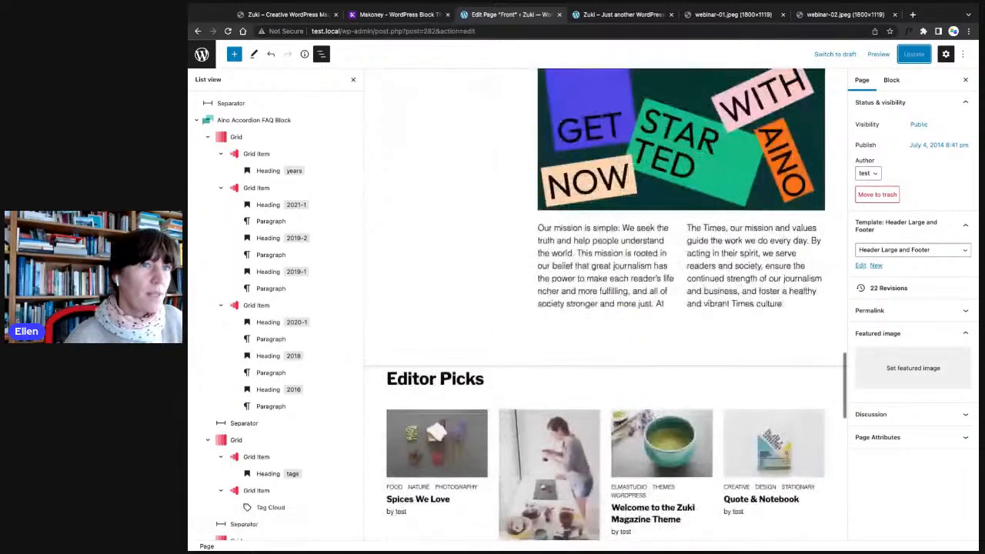
{"action": "scroll", "coordinate": [583, 301], "scroll_direction": "up", "scroll_amount": 2}
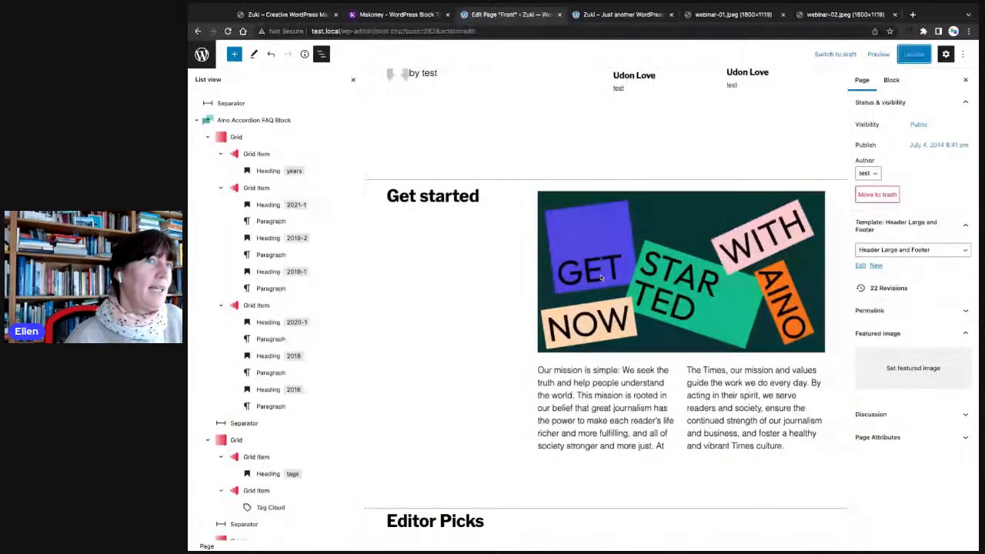
- Replace the Get started image with the large author portrait from the media library, using the original Zuki demo as reference, and update the page
{"action": "left_click", "coordinate": [602, 279]}
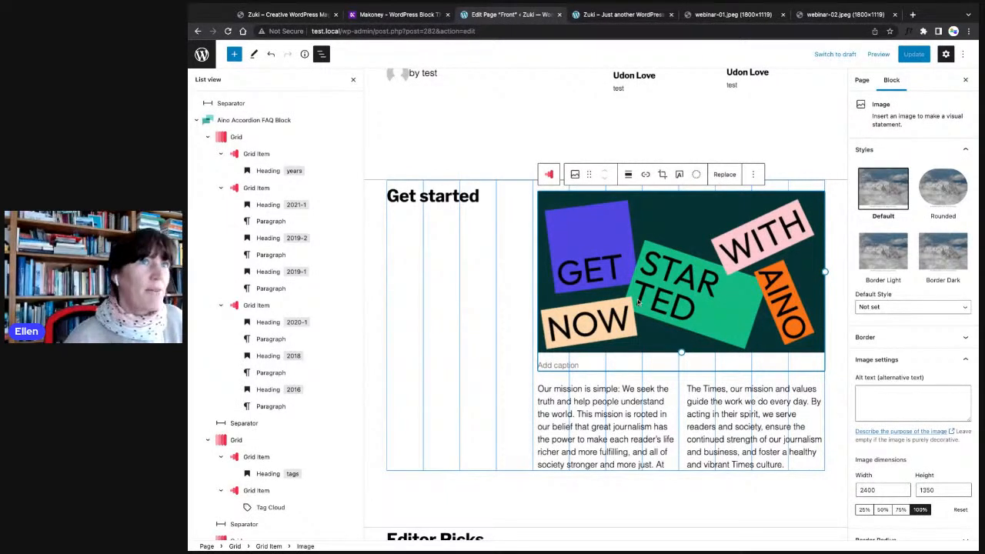
{"action": "left_click", "coordinate": [303, 16]}
{"action": "scroll", "coordinate": [387, 277], "scroll_direction": "down", "scroll_amount": 5}
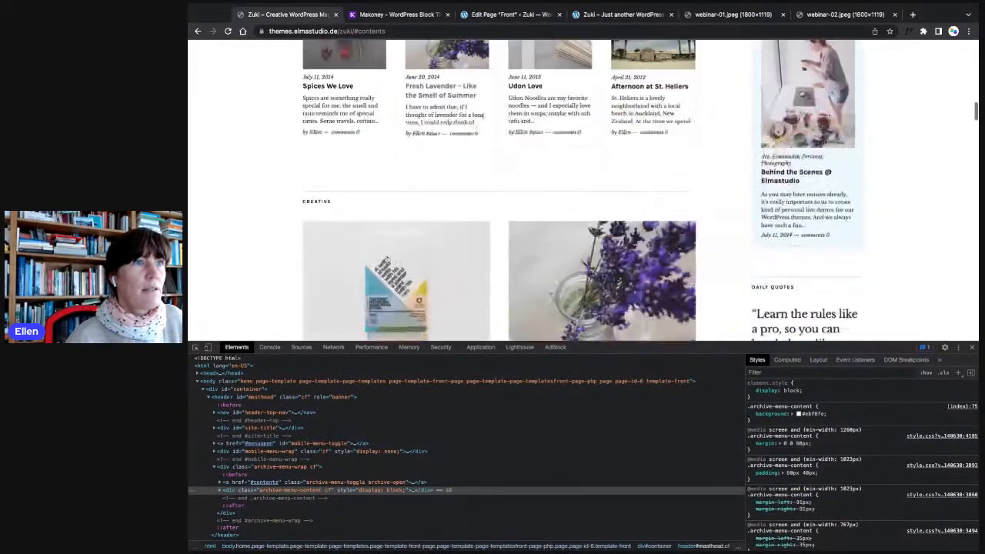
{"action": "scroll", "coordinate": [296, 251], "scroll_direction": "down", "scroll_amount": 15}
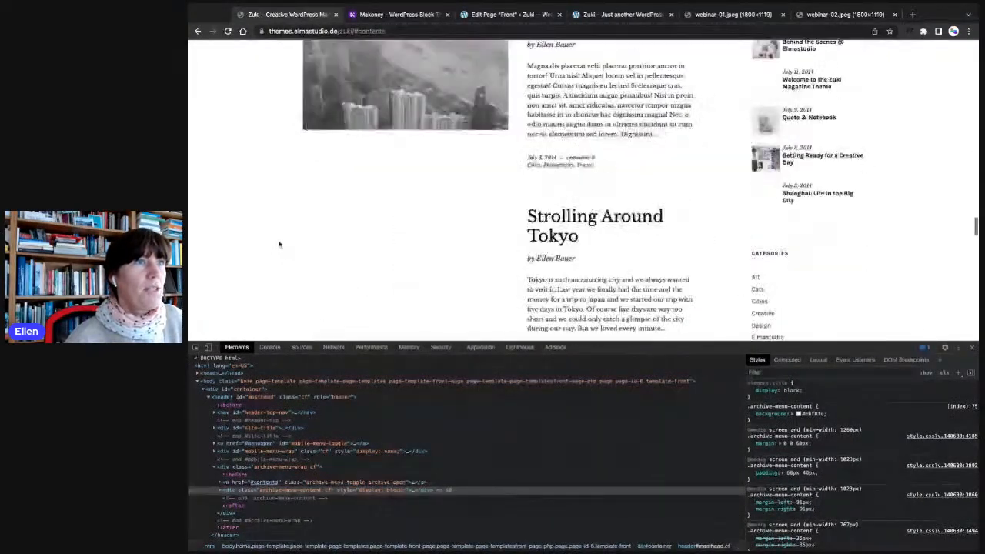
{"action": "scroll", "coordinate": [279, 245], "scroll_direction": "down", "scroll_amount": 5}
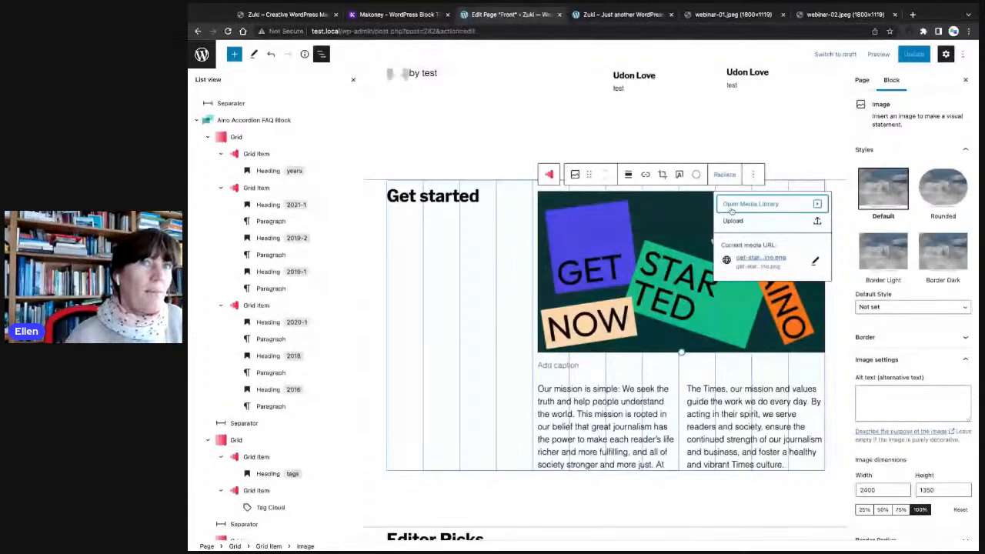
{"action": "left_click", "coordinate": [732, 209]}
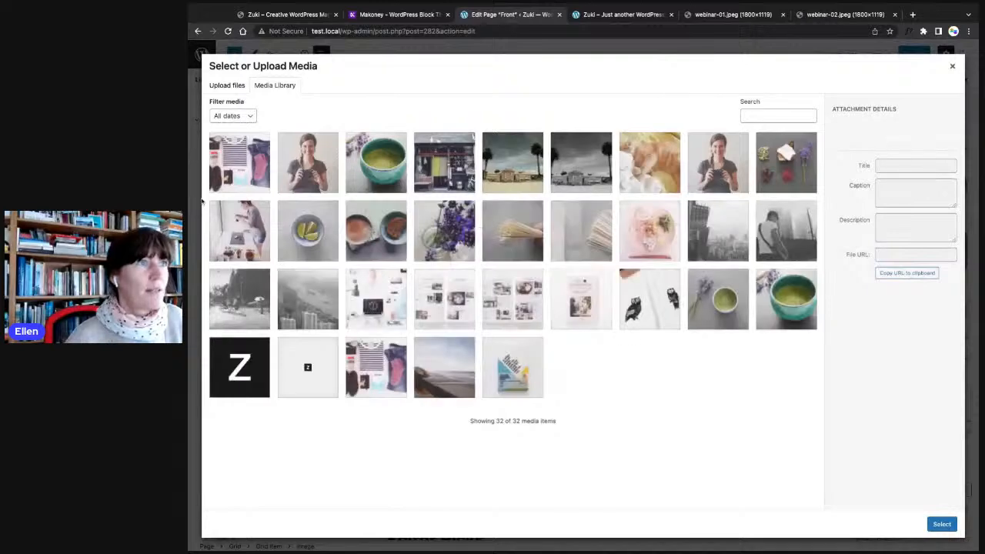
{"action": "left_click", "coordinate": [297, 172]}
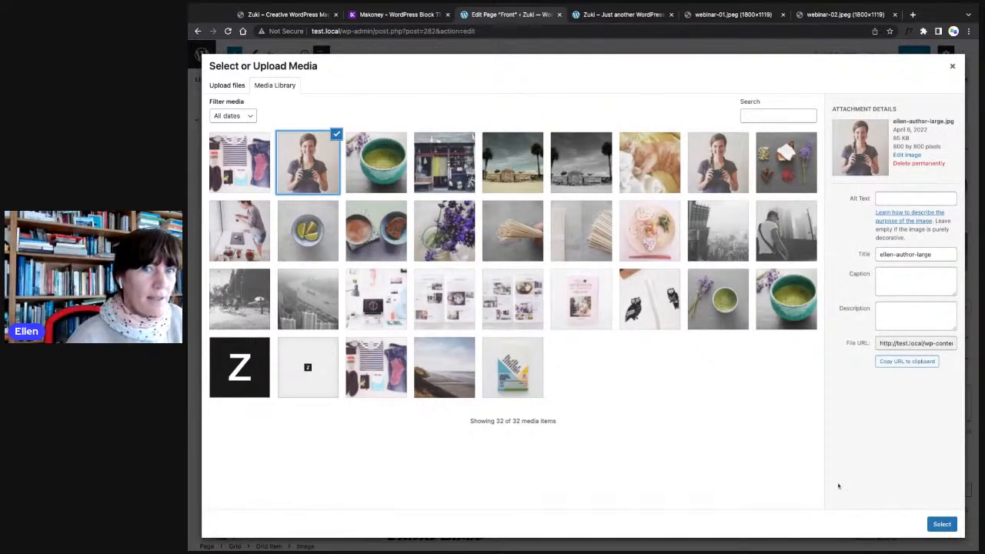
{"action": "left_click", "coordinate": [942, 524]}
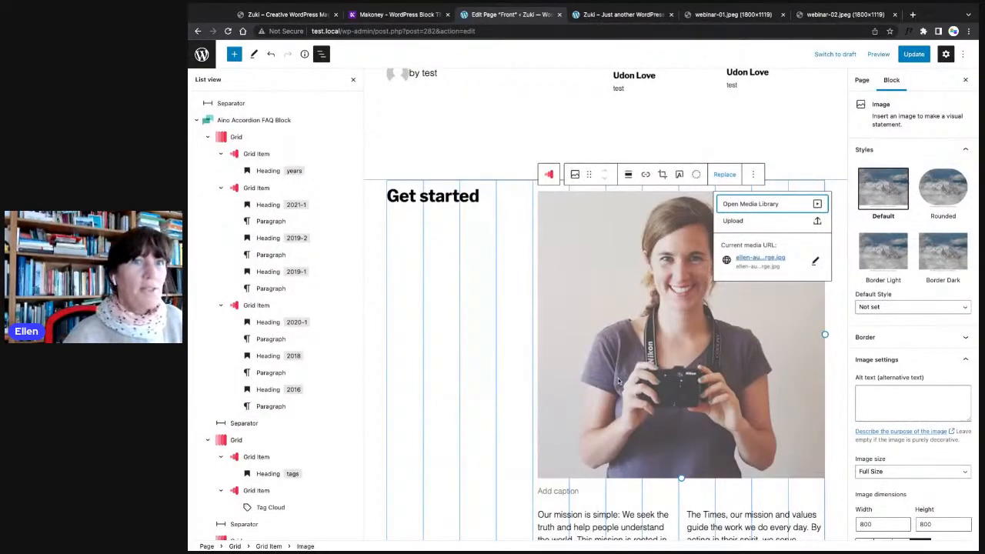
{"action": "scroll", "coordinate": [619, 380], "scroll_direction": "down", "scroll_amount": 3}
{"action": "left_click", "coordinate": [909, 58]}
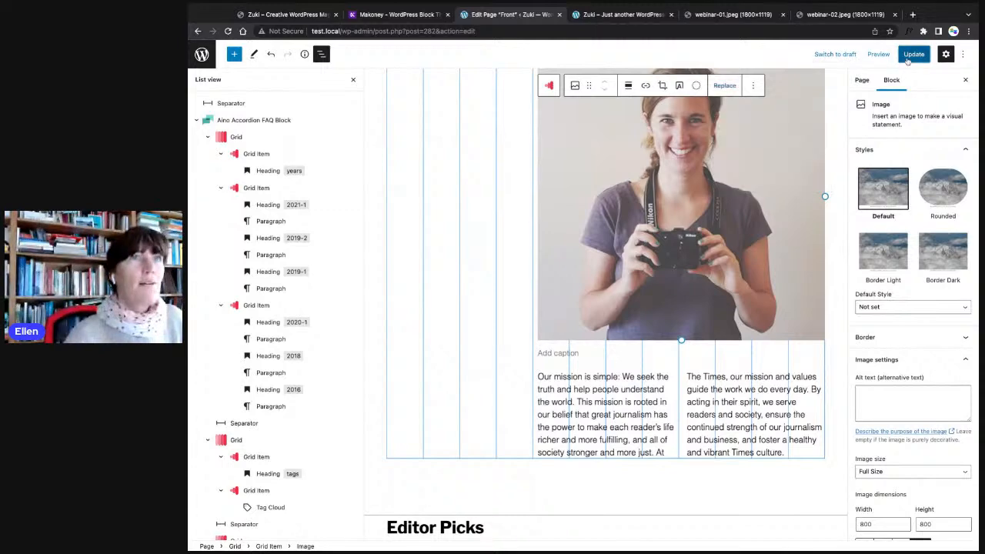
- Reload the live front page and check the Get started section with its new image
{"action": "left_click", "coordinate": [624, 14]}
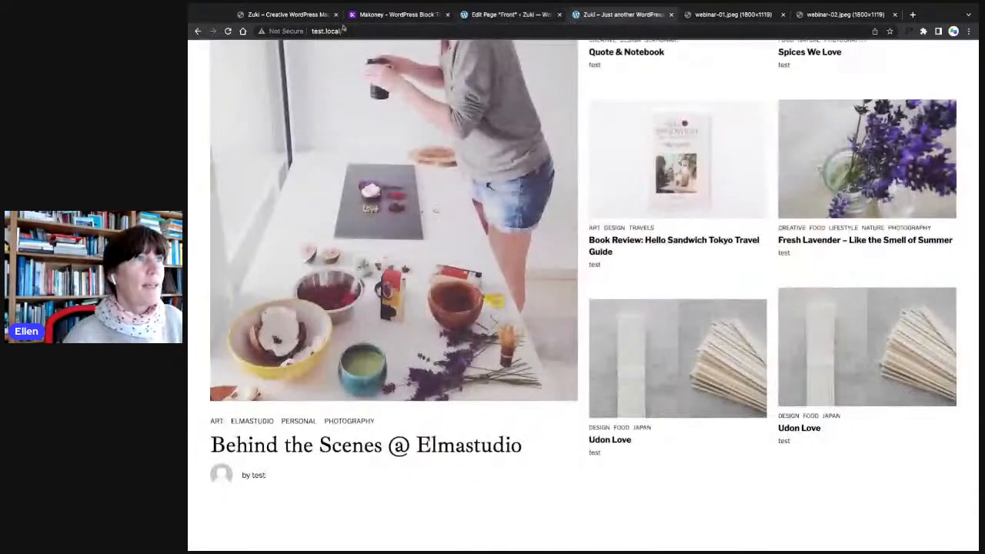
{"action": "left_click", "coordinate": [228, 31]}
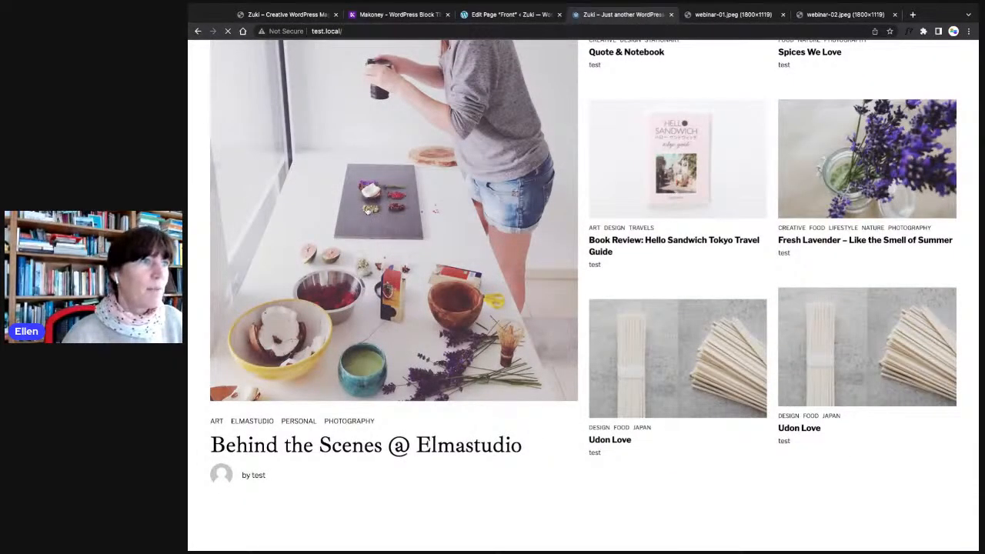
{"action": "scroll", "coordinate": [343, 243], "scroll_direction": "down", "scroll_amount": 10}
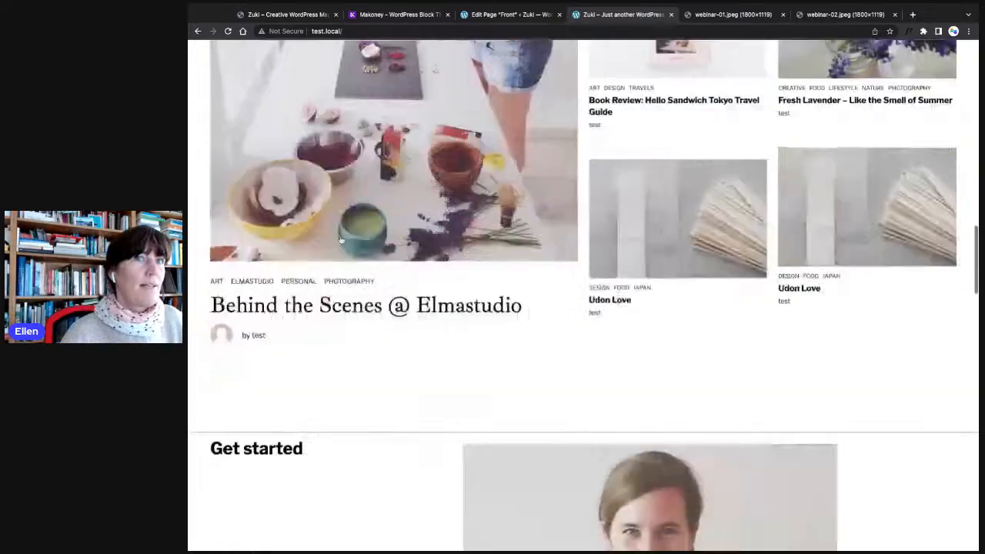
{"action": "scroll", "coordinate": [342, 243], "scroll_direction": "up", "scroll_amount": 4}
{"action": "scroll", "coordinate": [563, 265], "scroll_direction": "down", "scroll_amount": 1}
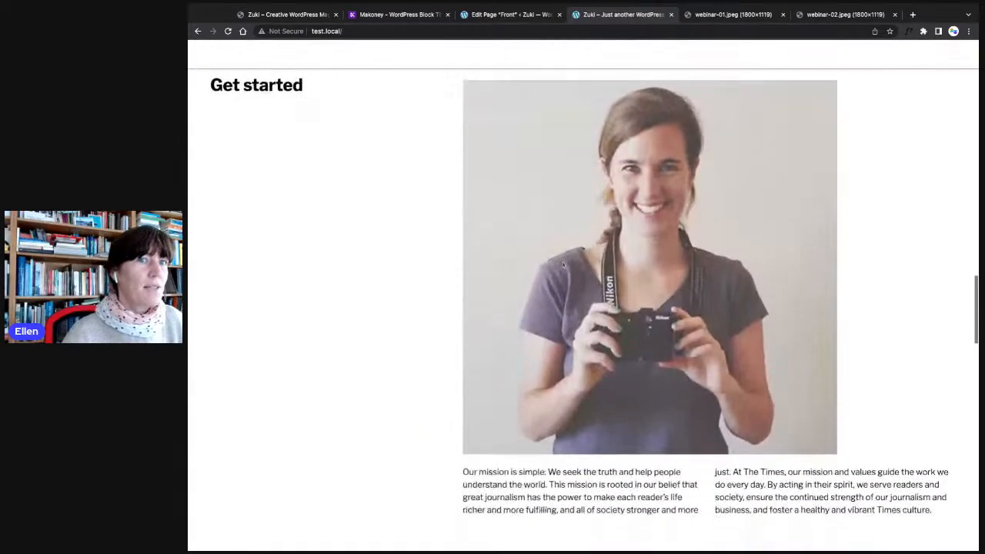
- Return to the page editor and clear the additional CSS class of the Get started paragraph
{"action": "left_click", "coordinate": [508, 14]}
{"action": "left_click", "coordinate": [576, 378]}
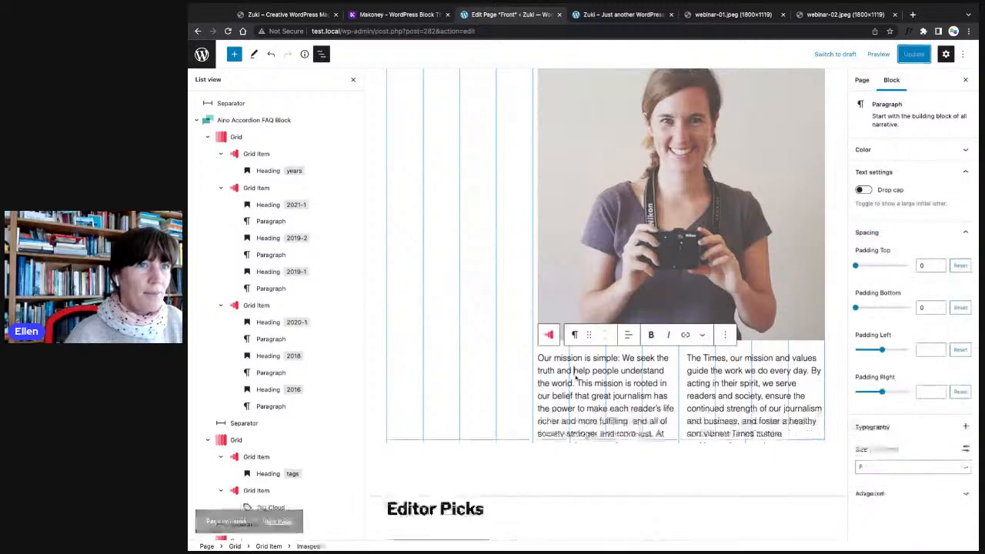
{"action": "left_click", "coordinate": [852, 494]}
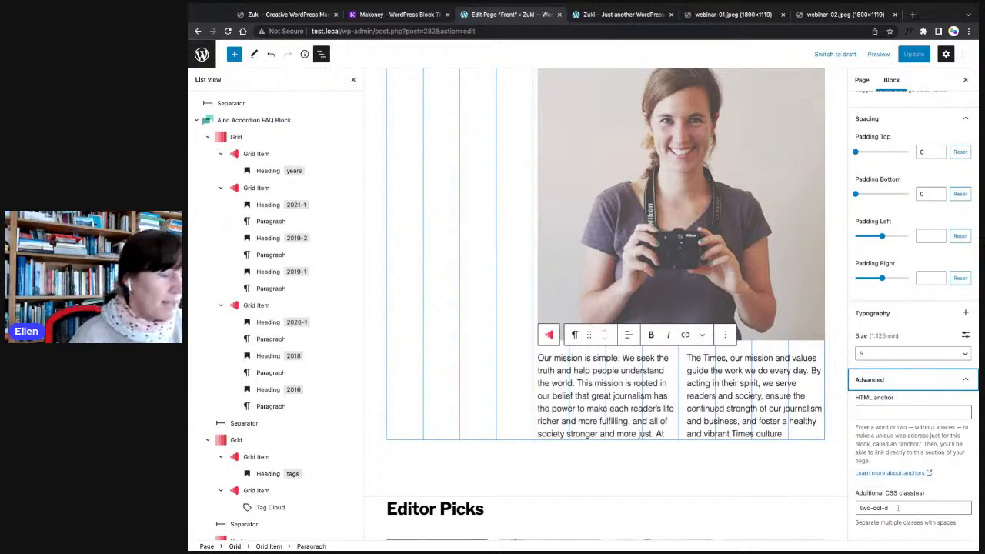
{"action": "left_click_drag", "start_coordinate": [898, 508], "coordinate": [836, 514]}
{"action": "key", "text": "BackSpace"}
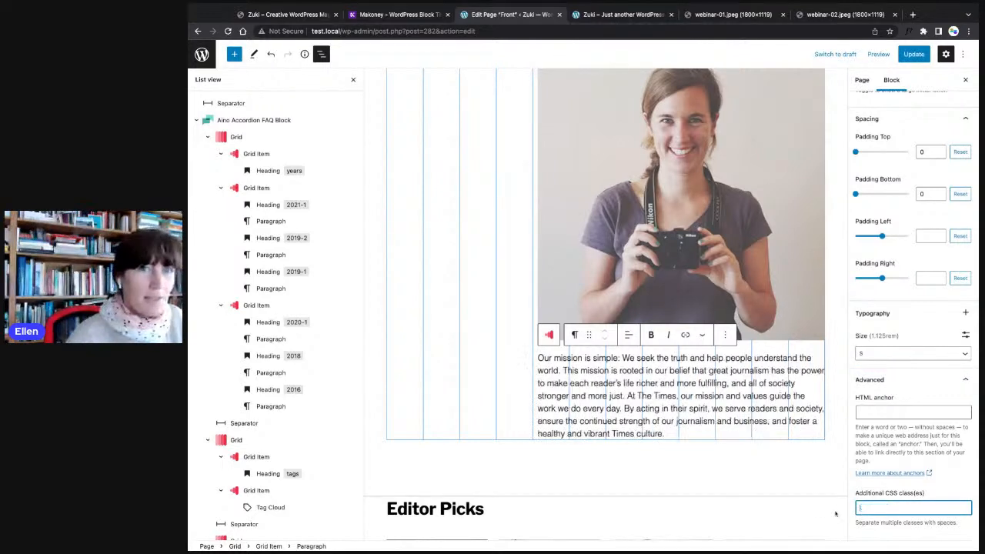
- Set the desktop Grid Column End of the Get started image's grid item to 9
{"action": "scroll", "coordinate": [684, 398], "scroll_direction": "up", "scroll_amount": 1}
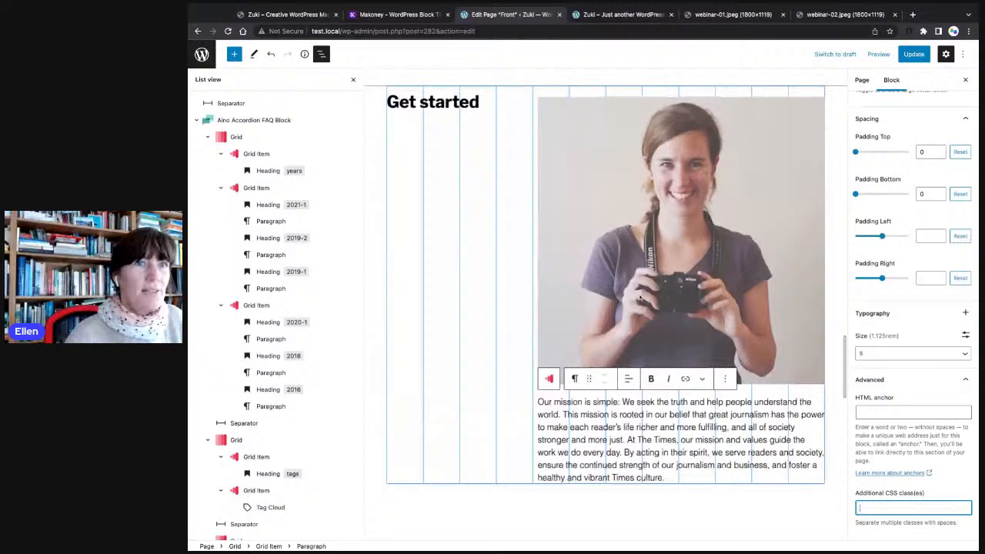
{"action": "left_click", "coordinate": [618, 280]}
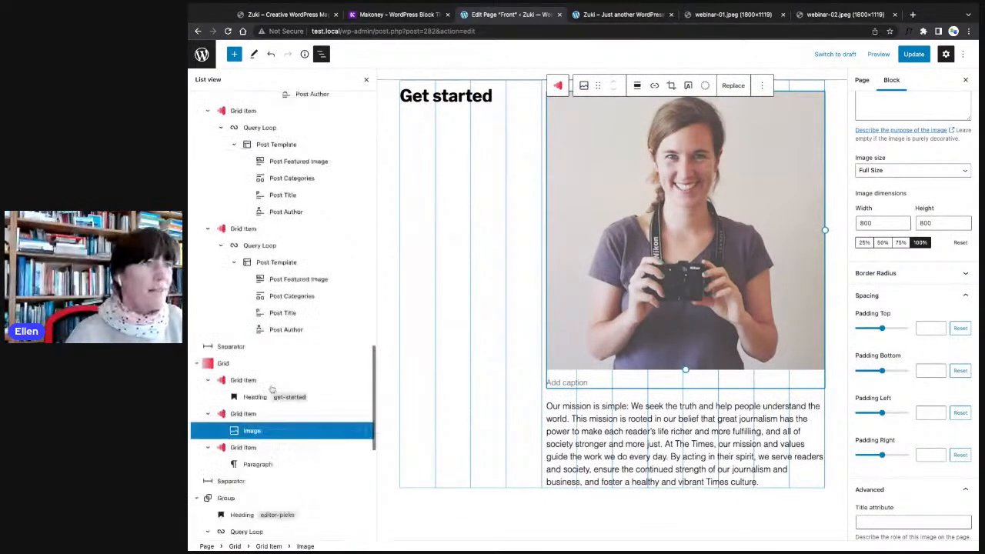
{"action": "left_click", "coordinate": [243, 336]}
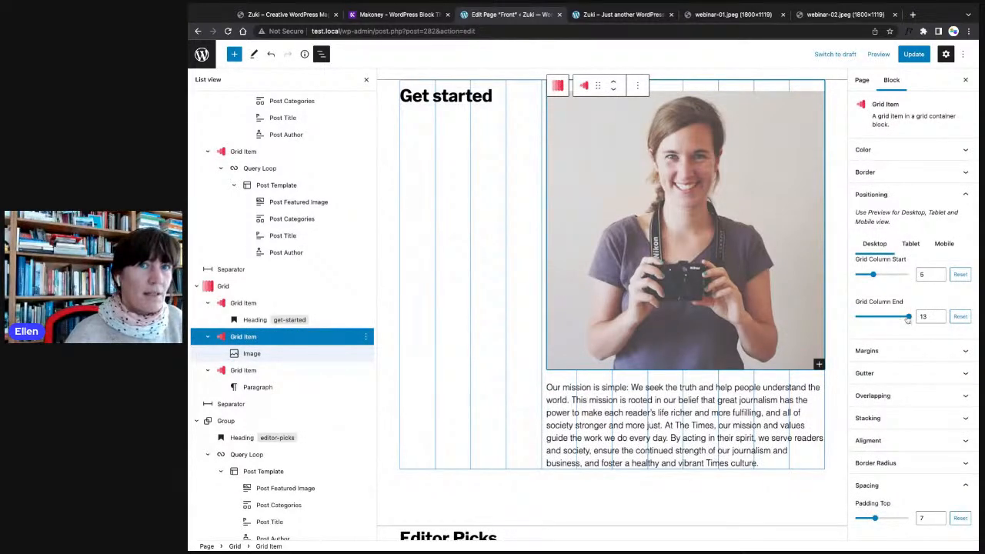
{"action": "left_click_drag", "start_coordinate": [909, 317], "coordinate": [893, 317]}
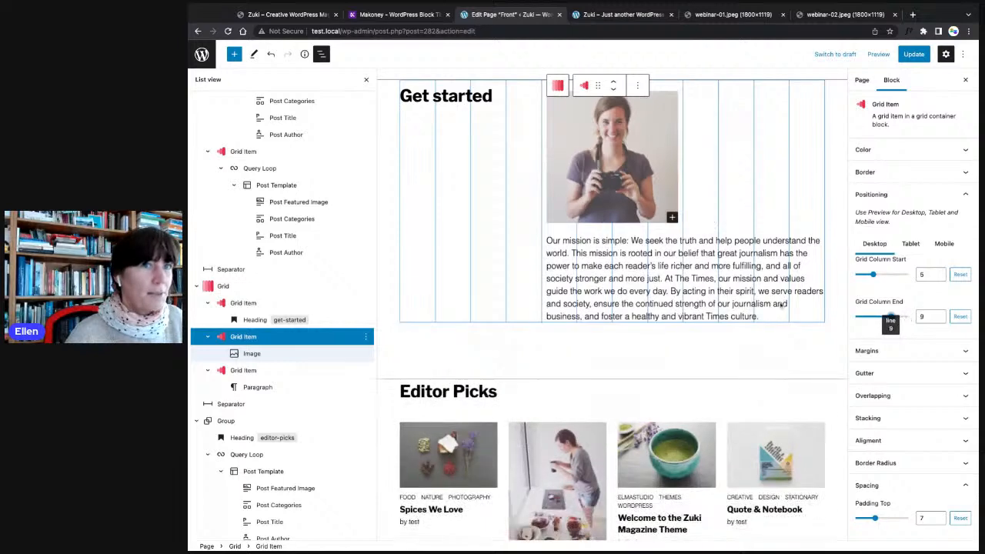
- Set the Grid Column Start of the Get started paragraph's grid item to 9 for both desktop and tablet
{"action": "left_click", "coordinate": [258, 387]}
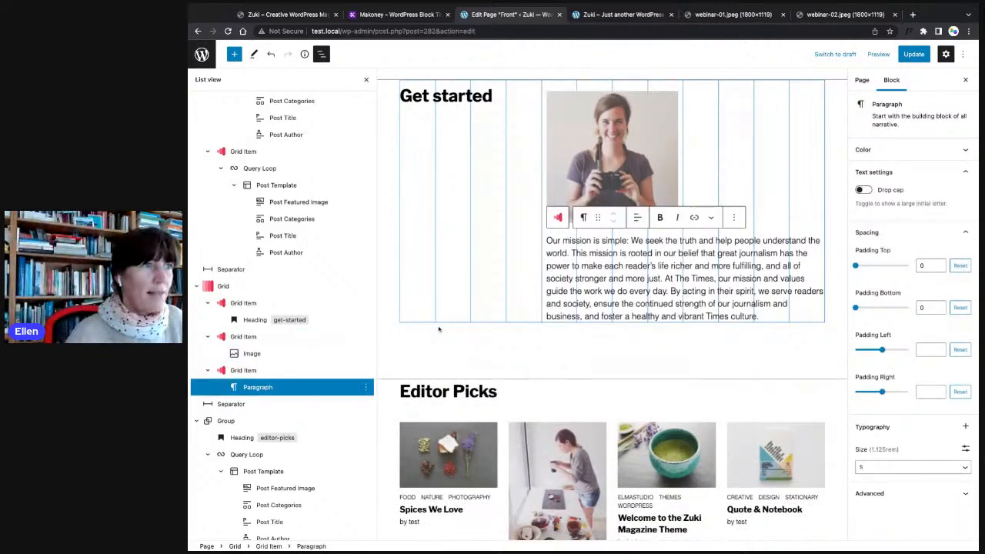
{"action": "left_click", "coordinate": [262, 372]}
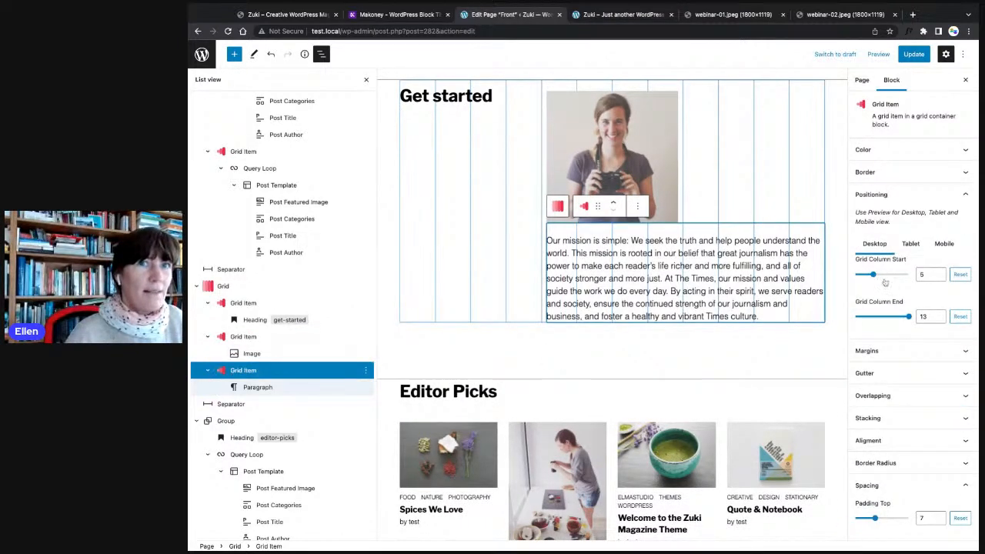
{"action": "left_click_drag", "start_coordinate": [873, 276], "coordinate": [892, 276]}
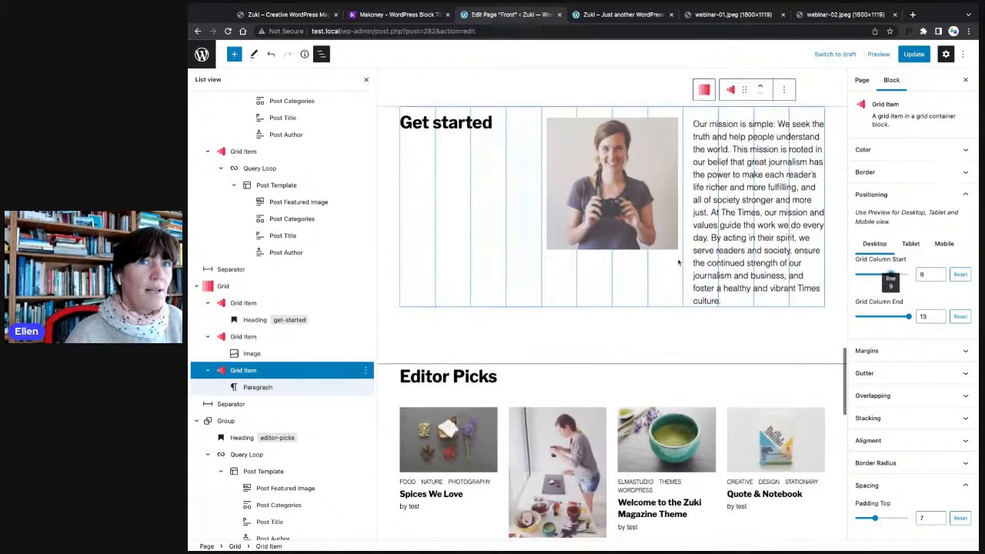
{"action": "left_click", "coordinate": [911, 243]}
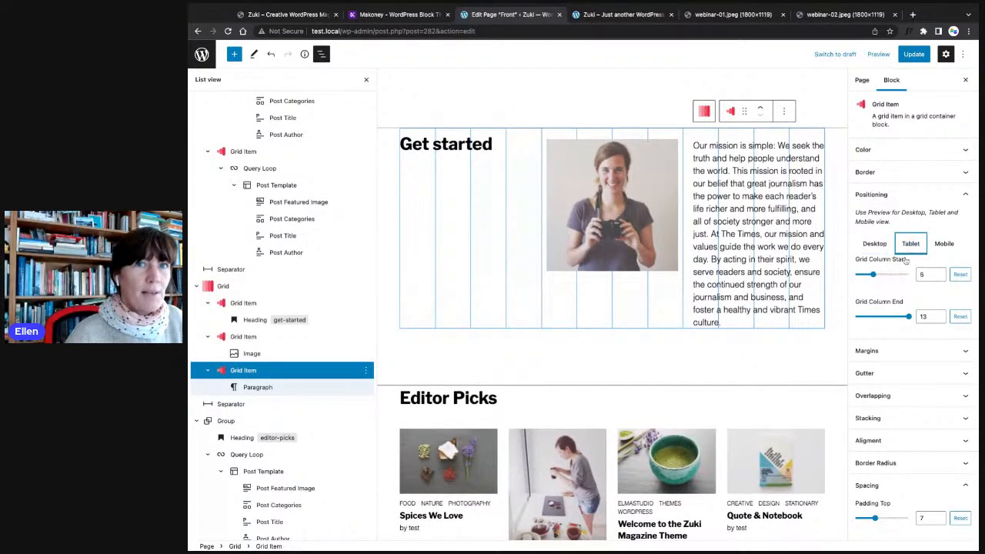
{"action": "left_click_drag", "start_coordinate": [886, 274], "coordinate": [891, 275]}
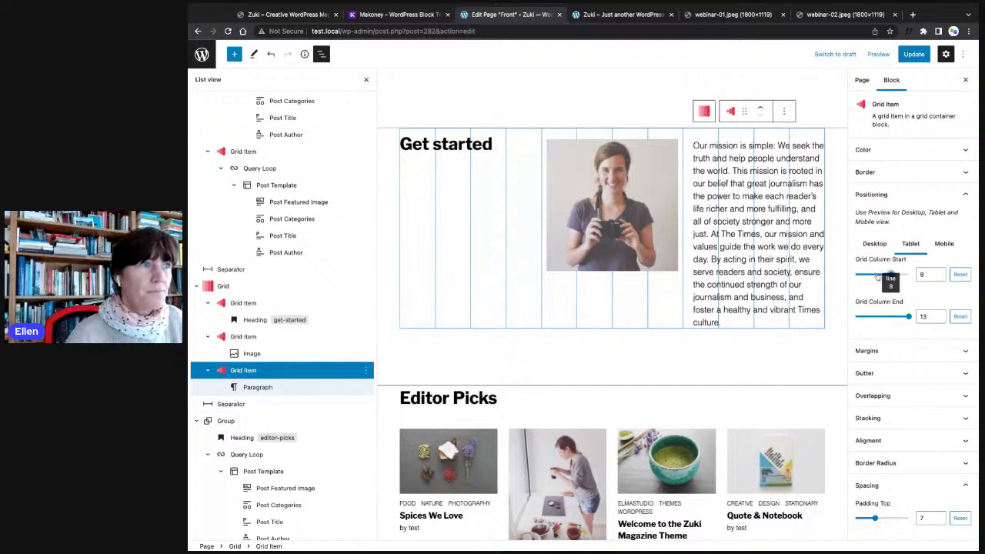
- Set the tablet Grid Column End of the Get started image's grid item to 9 and update the page
{"action": "left_click", "coordinate": [587, 160]}
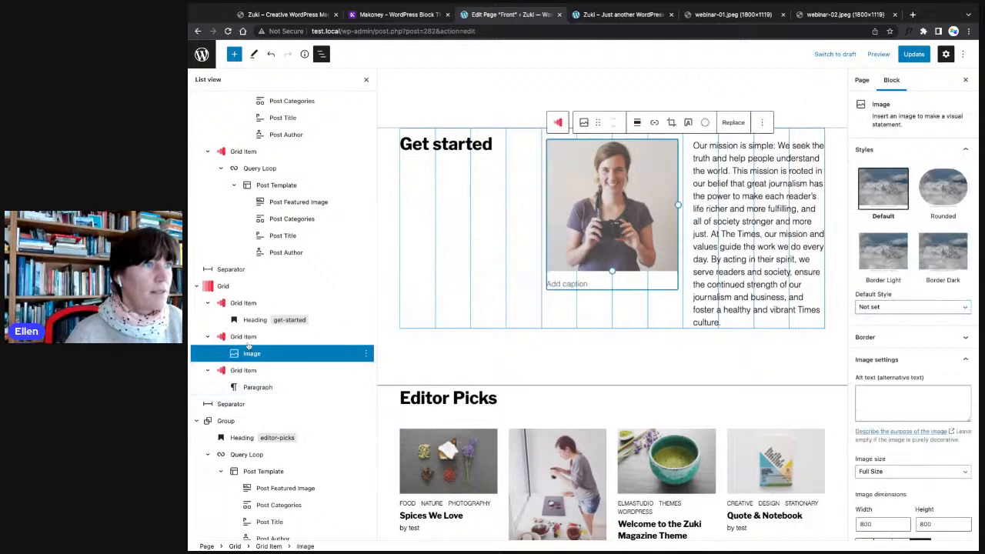
{"action": "left_click", "coordinate": [260, 339]}
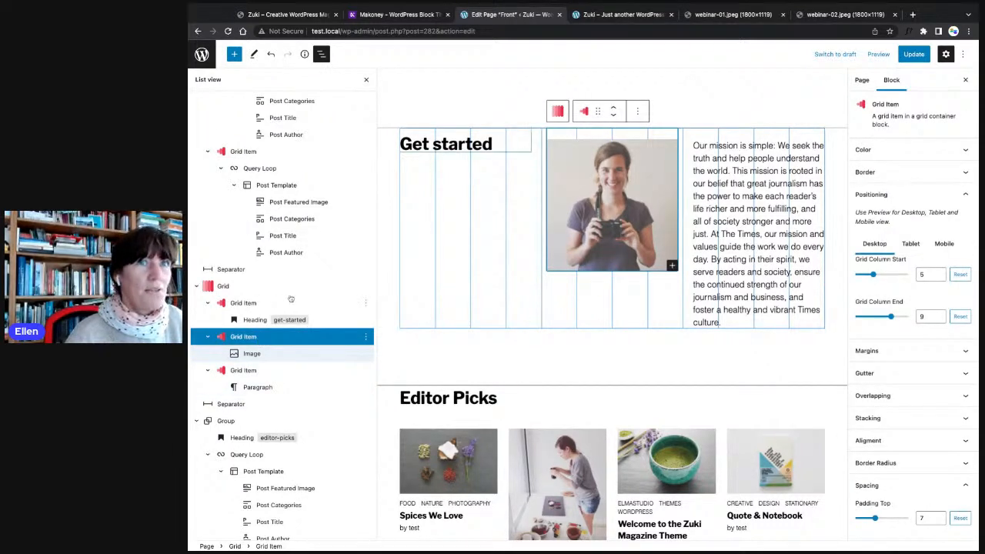
{"action": "left_click", "coordinate": [912, 244]}
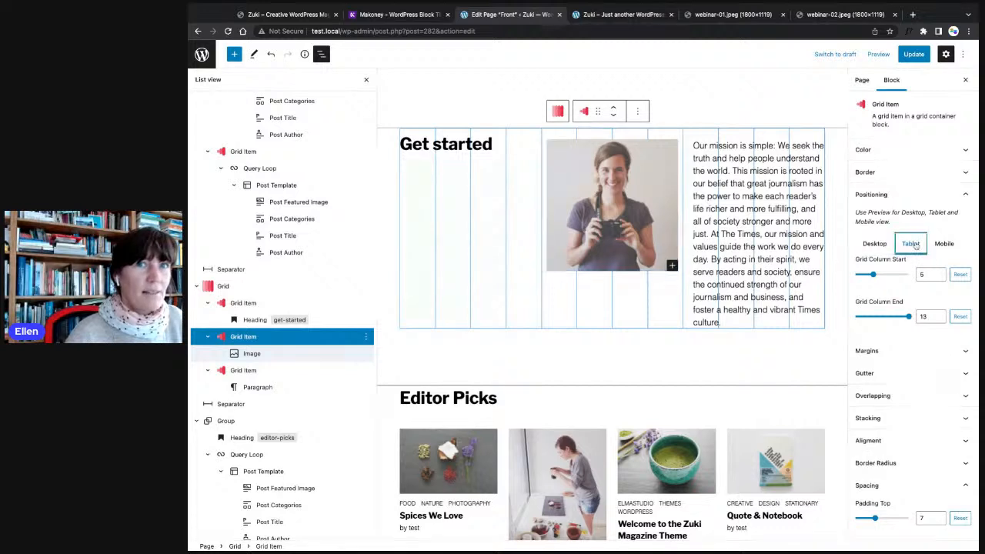
{"action": "left_click", "coordinate": [908, 317]}
{"action": "key", "text": "Left"}
{"action": "key", "text": "Left"}
{"action": "key", "text": "Left"}
{"action": "key", "text": "Left"}
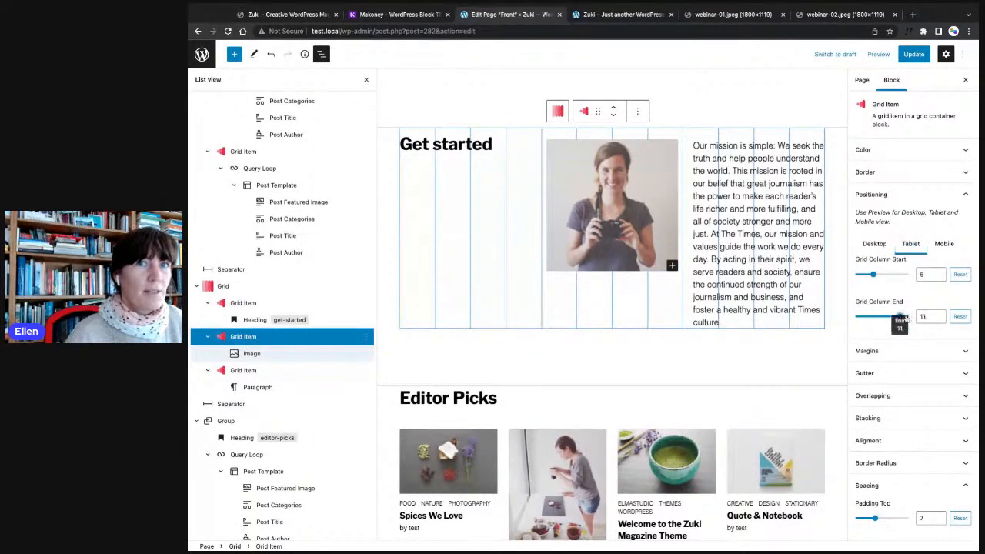
{"action": "left_click", "coordinate": [911, 54]}
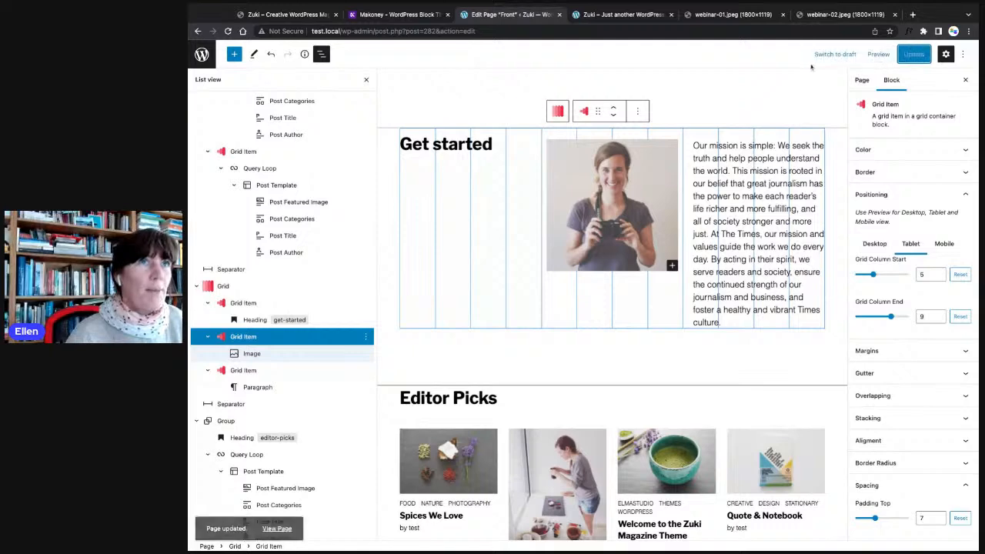
- Reload the live front page and examine the Get started section's image and text layout along with the sections around it
{"action": "left_click", "coordinate": [612, 14]}
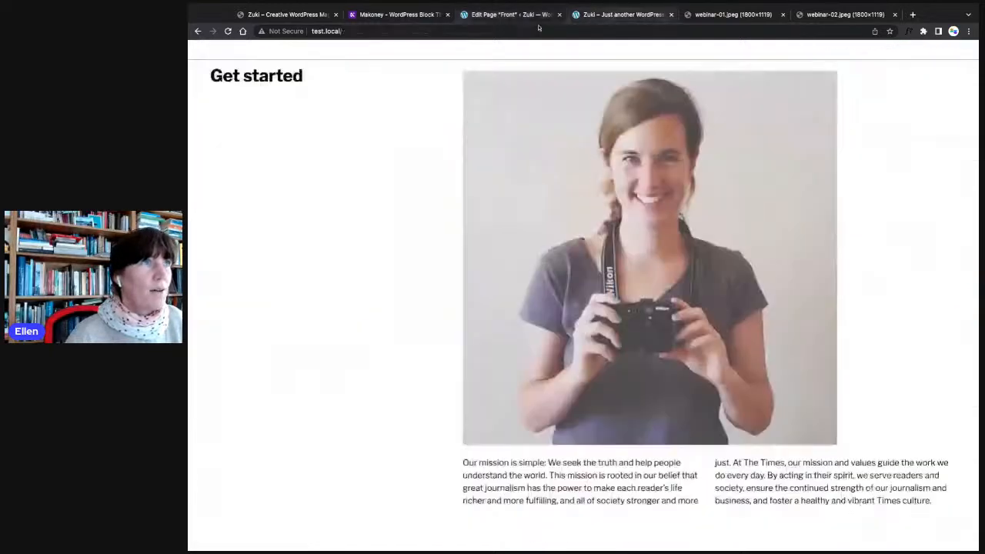
{"action": "left_click", "coordinate": [228, 31]}
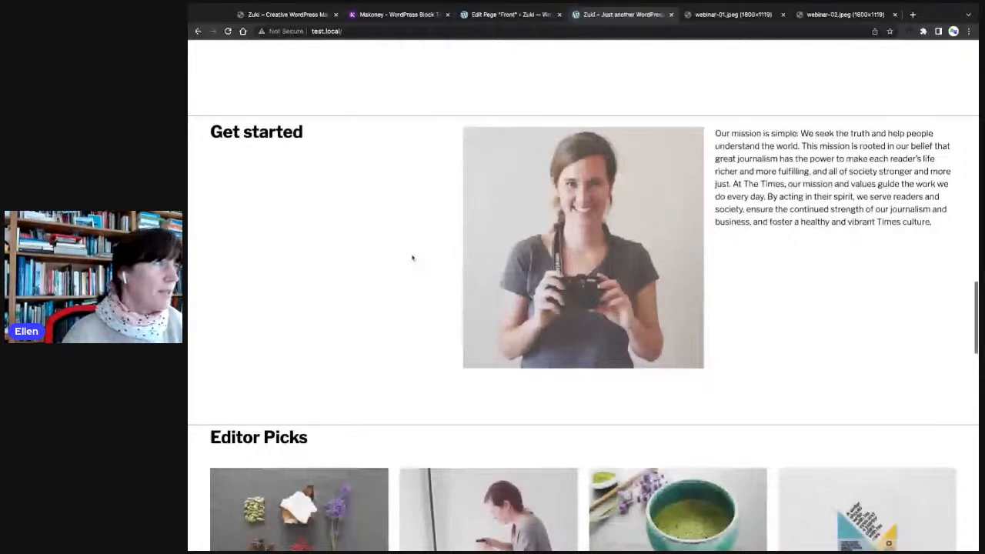
{"action": "scroll", "coordinate": [506, 271], "scroll_direction": "up", "scroll_amount": 1}
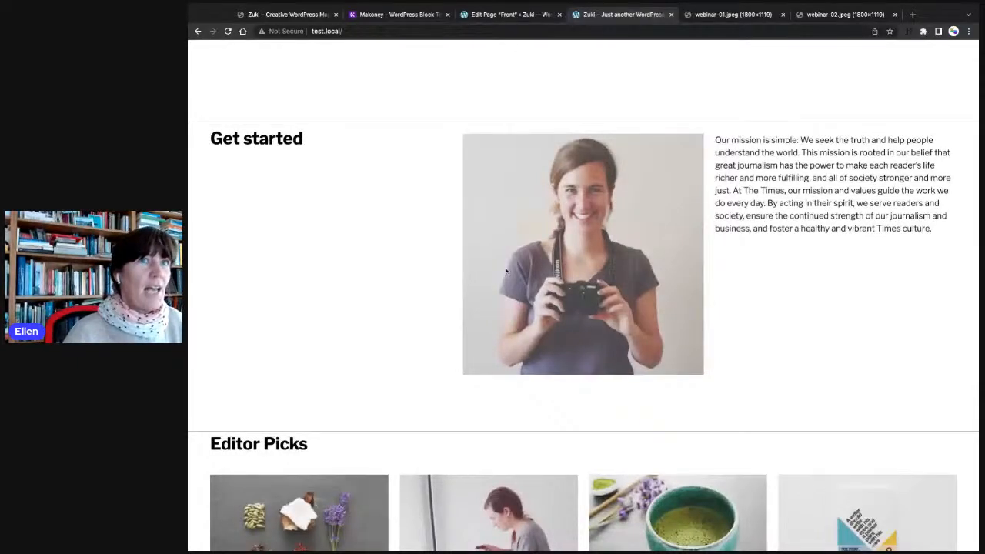
{"action": "scroll", "coordinate": [752, 208], "scroll_direction": "up", "scroll_amount": 2}
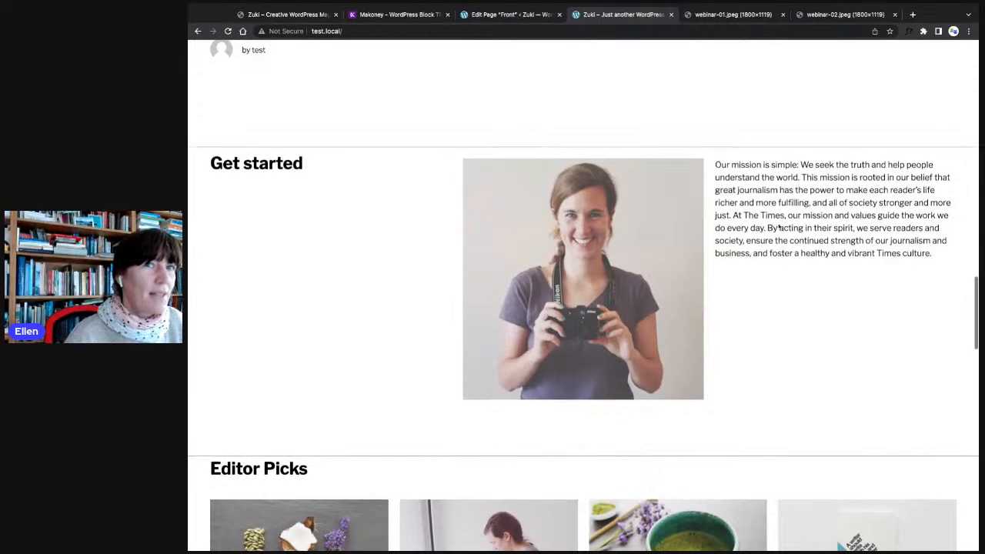
{"action": "scroll", "coordinate": [779, 226], "scroll_direction": "down", "scroll_amount": 2}
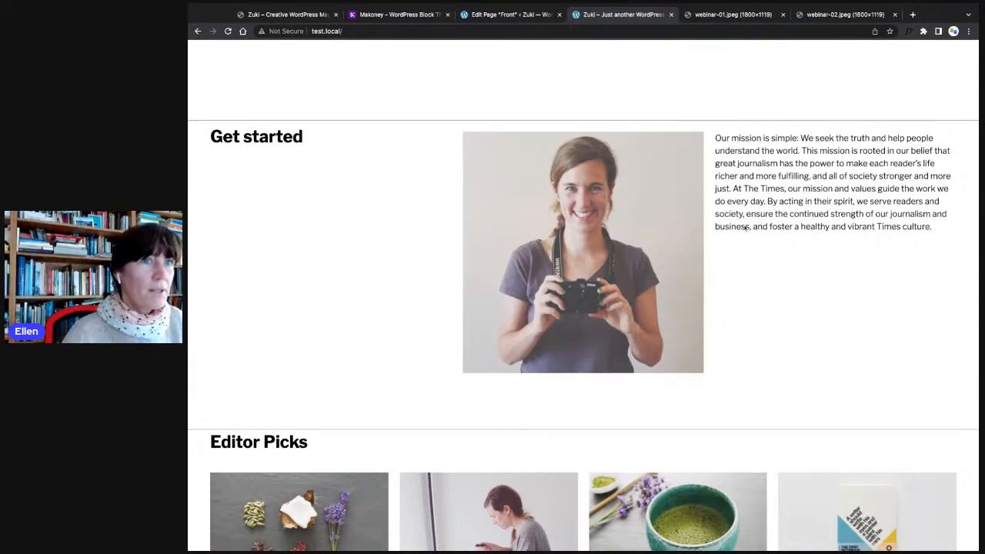
{"action": "scroll", "coordinate": [745, 228], "scroll_direction": "down", "scroll_amount": 1}
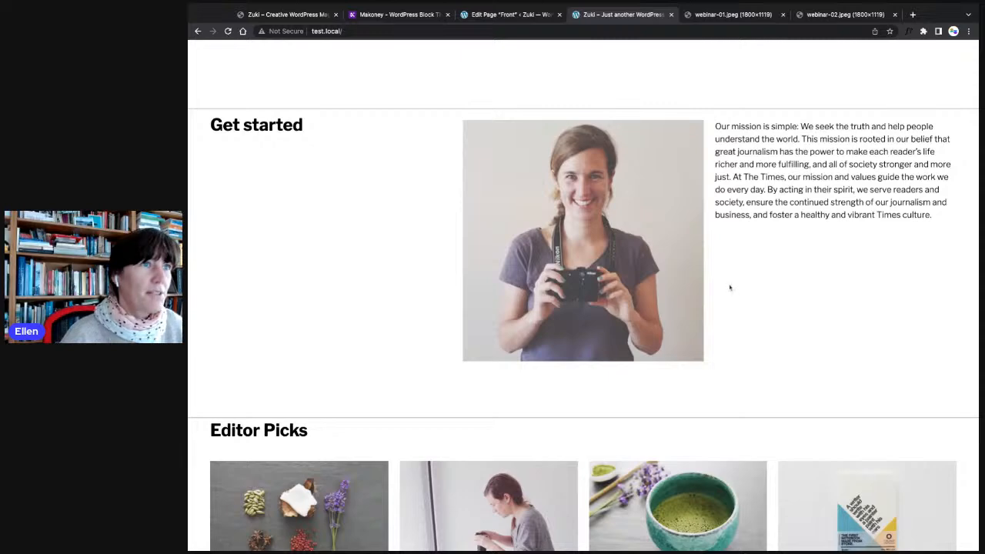
{"action": "scroll", "coordinate": [407, 237], "scroll_direction": "down", "scroll_amount": 1}
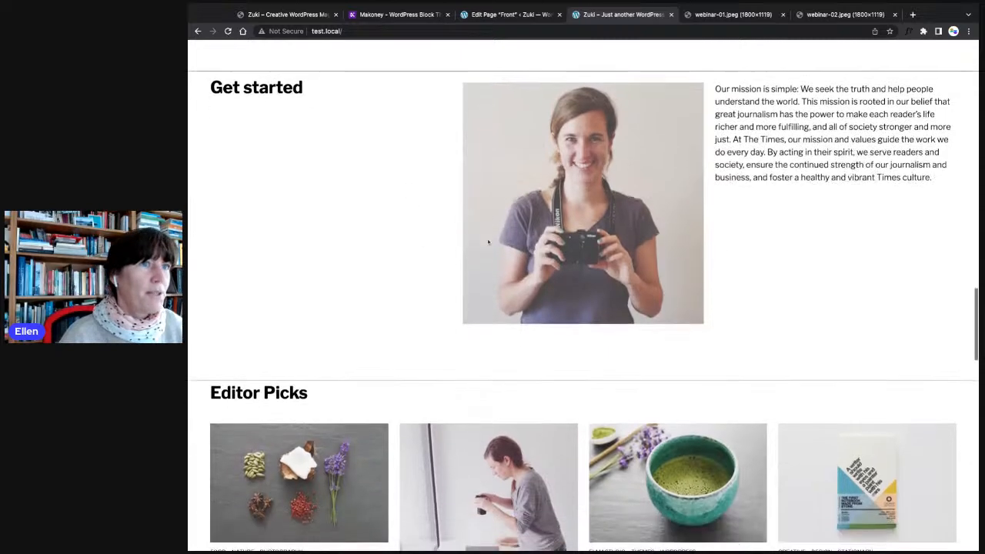
{"action": "scroll", "coordinate": [385, 276], "scroll_direction": "up", "scroll_amount": 1}
{"action": "scroll", "coordinate": [205, 268], "scroll_direction": "up", "scroll_amount": 1}
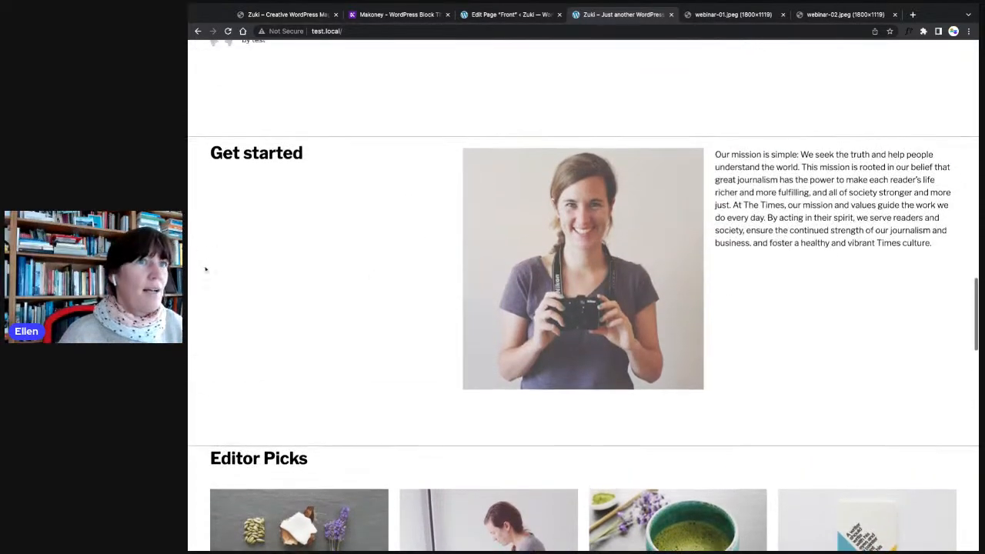
{"action": "scroll", "coordinate": [231, 255], "scroll_direction": "down", "scroll_amount": 1}
{"action": "scroll", "coordinate": [239, 255], "scroll_direction": "down", "scroll_amount": 1}
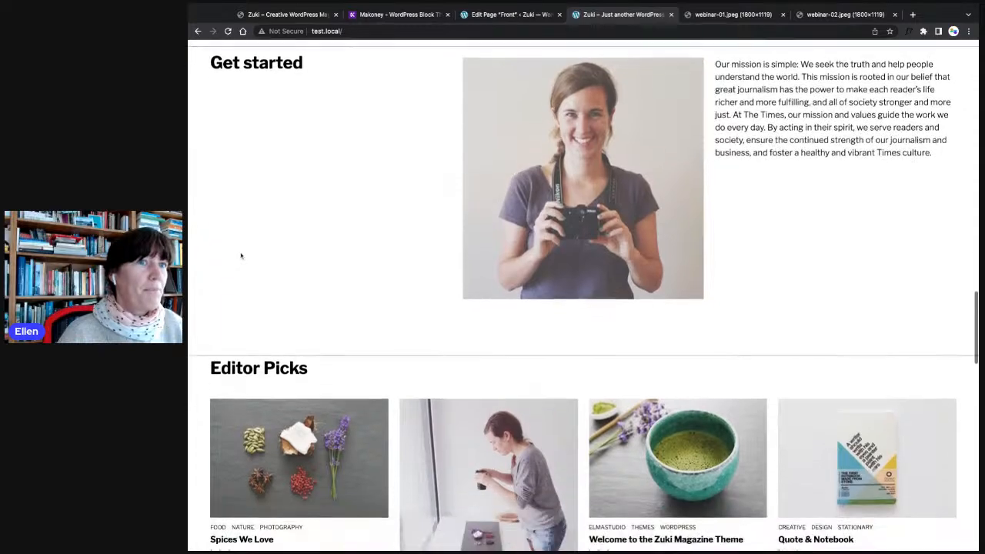
{"action": "scroll", "coordinate": [281, 253], "scroll_direction": "down", "scroll_amount": 3}
{"action": "scroll", "coordinate": [286, 254], "scroll_direction": "down", "scroll_amount": 2}
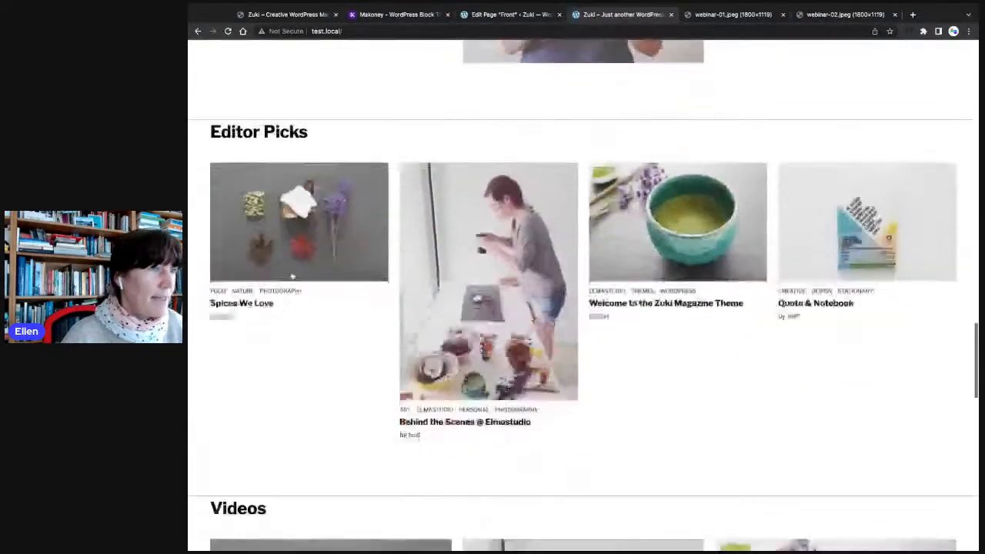
{"action": "scroll", "coordinate": [280, 286], "scroll_direction": "up", "scroll_amount": 4}
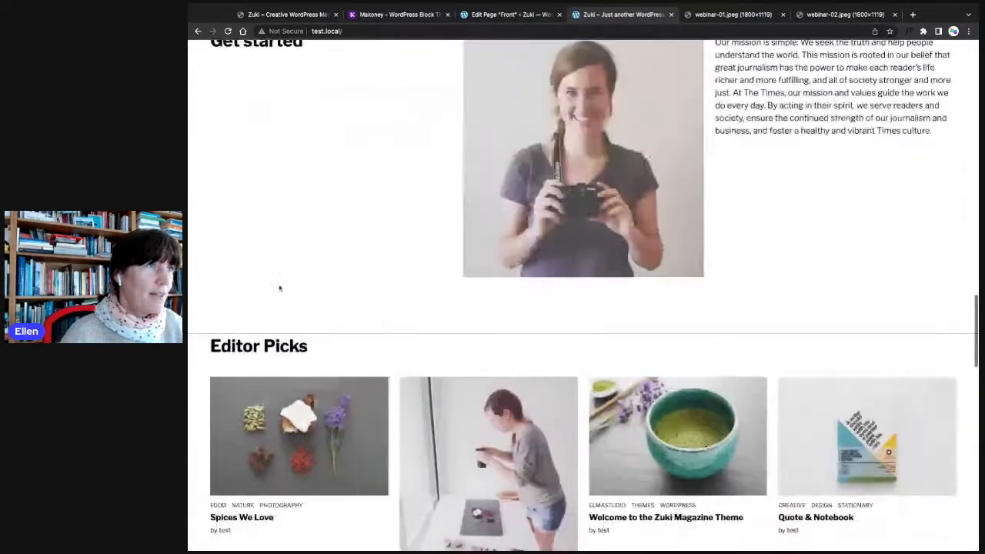
{"action": "scroll", "coordinate": [402, 270], "scroll_direction": "up", "scroll_amount": 2}
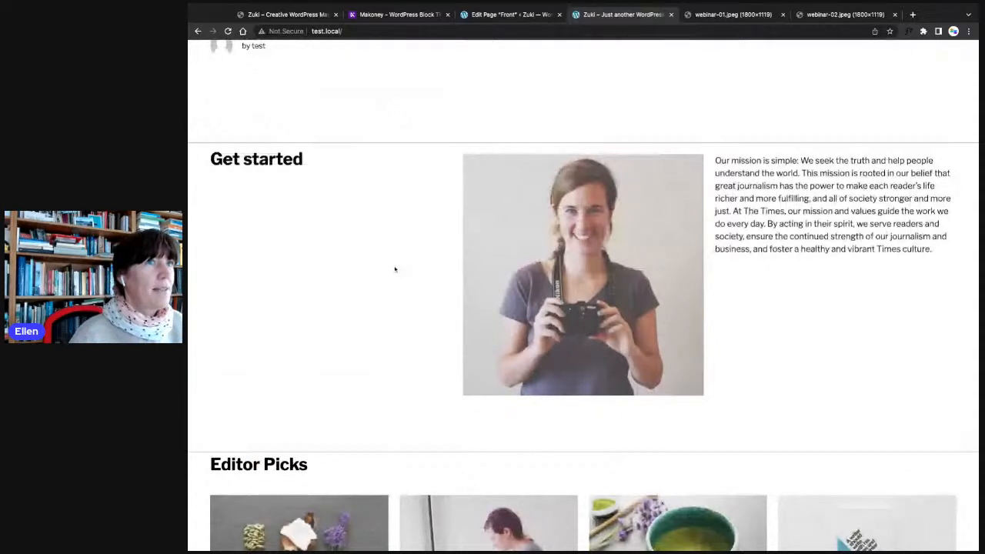
- Leave the Front page's editor for the Pages list and view the live front page up to its header
{"action": "left_click", "coordinate": [516, 14]}
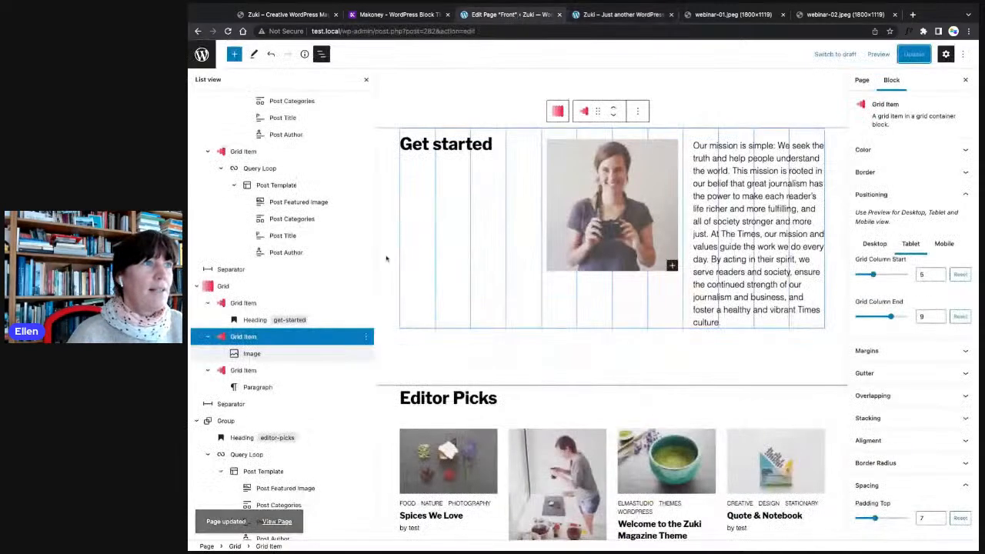
{"action": "left_click", "coordinate": [204, 62]}
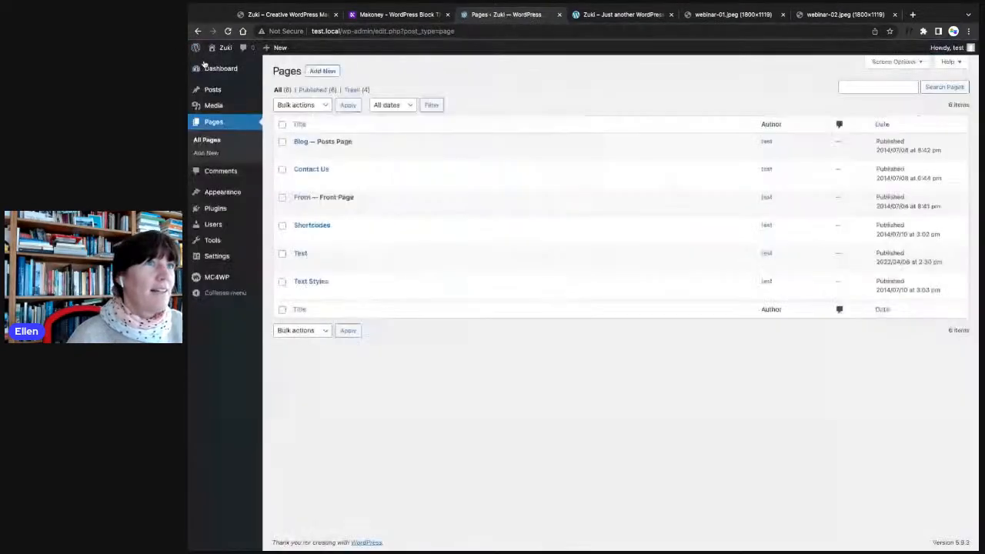
{"action": "left_click", "coordinate": [604, 15]}
{"action": "scroll", "coordinate": [387, 208], "scroll_direction": "up", "scroll_amount": 12}
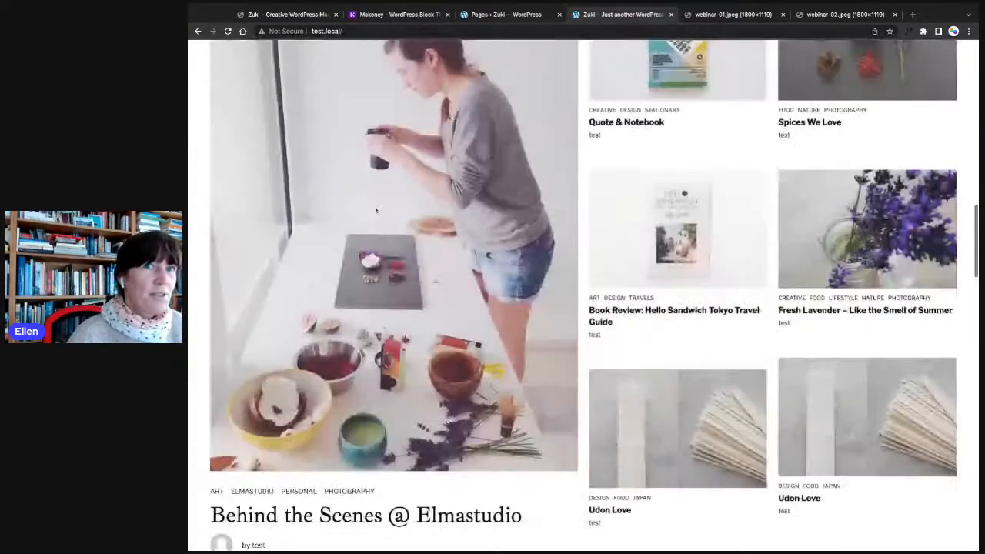
{"action": "scroll", "coordinate": [326, 269], "scroll_direction": "up", "scroll_amount": 8}
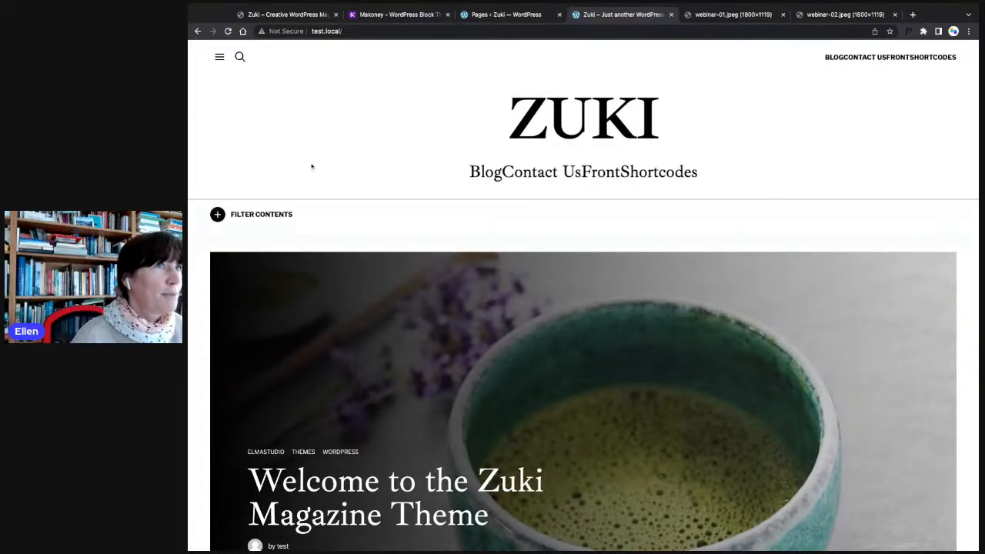
- Open the Front page for editing from the Pages list and select all its blocks to review the page content
{"action": "left_click", "coordinate": [507, 14]}
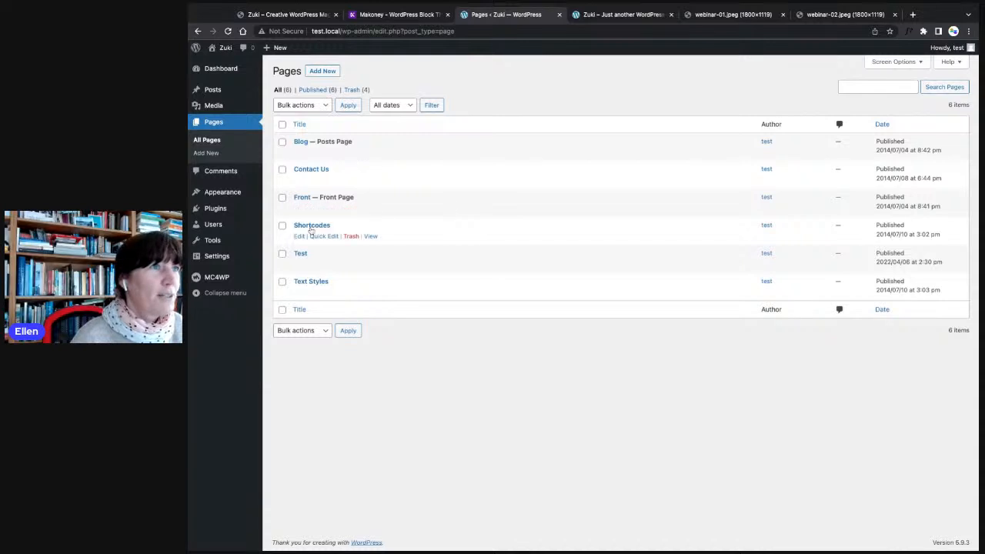
{"action": "left_click", "coordinate": [305, 199]}
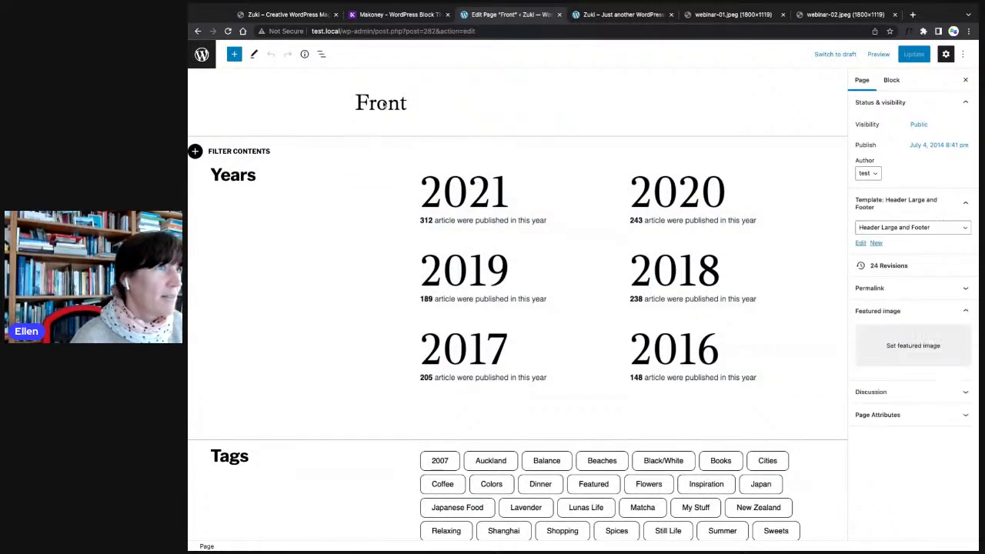
{"action": "left_click", "coordinate": [193, 58]}
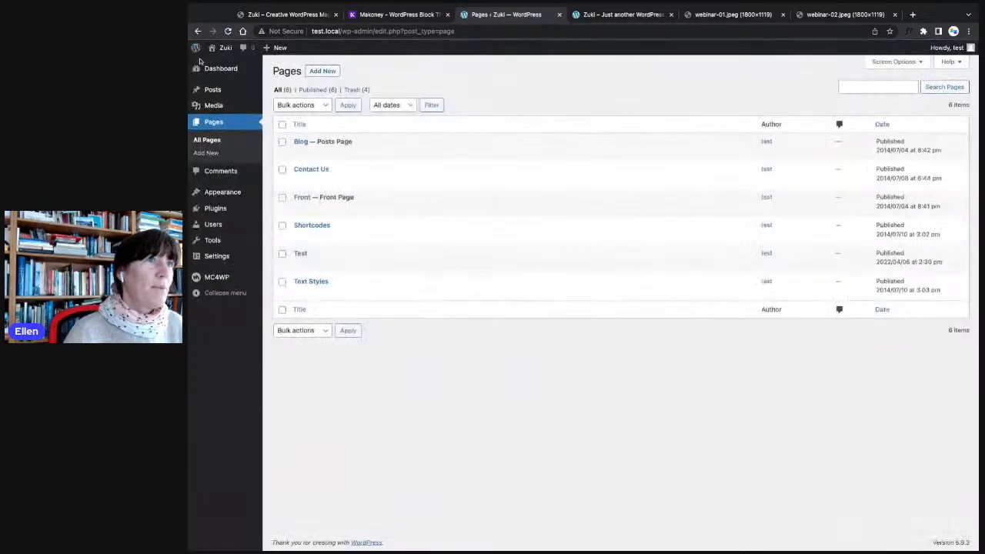
{"action": "left_click", "coordinate": [300, 254]}
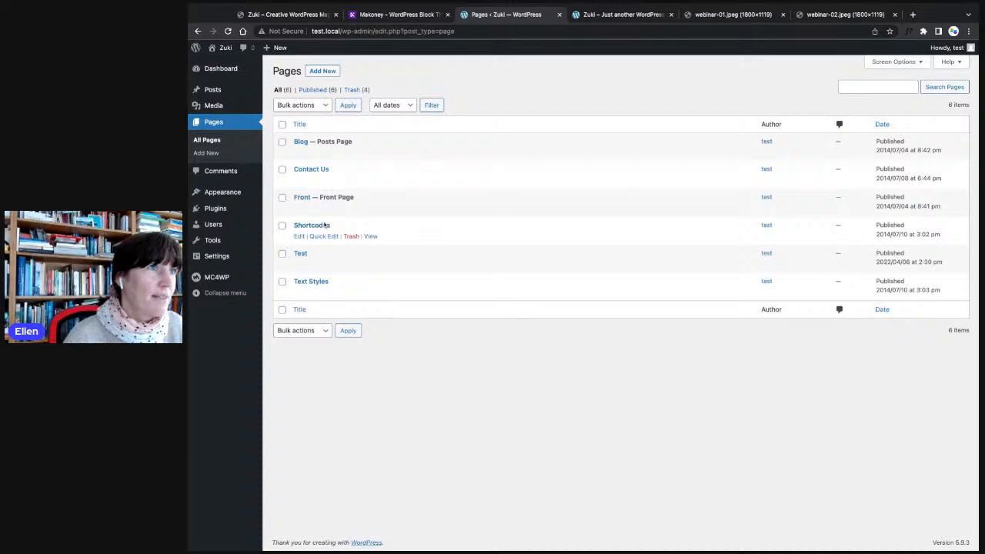
{"action": "left_click", "coordinate": [299, 198]}
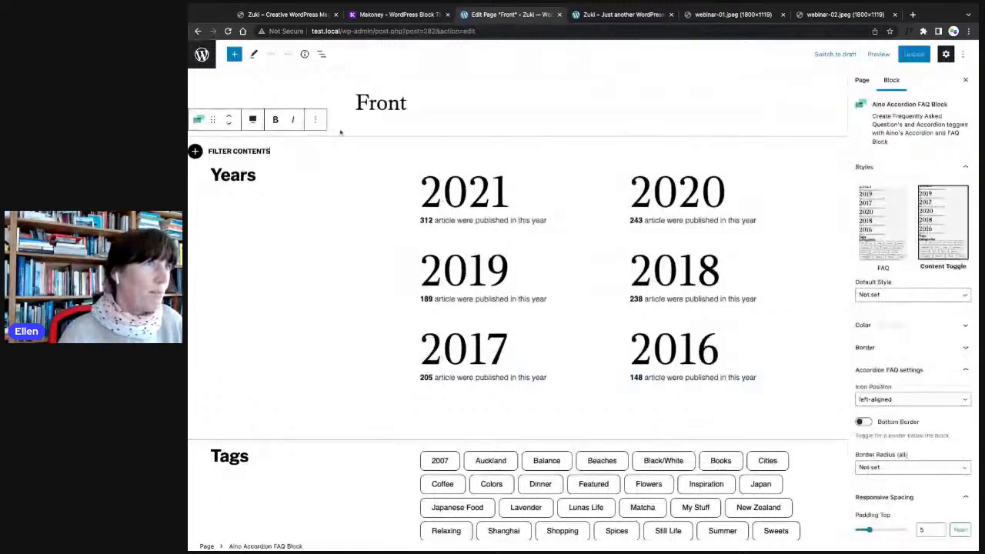
{"action": "left_click", "coordinate": [384, 129]}
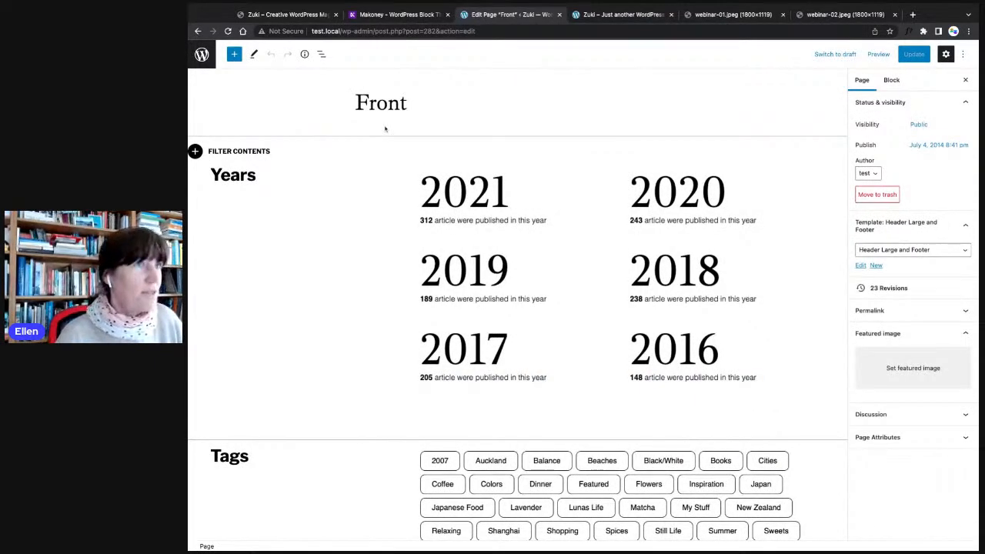
{"action": "key", "text": "ctrl+a"}
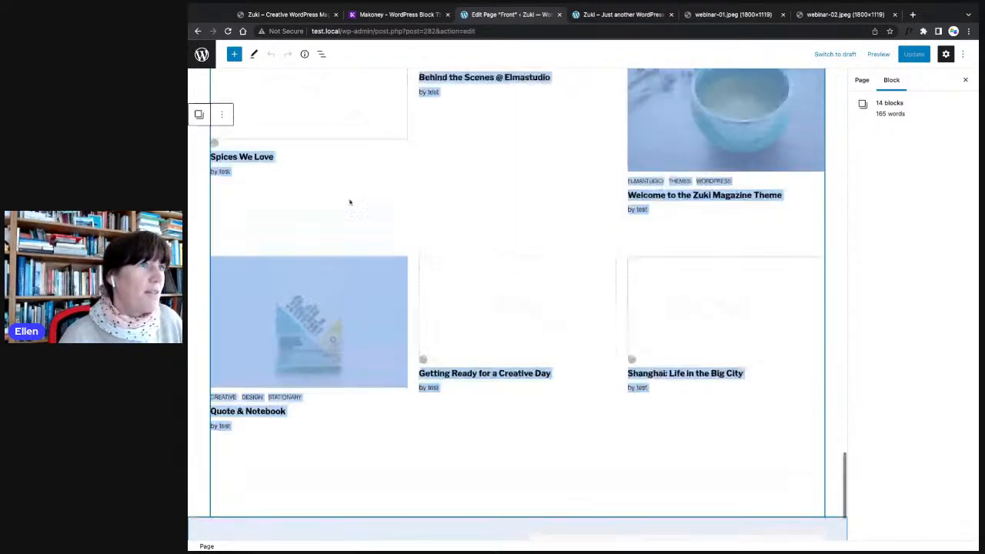
{"action": "scroll", "coordinate": [350, 202], "scroll_direction": "up", "scroll_amount": 20}
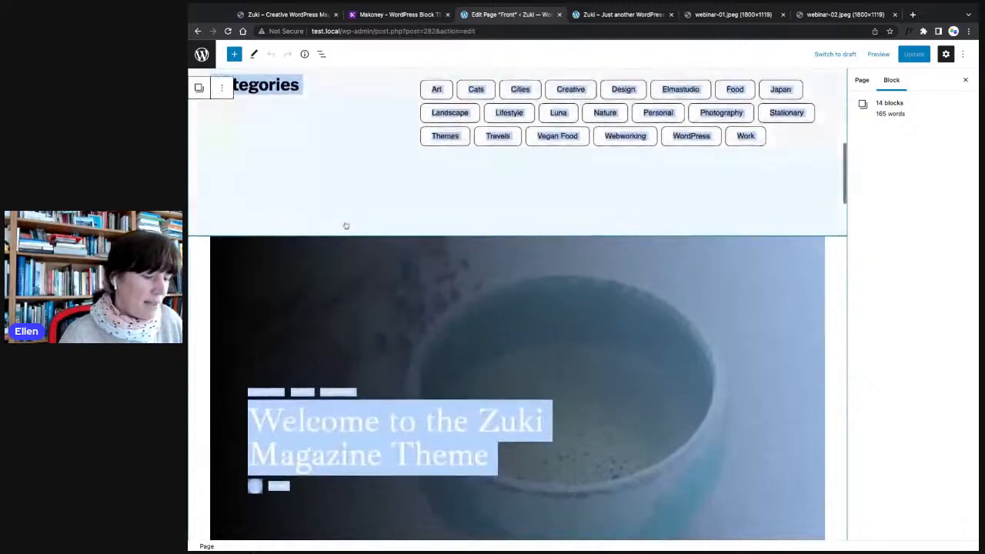
{"action": "scroll", "coordinate": [346, 226], "scroll_direction": "up", "scroll_amount": 10}
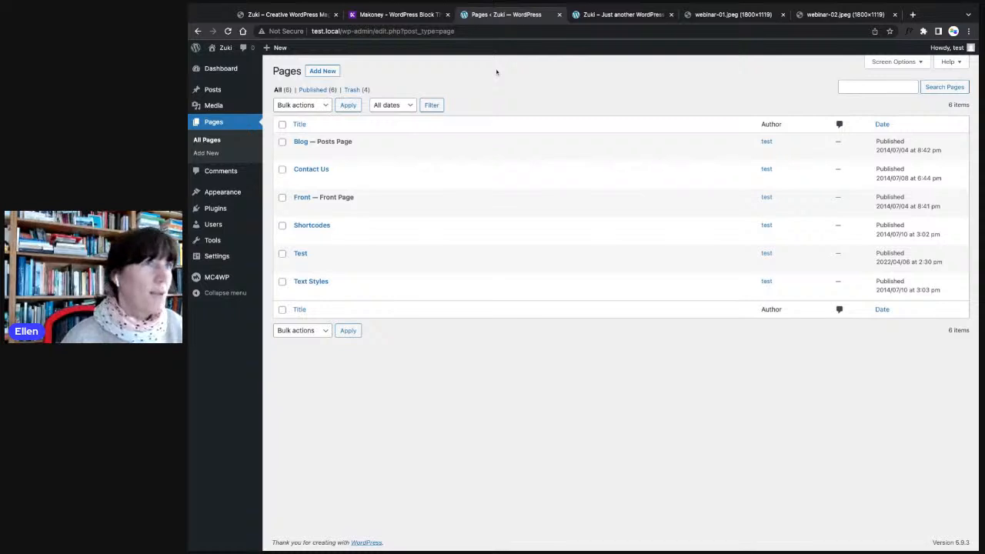
- Open the Contact Us page for editing, set its template to Header and Footer, and update the page
{"action": "left_click", "coordinate": [310, 170]}
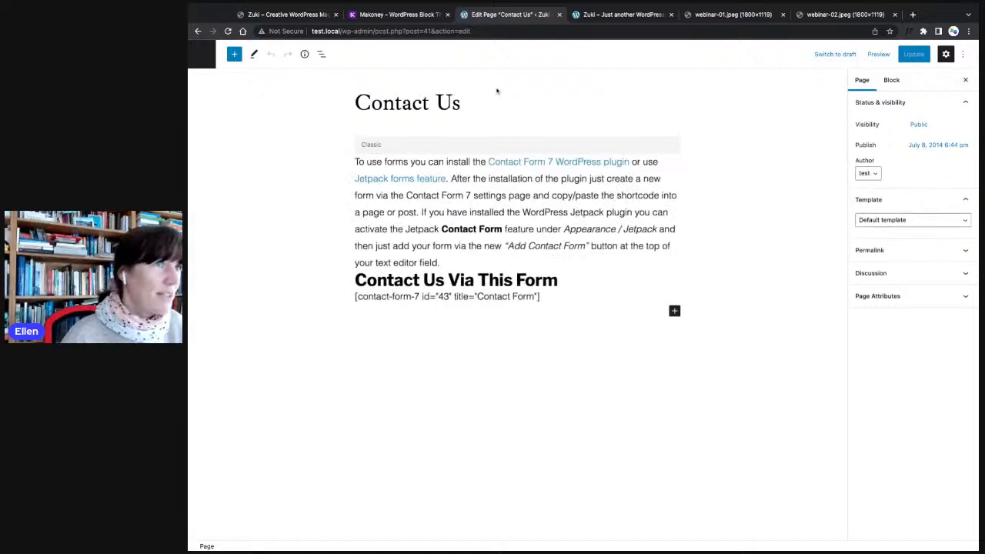
{"action": "left_click", "coordinate": [413, 231]}
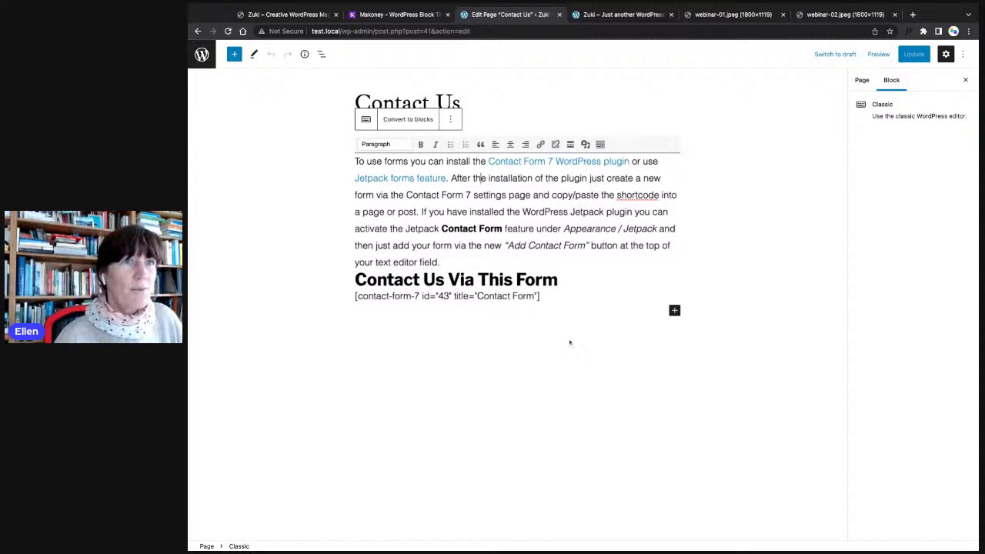
{"action": "left_click", "coordinate": [862, 80]}
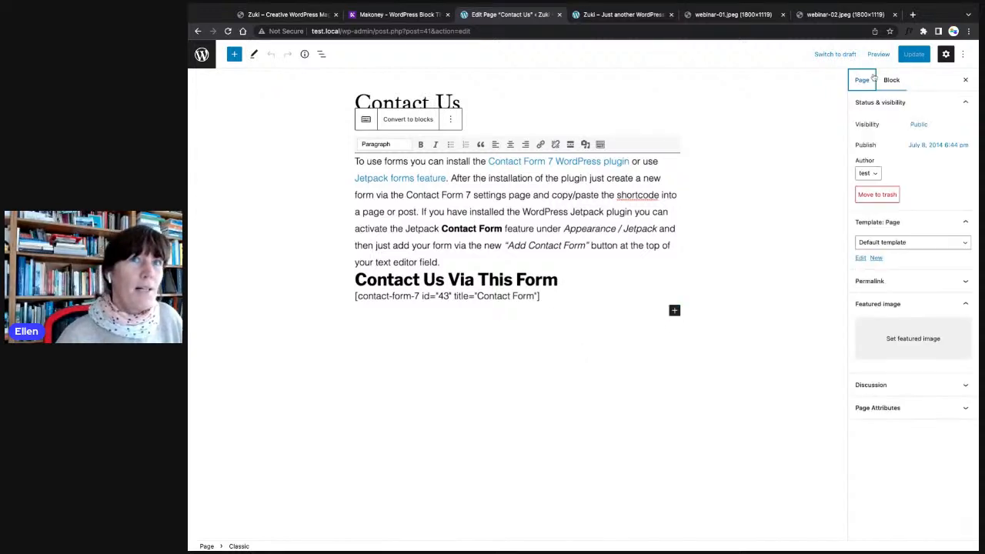
{"action": "left_click", "coordinate": [881, 243]}
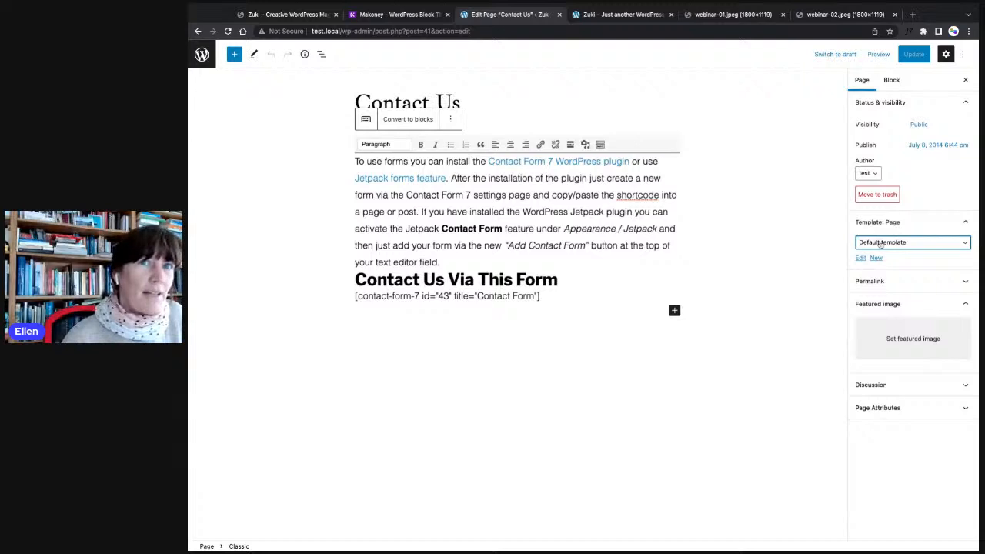
{"action": "left_click", "coordinate": [875, 257]}
{"action": "left_click", "coordinate": [914, 58]}
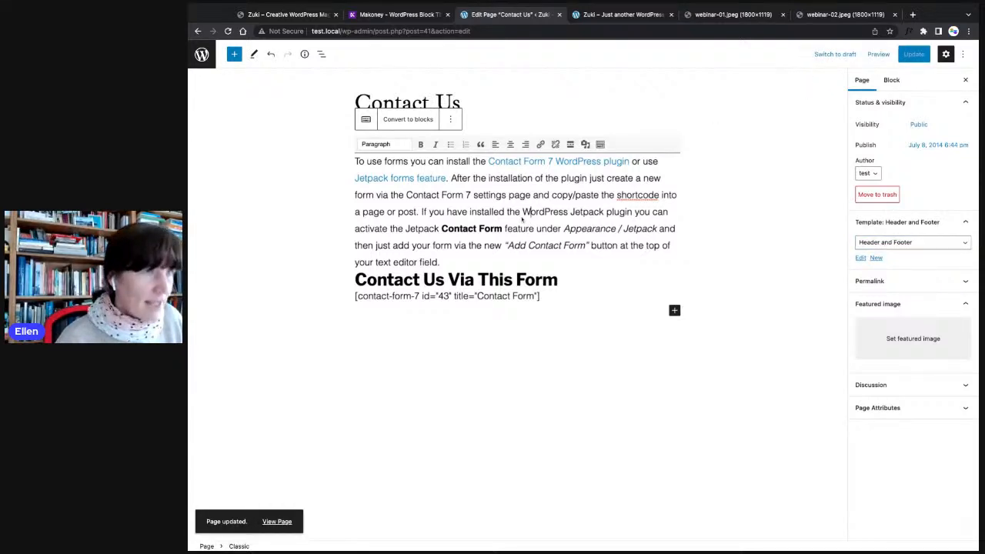
- Delete all text of the Contact Us page's Classic block and remove the block itself
{"action": "key", "text": "ctrl+a"}
{"action": "key", "text": "BackSpace"}
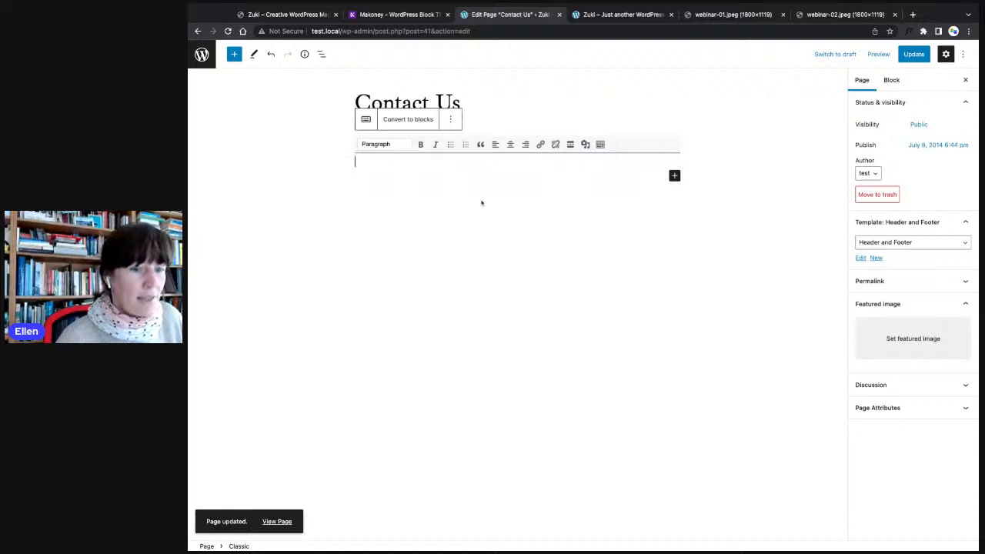
{"action": "key", "text": "BackSpace"}
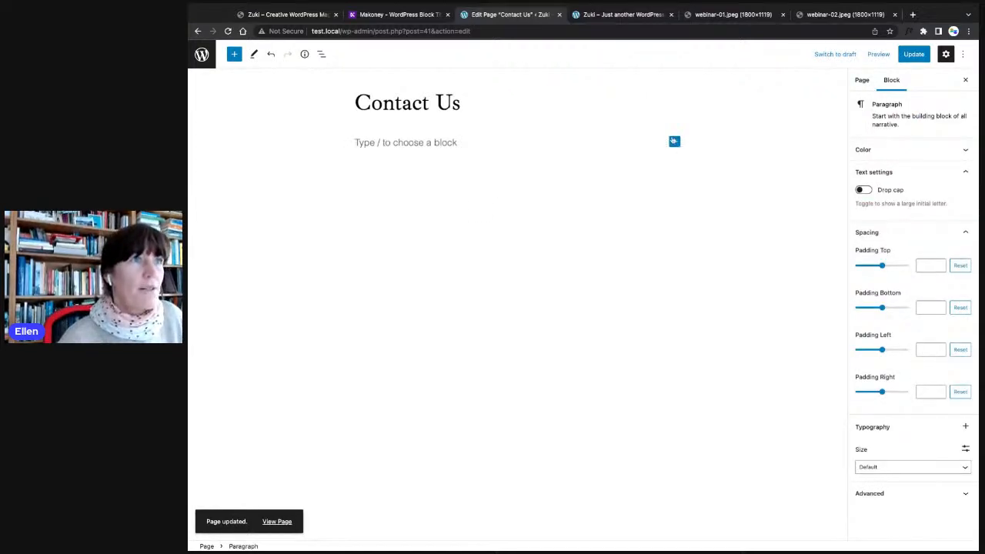
- Insert the Magazine About Page block pattern into the Contact Us page and update the page
{"action": "left_click", "coordinate": [232, 57]}
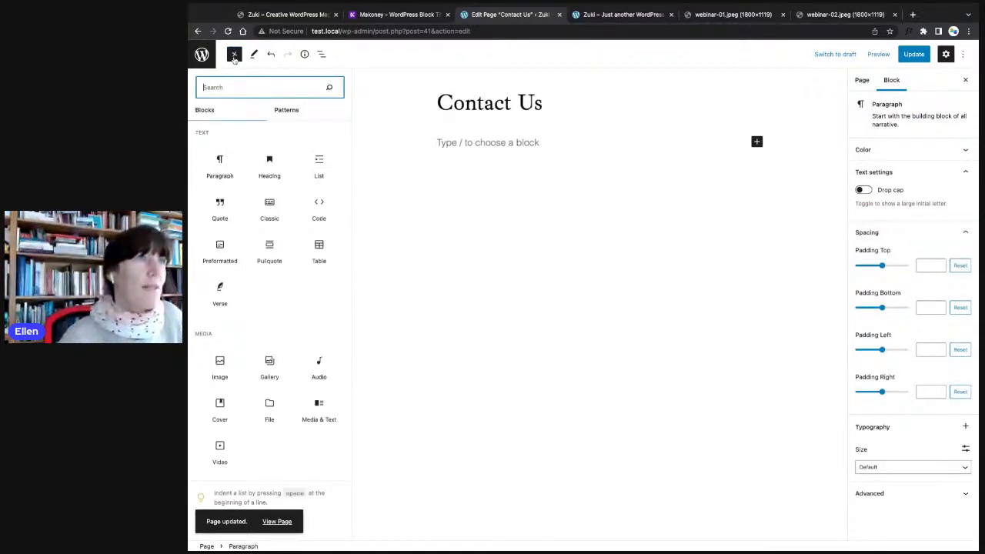
{"action": "left_click", "coordinate": [286, 110]}
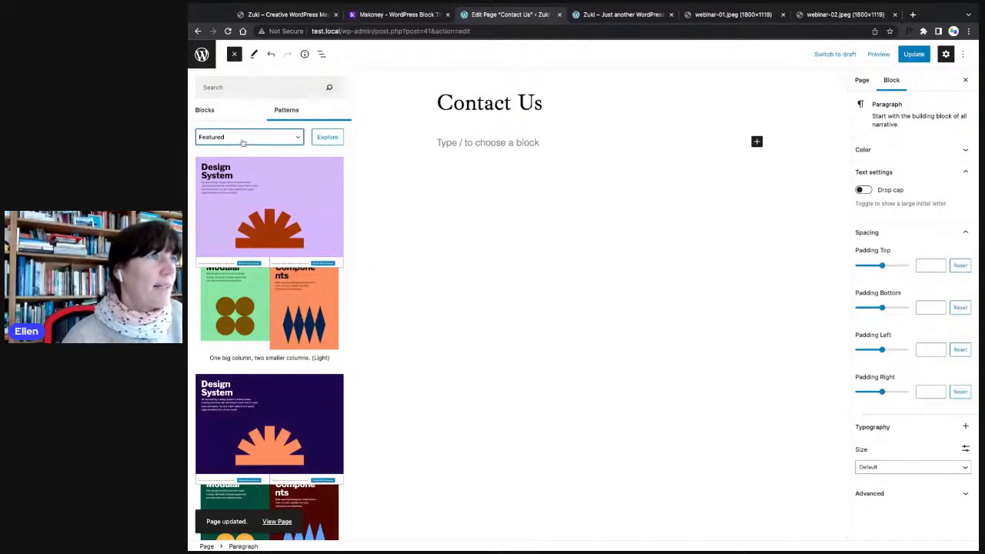
{"action": "scroll", "coordinate": [243, 317], "scroll_direction": "down", "scroll_amount": 10}
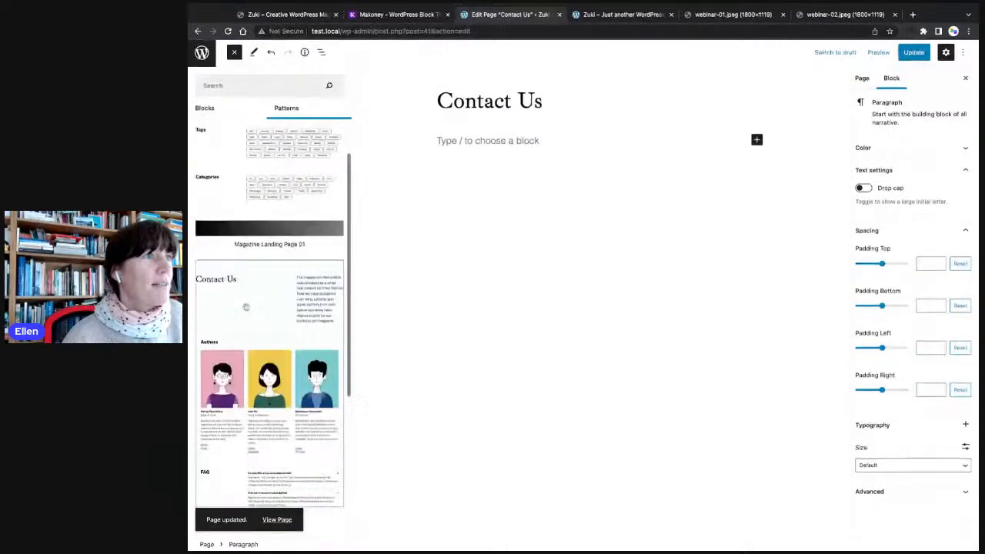
{"action": "left_click", "coordinate": [242, 317]}
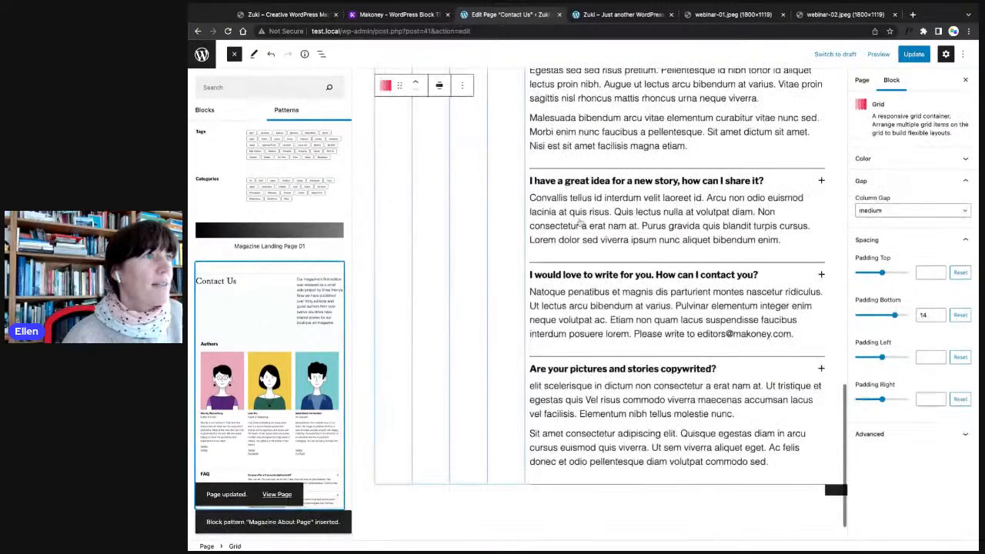
{"action": "left_click", "coordinate": [917, 54]}
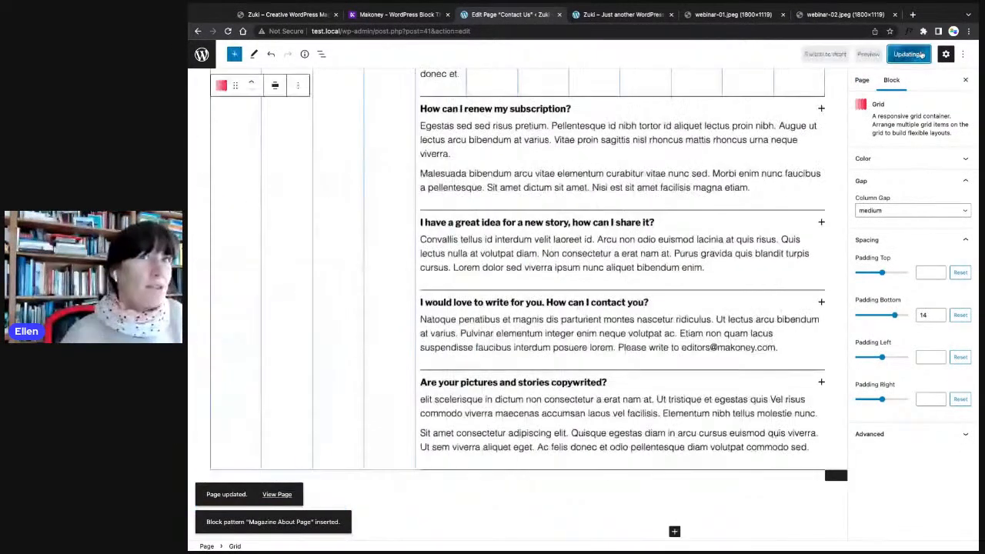
- Examine the inserted pattern's FAQ, Authors and Contact Us sections in the page editor
{"action": "scroll", "coordinate": [375, 318], "scroll_direction": "up", "scroll_amount": 8}
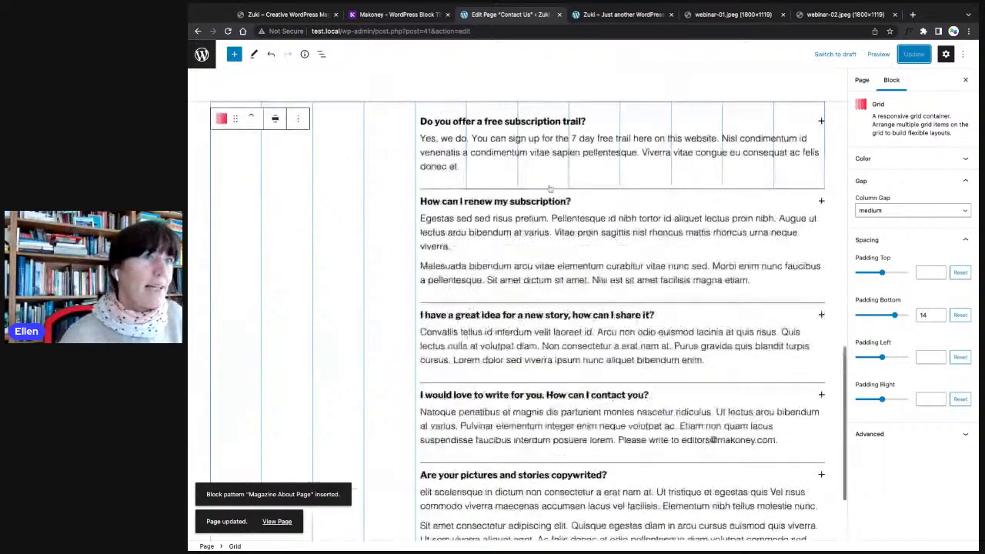
{"action": "scroll", "coordinate": [375, 318], "scroll_direction": "down", "scroll_amount": 4}
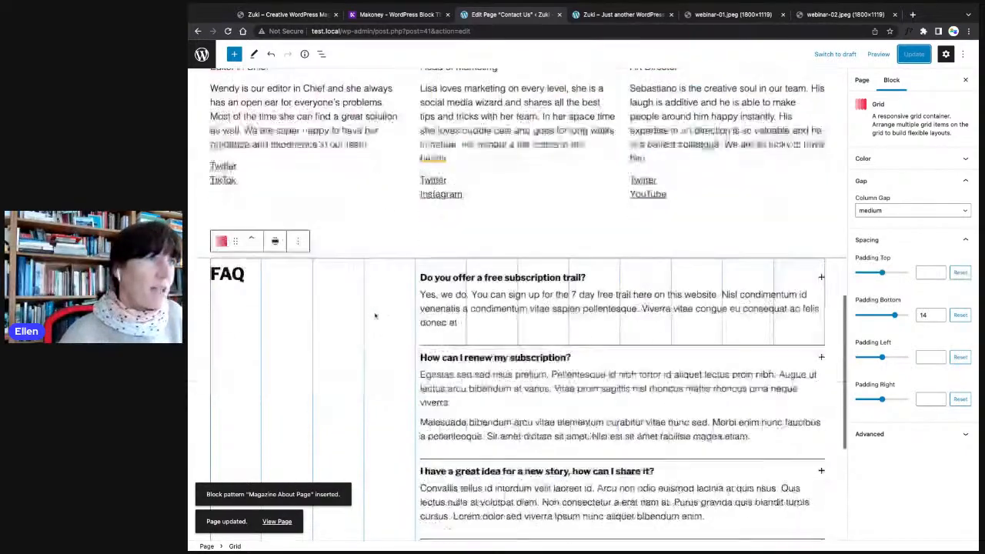
{"action": "scroll", "coordinate": [347, 262], "scroll_direction": "up", "scroll_amount": 6}
{"action": "scroll", "coordinate": [347, 263], "scroll_direction": "down", "scroll_amount": 5}
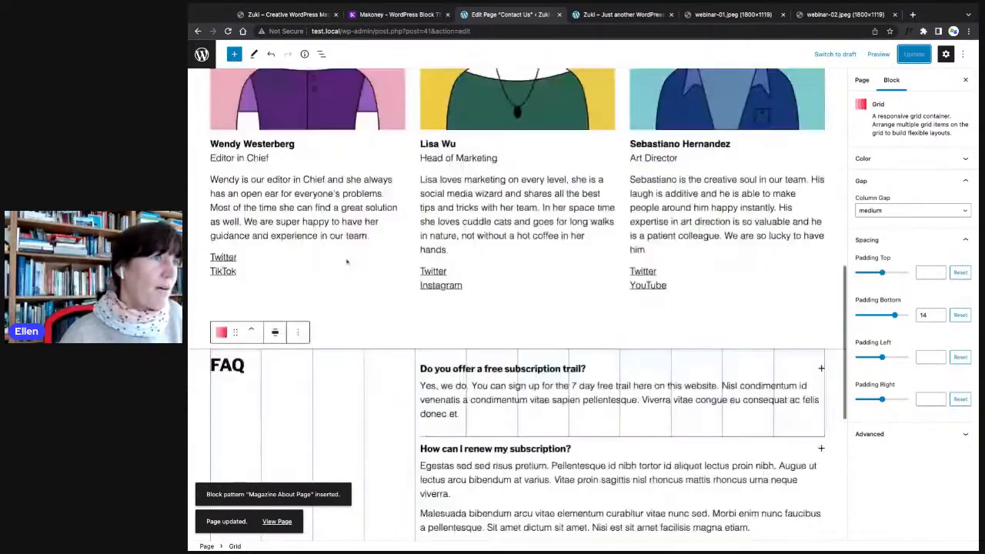
{"action": "scroll", "coordinate": [329, 254], "scroll_direction": "down", "scroll_amount": 3}
{"action": "scroll", "coordinate": [329, 249], "scroll_direction": "up", "scroll_amount": 4}
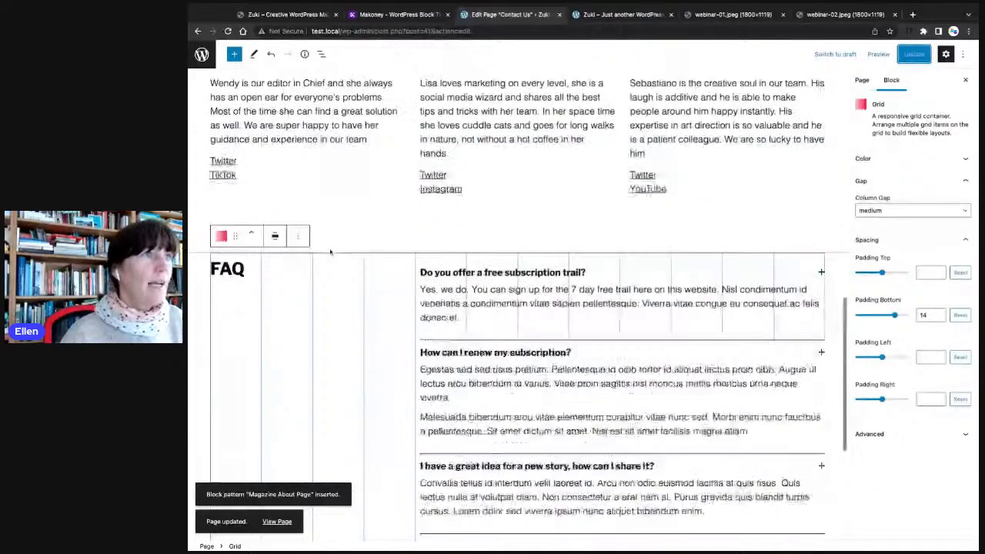
{"action": "scroll", "coordinate": [328, 238], "scroll_direction": "down", "scroll_amount": 2}
{"action": "scroll", "coordinate": [328, 233], "scroll_direction": "up", "scroll_amount": 10}
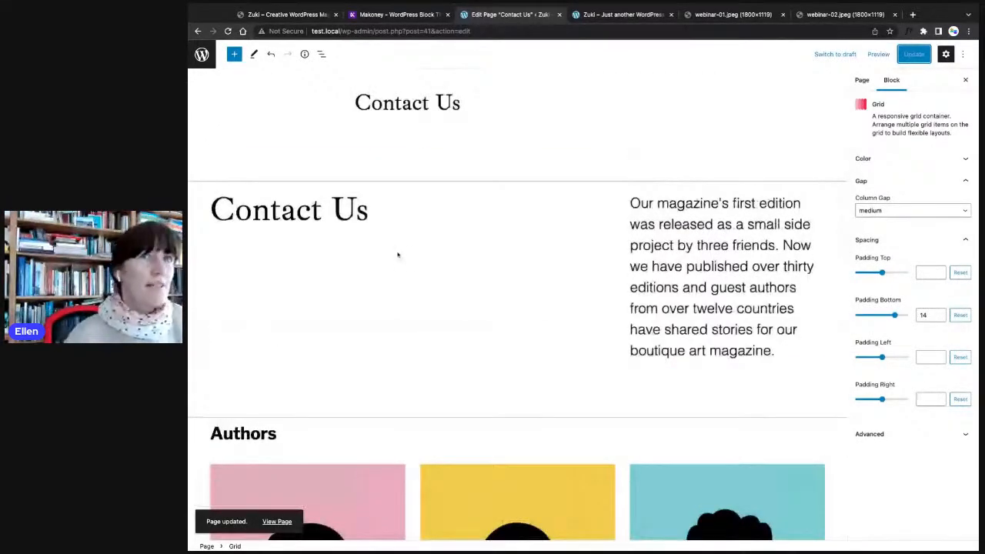
- Preview the Contact Us page in a new tab and view its sections down to the FAQ
{"action": "left_click", "coordinate": [878, 54]}
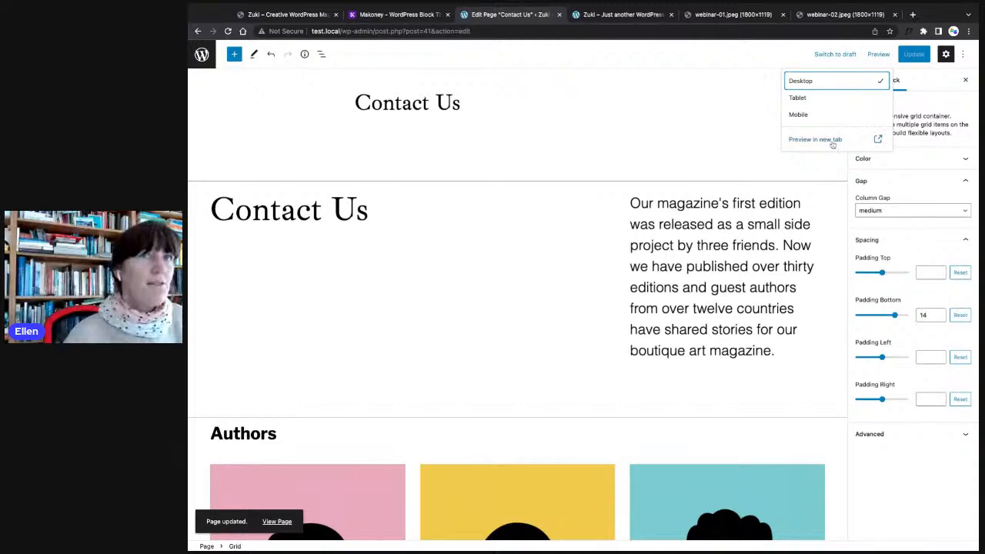
{"action": "left_click", "coordinate": [816, 140]}
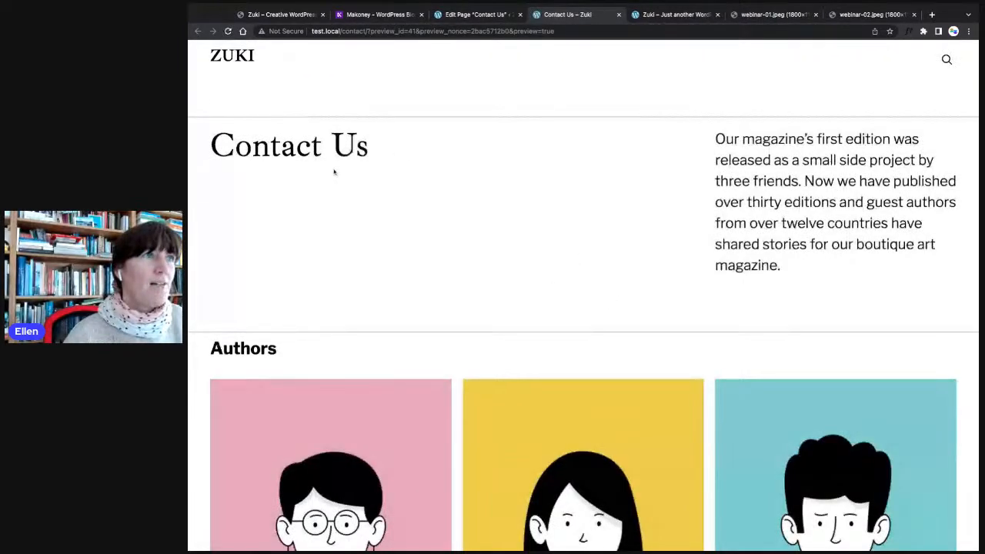
{"action": "scroll", "coordinate": [321, 191], "scroll_direction": "down", "scroll_amount": 15}
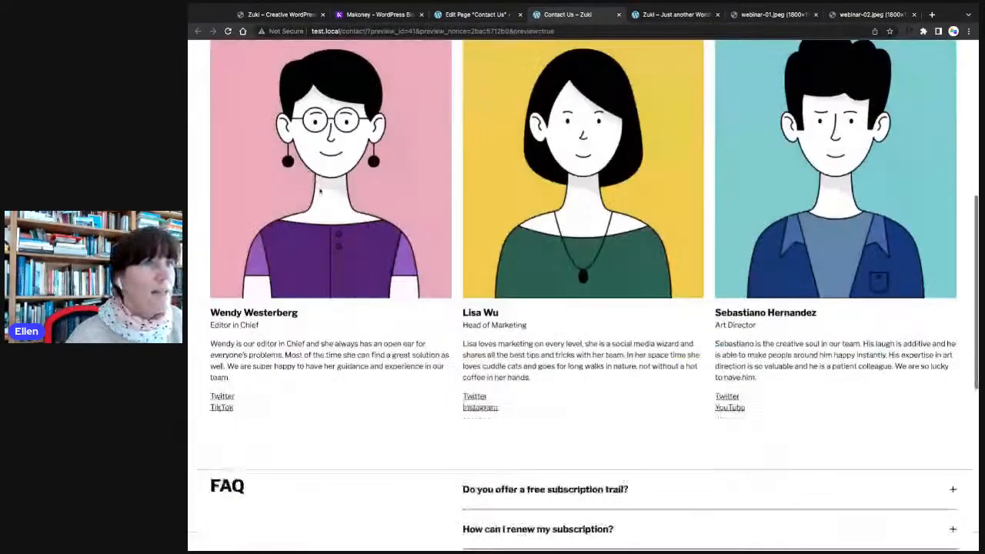
{"action": "scroll", "coordinate": [337, 198], "scroll_direction": "up", "scroll_amount": 15}
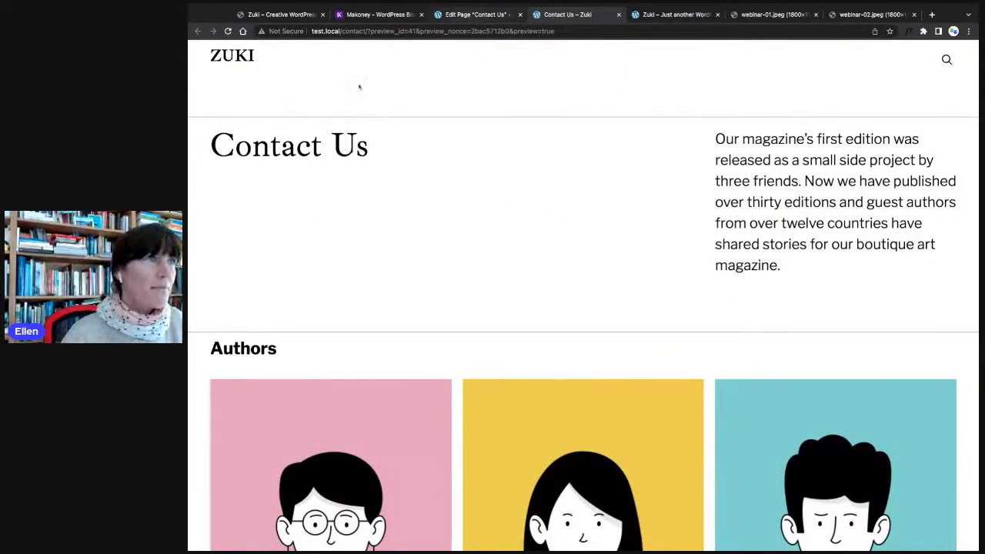
- Leave the Contact Us editor for the Pages list and view the header navigation of the original Zuki demo site
{"action": "left_click", "coordinate": [481, 16]}
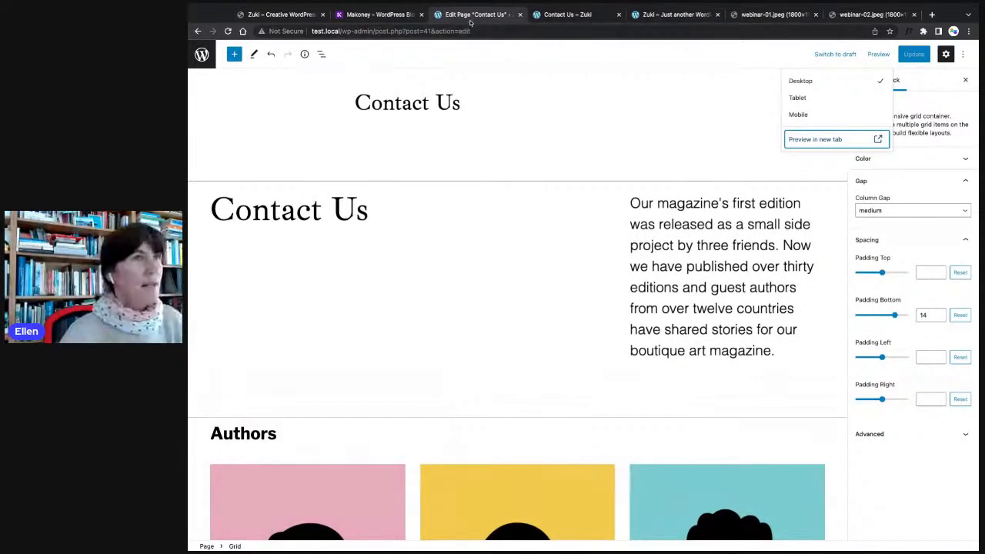
{"action": "left_click", "coordinate": [201, 54]}
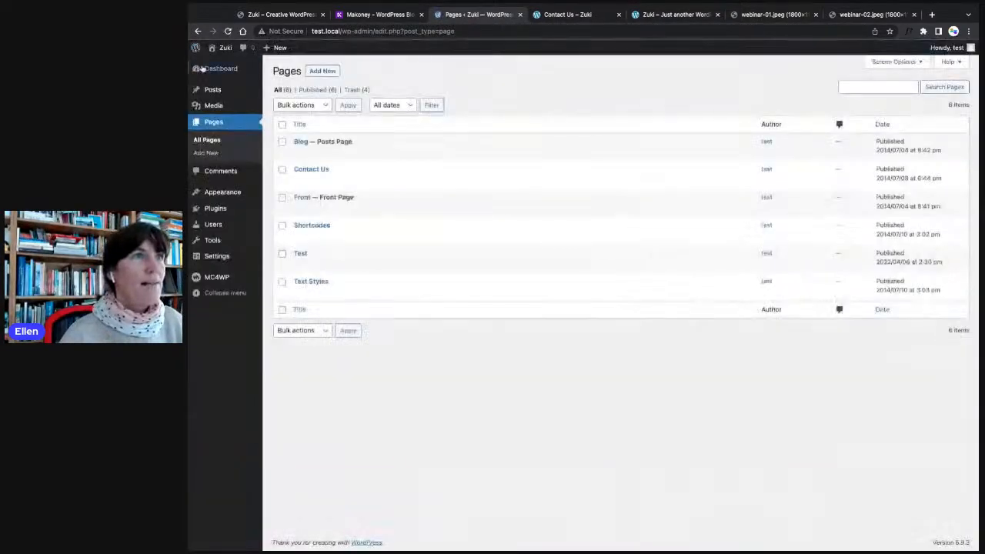
{"action": "left_click", "coordinate": [281, 14]}
{"action": "scroll", "coordinate": [241, 143], "scroll_direction": "up", "scroll_amount": 10}
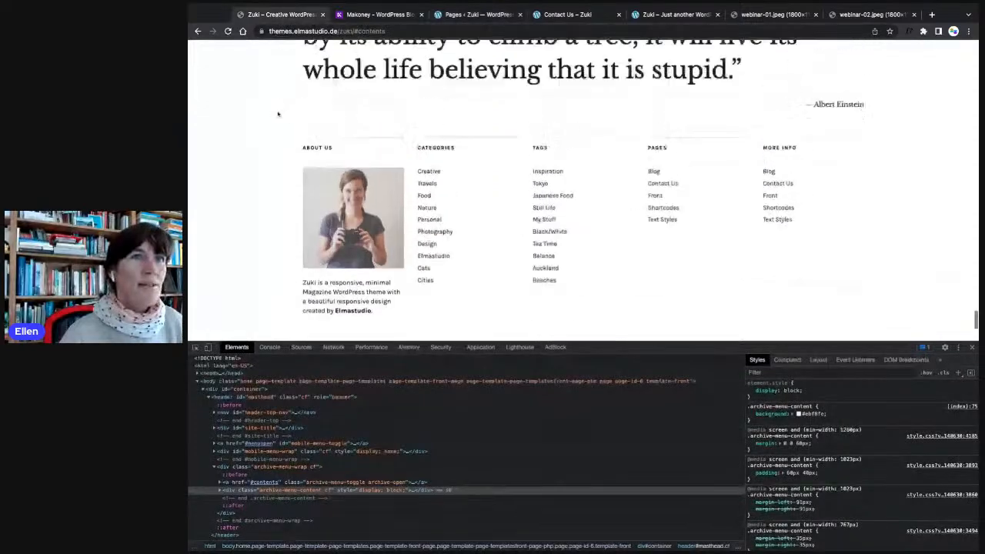
{"action": "scroll", "coordinate": [241, 143], "scroll_direction": "up", "scroll_amount": 15}
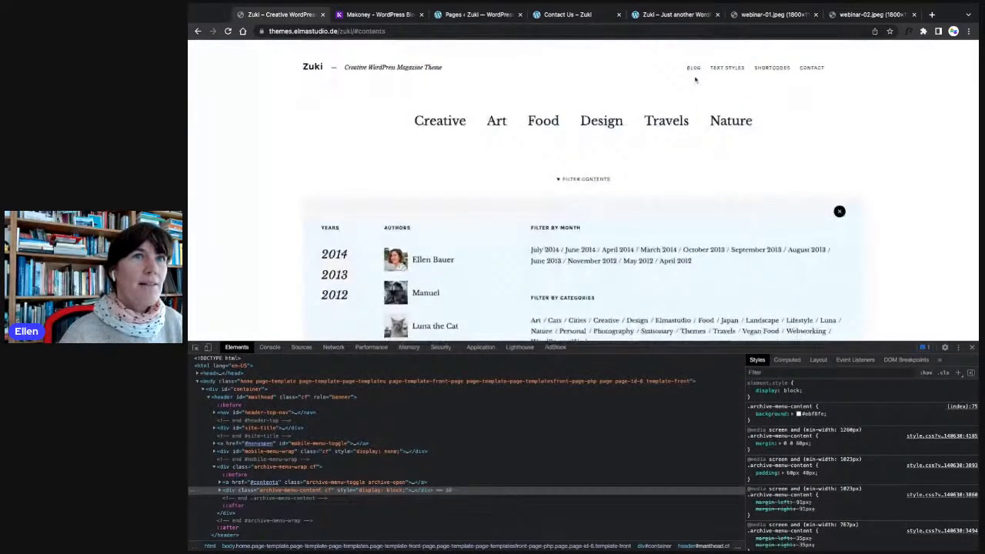
- Open the Blog page for editing from the Pages list, preview it in a new tab and close the Contact Us preview
{"action": "left_click", "coordinate": [446, 14]}
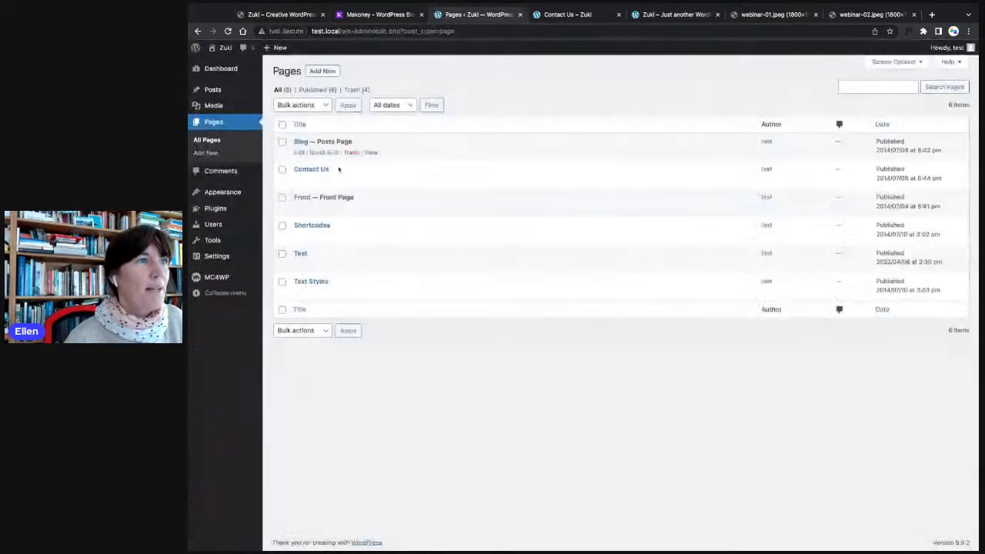
{"action": "left_click", "coordinate": [301, 142]}
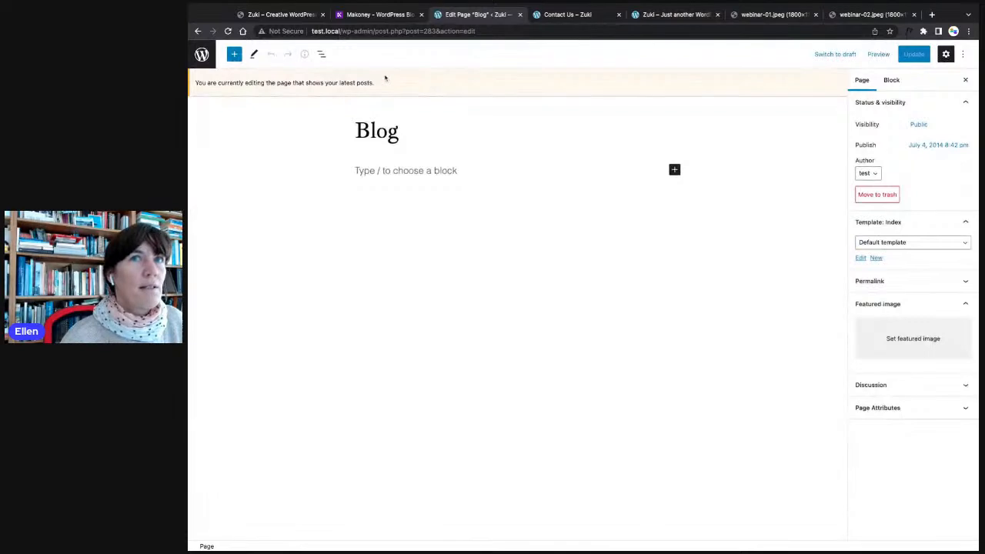
{"action": "left_click", "coordinate": [881, 56]}
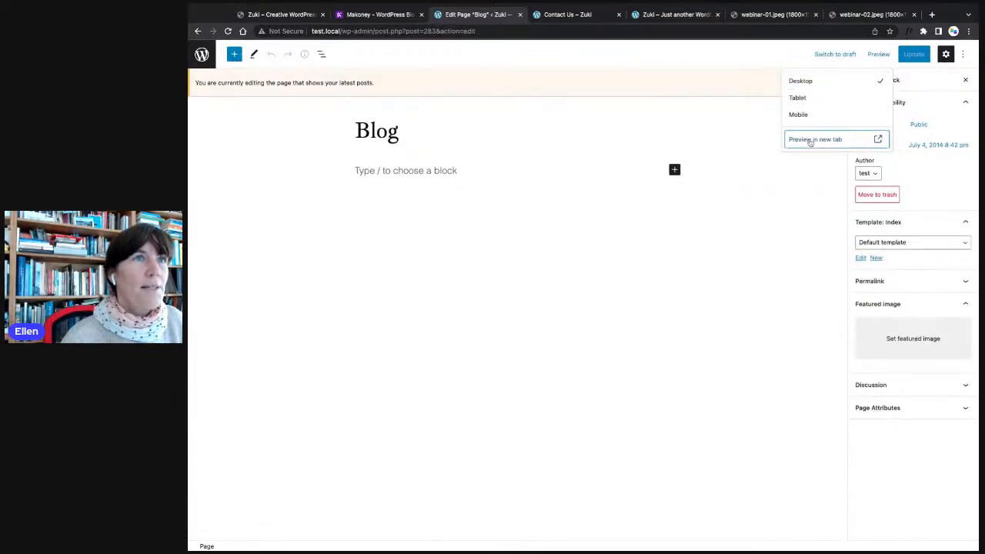
{"action": "left_click", "coordinate": [811, 142]}
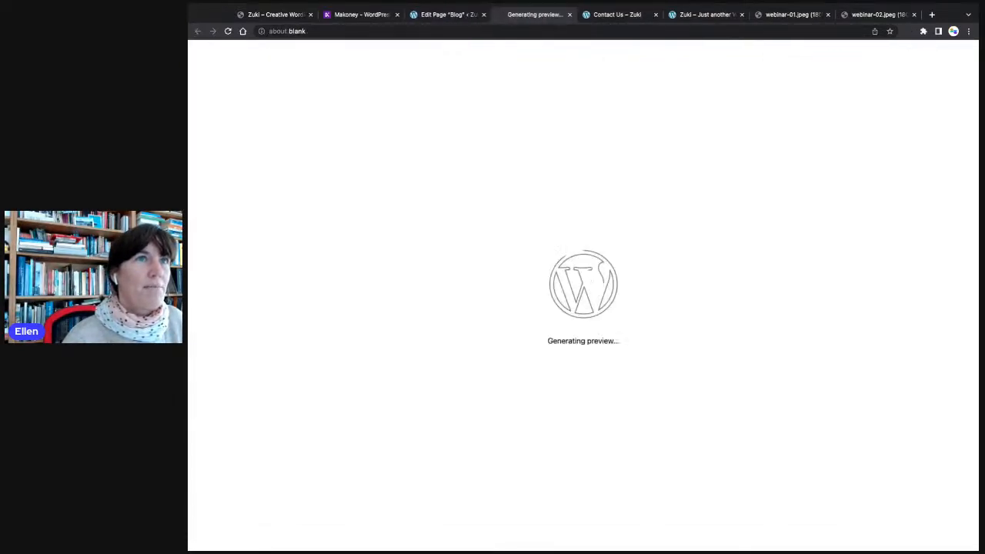
{"action": "left_click", "coordinate": [656, 14]}
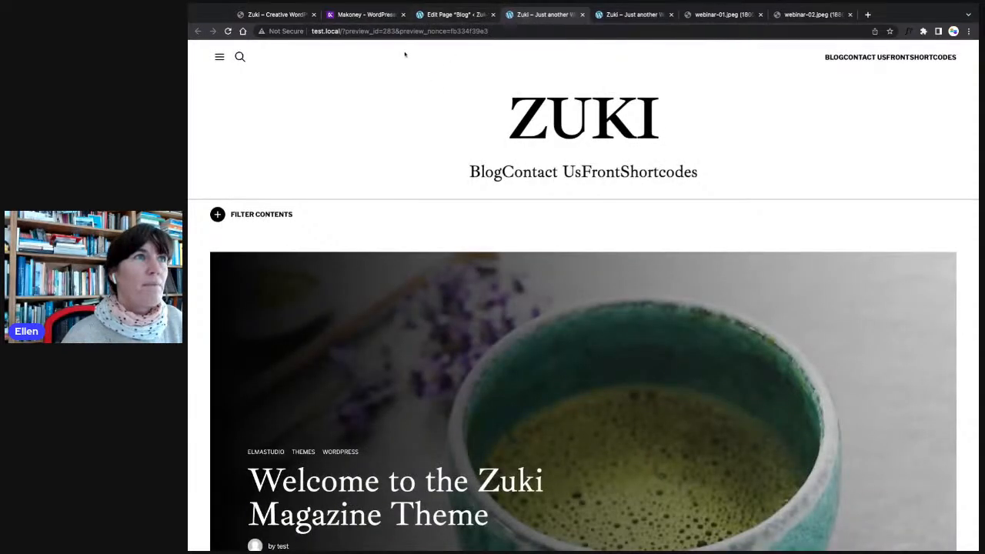
{"action": "scroll", "coordinate": [434, 208], "scroll_direction": "down", "scroll_amount": 10}
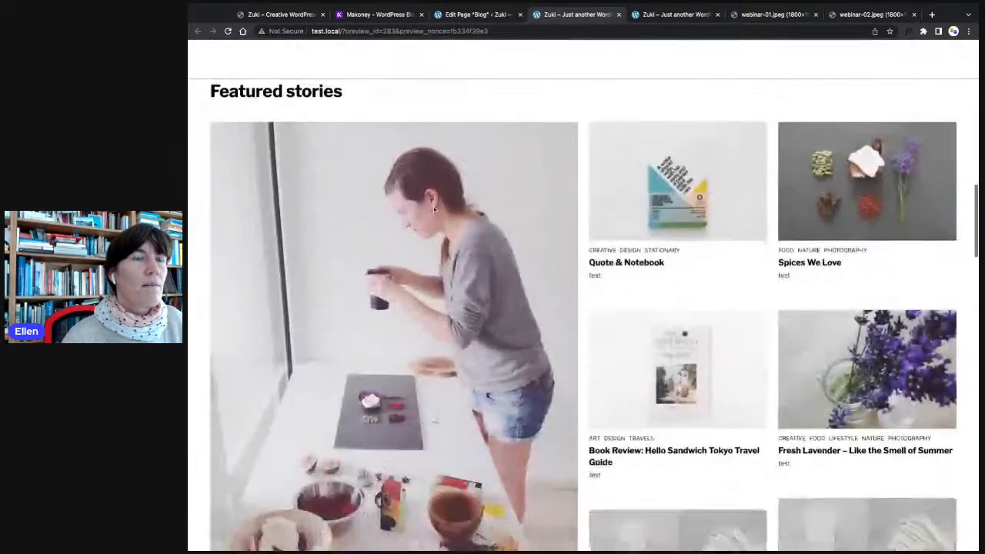
{"action": "scroll", "coordinate": [462, 115], "scroll_direction": "up", "scroll_amount": 15}
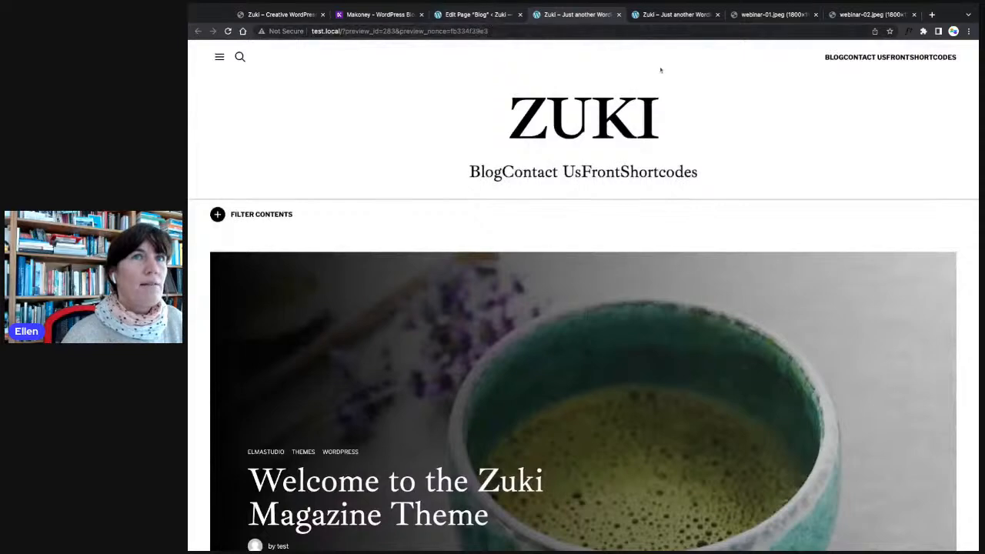
- Go to the live Blog page through the site's header navigation and examine its post grid down to the footer
{"action": "left_click", "coordinate": [835, 57]}
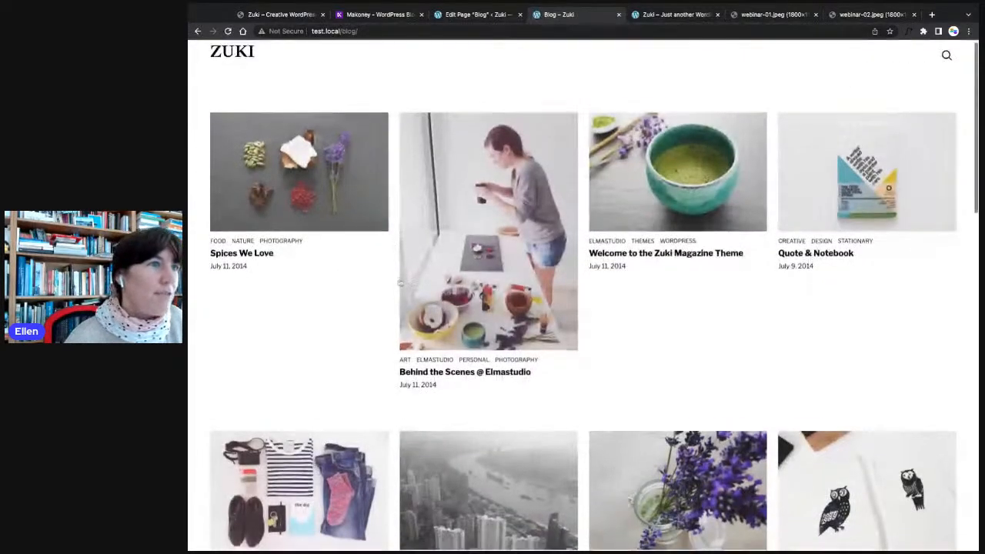
{"action": "scroll", "coordinate": [390, 269], "scroll_direction": "down", "scroll_amount": 1}
{"action": "scroll", "coordinate": [390, 262], "scroll_direction": "up", "scroll_amount": 1}
{"action": "scroll", "coordinate": [390, 260], "scroll_direction": "down", "scroll_amount": 10}
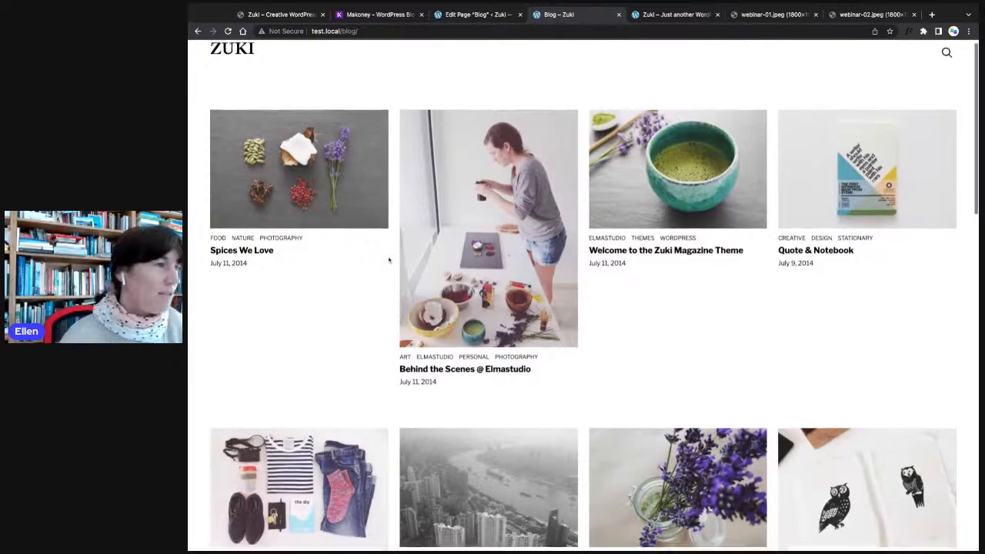
{"action": "scroll", "coordinate": [428, 266], "scroll_direction": "down", "scroll_amount": 5}
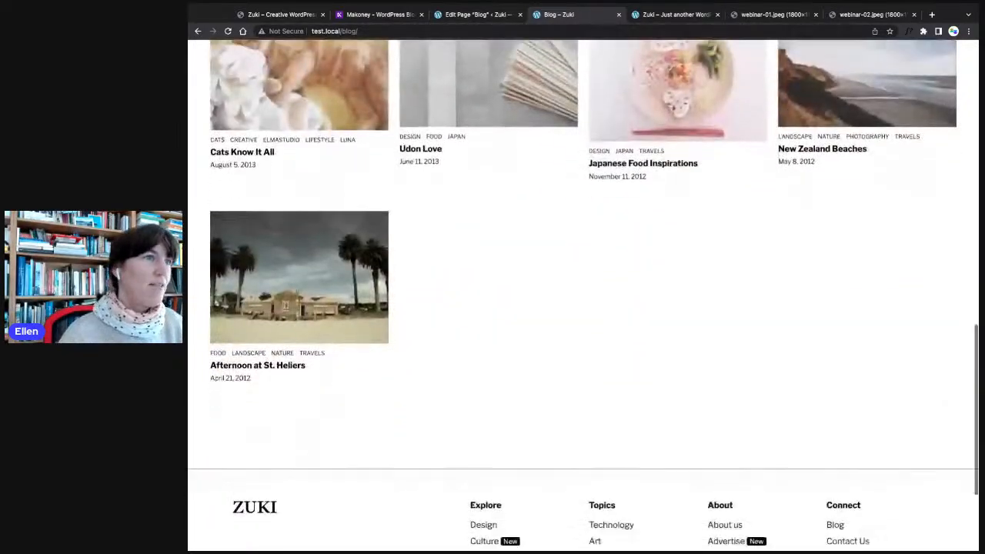
{"action": "scroll", "coordinate": [428, 265], "scroll_direction": "up", "scroll_amount": 3}
{"action": "scroll", "coordinate": [415, 258], "scroll_direction": "up", "scroll_amount": 15}
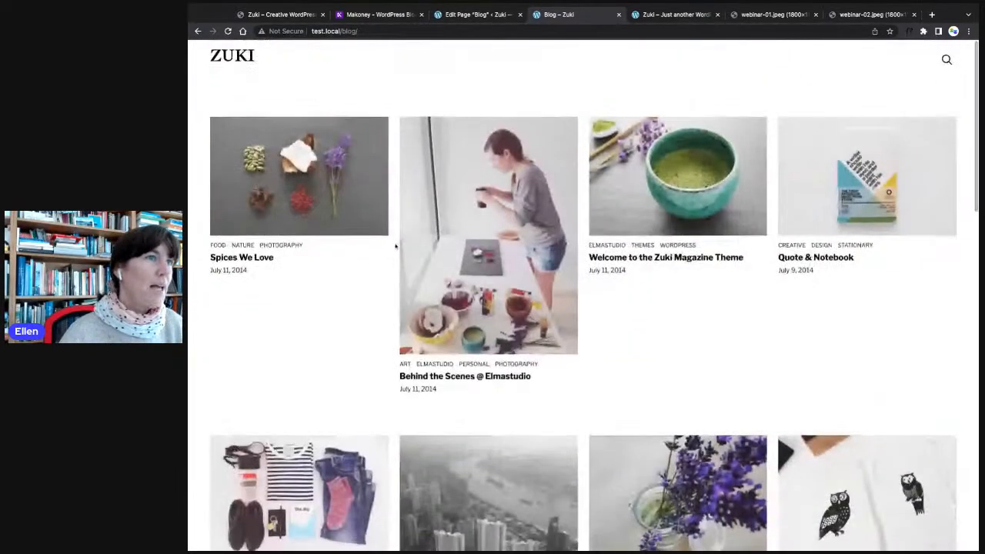
{"action": "scroll", "coordinate": [653, 313], "scroll_direction": "down", "scroll_amount": 10}
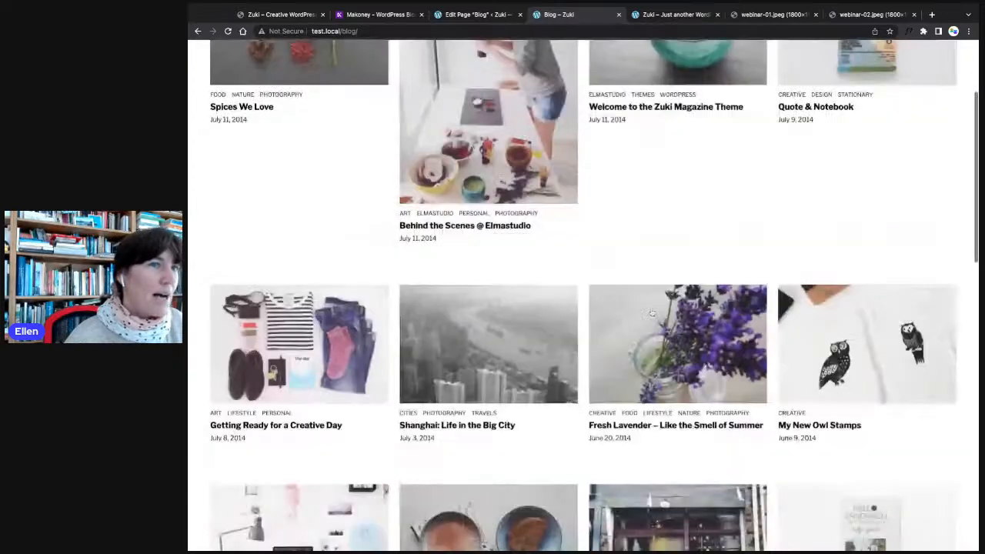
{"action": "scroll", "coordinate": [560, 279], "scroll_direction": "down", "scroll_amount": 3}
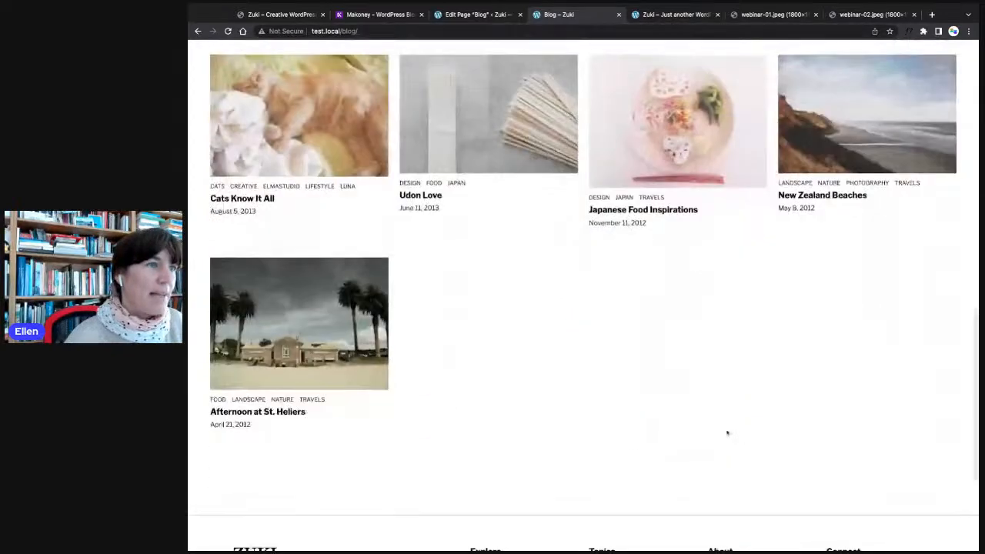
{"action": "scroll", "coordinate": [674, 409], "scroll_direction": "up", "scroll_amount": 12}
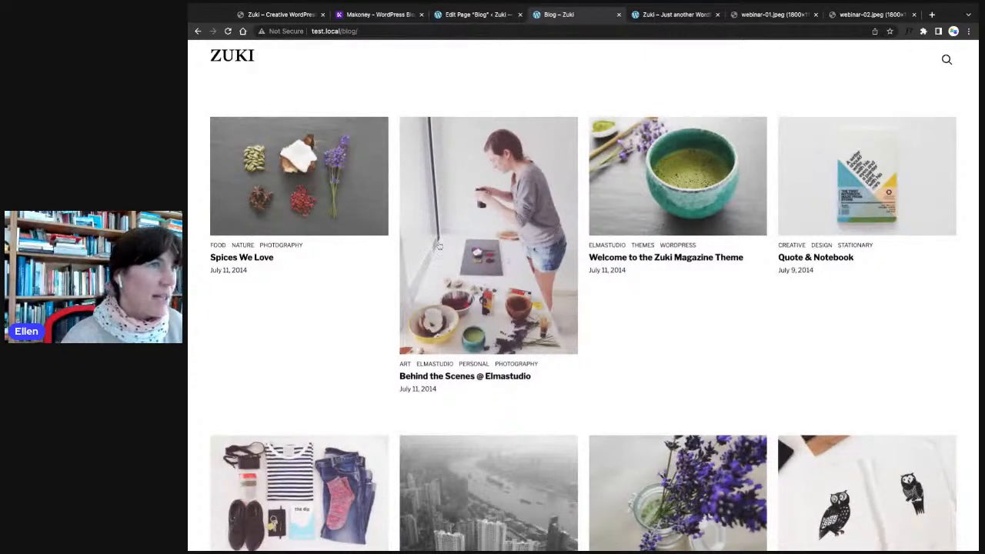
- Leave the Blog page editor, open the site Editor from the Appearance settings and dismiss the welcome guide
{"action": "left_click", "coordinate": [474, 14]}
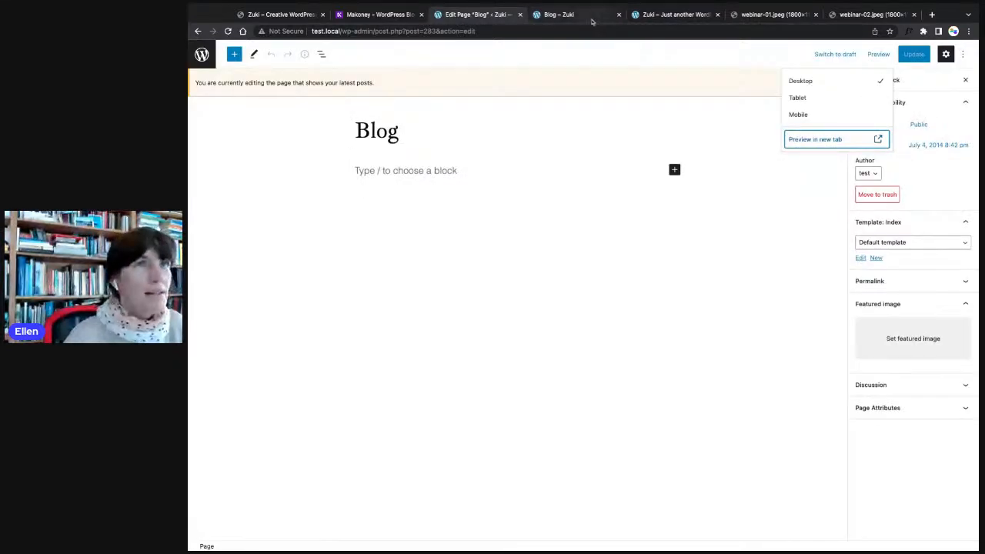
{"action": "left_click", "coordinate": [202, 54]}
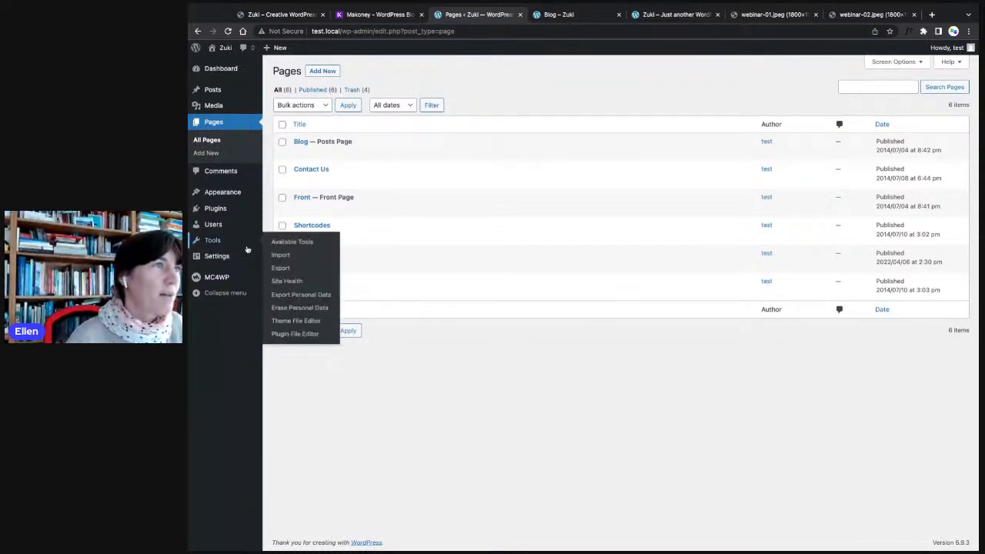
{"action": "mouse_move", "coordinate": [215, 192]}
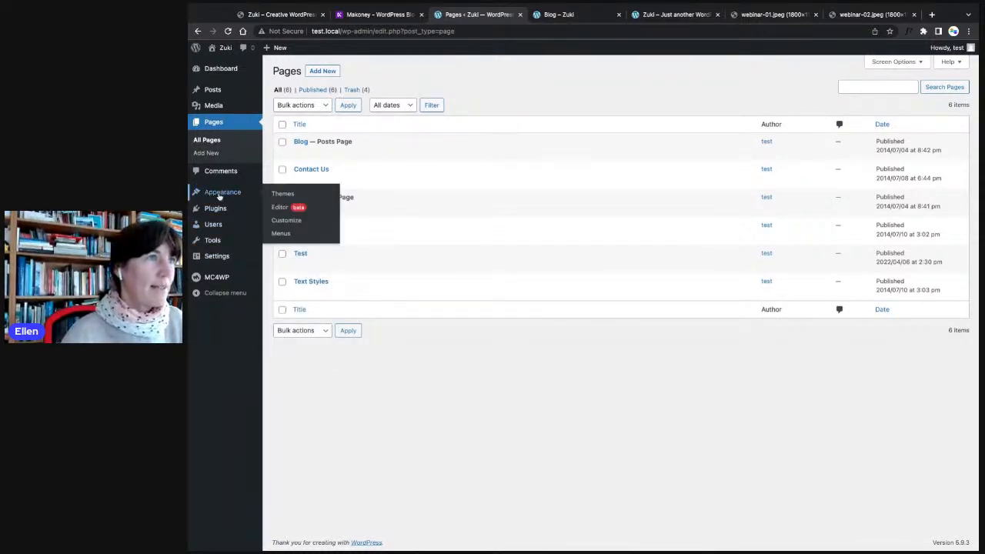
{"action": "left_click", "coordinate": [281, 208]}
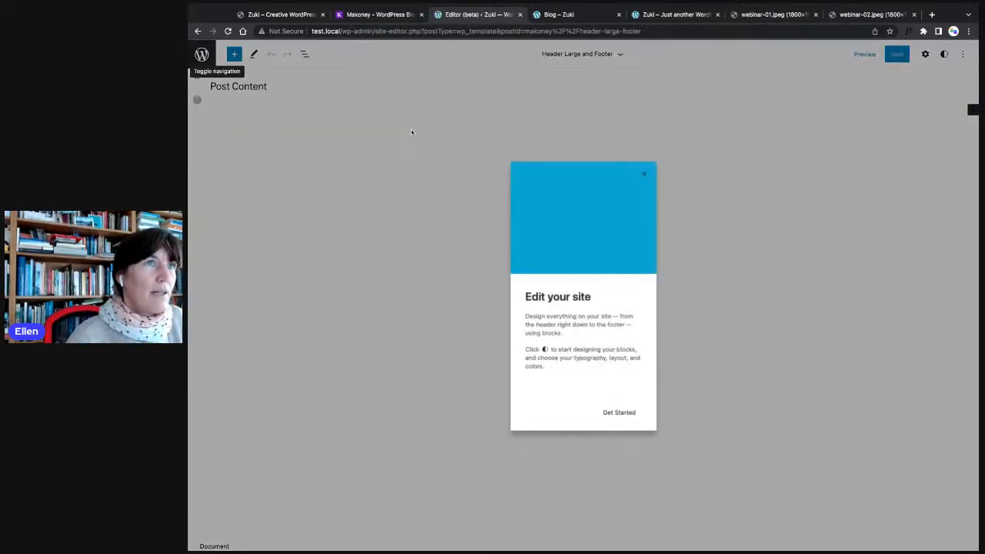
{"action": "left_click", "coordinate": [412, 133]}
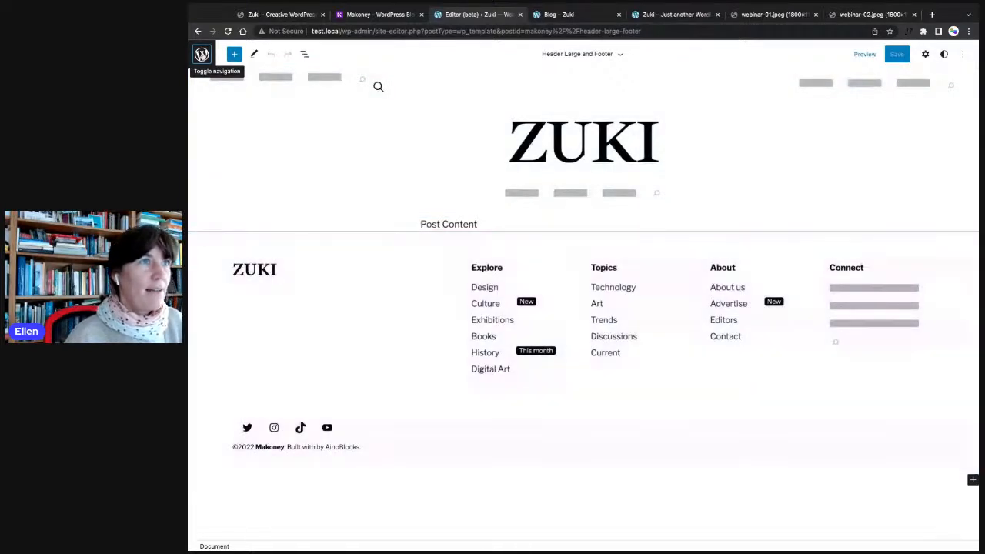
- View the theme's lists of template parts and templates in the site editor
{"action": "left_click", "coordinate": [202, 54]}
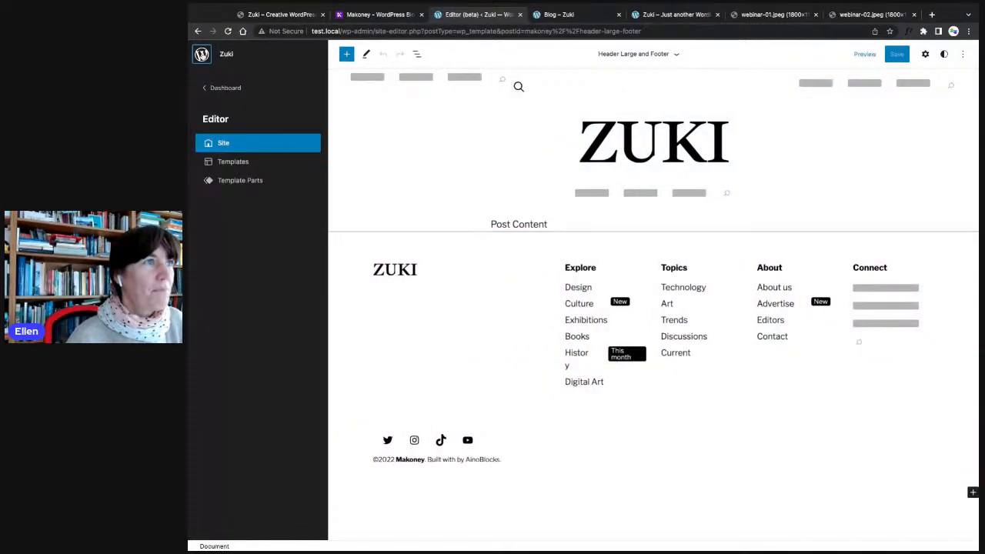
{"action": "left_click", "coordinate": [240, 182]}
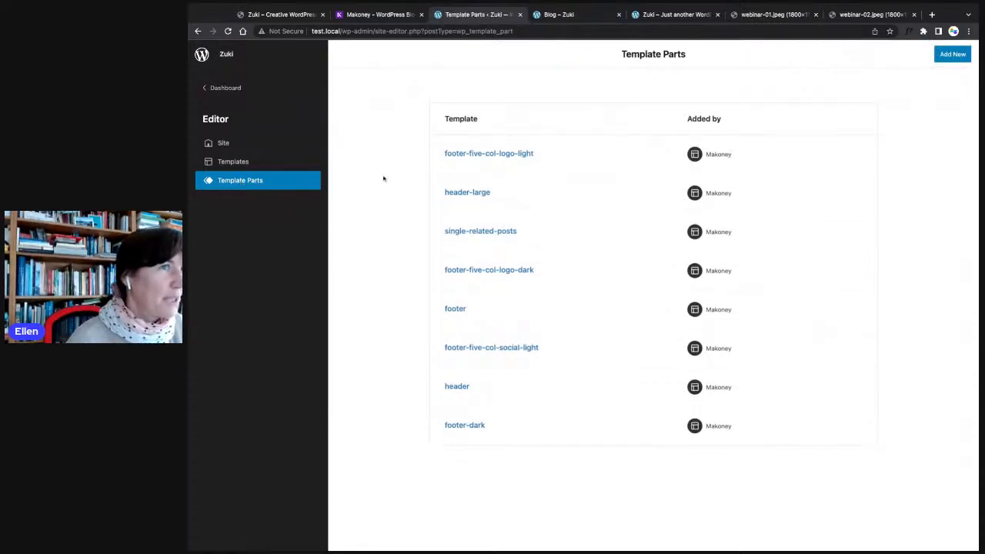
{"action": "left_click", "coordinate": [241, 164]}
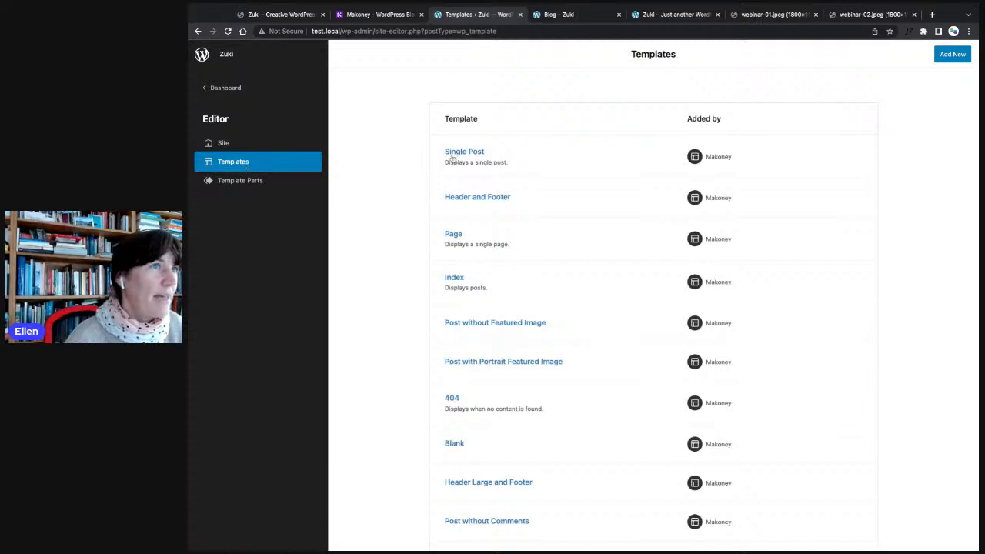
{"action": "left_click", "coordinate": [266, 180]}
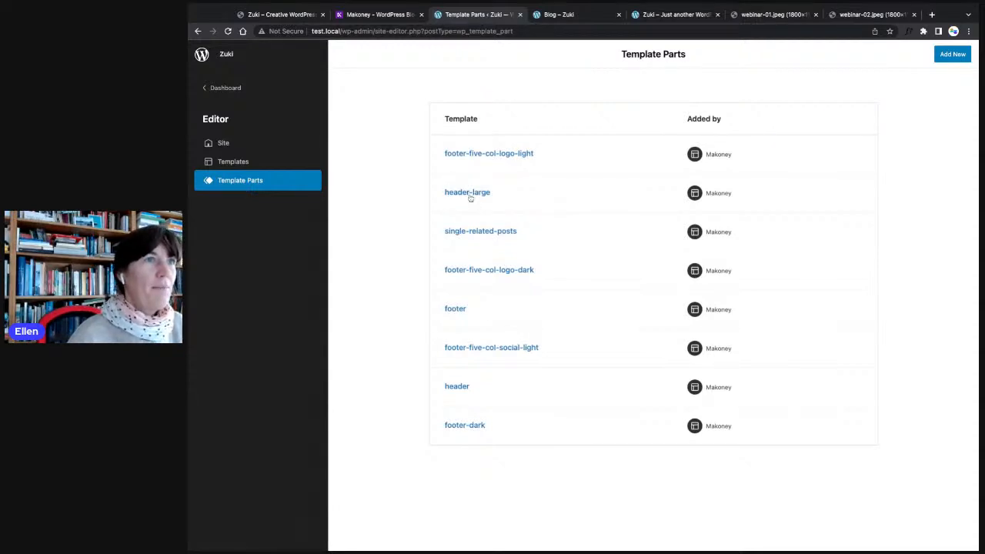
- View the live front page's header and open the header-large template part for editing
{"action": "left_click", "coordinate": [600, 20]}
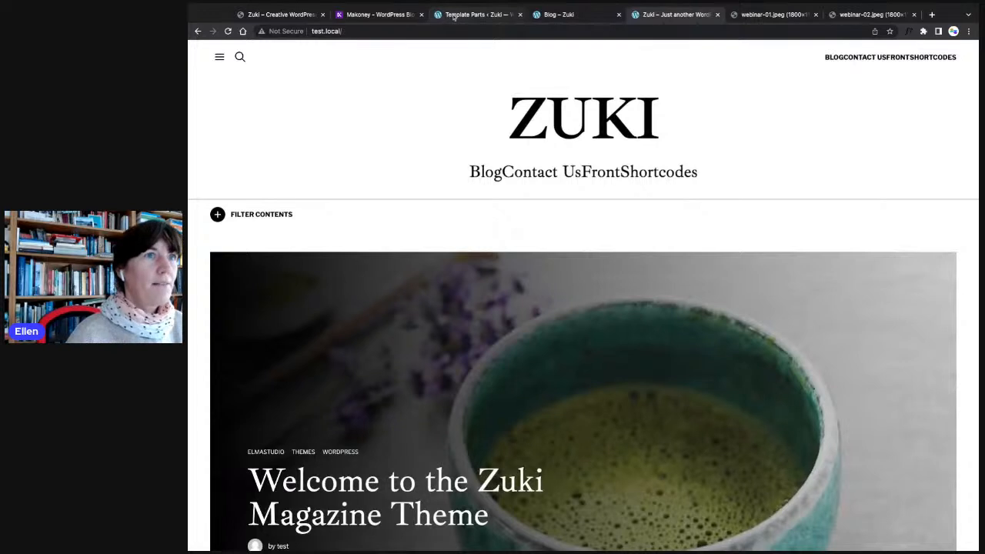
{"action": "left_click", "coordinate": [454, 17]}
{"action": "left_click", "coordinate": [458, 194]}
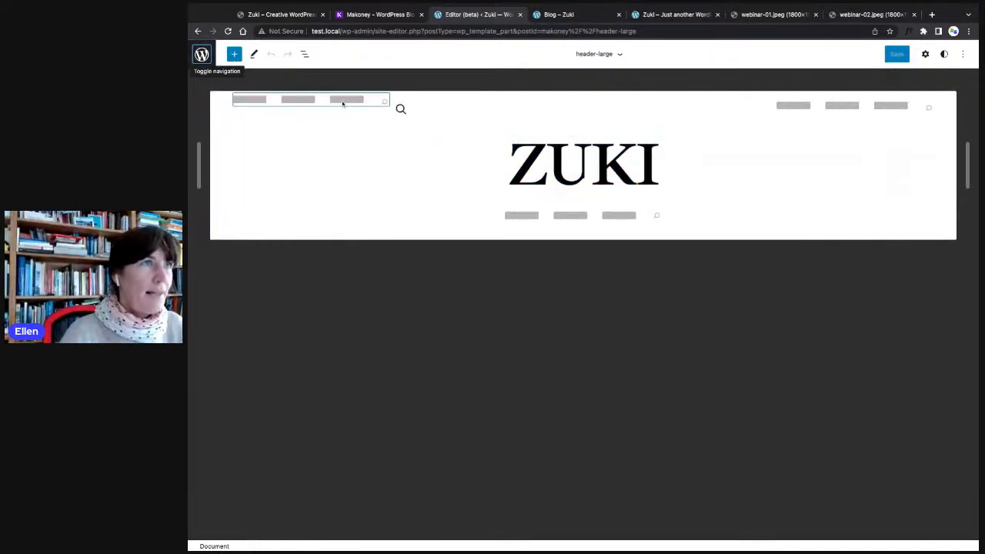
- Compare with the live front page's header and assign the classic Header menu to header-large's upper-right navigation block
{"action": "left_click", "coordinate": [586, 18]}
{"action": "left_click", "coordinate": [671, 14]}
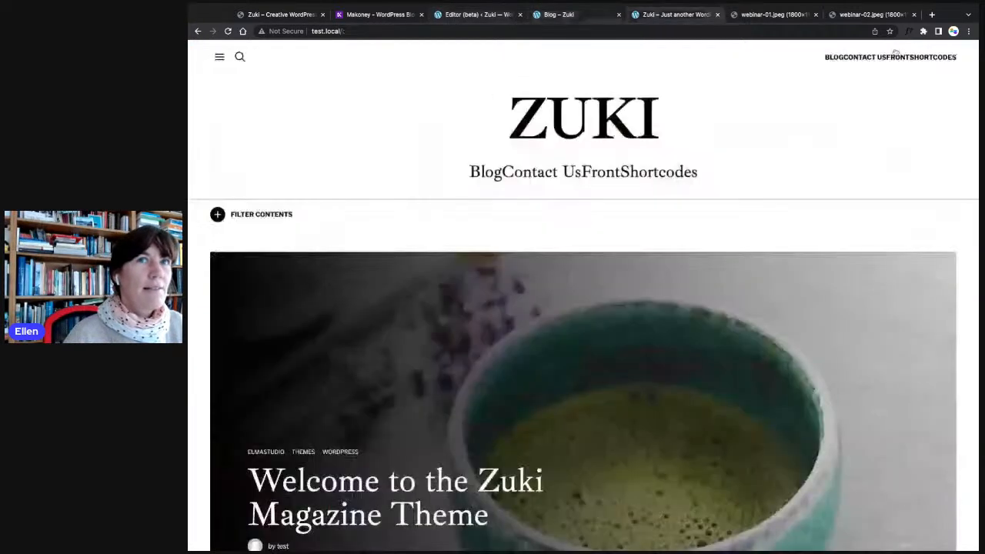
{"action": "left_click", "coordinate": [489, 15]}
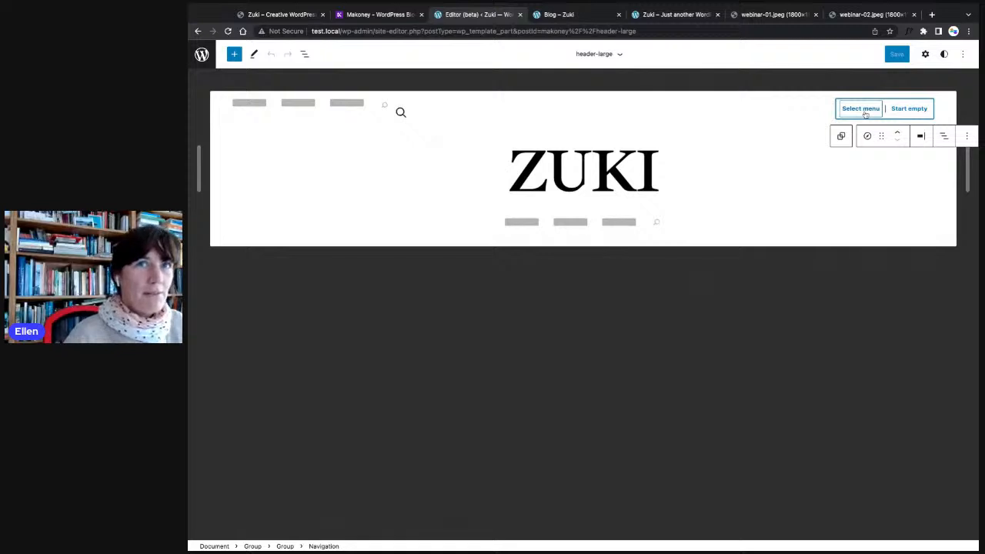
{"action": "left_click", "coordinate": [861, 108]}
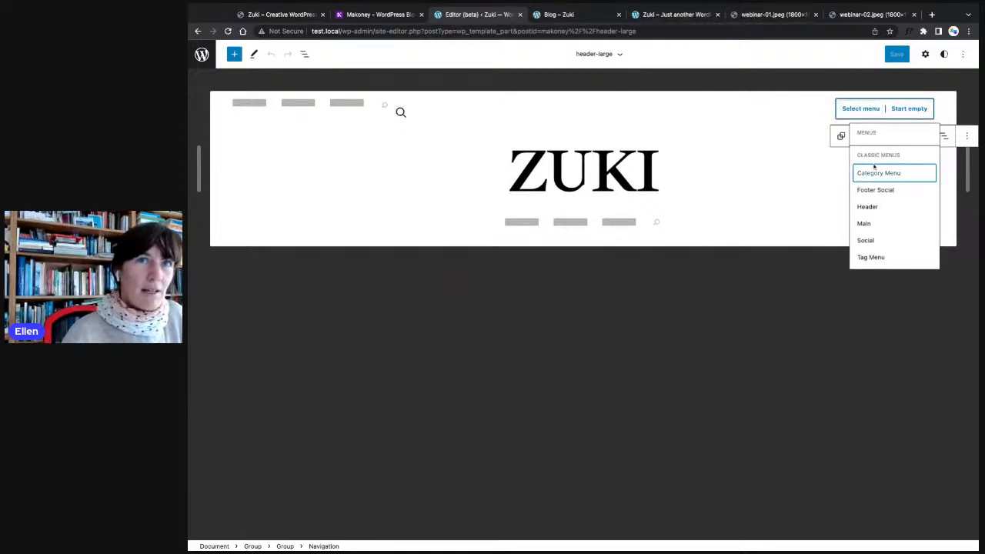
{"action": "left_click", "coordinate": [866, 207]}
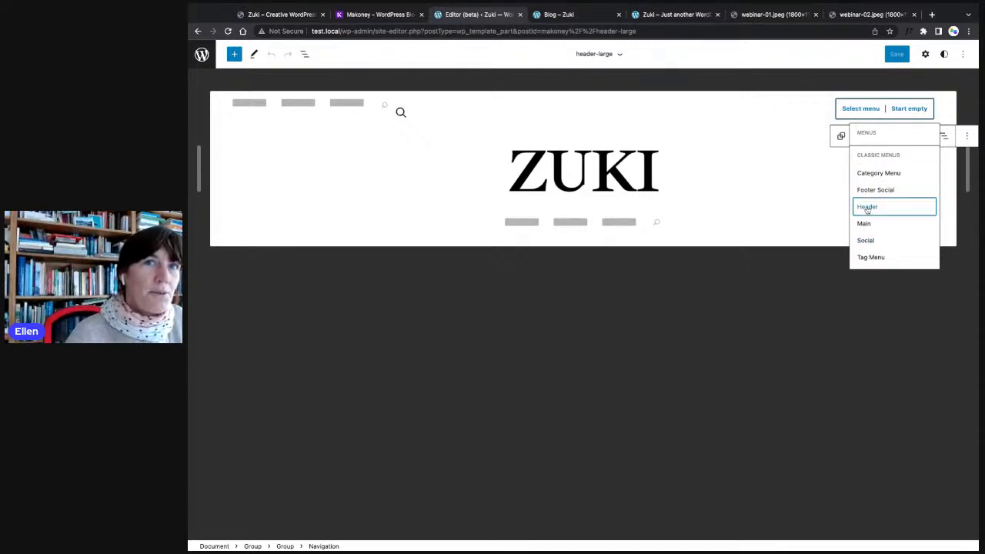
{"action": "left_click", "coordinate": [809, 76]}
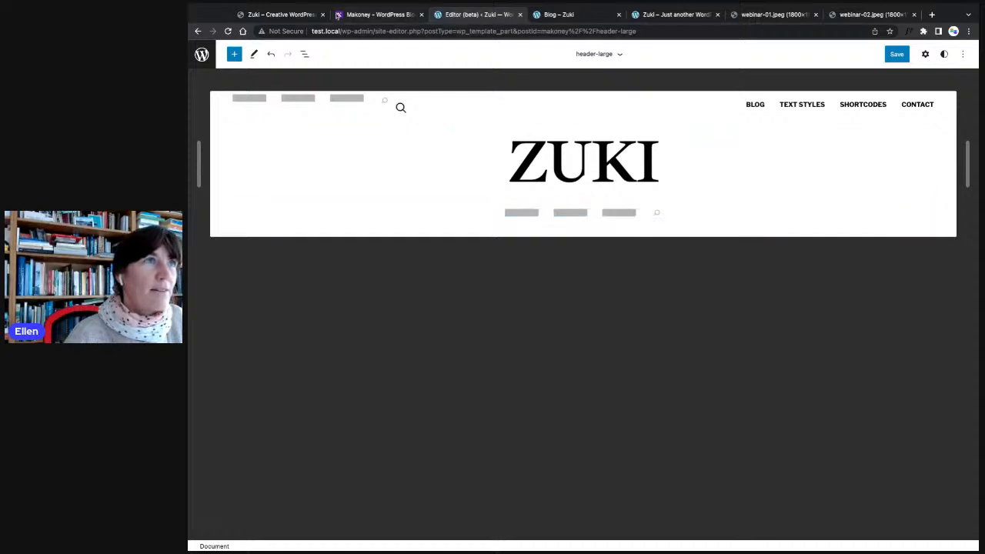
- Compare the Zuki and Makoney demo headers and assign the classic Main menu to the navigation block below the site title
{"action": "left_click", "coordinate": [274, 15]}
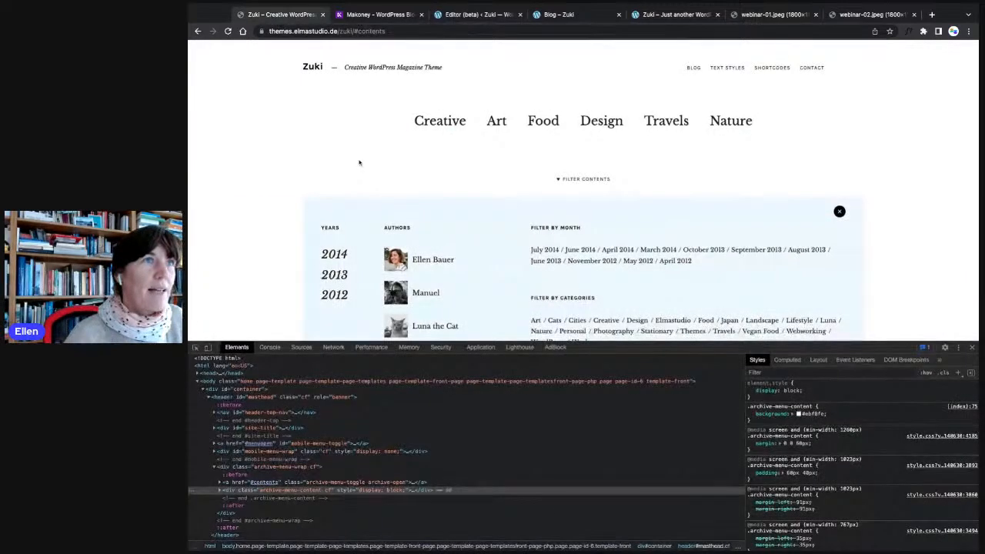
{"action": "left_click", "coordinate": [359, 17]}
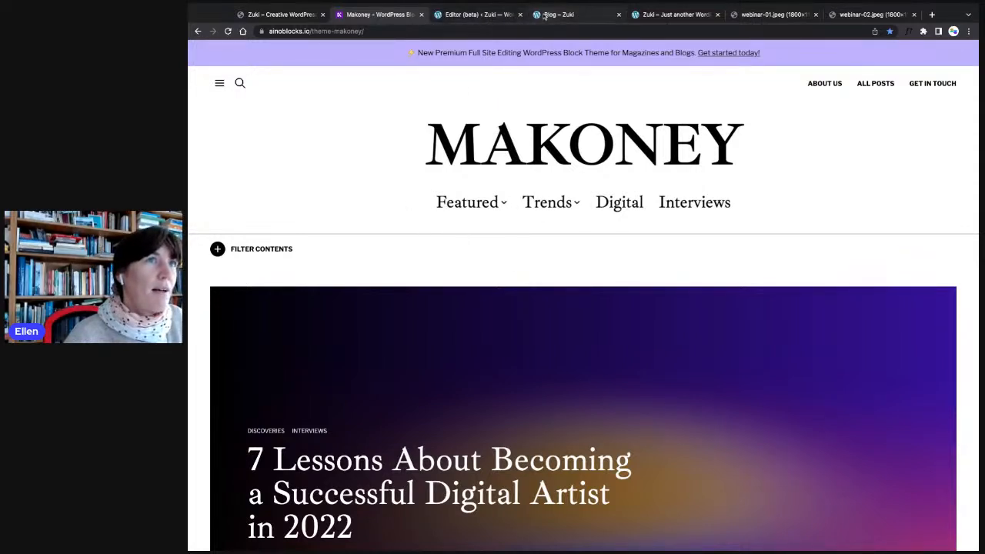
{"action": "left_click", "coordinate": [491, 15]}
{"action": "left_click", "coordinate": [562, 215]}
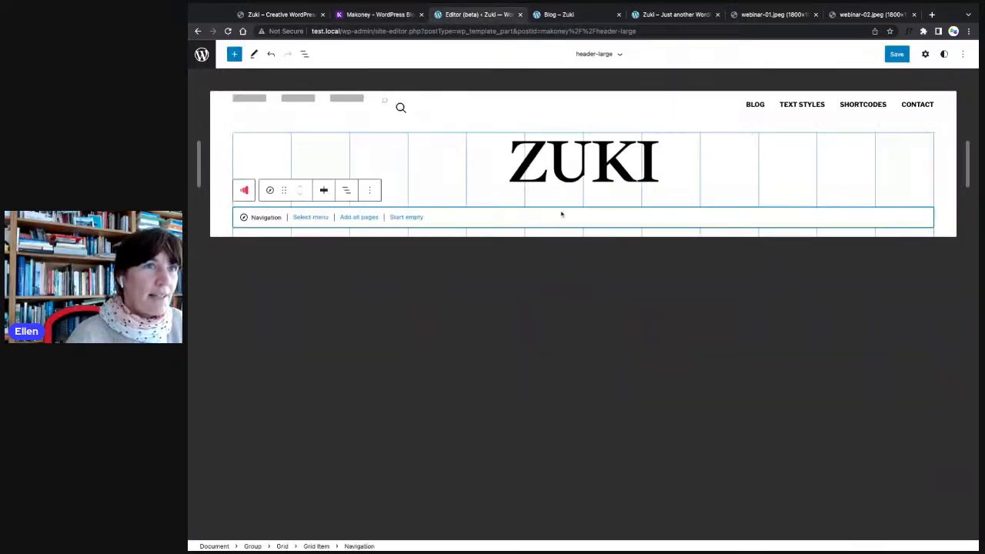
{"action": "left_click", "coordinate": [311, 218]}
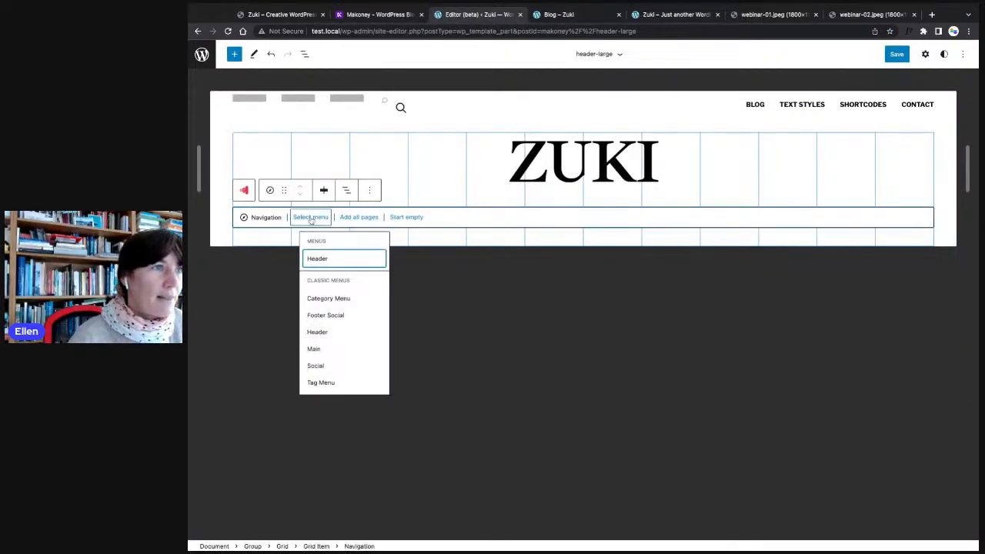
{"action": "left_click", "coordinate": [312, 349]}
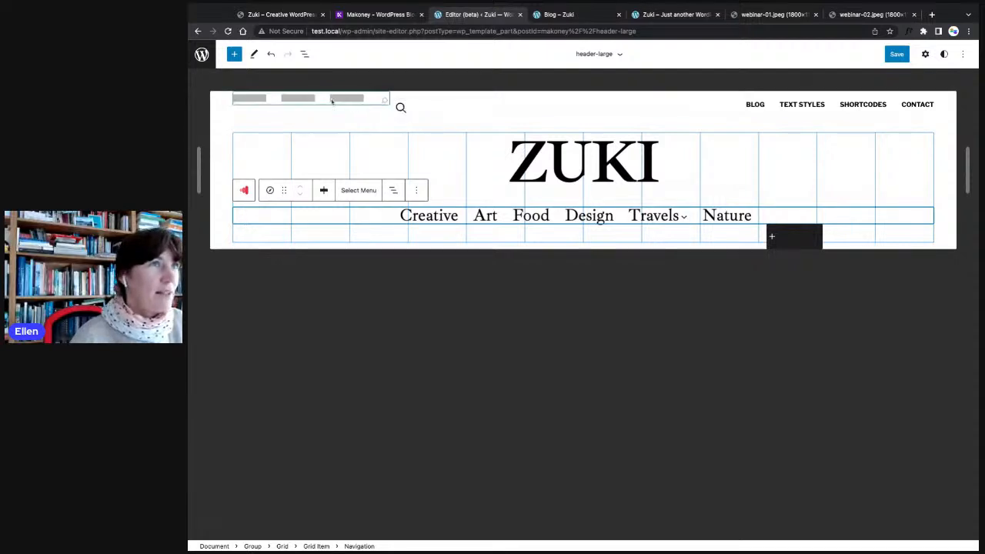
- Assign the existing Header menu to the navigation block beside the search icon and save the header-large template part
{"action": "left_click", "coordinate": [332, 104]}
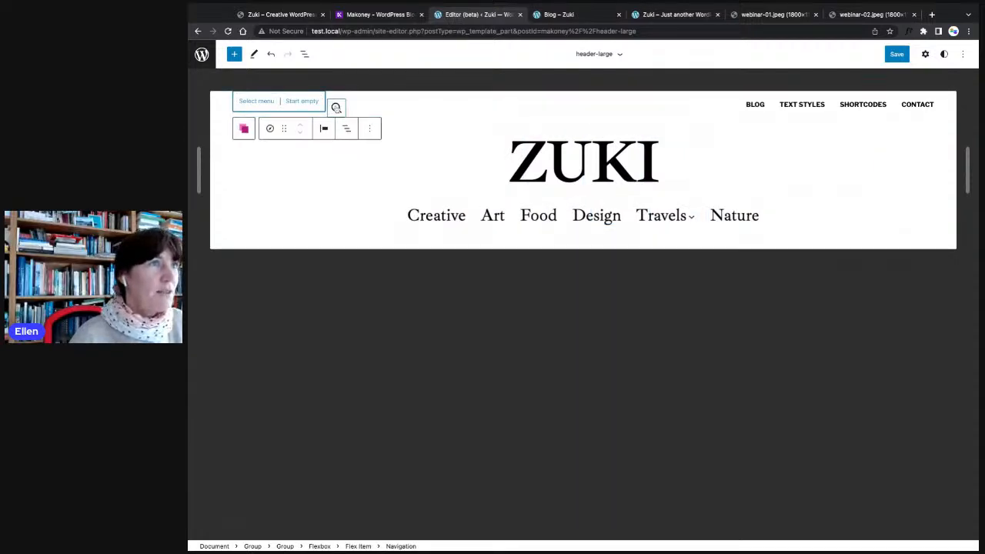
{"action": "left_click", "coordinate": [257, 101]}
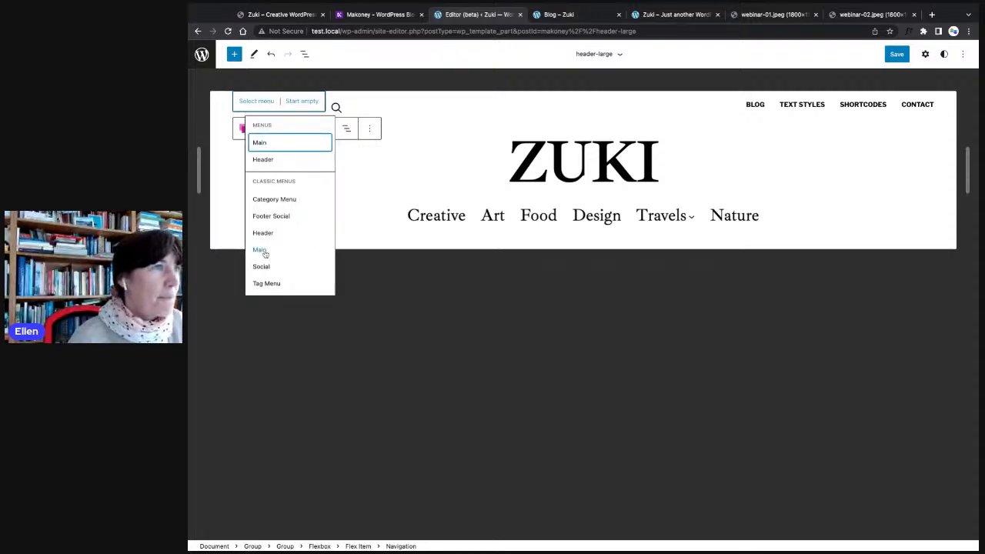
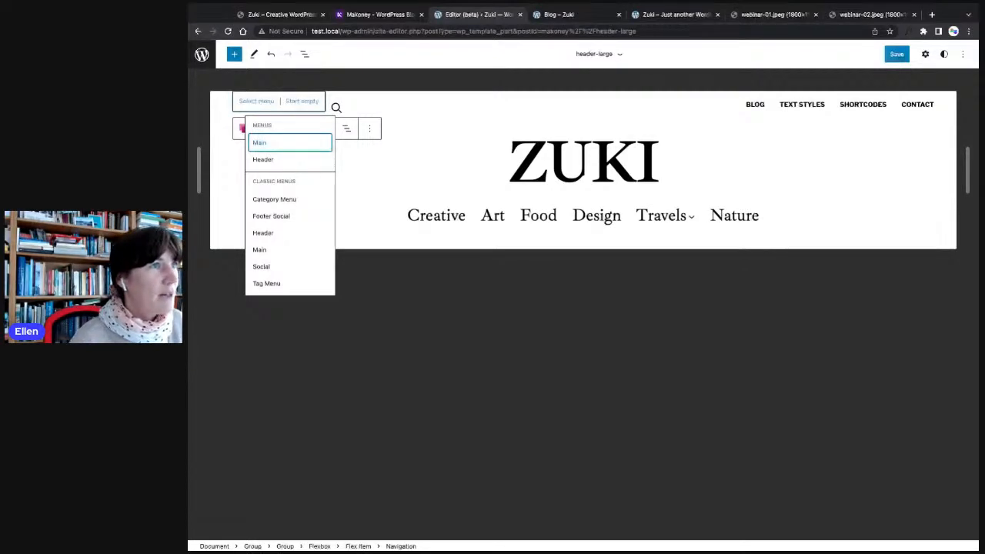
{"action": "left_click", "coordinate": [258, 159]}
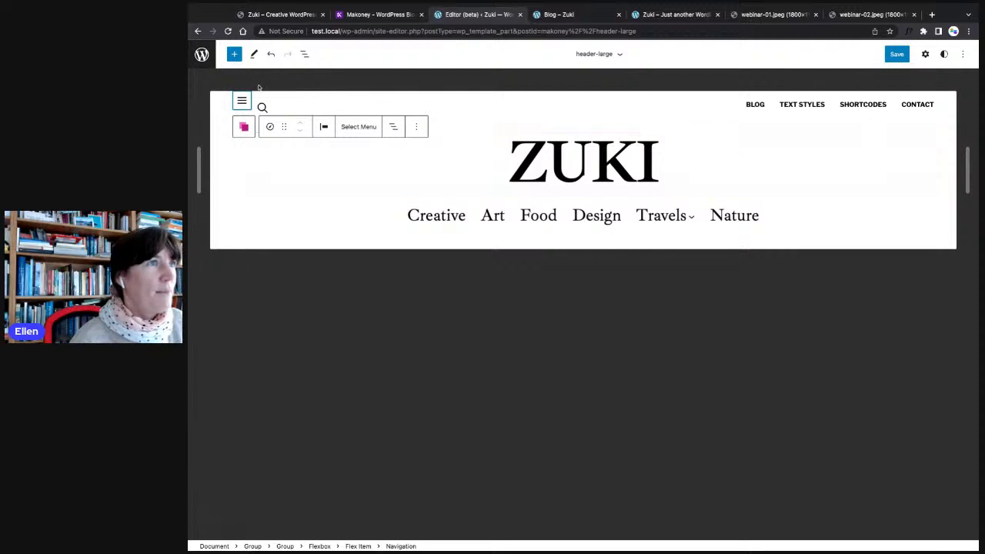
{"action": "left_click", "coordinate": [898, 54]}
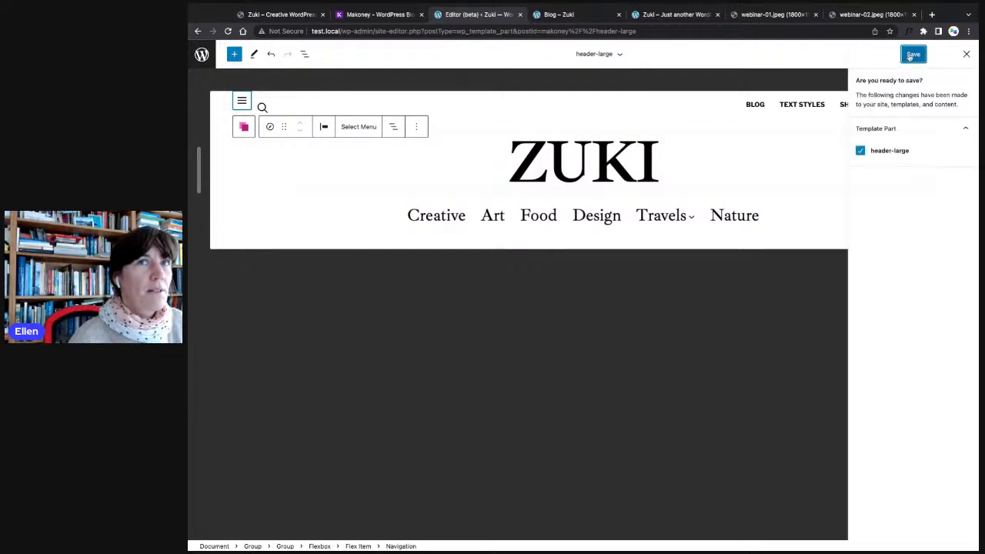
{"action": "left_click", "coordinate": [902, 54]}
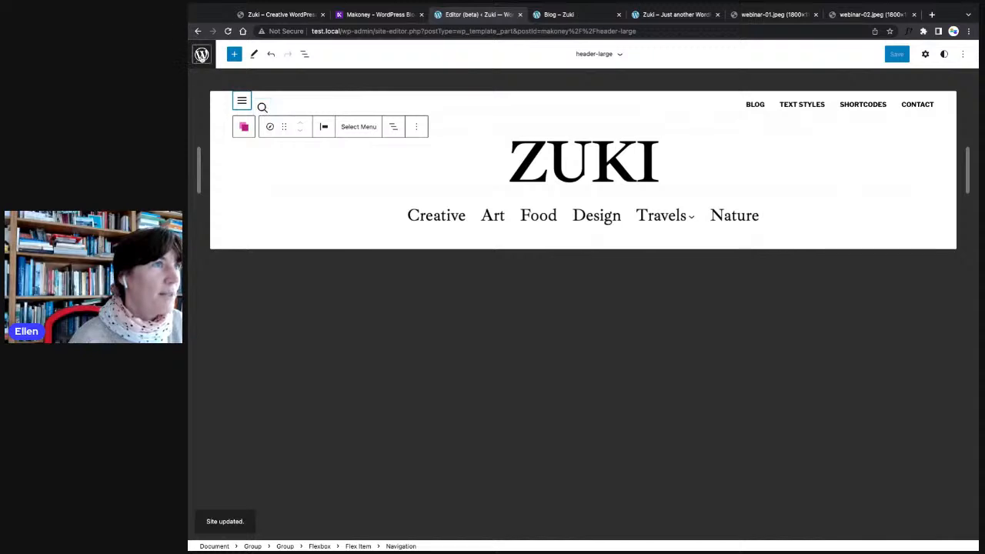
- Leave the site editor for the dashboard and start a new page from the Pages list
{"action": "left_click", "coordinate": [201, 53]}
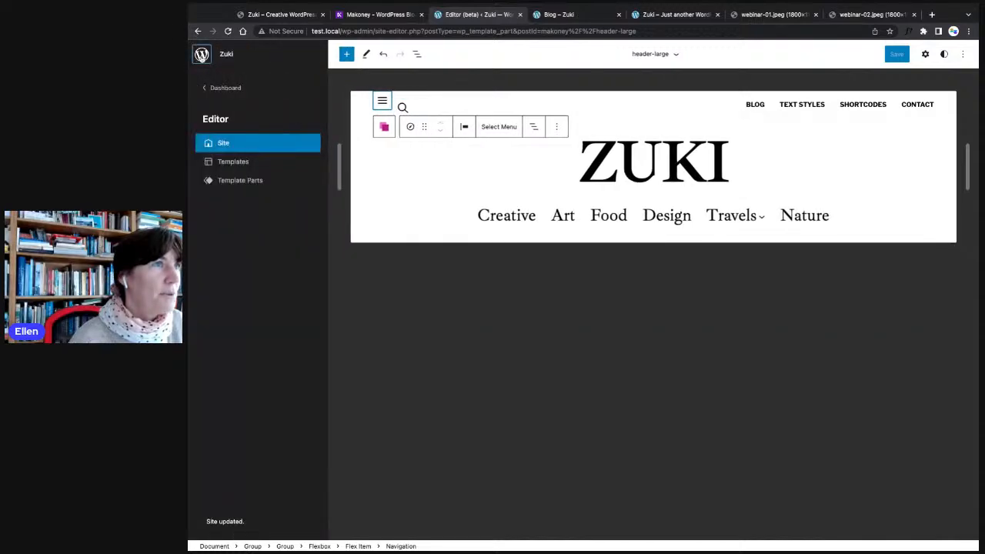
{"action": "left_click", "coordinate": [211, 89]}
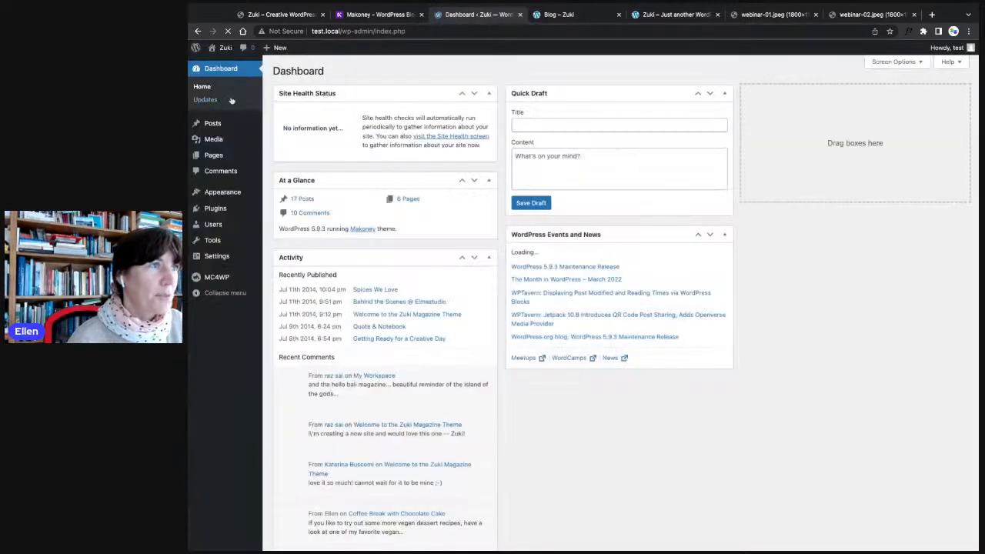
{"action": "left_click", "coordinate": [216, 155]}
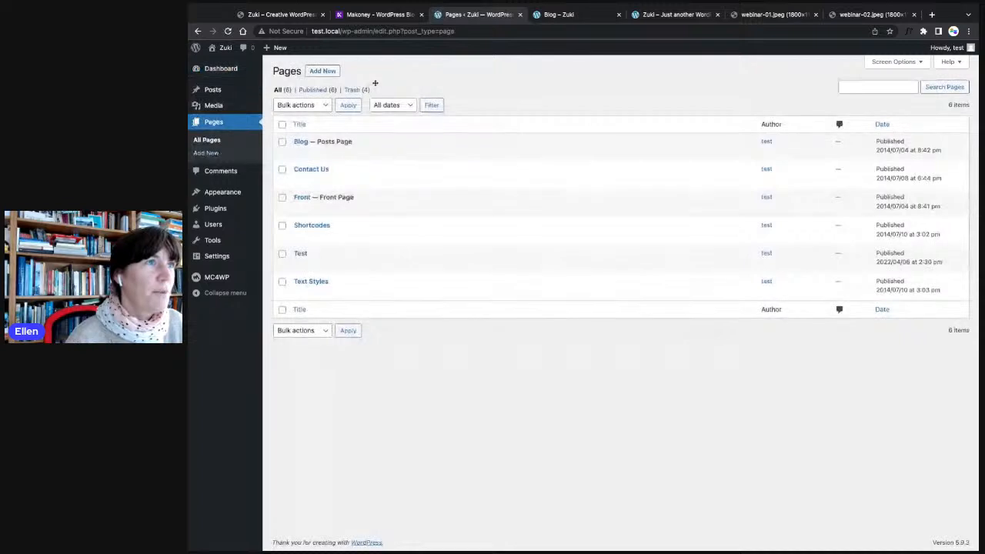
{"action": "left_click", "coordinate": [322, 71]}
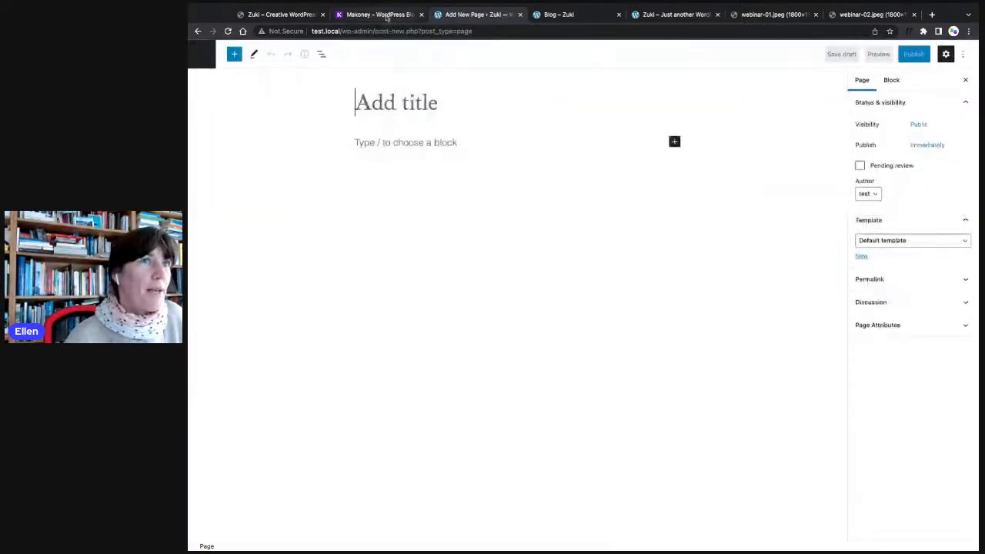
- Open the search page of the Makoney demo site and view its search field and Top Stories section
{"action": "left_click", "coordinate": [385, 15]}
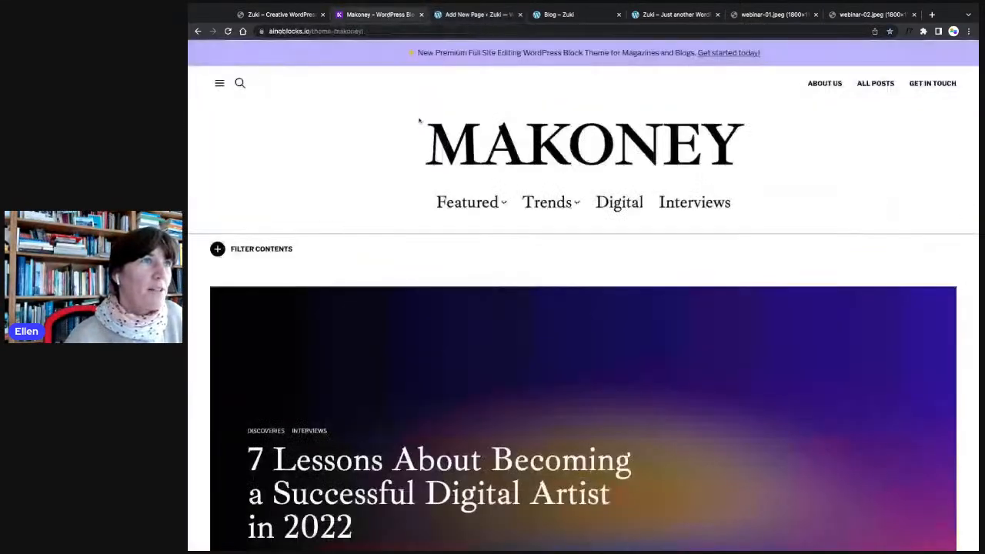
{"action": "left_click", "coordinate": [439, 155]}
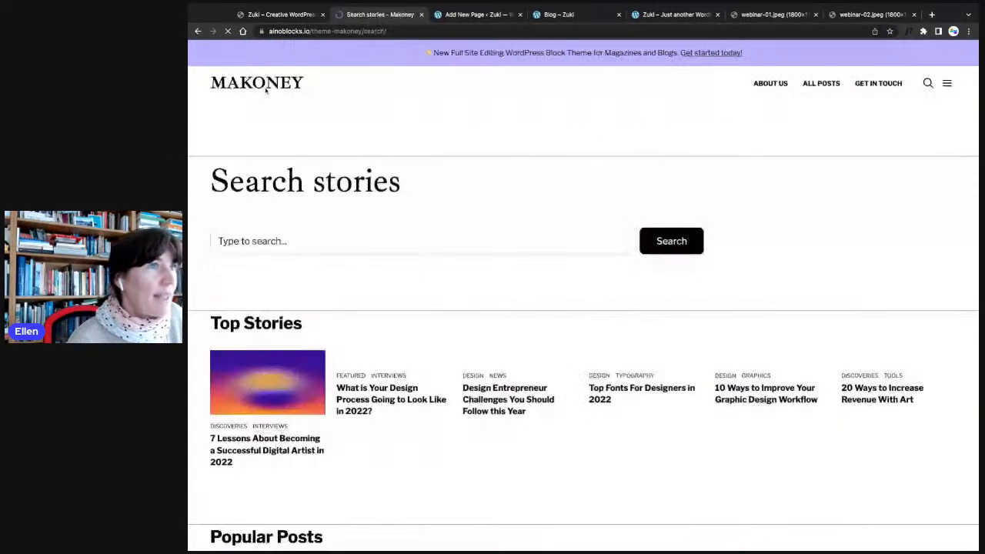
{"action": "scroll", "coordinate": [350, 208], "scroll_direction": "down", "scroll_amount": 5}
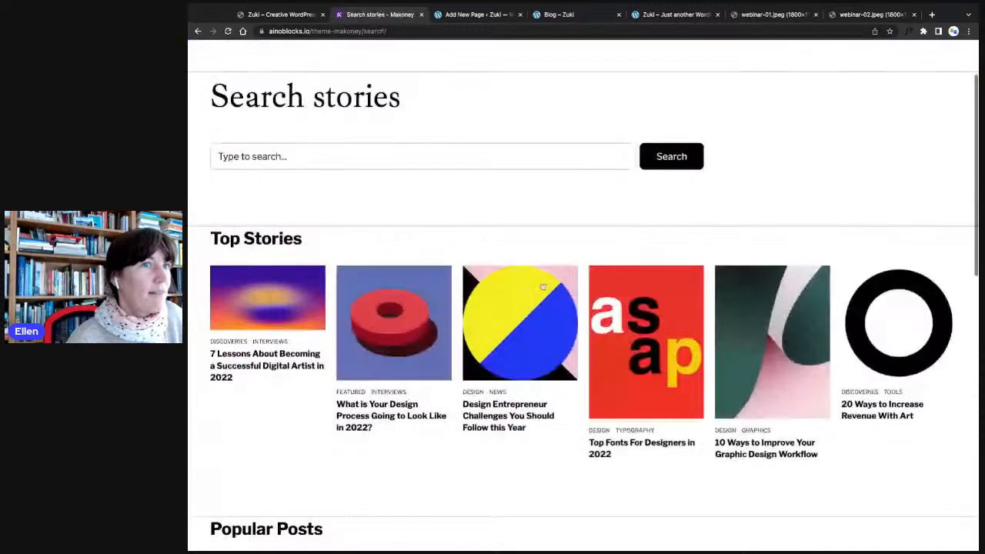
{"action": "scroll", "coordinate": [350, 207], "scroll_direction": "up", "scroll_amount": 5}
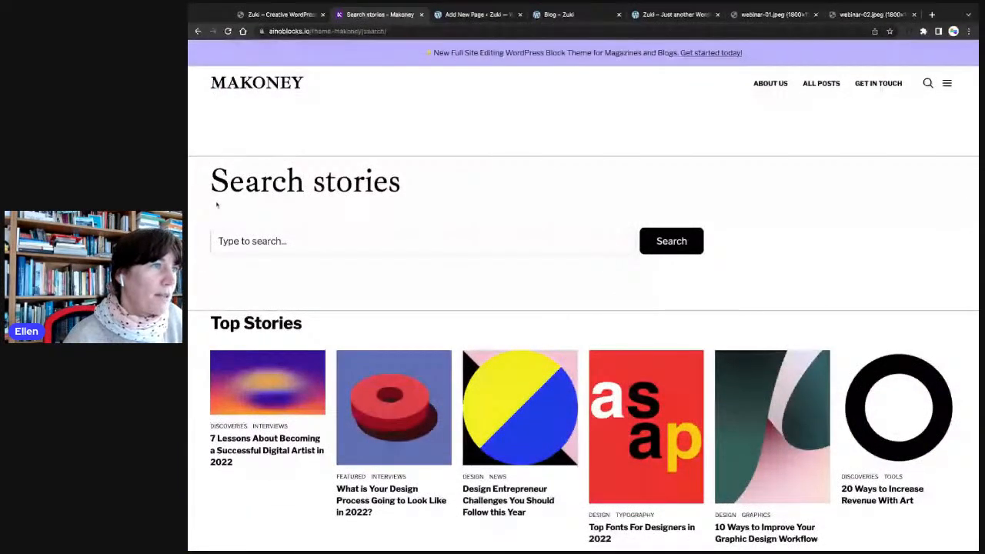
- Review the Makoney demo search page from its search field through the Top Stories and Popular Posts sections
{"action": "scroll", "coordinate": [216, 204], "scroll_direction": "down", "scroll_amount": 2}
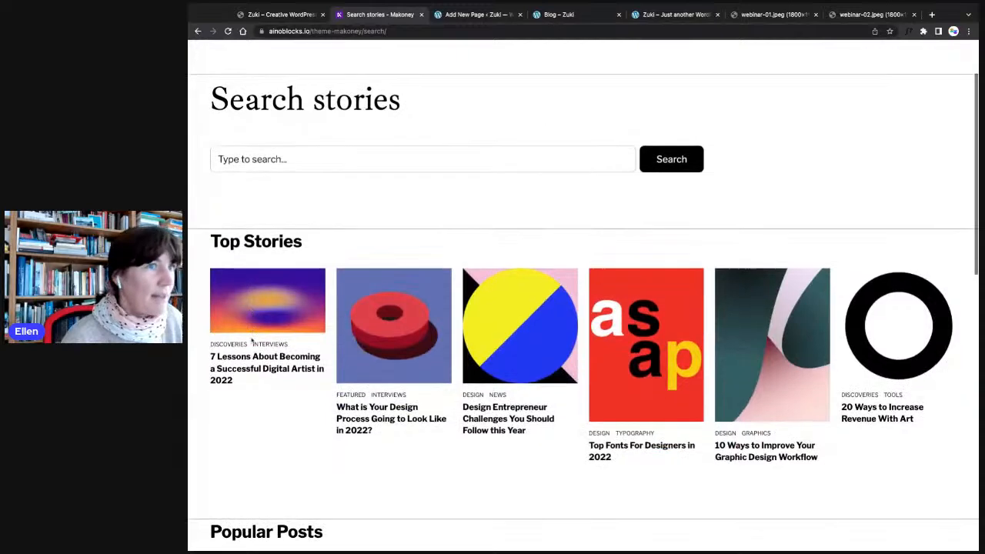
{"action": "scroll", "coordinate": [361, 269], "scroll_direction": "up", "scroll_amount": 3}
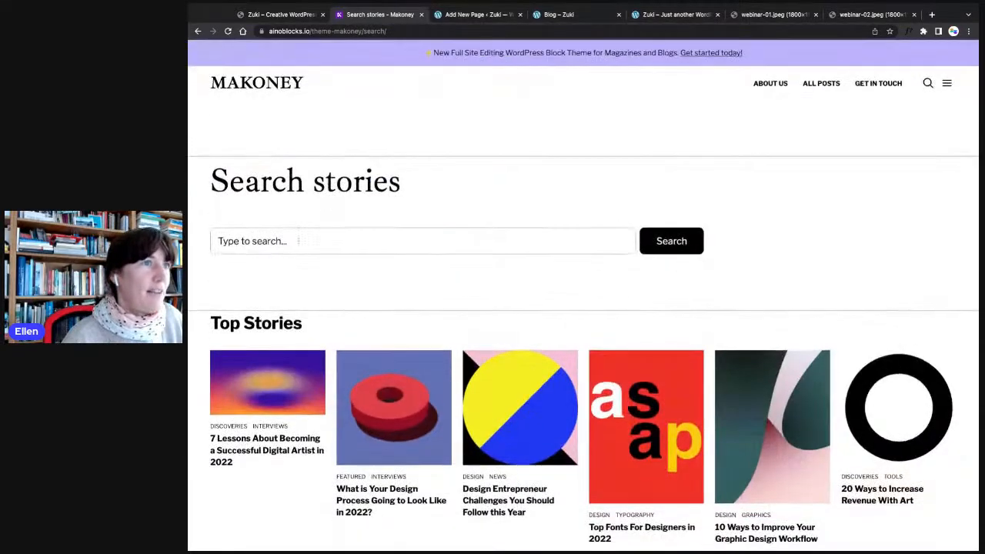
{"action": "scroll", "coordinate": [361, 269], "scroll_direction": "down", "scroll_amount": 10}
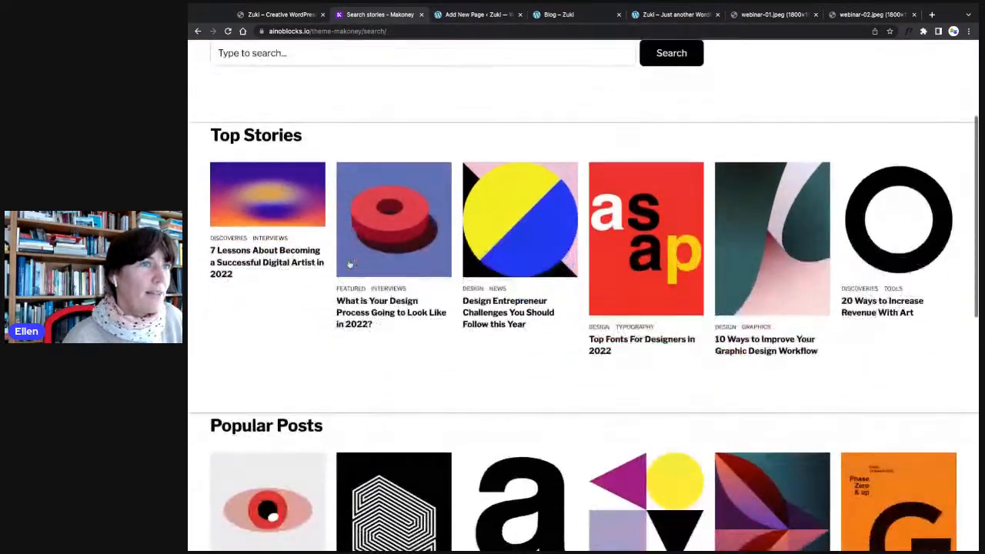
{"action": "scroll", "coordinate": [342, 262], "scroll_direction": "up", "scroll_amount": 10}
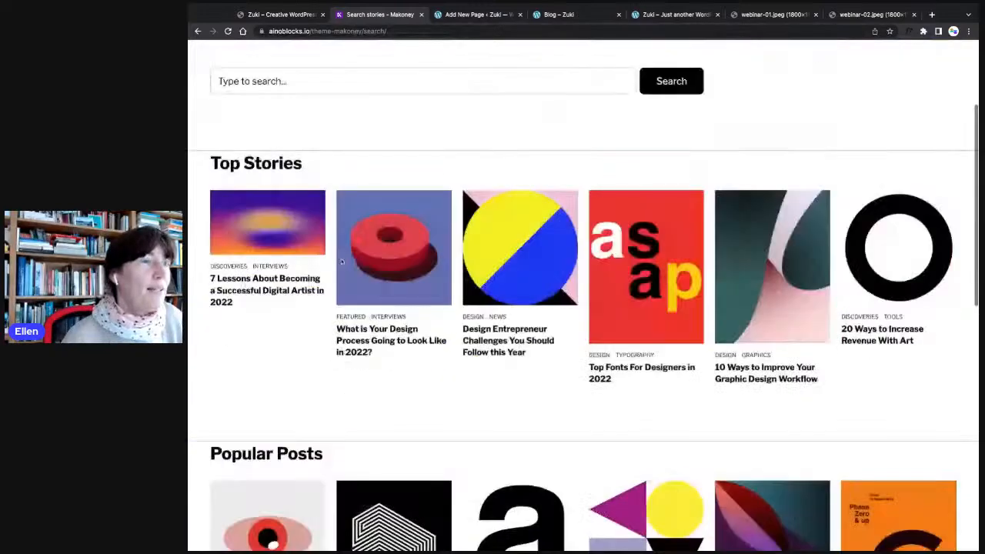
- Title the new page "Search", assign it the Header and Footer template and publish it
{"action": "key", "text": "ctrl+Tab"}
{"action": "type", "text": "Search"}
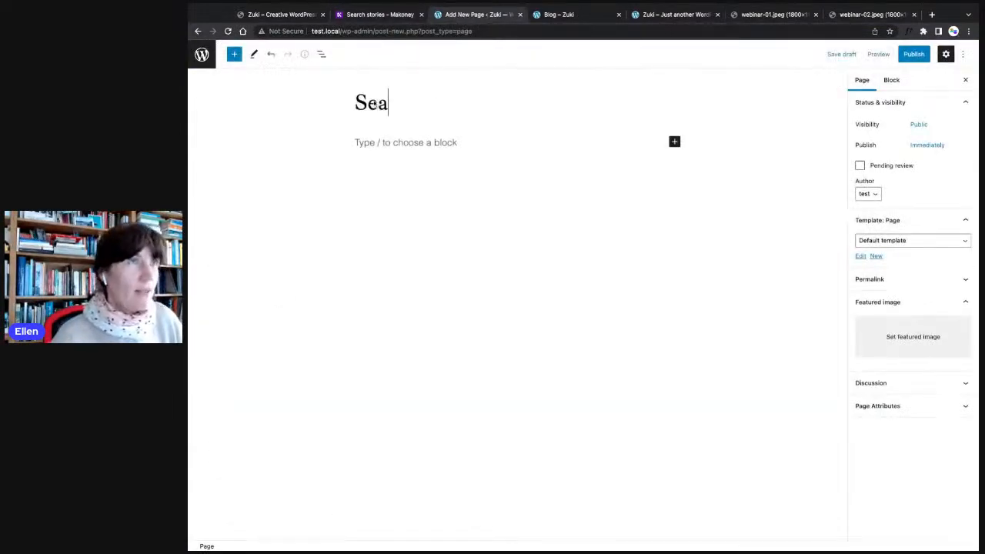
{"action": "left_click", "coordinate": [883, 241]}
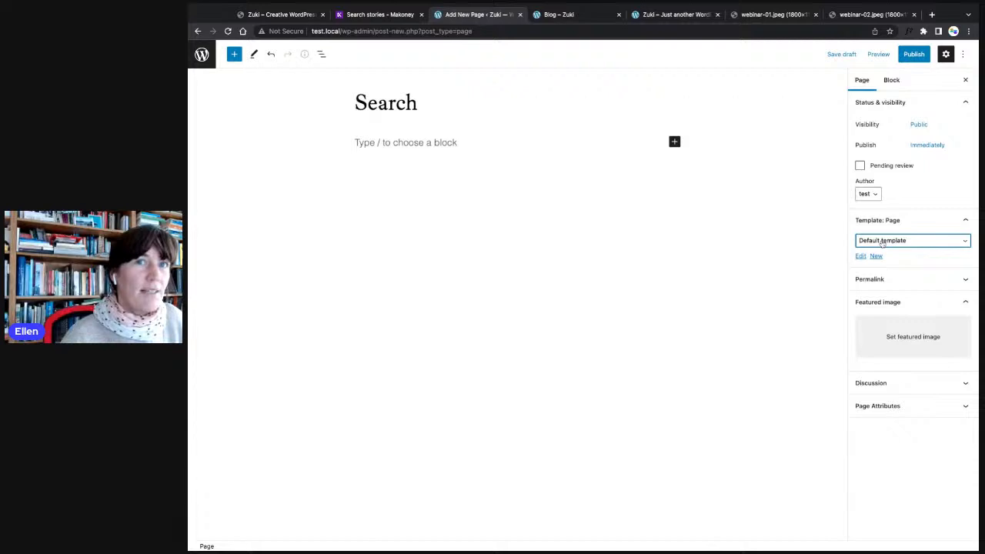
{"action": "left_click", "coordinate": [862, 252]}
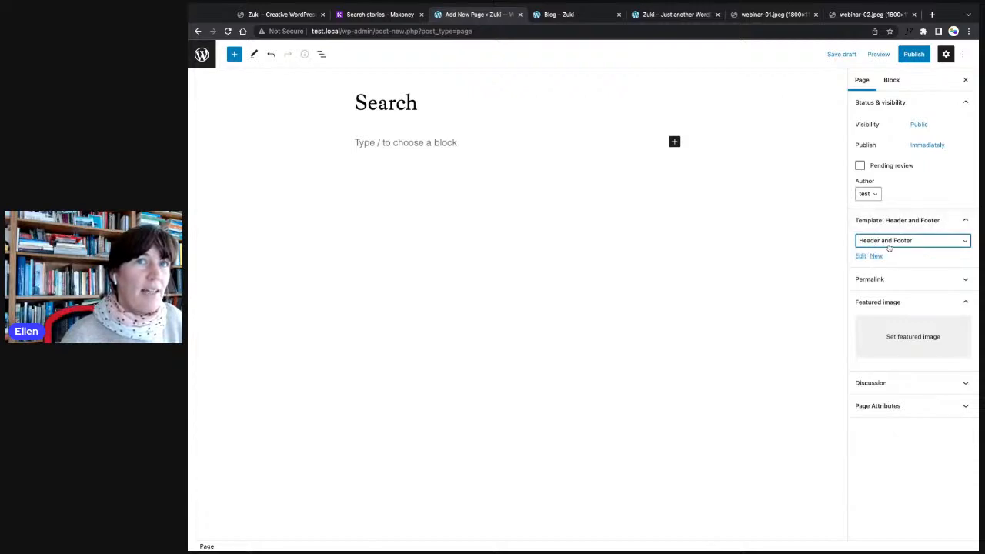
{"action": "left_click", "coordinate": [914, 54]}
{"action": "left_click", "coordinate": [886, 54]}
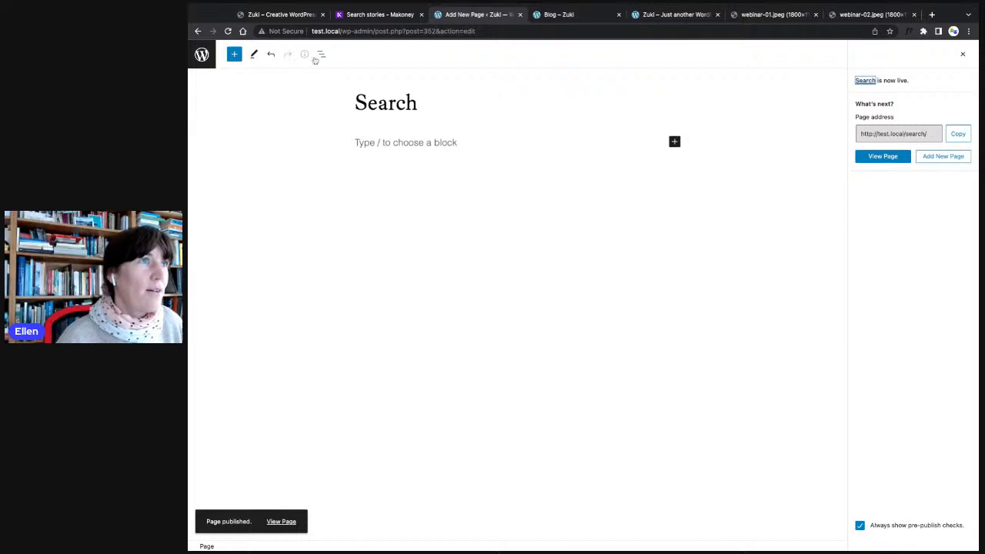
- Insert the Magazine Search Page pattern from the Pages pattern category into the Search page
{"action": "left_click", "coordinate": [235, 54]}
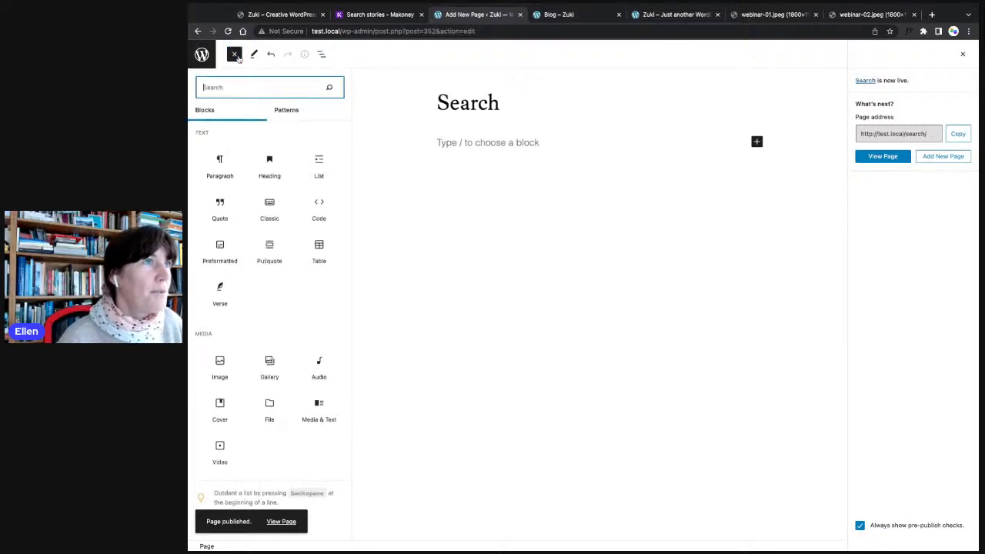
{"action": "left_click", "coordinate": [290, 109]}
{"action": "left_click", "coordinate": [230, 138]}
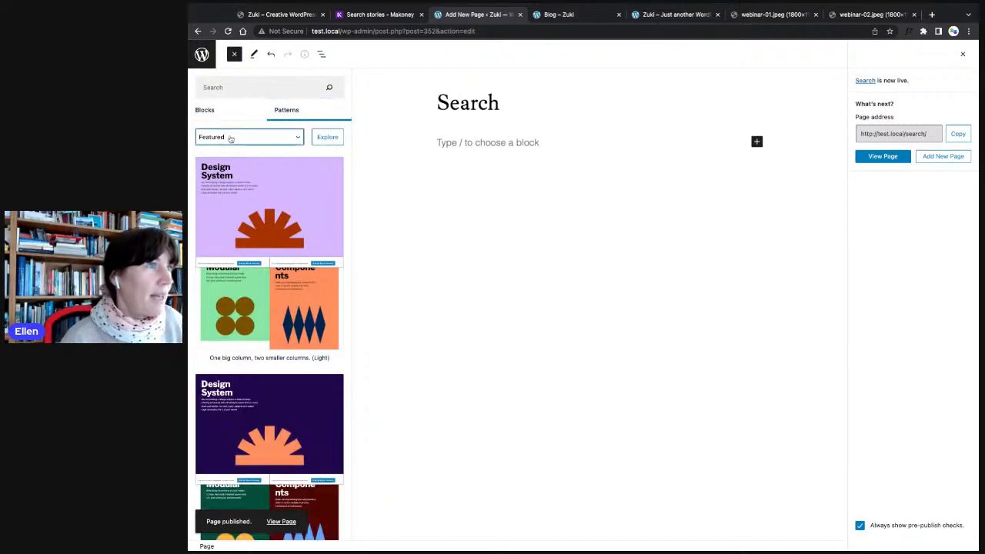
{"action": "left_click", "coordinate": [220, 244]}
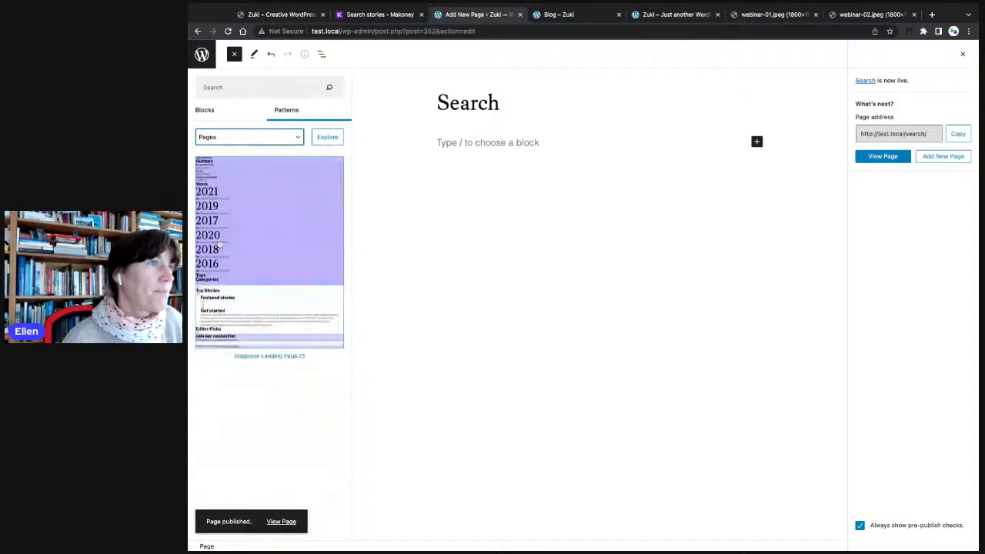
{"action": "scroll", "coordinate": [231, 246], "scroll_direction": "down", "scroll_amount": 3}
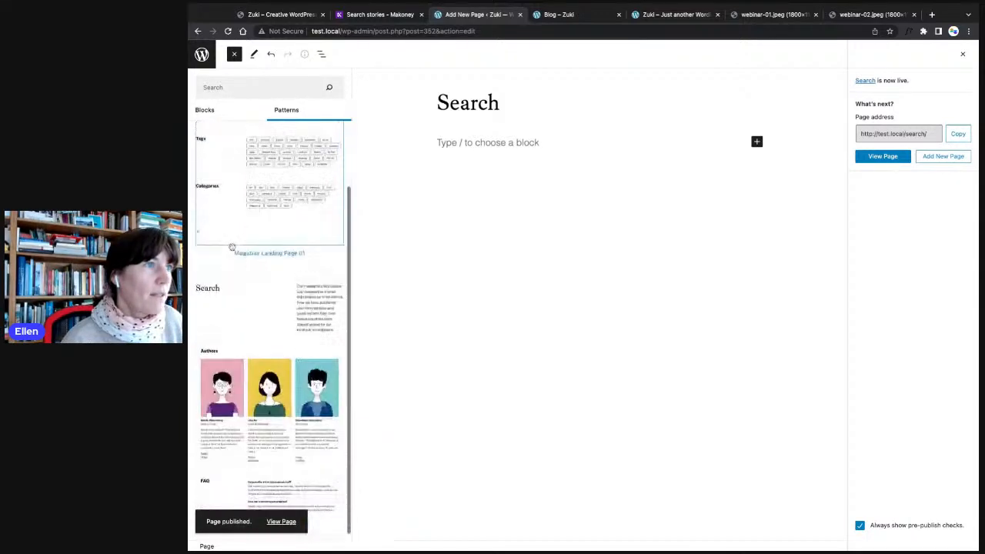
{"action": "scroll", "coordinate": [231, 254], "scroll_direction": "down", "scroll_amount": 3}
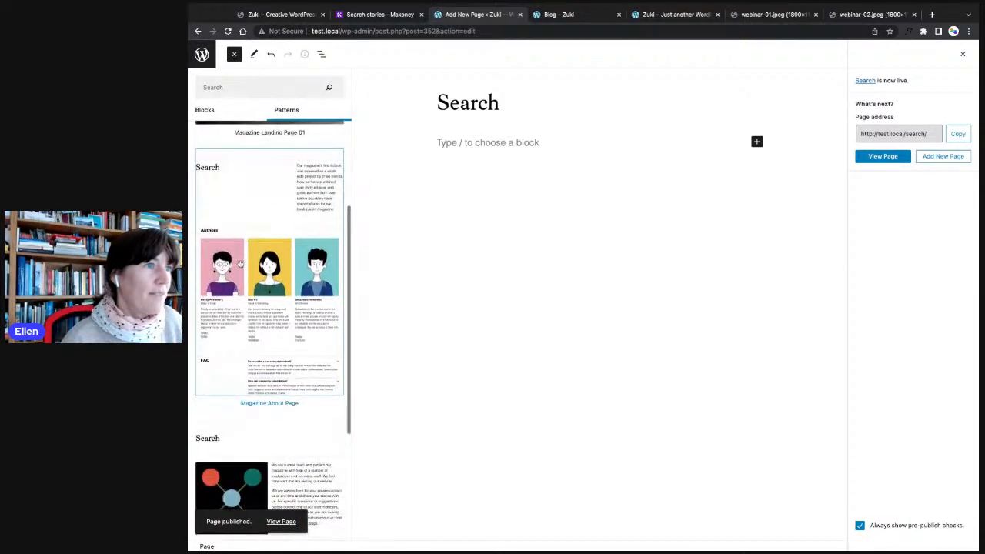
{"action": "scroll", "coordinate": [235, 308], "scroll_direction": "down", "scroll_amount": 4}
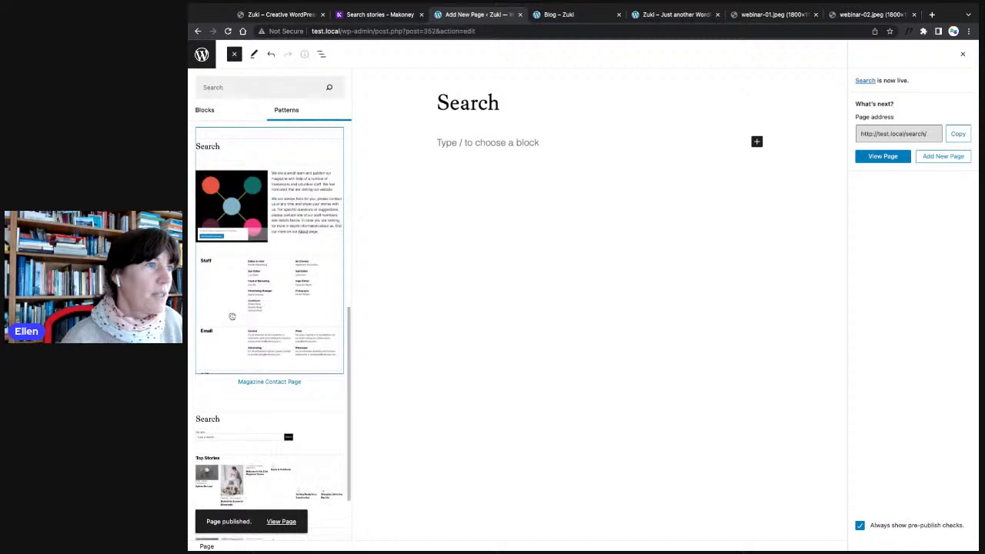
{"action": "scroll", "coordinate": [233, 320], "scroll_direction": "down", "scroll_amount": 2}
{"action": "left_click", "coordinate": [241, 355]}
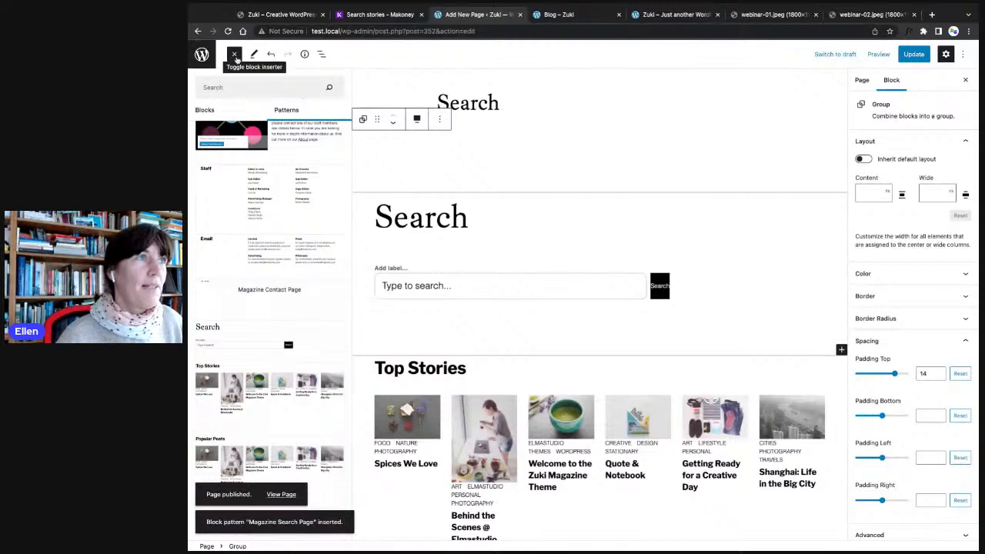
{"action": "left_click", "coordinate": [234, 54]}
- Filter the Popular Posts query loop to the Creative category and save the Search page
{"action": "scroll", "coordinate": [325, 183], "scroll_direction": "down", "scroll_amount": 3}
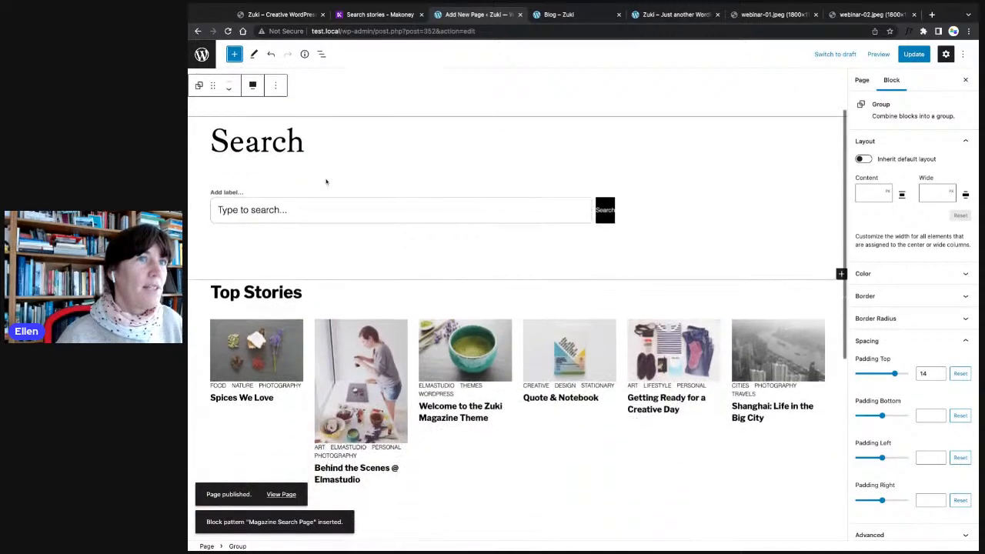
{"action": "scroll", "coordinate": [301, 218], "scroll_direction": "down", "scroll_amount": 8}
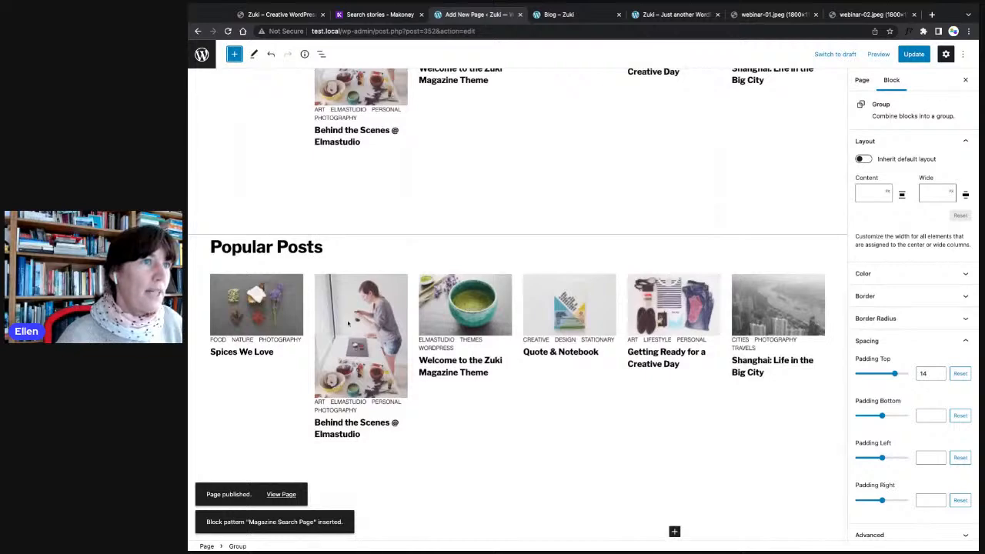
{"action": "scroll", "coordinate": [311, 248], "scroll_direction": "up", "scroll_amount": 7}
{"action": "scroll", "coordinate": [331, 305], "scroll_direction": "down", "scroll_amount": 3}
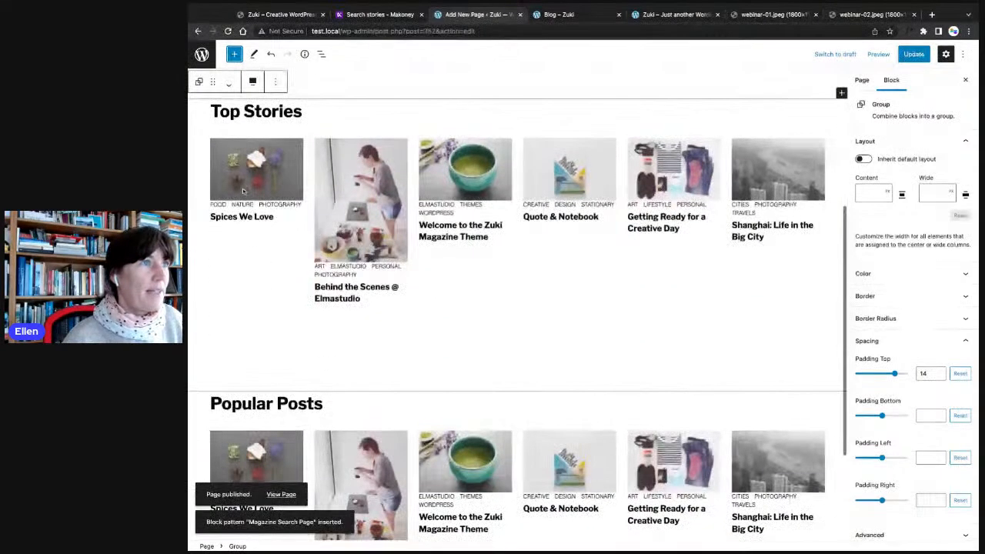
{"action": "left_click", "coordinate": [242, 186]}
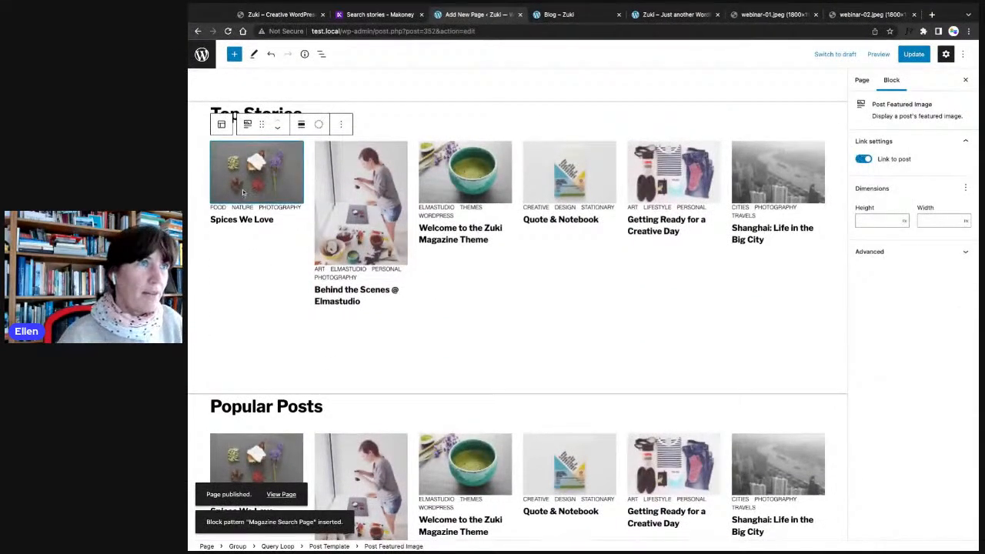
{"action": "scroll", "coordinate": [307, 284], "scroll_direction": "down", "scroll_amount": 4}
{"action": "left_click", "coordinate": [271, 303]}
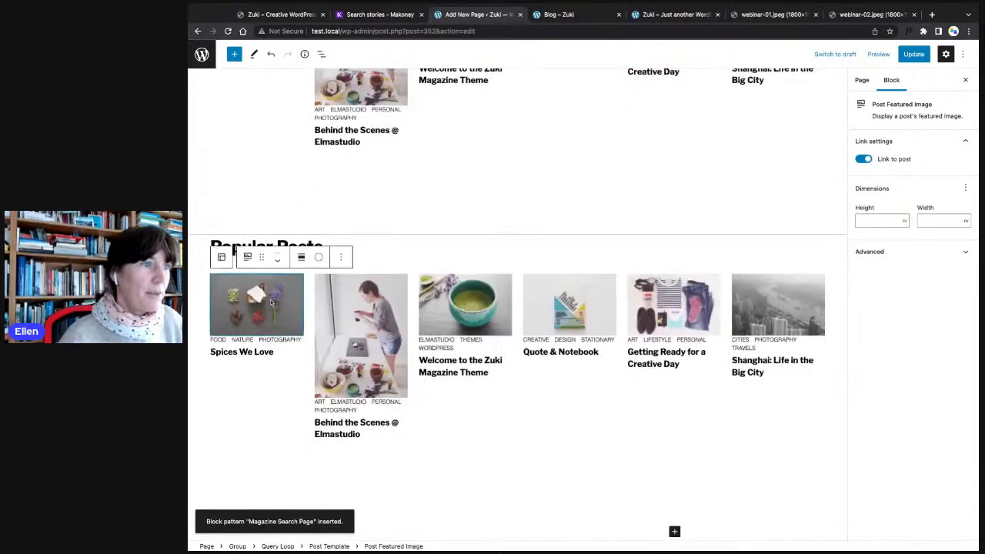
{"action": "left_click", "coordinate": [277, 547]}
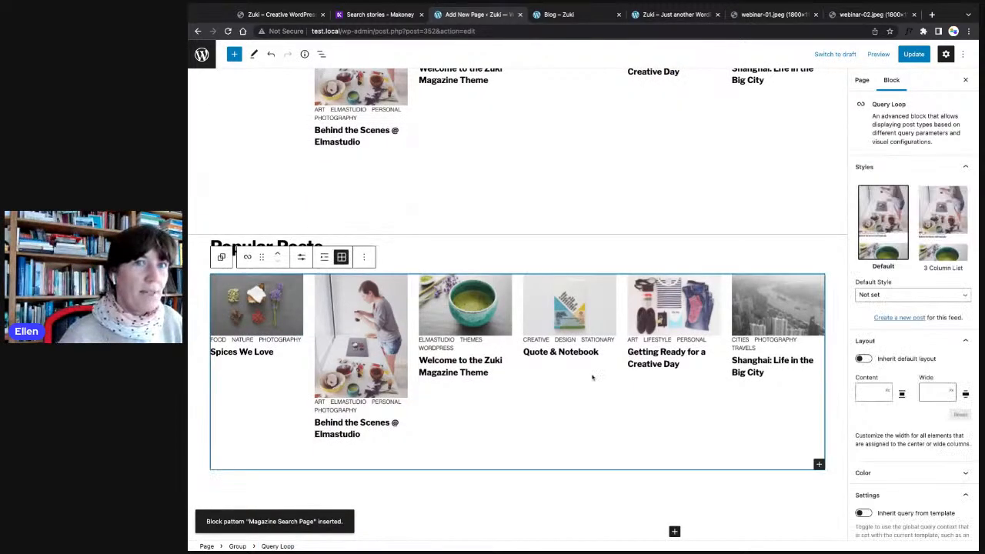
{"action": "scroll", "coordinate": [879, 428], "scroll_direction": "down", "scroll_amount": 5}
{"action": "scroll", "coordinate": [879, 428], "scroll_direction": "down", "scroll_amount": 4}
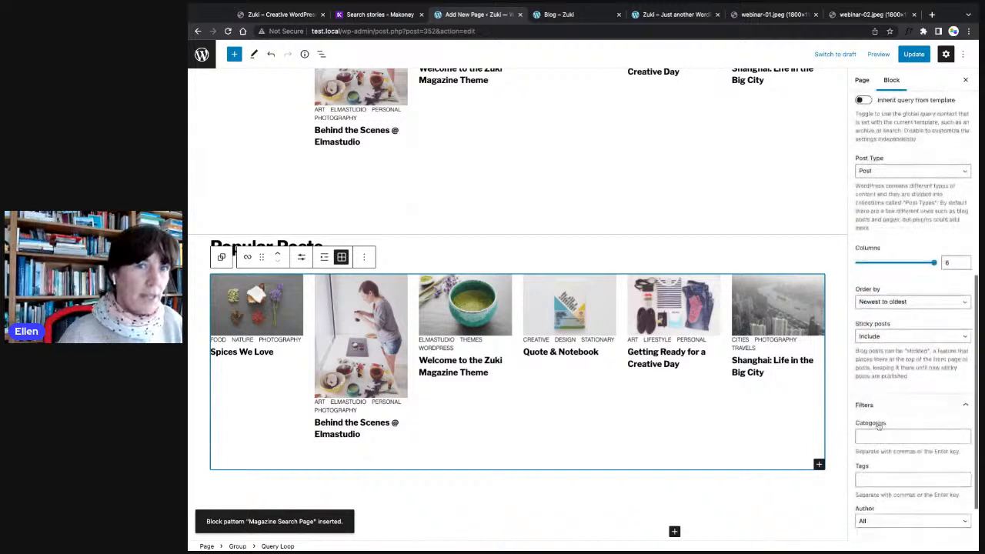
{"action": "left_click", "coordinate": [874, 377]}
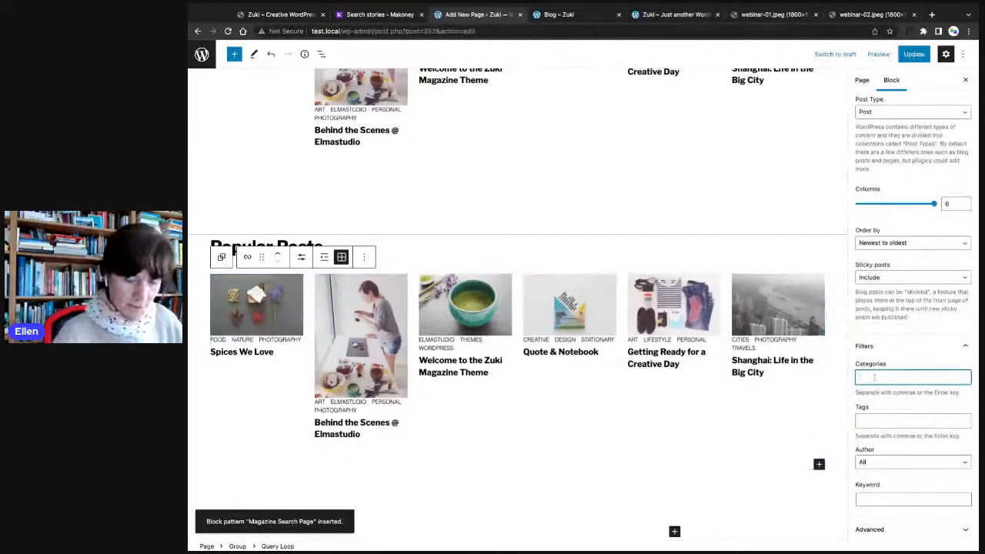
{"action": "type", "text": "Creat"}
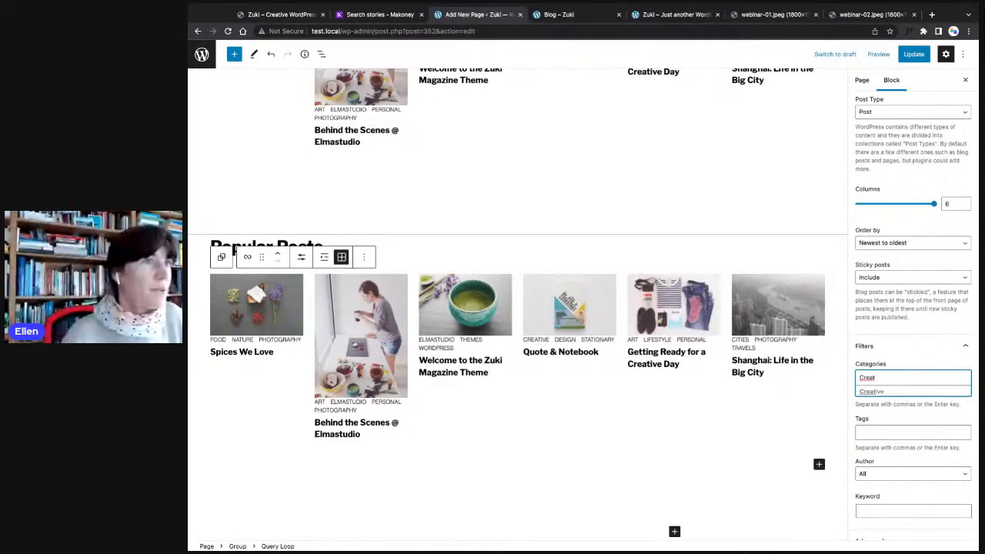
{"action": "key", "text": "Return"}
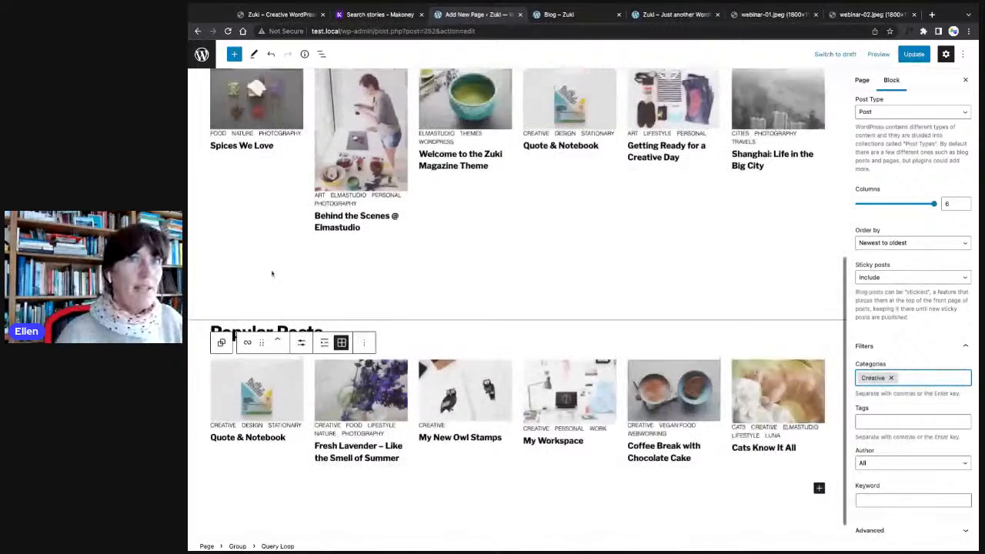
{"action": "key", "text": "ctrl+s"}
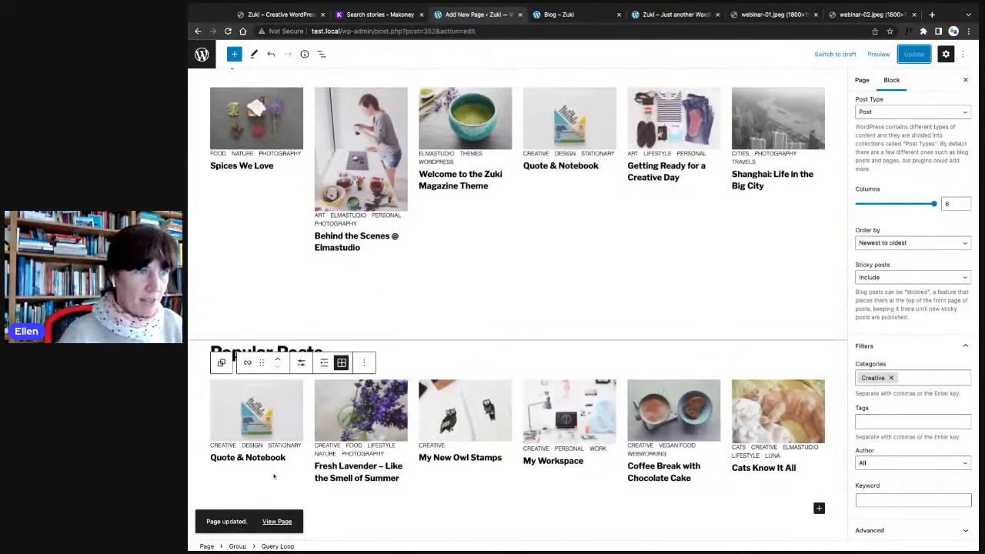
- Review the Search page's Top Stories and Popular Posts sections and look at the Zuki site's blog page
{"action": "left_click", "coordinate": [219, 331]}
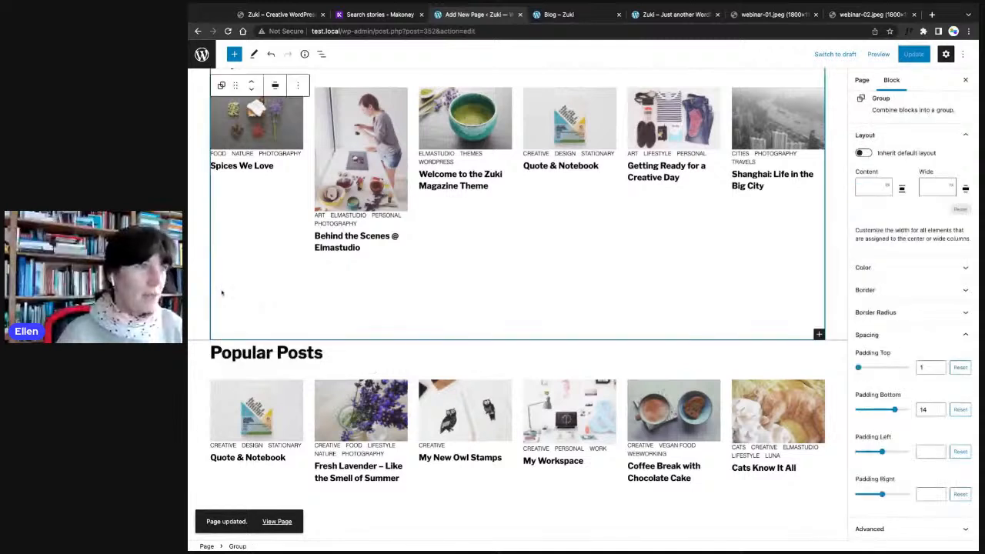
{"action": "scroll", "coordinate": [385, 370], "scroll_direction": "down", "scroll_amount": 2}
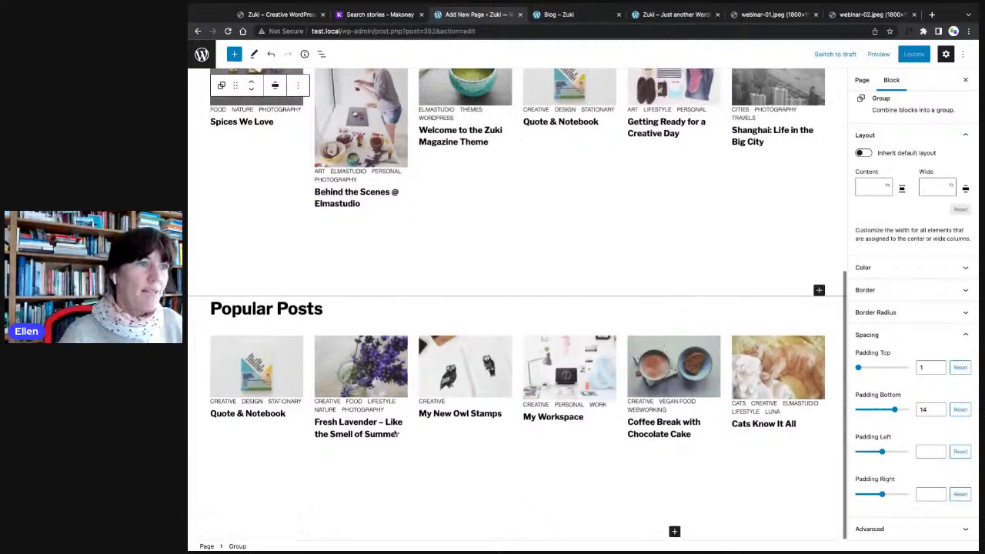
{"action": "scroll", "coordinate": [418, 332], "scroll_direction": "down", "scroll_amount": 1}
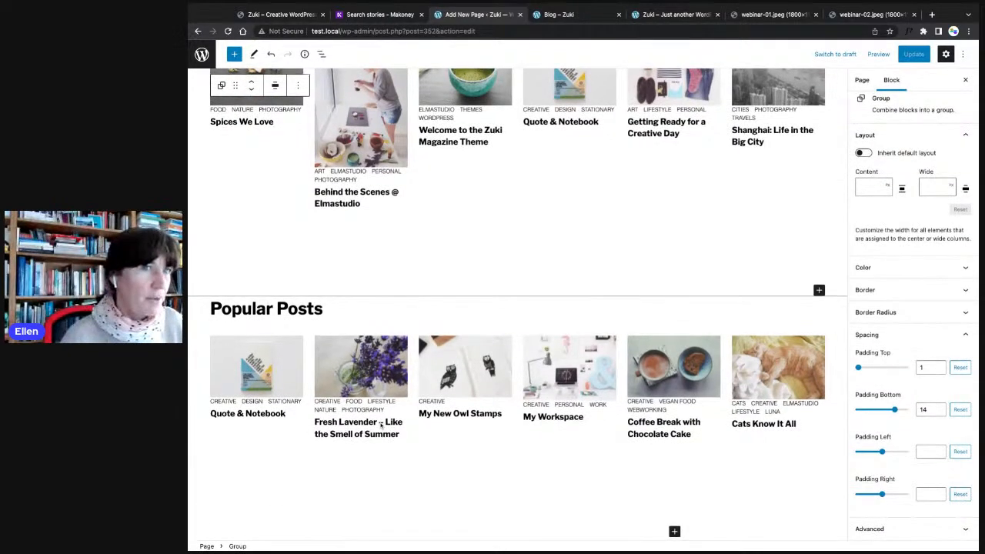
{"action": "scroll", "coordinate": [359, 389], "scroll_direction": "up", "scroll_amount": 2}
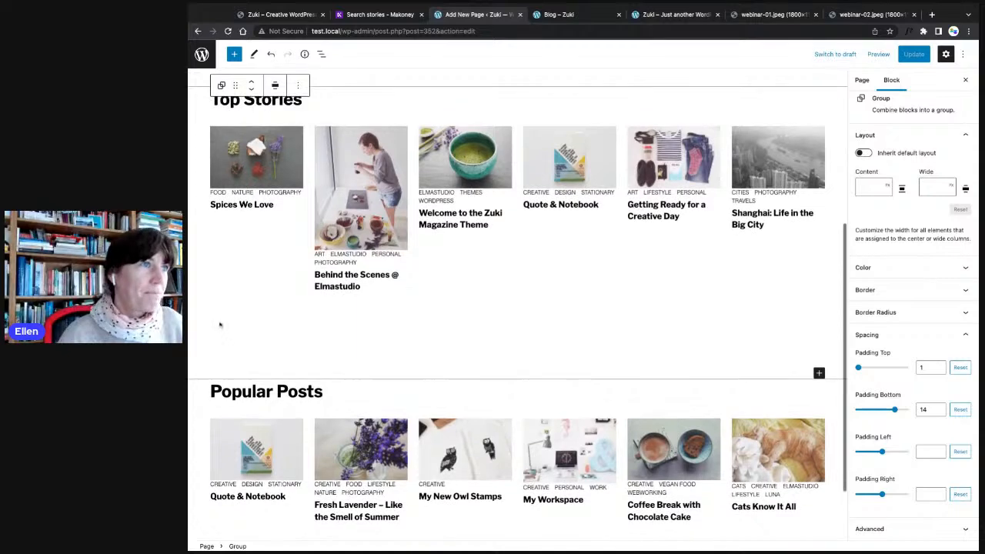
{"action": "left_click", "coordinate": [572, 15]}
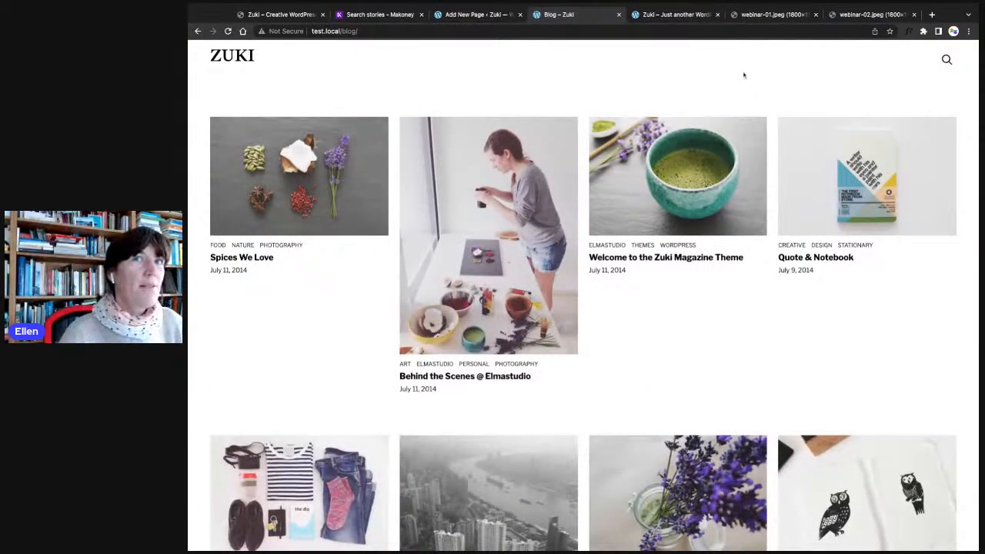
{"action": "left_click", "coordinate": [470, 15]}
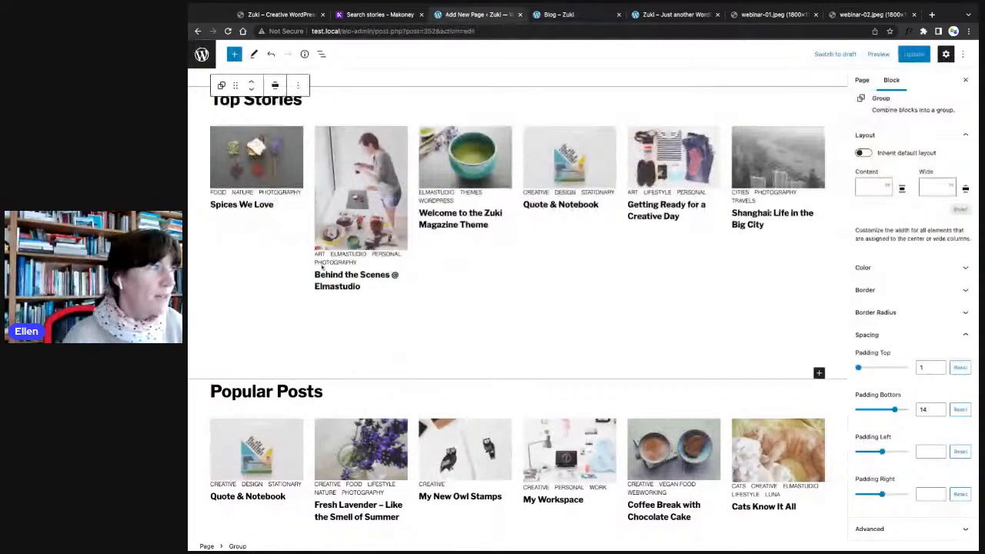
- Leave the page editor for the Pages list and open the site editor
{"action": "left_click", "coordinate": [198, 55]}
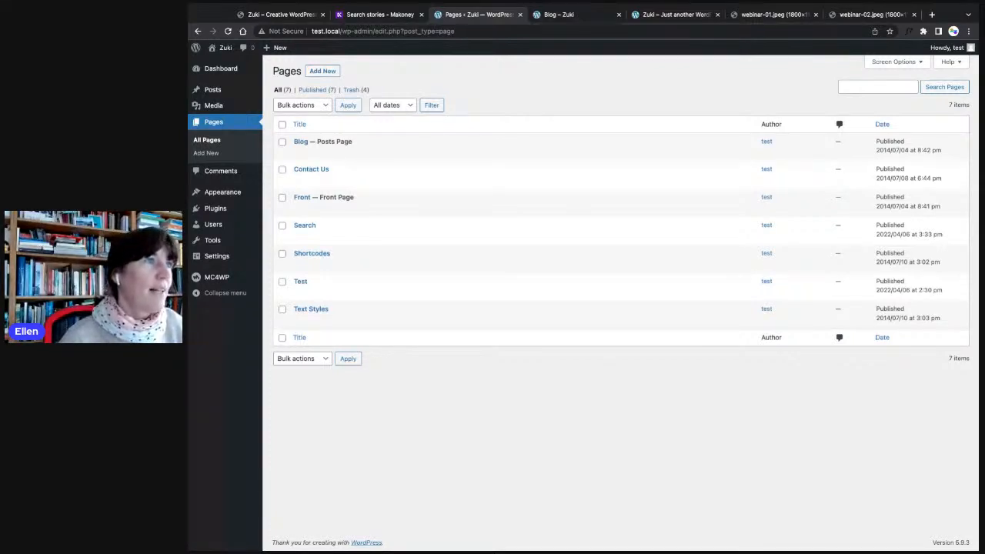
{"action": "mouse_move", "coordinate": [217, 198]}
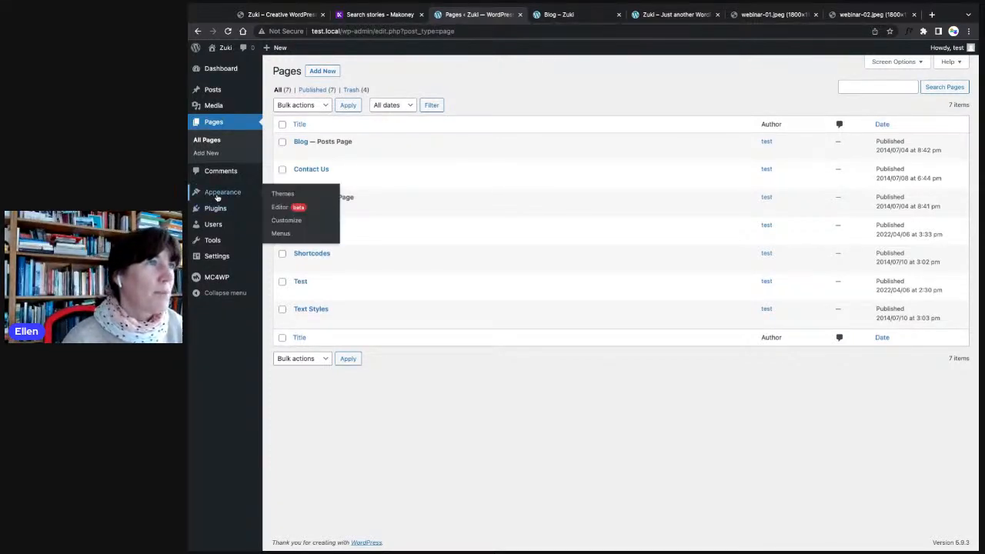
{"action": "left_click", "coordinate": [276, 206]}
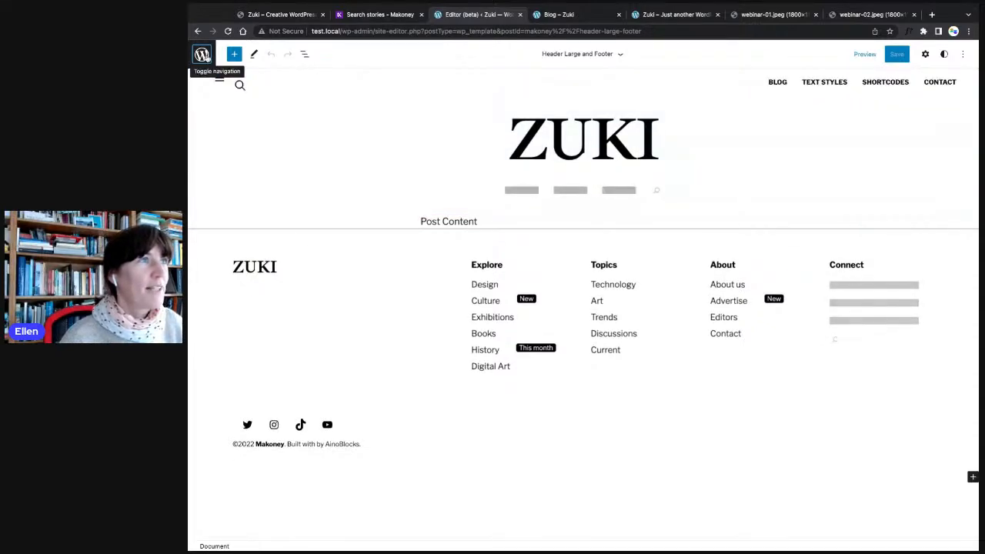
- Open the header-large template part from the site editor's list of template parts
{"action": "left_click", "coordinate": [202, 55]}
{"action": "left_click", "coordinate": [248, 182]}
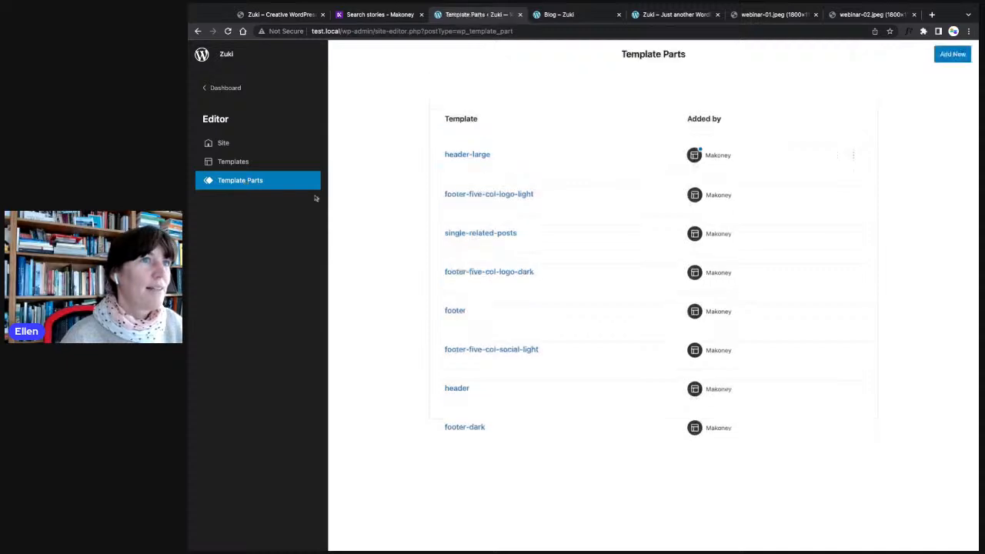
{"action": "left_click", "coordinate": [464, 155]}
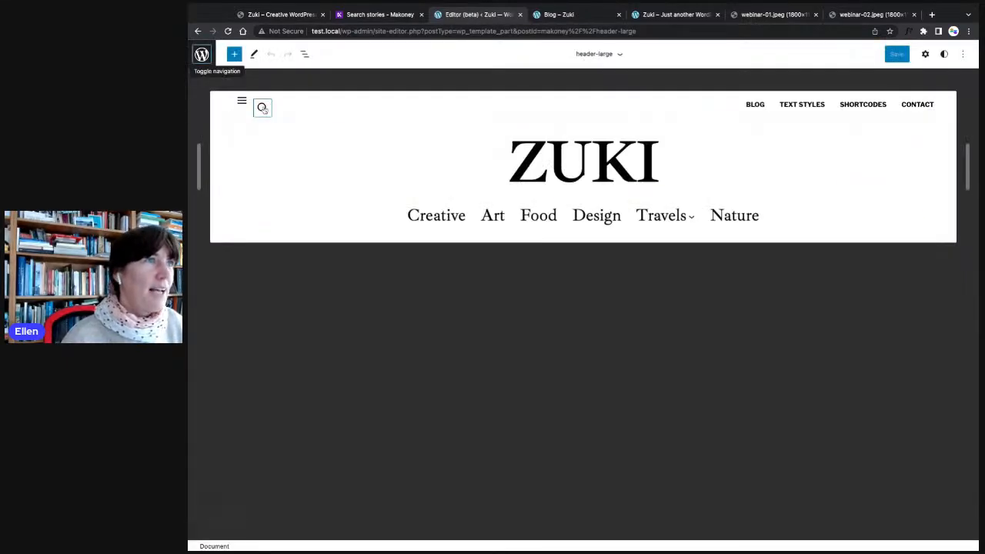
- Link the header-large search icon button to the existing Search page and save the template part
{"action": "left_click", "coordinate": [264, 108]}
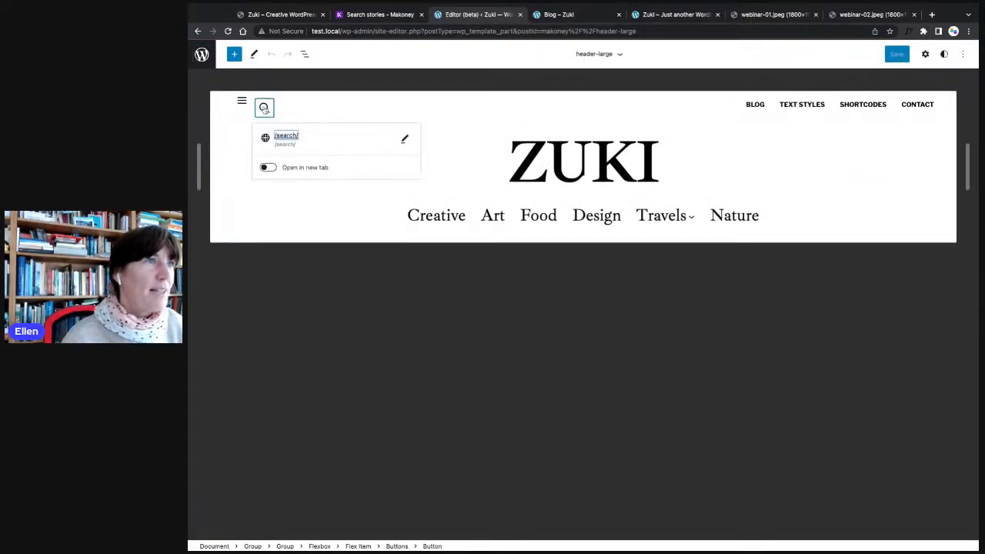
{"action": "left_click", "coordinate": [405, 139]}
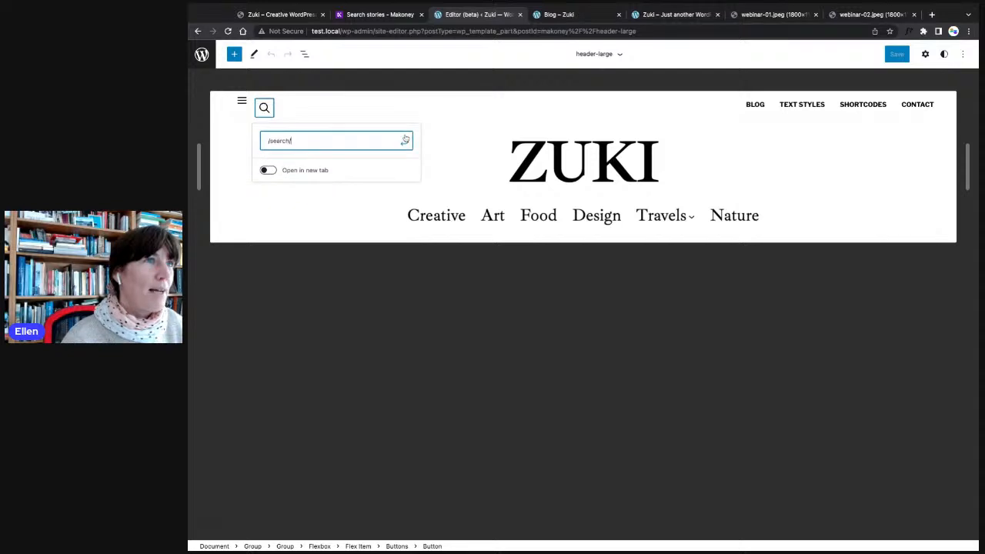
{"action": "key", "text": "ctrl+a"}
{"action": "key", "text": "BackSpace"}
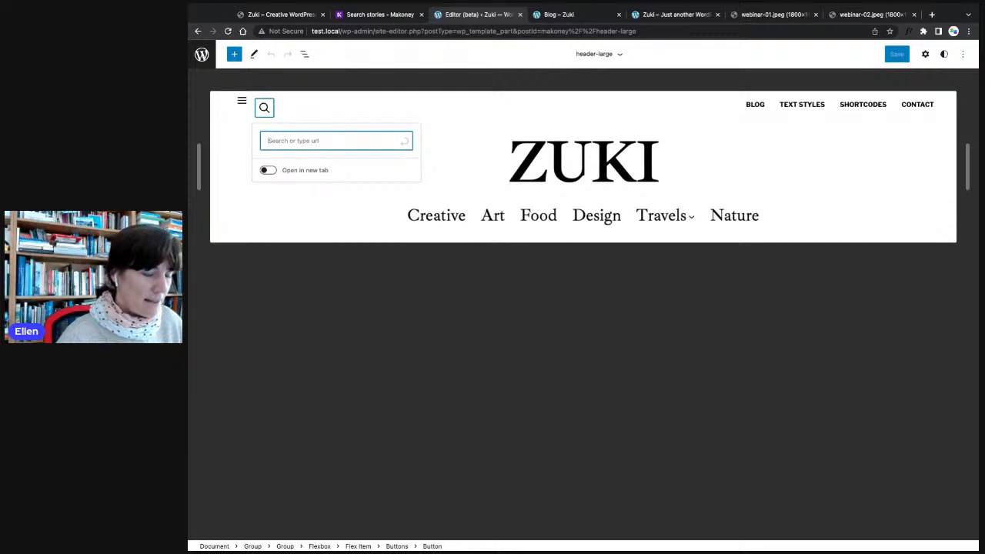
{"action": "type", "text": "s"}
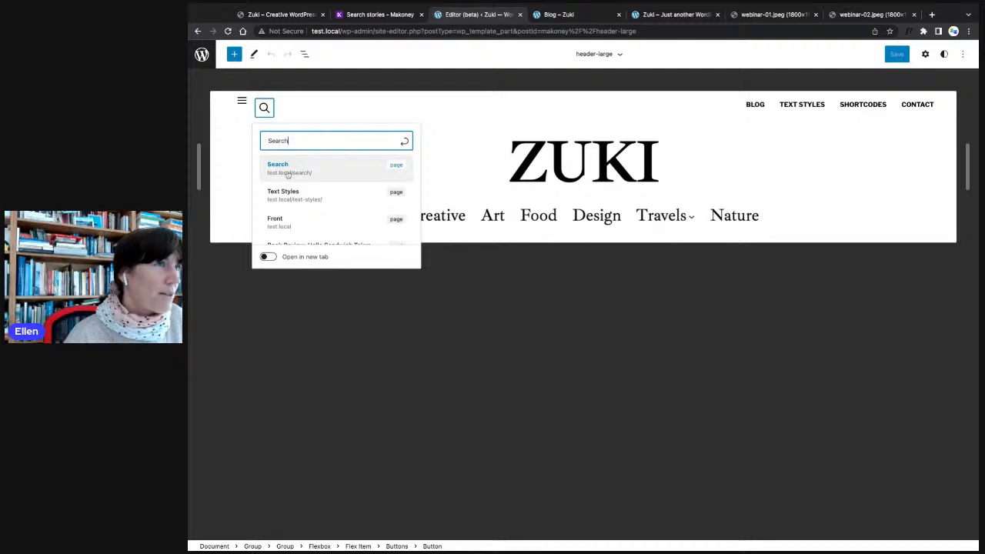
{"action": "left_click", "coordinate": [291, 170]}
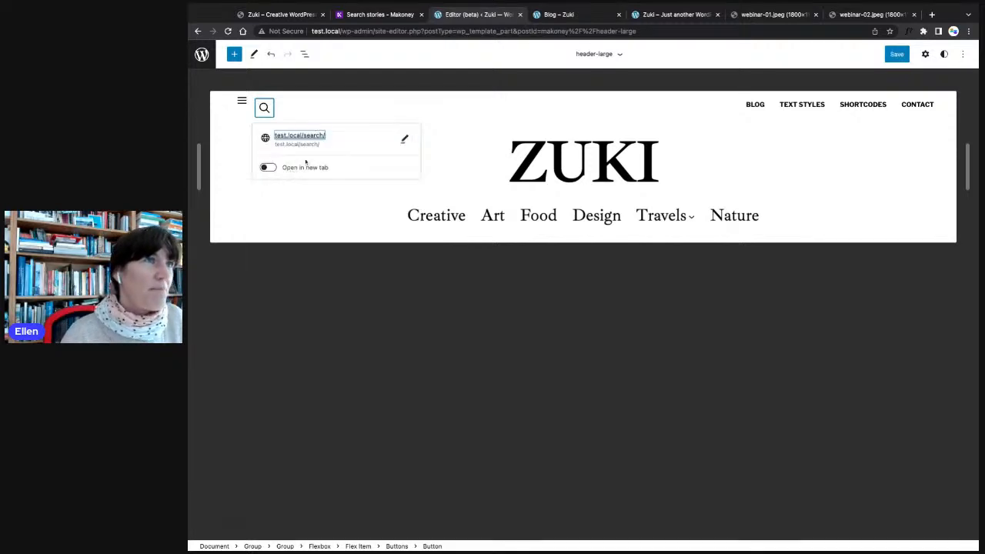
{"action": "left_click", "coordinate": [897, 54]}
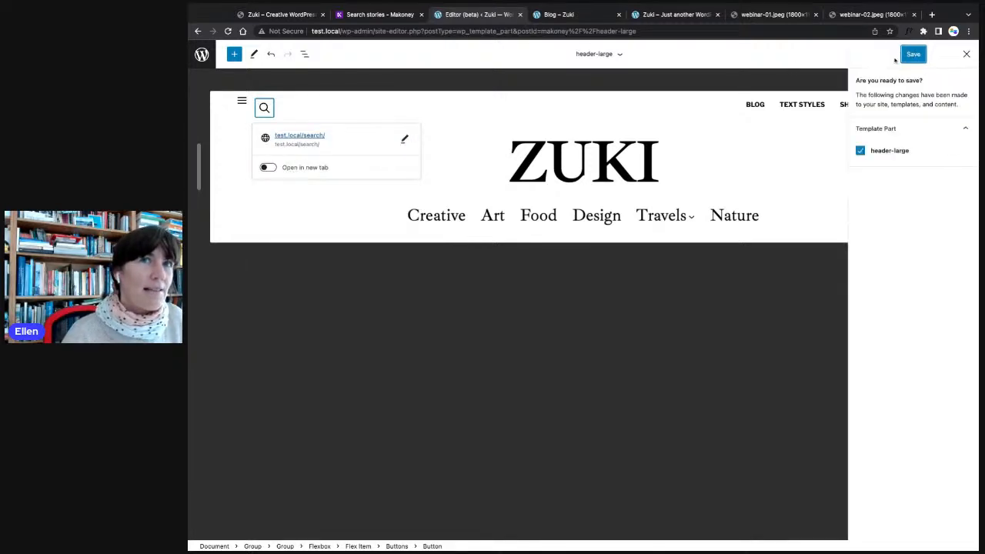
{"action": "left_click", "coordinate": [910, 53]}
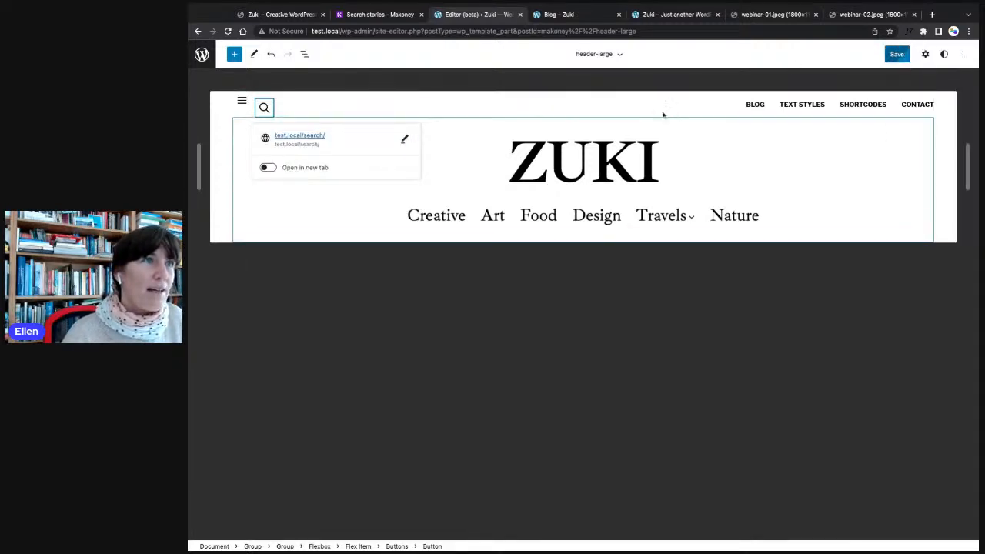
{"action": "left_click", "coordinate": [319, 87]}
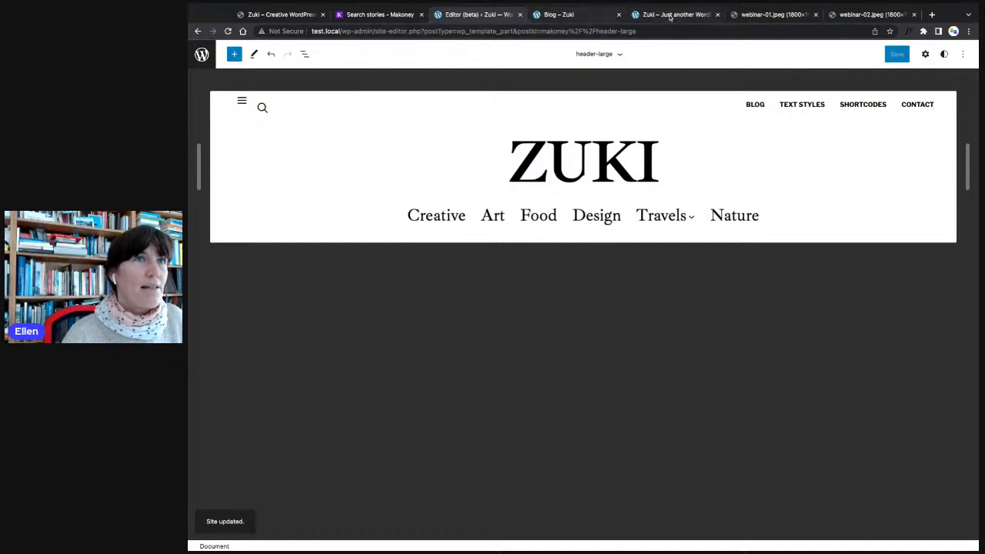
- View the live Zuki front page's header and check its overlay menu
{"action": "left_click", "coordinate": [577, 16]}
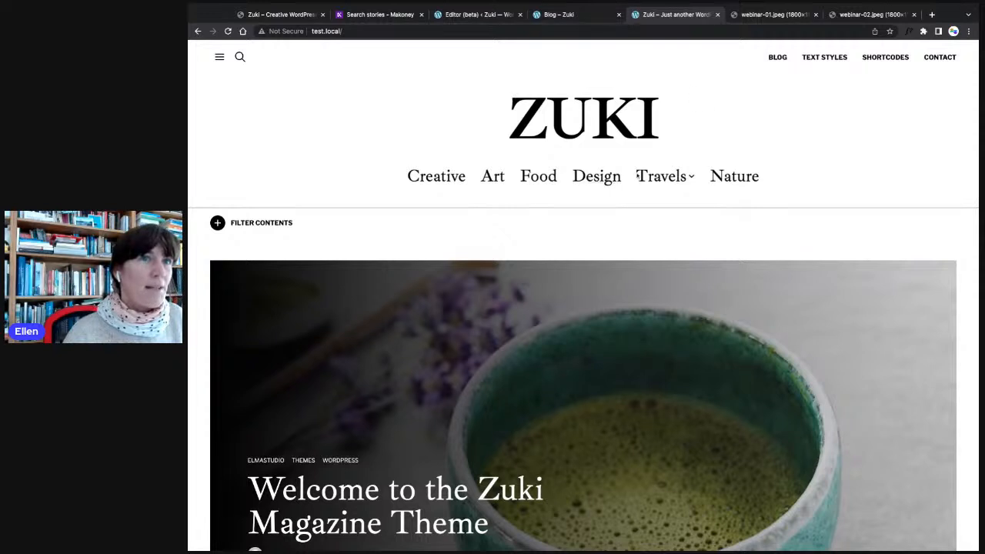
{"action": "mouse_move", "coordinate": [690, 176]}
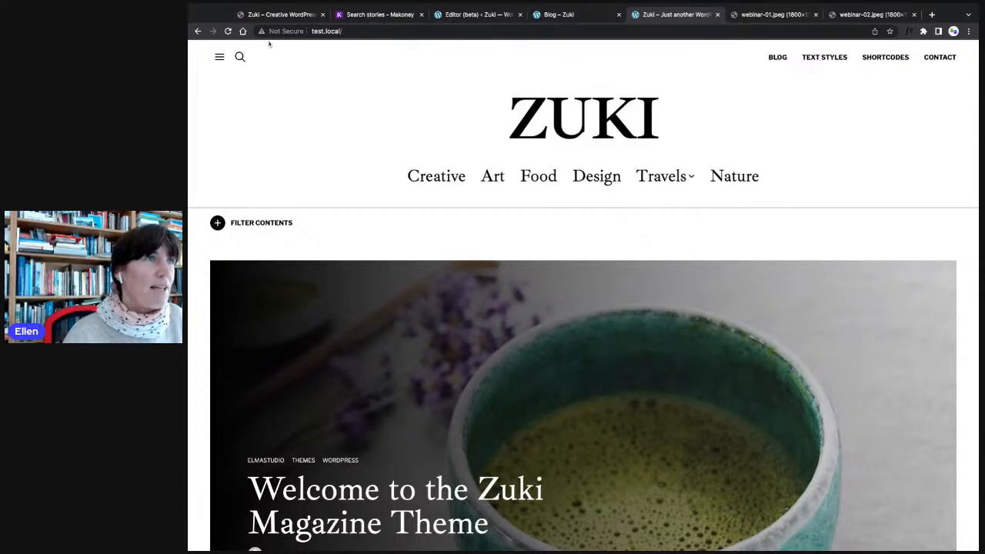
{"action": "left_click", "coordinate": [219, 58]}
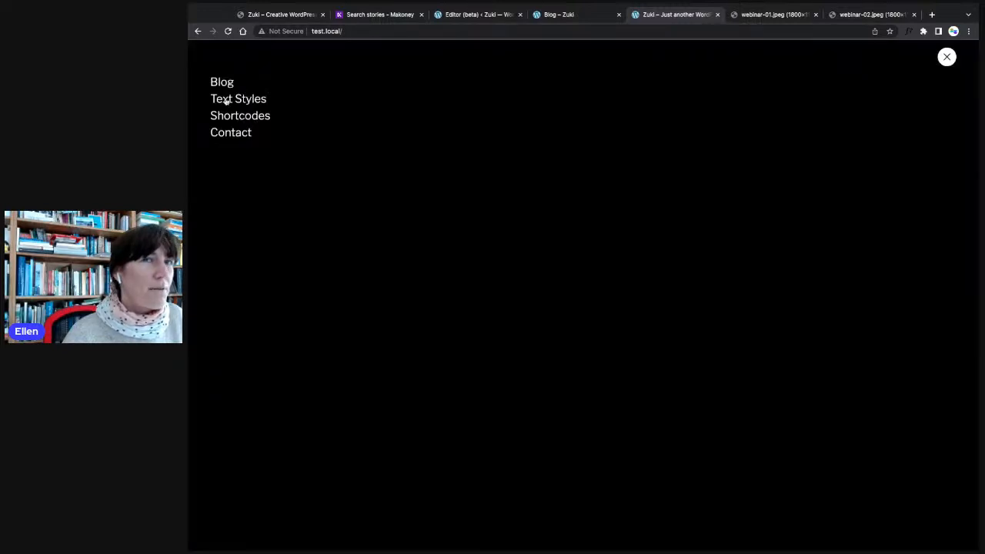
{"action": "left_click", "coordinate": [948, 60]}
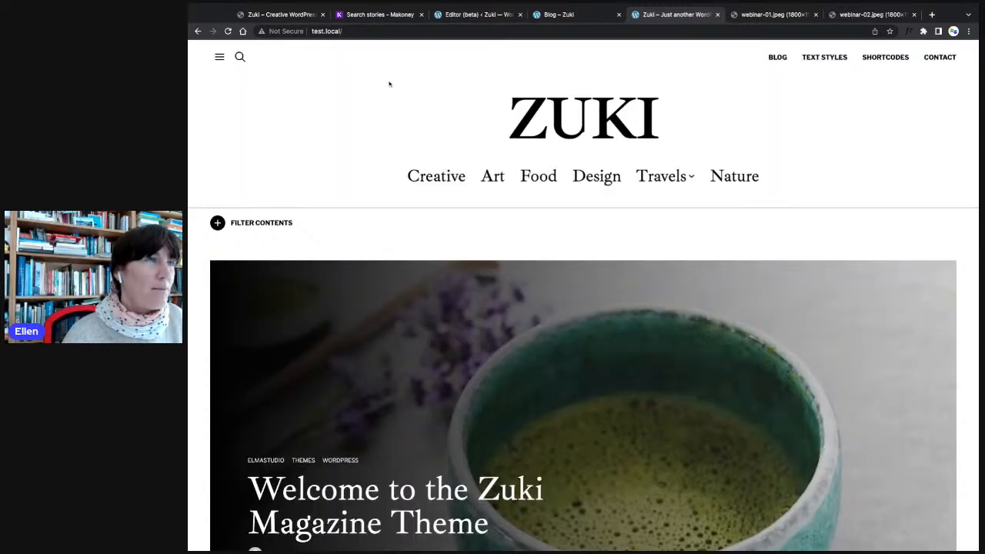
- Follow the header's search icon to the live Search page, review its post sections and return to the front page
{"action": "left_click", "coordinate": [241, 58]}
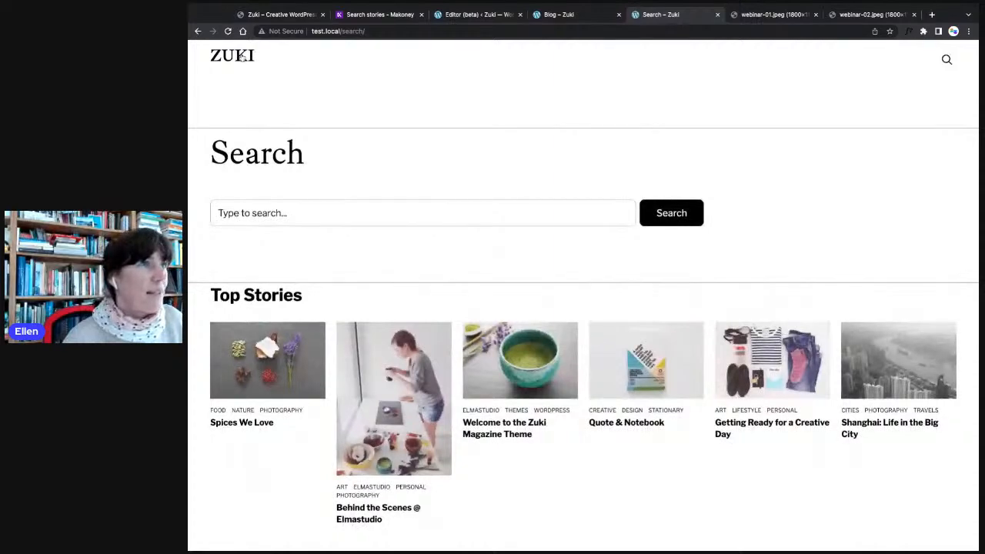
{"action": "scroll", "coordinate": [309, 177], "scroll_direction": "down", "scroll_amount": 2}
{"action": "scroll", "coordinate": [309, 177], "scroll_direction": "down", "scroll_amount": 3}
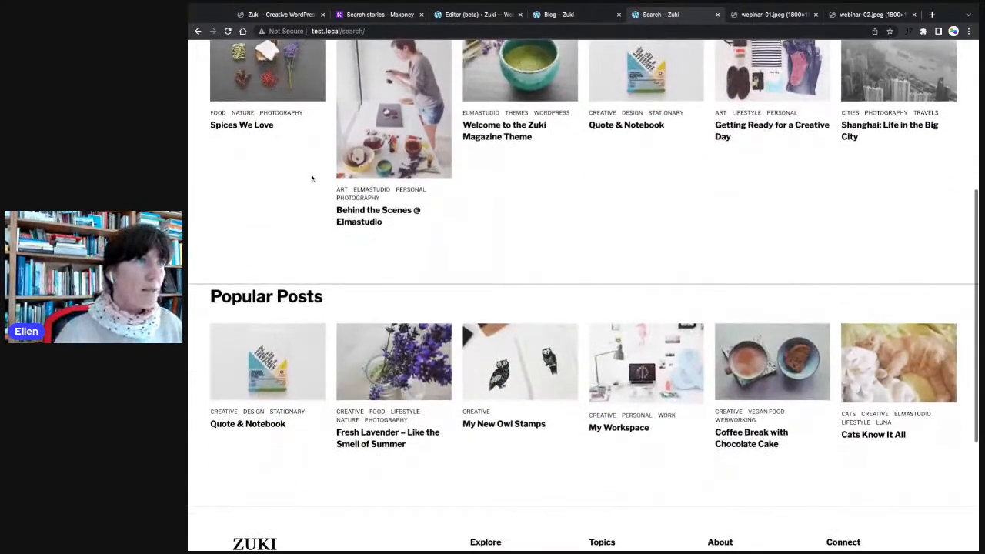
{"action": "scroll", "coordinate": [308, 161], "scroll_direction": "up", "scroll_amount": 6}
{"action": "left_click", "coordinate": [227, 60]}
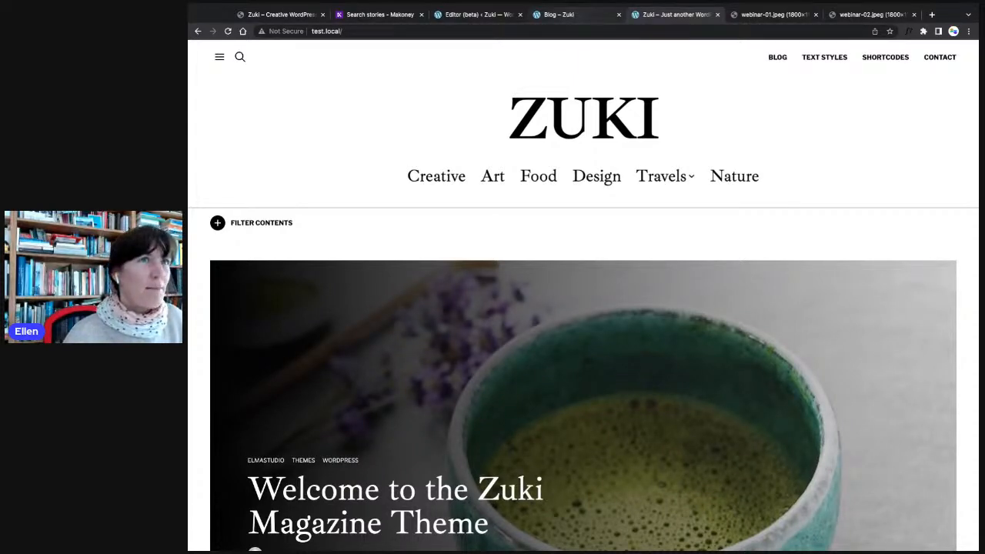
- Return to the site editor and open the smaller header template part for editing
{"action": "left_click", "coordinate": [558, 14]}
{"action": "left_click", "coordinate": [477, 14]}
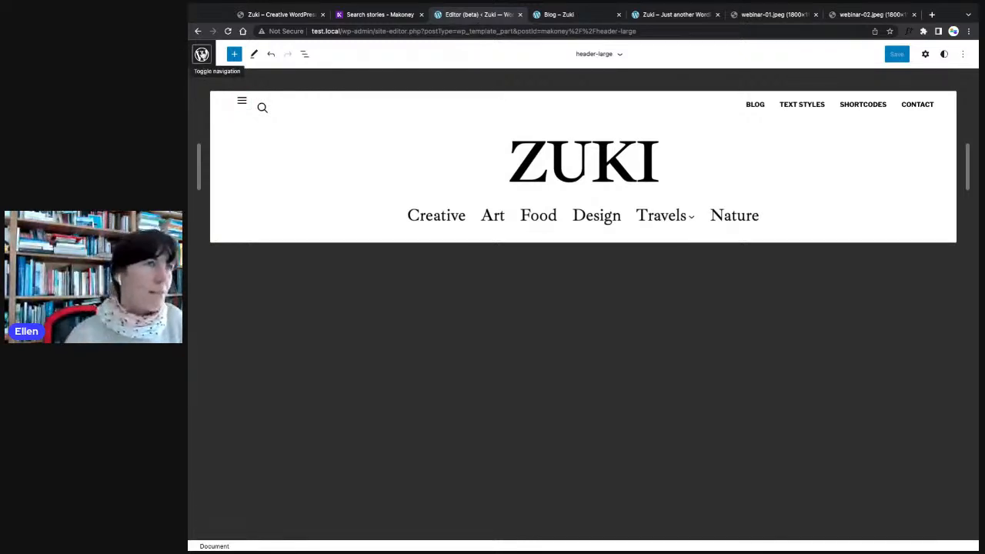
{"action": "left_click", "coordinate": [202, 54]}
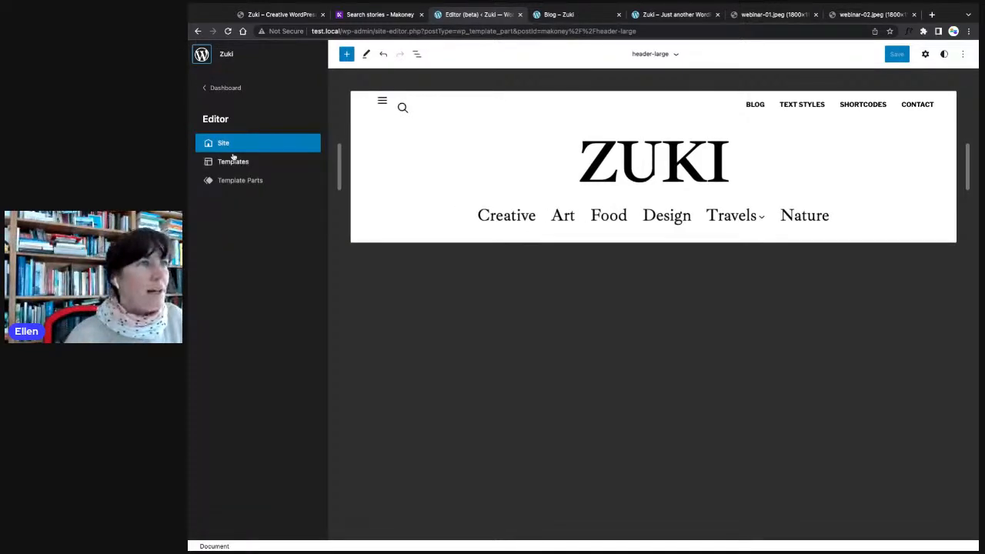
{"action": "left_click", "coordinate": [242, 183]}
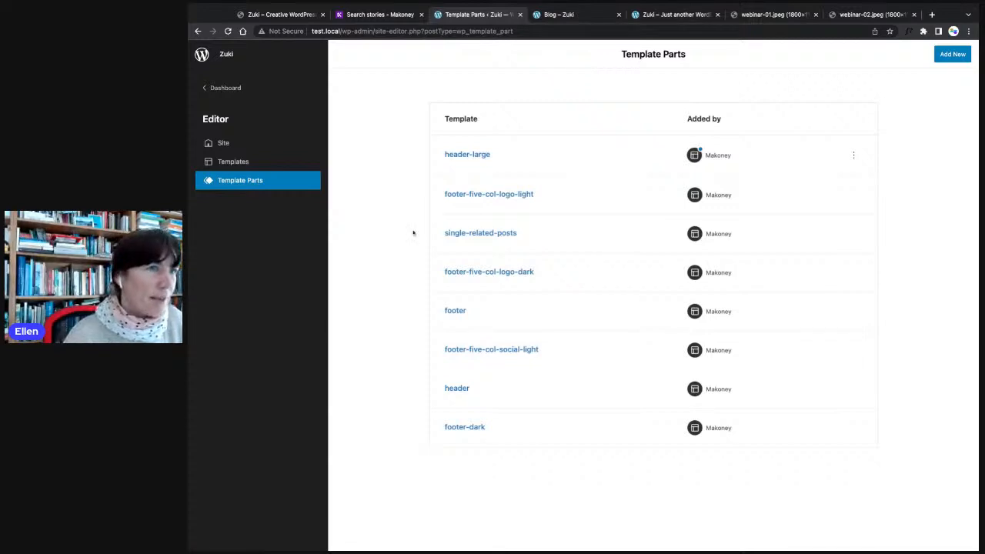
{"action": "left_click", "coordinate": [457, 388]}
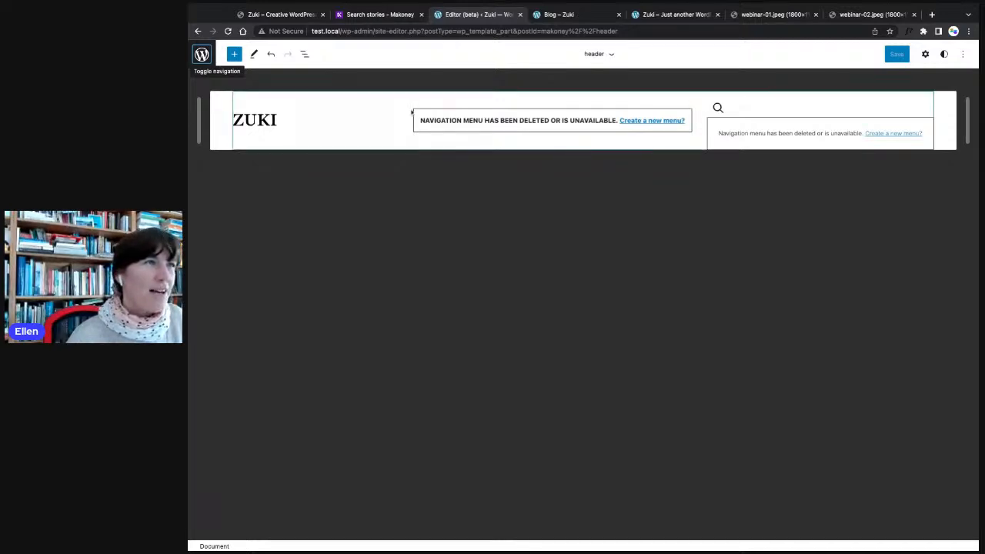
{"action": "left_click", "coordinate": [202, 53]}
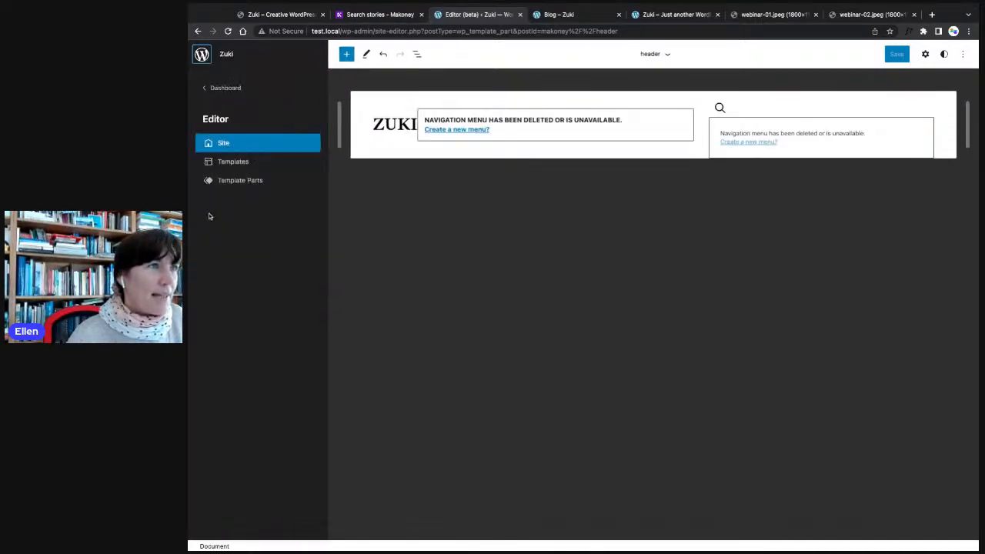
{"action": "left_click", "coordinate": [223, 180]}
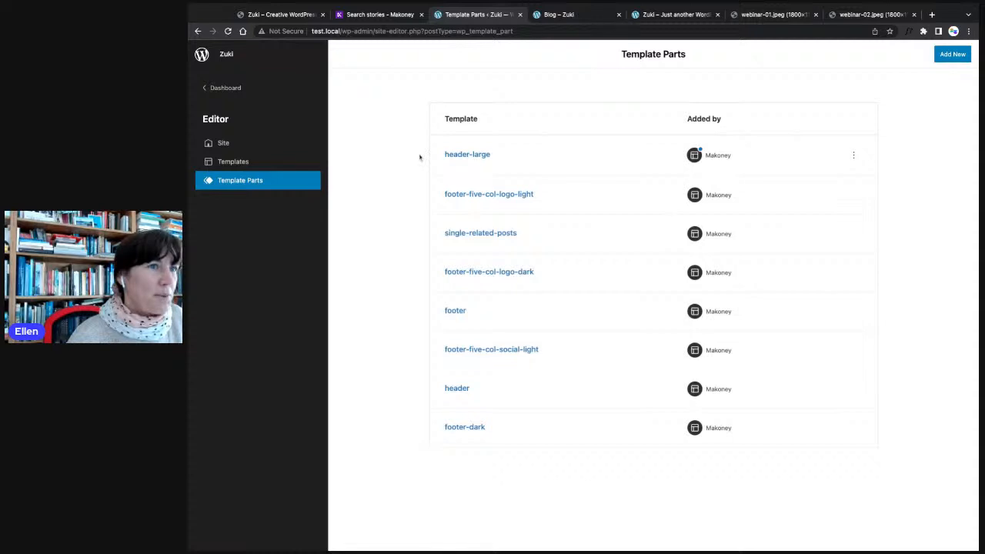
{"action": "left_click", "coordinate": [457, 390]}
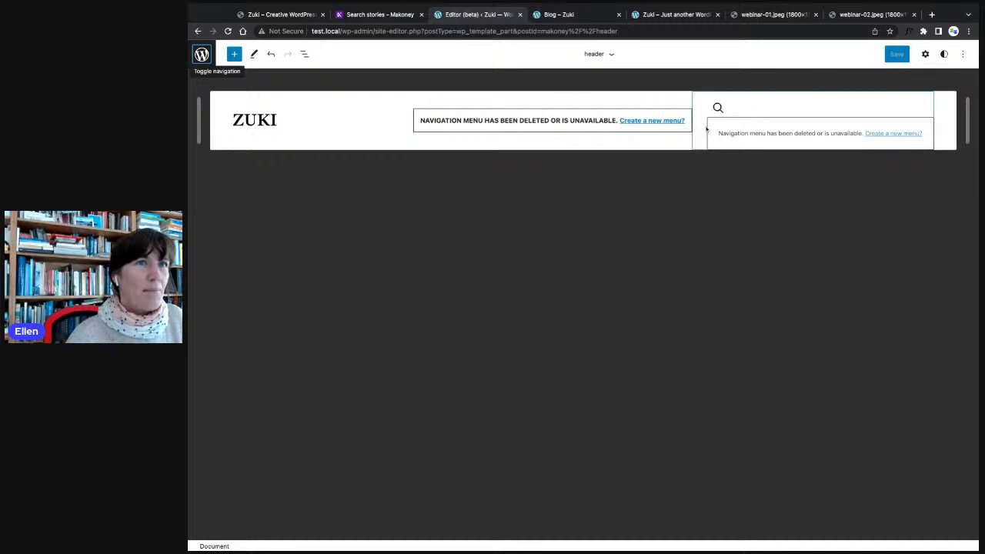
- Replace the unavailable navigation beside the ZUKI logo with the Header menu
{"action": "left_click", "coordinate": [657, 128]}
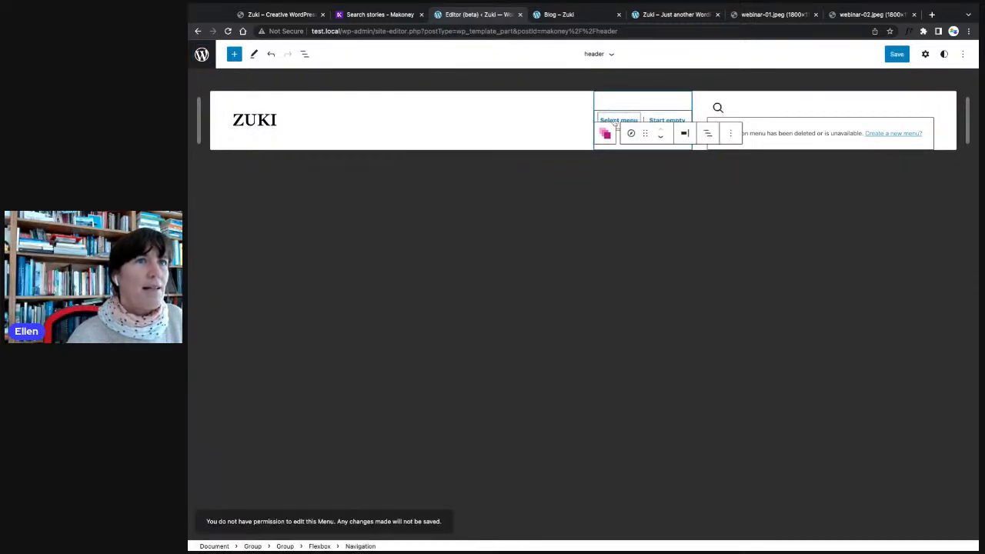
{"action": "left_click", "coordinate": [619, 120]}
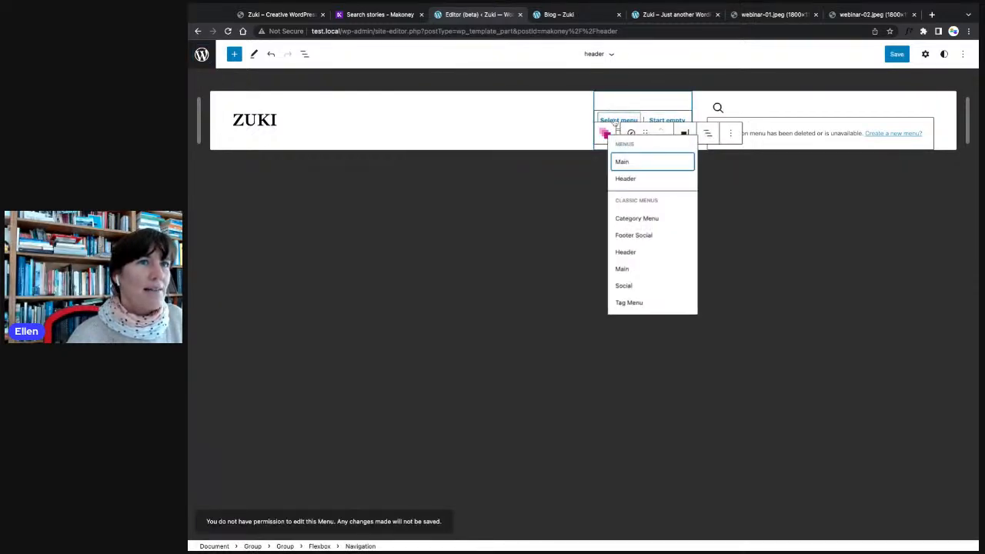
{"action": "left_click", "coordinate": [625, 179]}
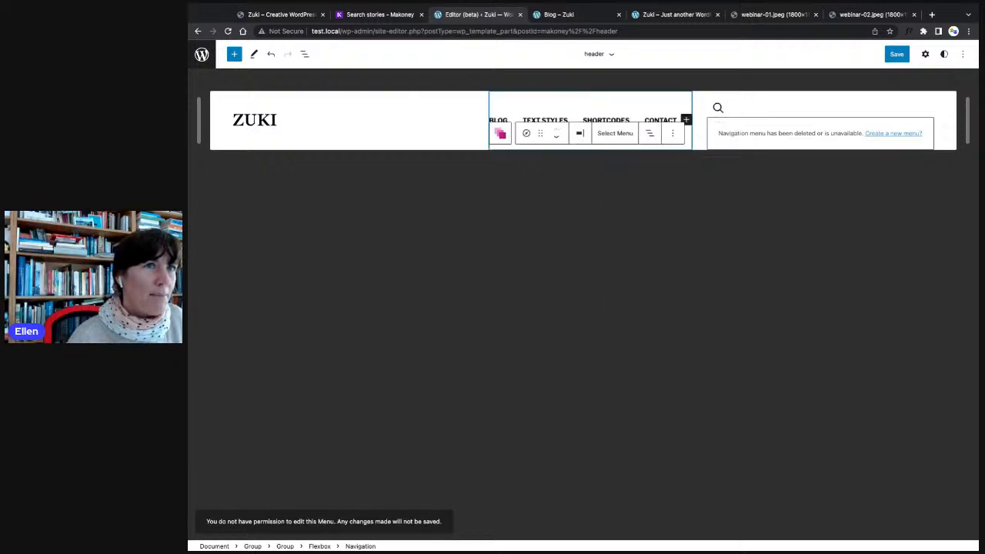
- Clear the link of the header's search icon button and look up Search as its new target
{"action": "left_click", "coordinate": [719, 107]}
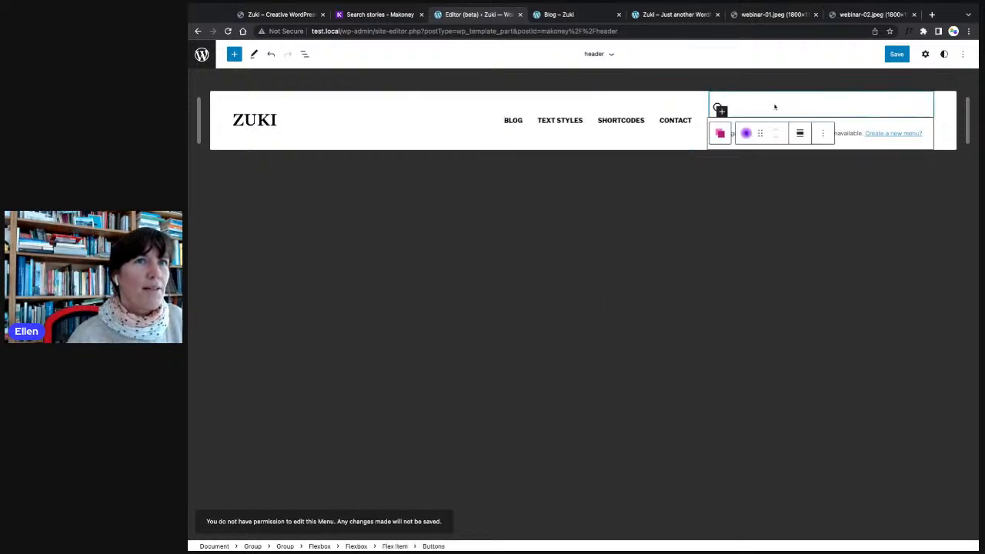
{"action": "left_click", "coordinate": [719, 107]}
{"action": "left_click", "coordinate": [786, 139]}
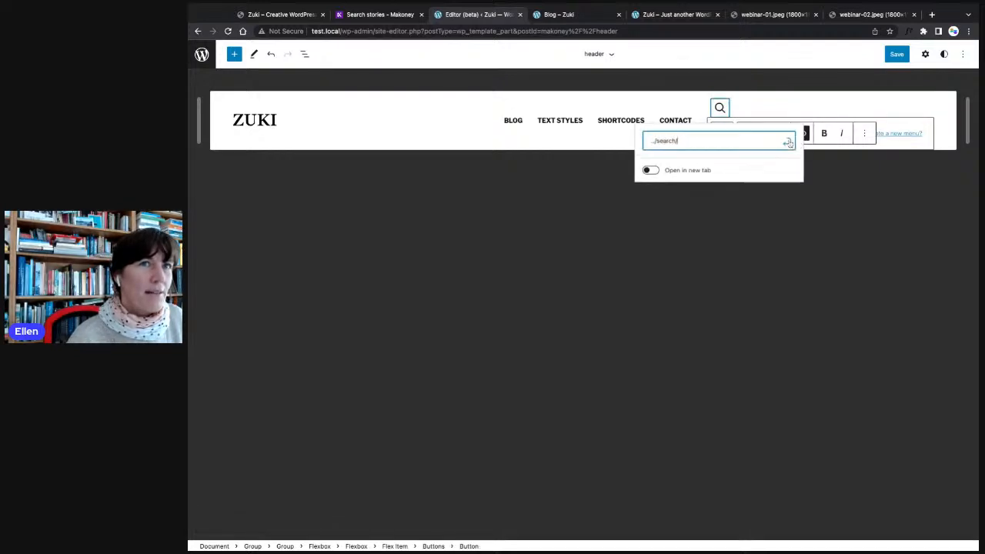
{"action": "triple_click", "coordinate": [735, 145]}
{"action": "key", "text": "BackSpace"}
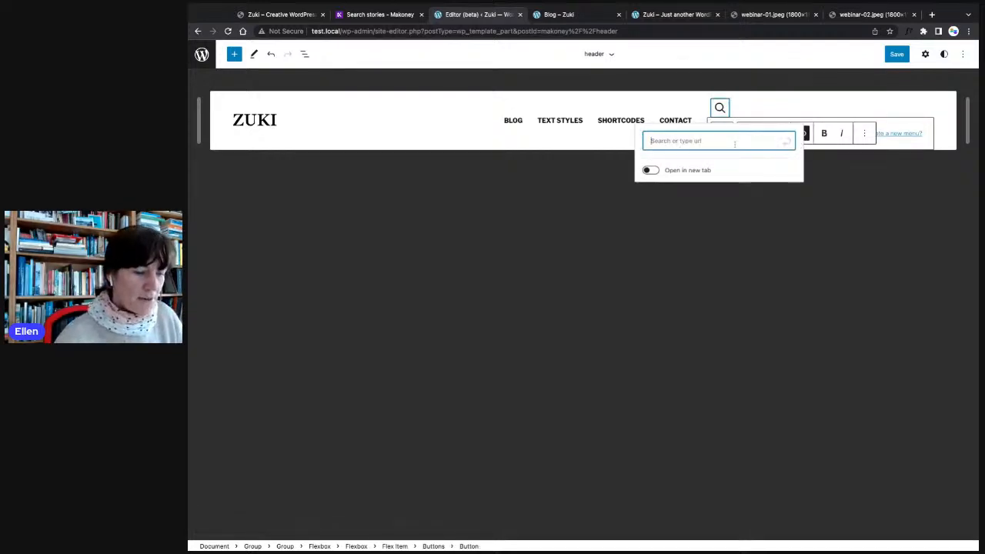
{"action": "type", "text": "Search"}
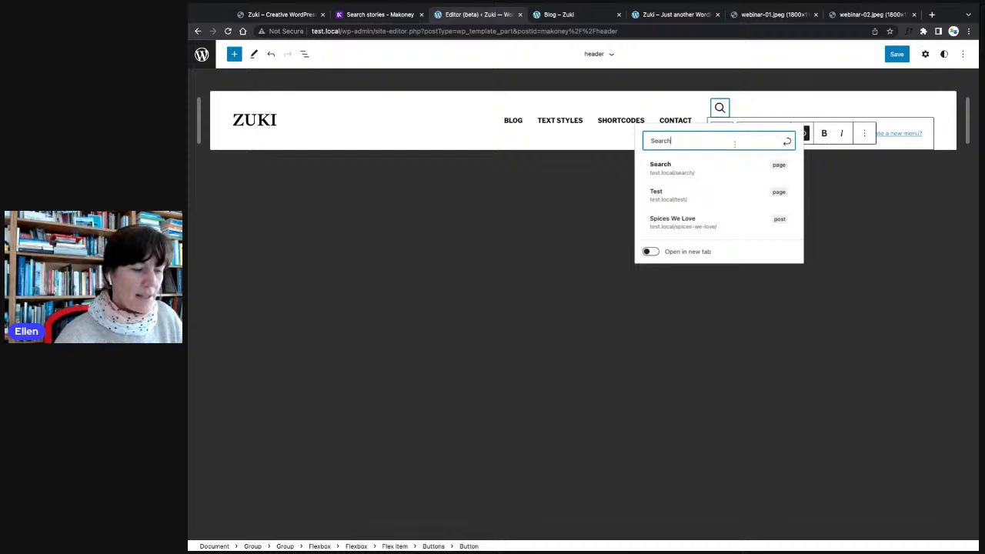
{"action": "key", "text": "BackSpace"}
{"action": "key", "text": "BackSpace"}
{"action": "key", "text": "BackSpace"}
{"action": "key", "text": "BackSpace"}
{"action": "key", "text": "BackSpace"}
{"action": "key", "text": "BackSpace"}
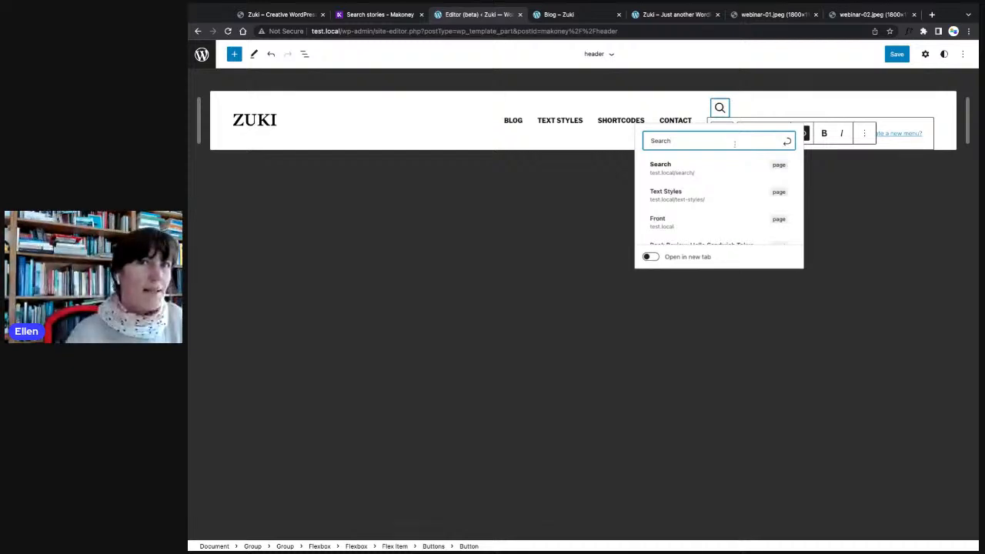
- Assign the Header menu to the unavailable navigation block below the search icon
{"action": "left_click", "coordinate": [891, 136]}
{"action": "left_click", "coordinate": [880, 129]}
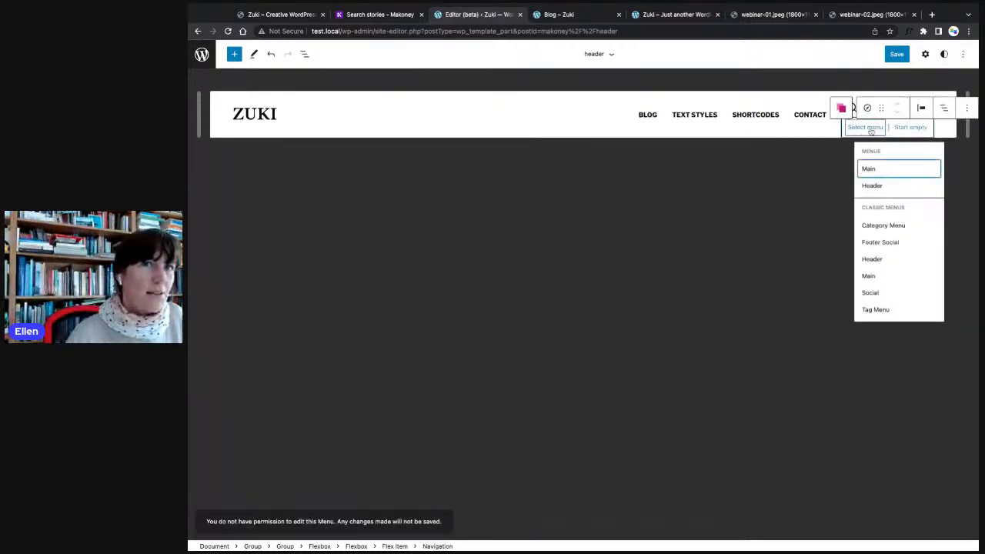
{"action": "left_click", "coordinate": [872, 185]}
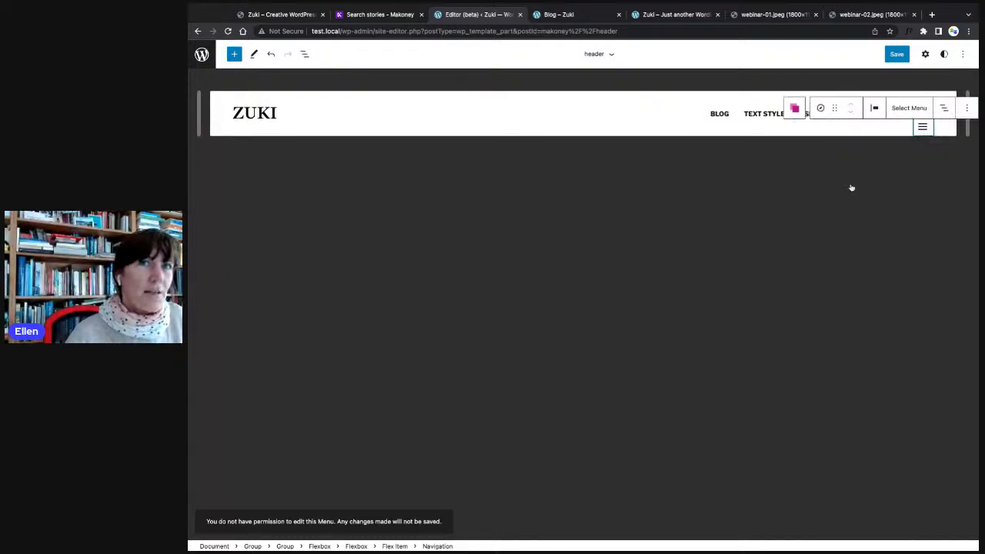
{"action": "left_click", "coordinate": [837, 157]}
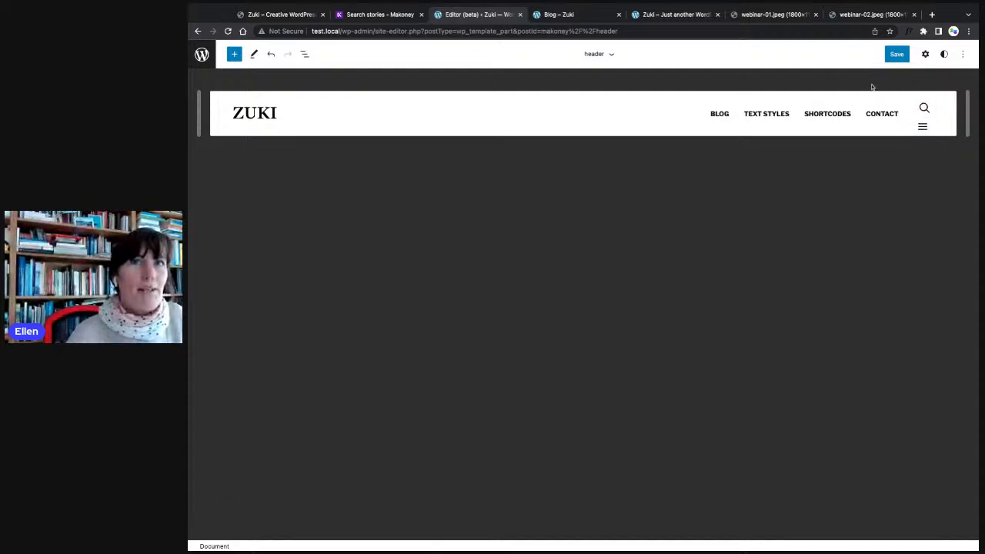
- Save the header template part and compare it with the header on the live Blog page
{"action": "left_click", "coordinate": [897, 54]}
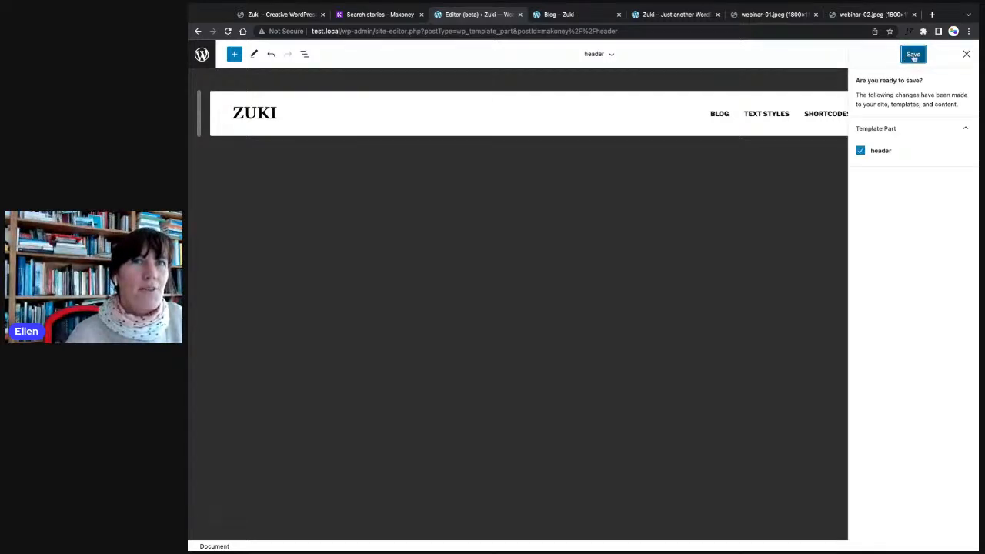
{"action": "left_click", "coordinate": [914, 55]}
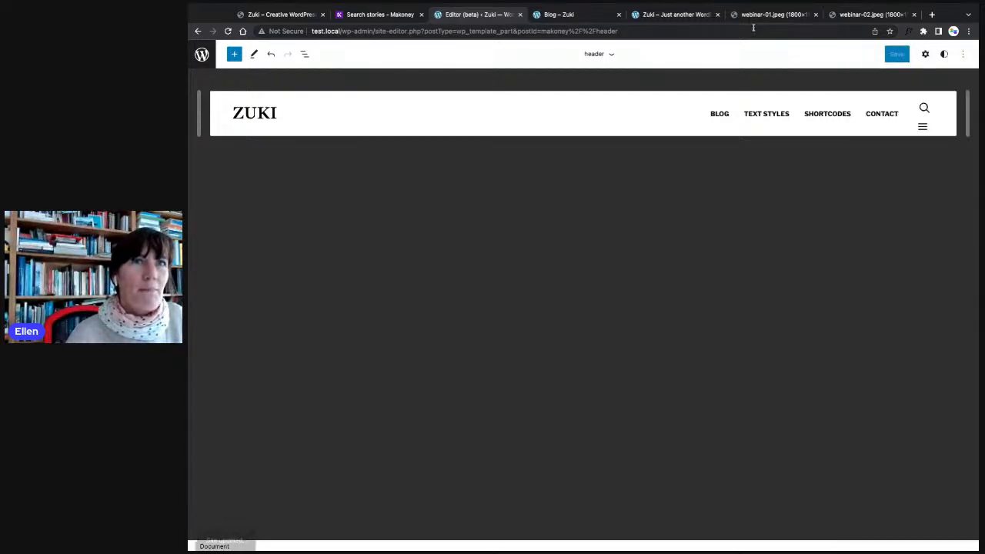
{"action": "left_click", "coordinate": [565, 14]}
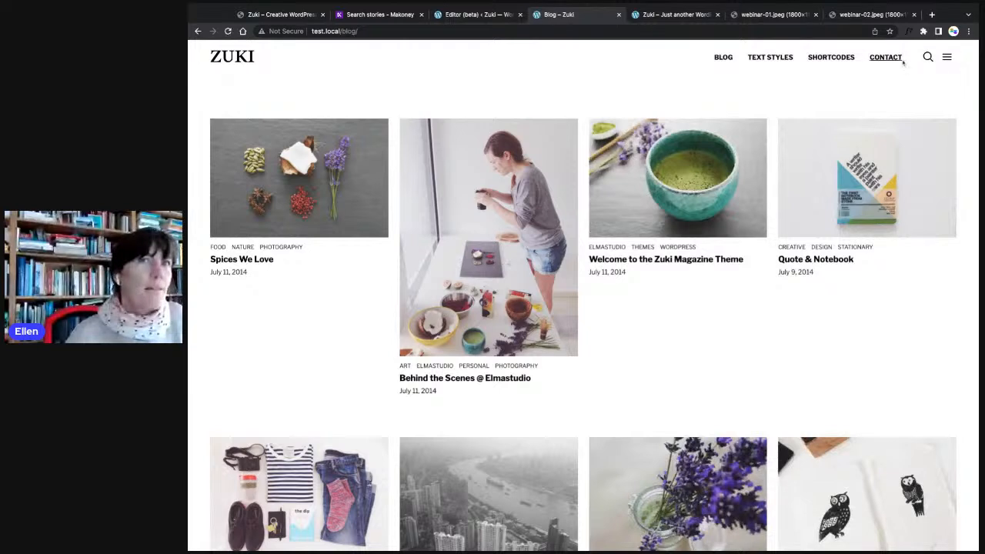
{"action": "left_click", "coordinate": [461, 15]}
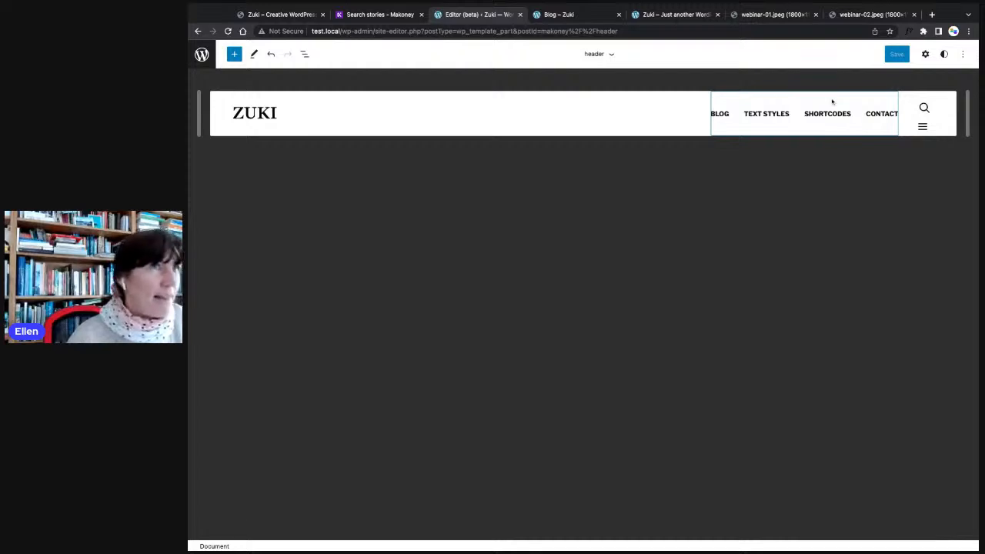
{"action": "left_click", "coordinate": [553, 17]}
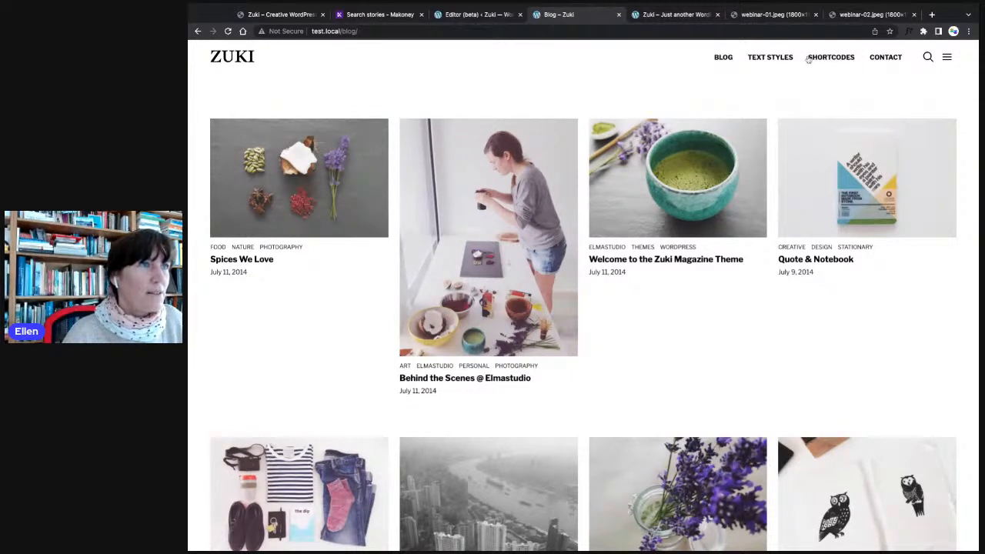
- Check the header on the Spices We Love post and return to the homepage through the site title
{"action": "left_click", "coordinate": [254, 145]}
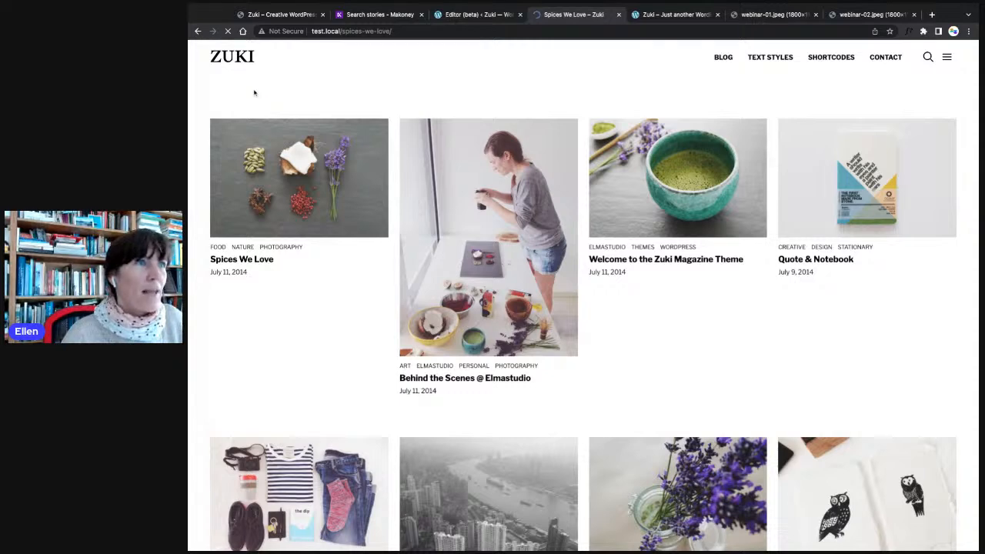
{"action": "scroll", "coordinate": [367, 180], "scroll_direction": "down", "scroll_amount": 1}
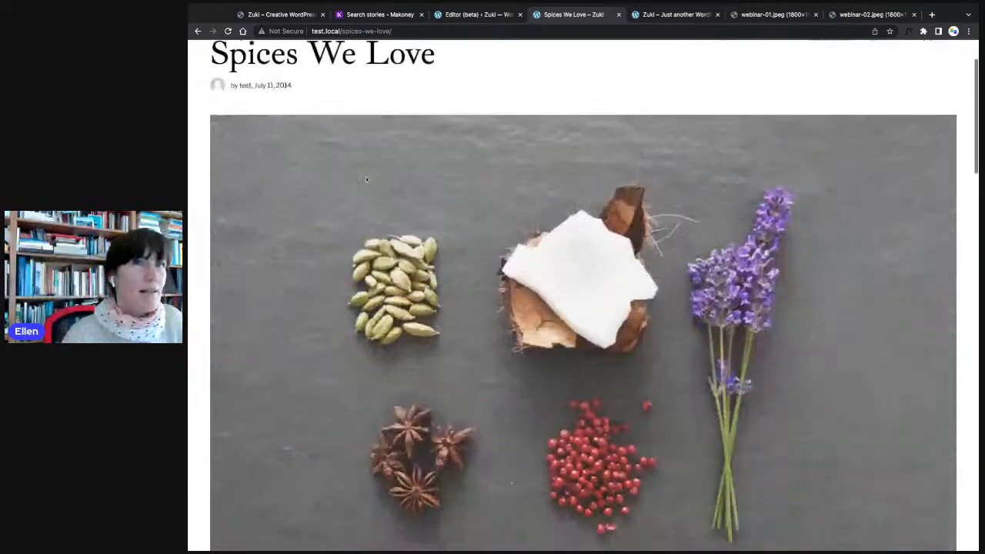
{"action": "scroll", "coordinate": [365, 176], "scroll_direction": "down", "scroll_amount": 3}
{"action": "scroll", "coordinate": [365, 176], "scroll_direction": "up", "scroll_amount": 5}
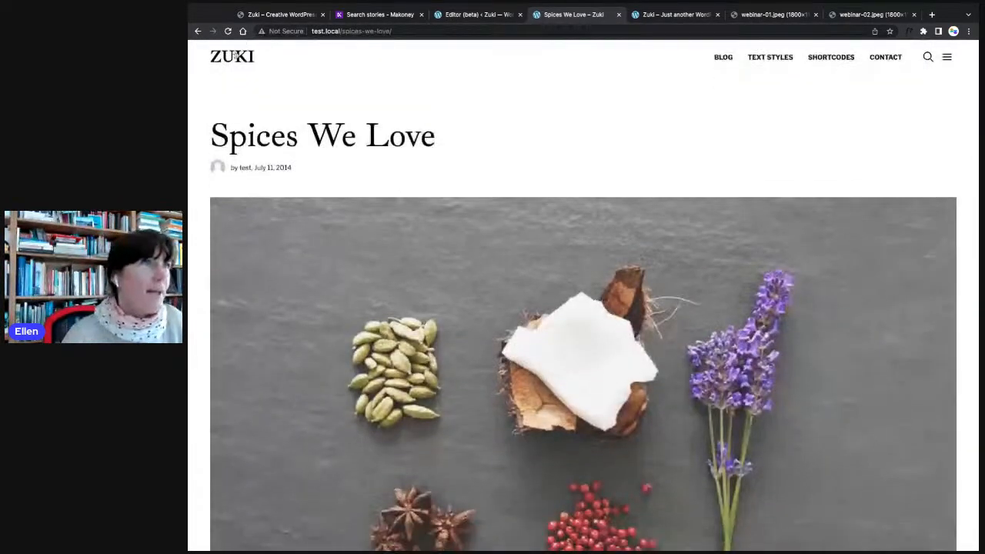
{"action": "left_click", "coordinate": [236, 56]}
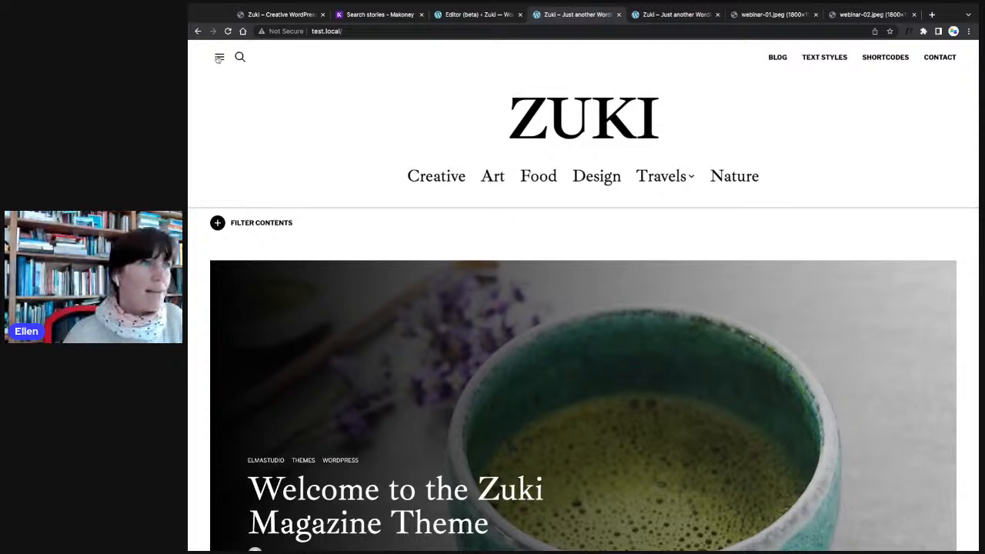
- Open the Index template in the site editor and examine its Header part in the block list and its replace option
{"action": "left_click", "coordinate": [439, 15]}
{"action": "left_click", "coordinate": [203, 55]}
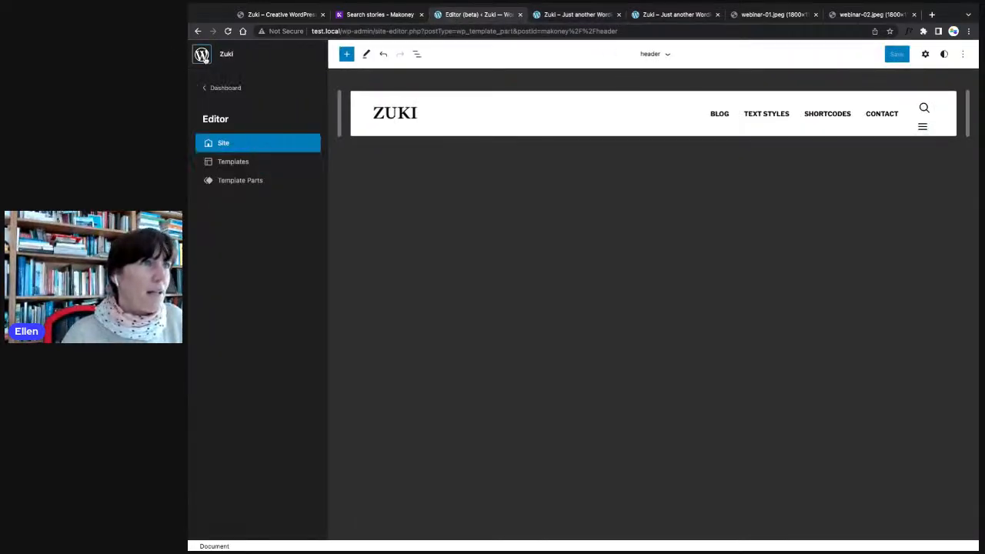
{"action": "left_click", "coordinate": [223, 161]}
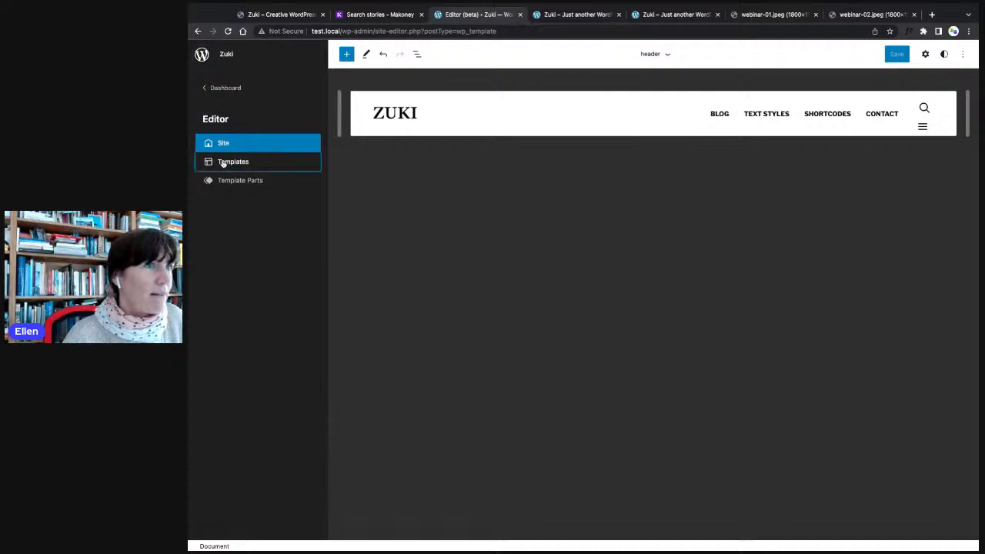
{"action": "left_click", "coordinate": [455, 279]}
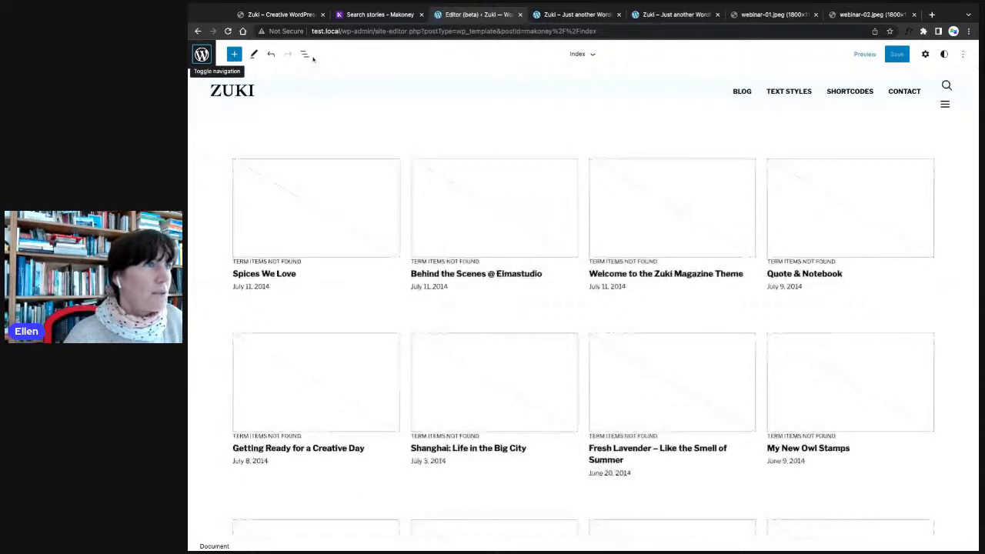
{"action": "left_click", "coordinate": [306, 55]}
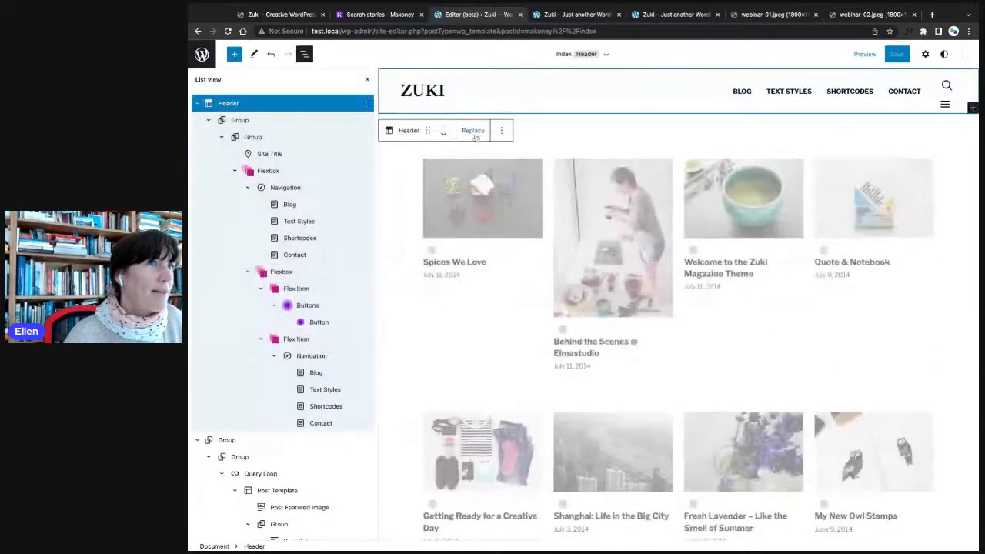
{"action": "left_click", "coordinate": [474, 131]}
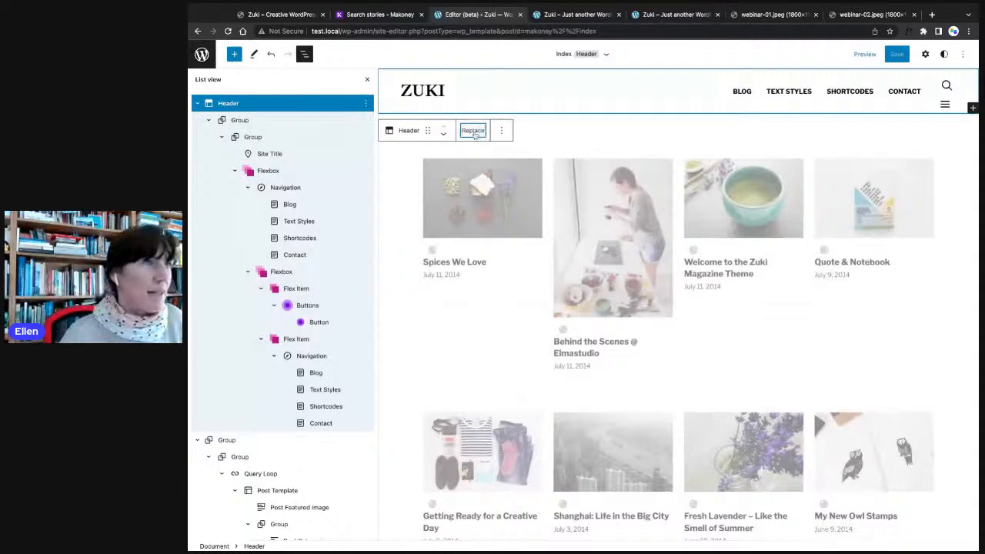
{"action": "left_click", "coordinate": [202, 54]}
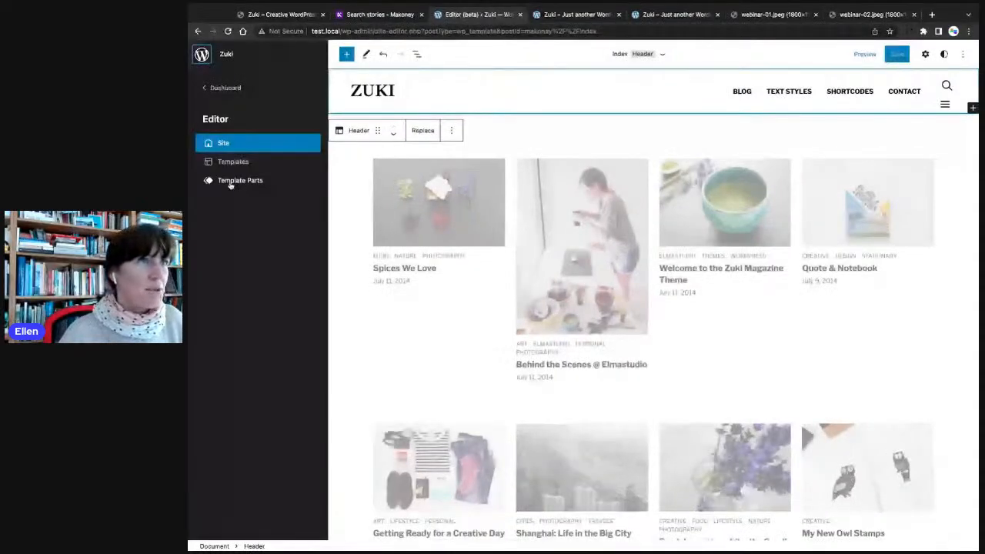
- Review the live homepage from its large header down to the newsletter section and footer
{"action": "left_click", "coordinate": [570, 14]}
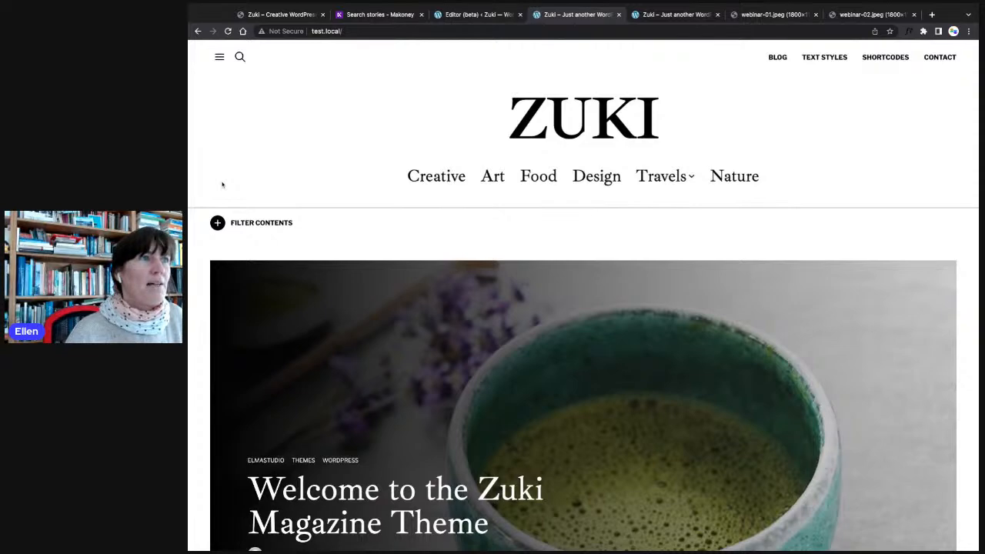
{"action": "scroll", "coordinate": [228, 188], "scroll_direction": "down", "scroll_amount": 15}
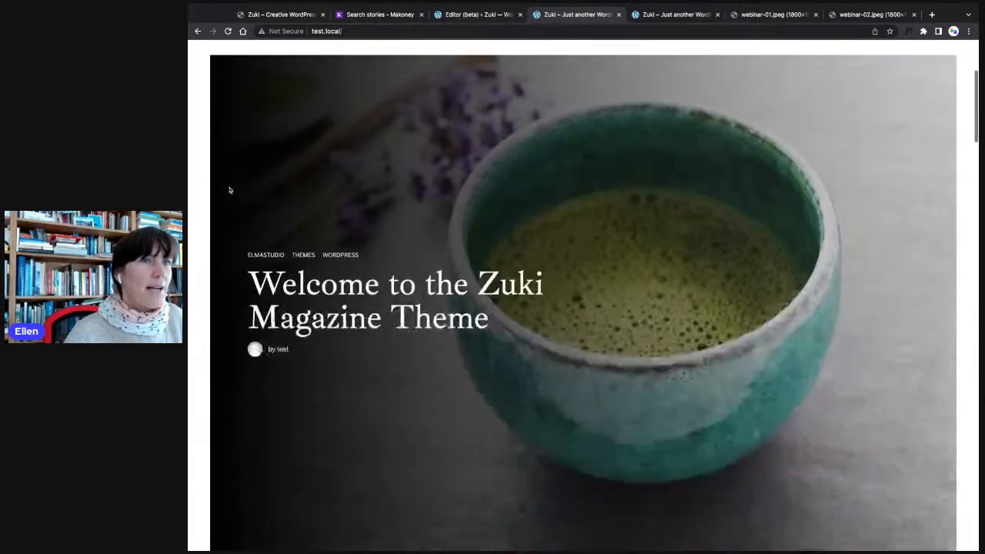
{"action": "scroll", "coordinate": [227, 194], "scroll_direction": "down", "scroll_amount": 8}
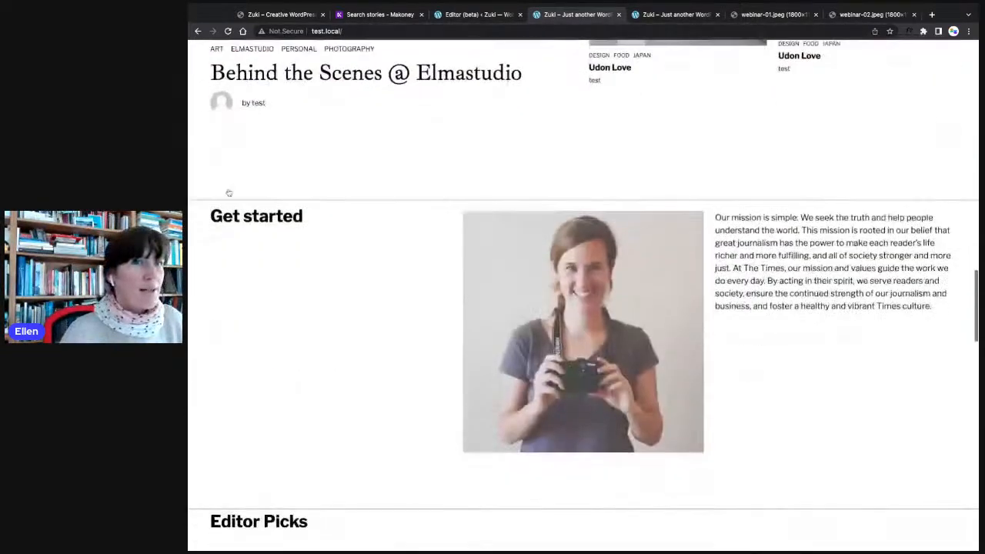
{"action": "scroll", "coordinate": [229, 196], "scroll_direction": "down", "scroll_amount": 12}
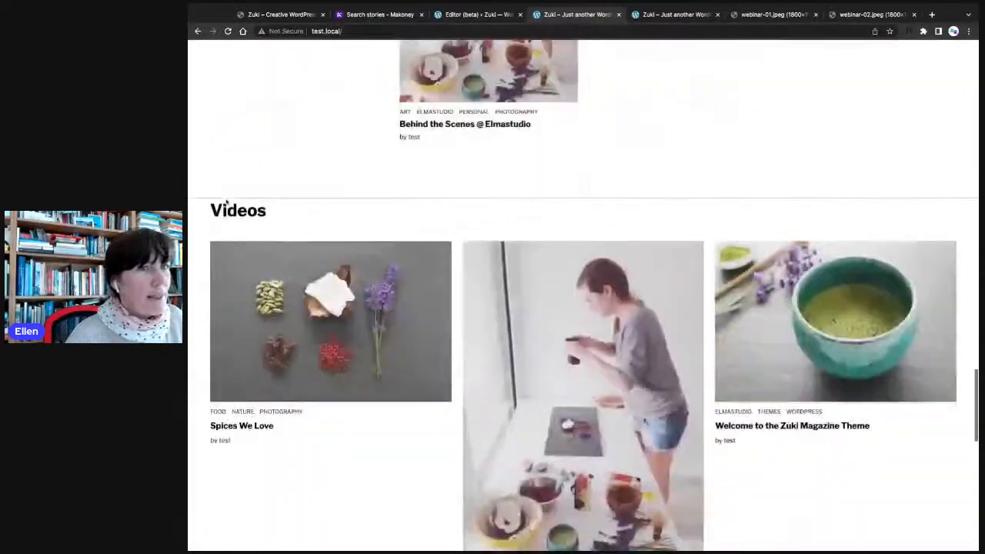
{"action": "scroll", "coordinate": [255, 204], "scroll_direction": "down", "scroll_amount": 2}
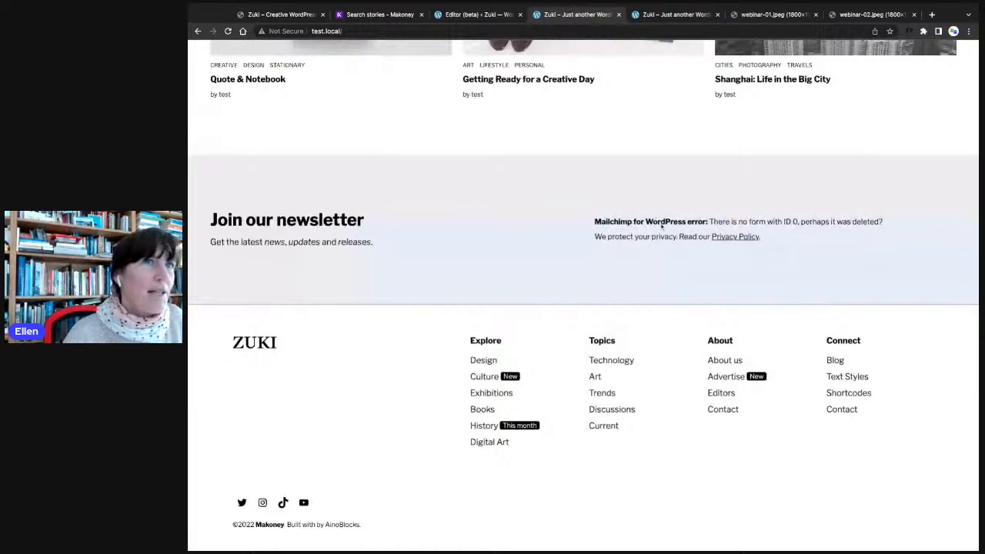
- Leave the site editor for the WordPress dashboard and view the installed plugins
{"action": "left_click", "coordinate": [482, 15]}
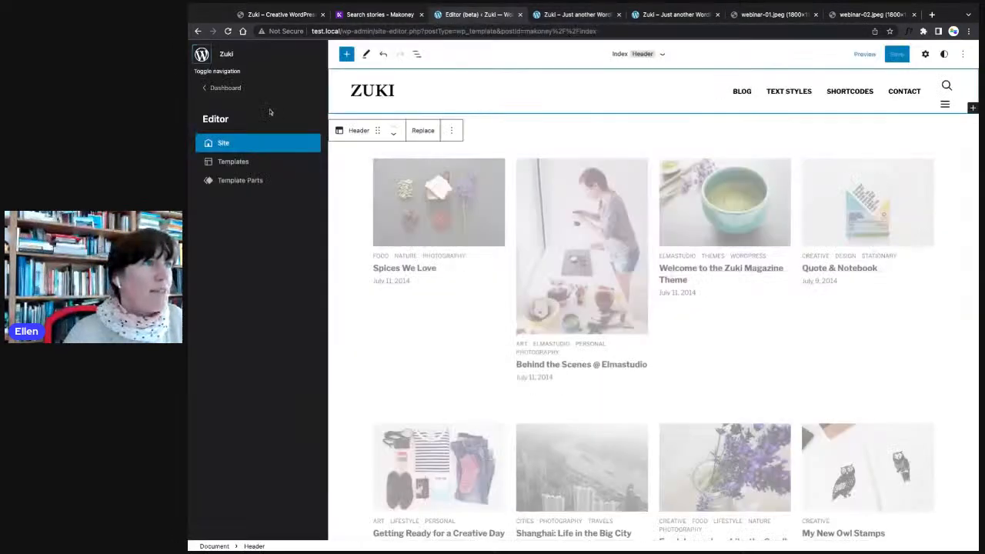
{"action": "left_click", "coordinate": [223, 89]}
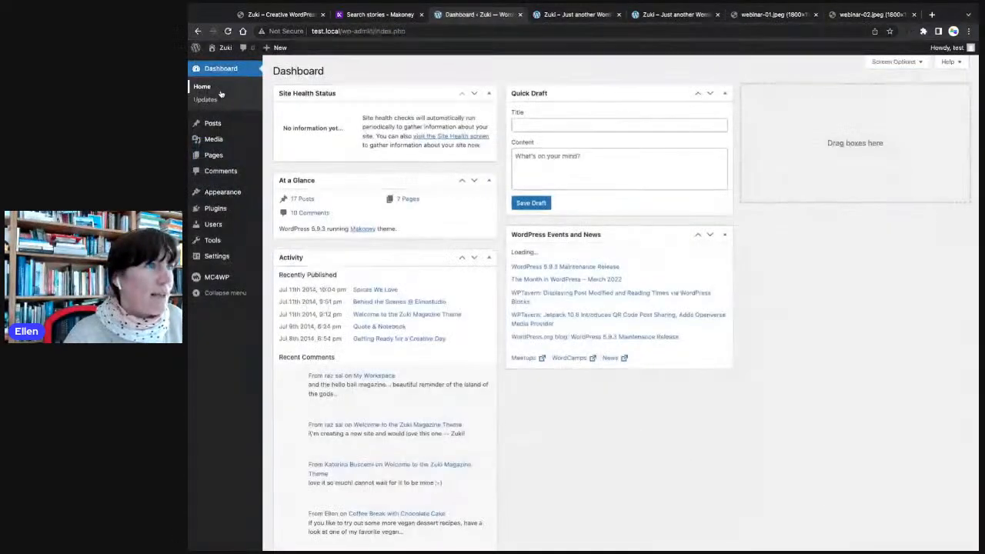
{"action": "left_click", "coordinate": [216, 209]}
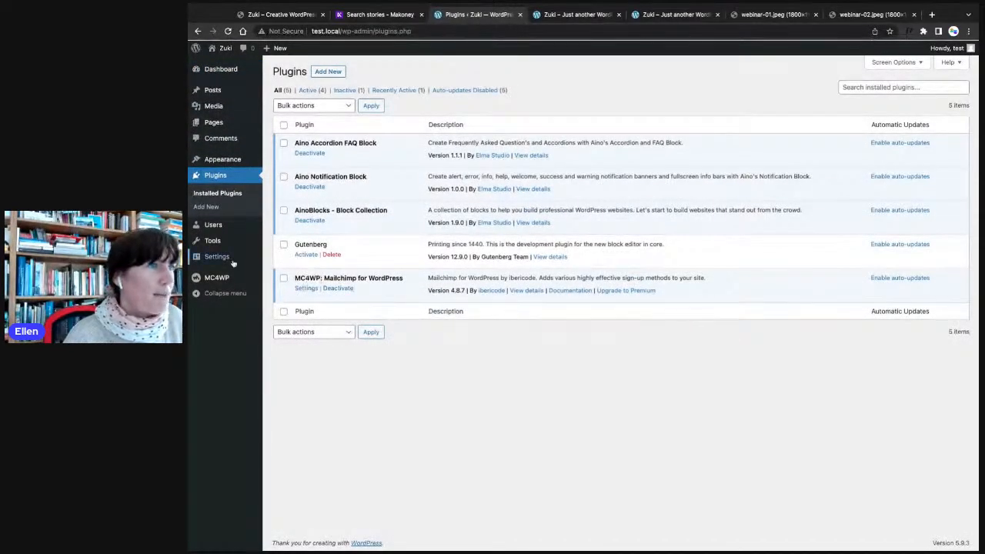
{"action": "mouse_move", "coordinate": [215, 280]}
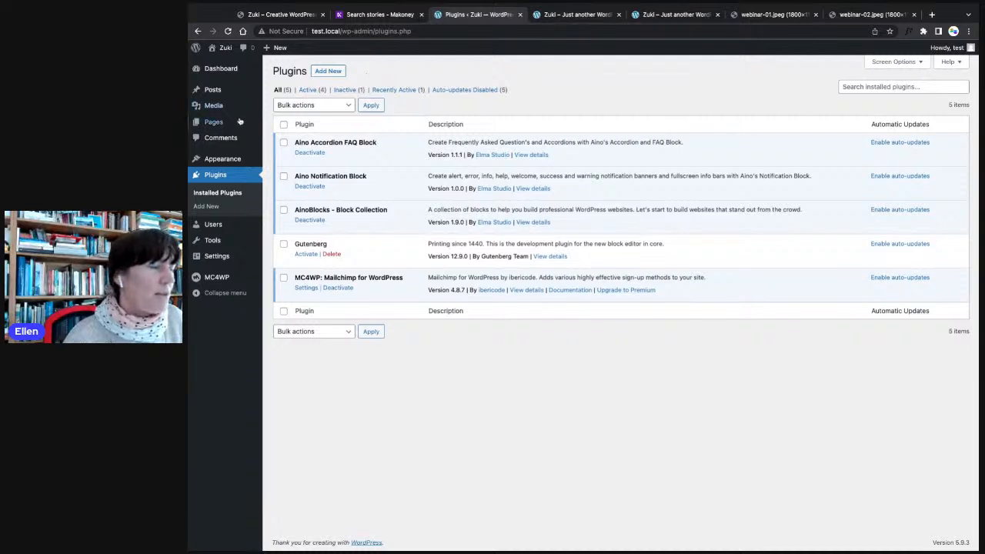
{"action": "mouse_move", "coordinate": [235, 122]}
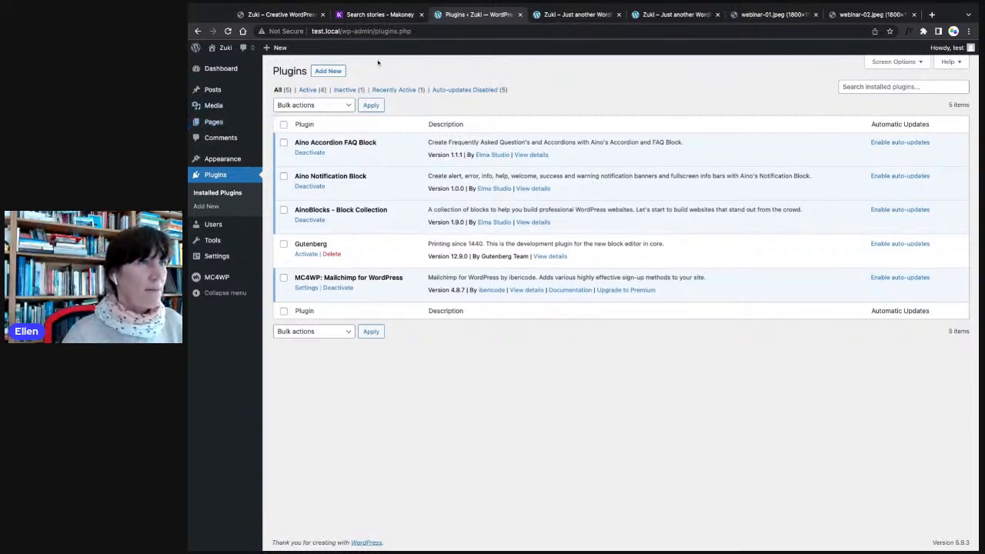
- Examine the Join our newsletter section and the footer at the end of the live homepage
{"action": "left_click", "coordinate": [580, 17]}
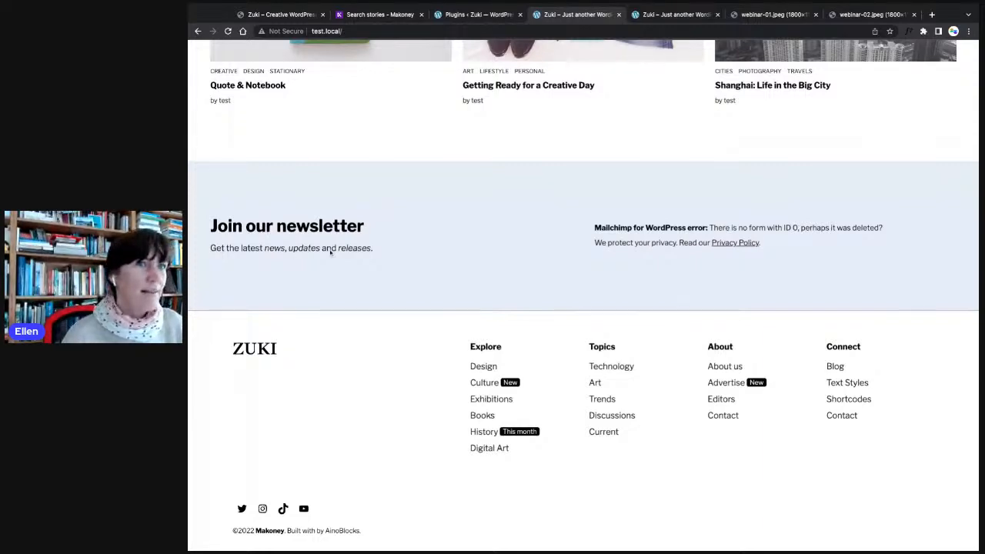
{"action": "scroll", "coordinate": [364, 368], "scroll_direction": "down", "scroll_amount": 1}
{"action": "scroll", "coordinate": [363, 369], "scroll_direction": "up", "scroll_amount": 1}
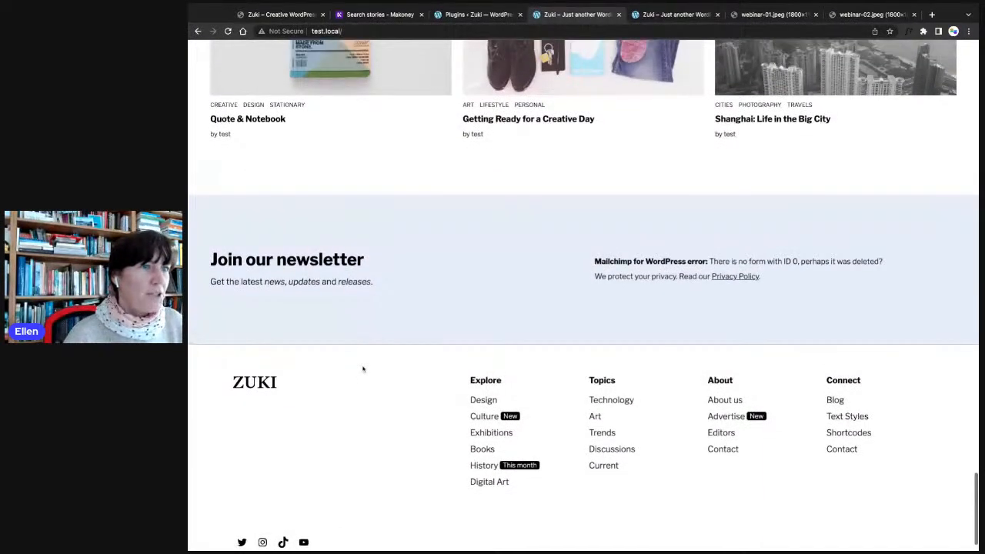
{"action": "scroll", "coordinate": [364, 369], "scroll_direction": "up", "scroll_amount": 1}
{"action": "scroll", "coordinate": [364, 369], "scroll_direction": "up", "scroll_amount": 2}
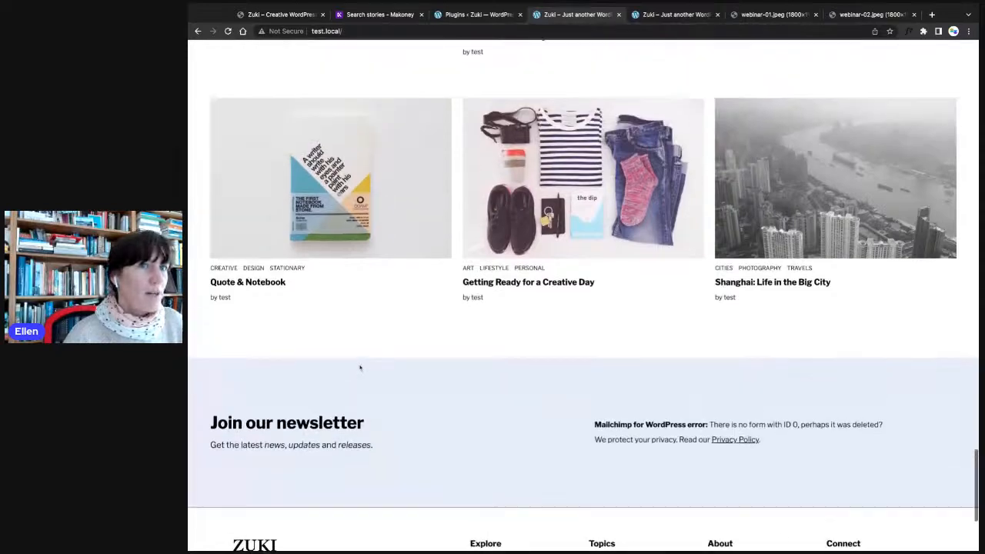
{"action": "scroll", "coordinate": [360, 368], "scroll_direction": "up", "scroll_amount": 1}
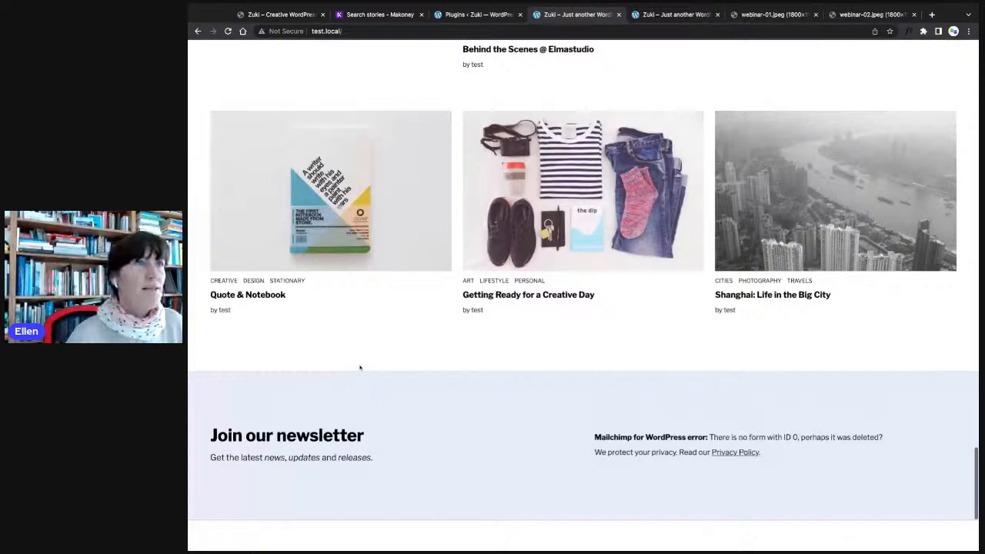
{"action": "scroll", "coordinate": [359, 368], "scroll_direction": "down", "scroll_amount": 3}
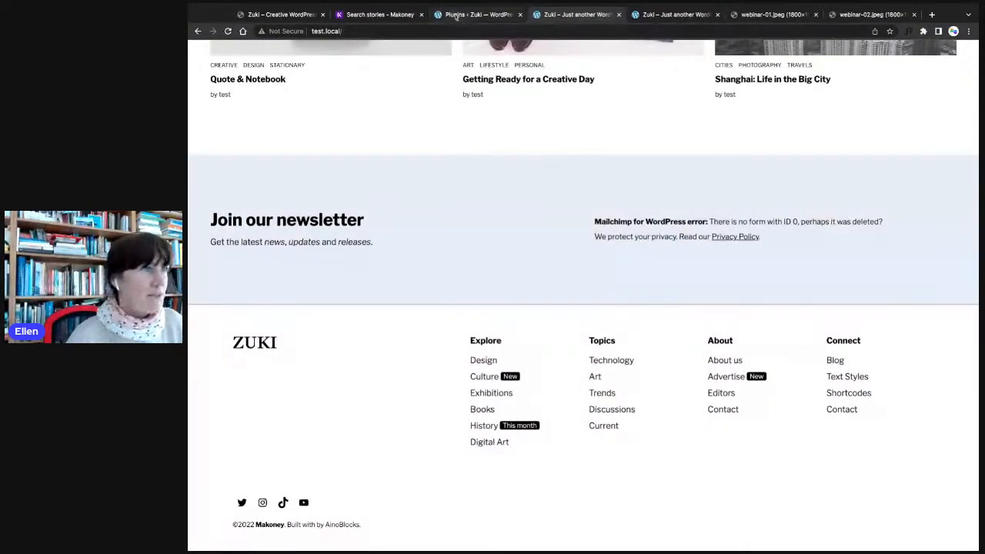
- Return to the site editor and open the footer-five-col-logo-light template part from the template parts list
{"action": "left_click", "coordinate": [457, 17]}
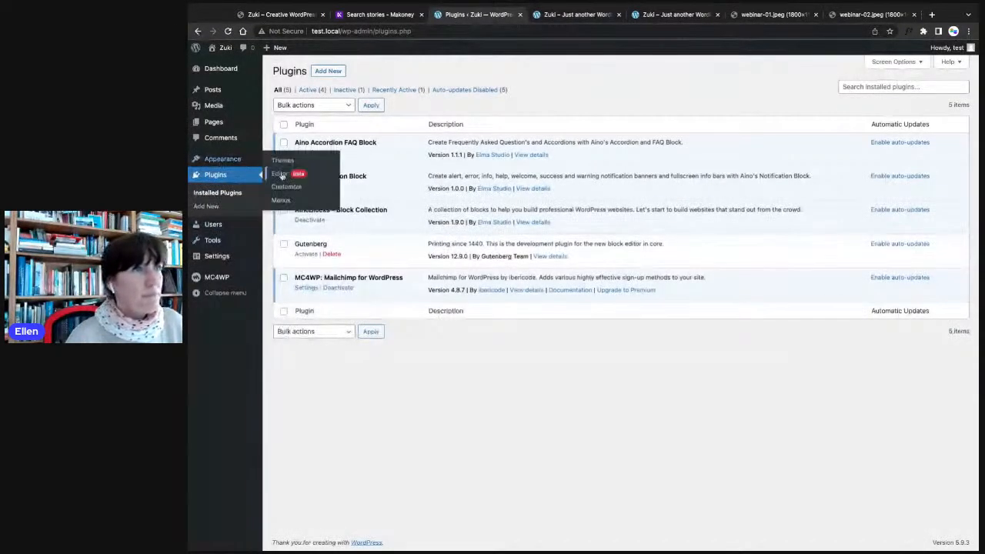
{"action": "left_click", "coordinate": [282, 174]}
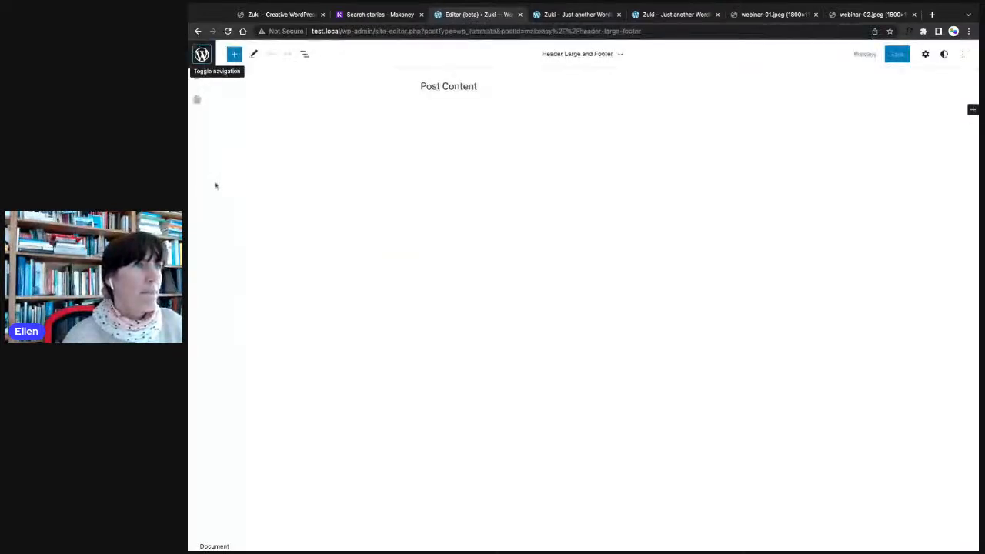
{"action": "left_click", "coordinate": [202, 53]}
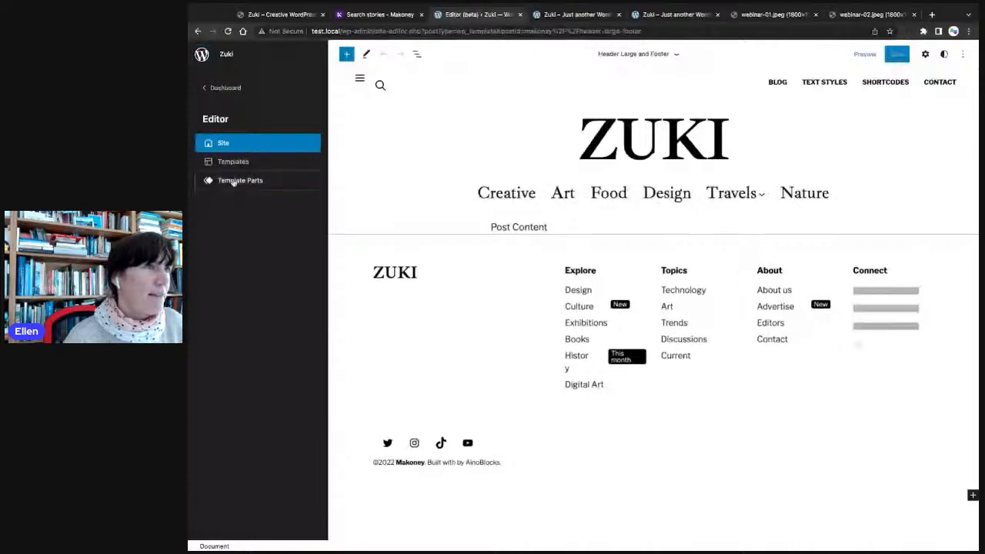
{"action": "left_click", "coordinate": [233, 182]}
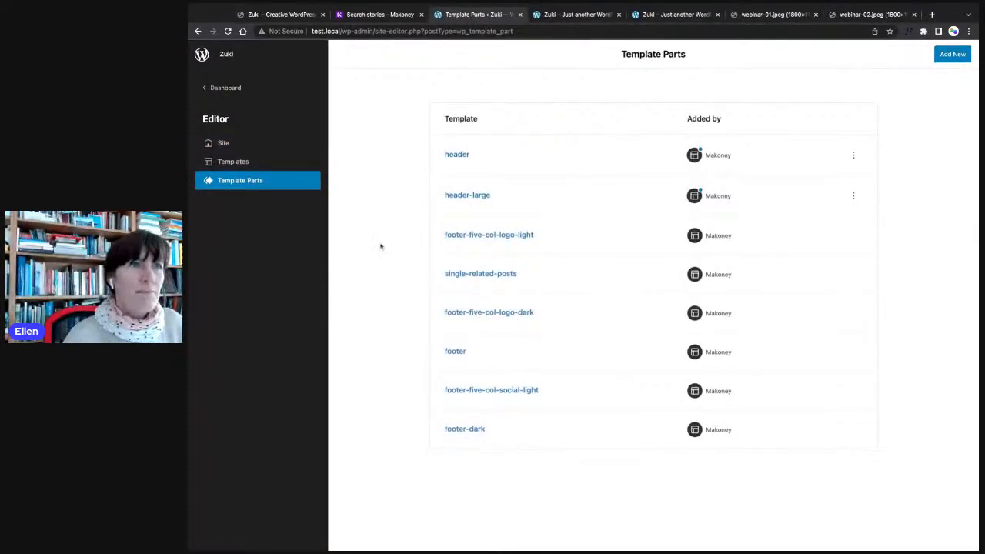
{"action": "left_click", "coordinate": [459, 237]}
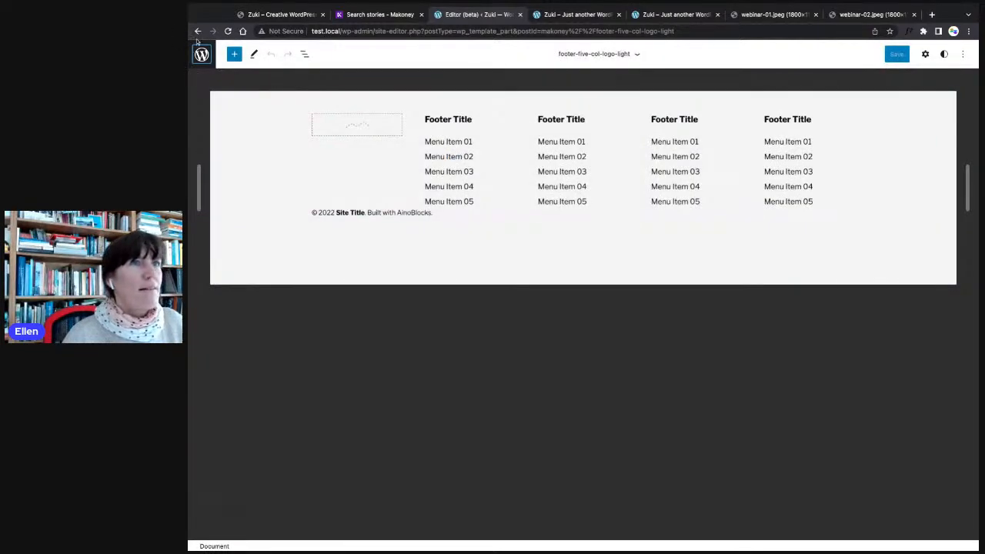
- Open the footer-five-col-social-light template part and inspect its block structure down to the social icons
{"action": "left_click", "coordinate": [199, 33]}
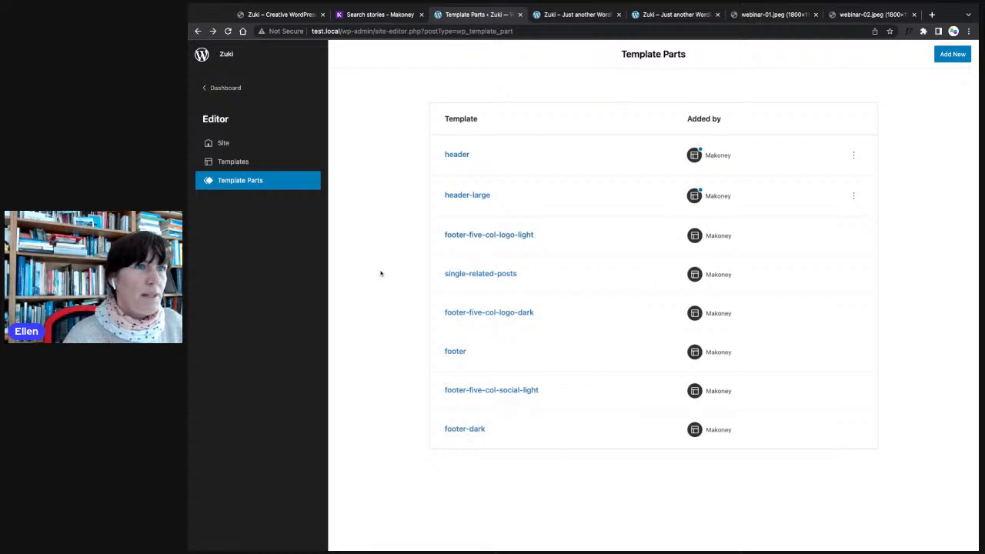
{"action": "left_click", "coordinate": [479, 391]}
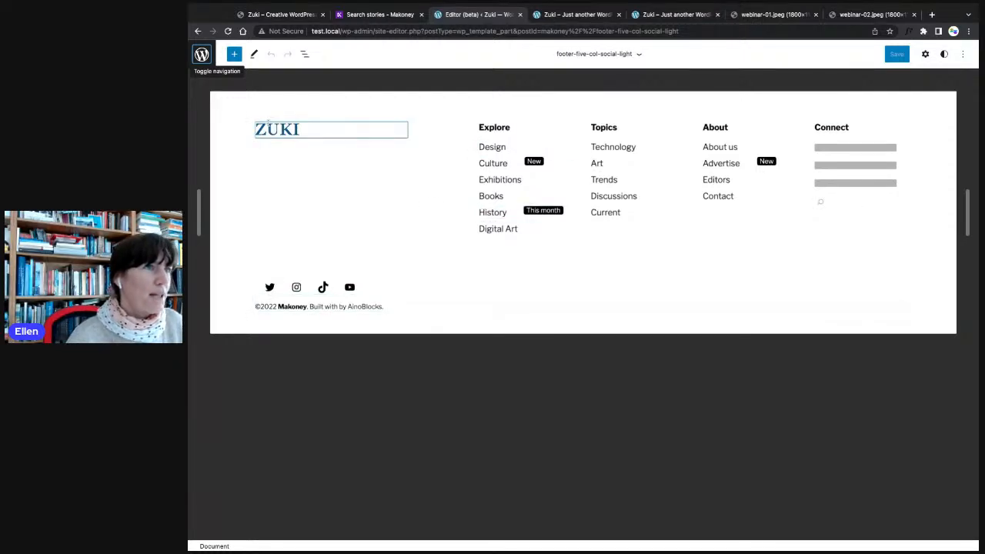
{"action": "left_click", "coordinate": [269, 287]}
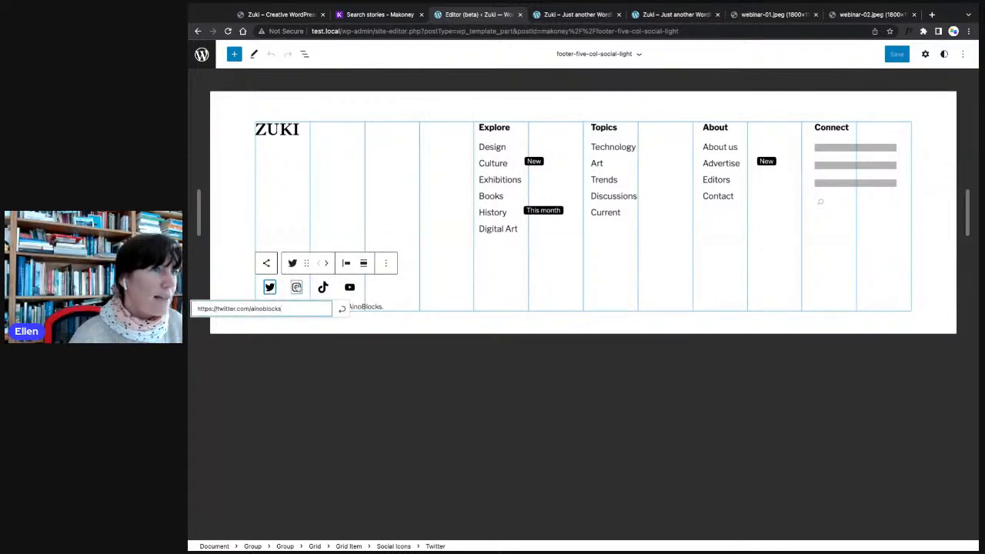
{"action": "left_click", "coordinate": [305, 54]}
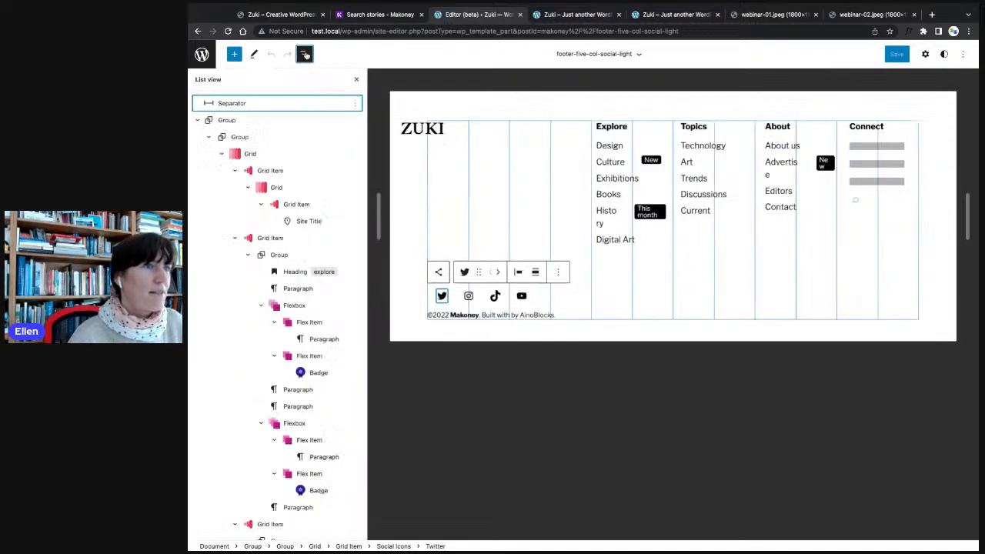
{"action": "scroll", "coordinate": [271, 366], "scroll_direction": "down", "scroll_amount": 10}
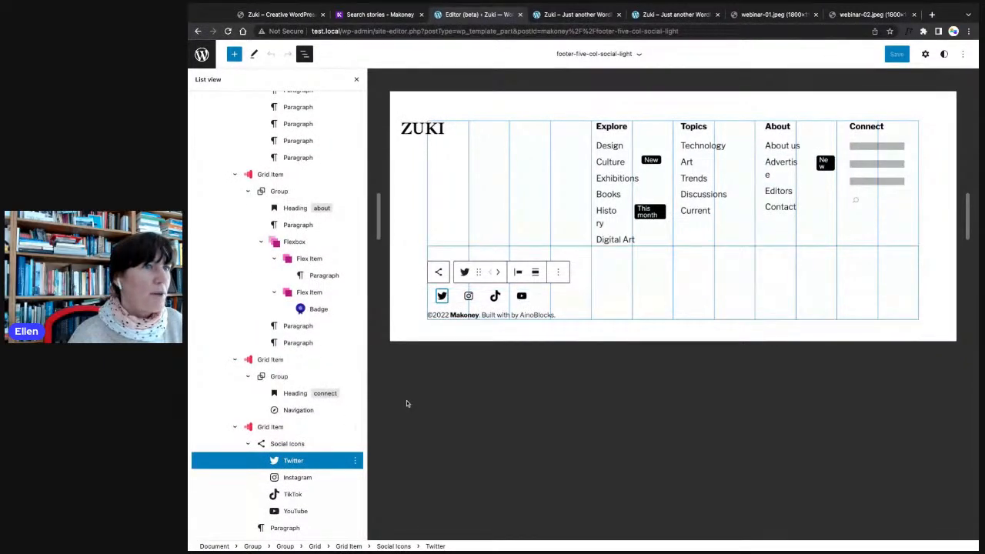
- Assign the Main menu to the navigation block in the footer's Connect column
{"action": "left_click", "coordinate": [609, 145]}
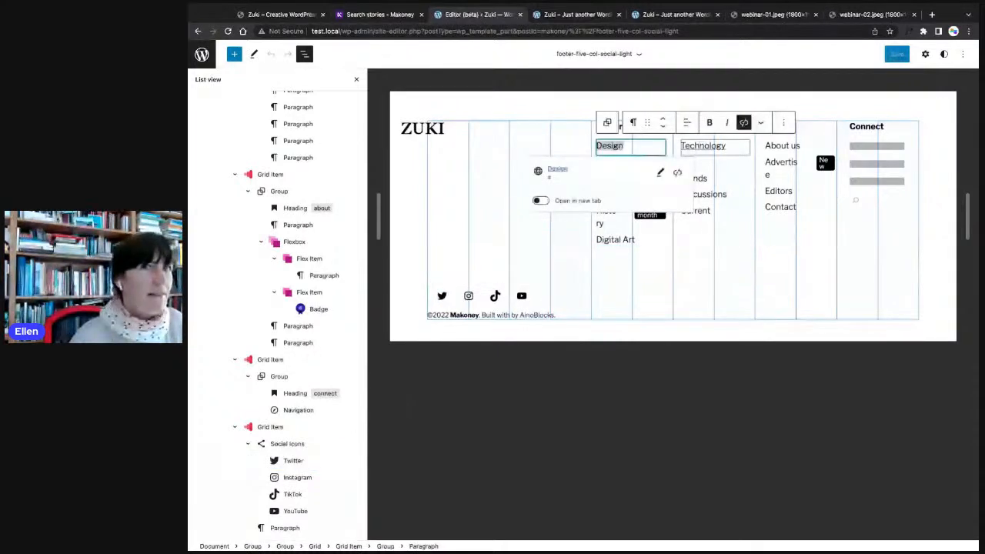
{"action": "left_click", "coordinate": [870, 165]}
{"action": "left_click", "coordinate": [868, 171]}
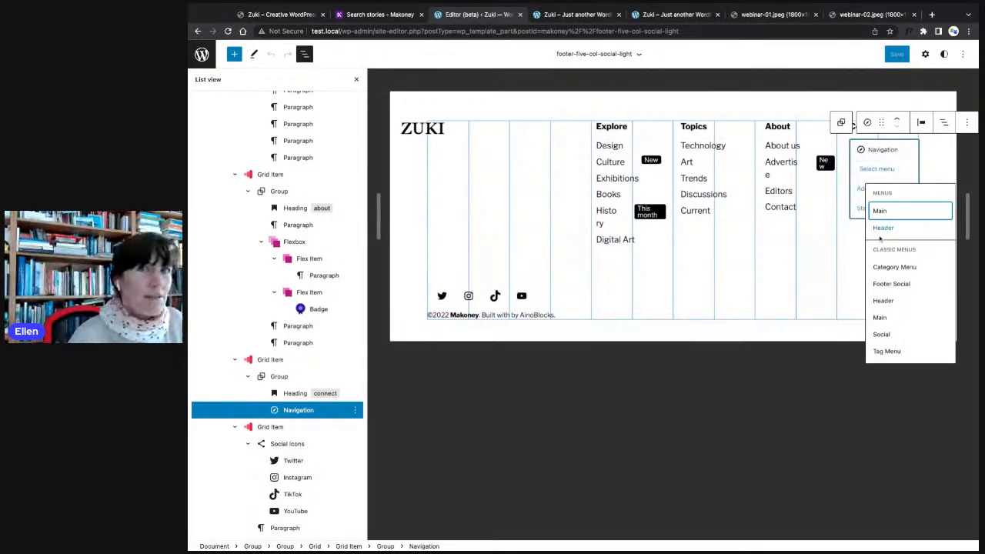
{"action": "left_click", "coordinate": [879, 211]}
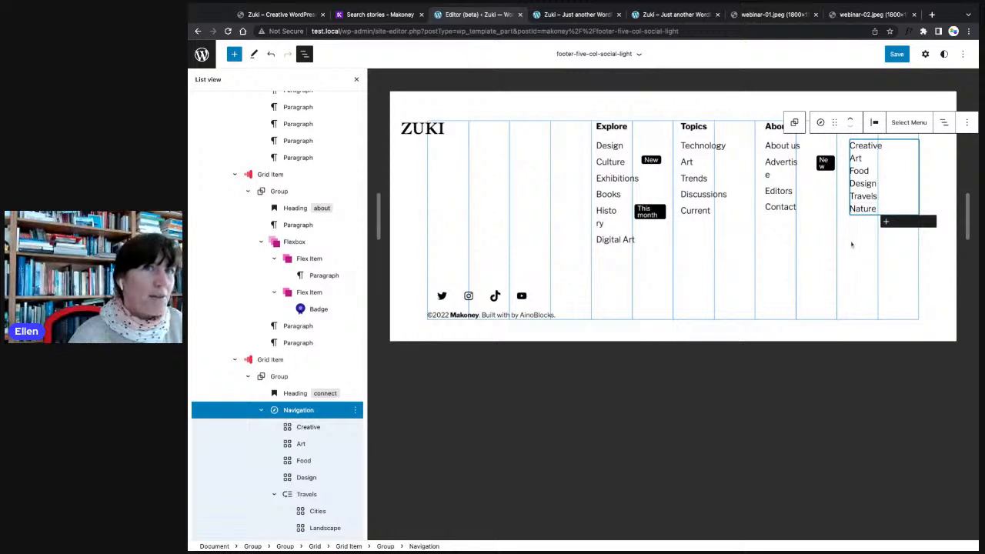
- Inspect the Technology and Design links, the badge beside Advertise and the copyright line in the footer
{"action": "left_click", "coordinate": [703, 146]}
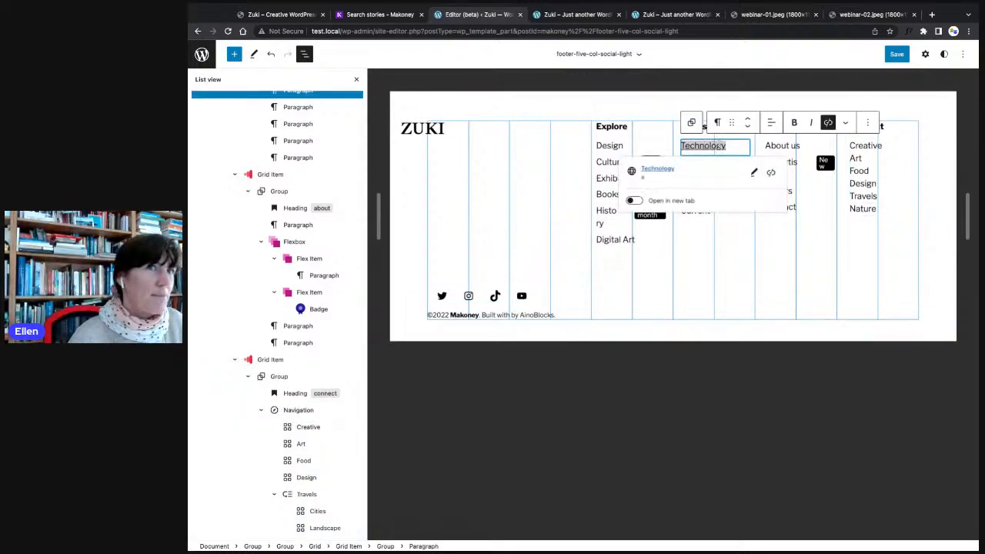
{"action": "left_click", "coordinate": [609, 145]}
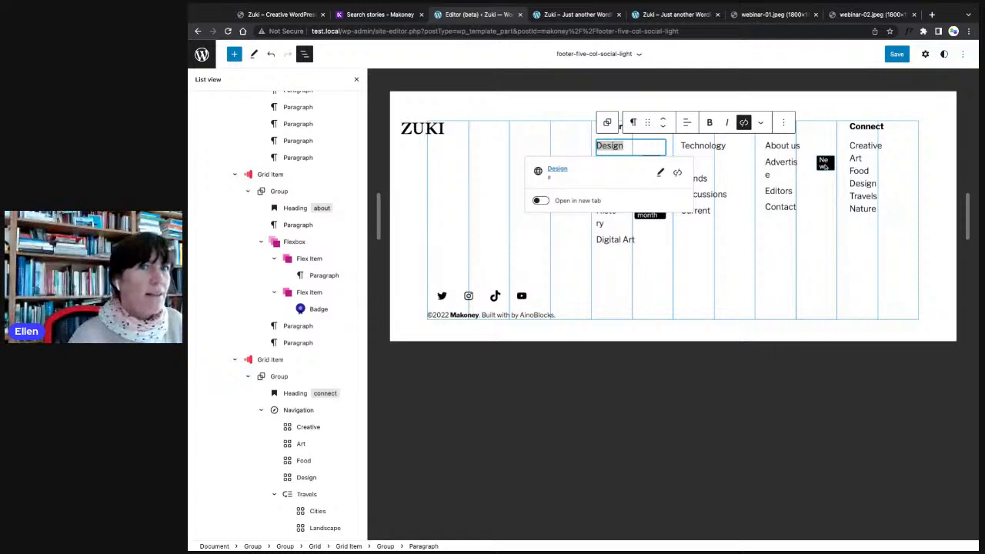
{"action": "left_click", "coordinate": [828, 164]}
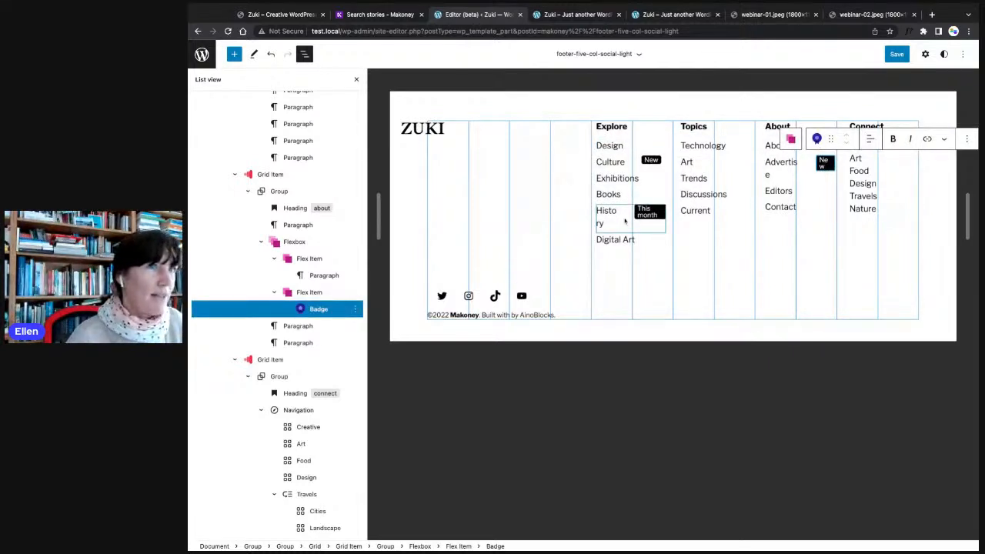
{"action": "left_click", "coordinate": [585, 380]}
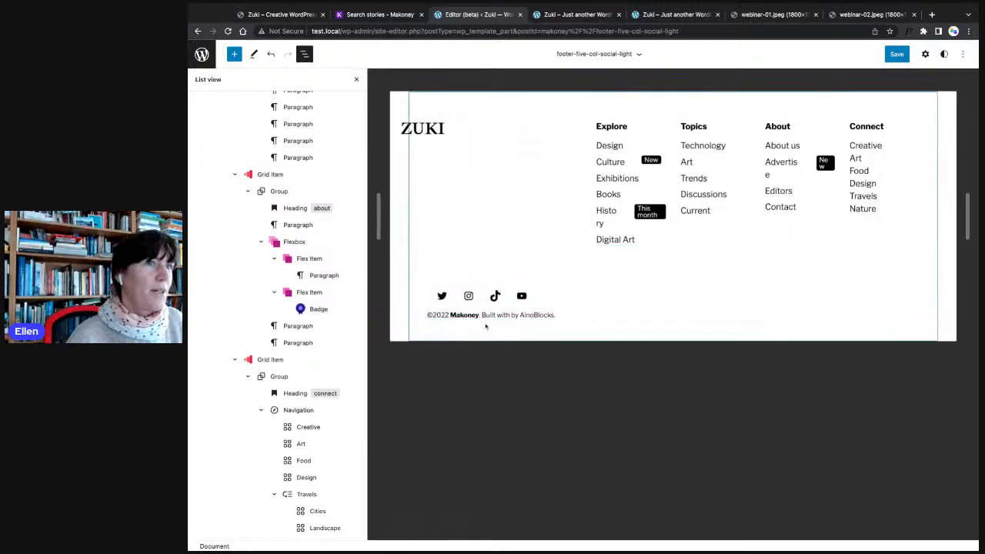
{"action": "left_click", "coordinate": [496, 315]}
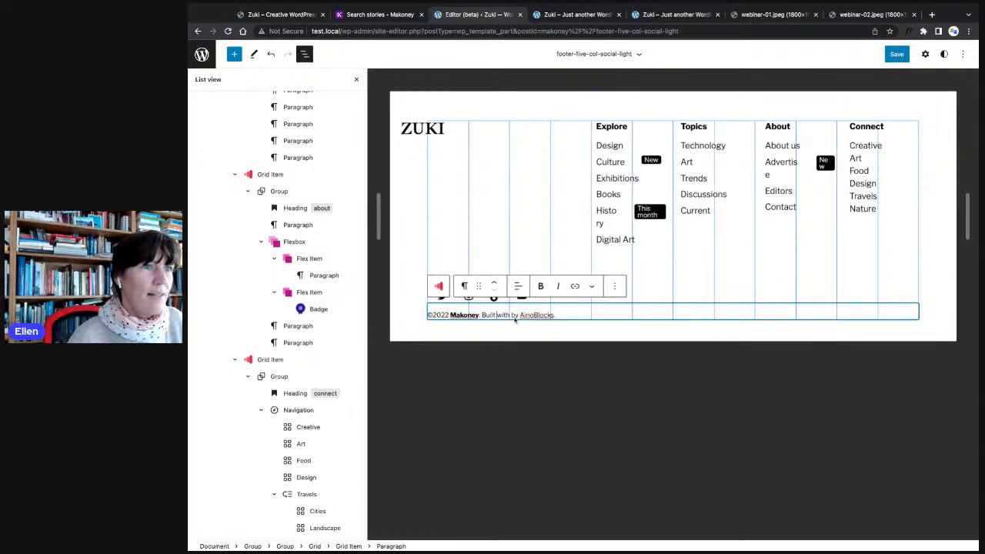
{"action": "left_click", "coordinate": [517, 413]}
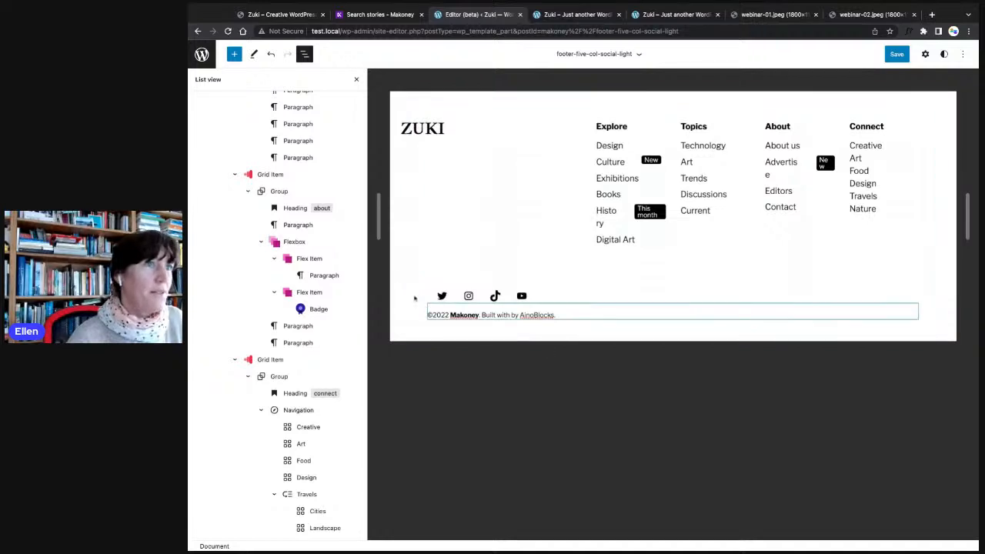
- Close the block structure list and save the footer-five-col-social-light template part
{"action": "left_click", "coordinate": [305, 53]}
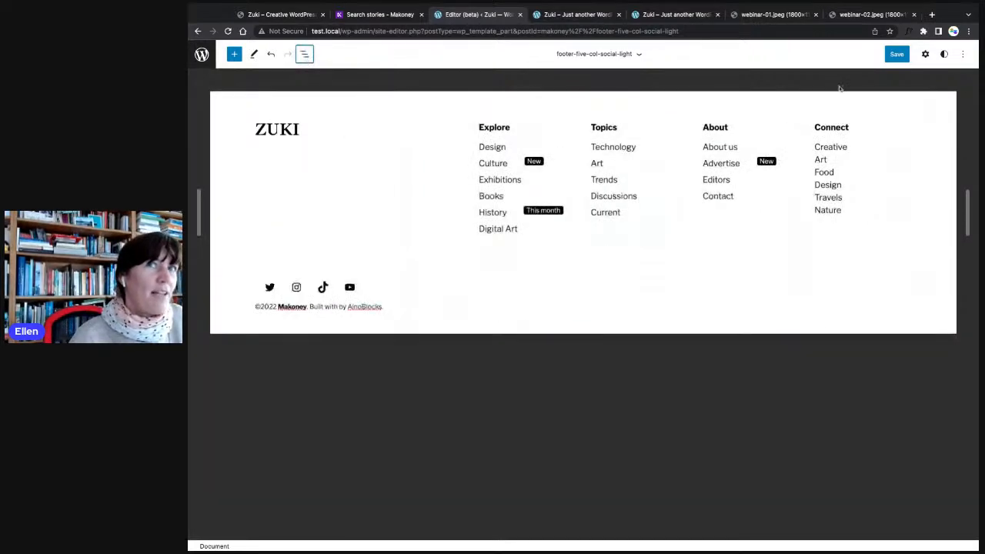
{"action": "left_click", "coordinate": [898, 54]}
{"action": "left_click", "coordinate": [912, 54]}
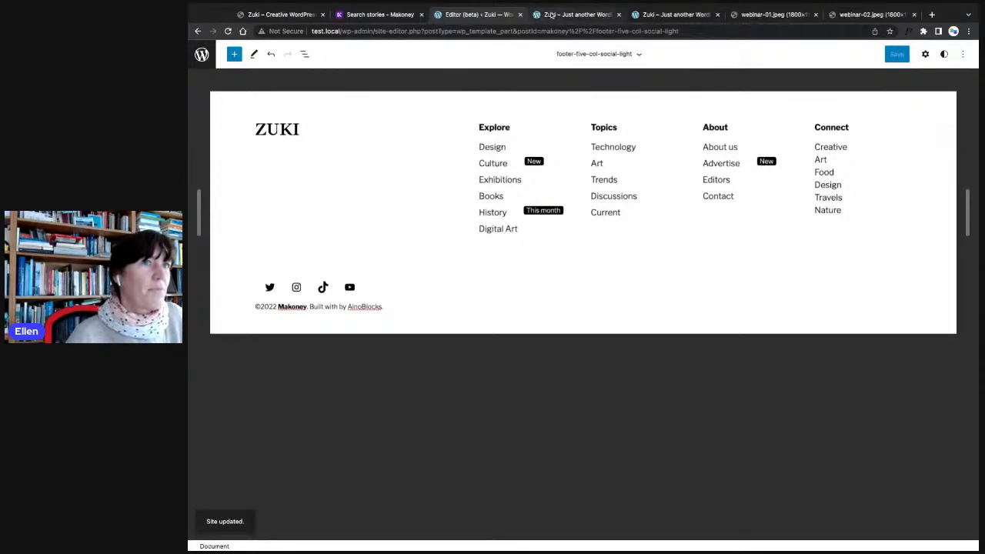
- Check the newsletter section and footer on the live homepage, and return to the site editor's template parts list
{"action": "left_click", "coordinate": [551, 15]}
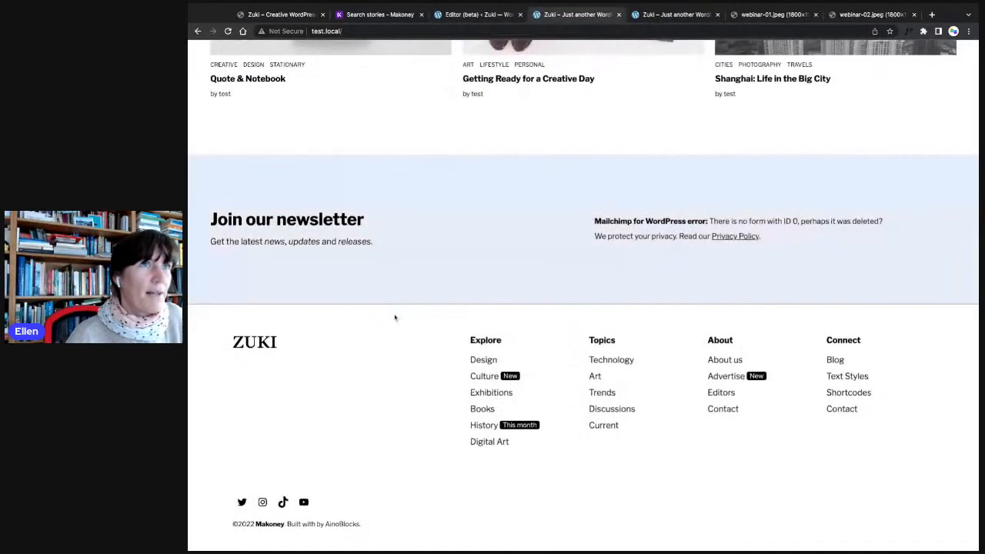
{"action": "left_click", "coordinate": [458, 22]}
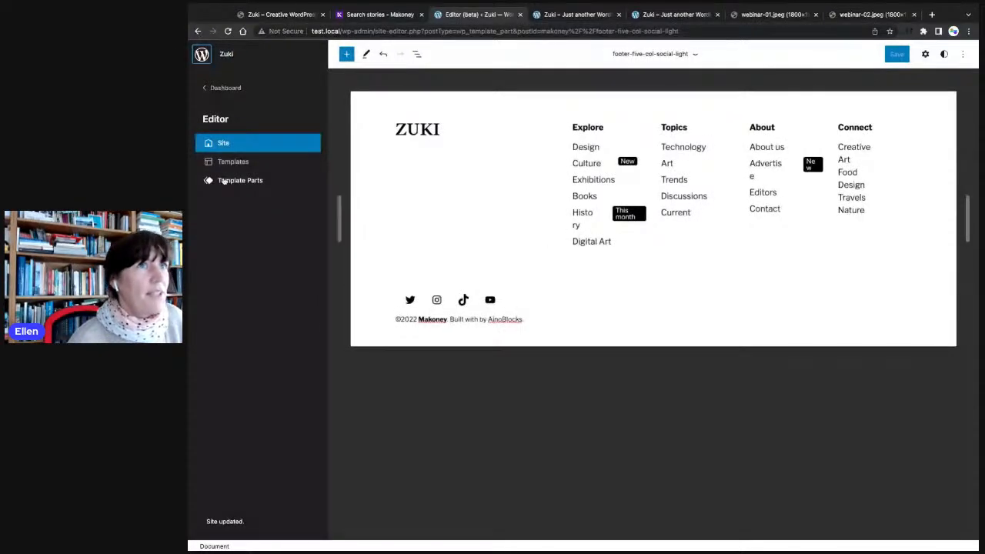
{"action": "left_click", "coordinate": [222, 181]}
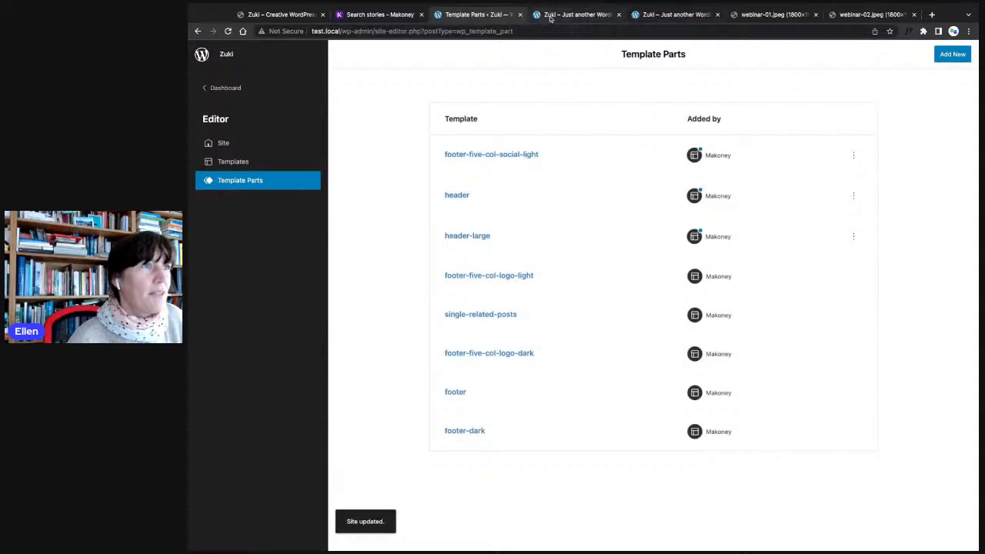
- Open the Behind the Scenes @ Elmastudio post from the live homepage and review its featured image and text
{"action": "left_click", "coordinate": [553, 15]}
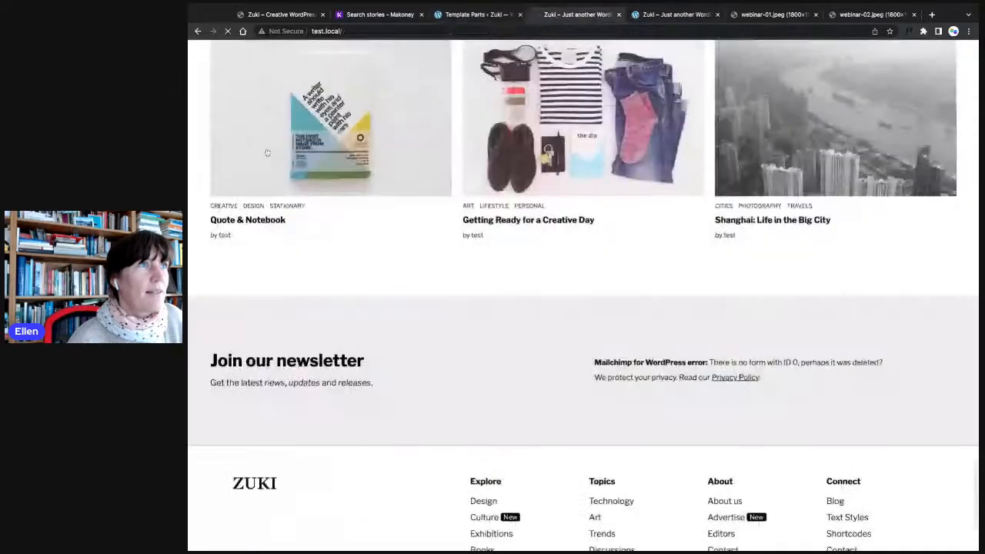
{"action": "left_click", "coordinate": [198, 31]}
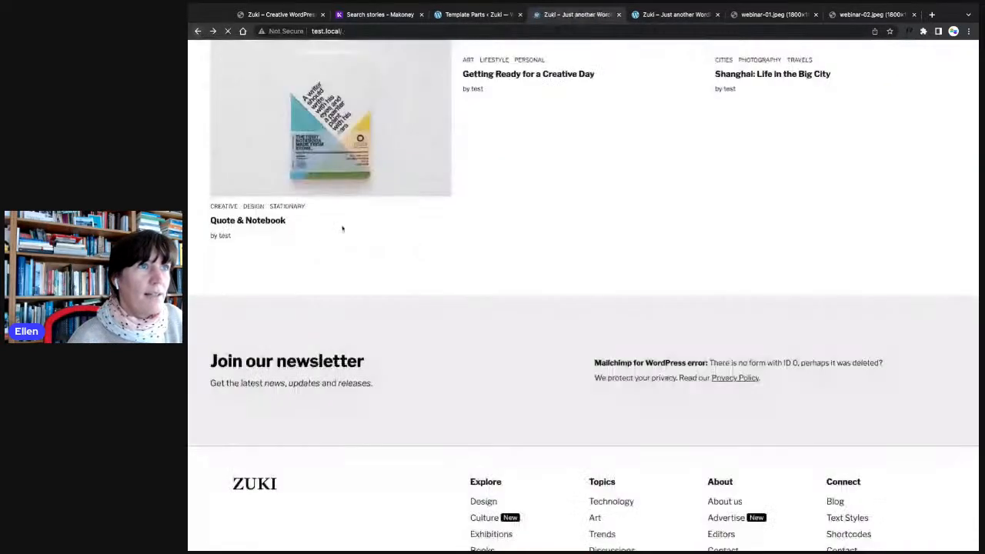
{"action": "scroll", "coordinate": [331, 206], "scroll_direction": "up", "scroll_amount": 5}
{"action": "scroll", "coordinate": [331, 206], "scroll_direction": "up", "scroll_amount": 6}
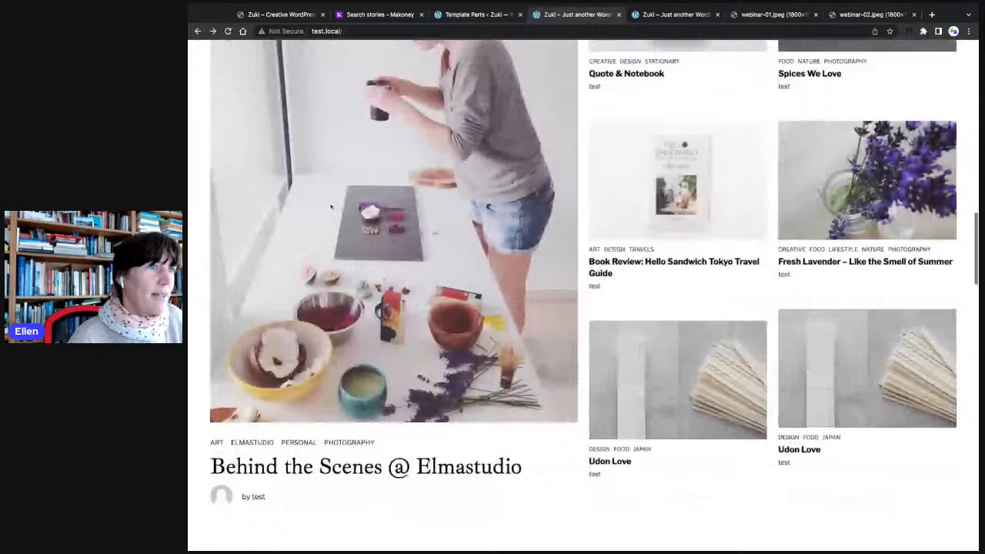
{"action": "left_click", "coordinate": [293, 226]}
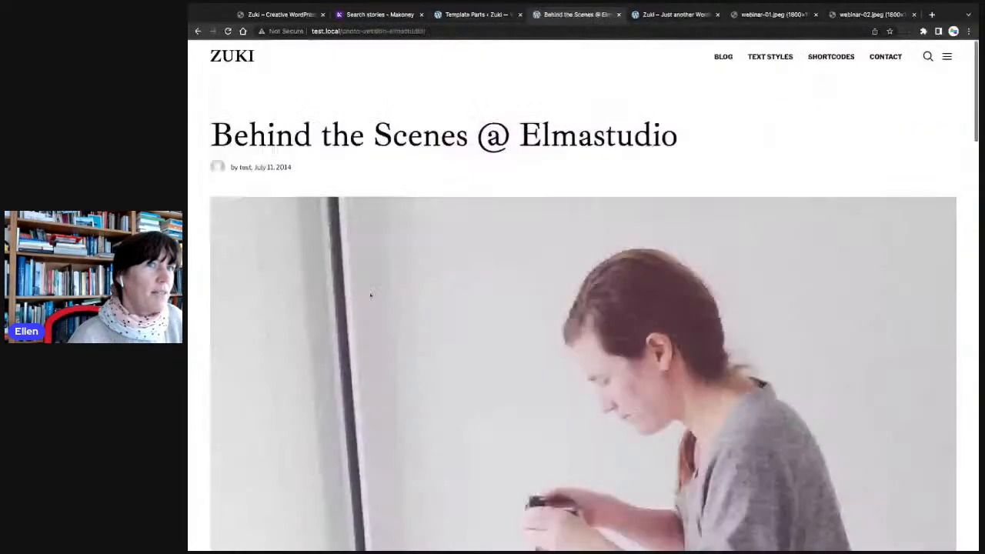
{"action": "scroll", "coordinate": [370, 294], "scroll_direction": "down", "scroll_amount": 5}
{"action": "scroll", "coordinate": [370, 294], "scroll_direction": "down", "scroll_amount": 8}
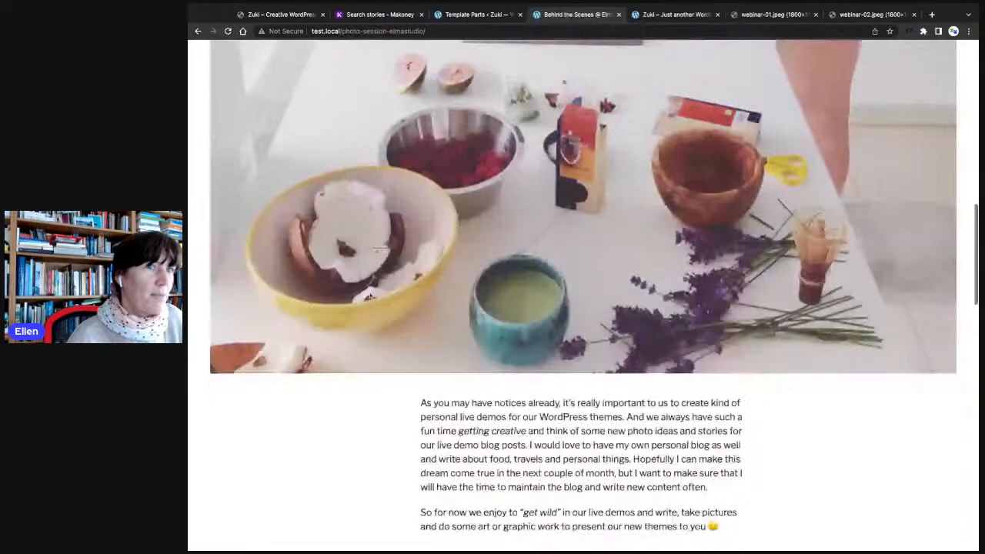
{"action": "scroll", "coordinate": [370, 295], "scroll_direction": "up", "scroll_amount": 12}
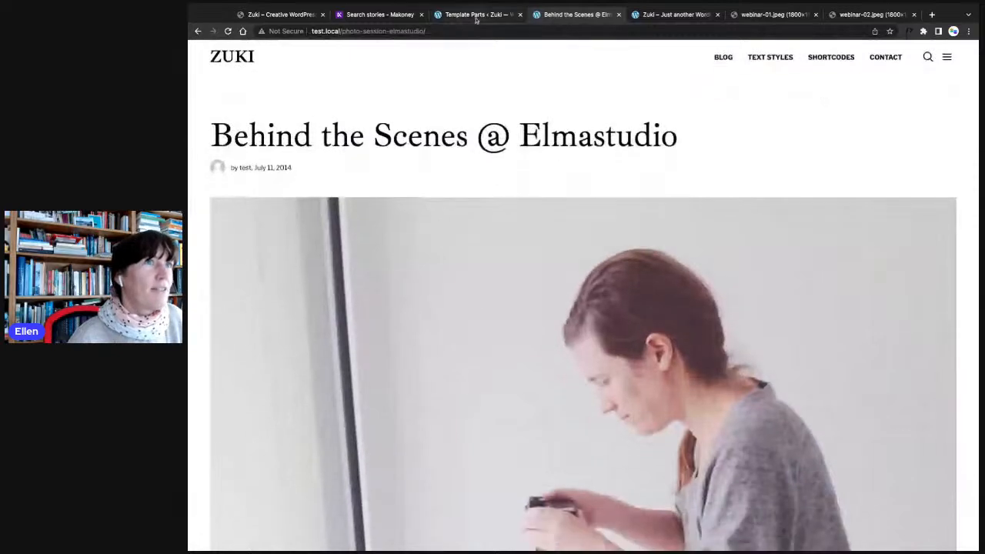
- Leave the site editor for the dashboard and open the Behind the Scenes @ Elmastudio post for editing
{"action": "left_click", "coordinate": [476, 14]}
{"action": "left_click", "coordinate": [218, 88]}
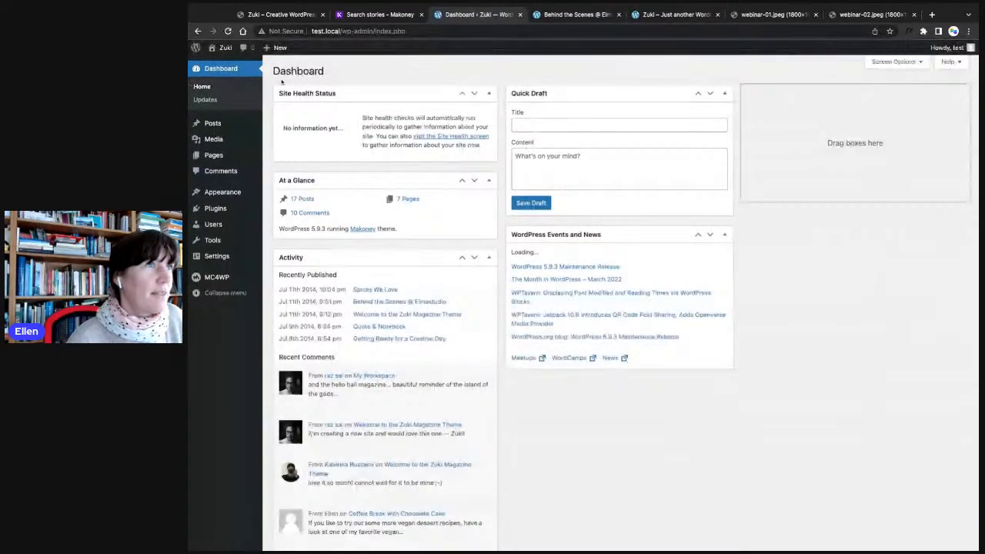
{"action": "mouse_move", "coordinate": [233, 145]}
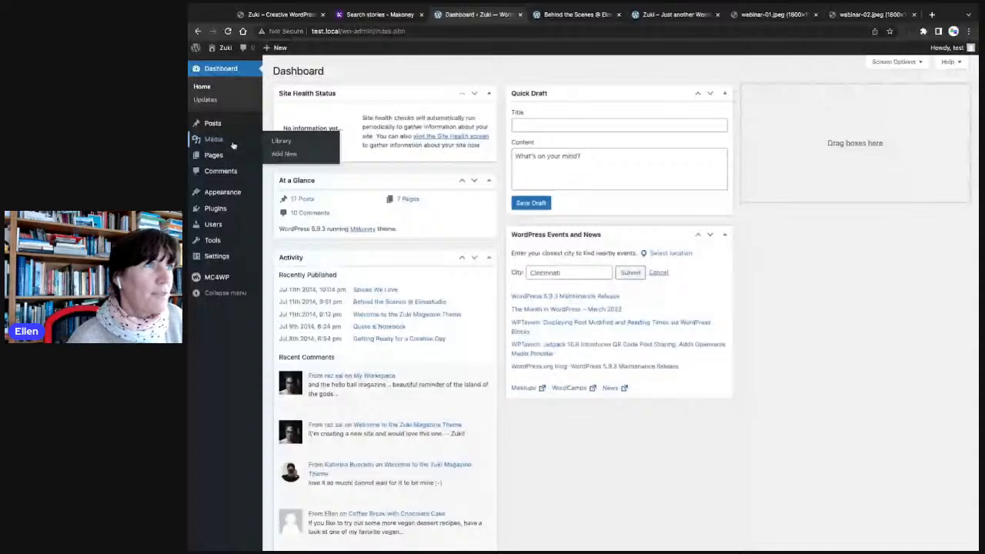
{"action": "left_click", "coordinate": [213, 123]}
{"action": "left_click", "coordinate": [574, 15]}
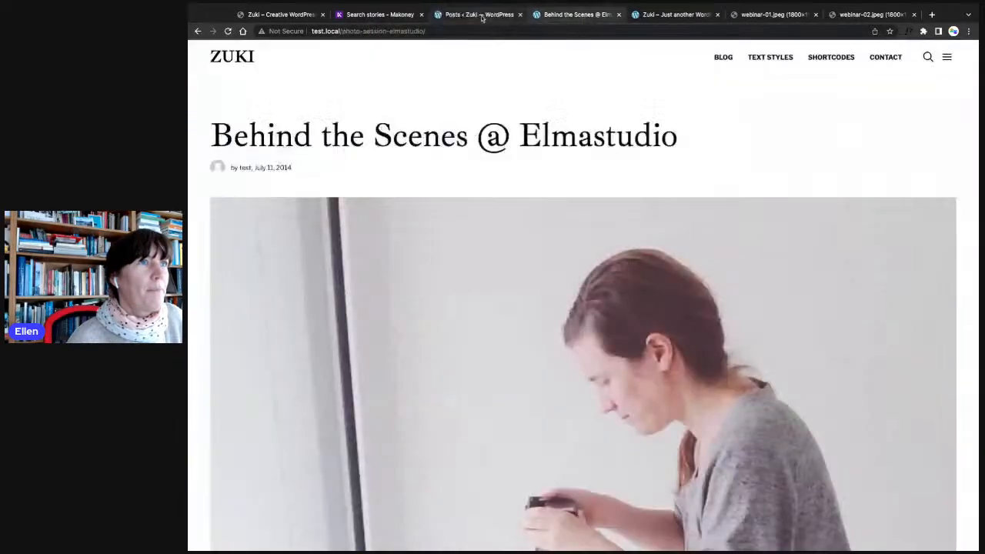
{"action": "left_click", "coordinate": [482, 15]}
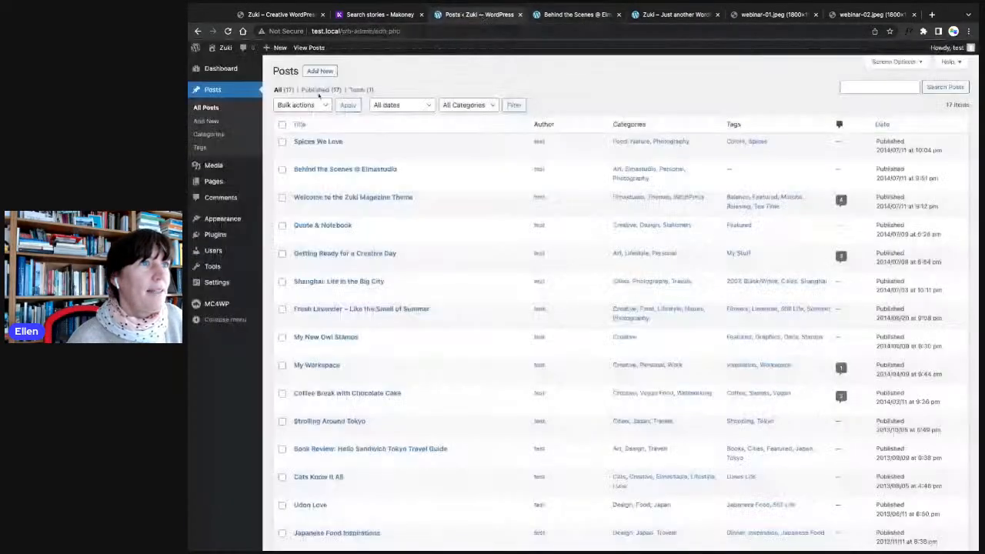
{"action": "left_click", "coordinate": [343, 171]}
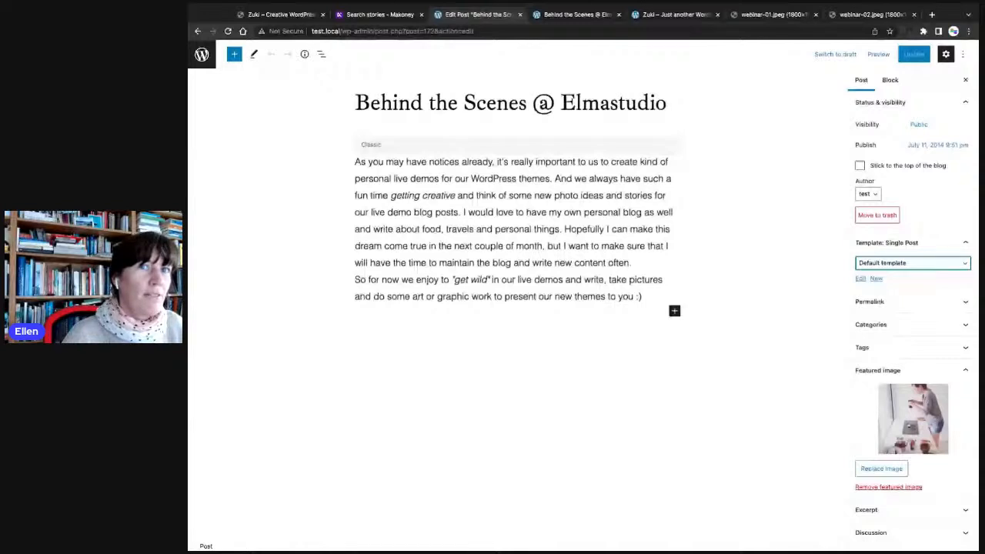
- Update the post and reload its live page to review the title and featured image layout
{"action": "left_click", "coordinate": [913, 54]}
{"action": "left_click", "coordinate": [573, 14]}
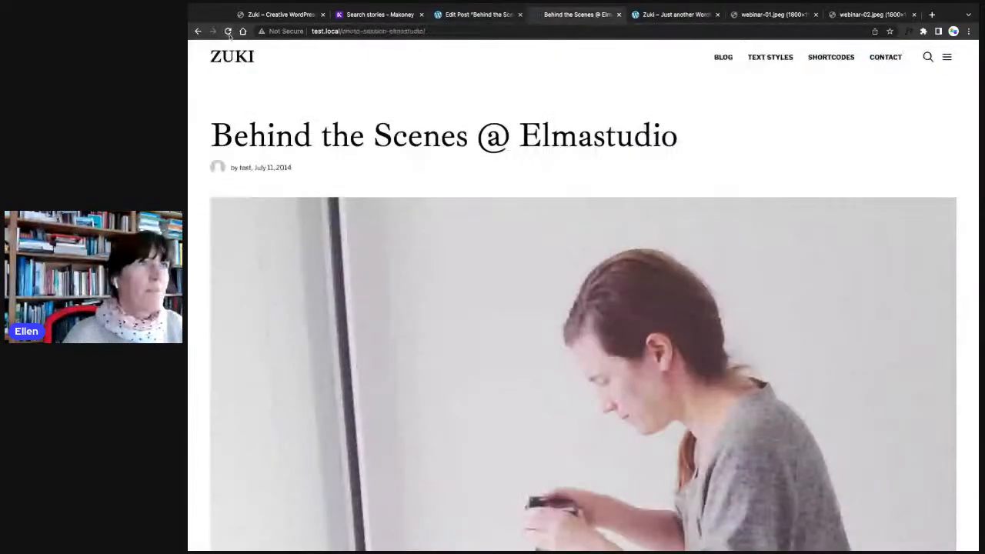
{"action": "left_click", "coordinate": [227, 30]}
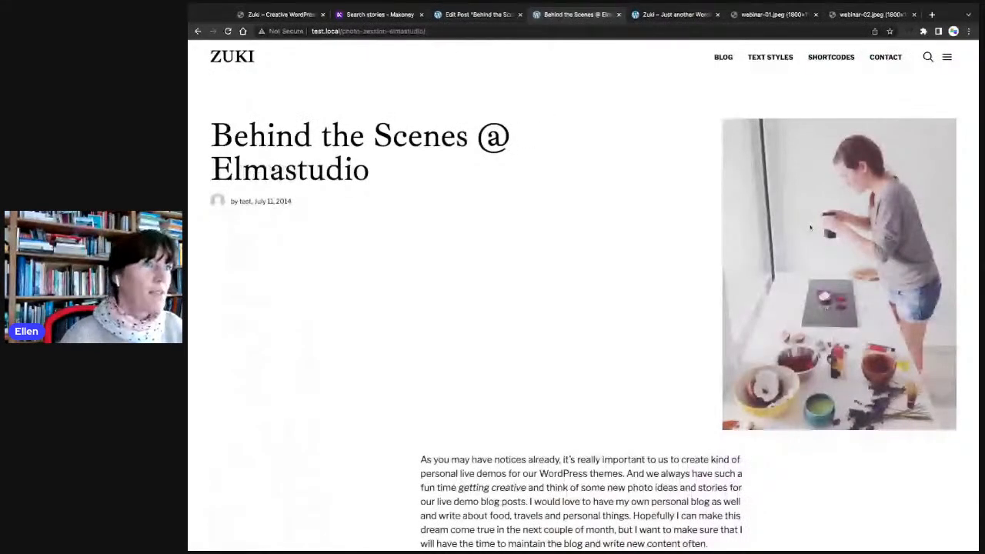
{"action": "scroll", "coordinate": [545, 330], "scroll_direction": "down", "scroll_amount": 1}
{"action": "scroll", "coordinate": [324, 316], "scroll_direction": "up", "scroll_amount": 1}
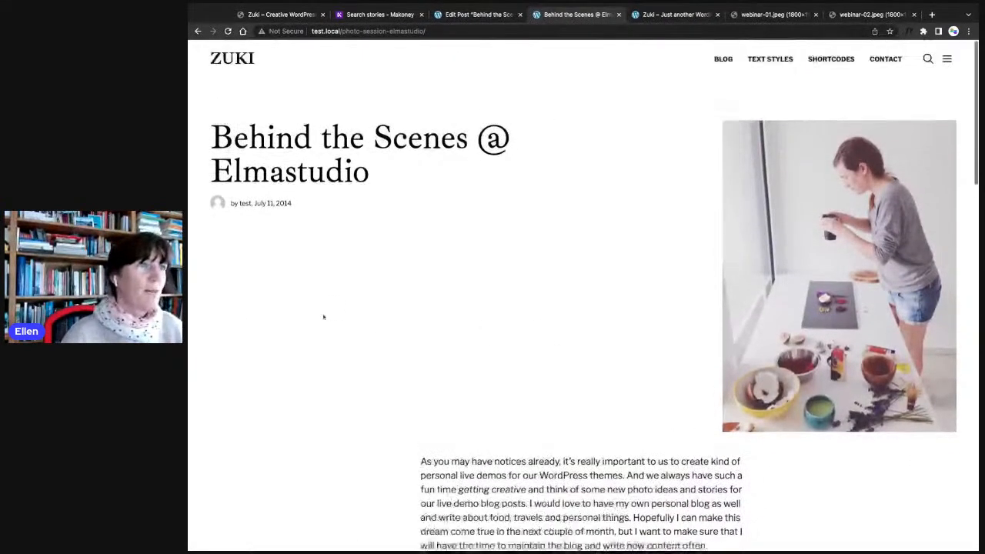
{"action": "scroll", "coordinate": [266, 299], "scroll_direction": "down", "scroll_amount": 1}
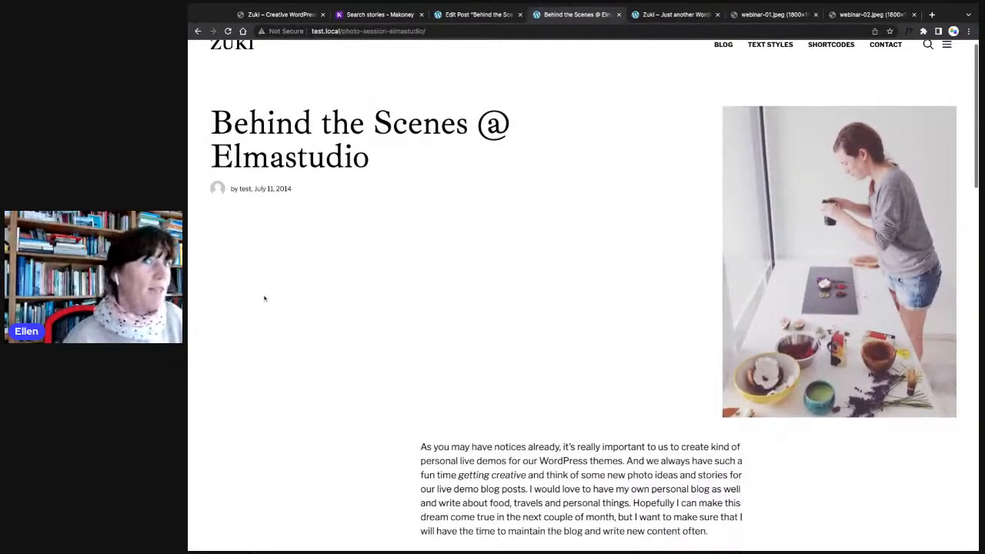
{"action": "scroll", "coordinate": [266, 298], "scroll_direction": "up", "scroll_amount": 1}
{"action": "scroll", "coordinate": [266, 299], "scroll_direction": "down", "scroll_amount": 1}
{"action": "scroll", "coordinate": [596, 330], "scroll_direction": "down", "scroll_amount": 4}
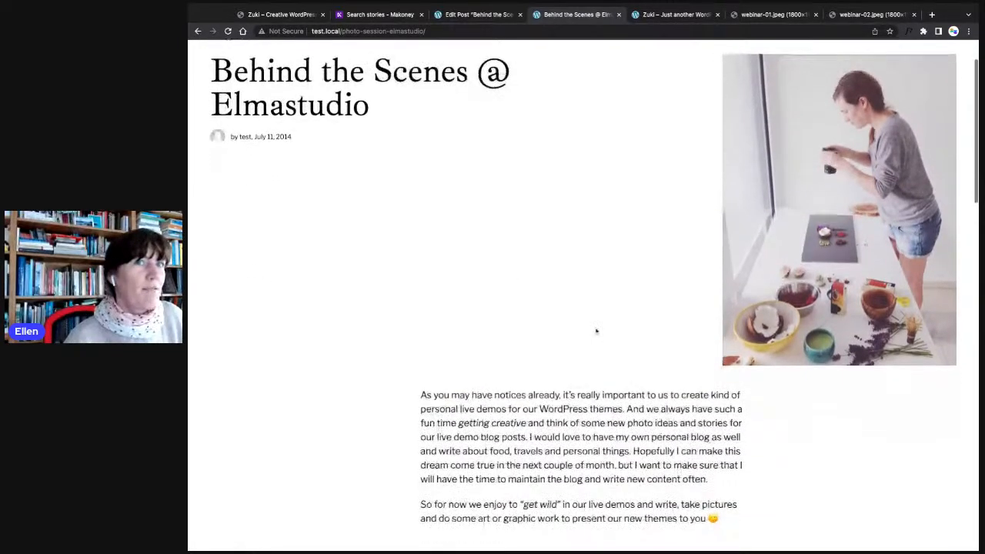
- Recheck the Behind the Scenes @ Elmastudio post's header layout, and open the Quote & Notebook post from the posts list for editing
{"action": "scroll", "coordinate": [612, 245], "scroll_direction": "up", "scroll_amount": 5}
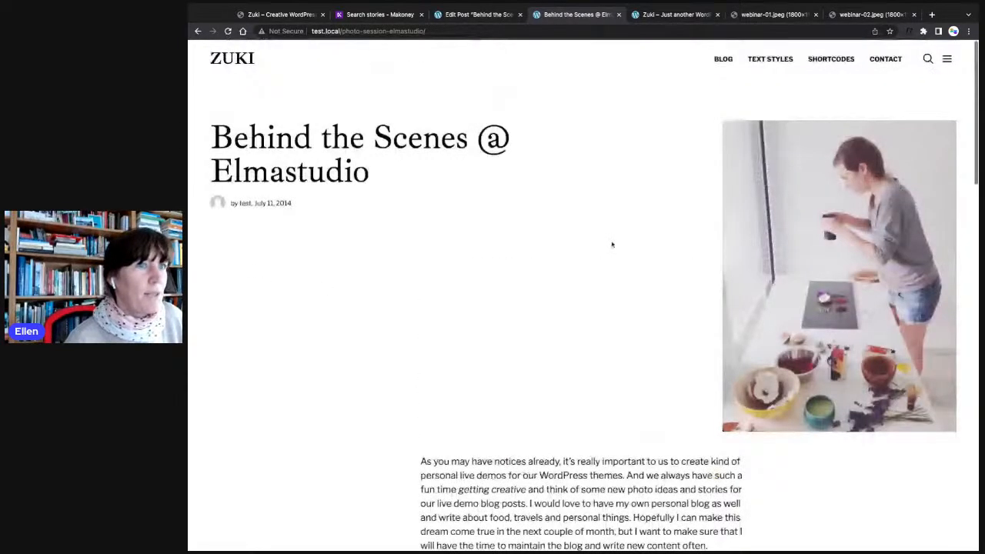
{"action": "scroll", "coordinate": [612, 245], "scroll_direction": "down", "scroll_amount": 2}
{"action": "scroll", "coordinate": [418, 251], "scroll_direction": "up", "scroll_amount": 3}
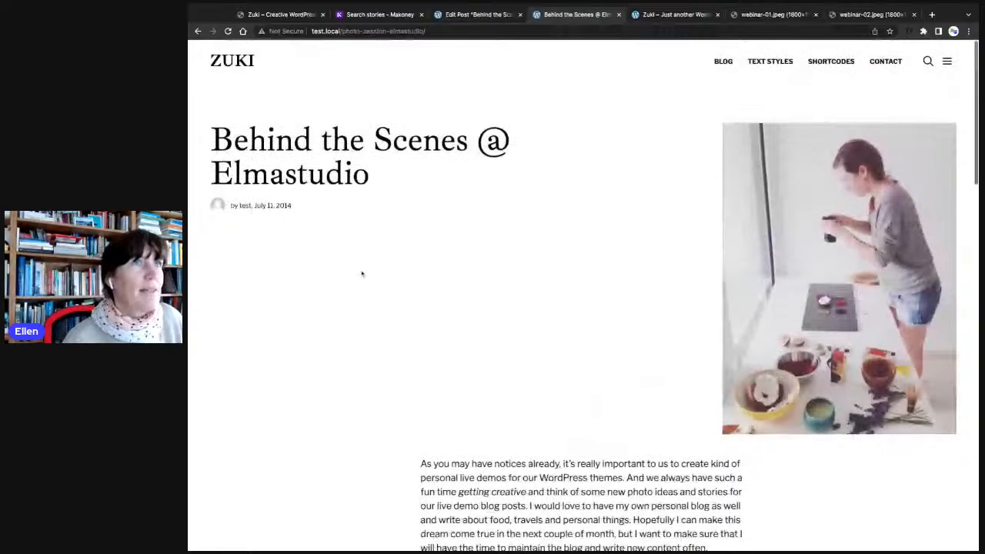
{"action": "left_click", "coordinate": [470, 14]}
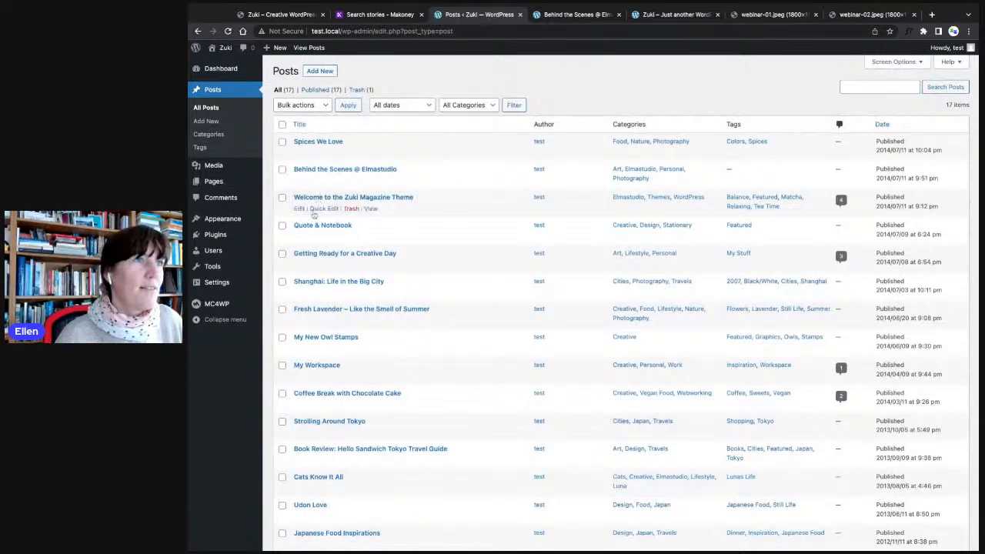
{"action": "left_click", "coordinate": [320, 226]}
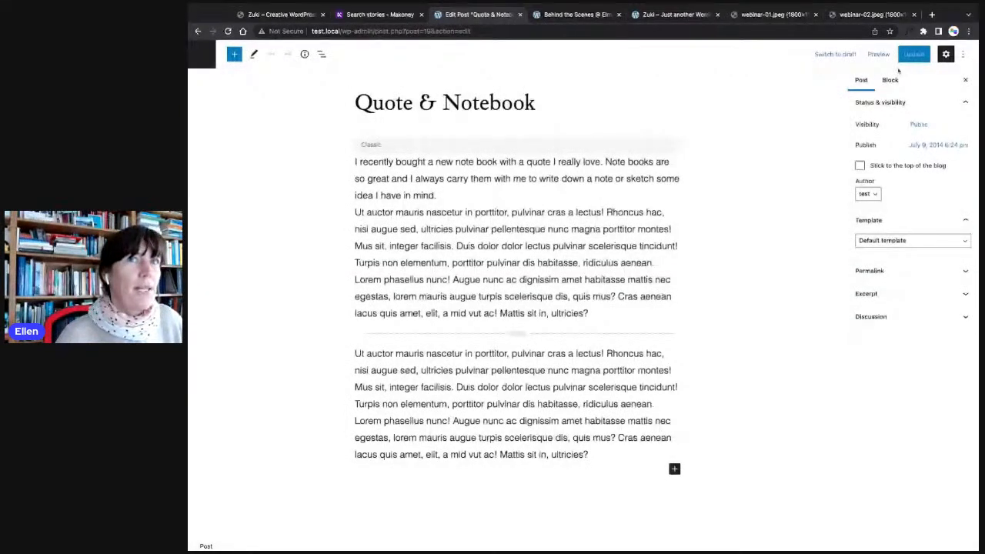
- Preview the Quote & Notebook post in a new tab and review its featured image and text
{"action": "left_click", "coordinate": [878, 54]}
{"action": "left_click", "coordinate": [873, 139]}
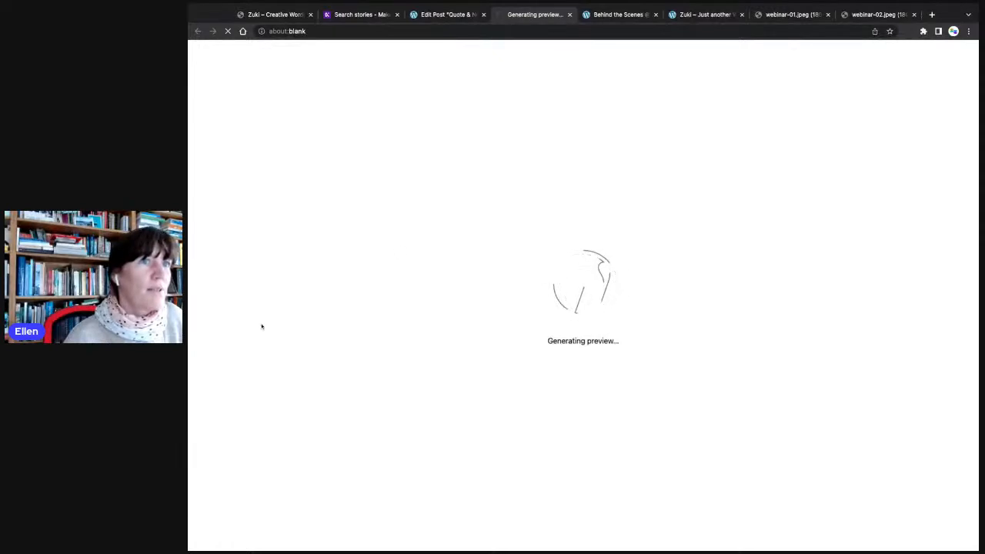
{"action": "scroll", "coordinate": [267, 292], "scroll_direction": "down", "scroll_amount": 5}
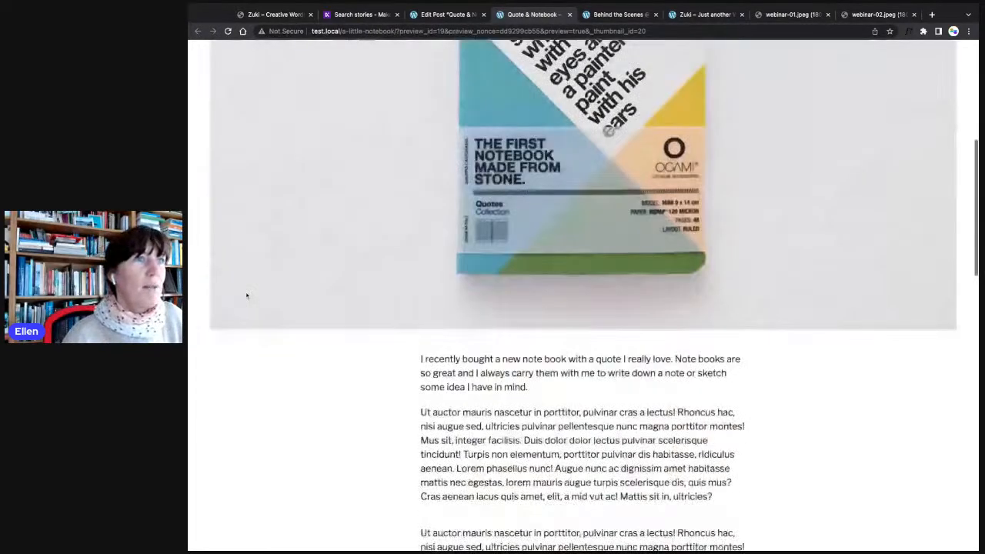
{"action": "scroll", "coordinate": [246, 295], "scroll_direction": "up", "scroll_amount": 5}
- Assign the Post without Featured Image template to the Quote & Notebook post, update it and reload its preview
{"action": "left_click", "coordinate": [447, 14]}
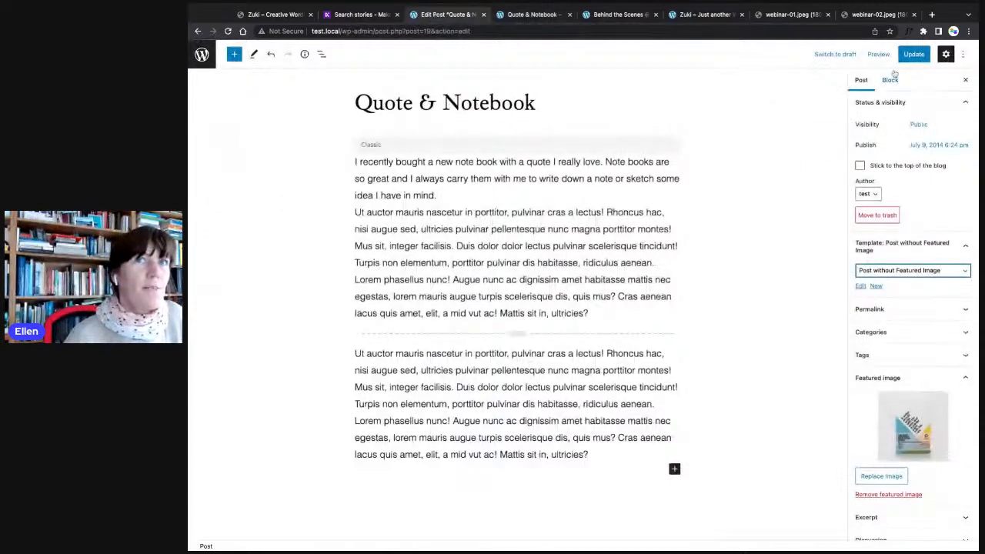
{"action": "left_click", "coordinate": [913, 55]}
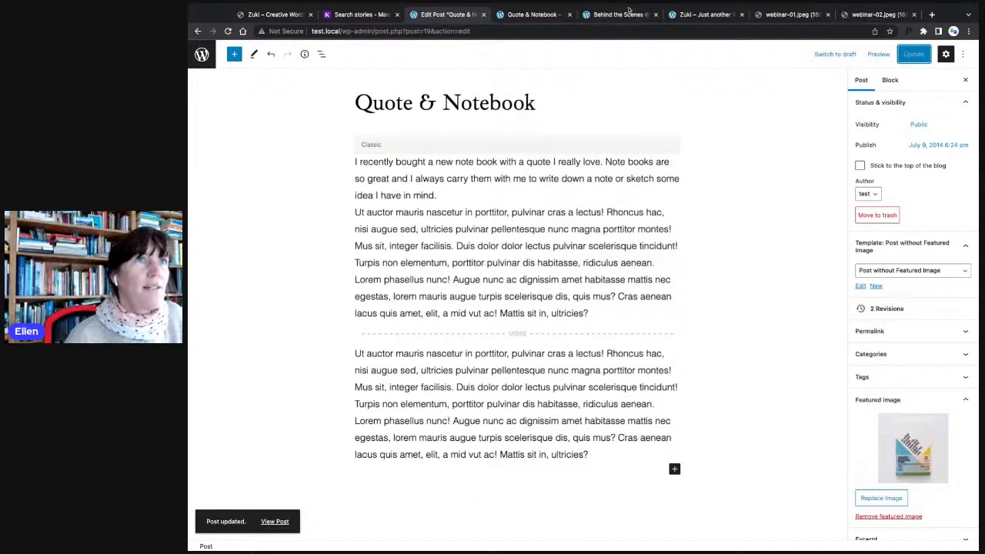
{"action": "left_click", "coordinate": [535, 14]}
{"action": "left_click", "coordinate": [228, 33]}
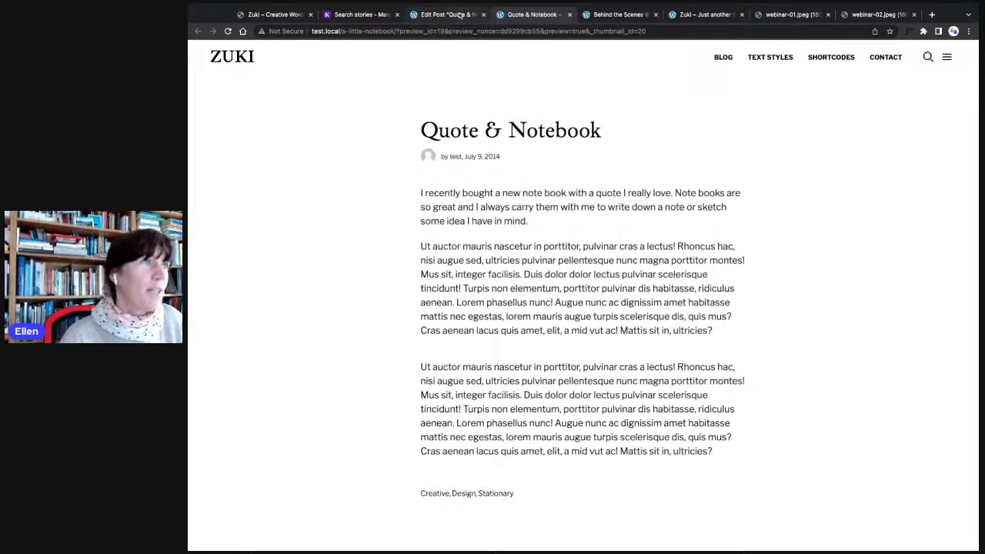
- Review the rest of the Quote & Notebook preview, including the author box, comment form and More blog posts section
{"action": "key", "text": "ctrl+shift+Tab"}
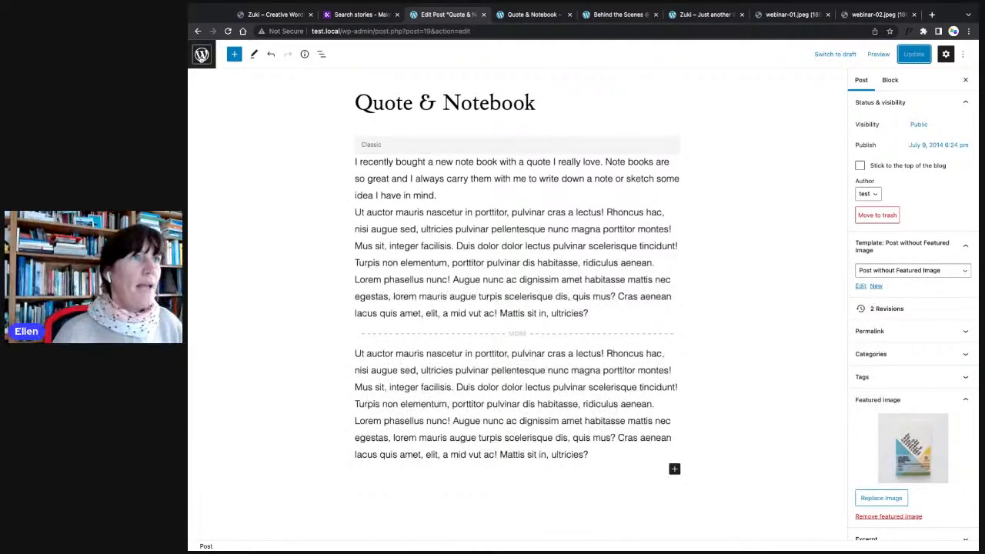
{"action": "left_click", "coordinate": [531, 15]}
{"action": "scroll", "coordinate": [362, 308], "scroll_direction": "down", "scroll_amount": 15}
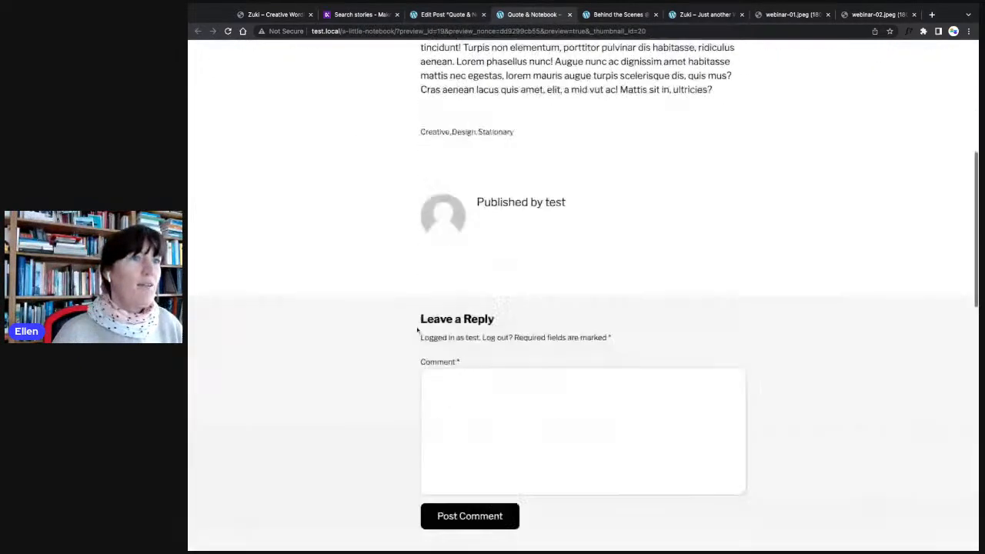
{"action": "scroll", "coordinate": [335, 298], "scroll_direction": "down", "scroll_amount": 2}
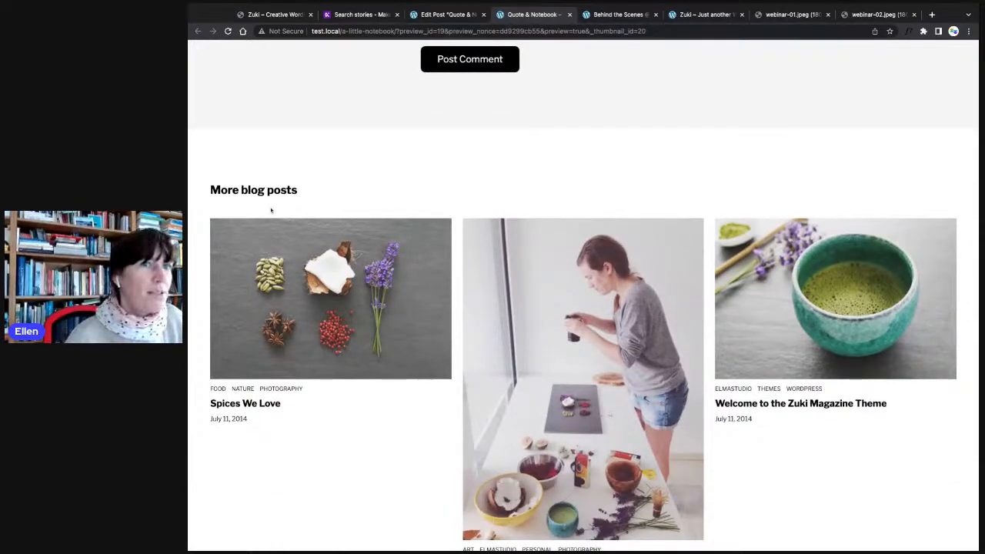
{"action": "scroll", "coordinate": [271, 210], "scroll_direction": "down", "scroll_amount": 2}
- Leave the post editor and open the single-related-posts template part in the site editor
{"action": "left_click", "coordinate": [447, 14]}
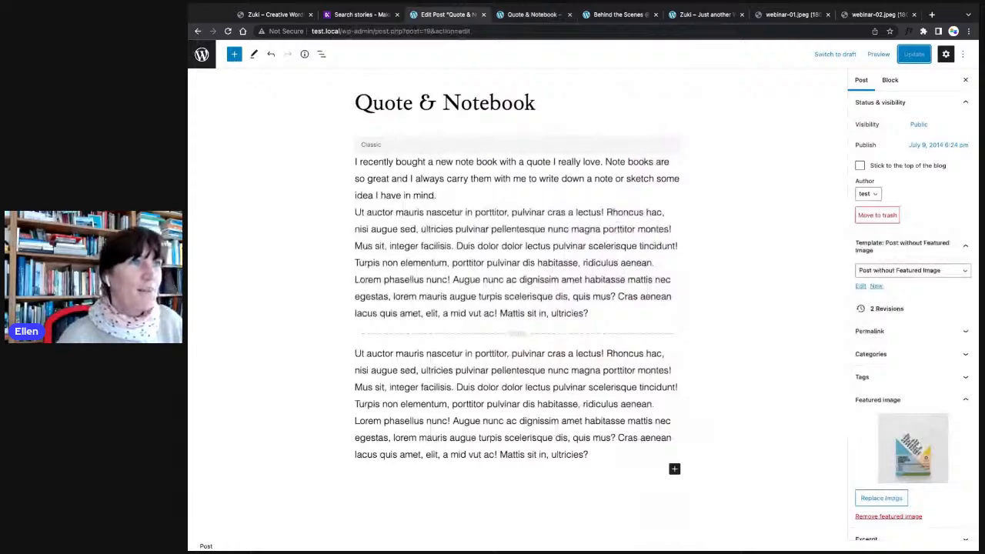
{"action": "left_click", "coordinate": [201, 54]}
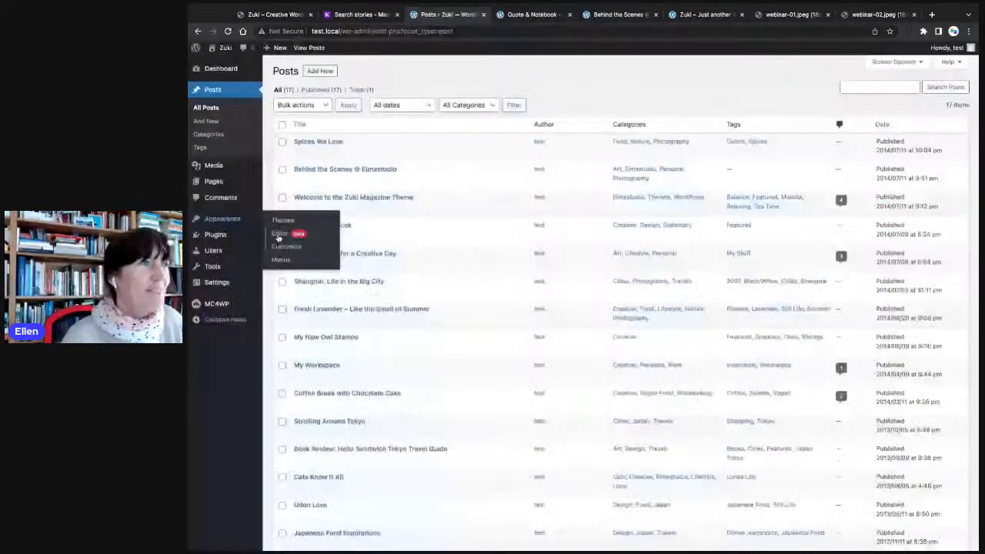
{"action": "left_click", "coordinate": [278, 235]}
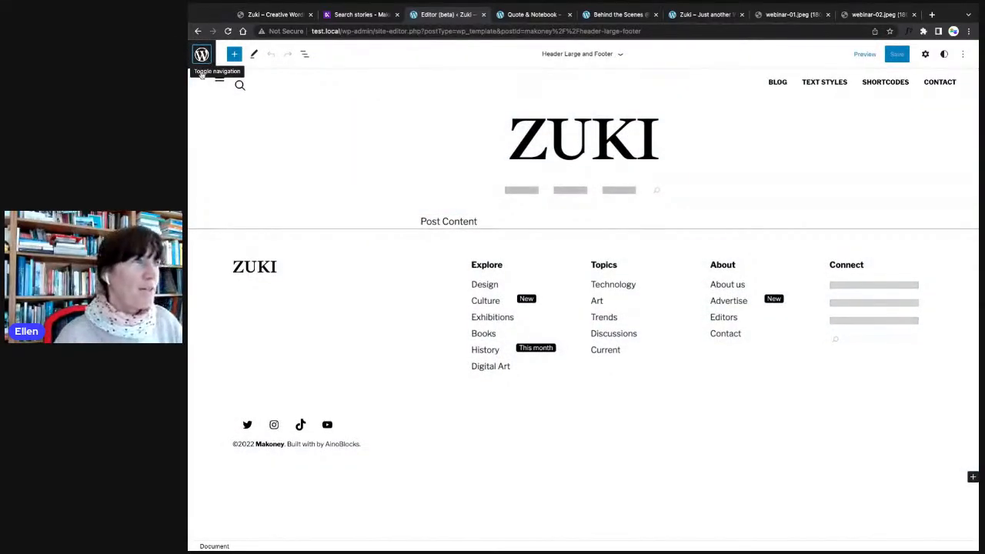
{"action": "left_click", "coordinate": [201, 53]}
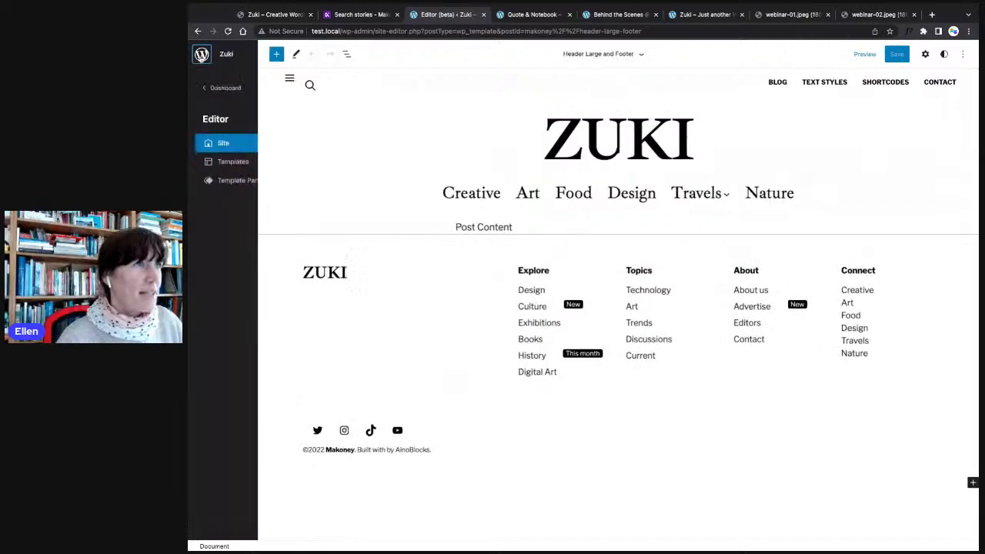
{"action": "left_click", "coordinate": [240, 183]}
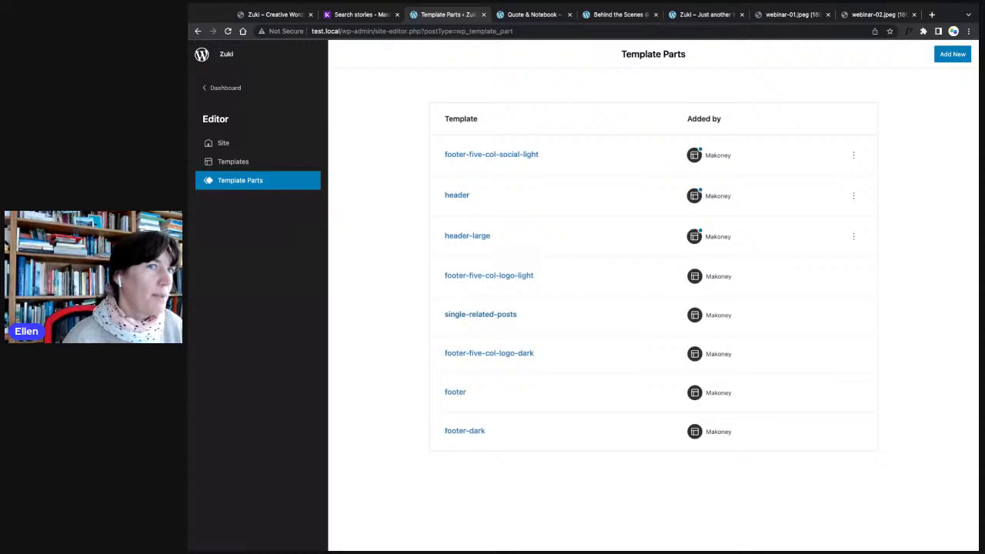
{"action": "left_click", "coordinate": [457, 315]}
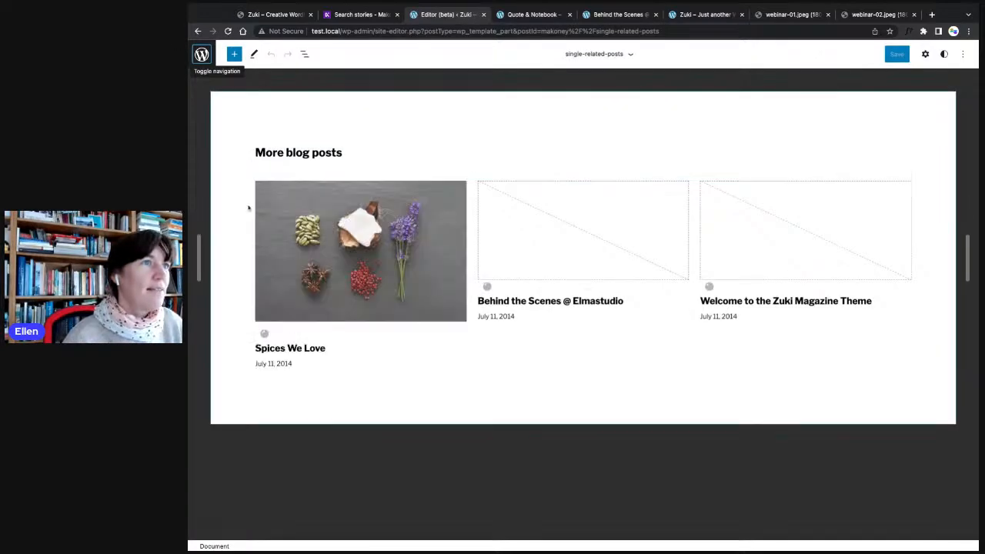
- Filter the related posts Query Loop by the Design category and save the template part
{"action": "left_click", "coordinate": [353, 247]}
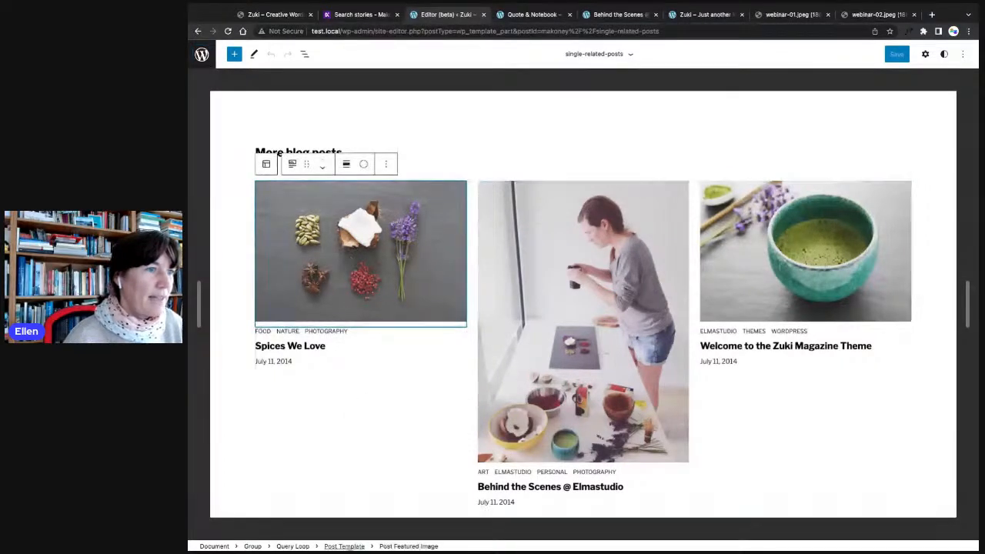
{"action": "left_click", "coordinate": [267, 163]}
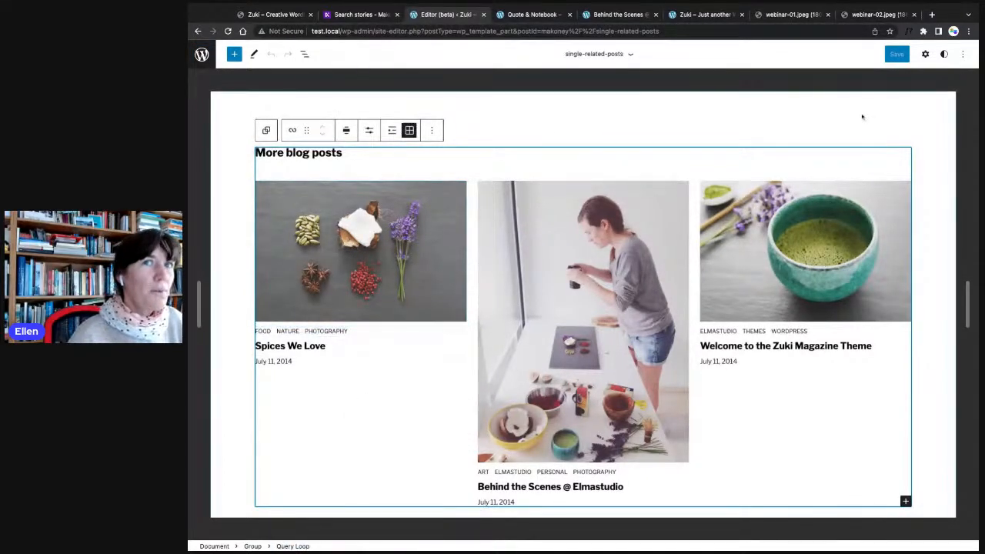
{"action": "left_click", "coordinate": [926, 54]}
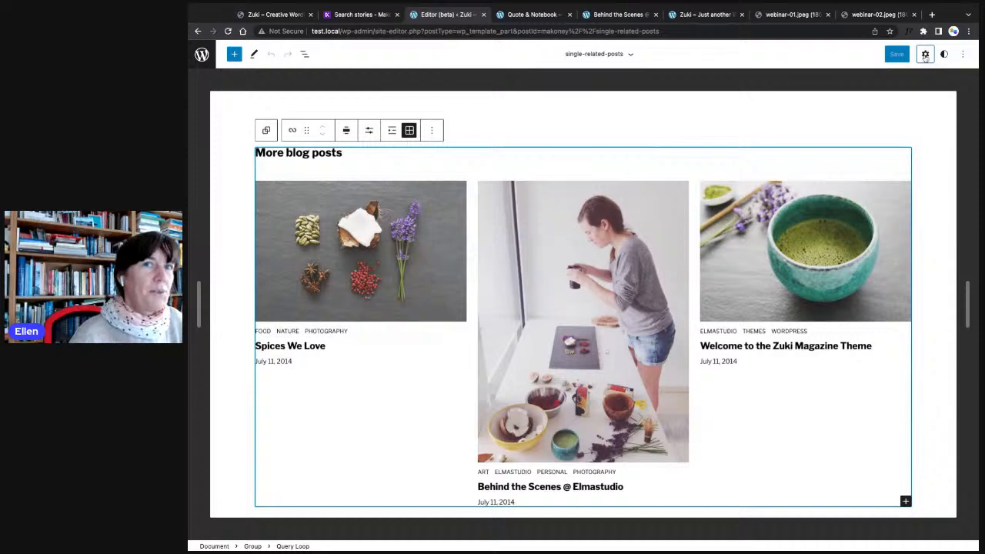
{"action": "scroll", "coordinate": [899, 292], "scroll_direction": "down", "scroll_amount": 8}
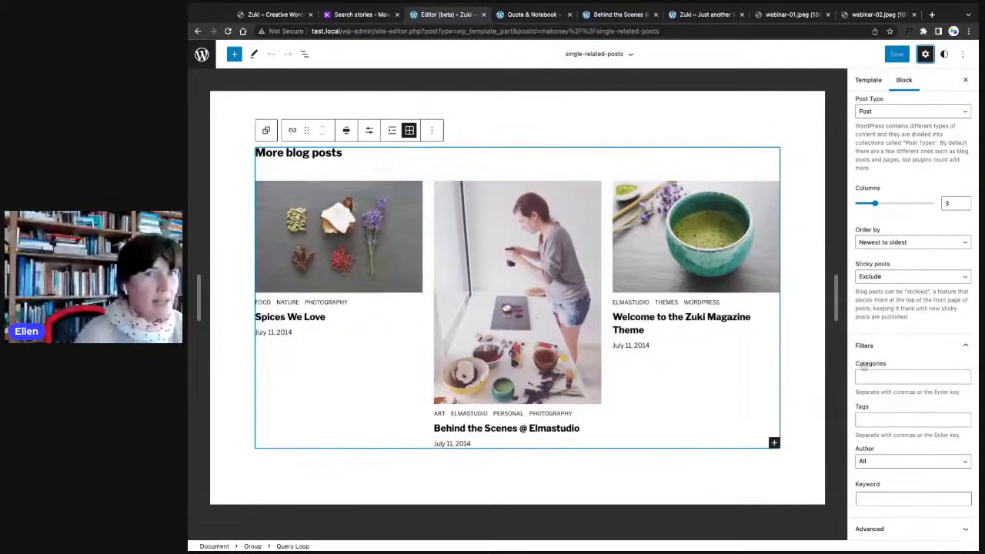
{"action": "left_click", "coordinate": [870, 375]}
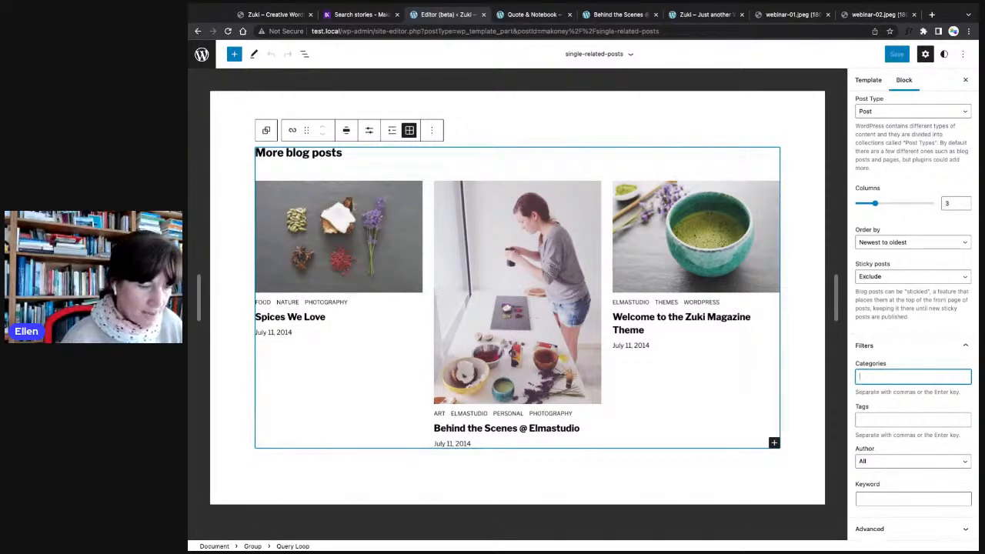
{"action": "type", "text": "Design"}
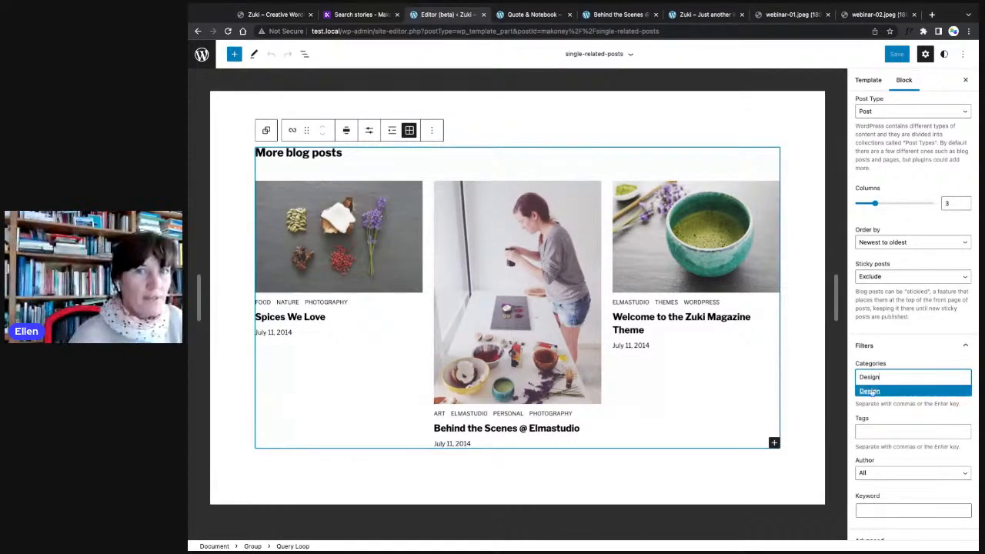
{"action": "left_click", "coordinate": [872, 391]}
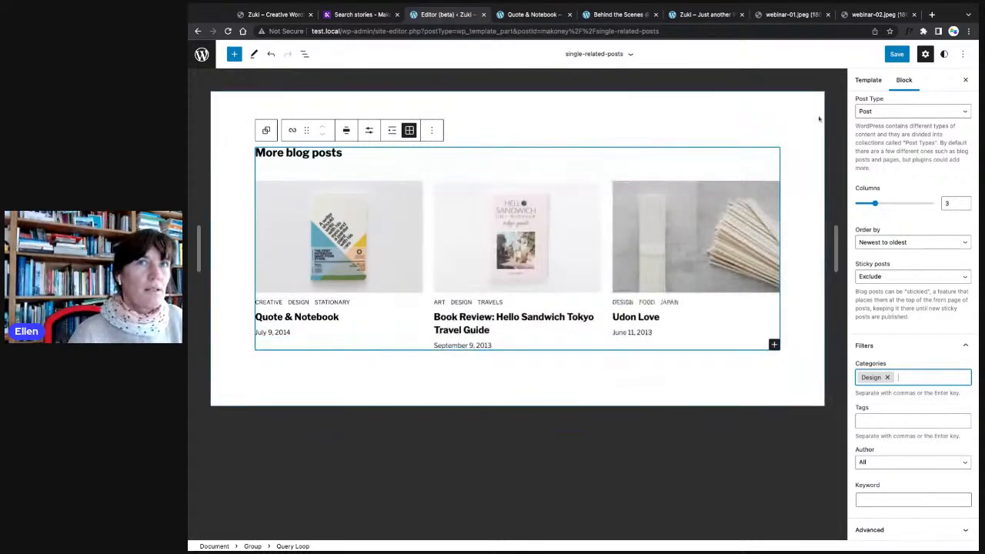
{"action": "left_click", "coordinate": [897, 53]}
{"action": "left_click", "coordinate": [908, 53]}
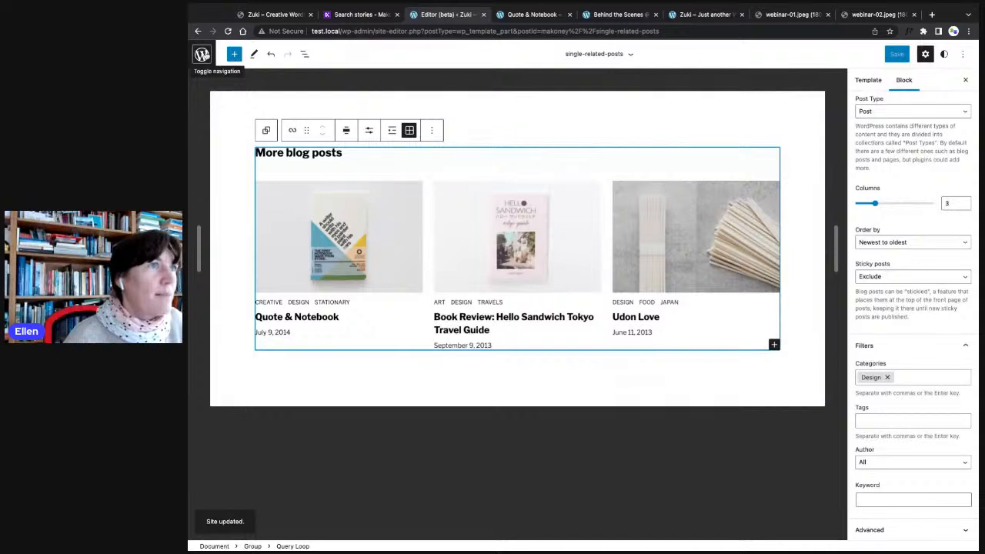
- Change the More blog posts heading to "Explore posts" and save the template part
{"action": "left_click", "coordinate": [290, 154]}
{"action": "triple_click", "coordinate": [343, 154]}
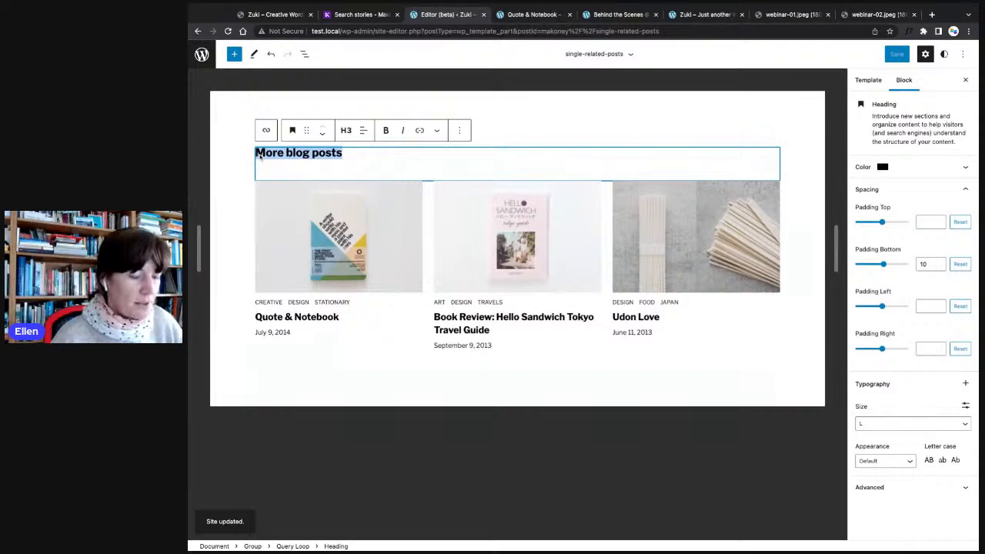
{"action": "type", "text": "Read more"}
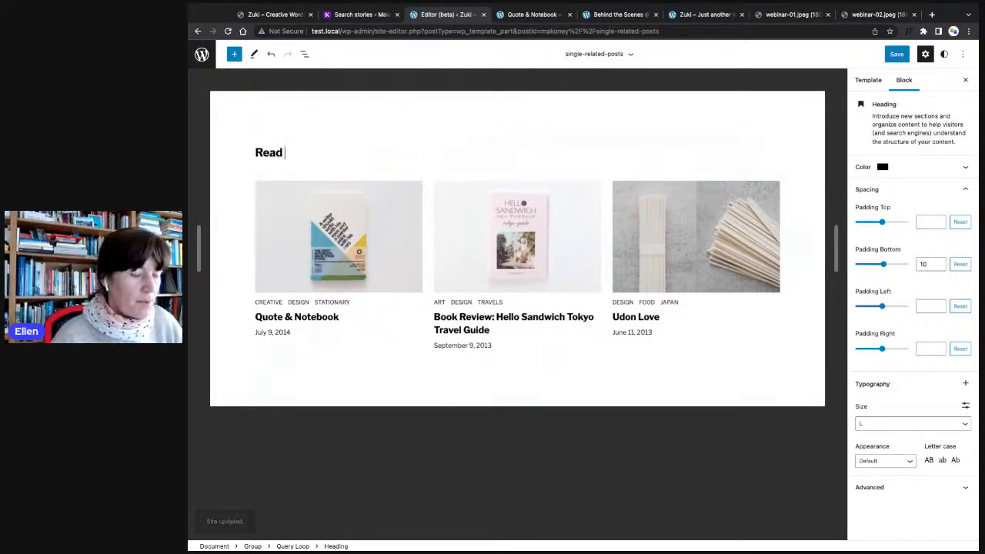
{"action": "triple_click", "coordinate": [282, 154]}
{"action": "type", "text": "Explore posts"}
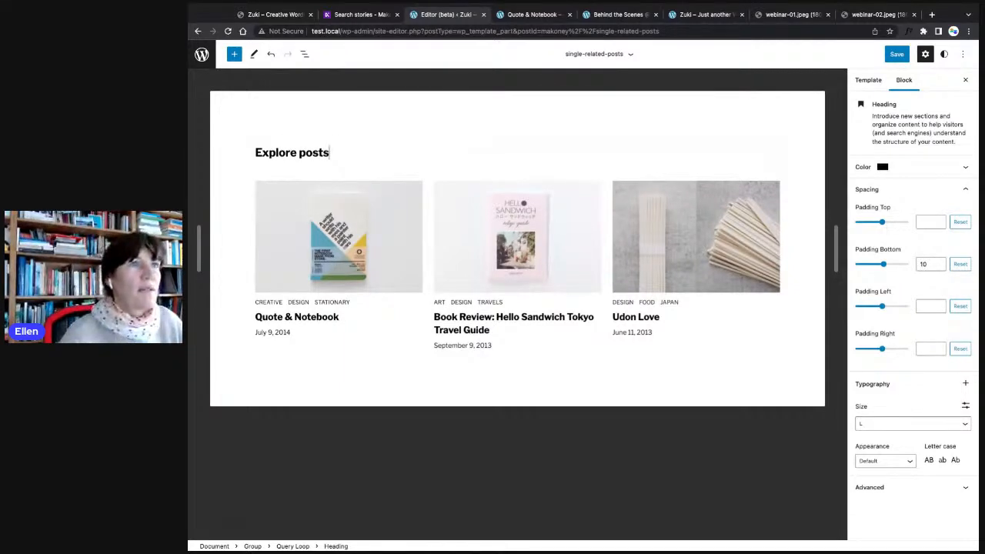
{"action": "left_click", "coordinate": [897, 54]}
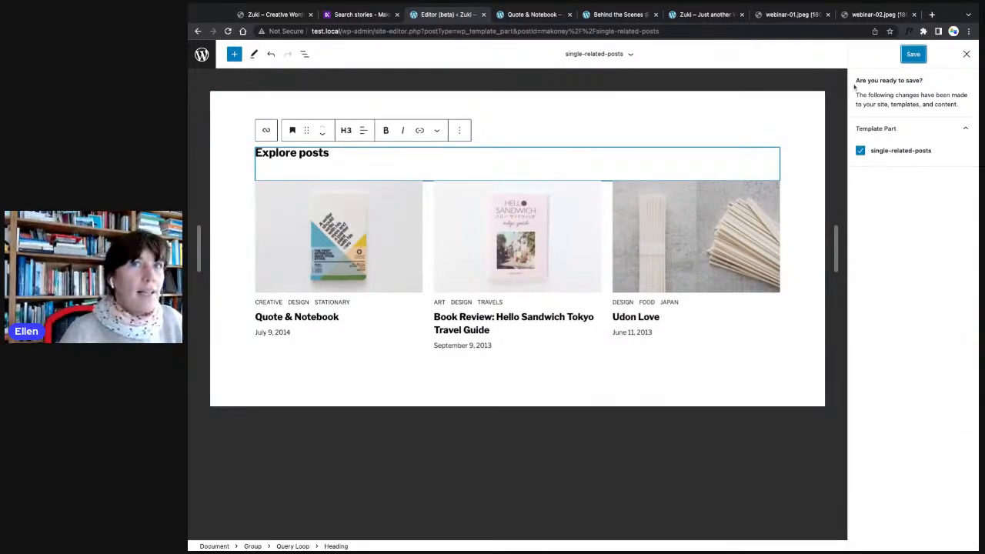
{"action": "left_click", "coordinate": [913, 54]}
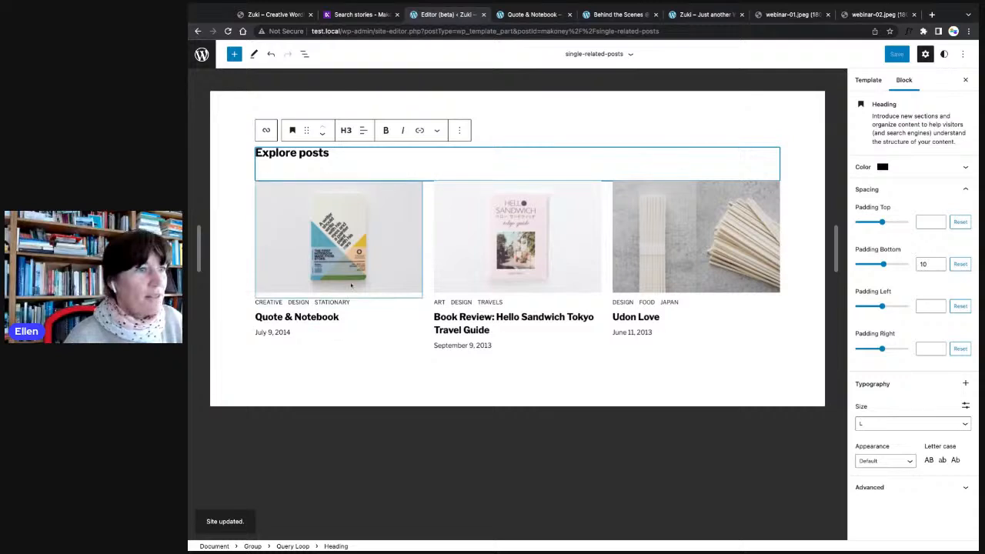
- Set the related posts Query Loop to show 4 items per page
{"action": "left_click", "coordinate": [293, 547]}
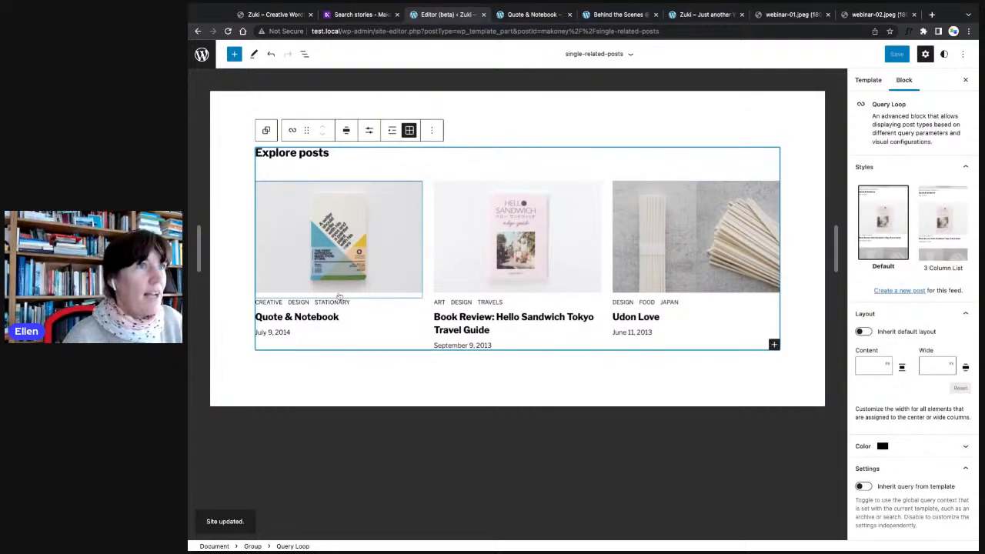
{"action": "left_click", "coordinate": [370, 130]}
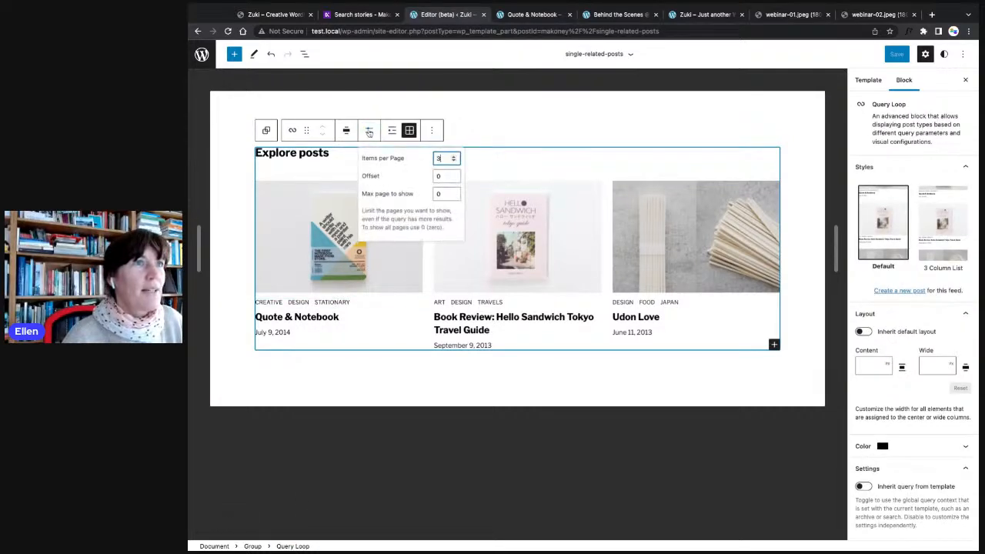
{"action": "left_click", "coordinate": [453, 155]}
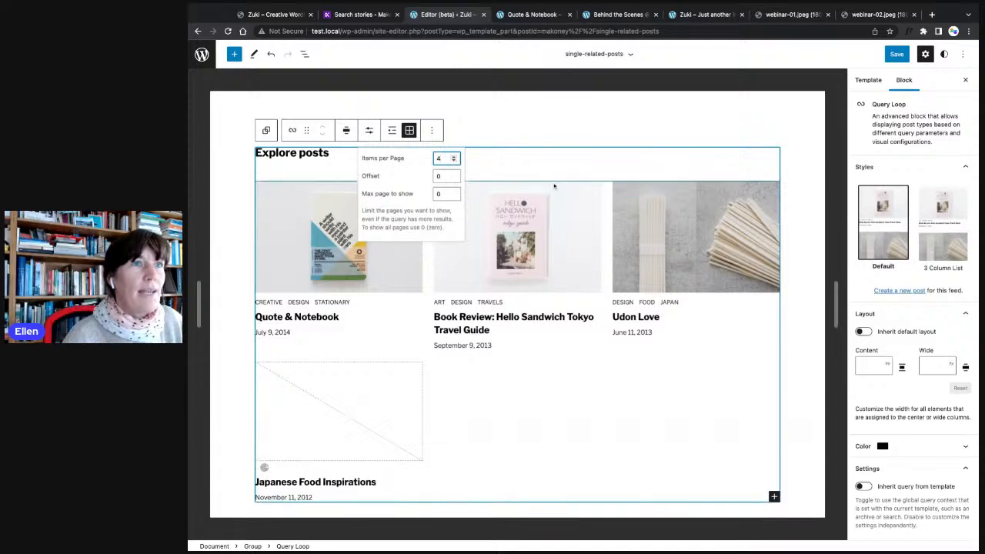
- Set the related posts Query Loop to 4 columns and save the single-related-posts template part
{"action": "scroll", "coordinate": [893, 363], "scroll_direction": "down", "scroll_amount": 3}
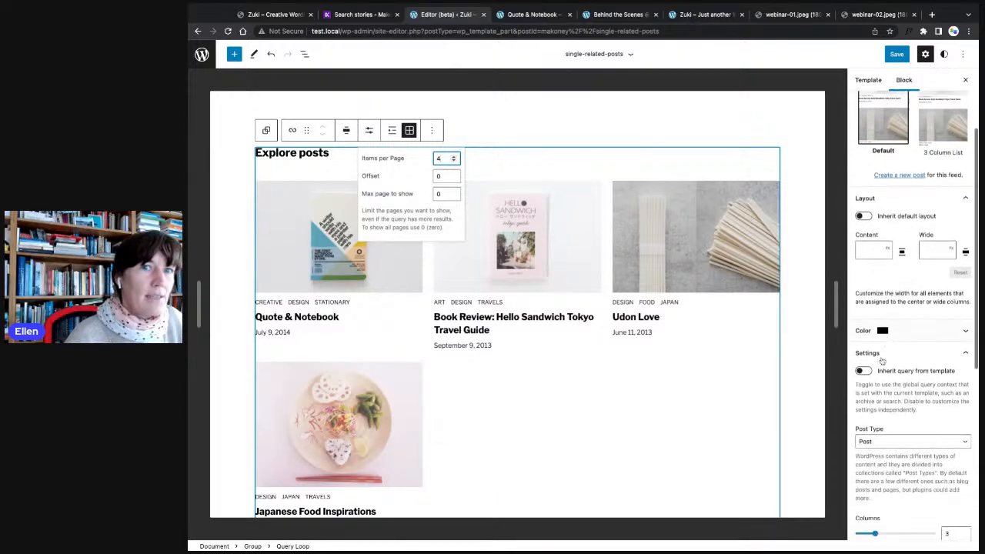
{"action": "scroll", "coordinate": [882, 360], "scroll_direction": "down", "scroll_amount": 5}
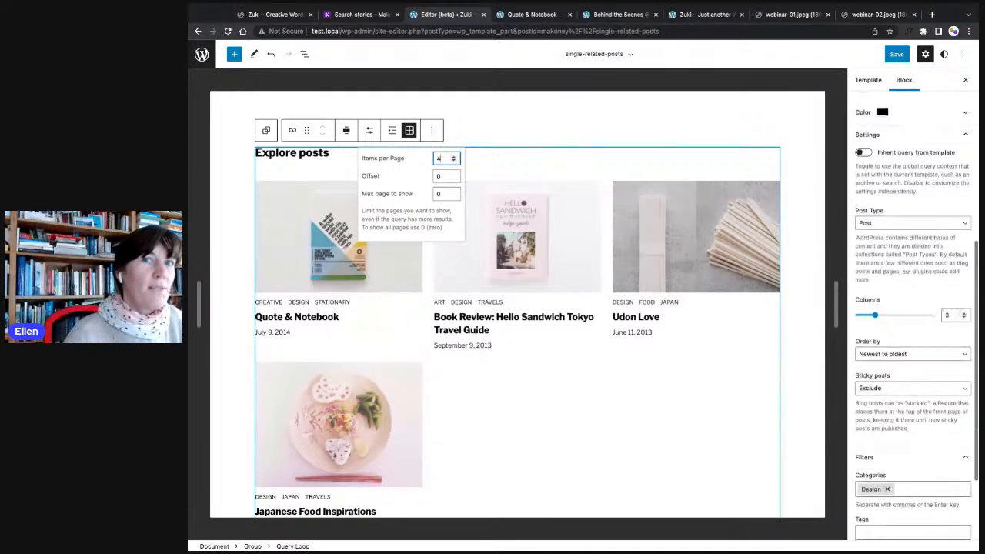
{"action": "left_click", "coordinate": [964, 313]}
{"action": "left_click", "coordinate": [964, 312]}
{"action": "left_click", "coordinate": [964, 313]}
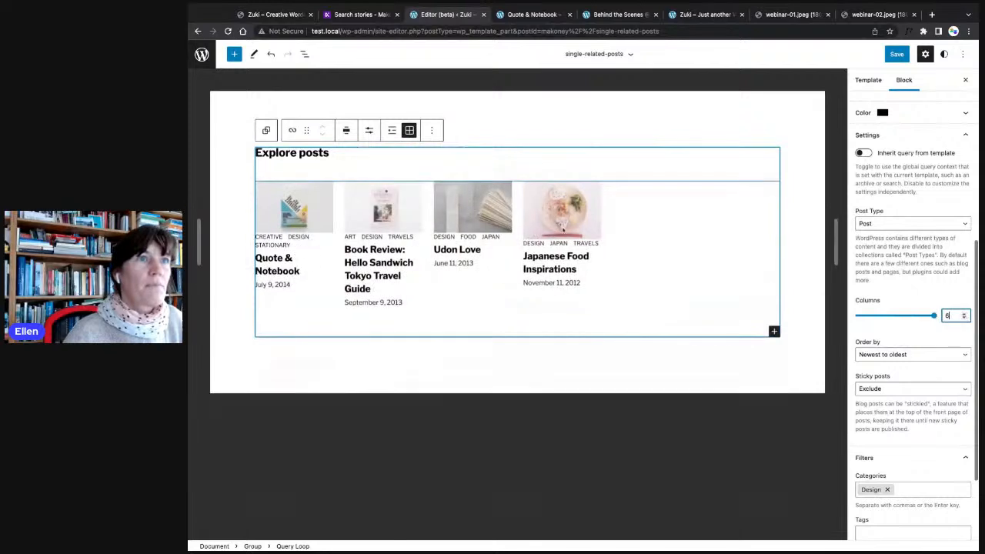
{"action": "left_click", "coordinate": [964, 318]}
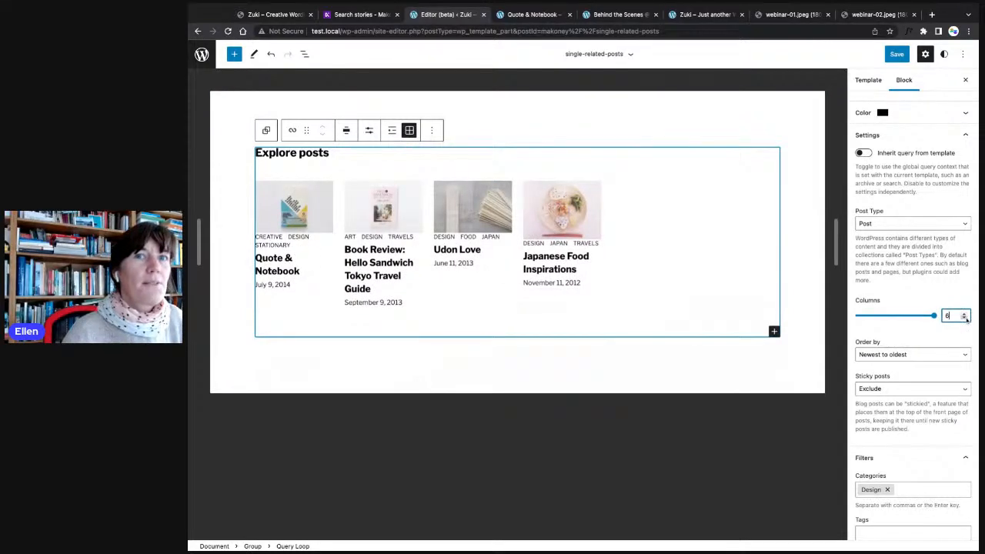
{"action": "left_click", "coordinate": [965, 318]}
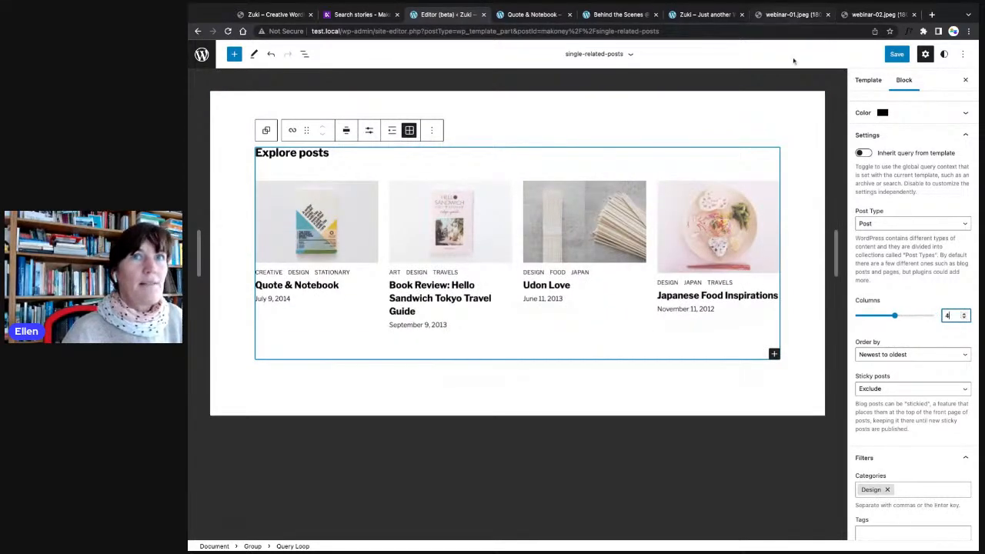
{"action": "left_click", "coordinate": [898, 54]}
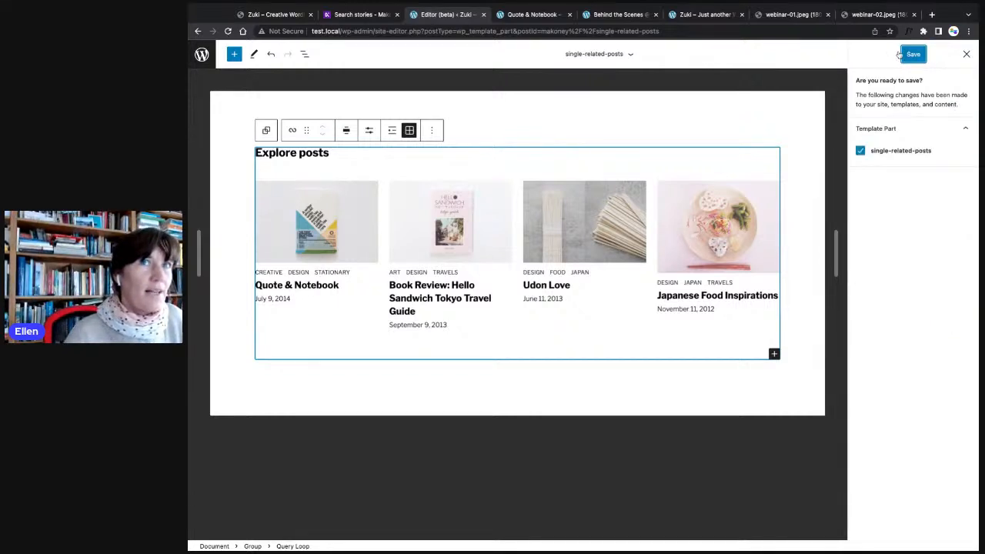
{"action": "left_click", "coordinate": [902, 54]}
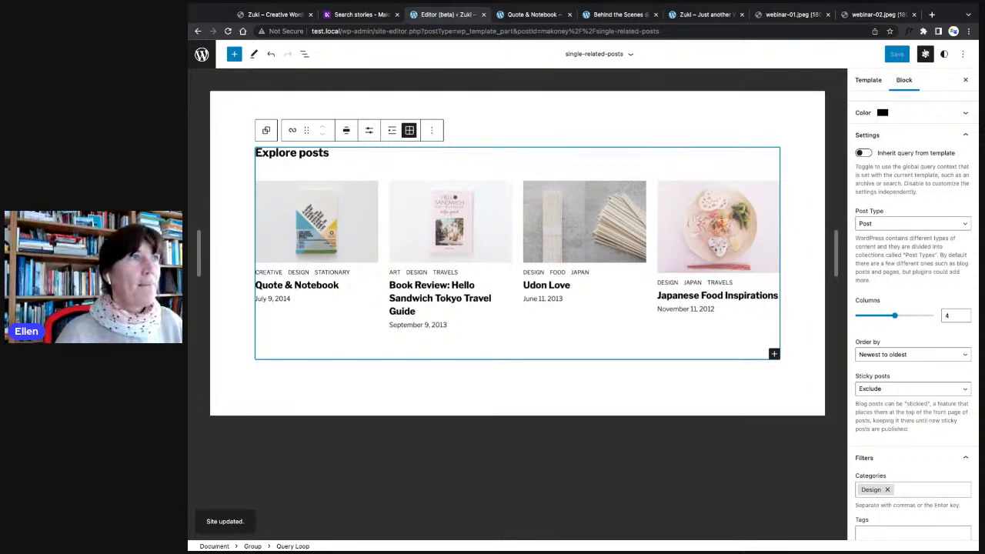
- Reload the Quote & Notebook preview and check the Explore posts section and the rest of the post
{"action": "left_click", "coordinate": [192, 60]}
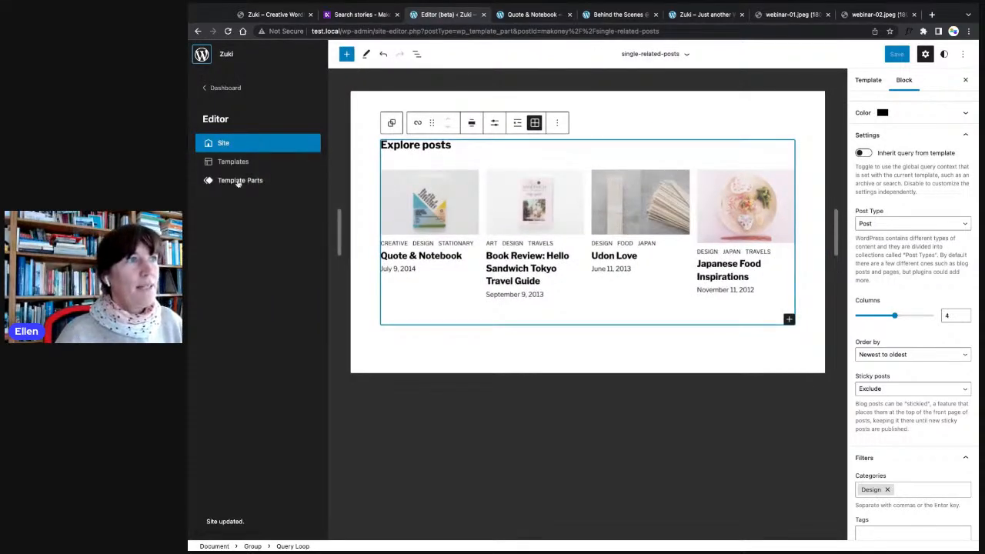
{"action": "left_click", "coordinate": [531, 14]}
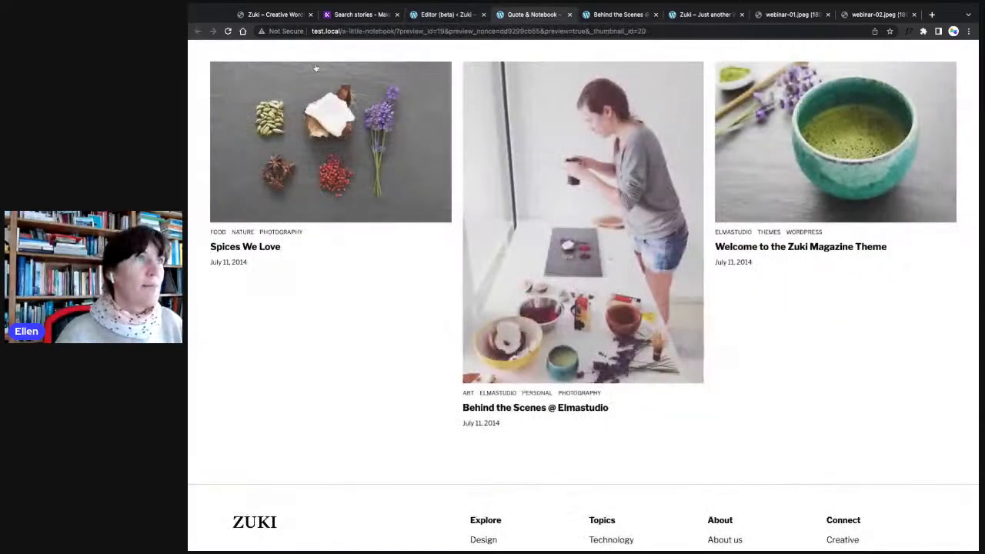
{"action": "left_click", "coordinate": [227, 31]}
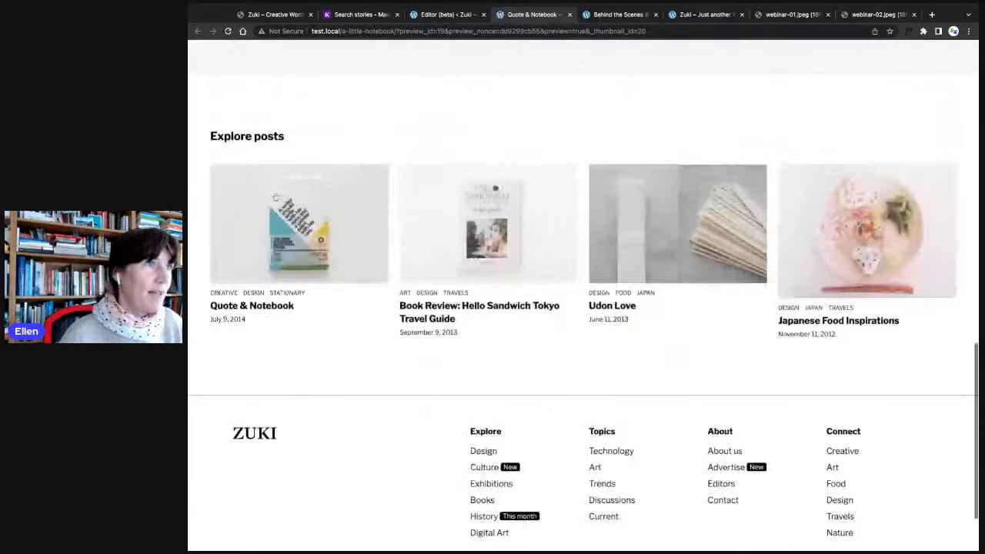
{"action": "scroll", "coordinate": [249, 159], "scroll_direction": "up", "scroll_amount": 2}
{"action": "scroll", "coordinate": [462, 277], "scroll_direction": "down", "scroll_amount": 3}
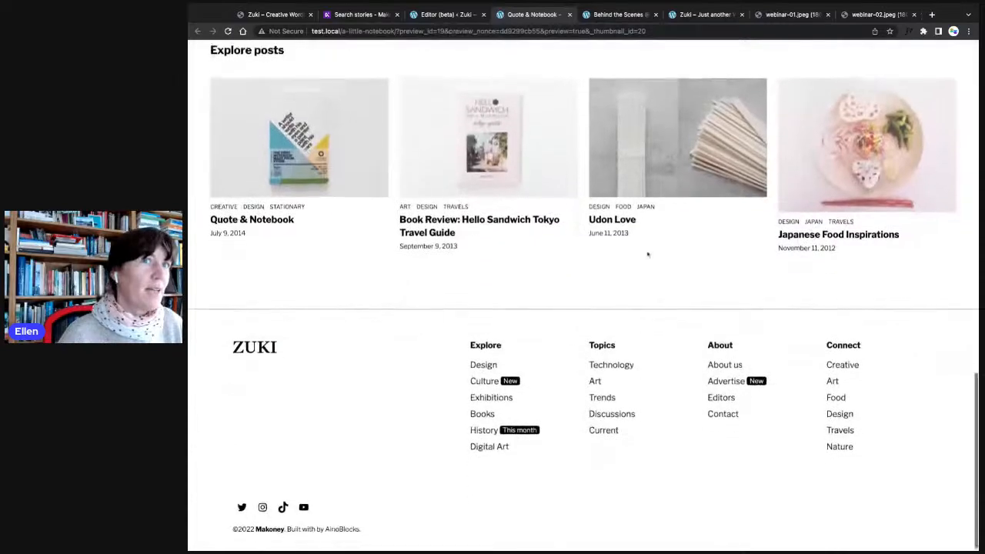
{"action": "scroll", "coordinate": [669, 254], "scroll_direction": "up", "scroll_amount": 1}
{"action": "scroll", "coordinate": [346, 254], "scroll_direction": "up", "scroll_amount": 1}
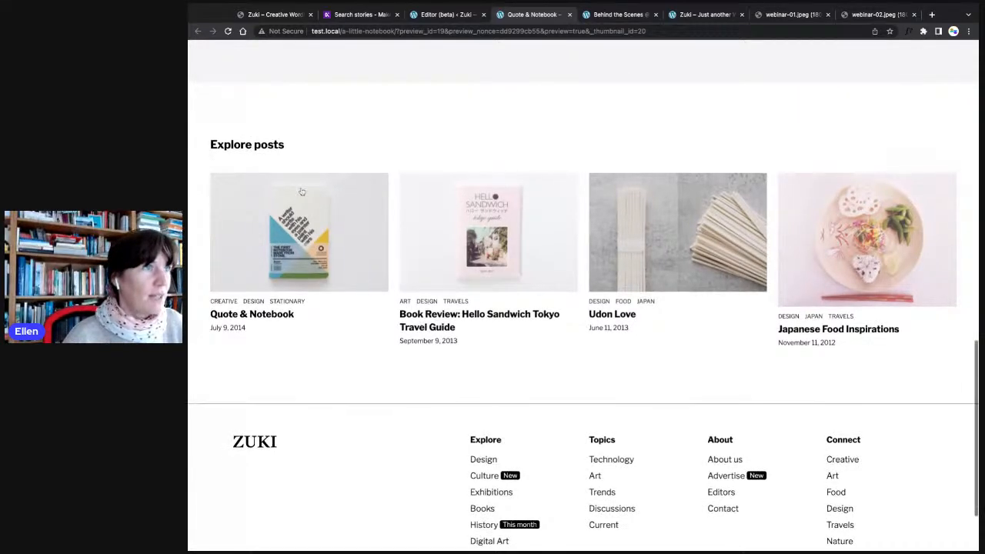
{"action": "scroll", "coordinate": [223, 177], "scroll_direction": "up", "scroll_amount": 8}
{"action": "scroll", "coordinate": [223, 179], "scroll_direction": "up", "scroll_amount": 3}
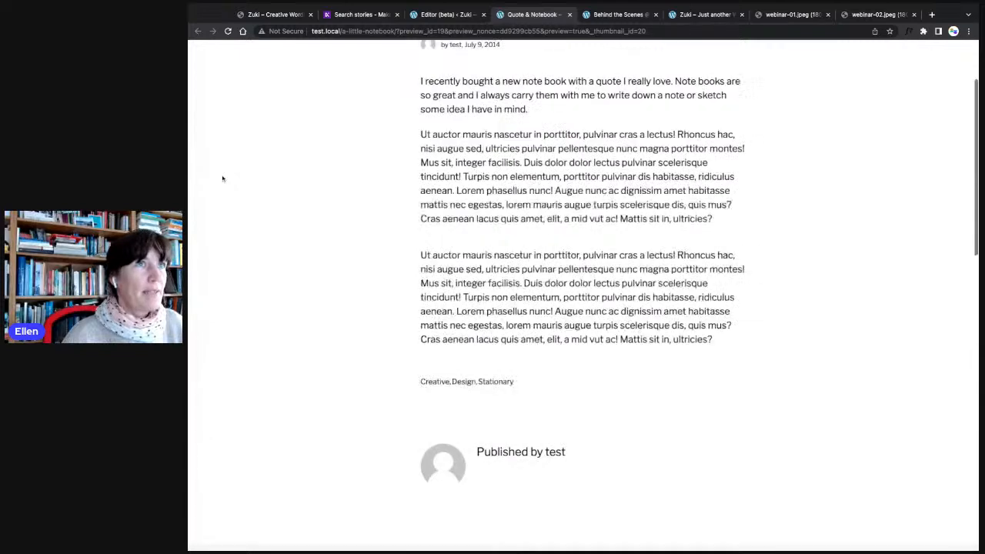
{"action": "scroll", "coordinate": [222, 178], "scroll_direction": "up", "scroll_amount": 2}
- Return to the site editor and leave it for the WordPress dashboard
{"action": "left_click", "coordinate": [446, 15]}
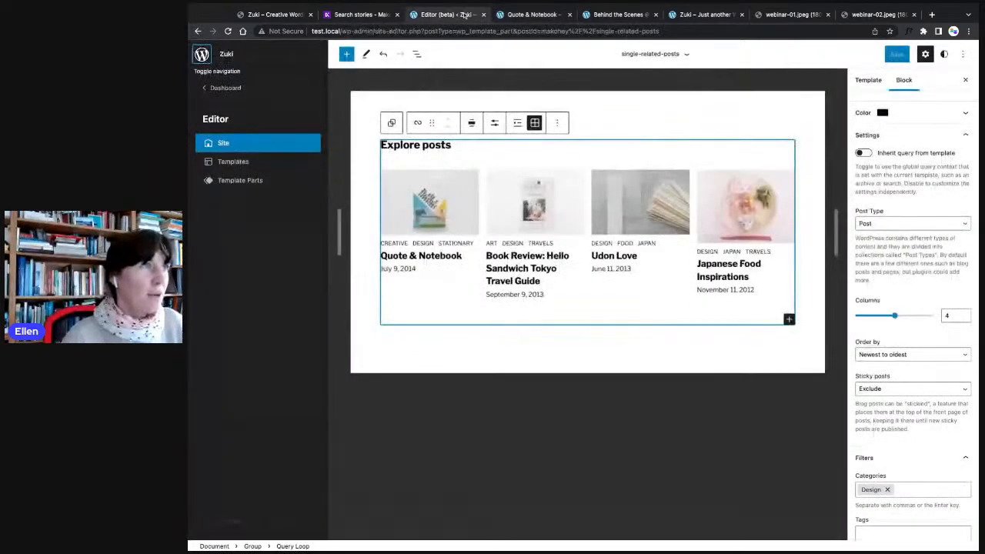
{"action": "left_click", "coordinate": [222, 88]}
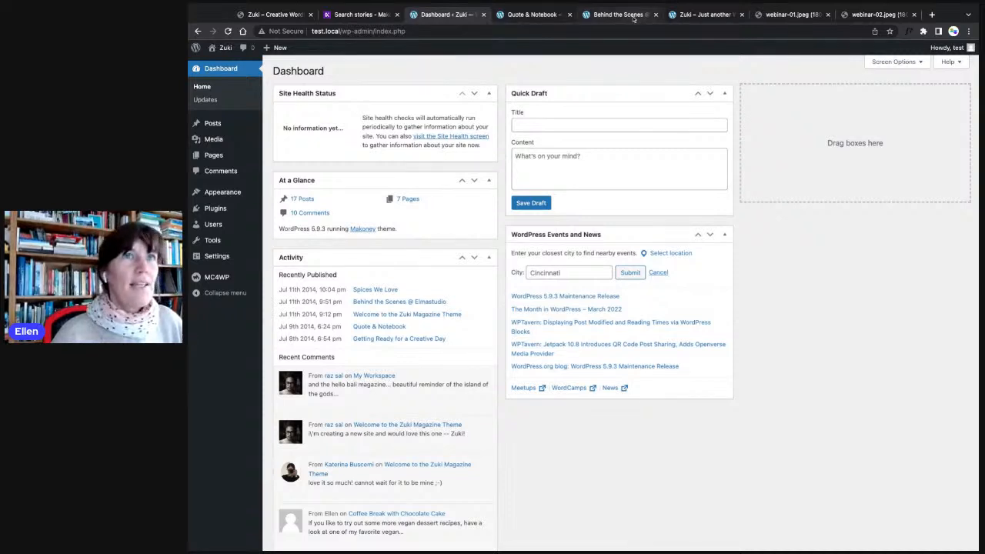
- Review the live Zuki home page, including the expanded Filter Contents area, the story sections, the newsletter signup and the footer
{"action": "left_click", "coordinate": [705, 14]}
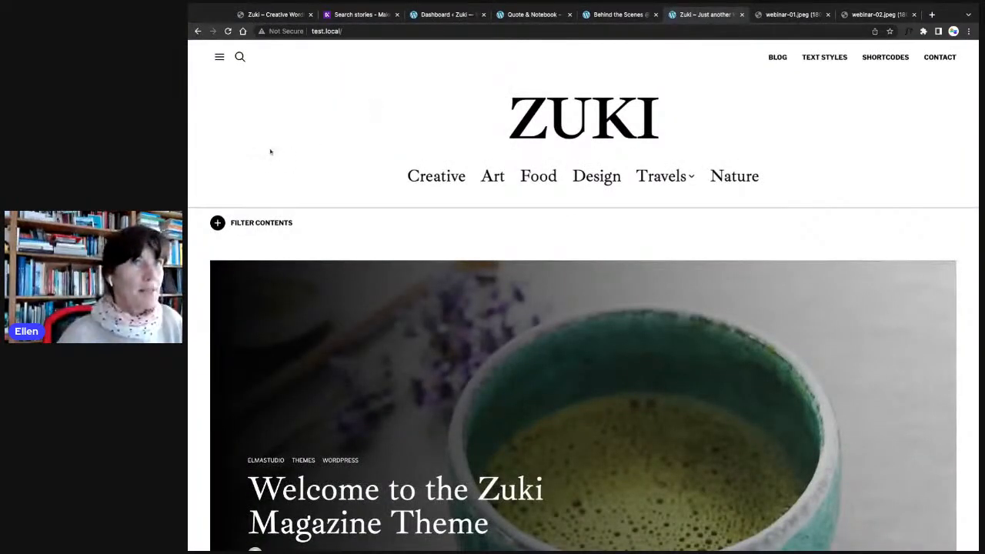
{"action": "left_click", "coordinate": [265, 242]}
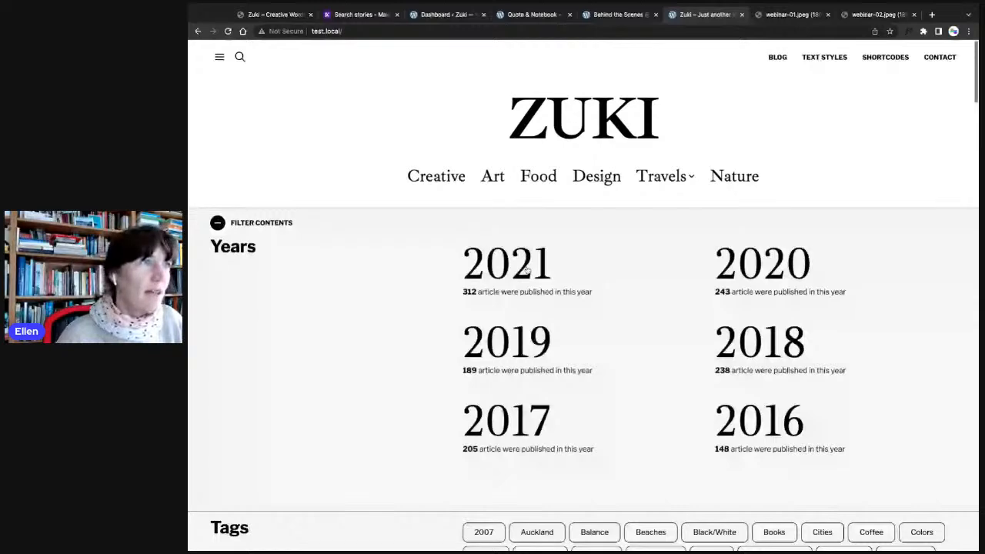
{"action": "scroll", "coordinate": [528, 270], "scroll_direction": "down", "scroll_amount": 1}
{"action": "scroll", "coordinate": [383, 328], "scroll_direction": "down", "scroll_amount": 1}
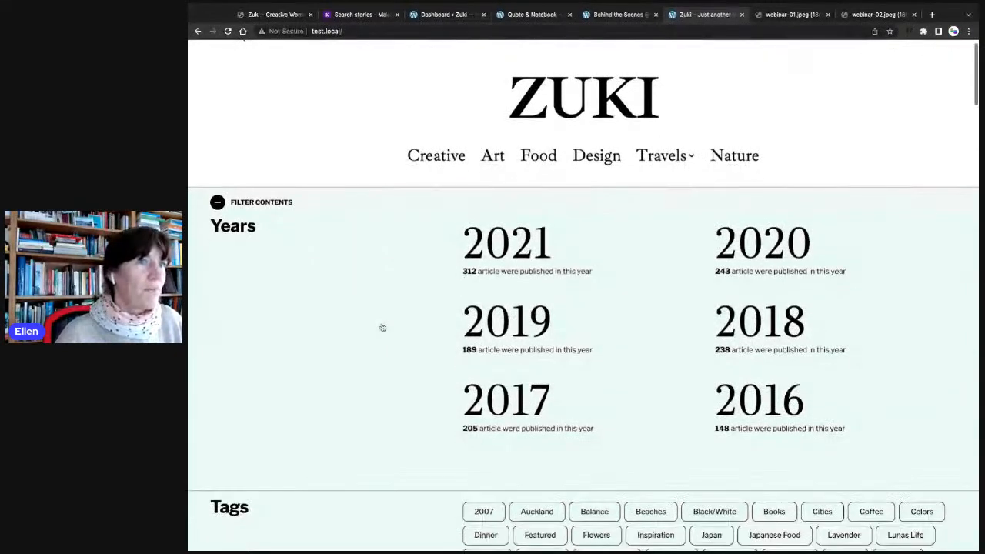
{"action": "scroll", "coordinate": [382, 328], "scroll_direction": "down", "scroll_amount": 5}
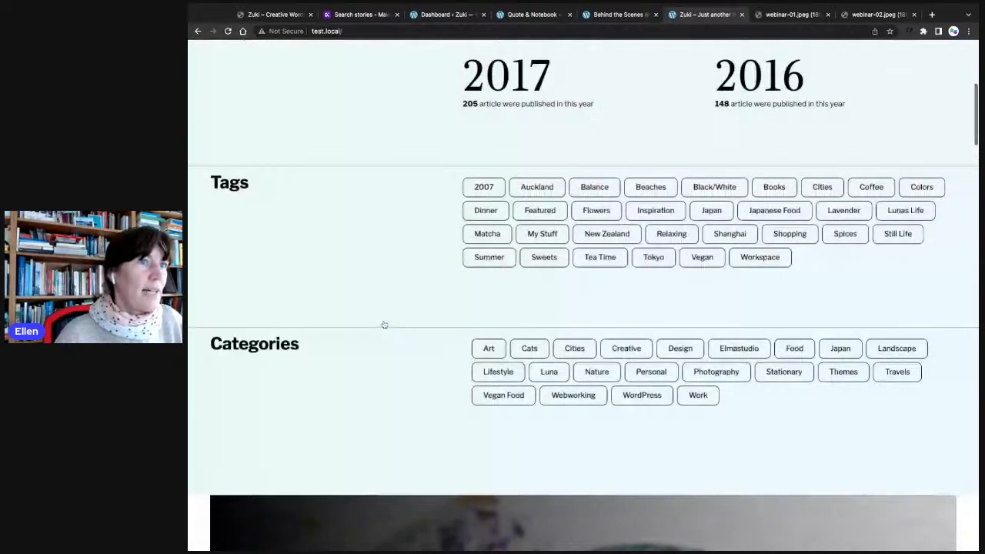
{"action": "scroll", "coordinate": [382, 325], "scroll_direction": "down", "scroll_amount": 10}
{"action": "scroll", "coordinate": [385, 324], "scroll_direction": "down", "scroll_amount": 15}
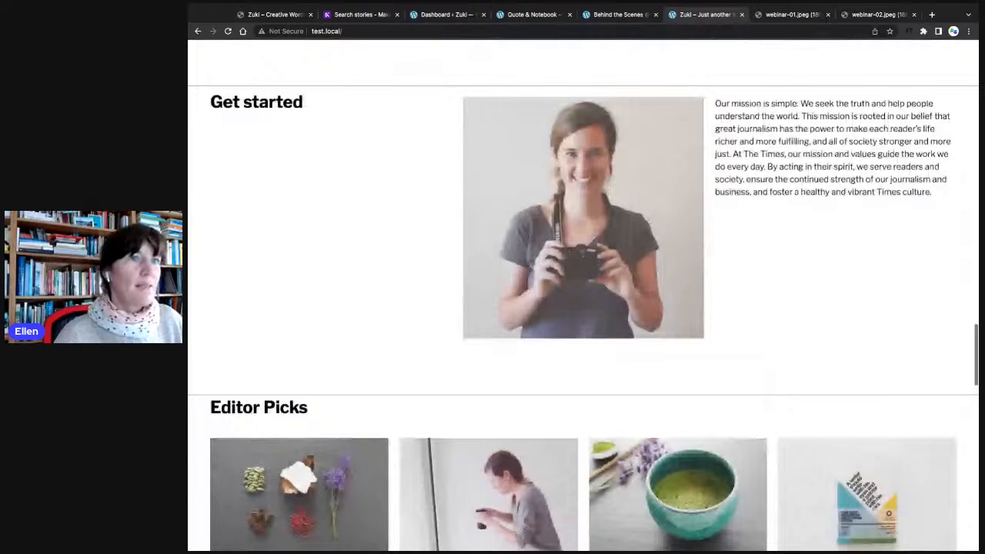
{"action": "scroll", "coordinate": [358, 293], "scroll_direction": "down", "scroll_amount": 5}
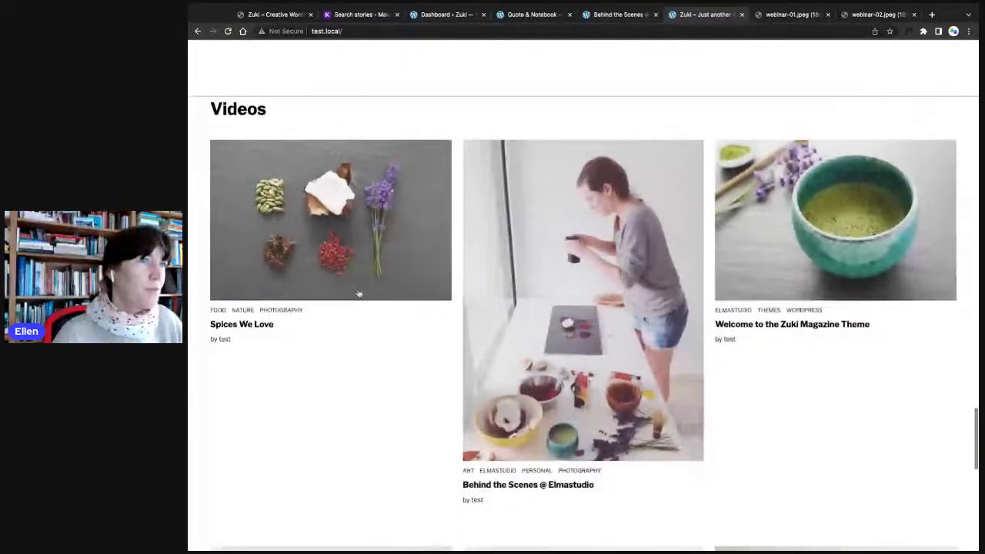
{"action": "scroll", "coordinate": [358, 293], "scroll_direction": "down", "scroll_amount": 10}
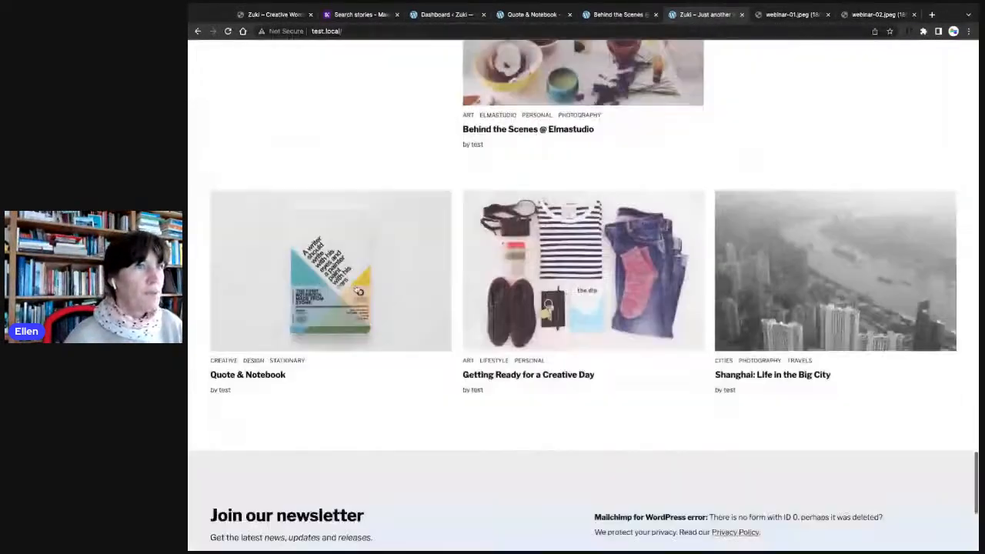
{"action": "scroll", "coordinate": [358, 291], "scroll_direction": "down", "scroll_amount": 8}
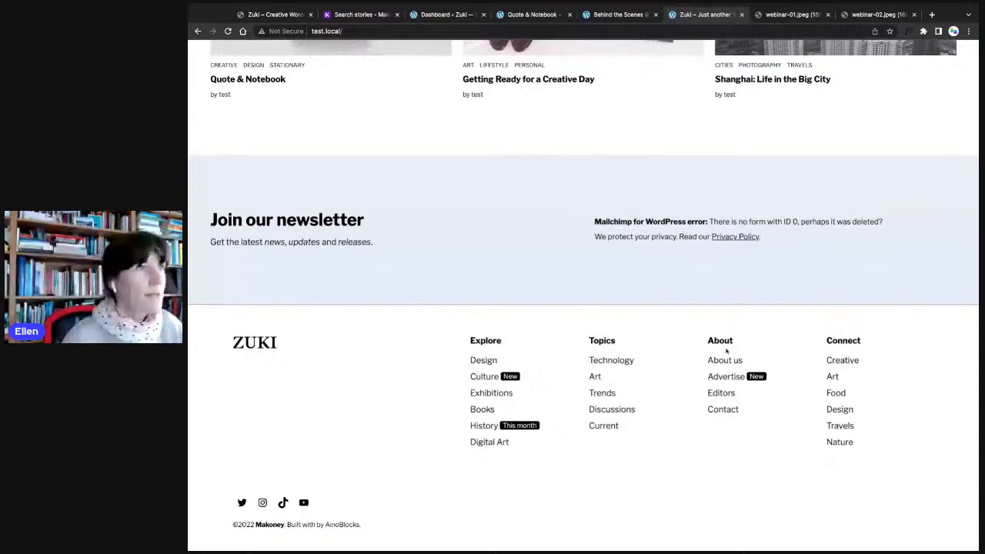
{"action": "scroll", "coordinate": [312, 377], "scroll_direction": "up", "scroll_amount": 1}
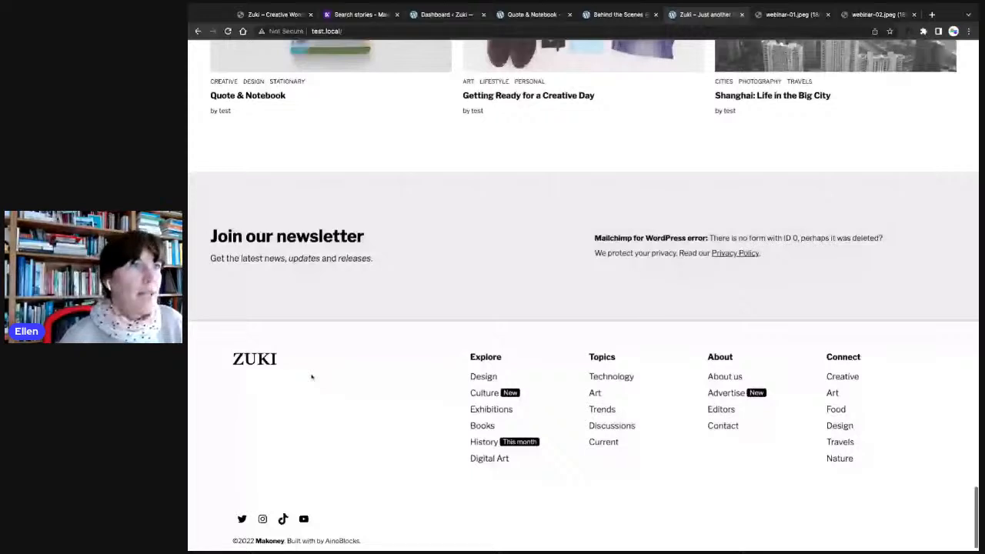
{"action": "scroll", "coordinate": [312, 376], "scroll_direction": "up", "scroll_amount": 10}
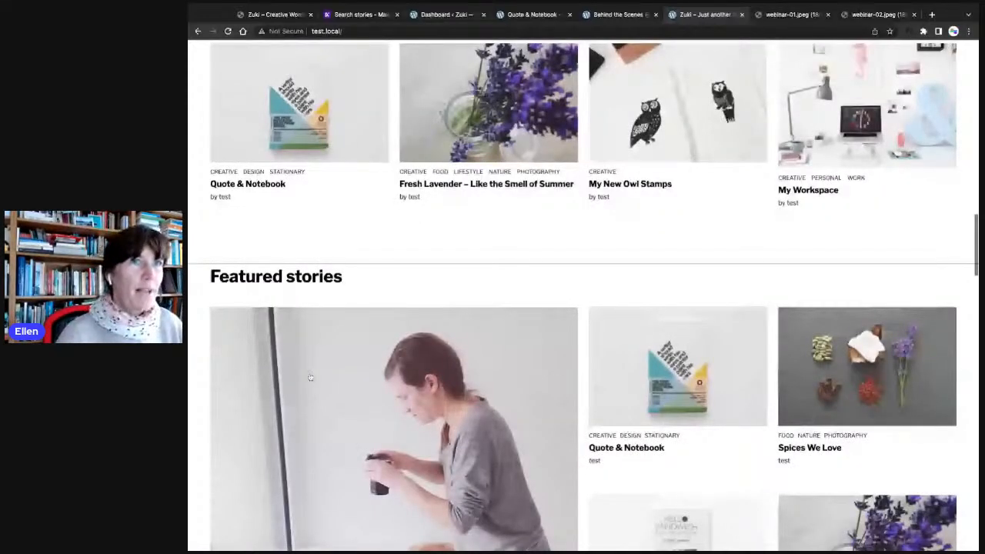
{"action": "scroll", "coordinate": [311, 377], "scroll_direction": "up", "scroll_amount": 10}
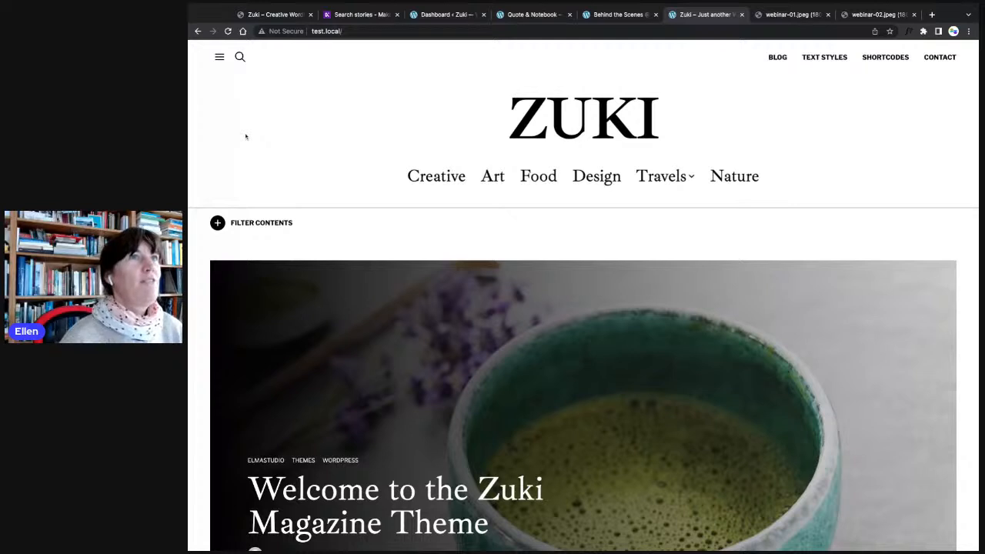
- Open the site editor's global styles from the dashboard, dismiss the welcome guide and look at the Colors settings
{"action": "left_click", "coordinate": [454, 14]}
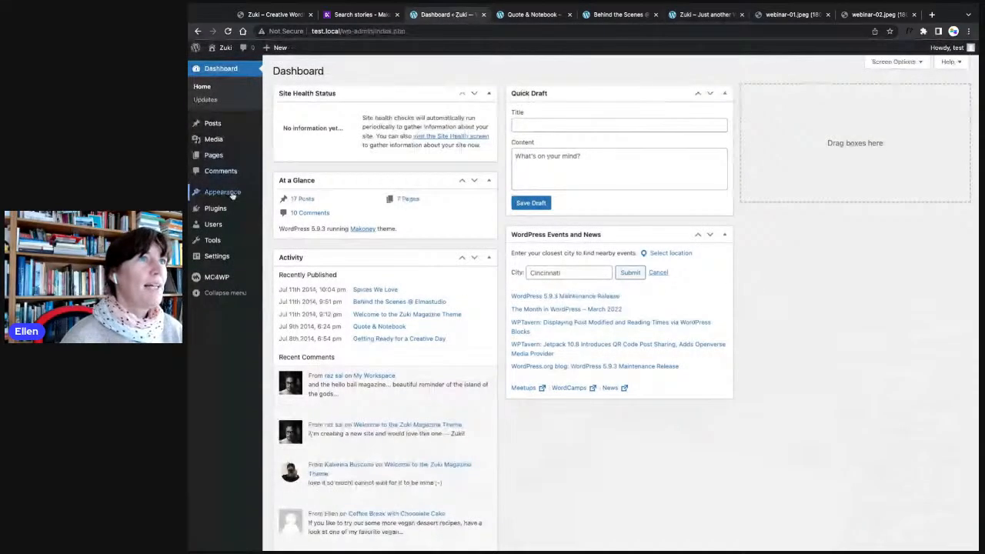
{"action": "left_click", "coordinate": [284, 205]}
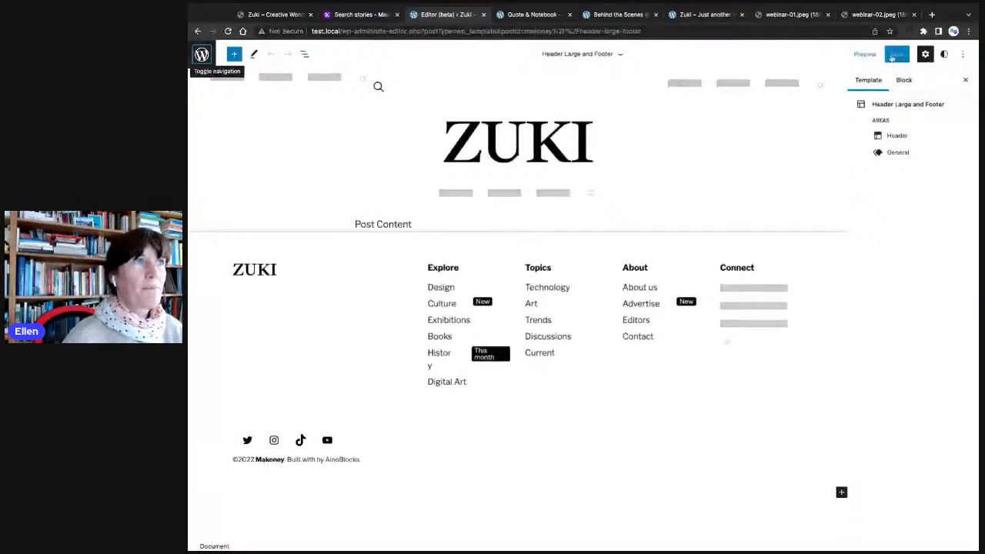
{"action": "left_click", "coordinate": [945, 54]}
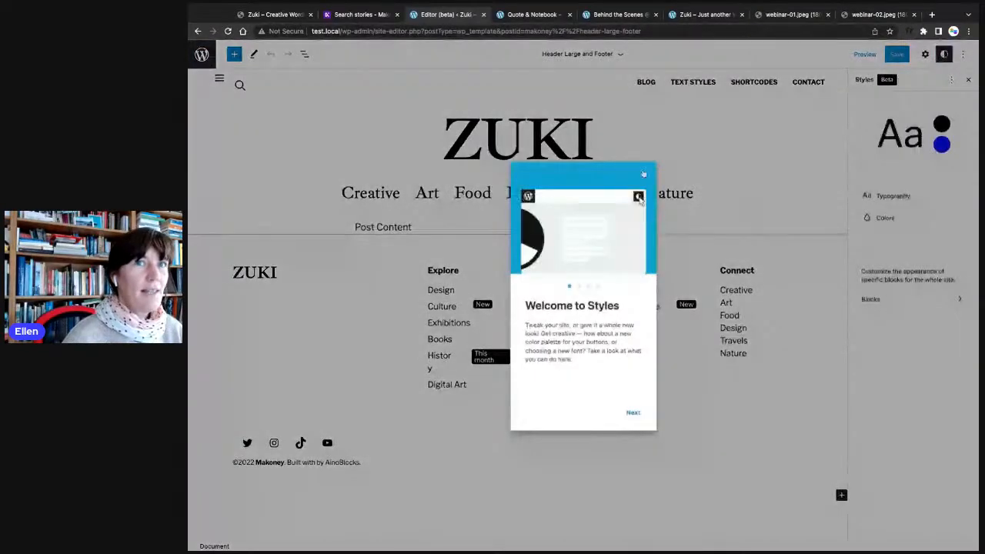
{"action": "left_click", "coordinate": [899, 213]}
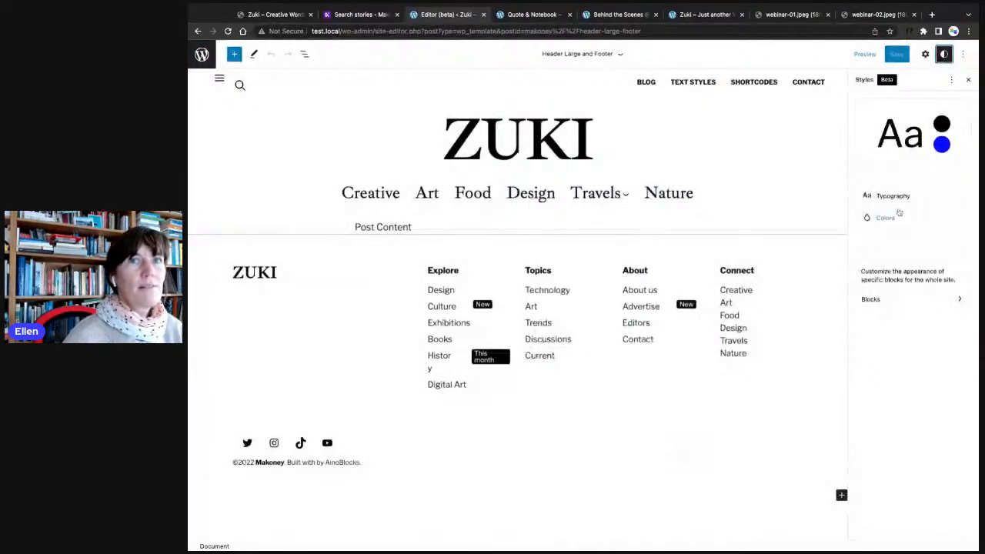
{"action": "left_click", "coordinate": [887, 218]}
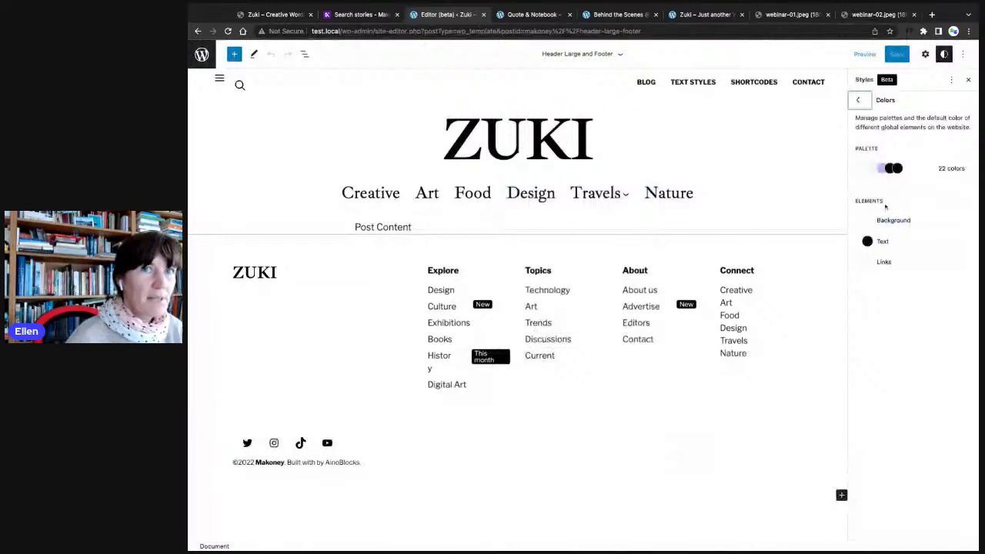
{"action": "key", "text": "Return"}
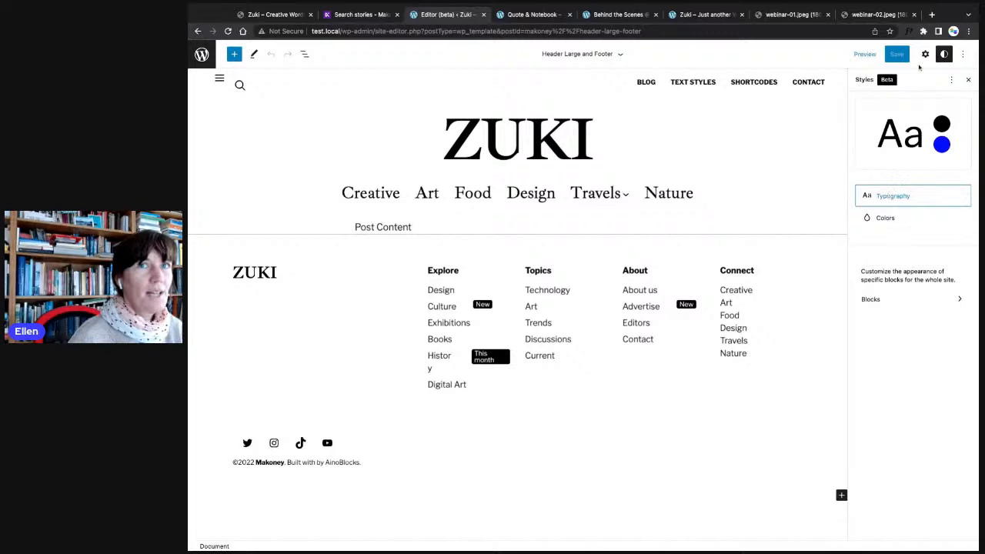
- Look at the Typography elements in the global styles and browse the list of individually stylable blocks
{"action": "left_click", "coordinate": [889, 196]}
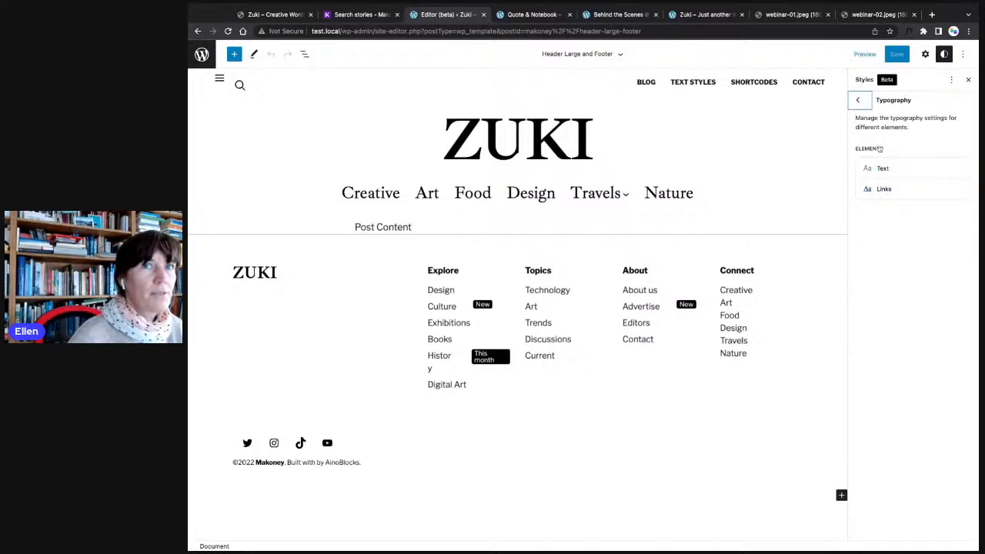
{"action": "left_click", "coordinate": [859, 100]}
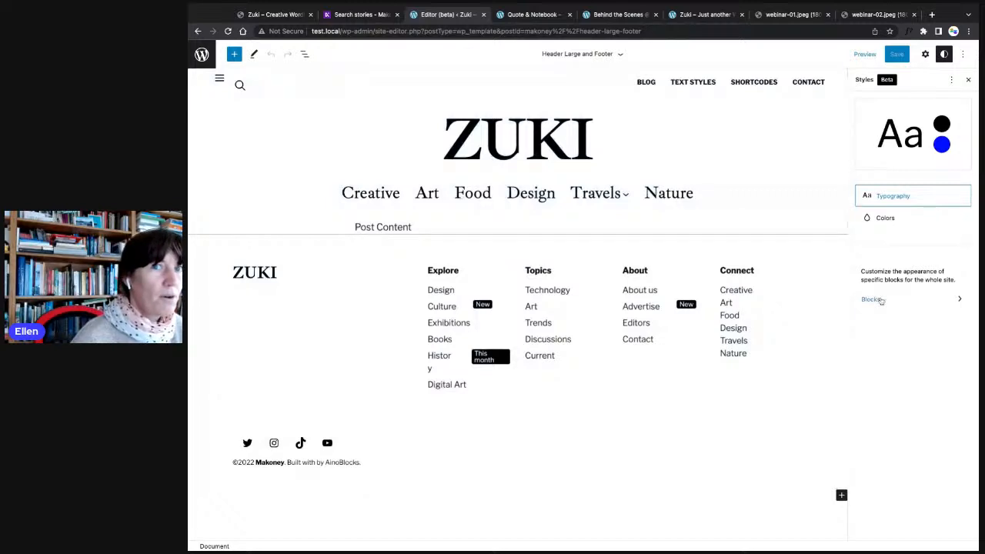
{"action": "left_click", "coordinate": [881, 301]}
{"action": "scroll", "coordinate": [912, 329], "scroll_direction": "down", "scroll_amount": 3}
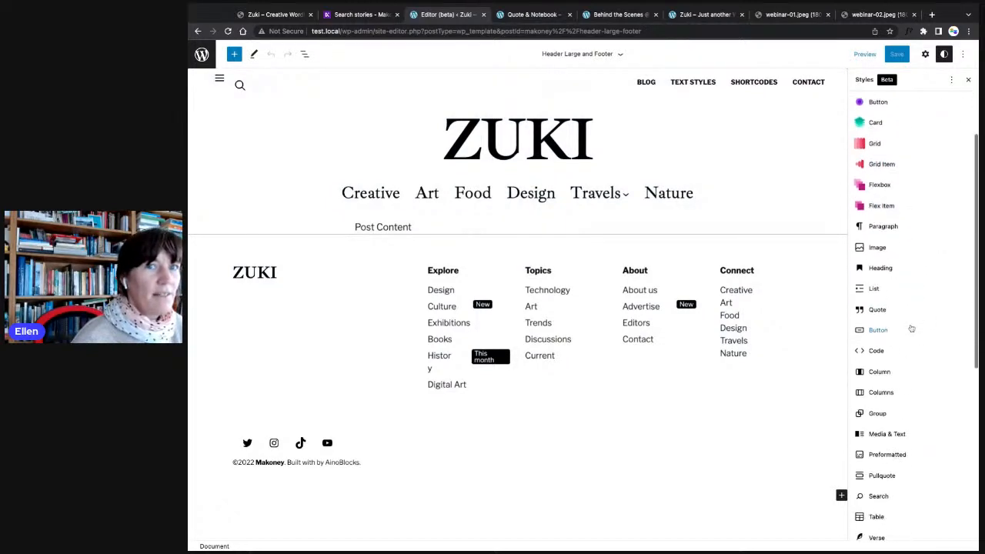
{"action": "scroll", "coordinate": [911, 328], "scroll_direction": "down", "scroll_amount": 4}
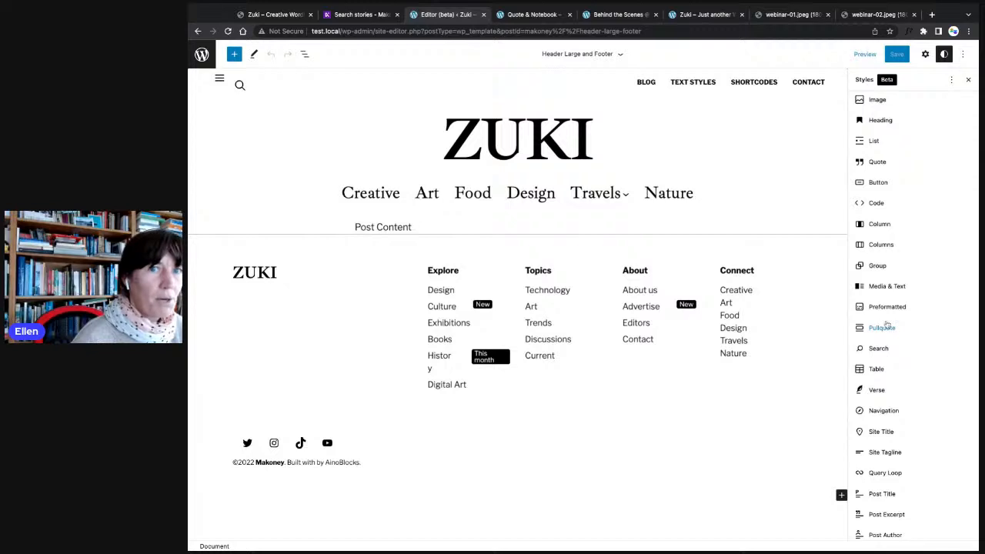
{"action": "scroll", "coordinate": [887, 326], "scroll_direction": "down", "scroll_amount": 2}
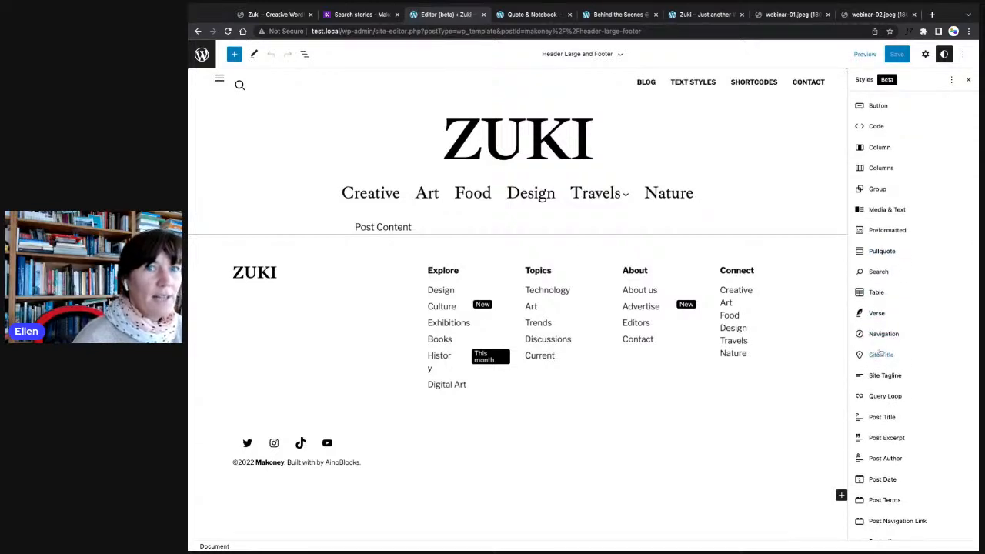
{"action": "scroll", "coordinate": [880, 351], "scroll_direction": "down", "scroll_amount": 1}
- Open the typography settings of the Post Title block and examine its font family option
{"action": "left_click", "coordinate": [879, 406]}
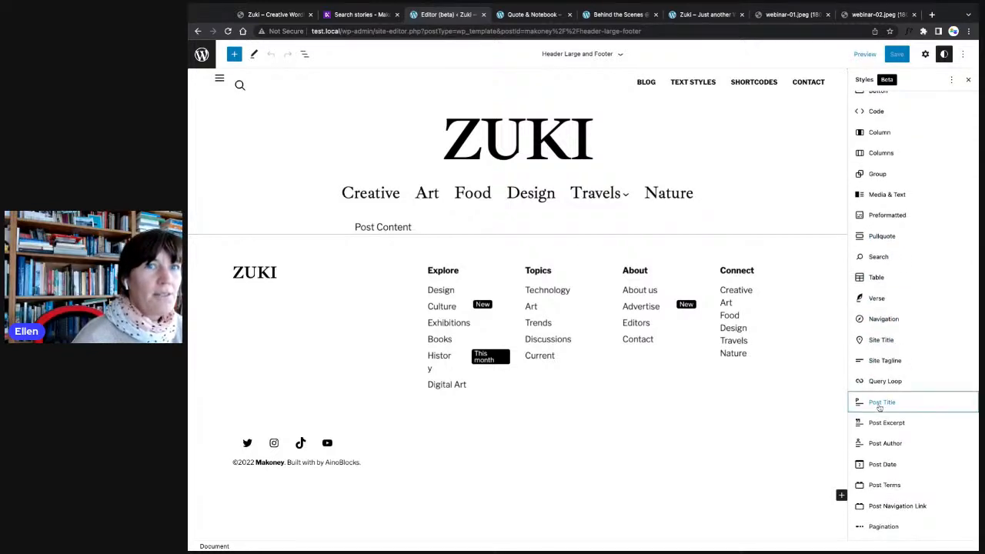
{"action": "left_click", "coordinate": [882, 126]}
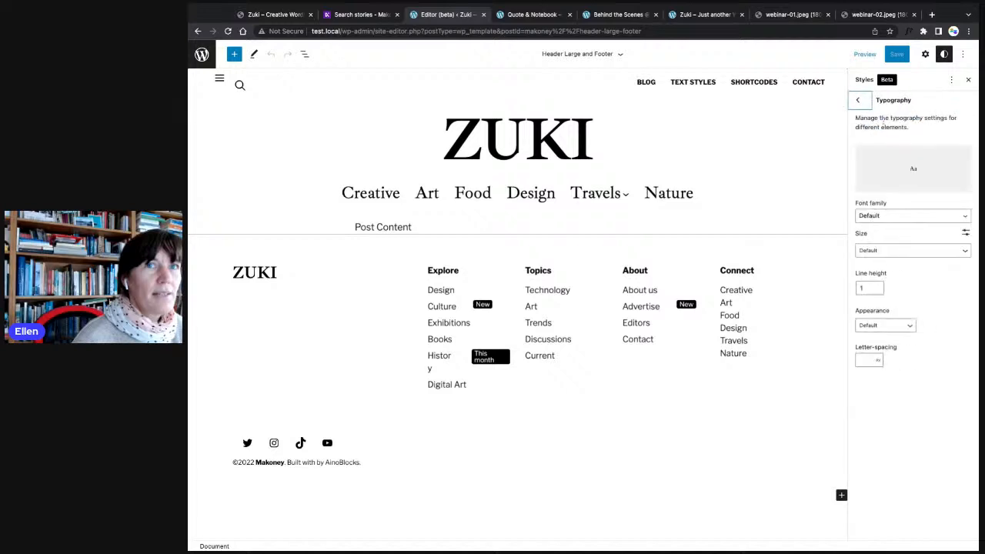
{"action": "left_click", "coordinate": [886, 217]}
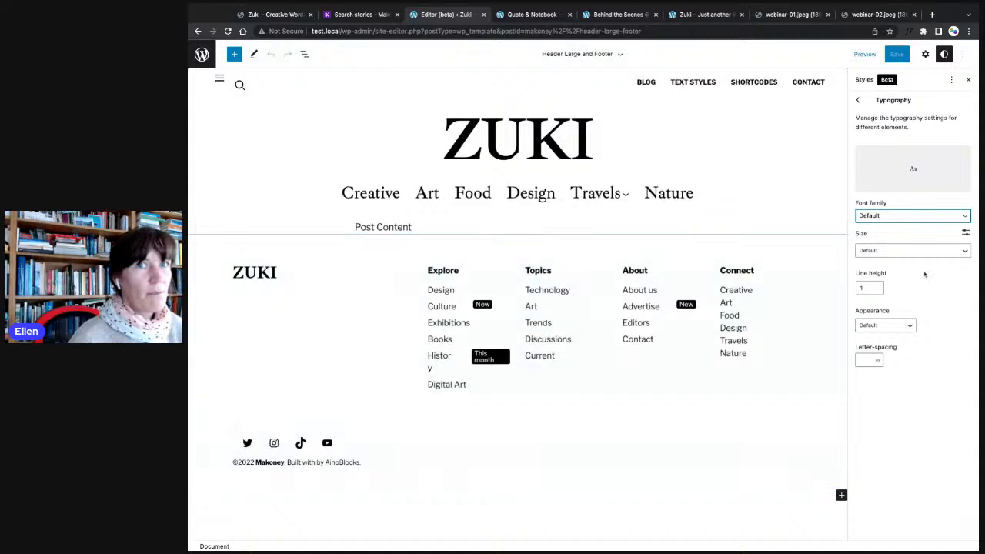
- Look through the block styles list again, then show the editor navigation and return to the main Styles overview
{"action": "left_click", "coordinate": [862, 103]}
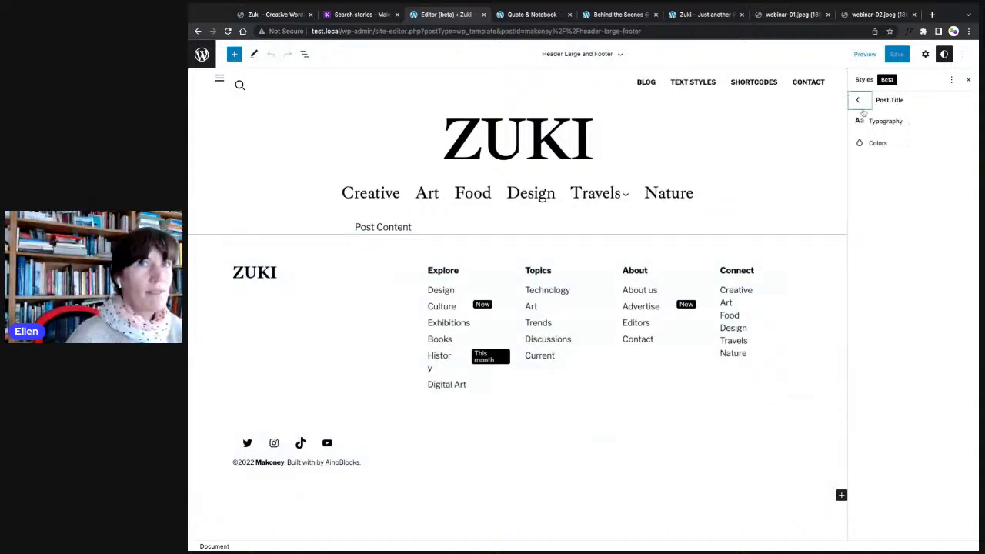
{"action": "left_click", "coordinate": [862, 105]}
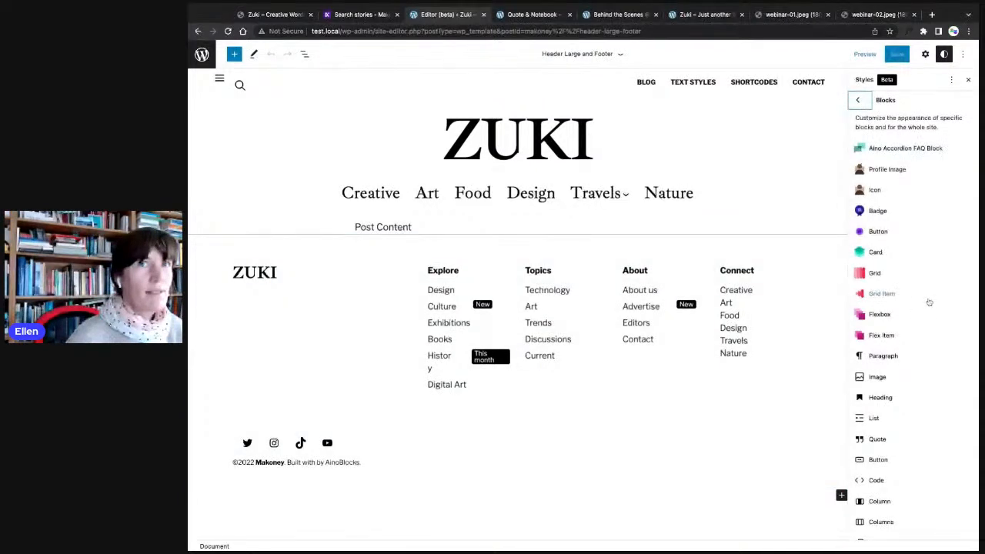
{"action": "scroll", "coordinate": [871, 385], "scroll_direction": "down", "scroll_amount": 1}
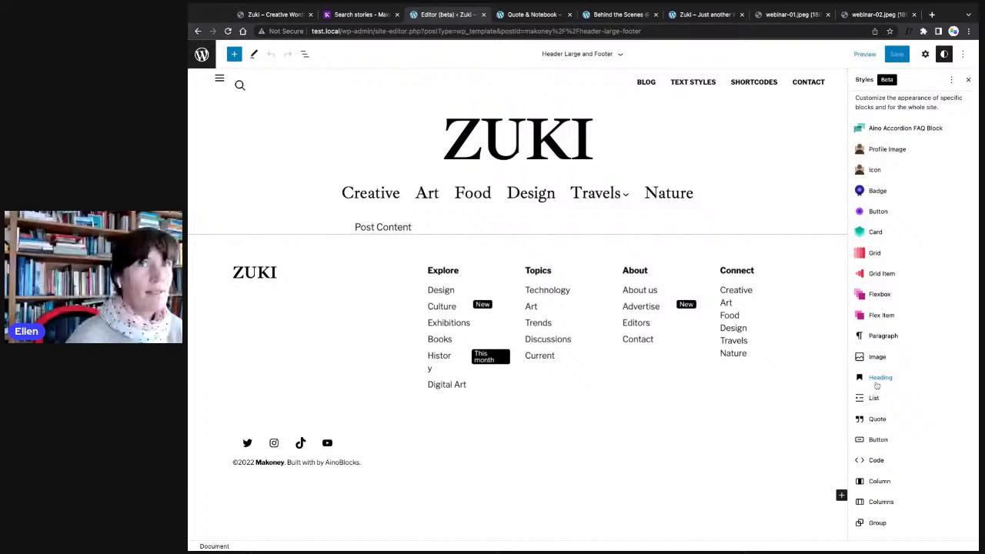
{"action": "scroll", "coordinate": [874, 389], "scroll_direction": "down", "scroll_amount": 1}
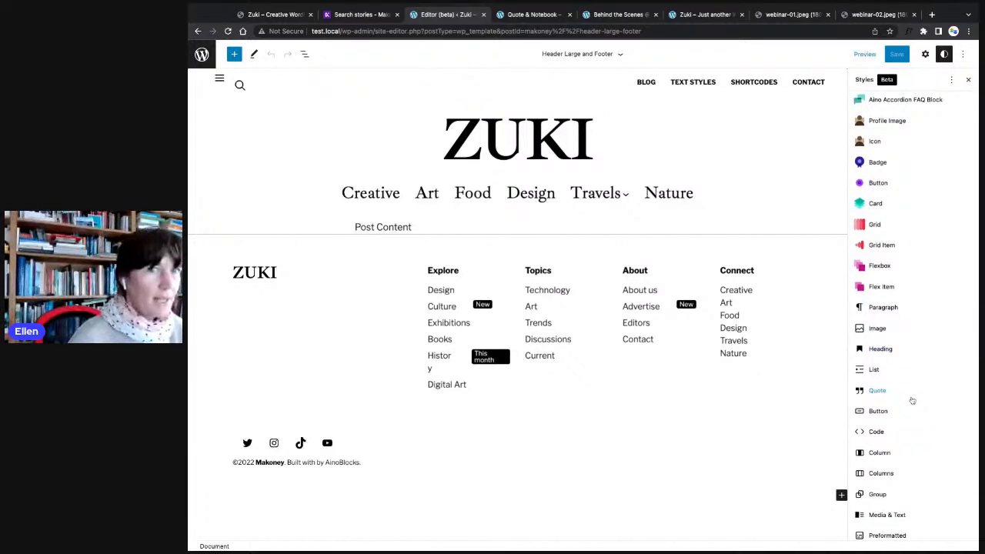
{"action": "scroll", "coordinate": [913, 400], "scroll_direction": "up", "scroll_amount": 2}
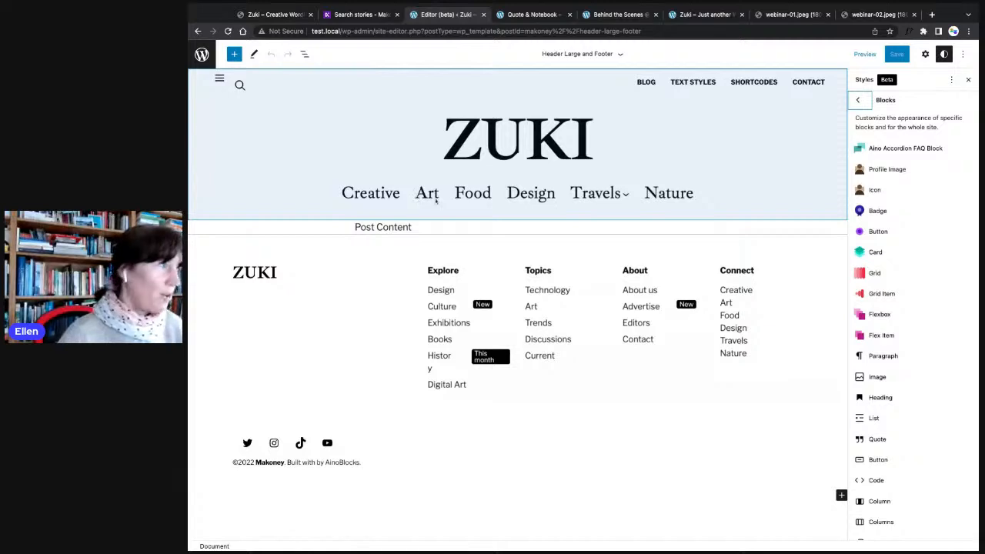
{"action": "left_click", "coordinate": [203, 55]}
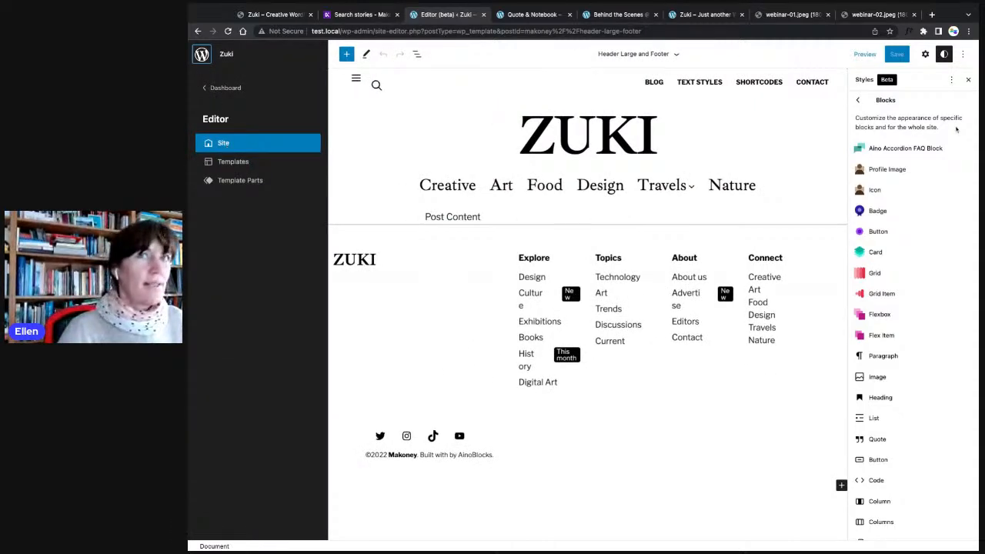
{"action": "left_click", "coordinate": [858, 101]}
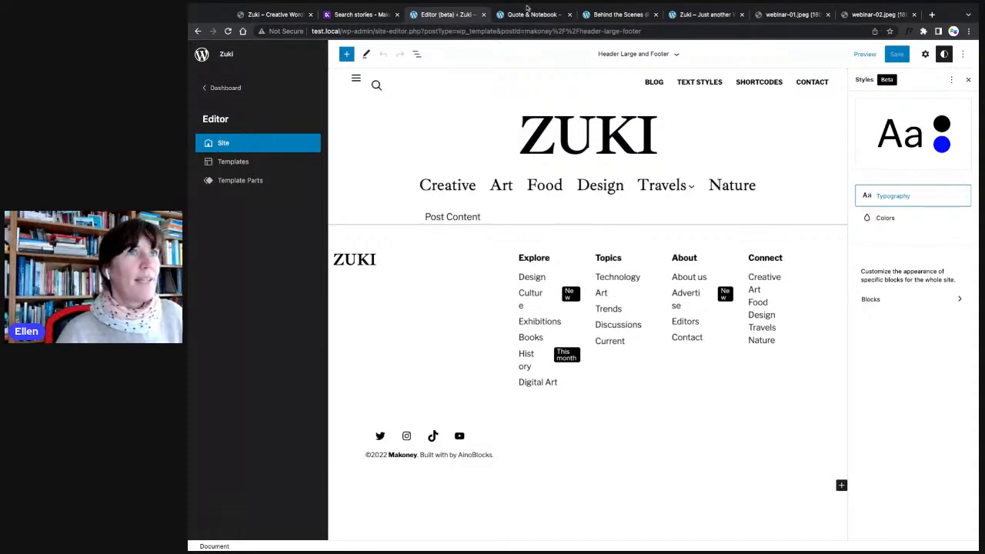
- Switch to the live Zuki home page and glance from the header through the Latest Highlights and Featured stories sections
{"action": "left_click", "coordinate": [701, 14]}
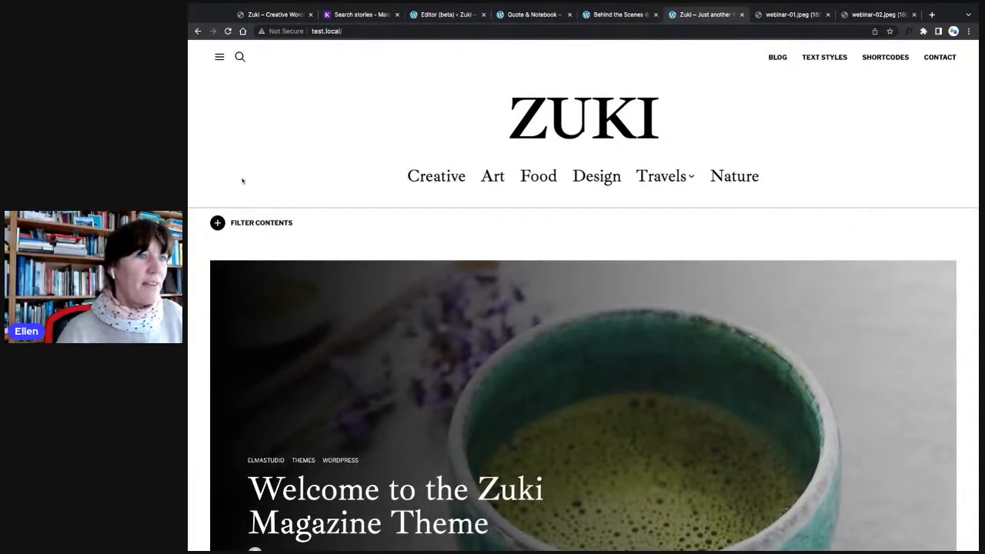
{"action": "scroll", "coordinate": [242, 179], "scroll_direction": "down", "scroll_amount": 5}
{"action": "scroll", "coordinate": [200, 231], "scroll_direction": "down", "scroll_amount": 3}
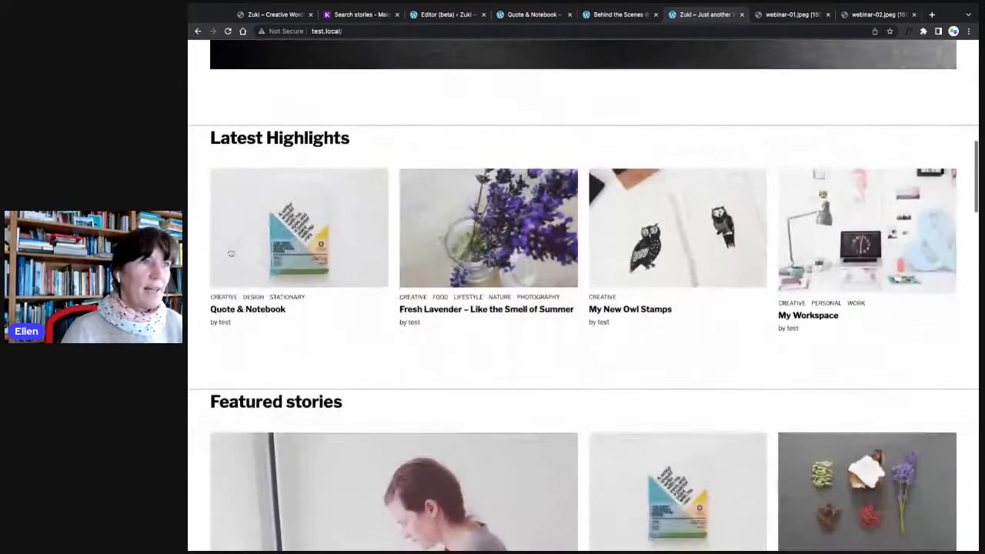
{"action": "scroll", "coordinate": [224, 248], "scroll_direction": "up", "scroll_amount": 8}
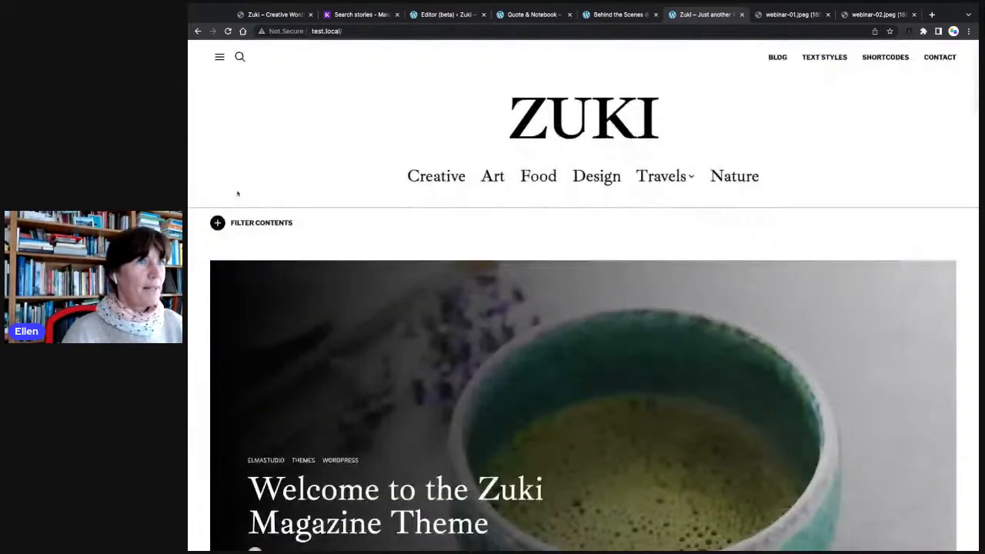